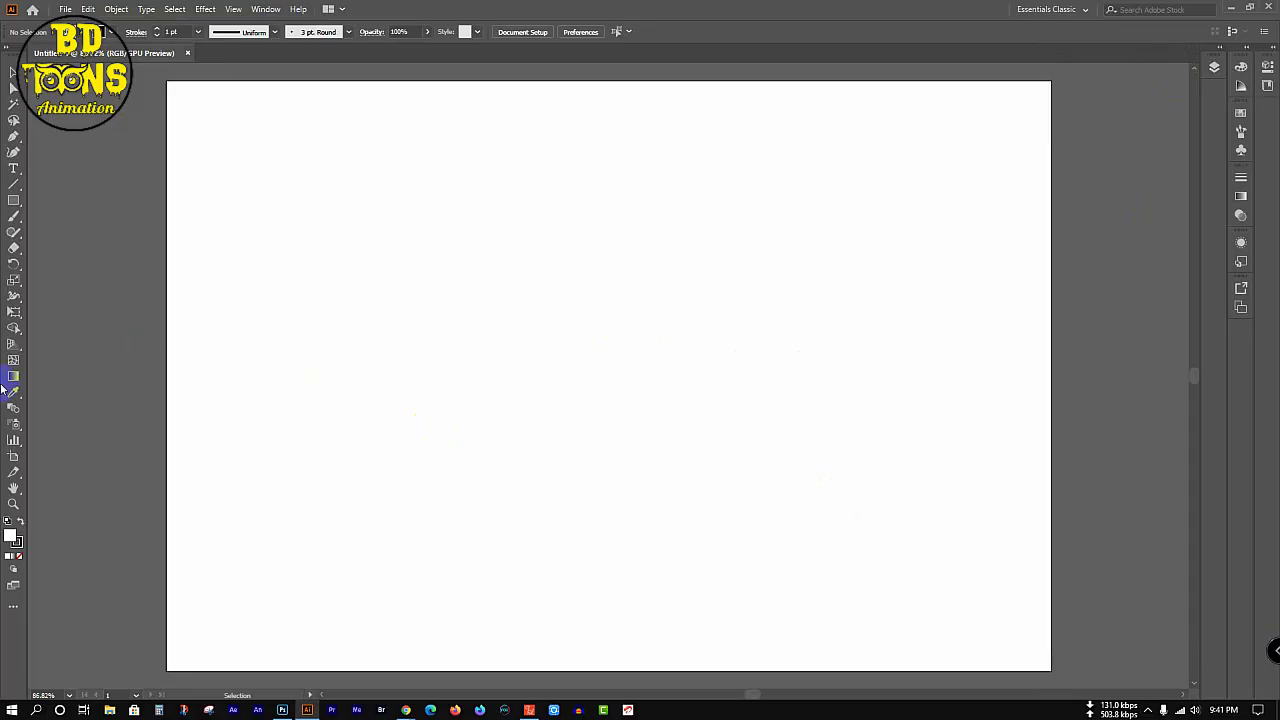
- Draw an upright ellipse about 205 px wide and 250 px high near the middle of the artboard
drag(16, 205, 55, 230)
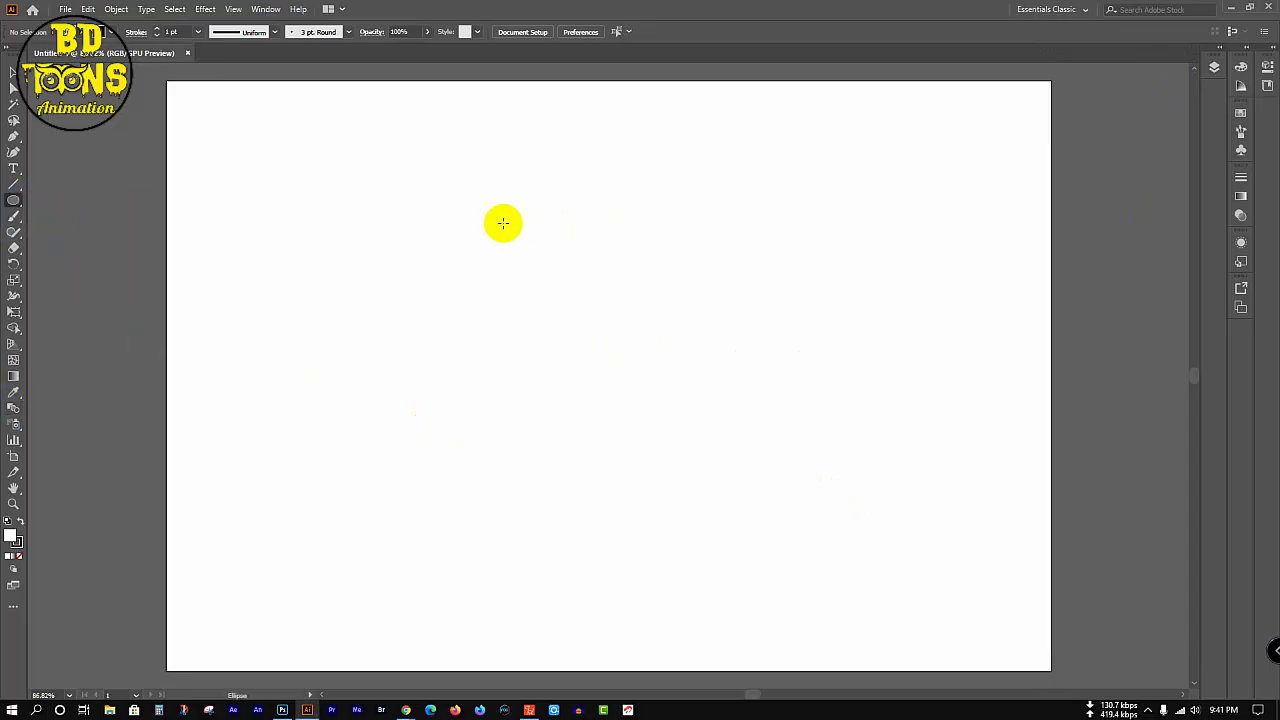
mouse_move(499, 222)
mouse_down()
mouse_move(603, 391)
mouse_move(603, 457)
mouse_move(594, 429)
mouse_up()
drag(701, 325, 665, 325)
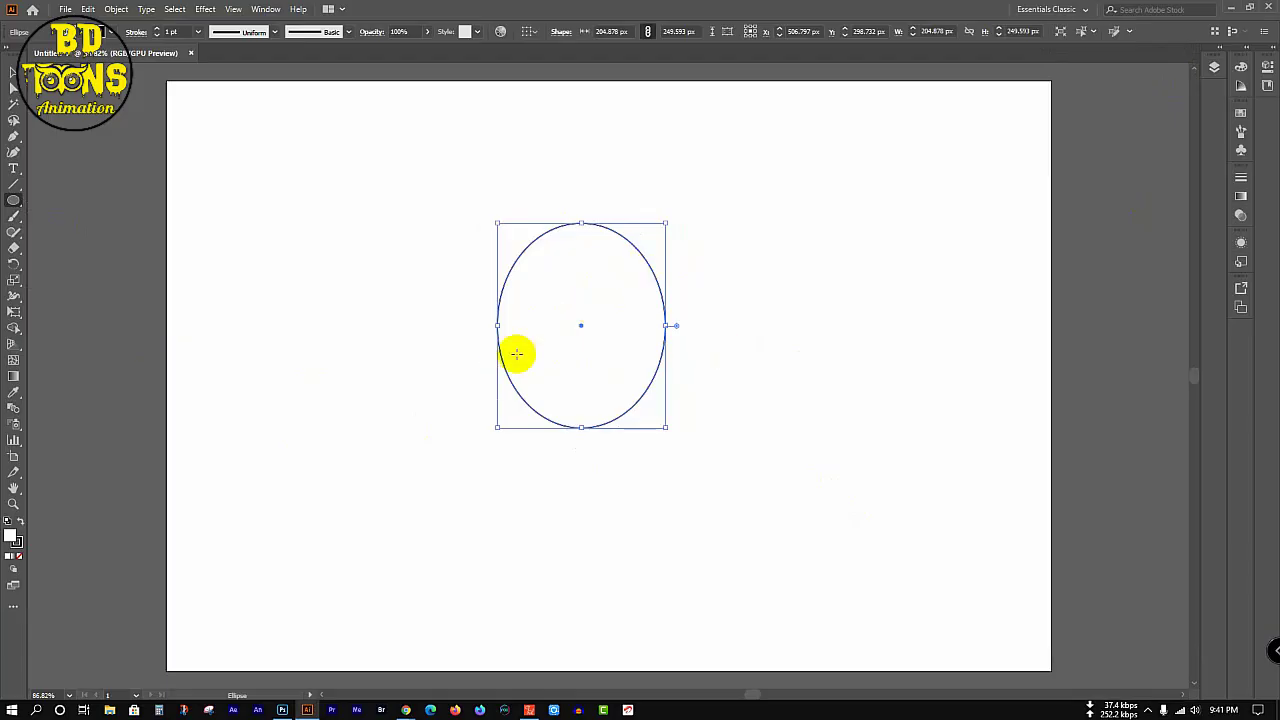
- Fill the ellipse with the peach skin colour F4C587 and dismiss the browser notification
double_click(10, 540)
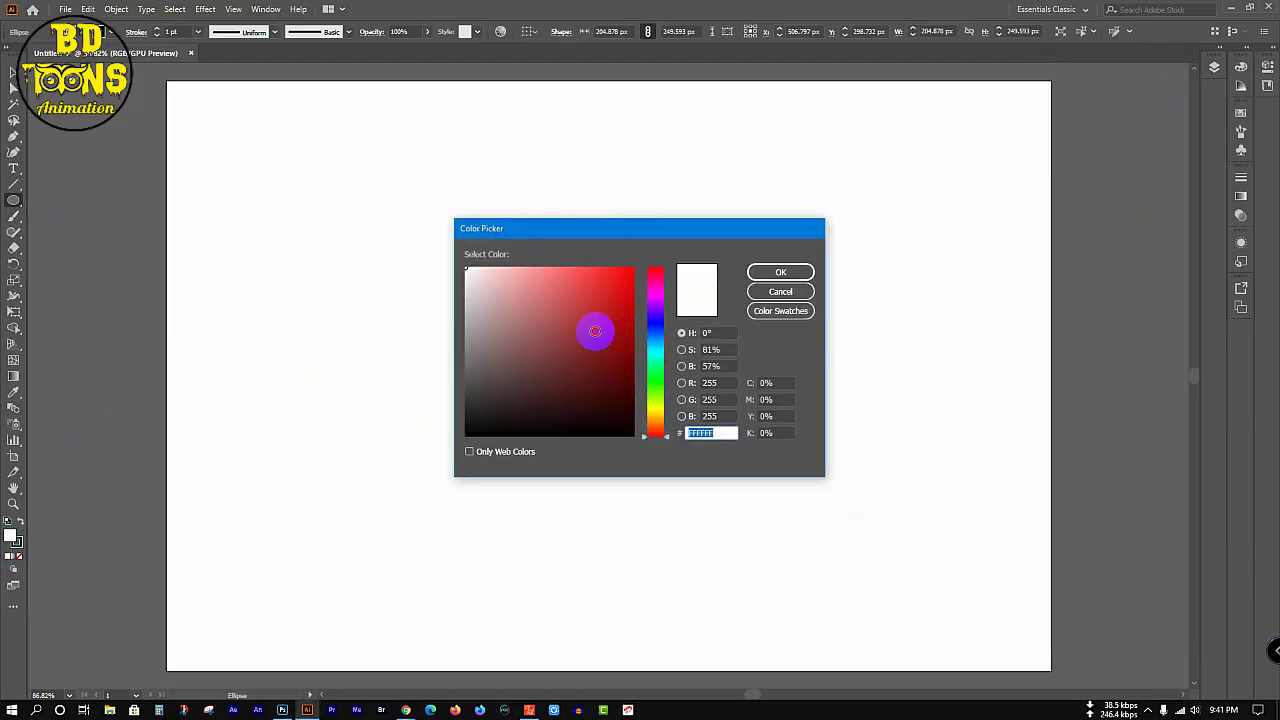
click(564, 308)
drag(658, 336, 654, 424)
click(540, 274)
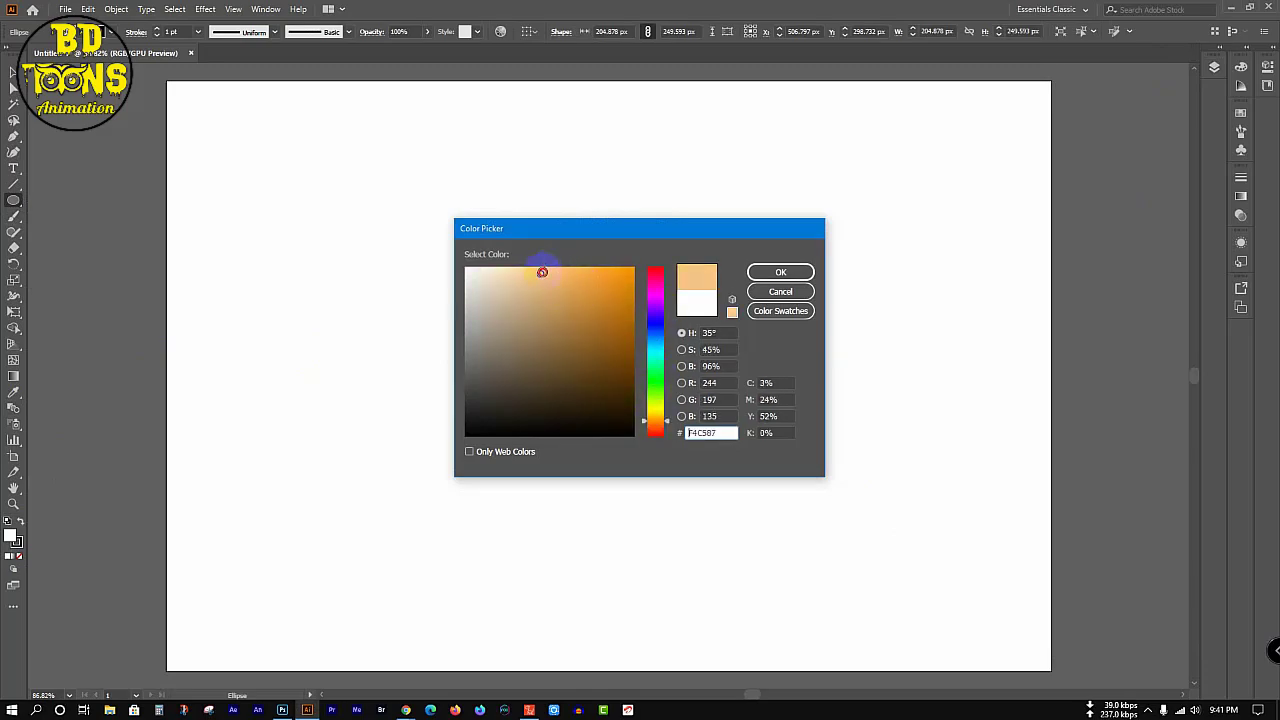
click(781, 274)
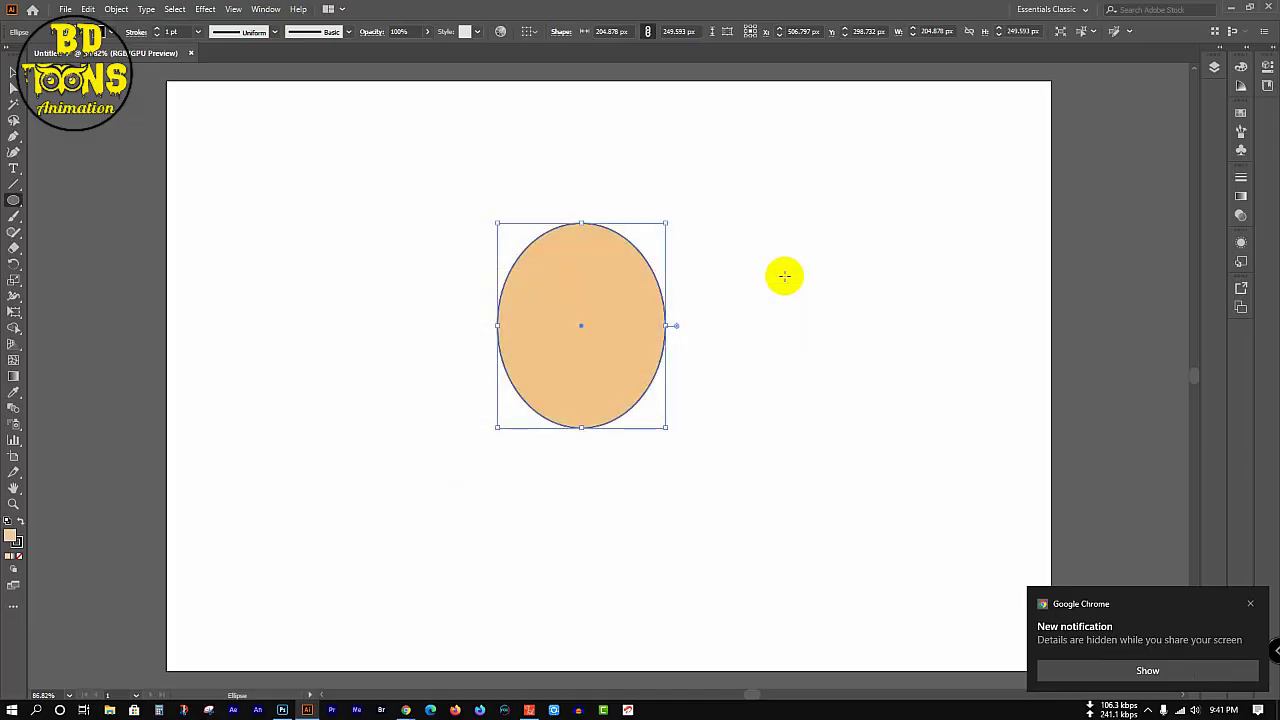
click(1251, 606)
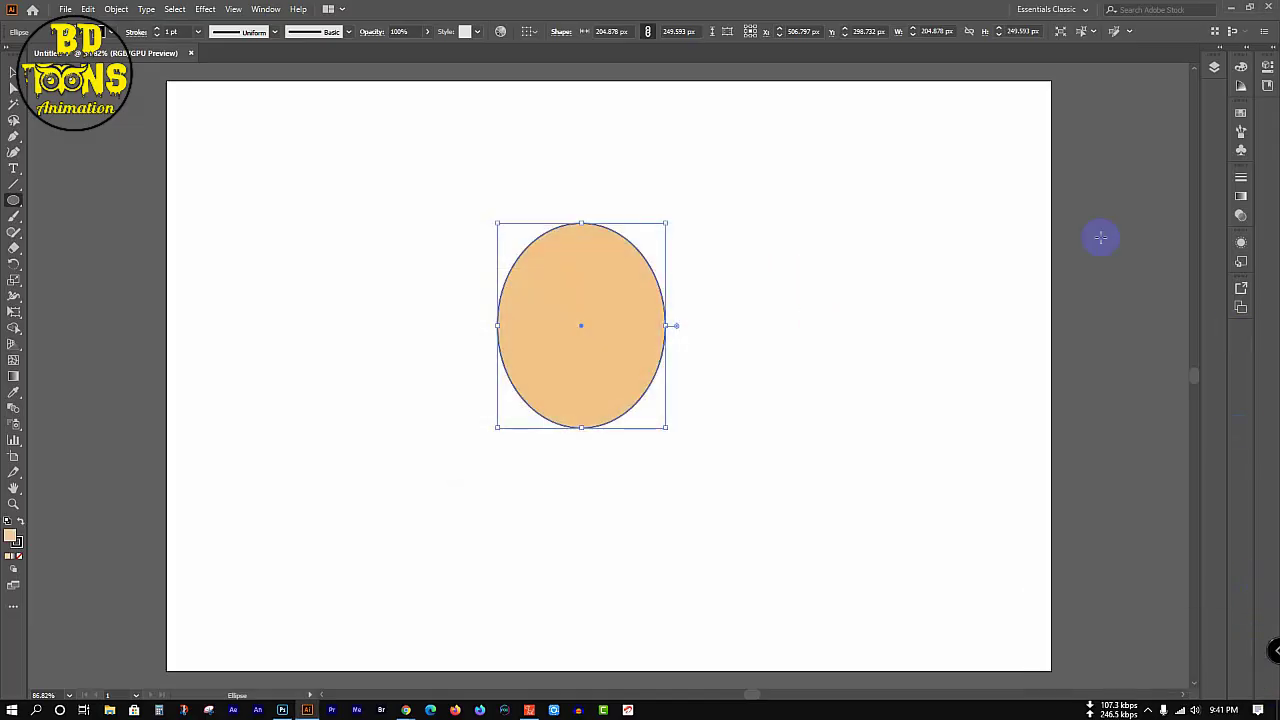
- Rename the ellipse's layer to Face and deselect the ellipse
click(1214, 66)
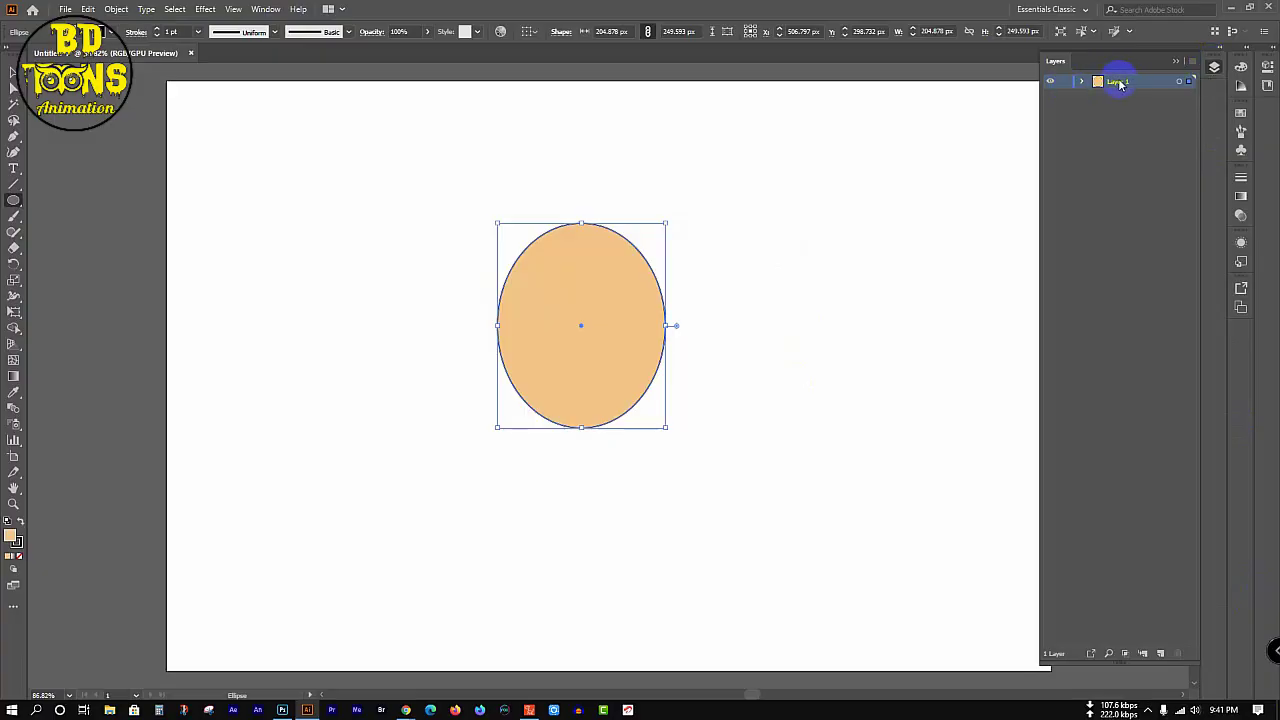
double_click(1119, 82)
key(Return)
key(v)
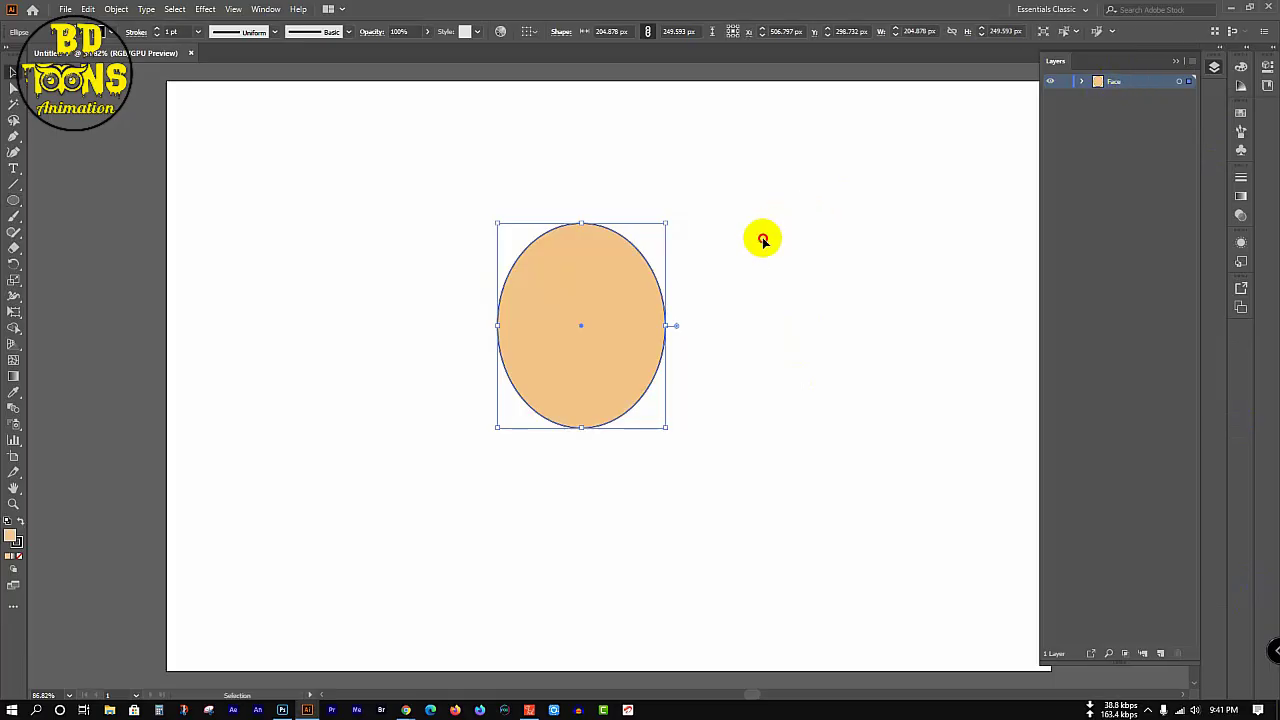
click(768, 232)
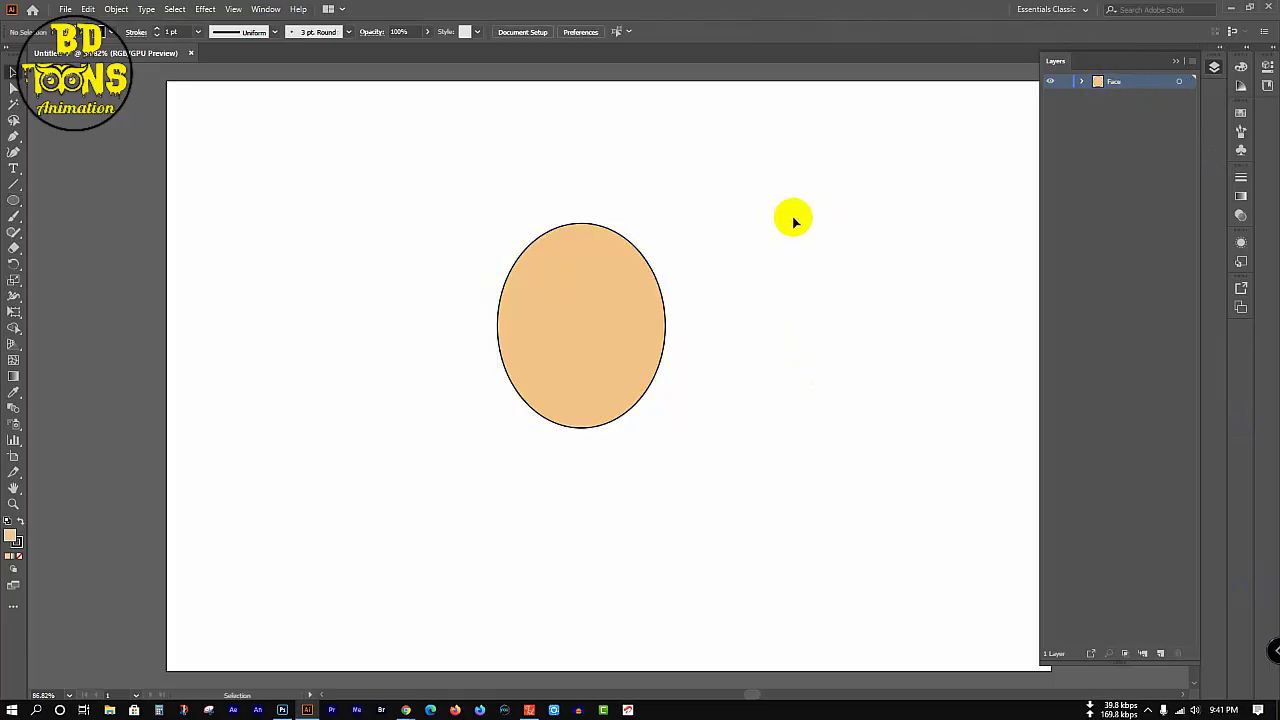
- Switch to File Explorer and open the র ফাইল folder on Install Drive (D:)
click(1232, 9)
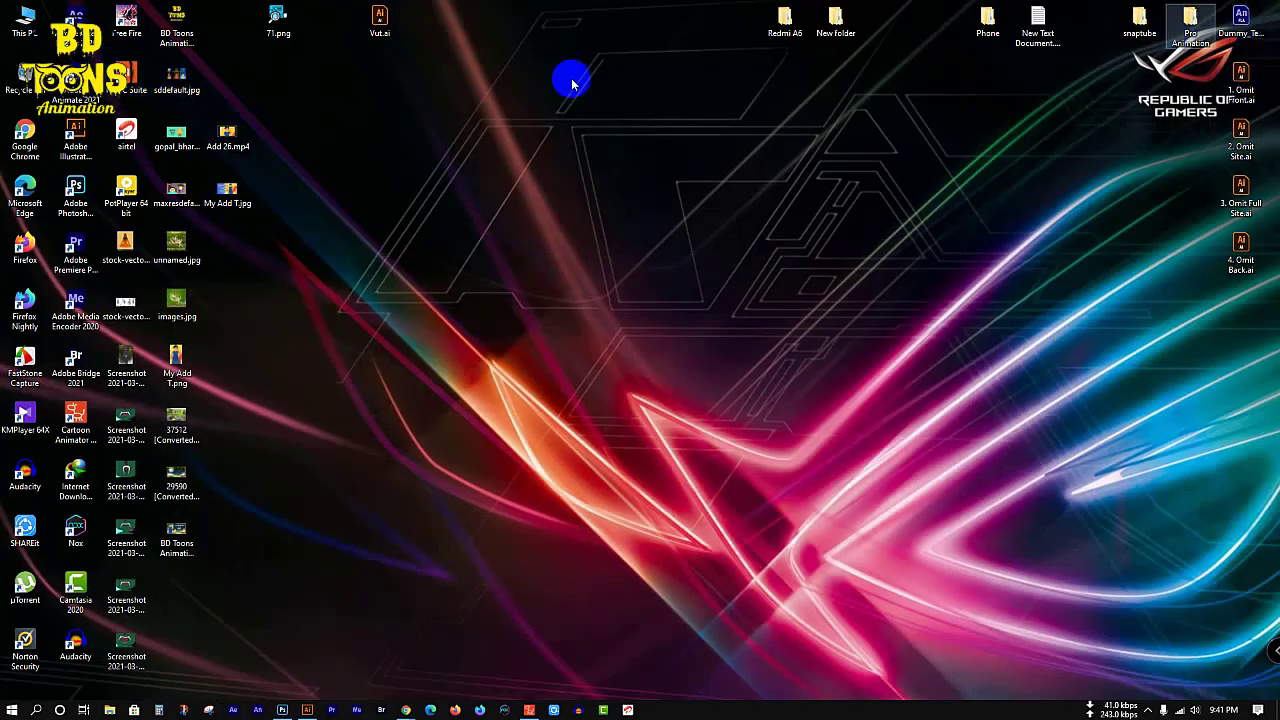
double_click(25, 20)
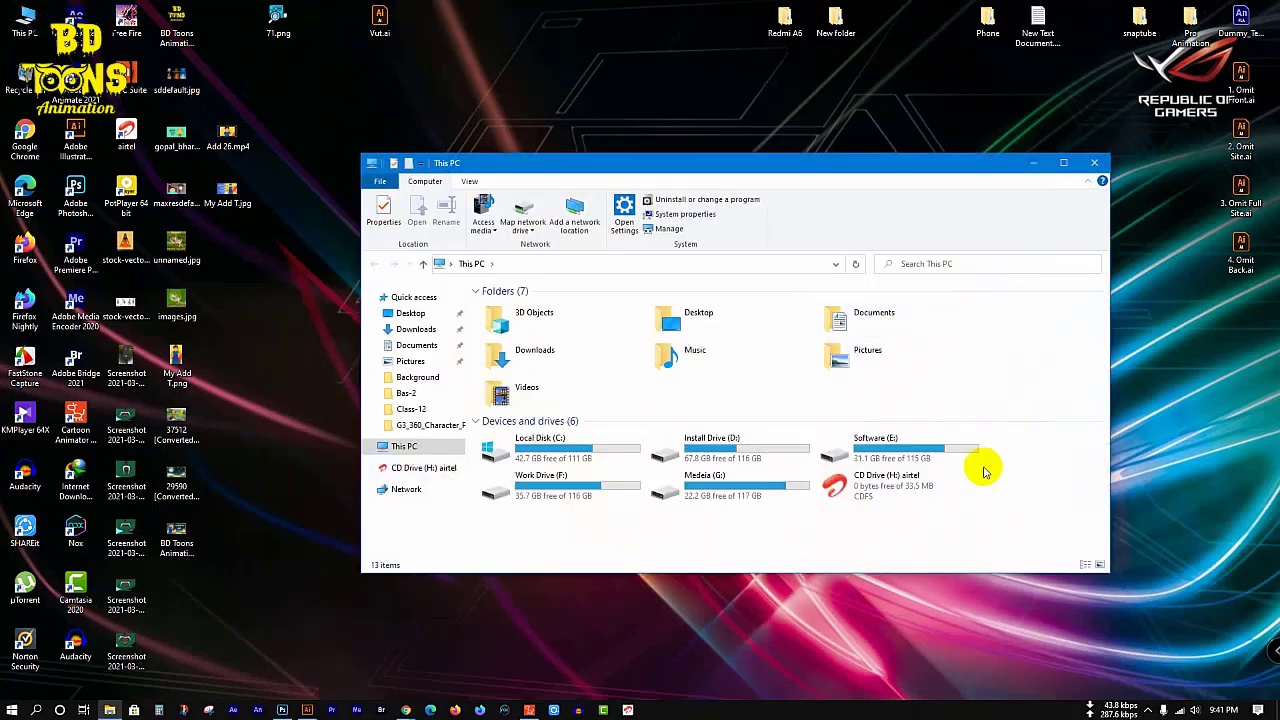
double_click(900, 456)
scroll(548, 490, down, 1)
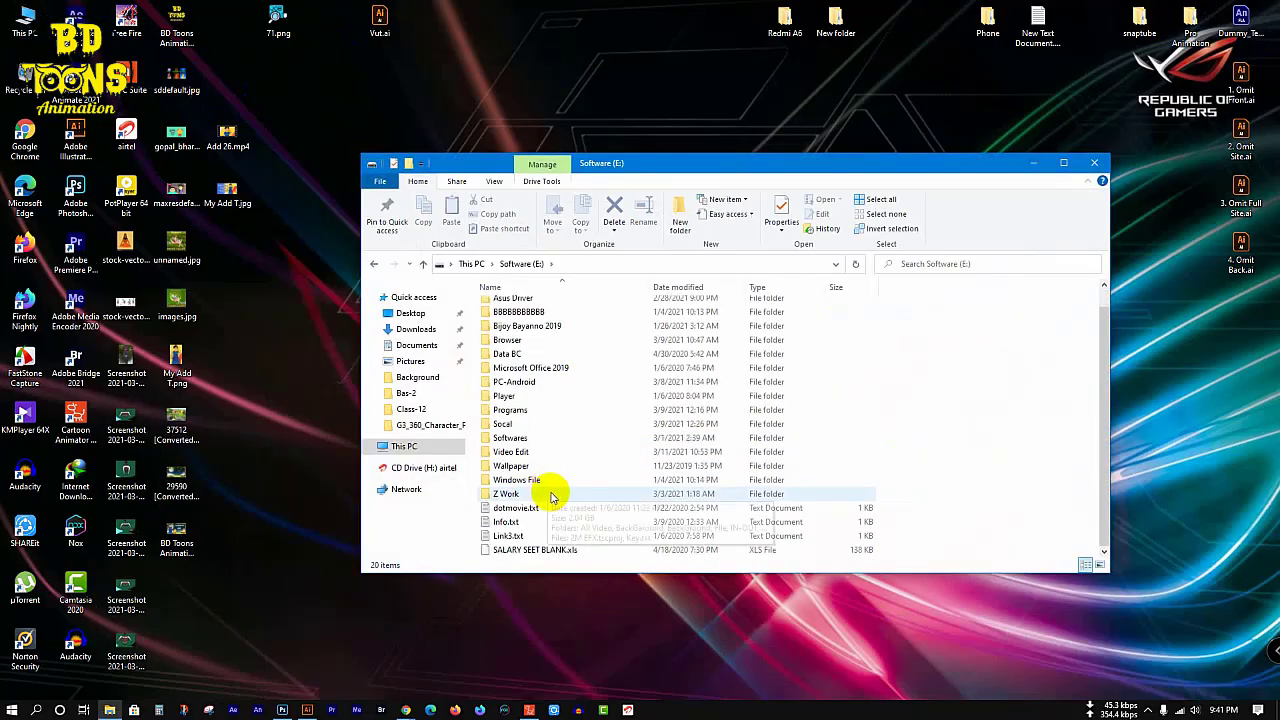
click(374, 263)
click(716, 457)
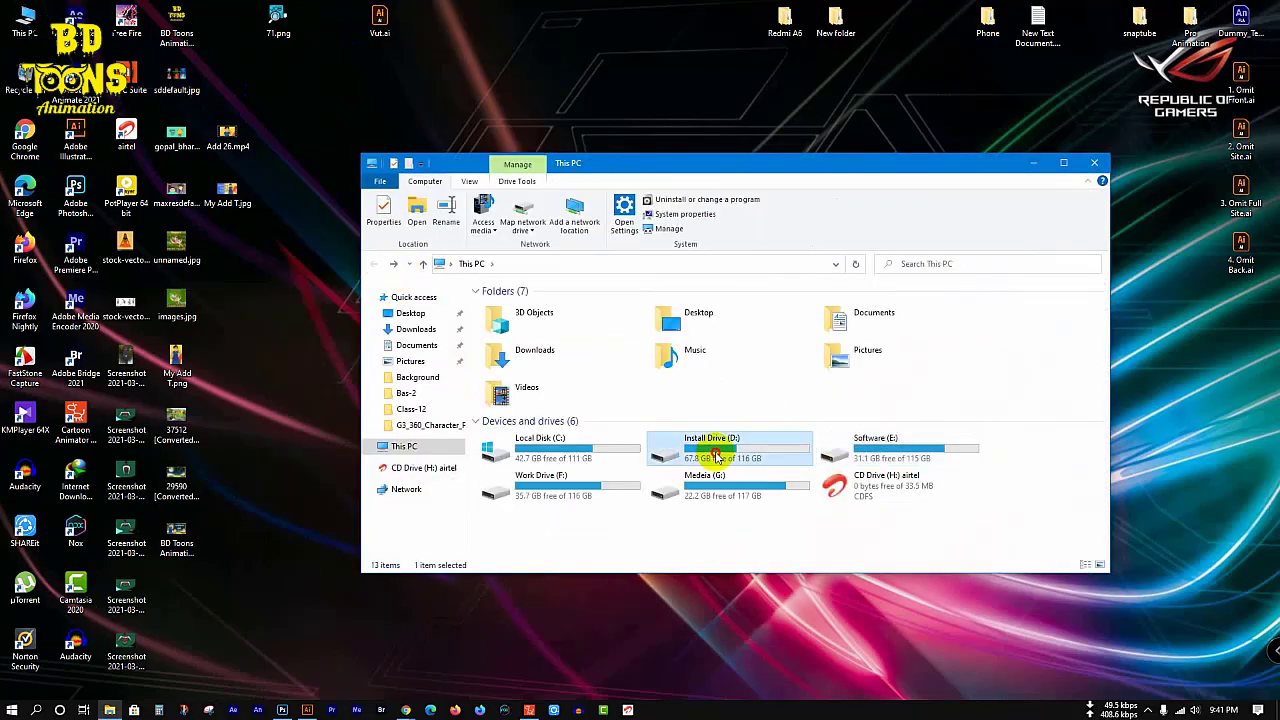
double_click(716, 457)
double_click(505, 441)
scroll(520, 478, down, 1)
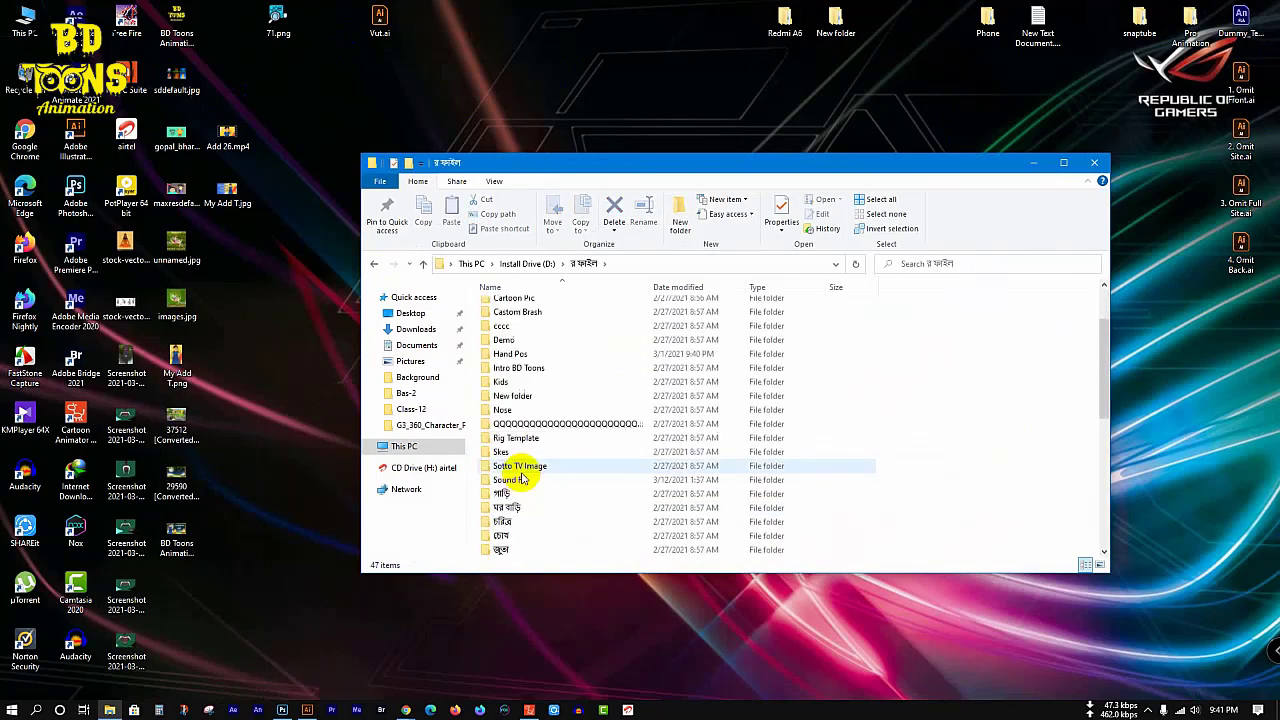
- Find the চোখ folder and open Girl Eye.ai from it in Illustrator
scroll(520, 478, down, 5)
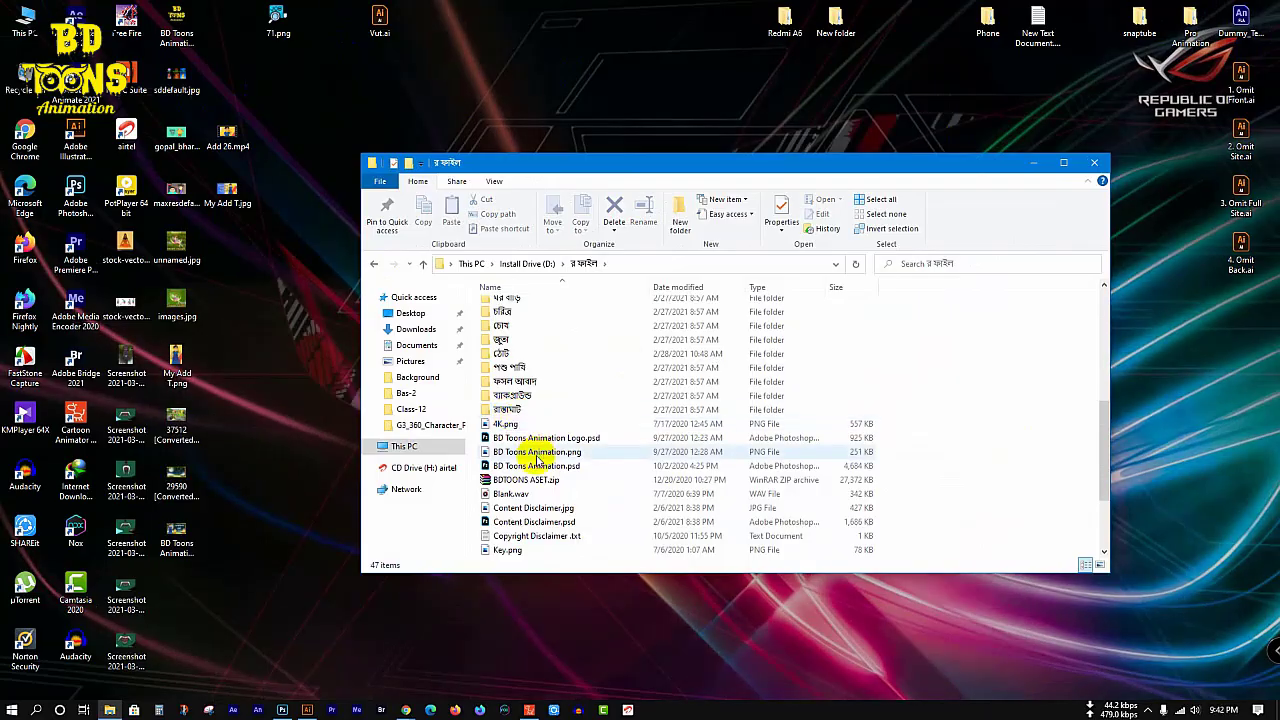
scroll(540, 440, up, 1)
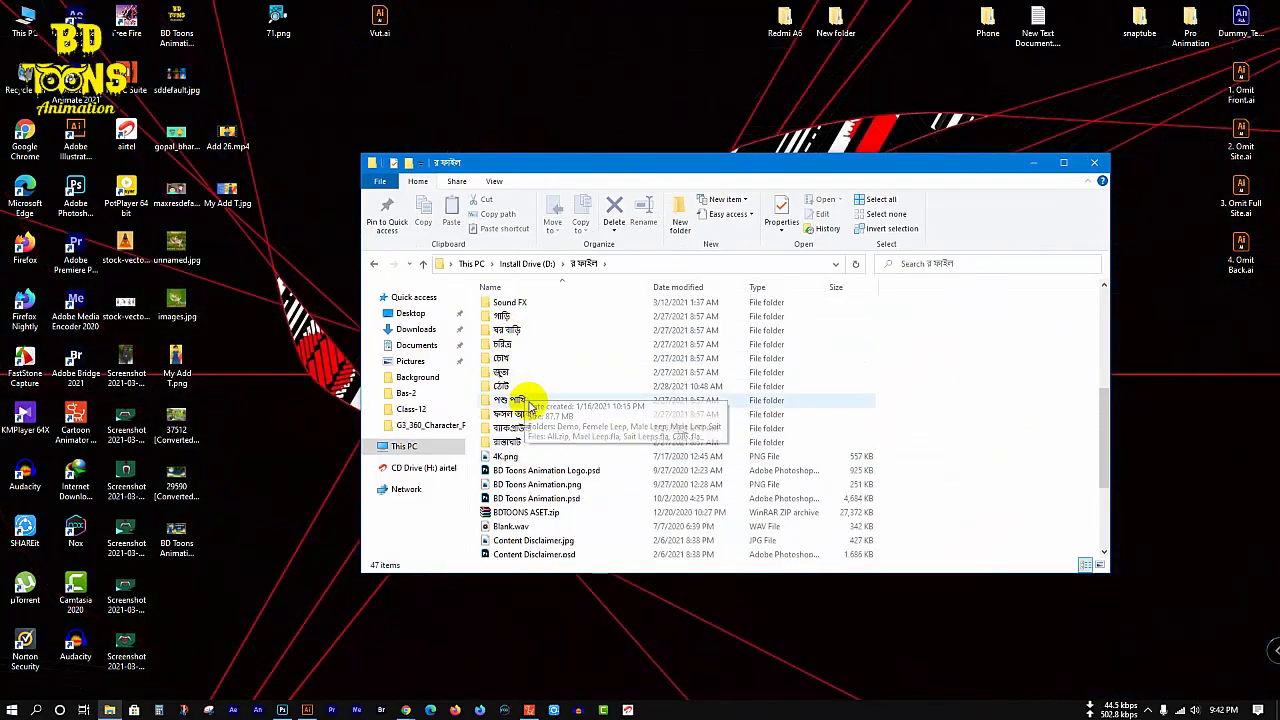
click(525, 358)
double_click(525, 358)
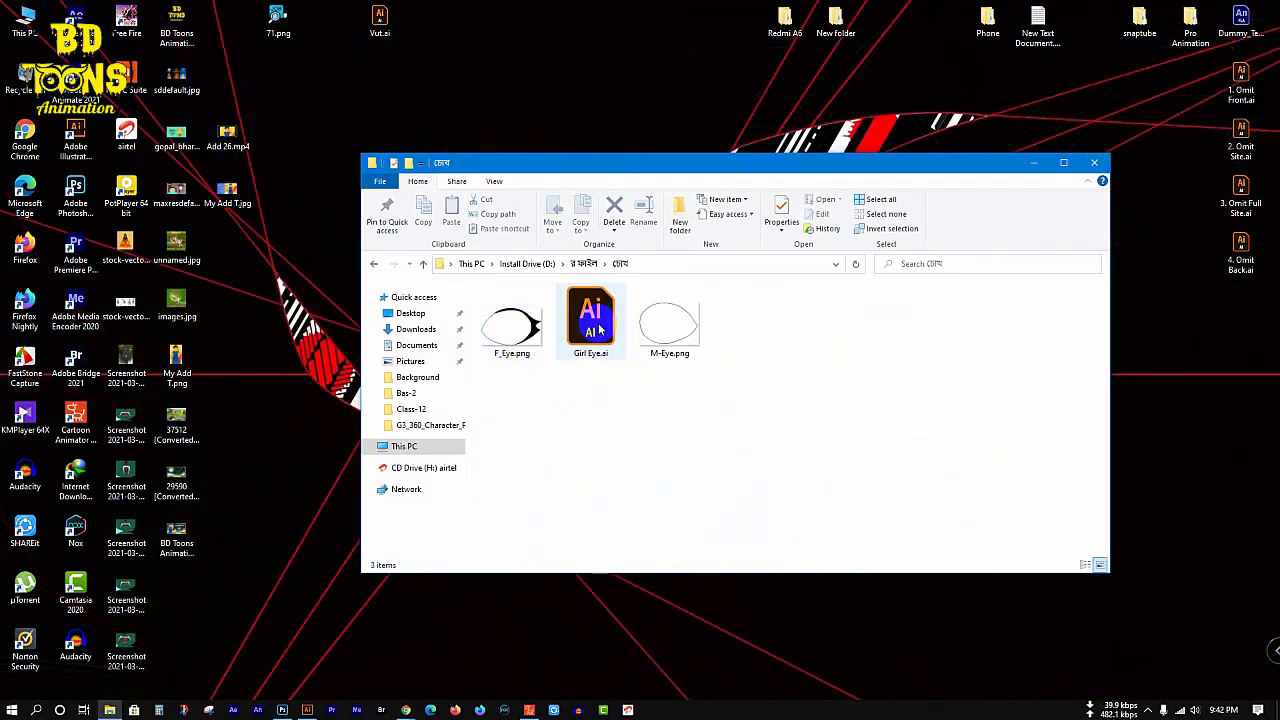
double_click(590, 318)
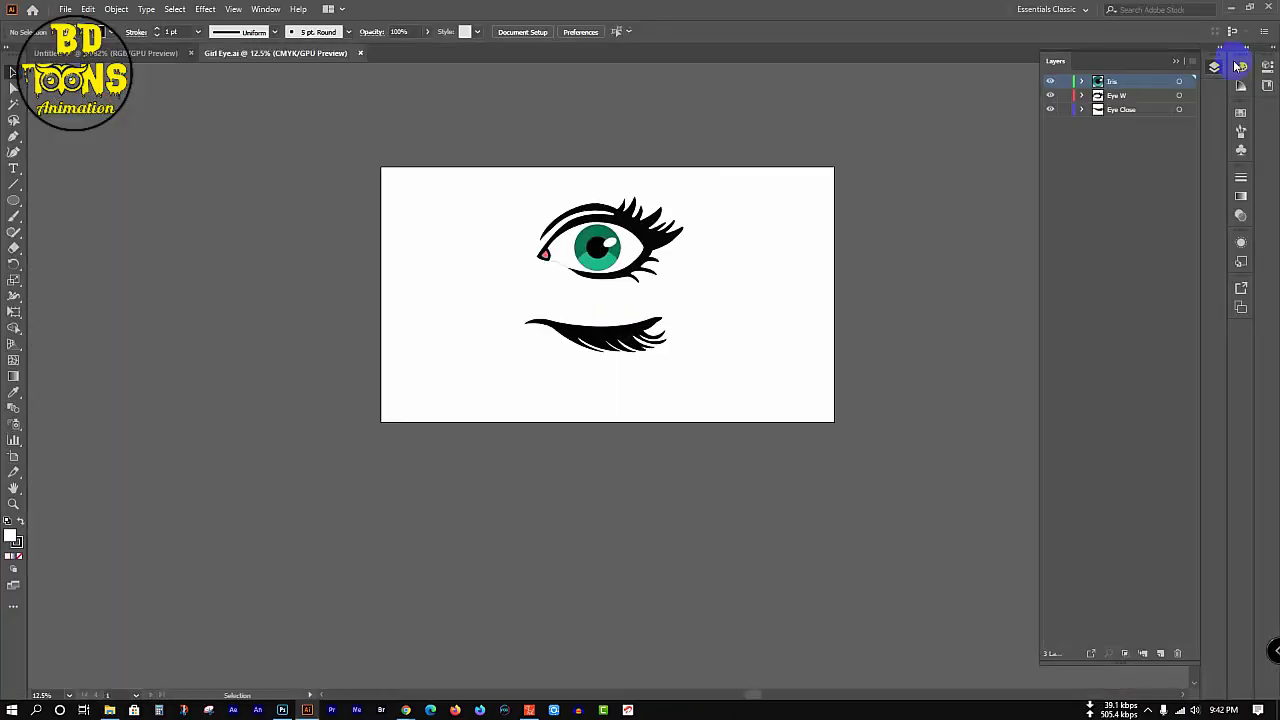
- Return to File Explorer and open Nose.ai from the Nose folder in Illustrator
click(1230, 7)
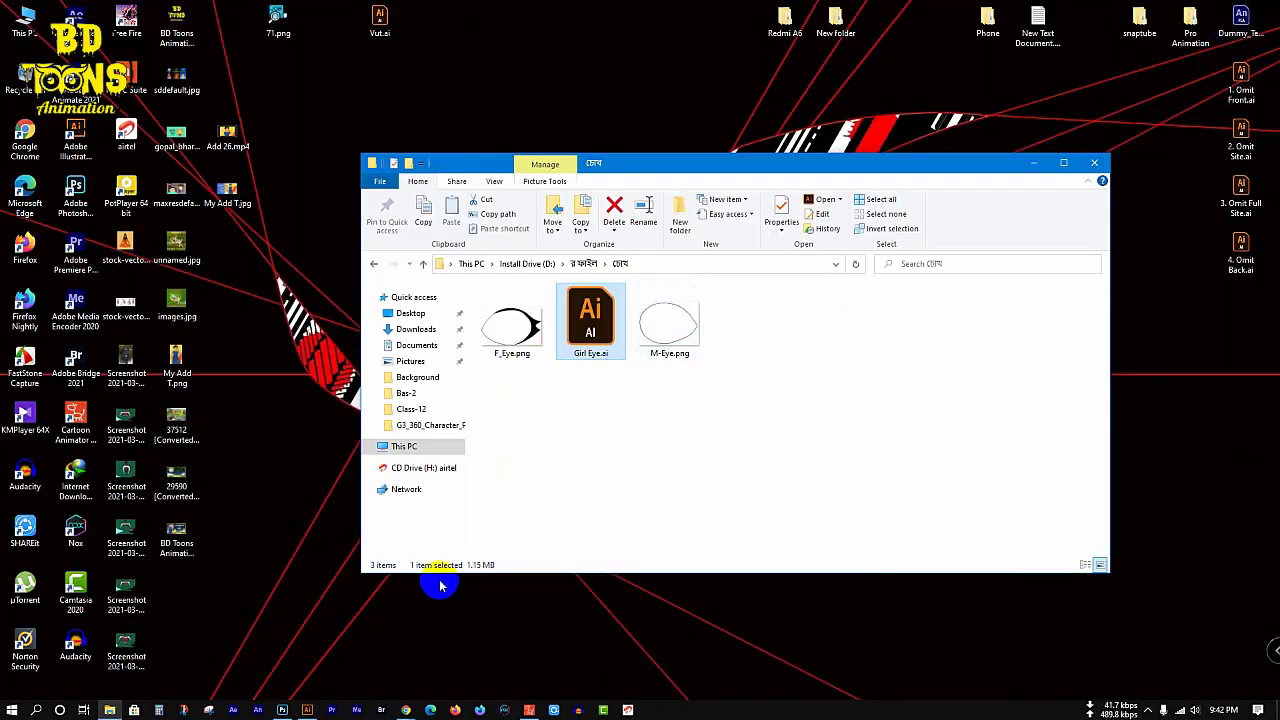
click(374, 263)
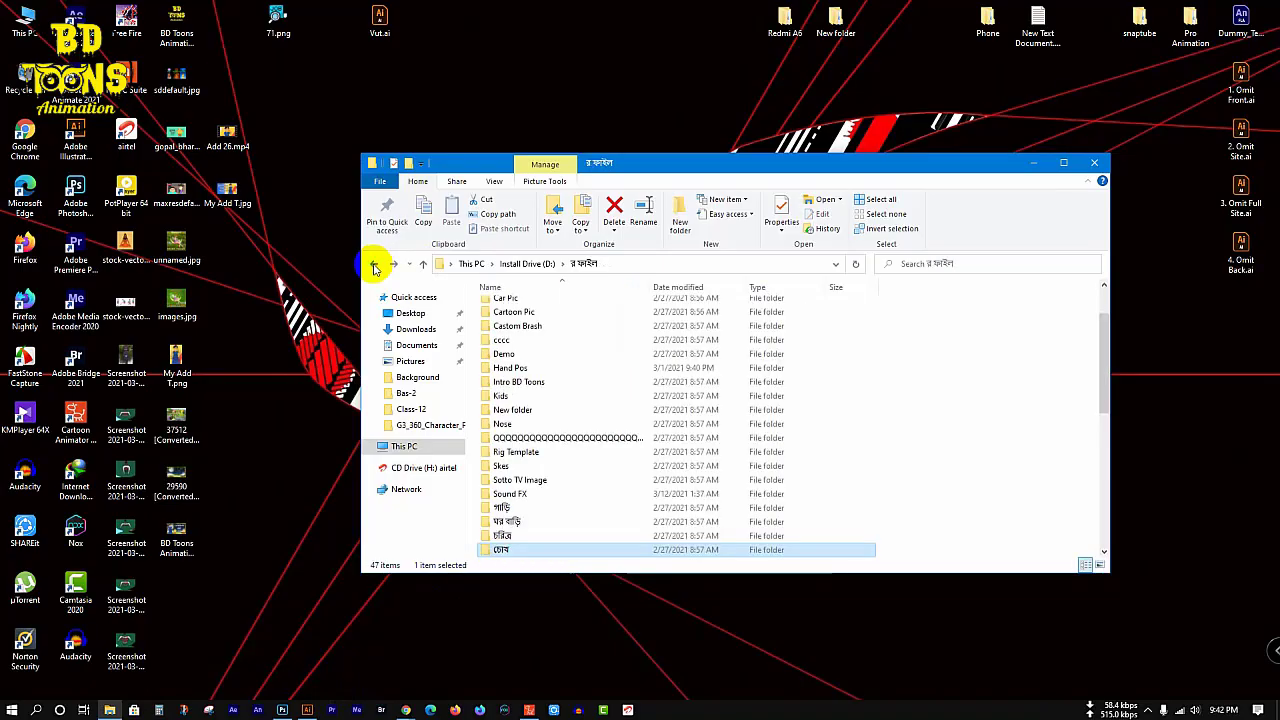
double_click(520, 423)
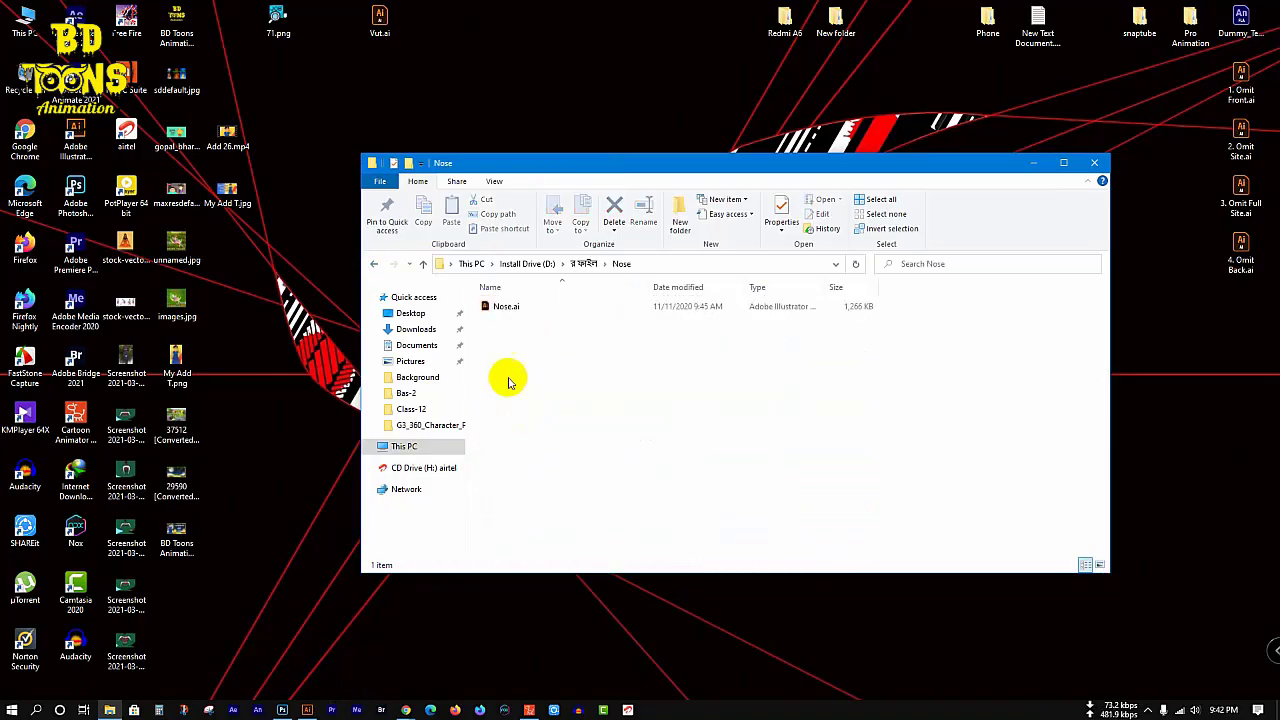
click(498, 307)
double_click(498, 307)
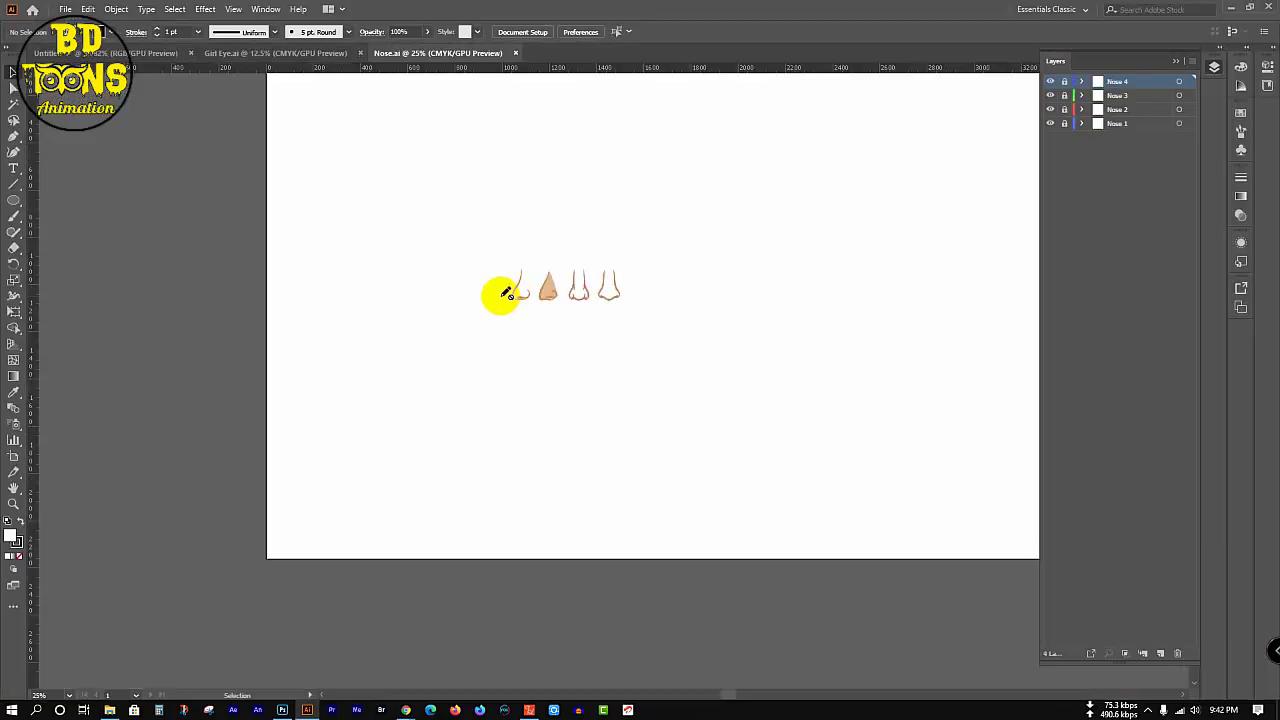
- Copy Nose.ai in File Explorer and open the Animation folder on Install Drive (D:) in a second window
click(1229, 8)
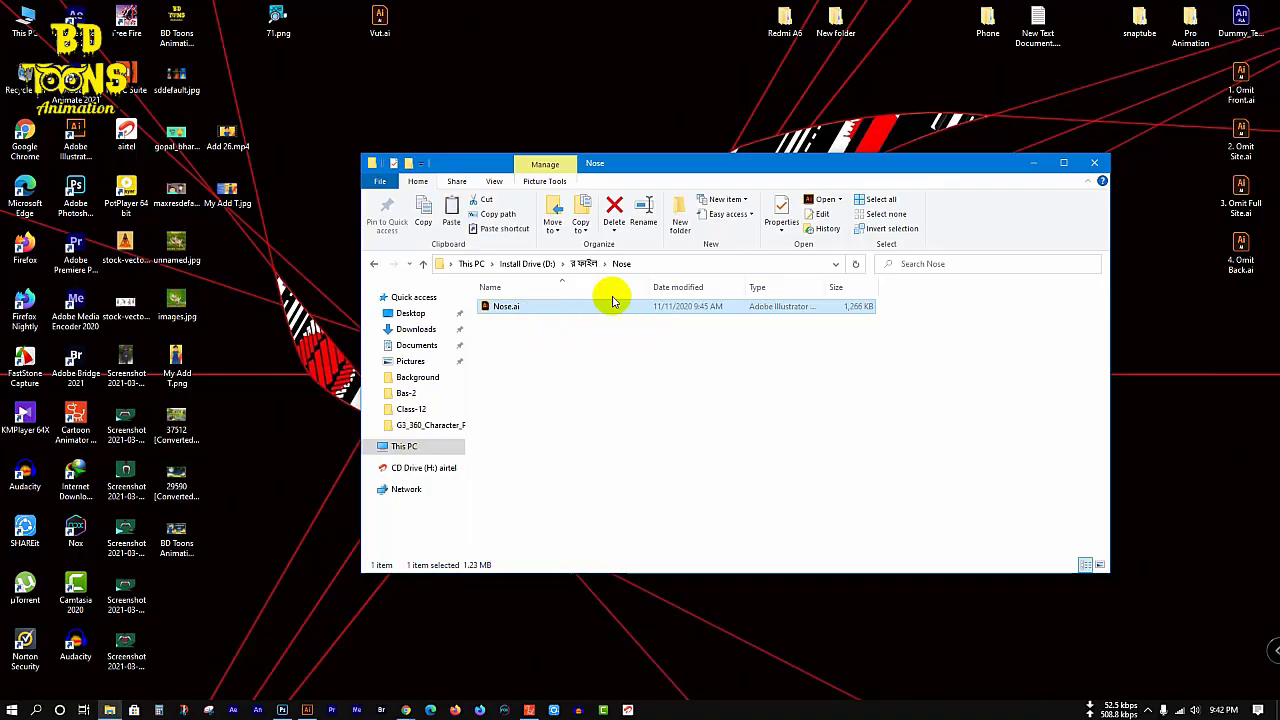
click(27, 13)
double_click(27, 13)
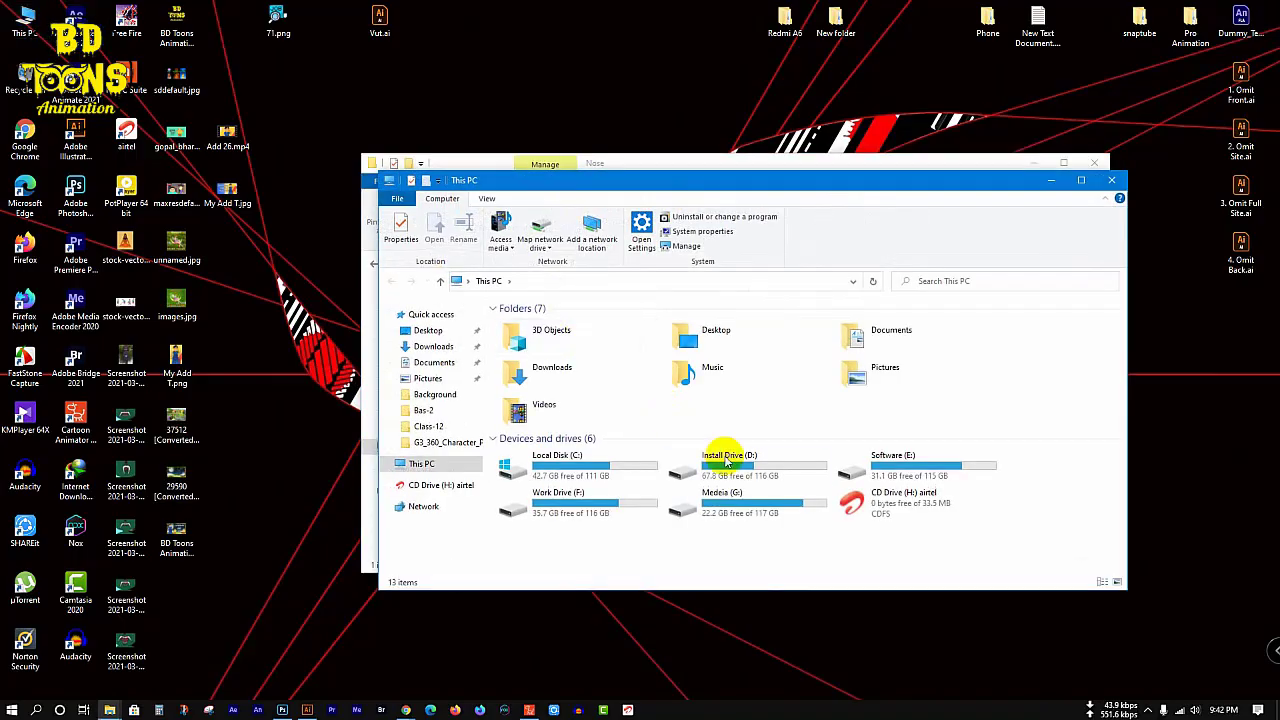
double_click(724, 451)
double_click(548, 351)
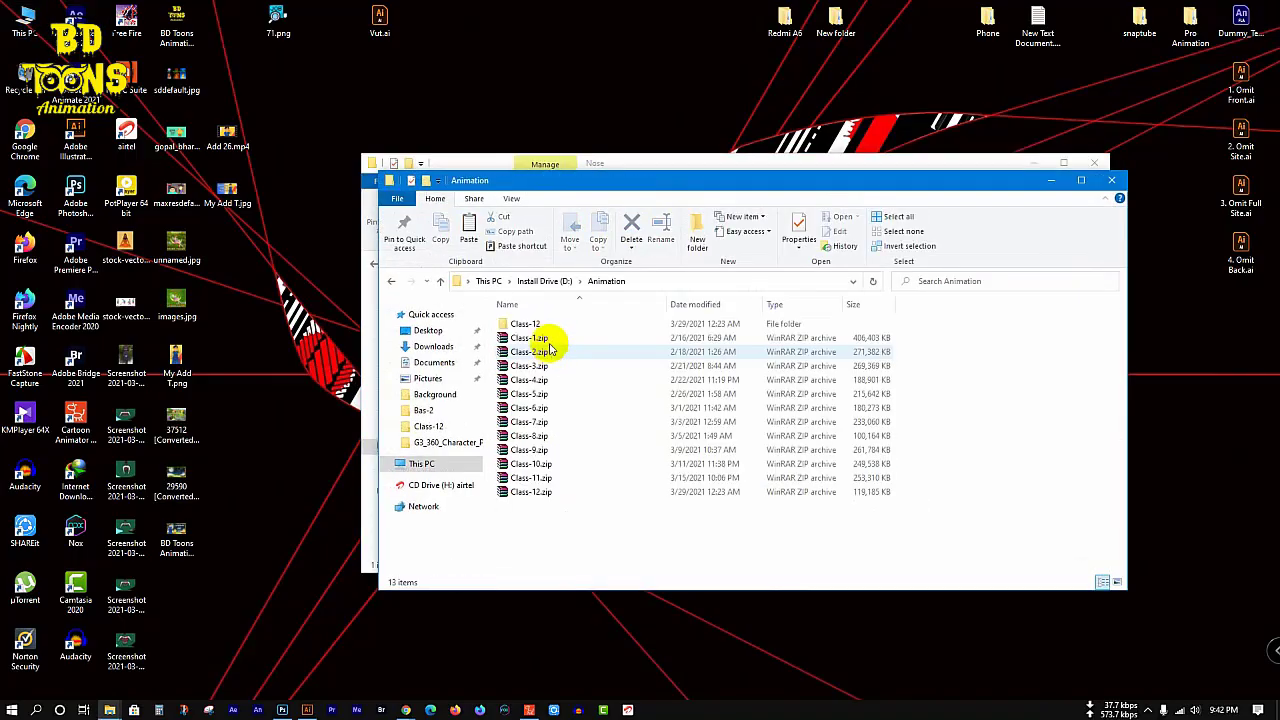
- Create a new folder named Class-13 inside the Animation folder
right_click(558, 528)
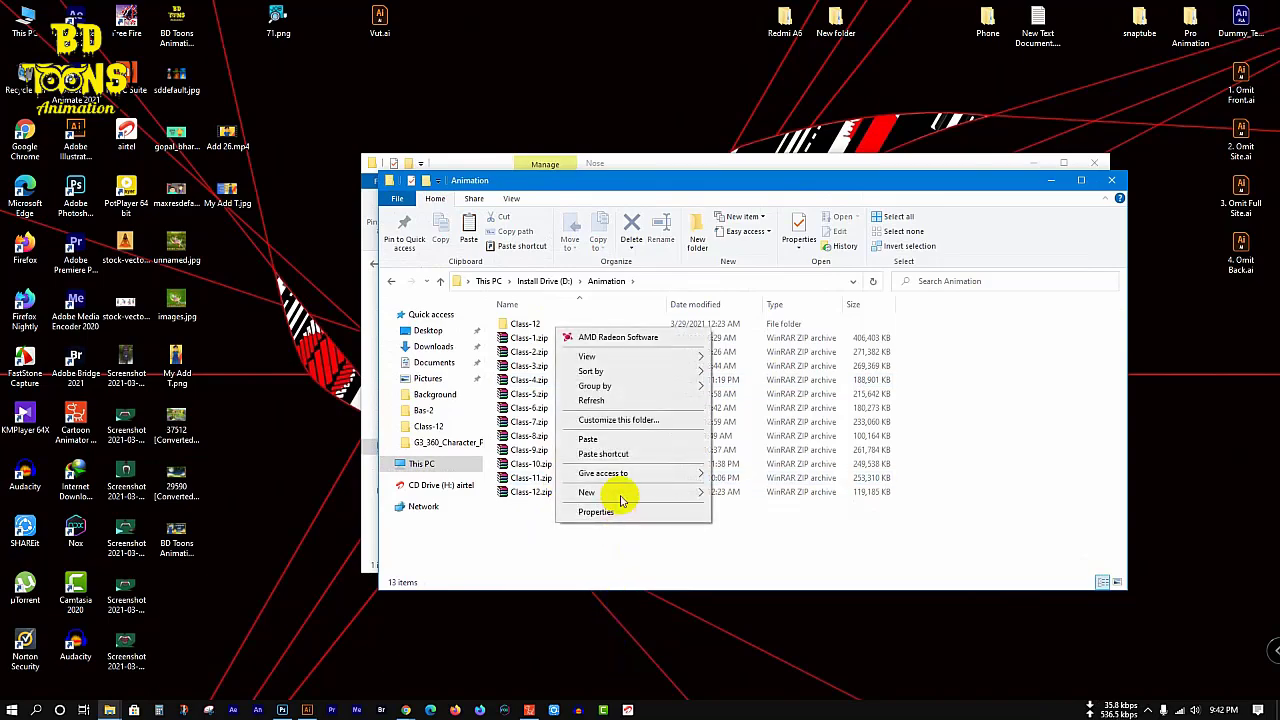
mouse_move(620, 492)
click(741, 494)
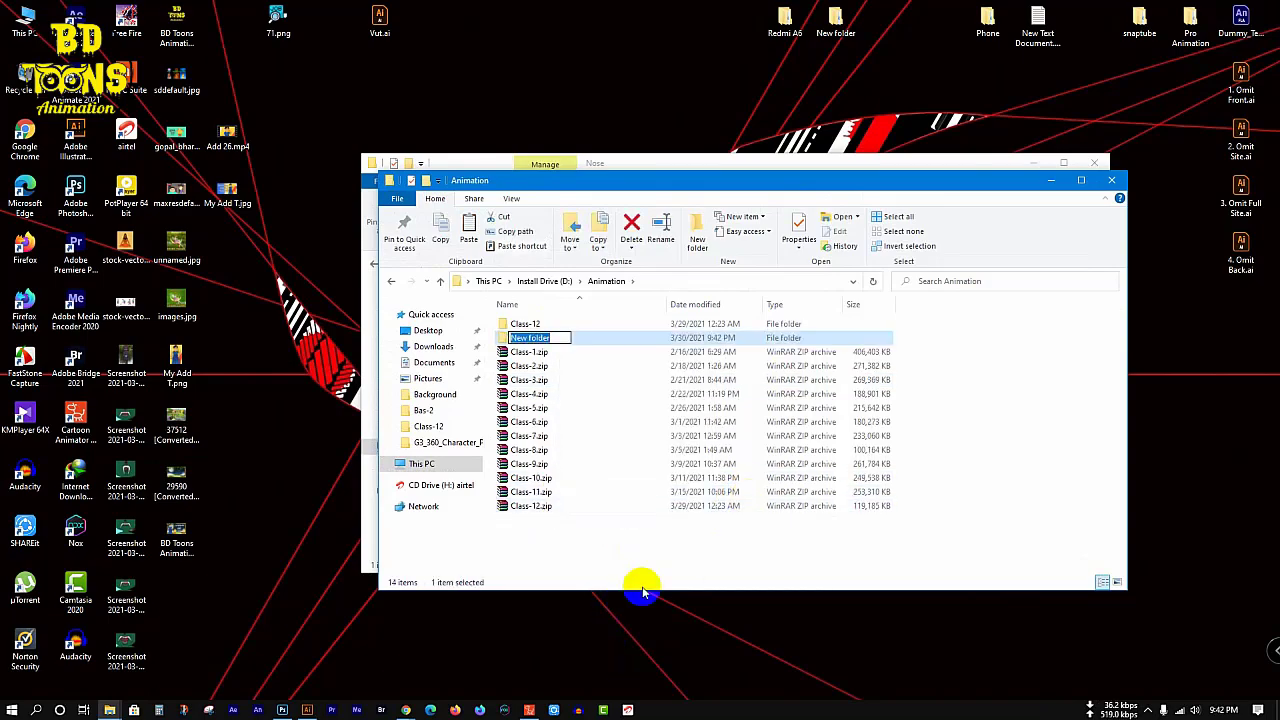
text(Class-13)
key(Return)
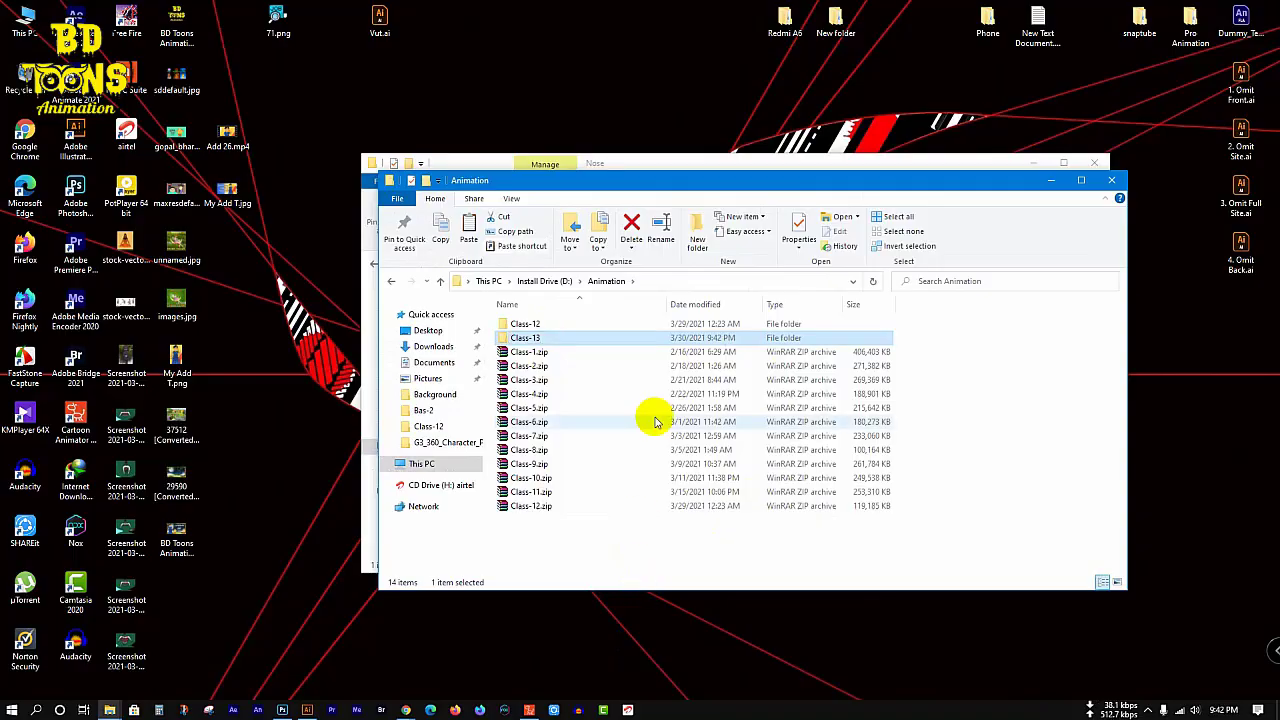
- Paste the copied Nose.ai into the Class-13 folder and put away both File Explorer windows
key(Return)
key(ctrl+v)
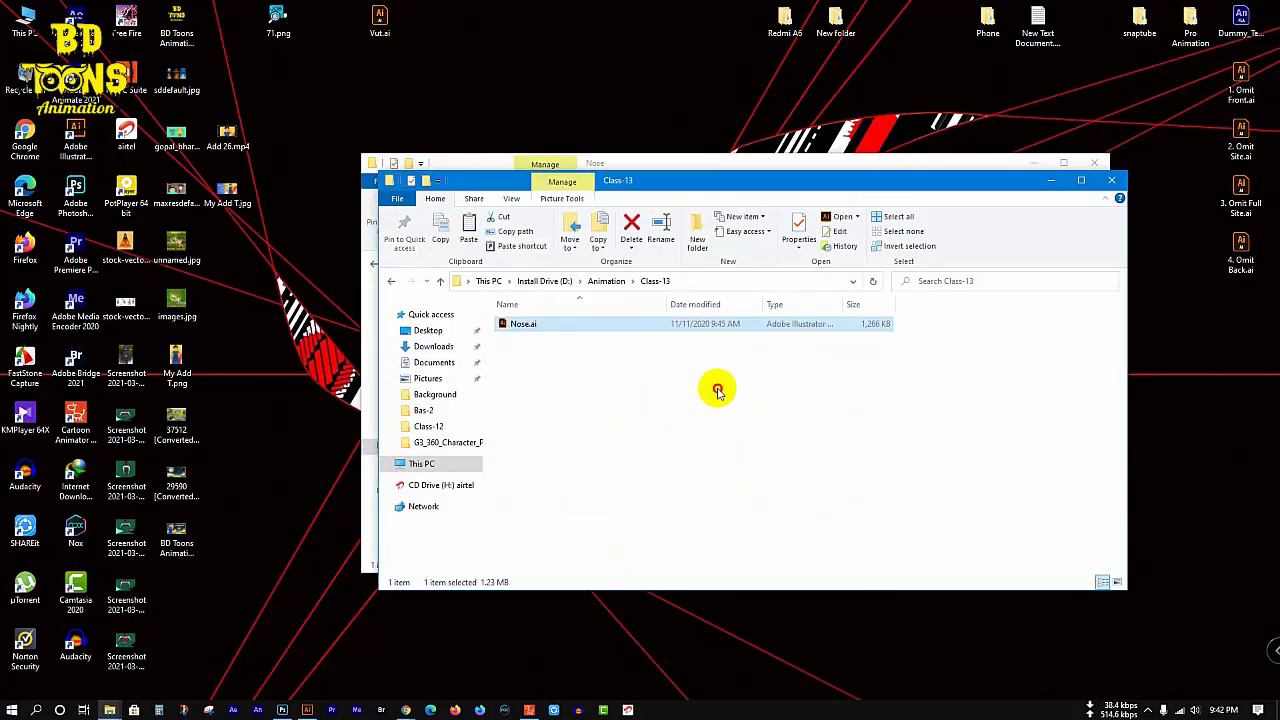
click(1060, 182)
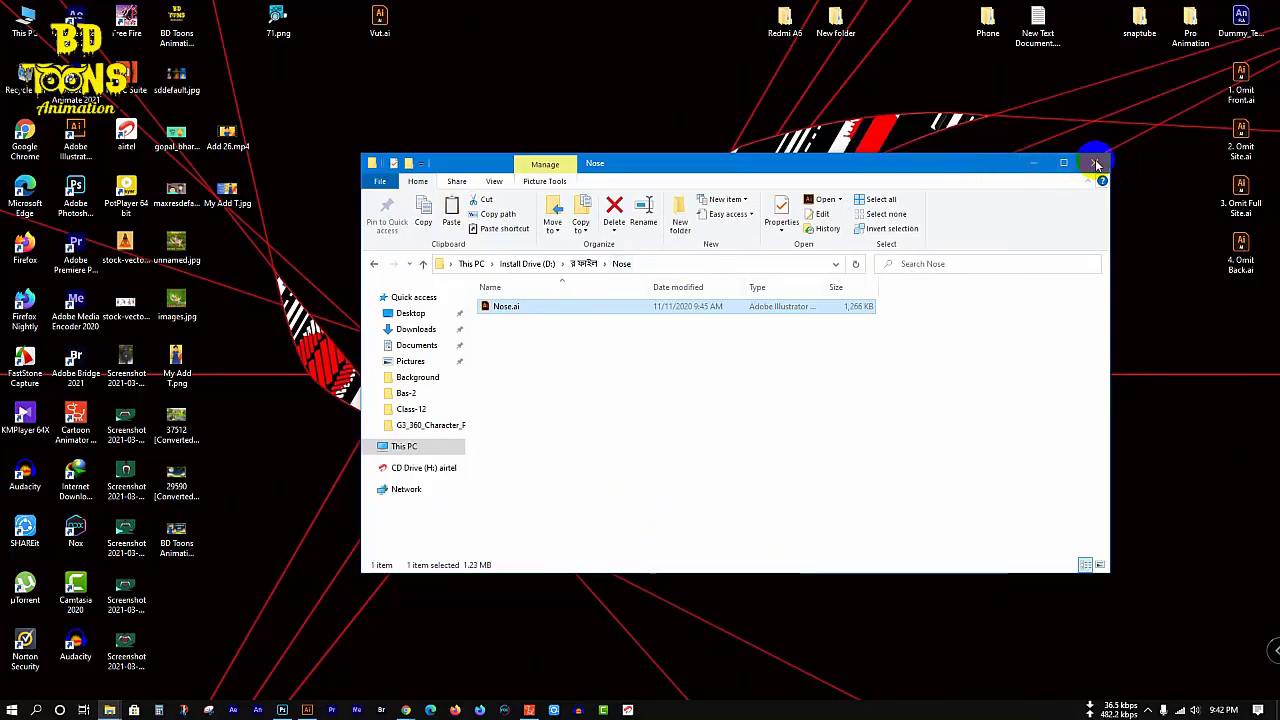
click(1095, 163)
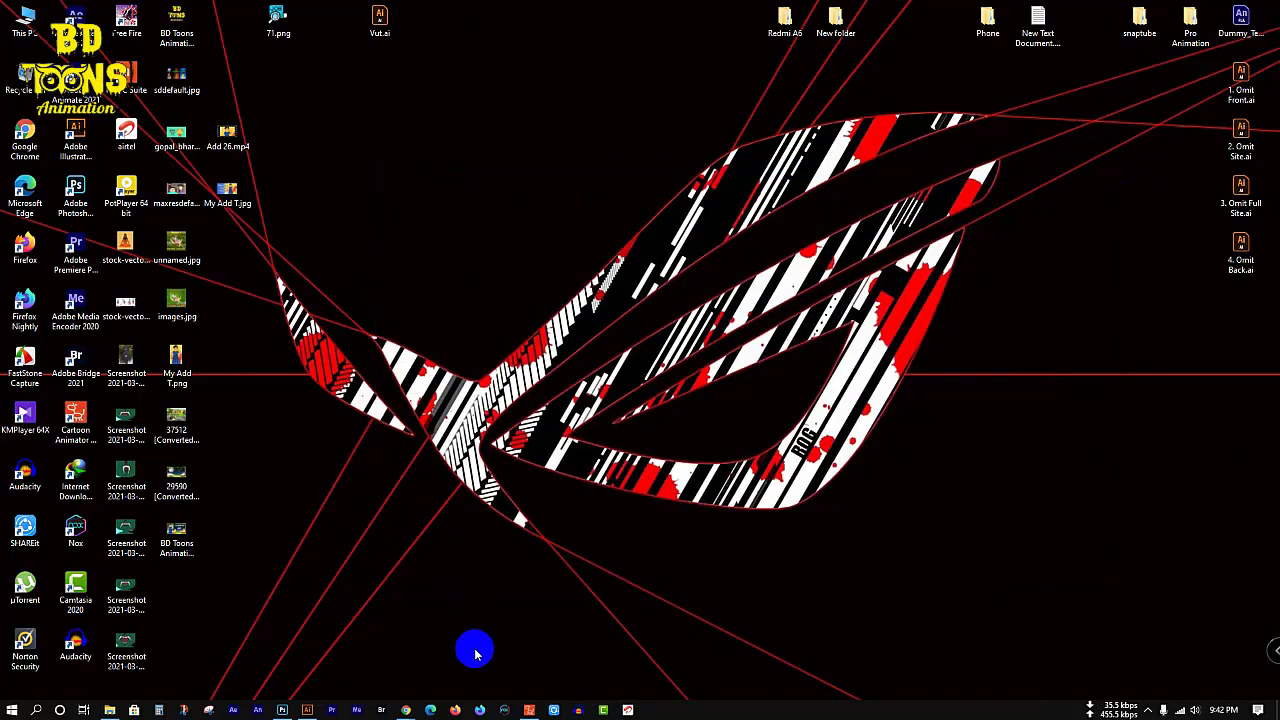
- Switch back to Illustrator, unlock the Nose 4 and Nose 2 layers in Nose.ai, and briefly select the Nose 2 artwork
click(307, 710)
click(271, 54)
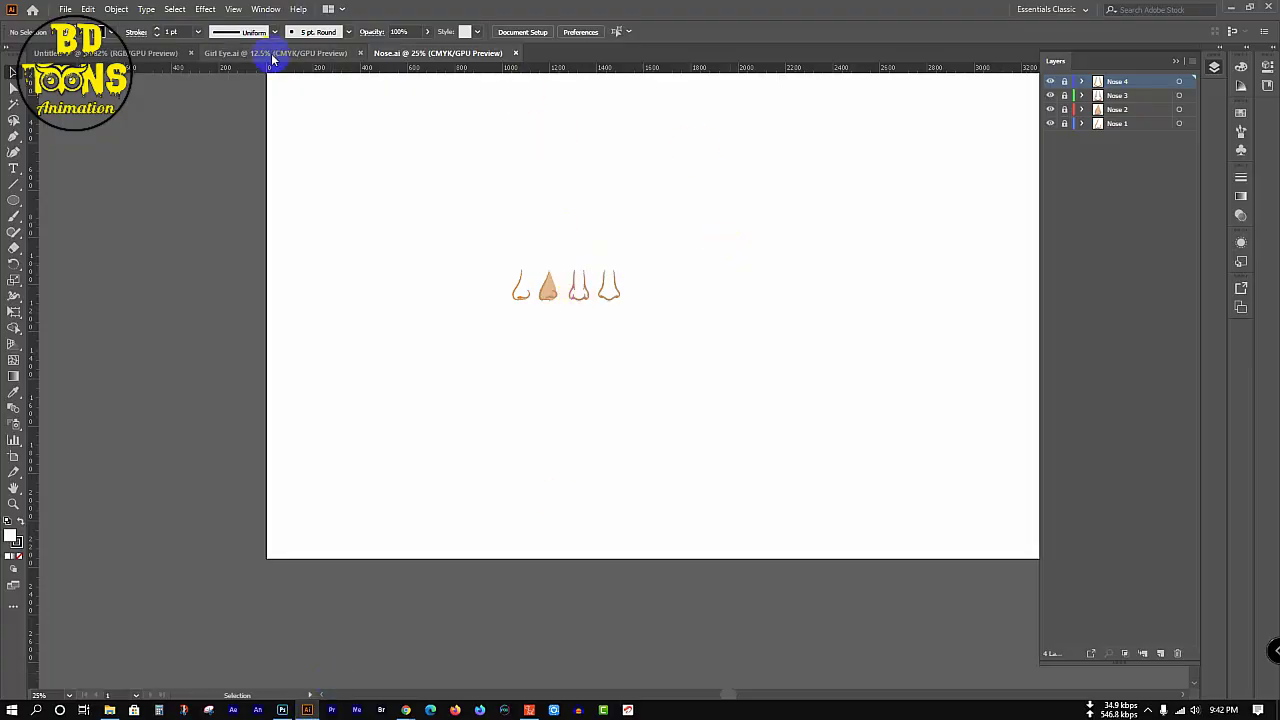
click(1070, 95)
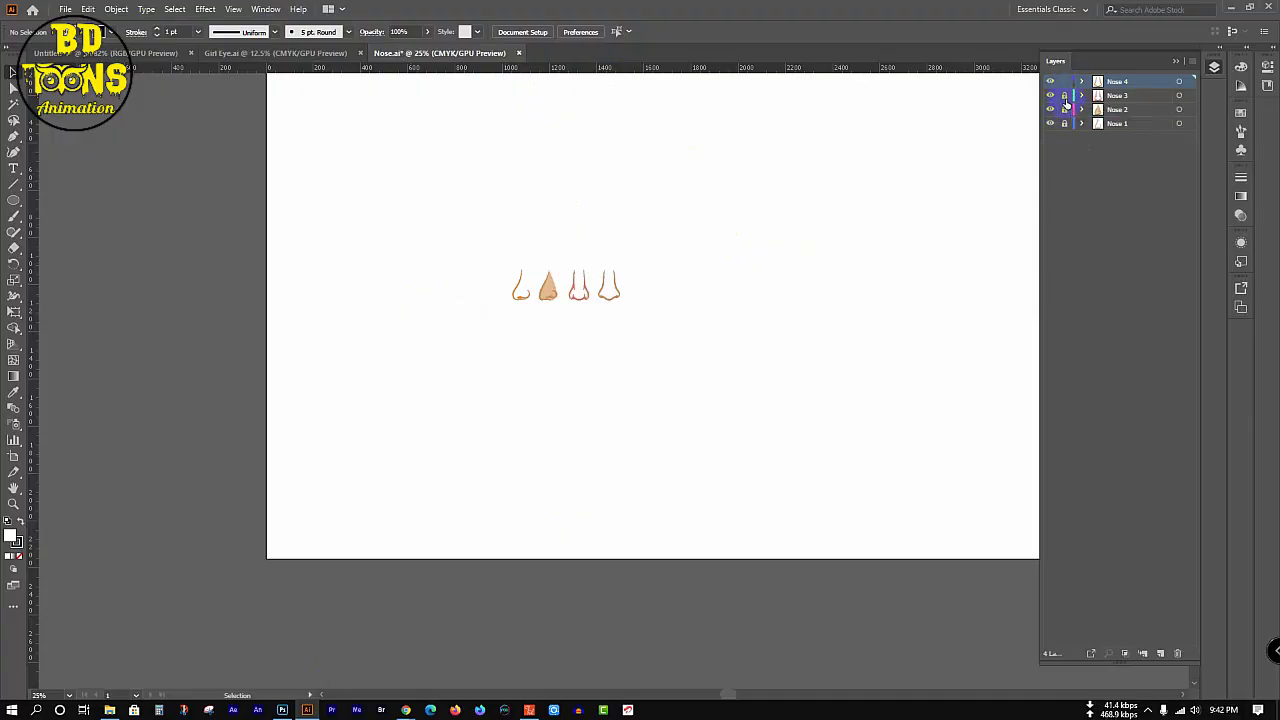
click(1065, 112)
drag(429, 220, 570, 330)
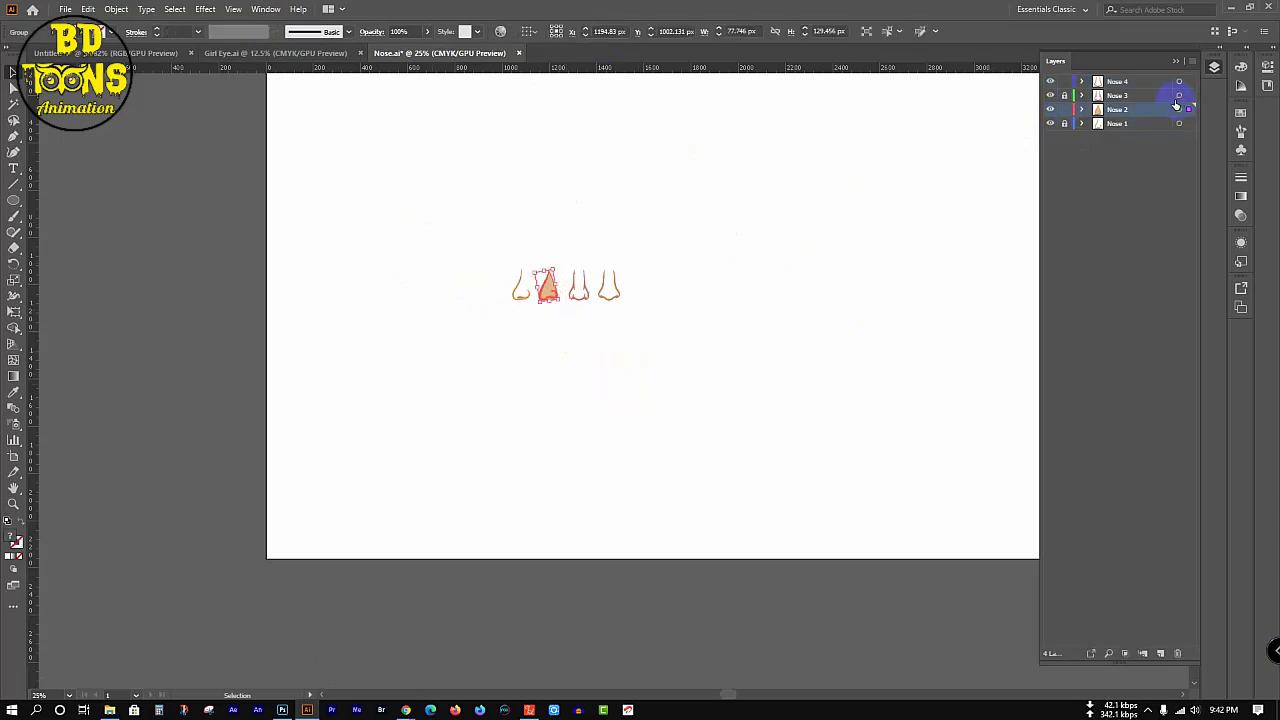
click(595, 338)
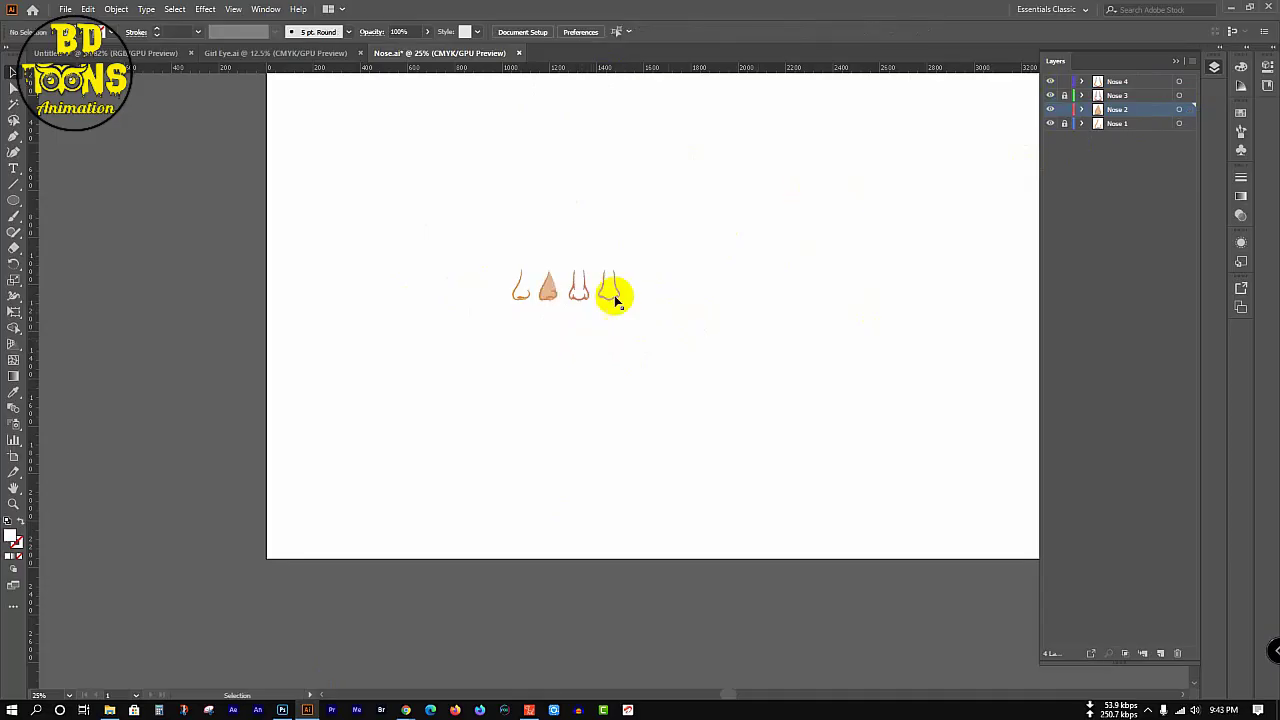
- Return to the untitled face document and add four new layers above the Face layer
drag(650, 238, 585, 342)
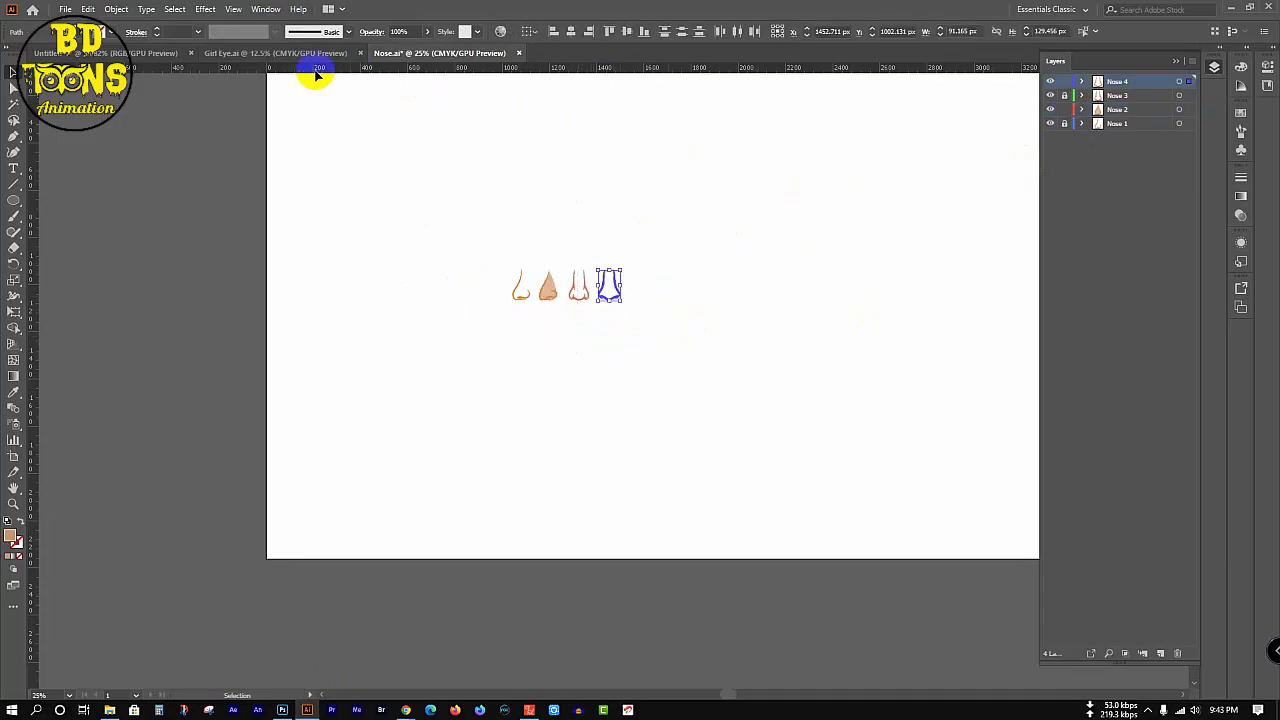
click(257, 53)
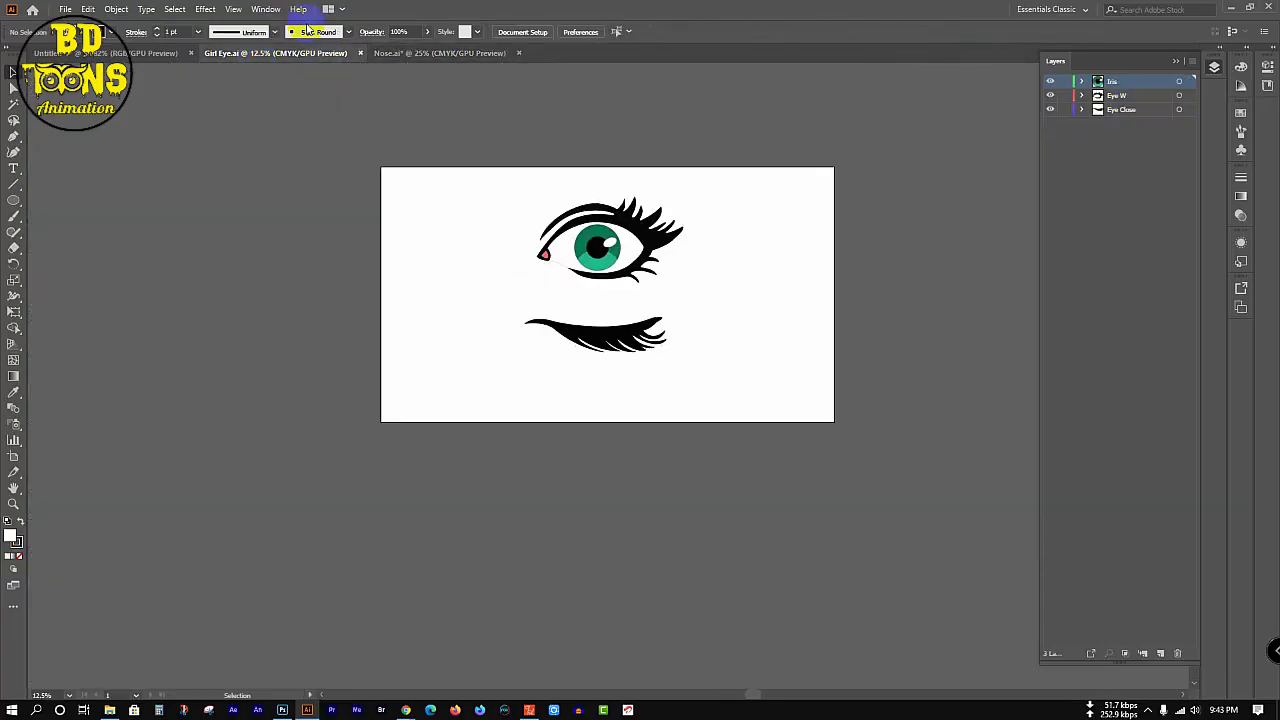
click(163, 52)
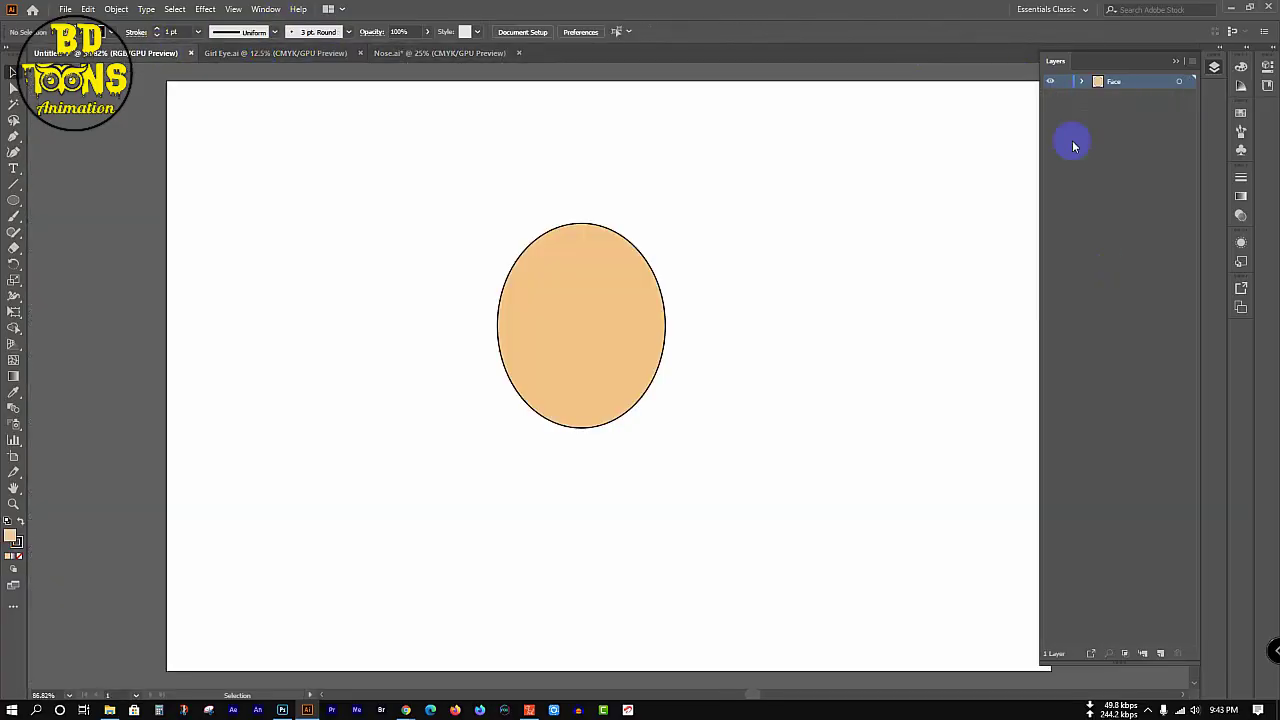
click(1161, 654)
click(1161, 654)
click(1161, 654)
click(1161, 654)
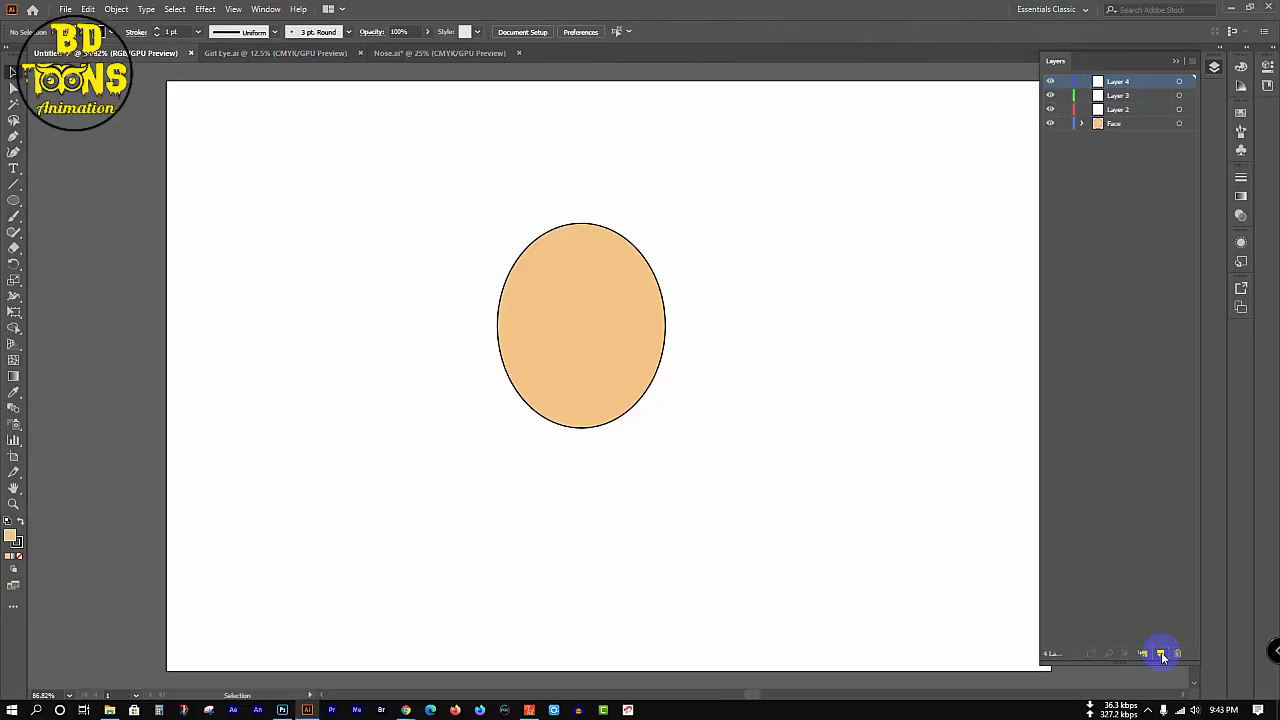
- Rename the layer directly above Face as Nose and add a layer named R Nose directly above it
double_click(1120, 123)
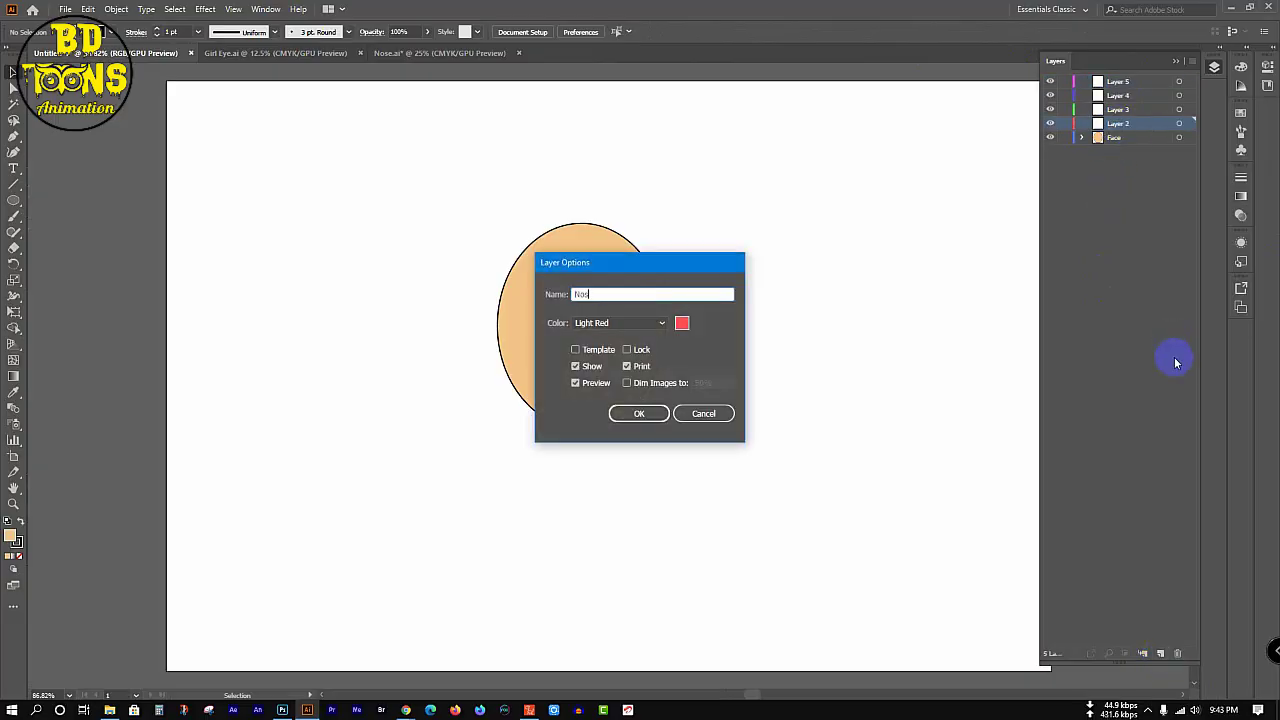
text(Nose)
key(Return)
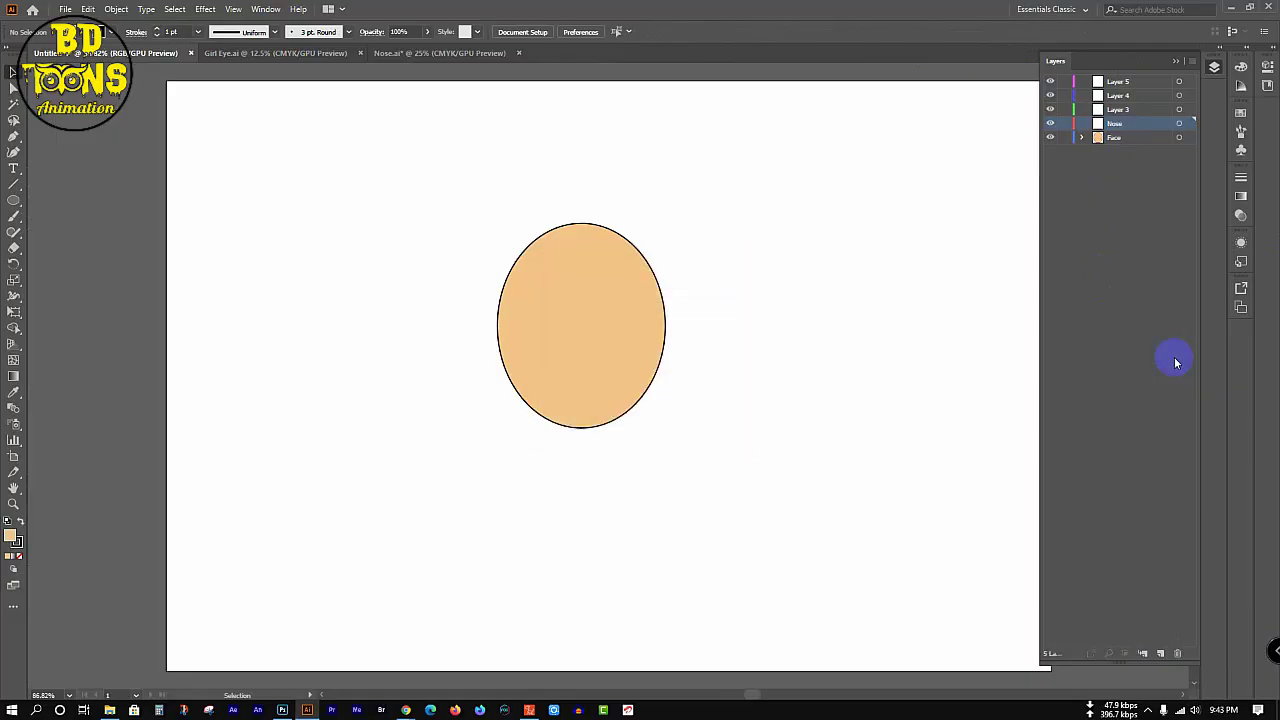
double_click(1119, 109)
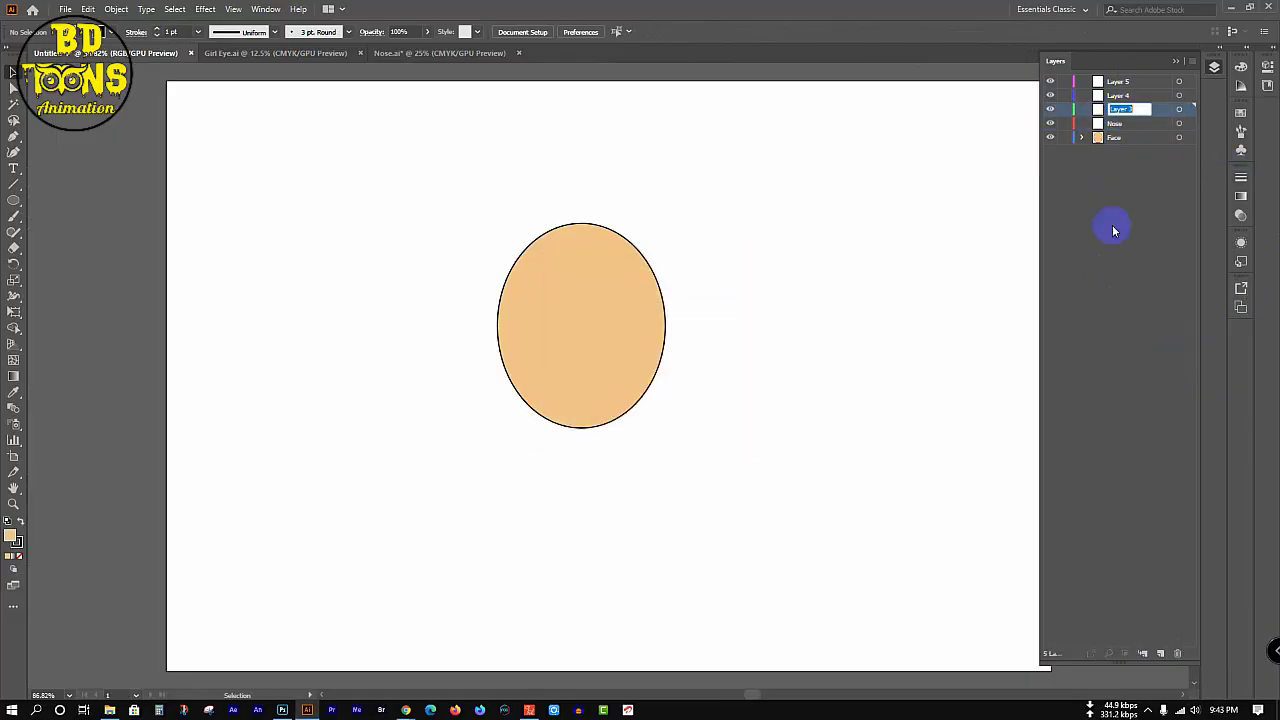
click(1143, 127)
click(1161, 653)
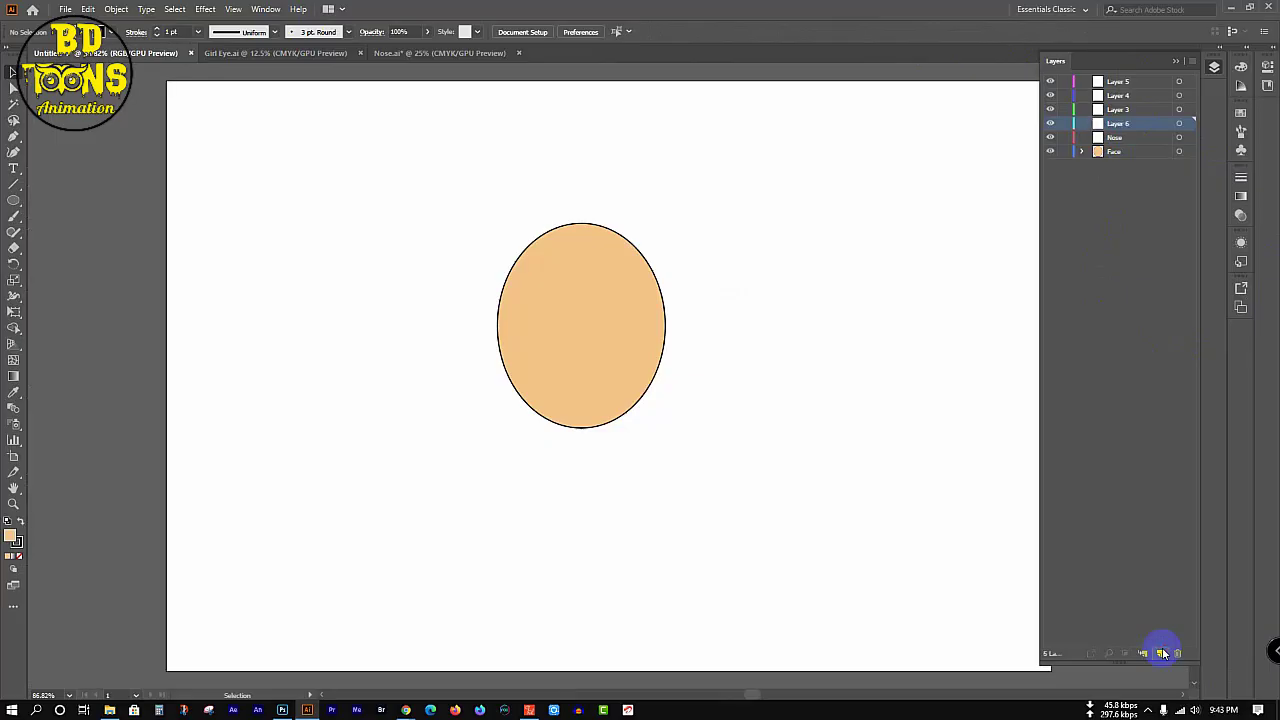
double_click(1119, 123)
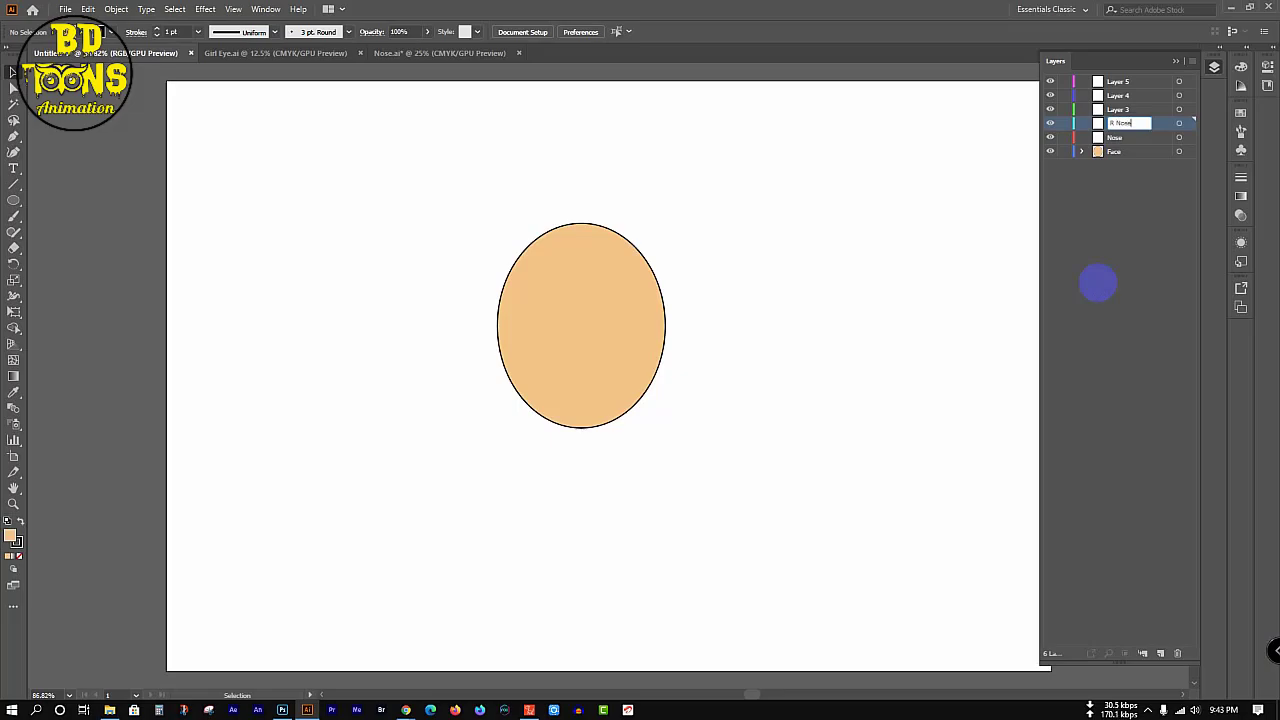
- Add a layer between Face and Nose and name it L Nose
click(1131, 151)
click(1161, 653)
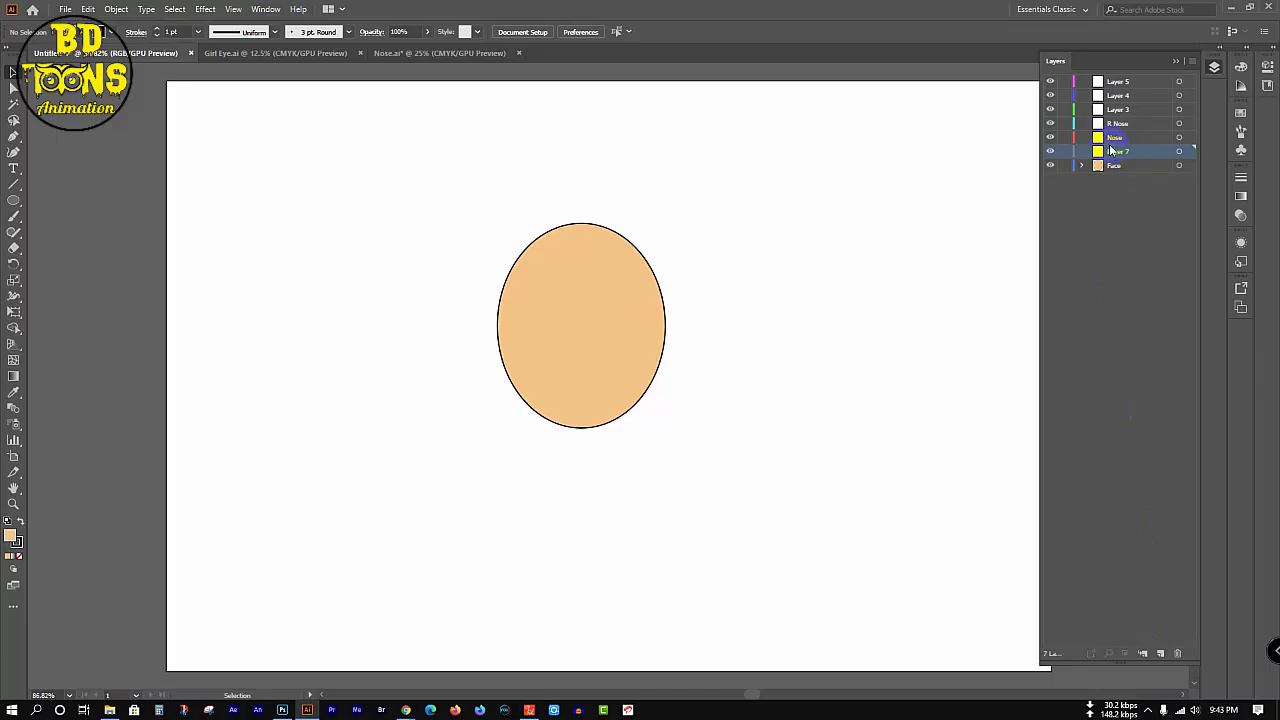
double_click(1113, 151)
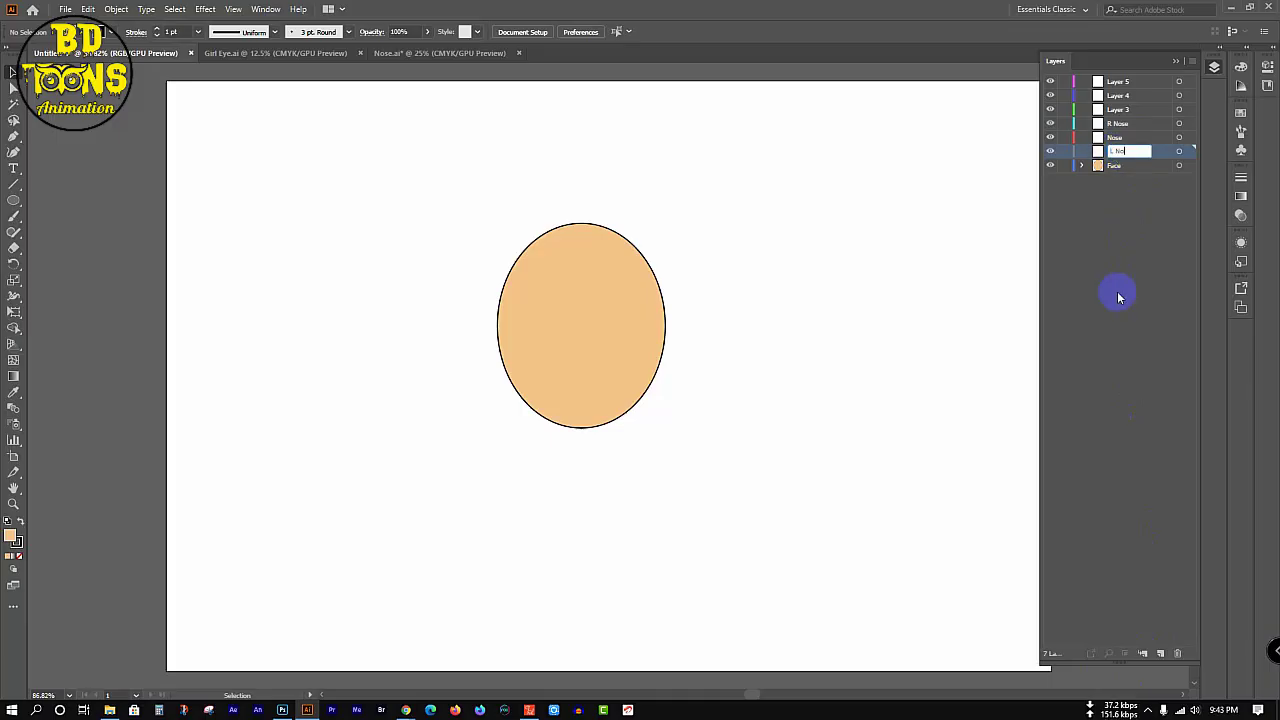
text(L Nose)
click(1117, 293)
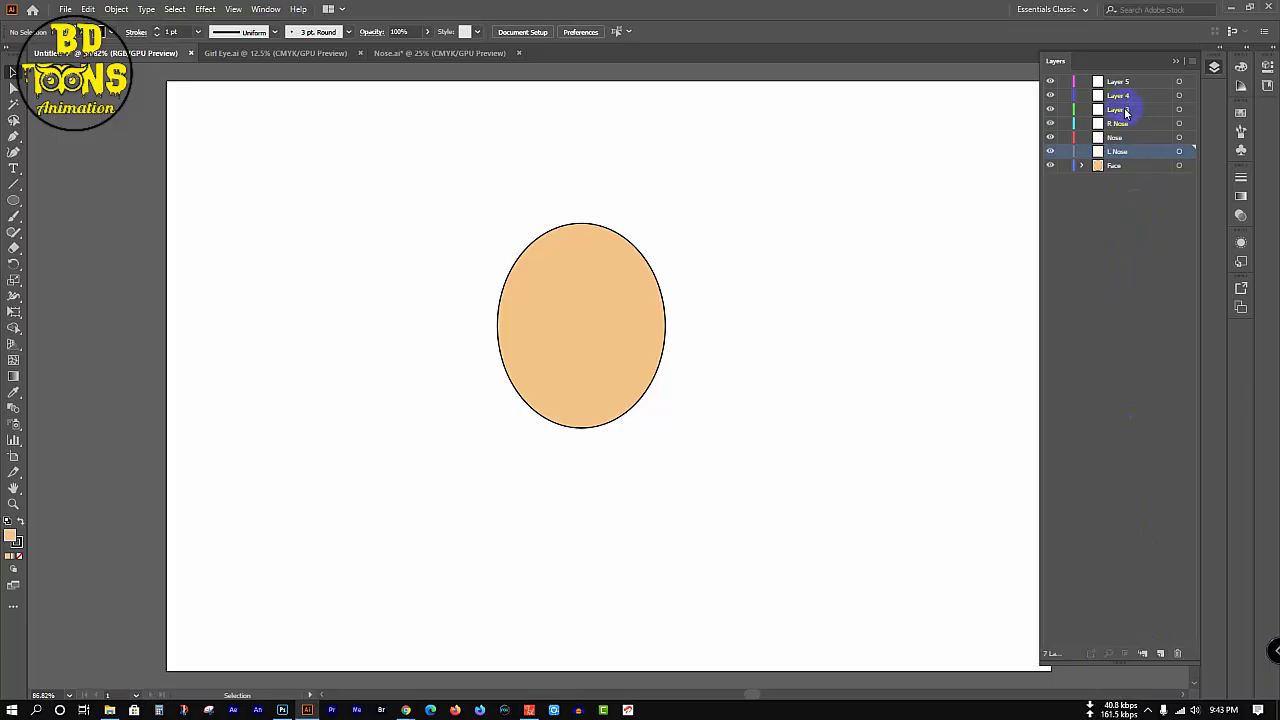
- Rename the three unnamed layers above R Nose, from lowest to highest, as L Eye W, L Iris and L Eye Mask
double_click(1122, 110)
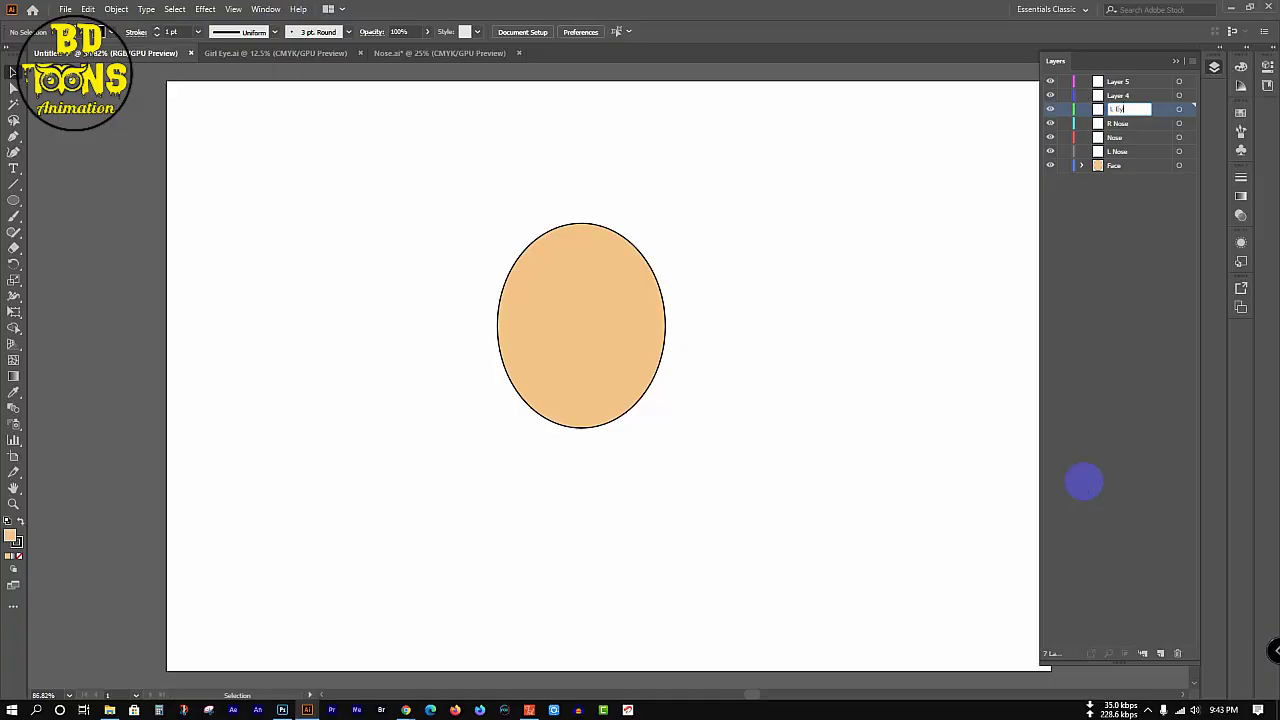
text(L Eye W)
key(Return)
double_click(1119, 95)
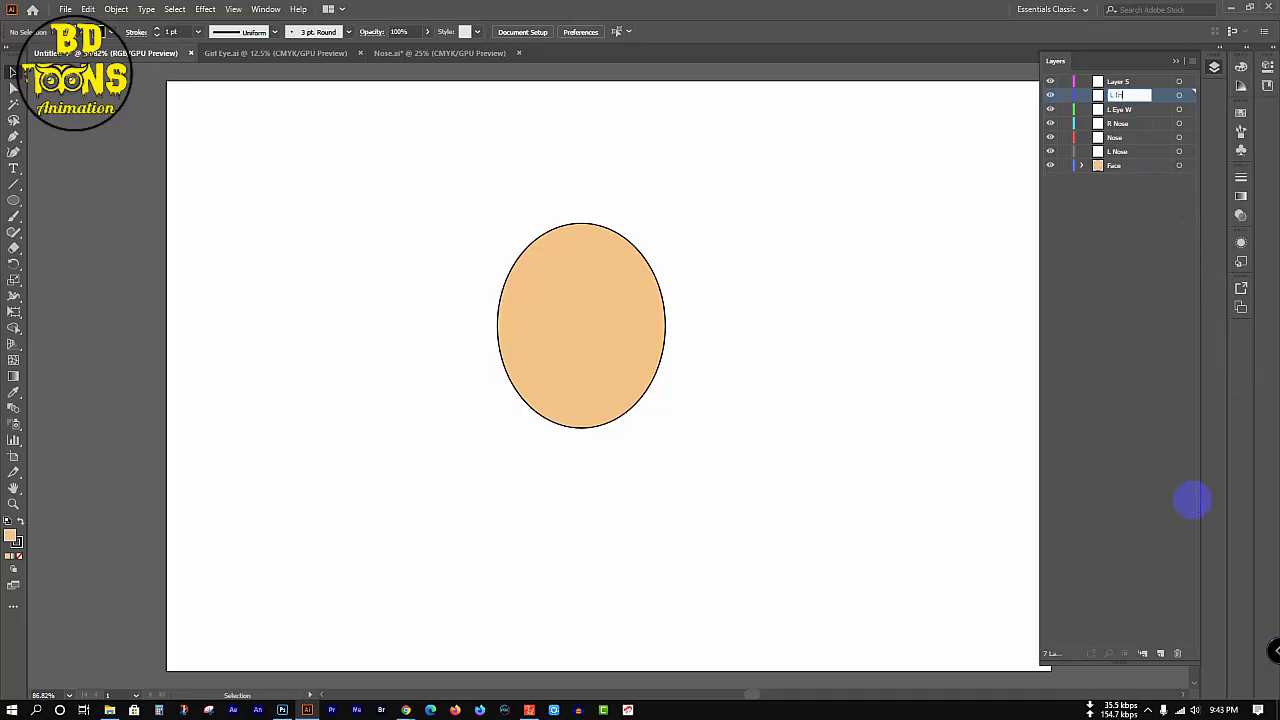
text(L Iris)
key(Return)
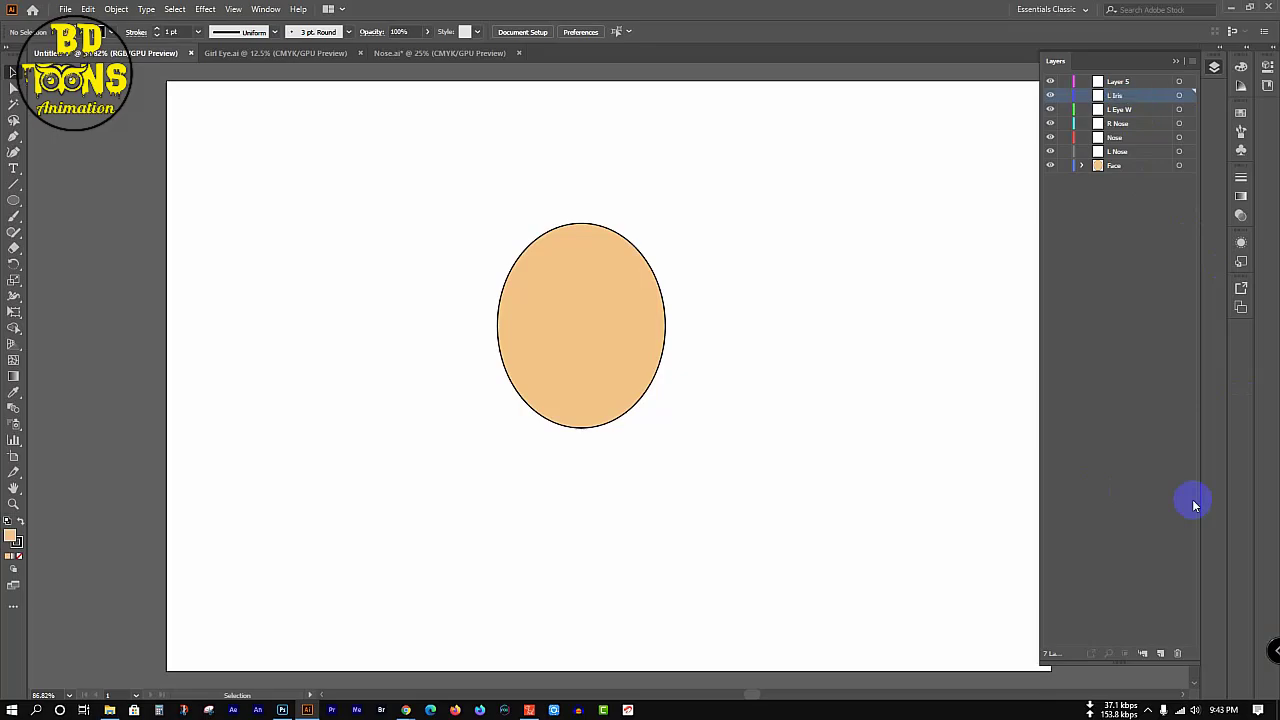
double_click(1120, 81)
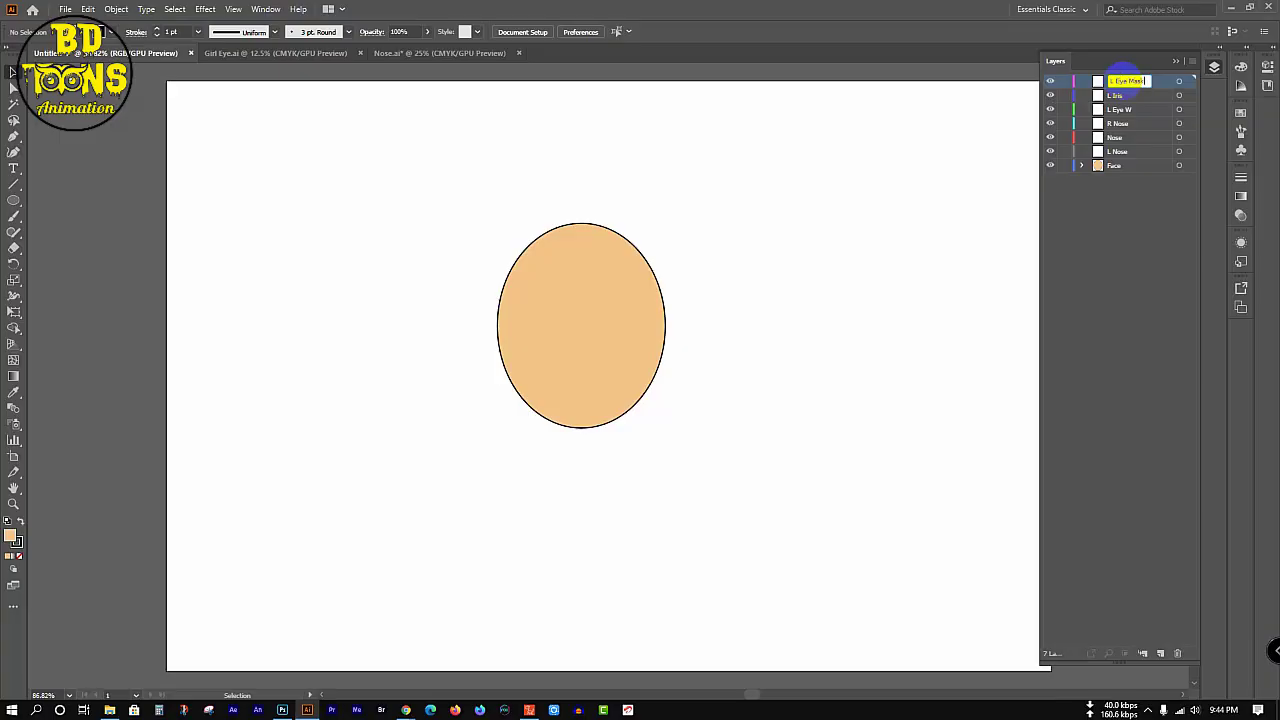
key(Return)
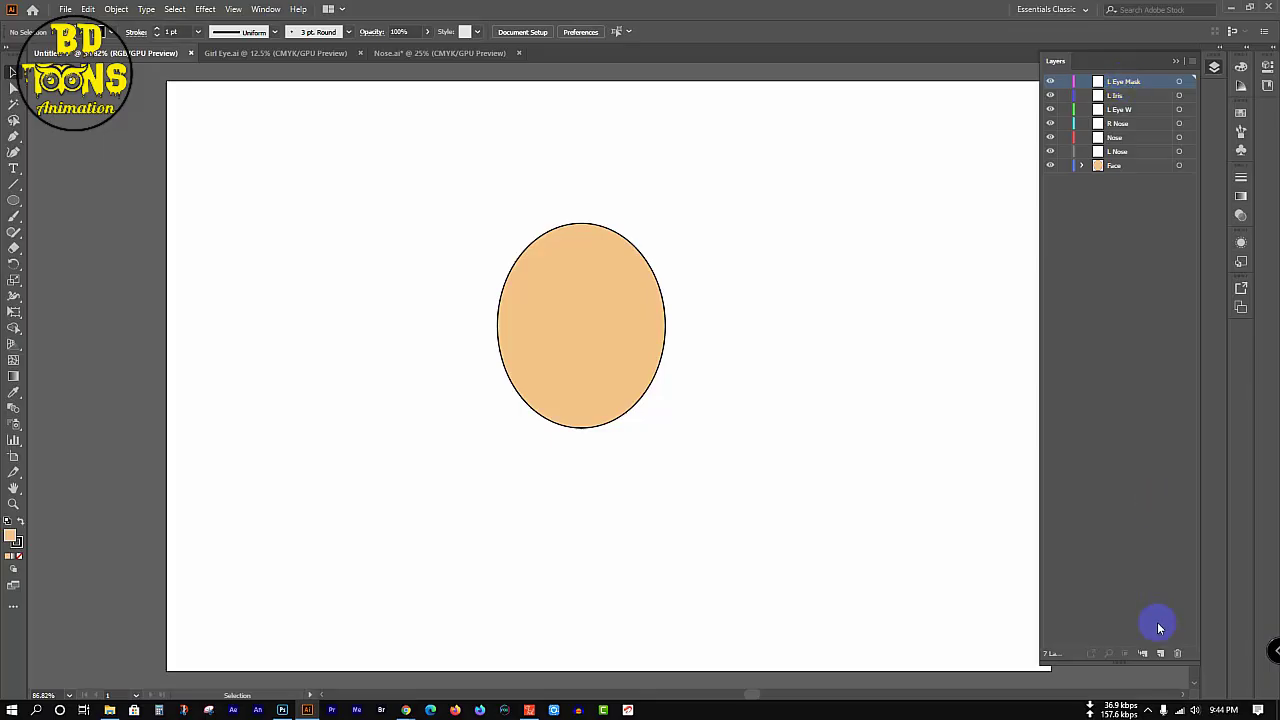
- Add three new layers above L Eye Mask and name the lowest of them R Eye W
click(1161, 654)
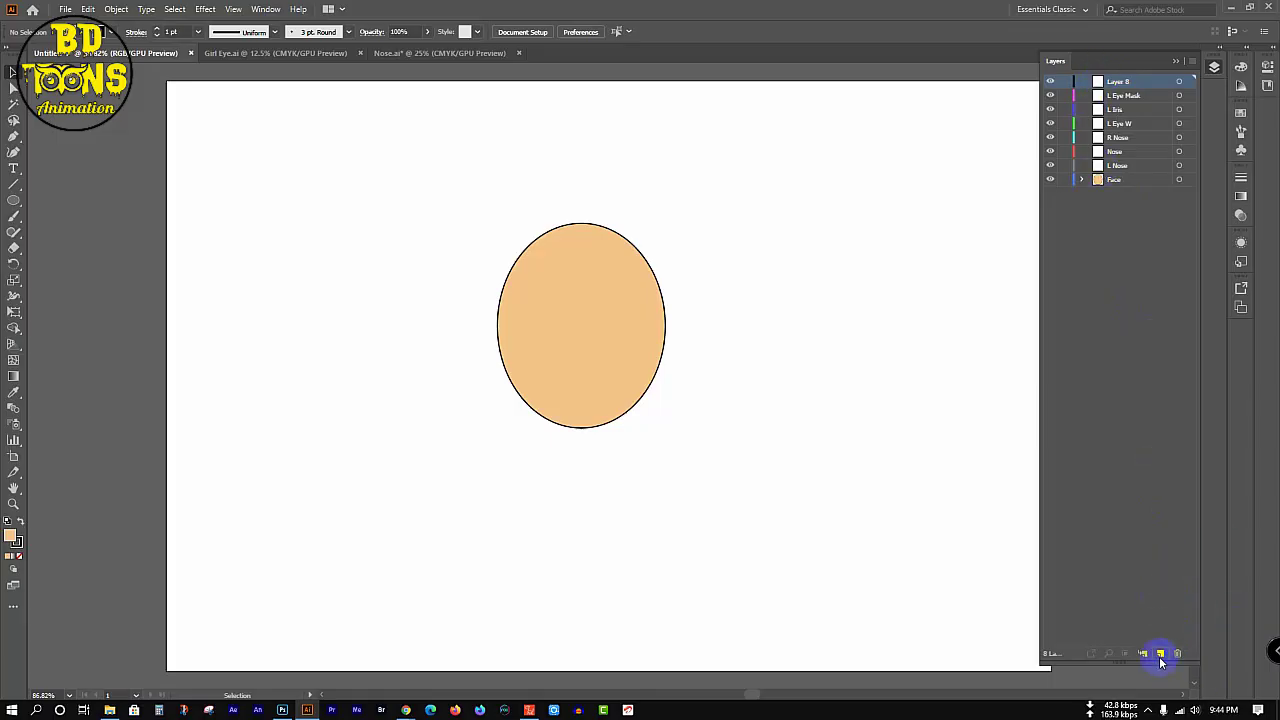
click(1161, 654)
click(1161, 654)
double_click(1150, 109)
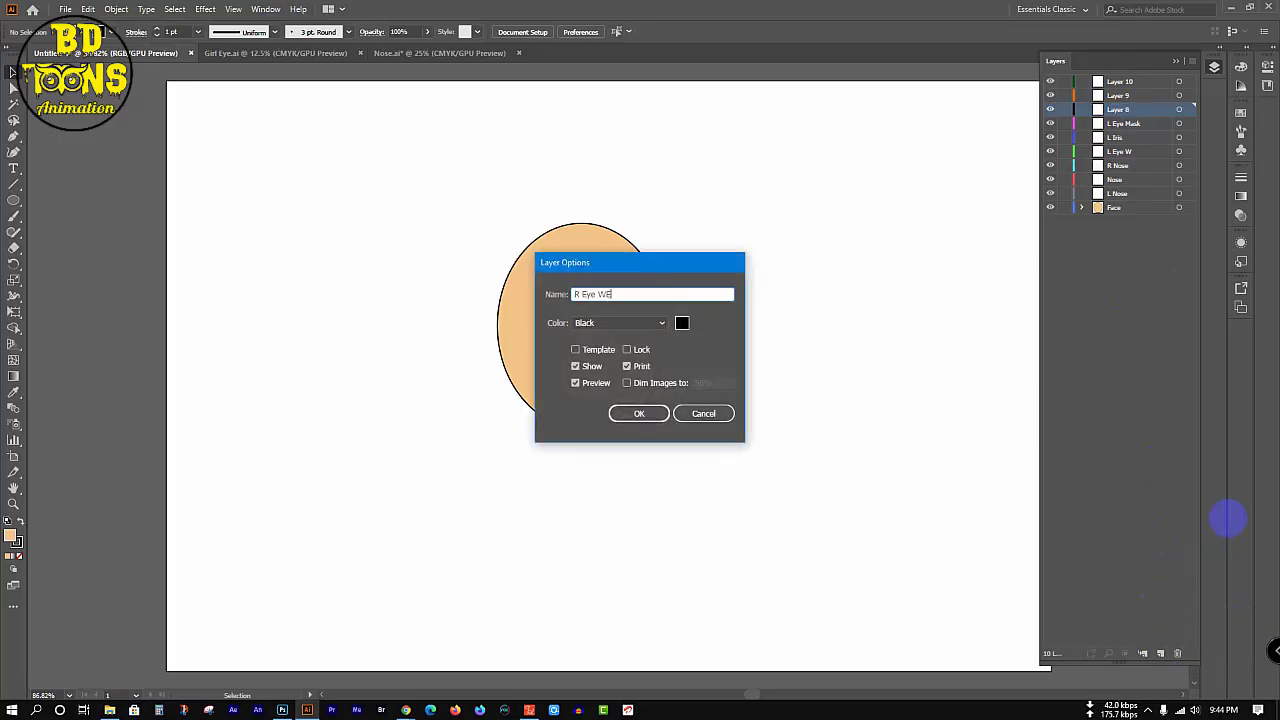
text(R Eye W)
key(Return)
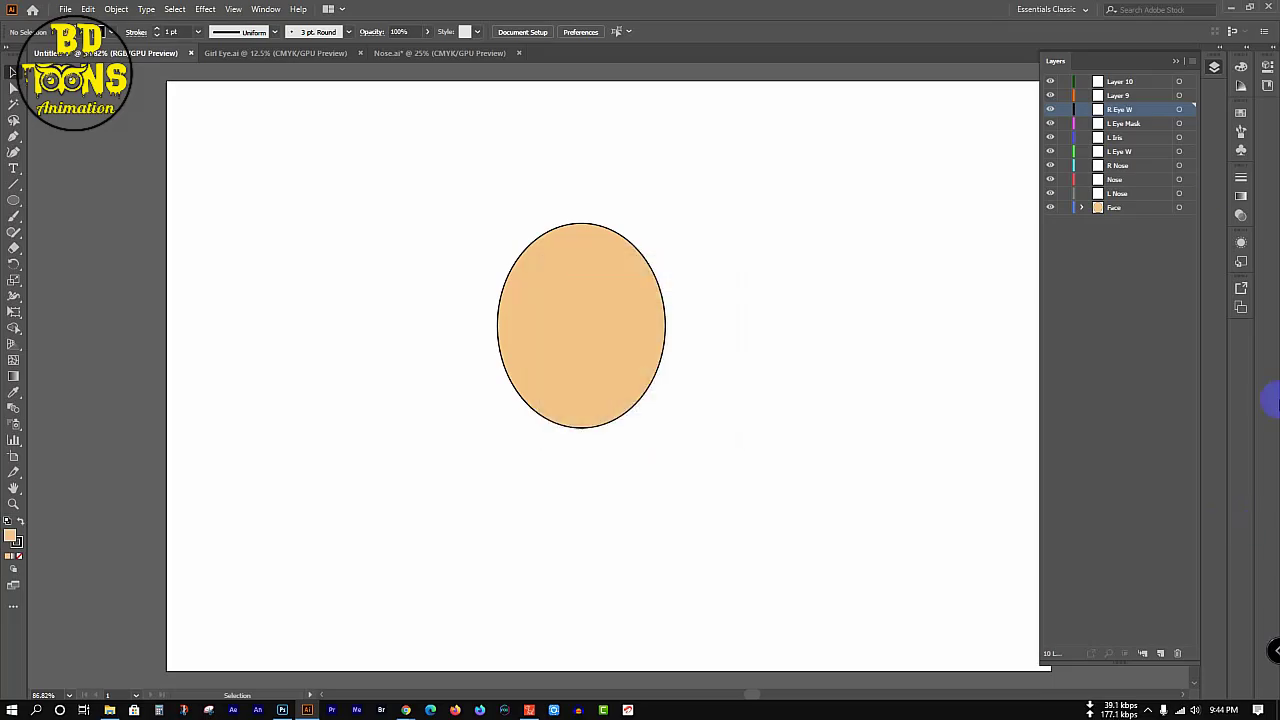
- Rename the two layers above R Eye W as R Iris and, uppermost, R Eye Mask
click(1120, 96)
double_click(1120, 95)
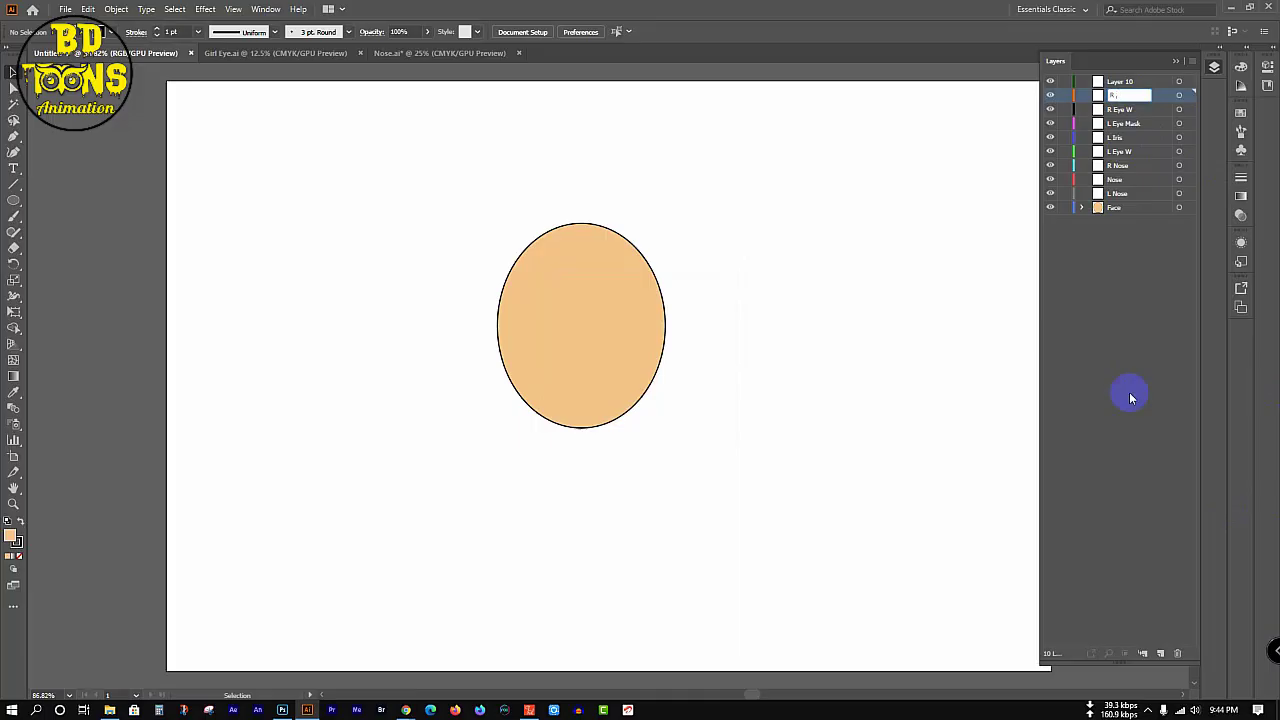
key(Return)
double_click(1122, 82)
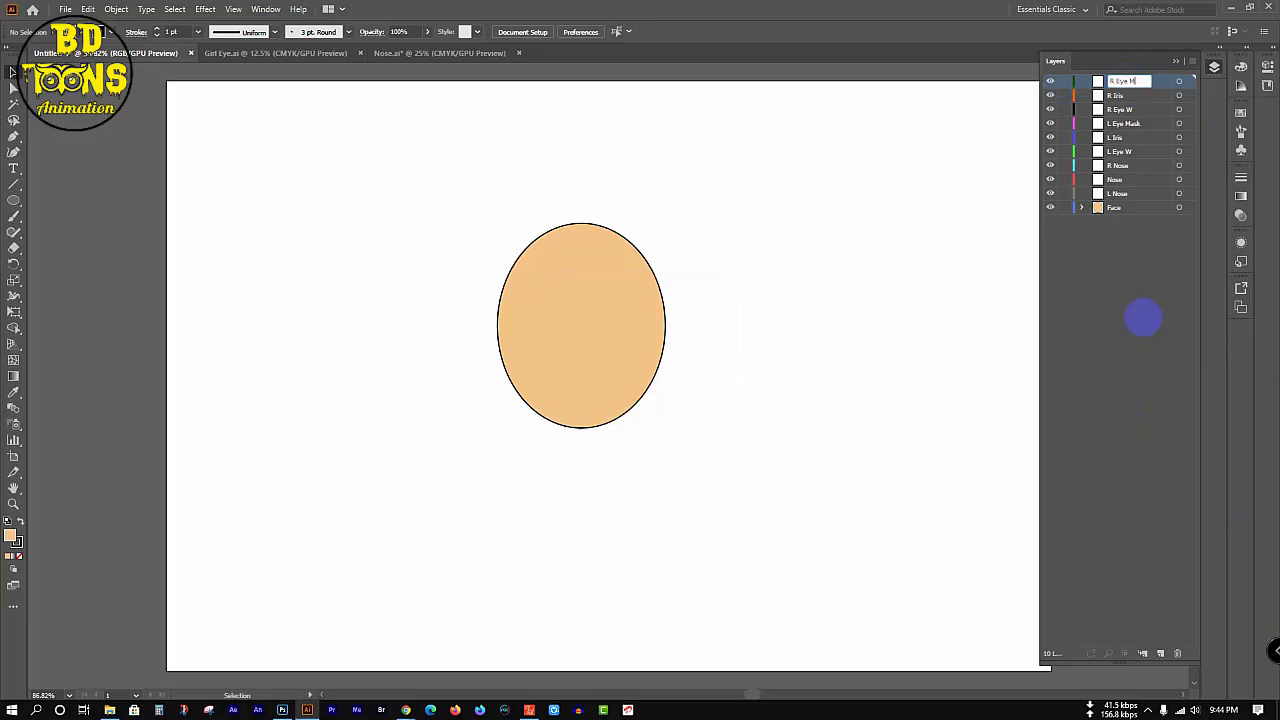
key(Return)
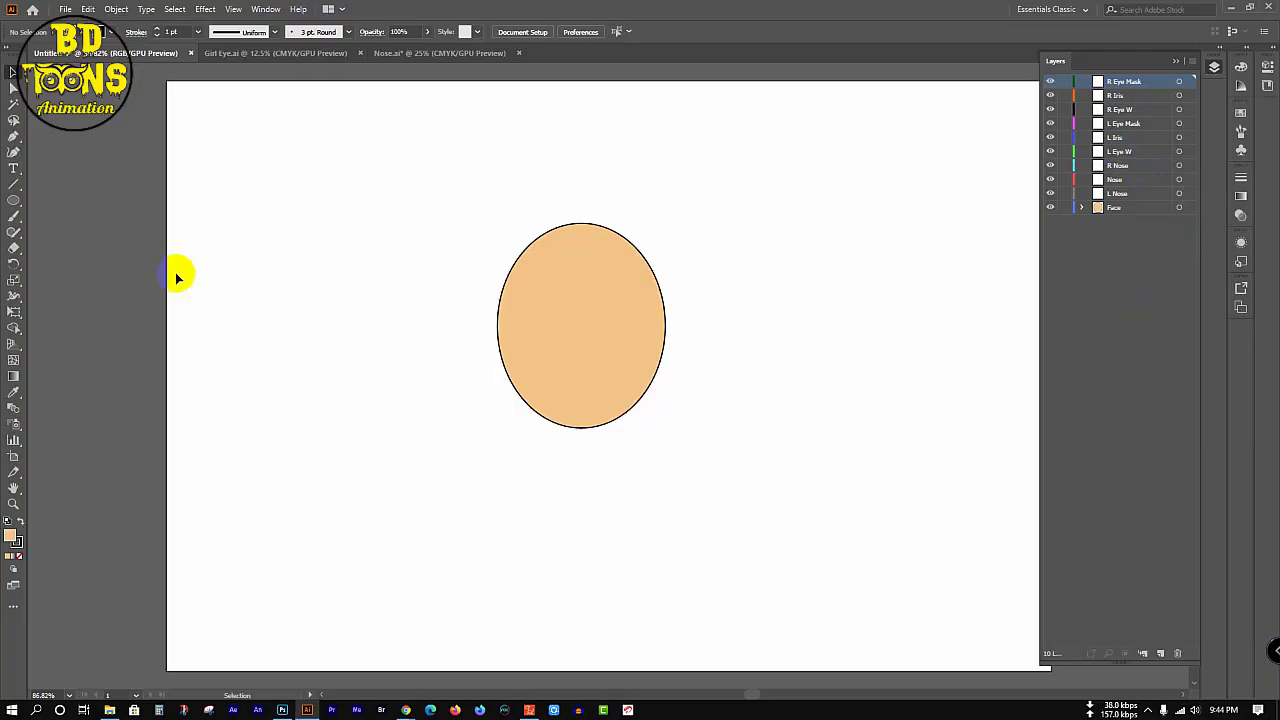
- Add two new layers above R Eye Mask and name them L Brow and, above it, R Brow
click(1160, 653)
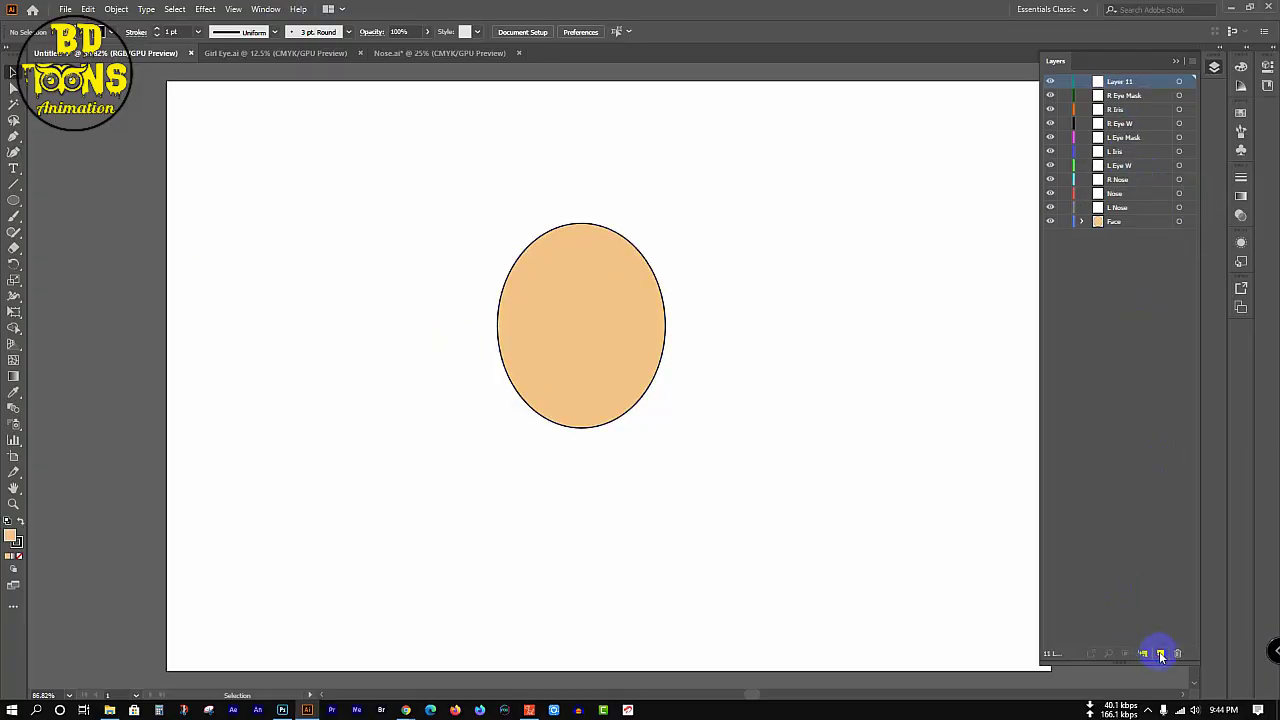
click(1160, 653)
click(1131, 224)
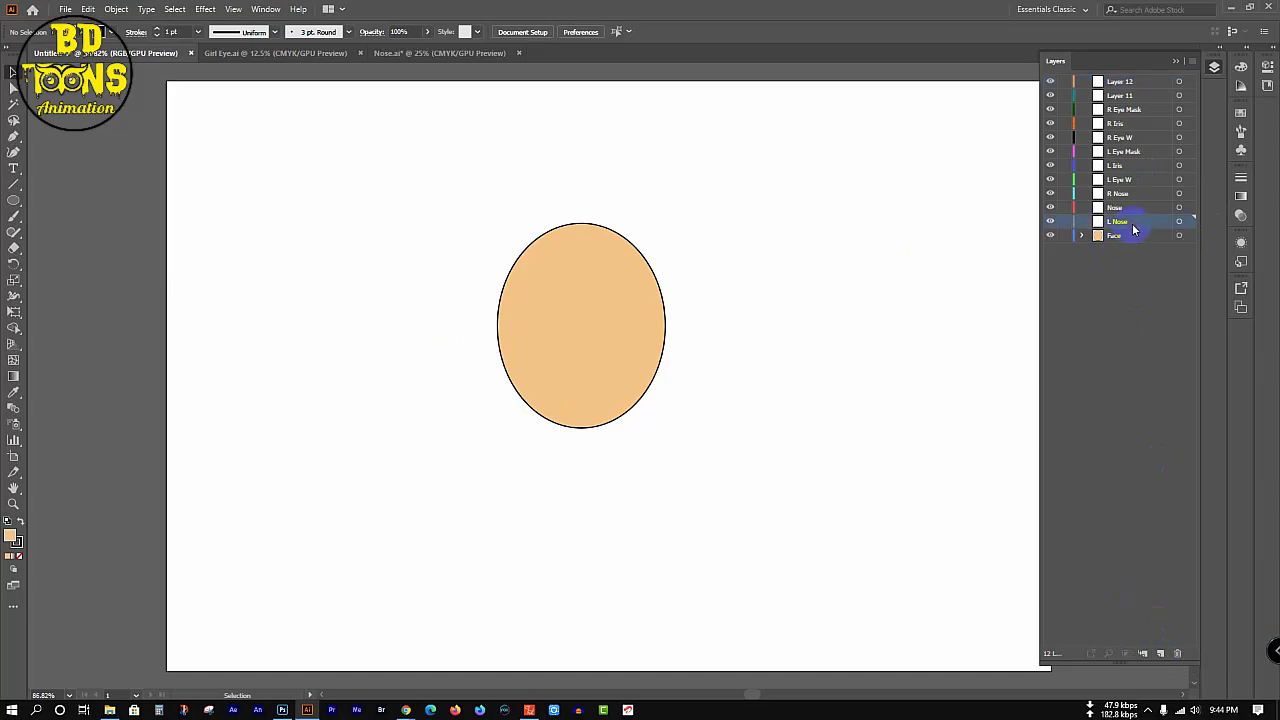
click(1141, 210)
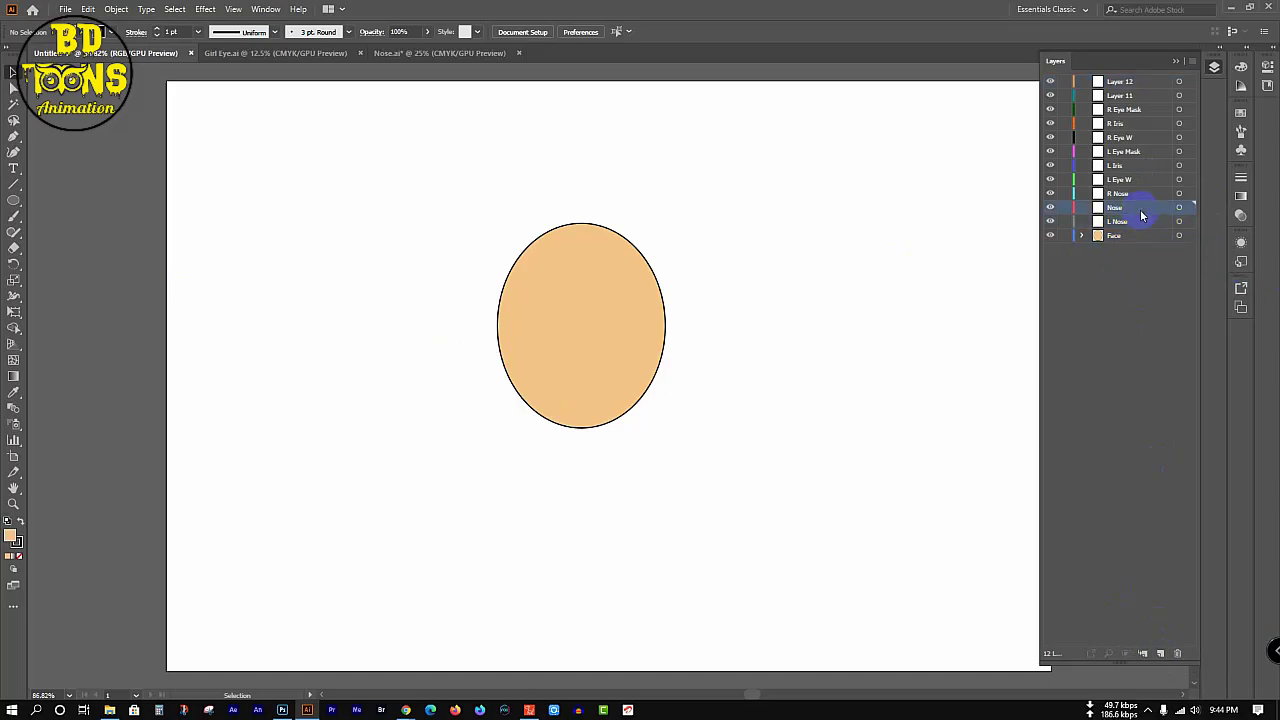
click(1135, 98)
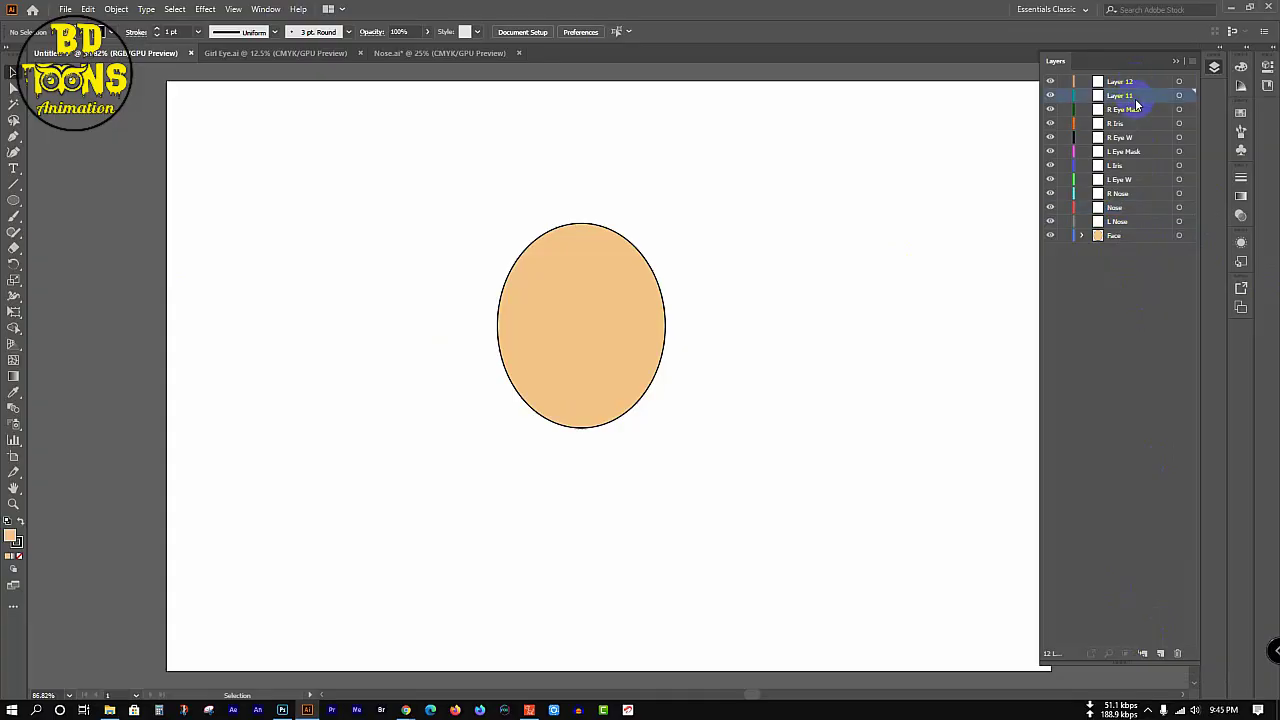
double_click(1122, 95)
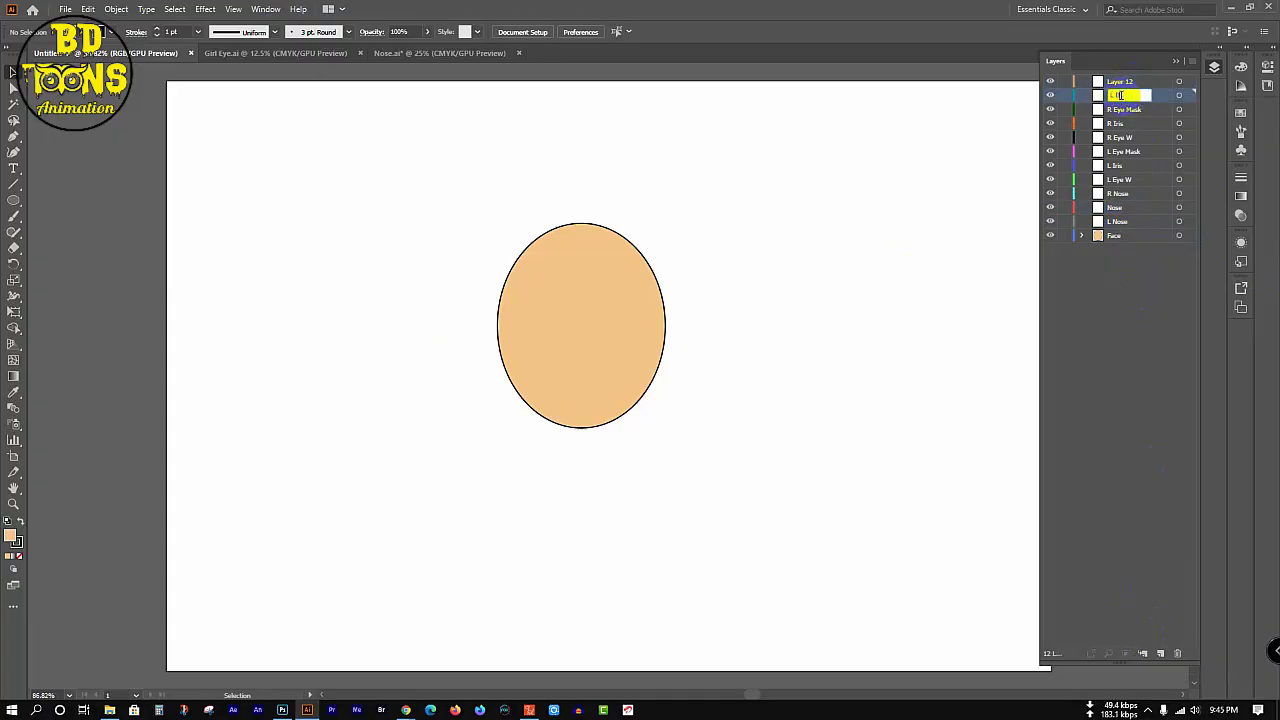
text(L Brow)
key(Return)
double_click(1120, 81)
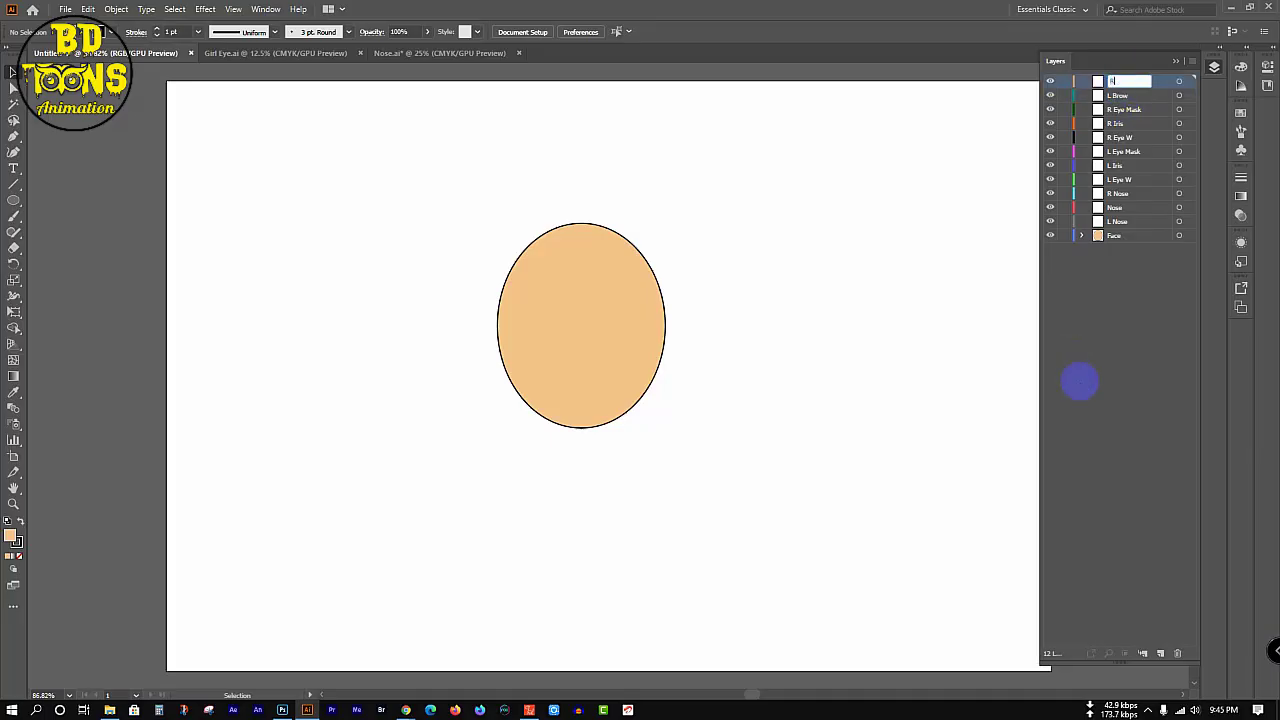
text(R Brow)
key(Return)
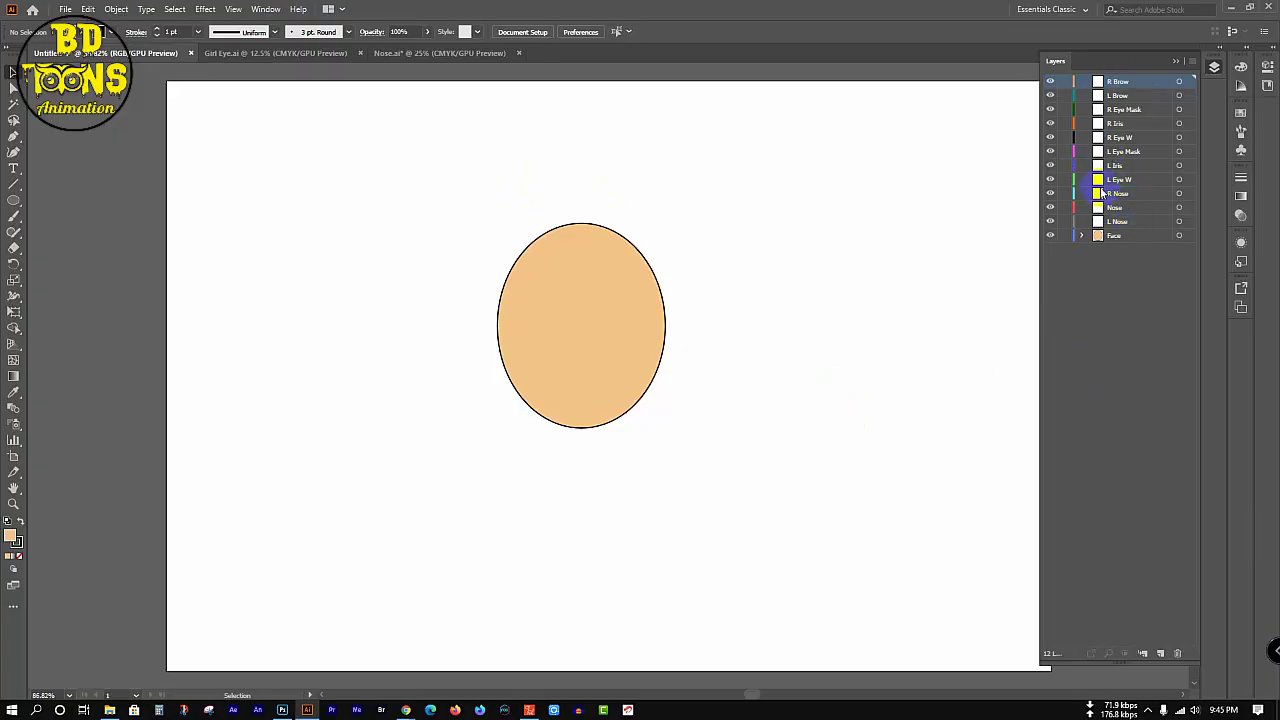
click(268, 57)
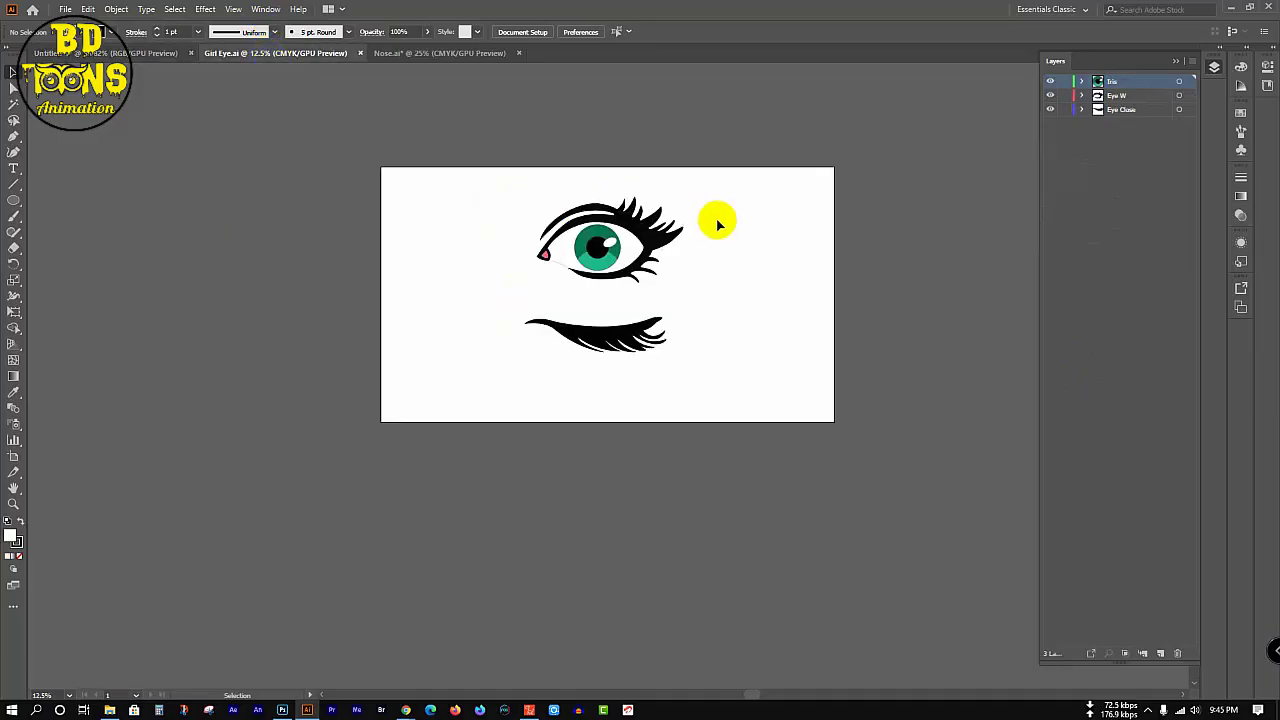
drag(730, 207, 497, 369)
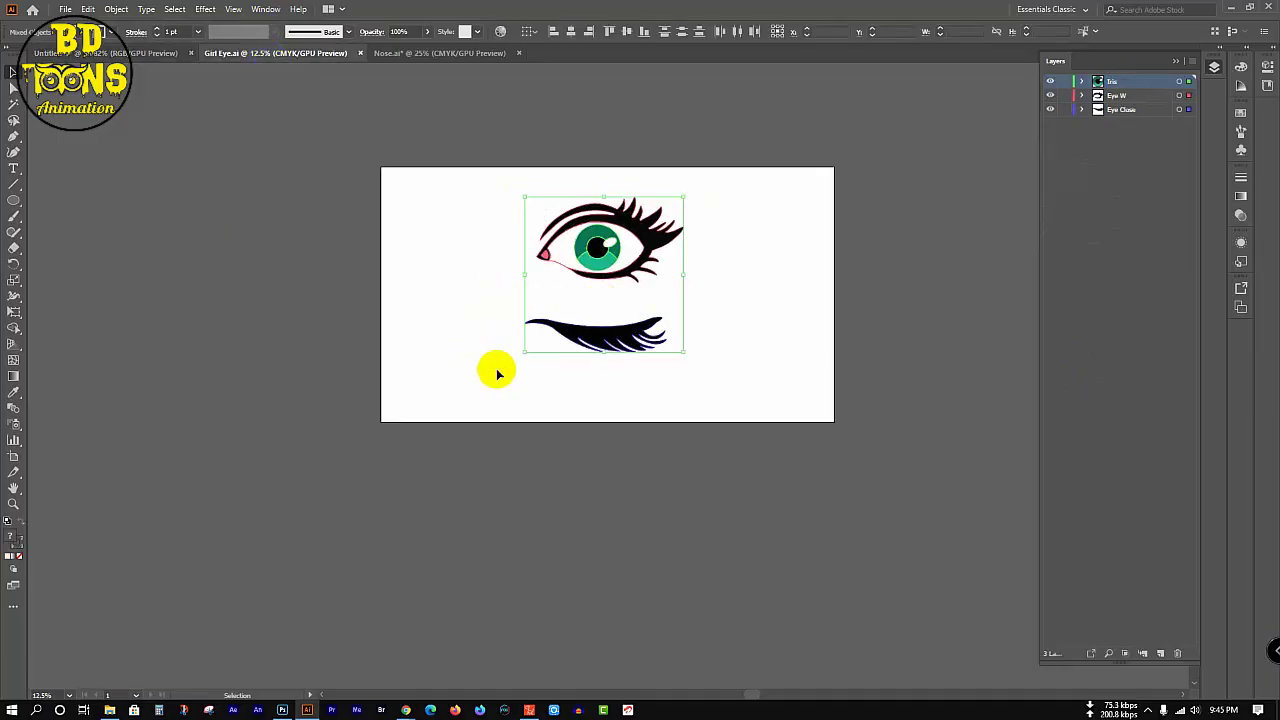
key(Delete)
key(ctrl+z)
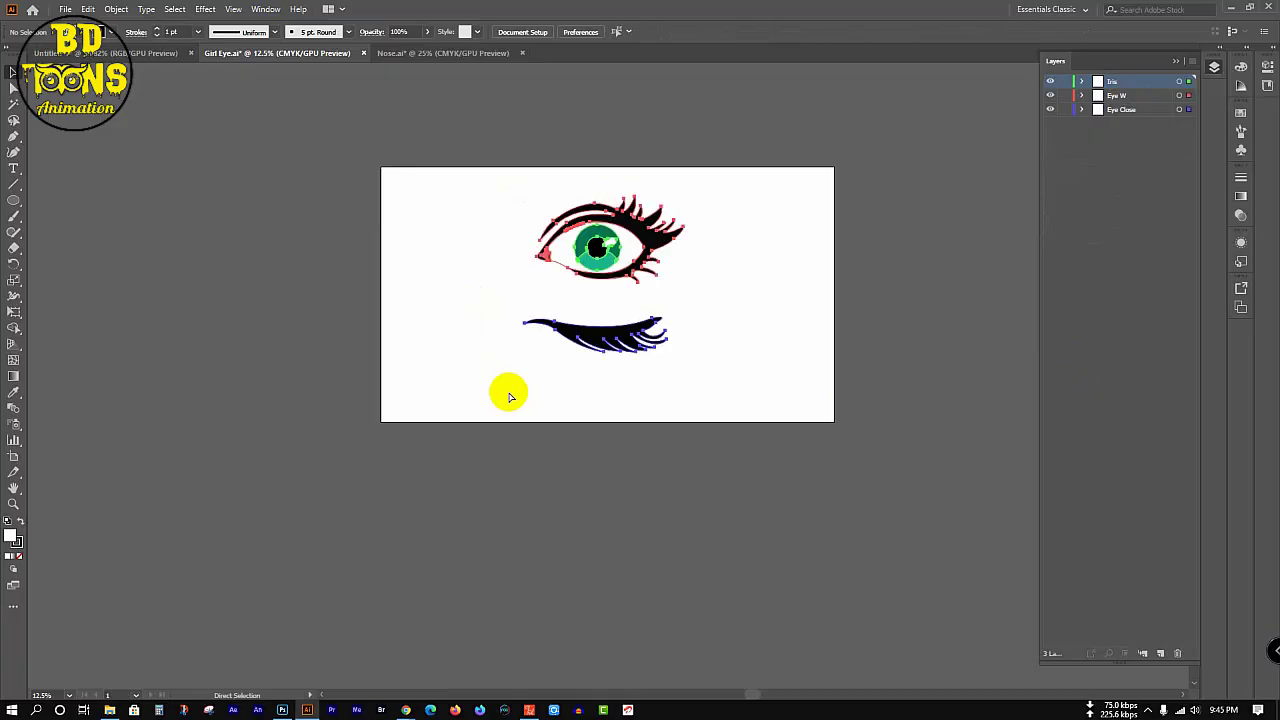
- Switch to the face document and paste the copied eye artwork into the L Eye W layer
click(145, 52)
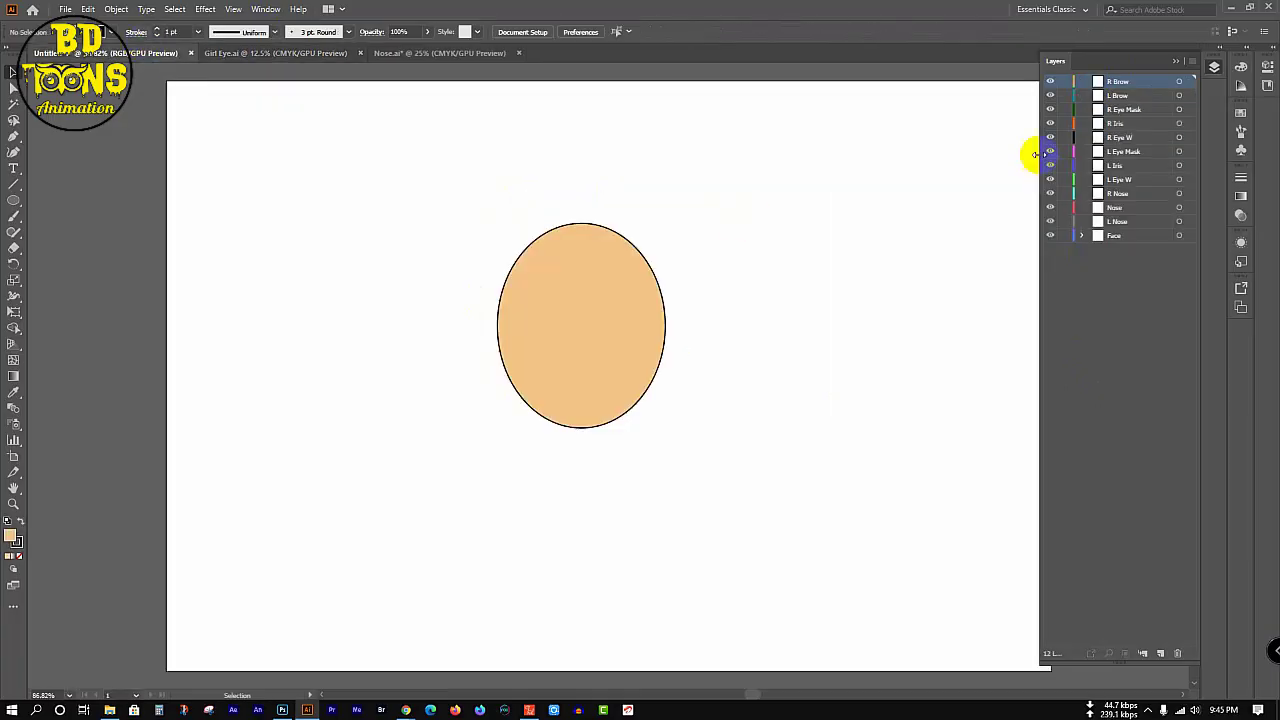
click(1118, 222)
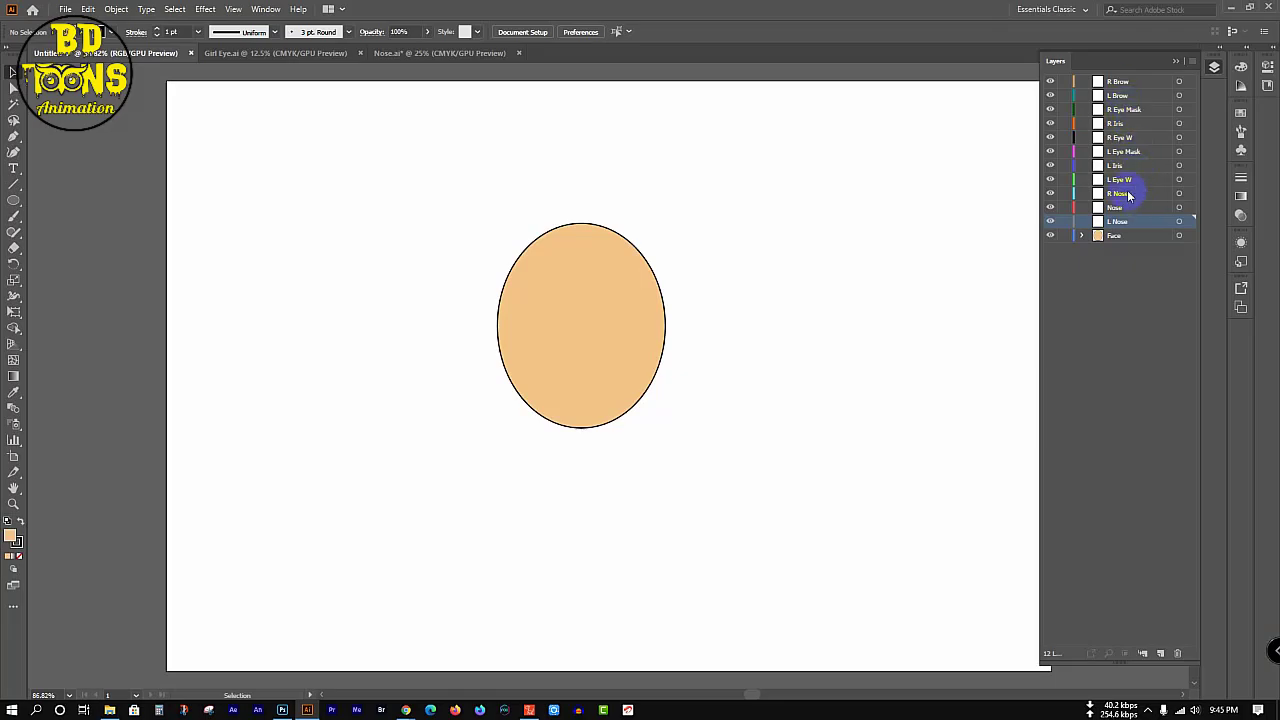
click(1145, 182)
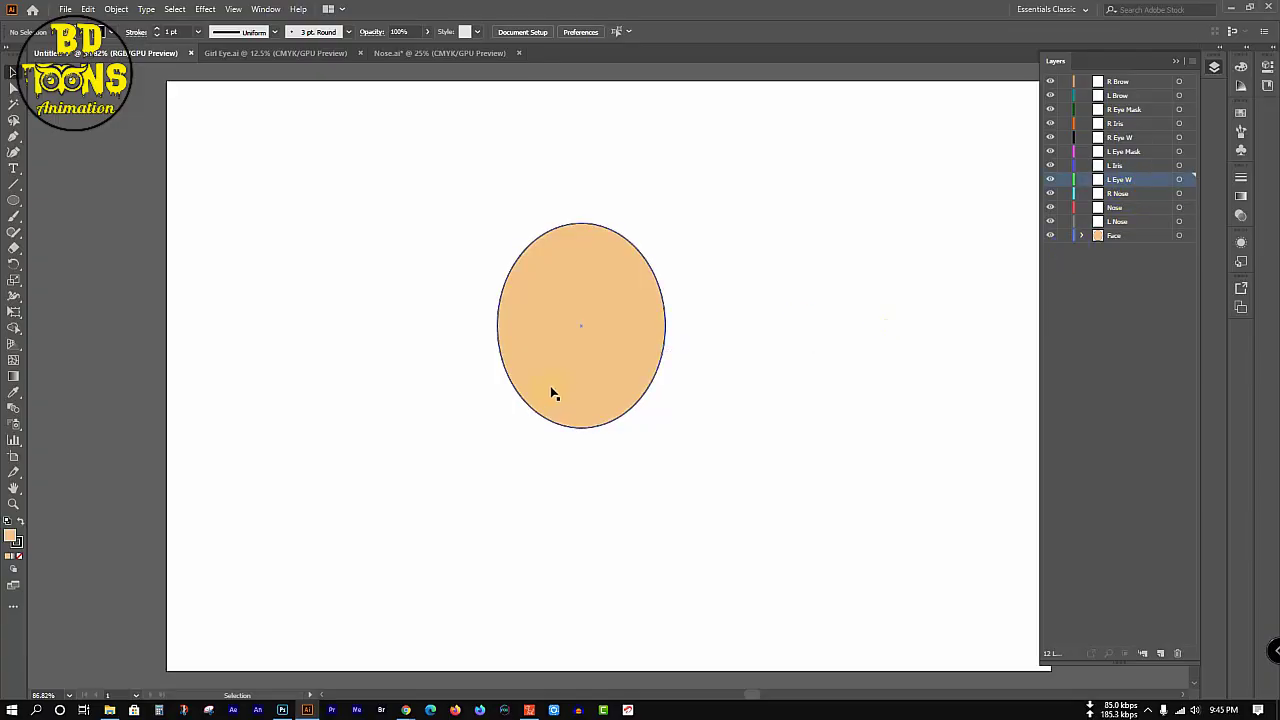
key(ctrl+v)
scroll(495, 415, down, 5)
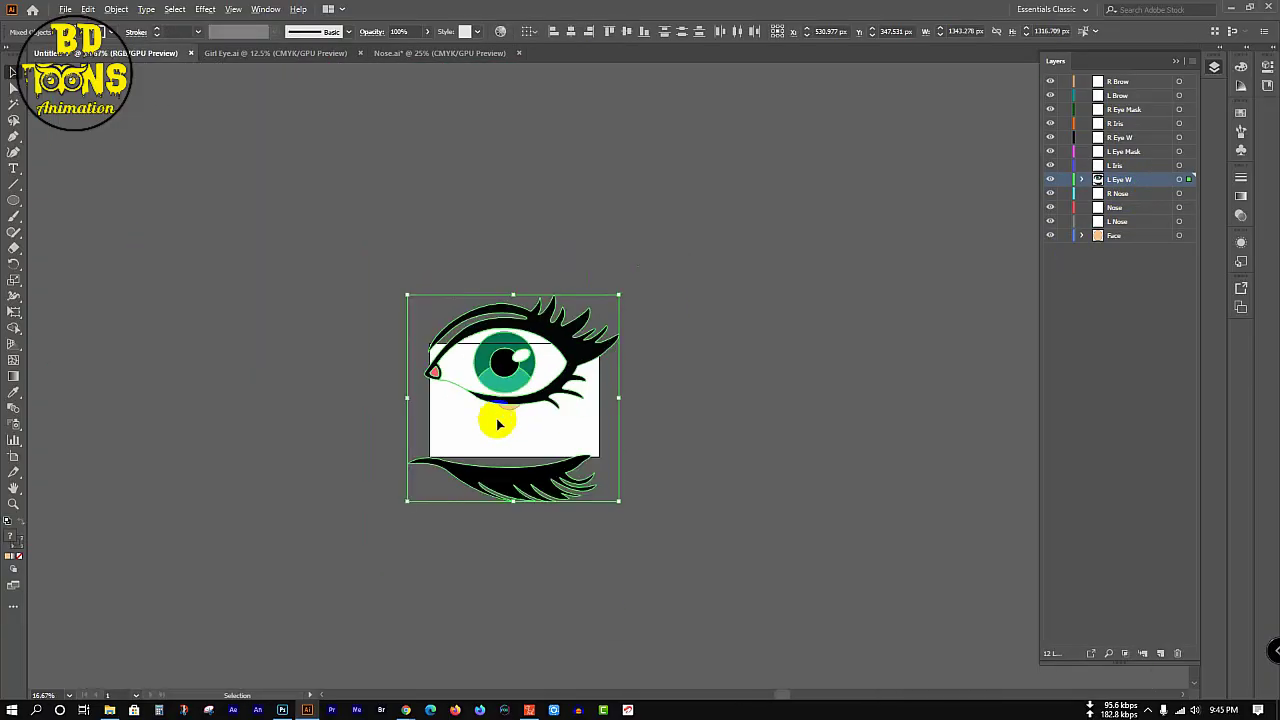
- Scale the pasted eye artwork down to about 156 × 152 px so it fits over the face
drag(513, 500, 489, 335)
scroll(489, 335, up, 4)
drag(540, 277, 554, 592)
scroll(571, 609, up, 3)
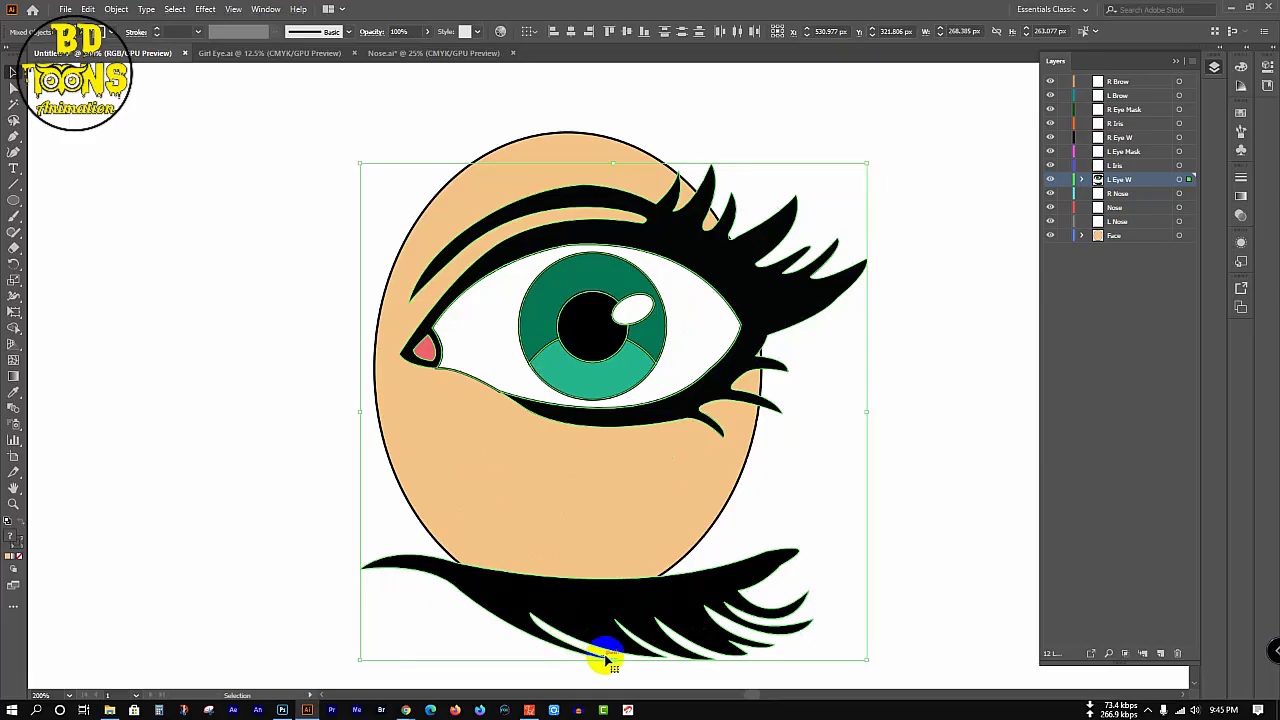
drag(608, 660, 577, 452)
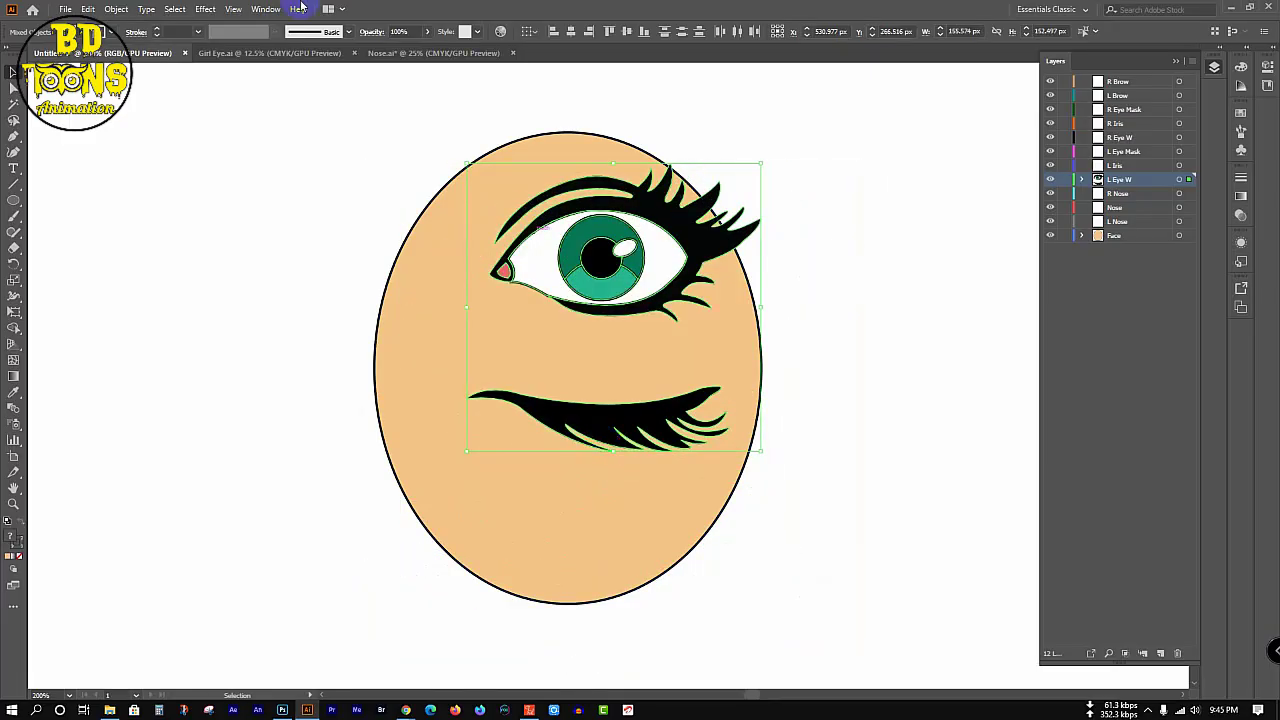
- Remove the stroke from the pasted eye artwork
click(197, 32)
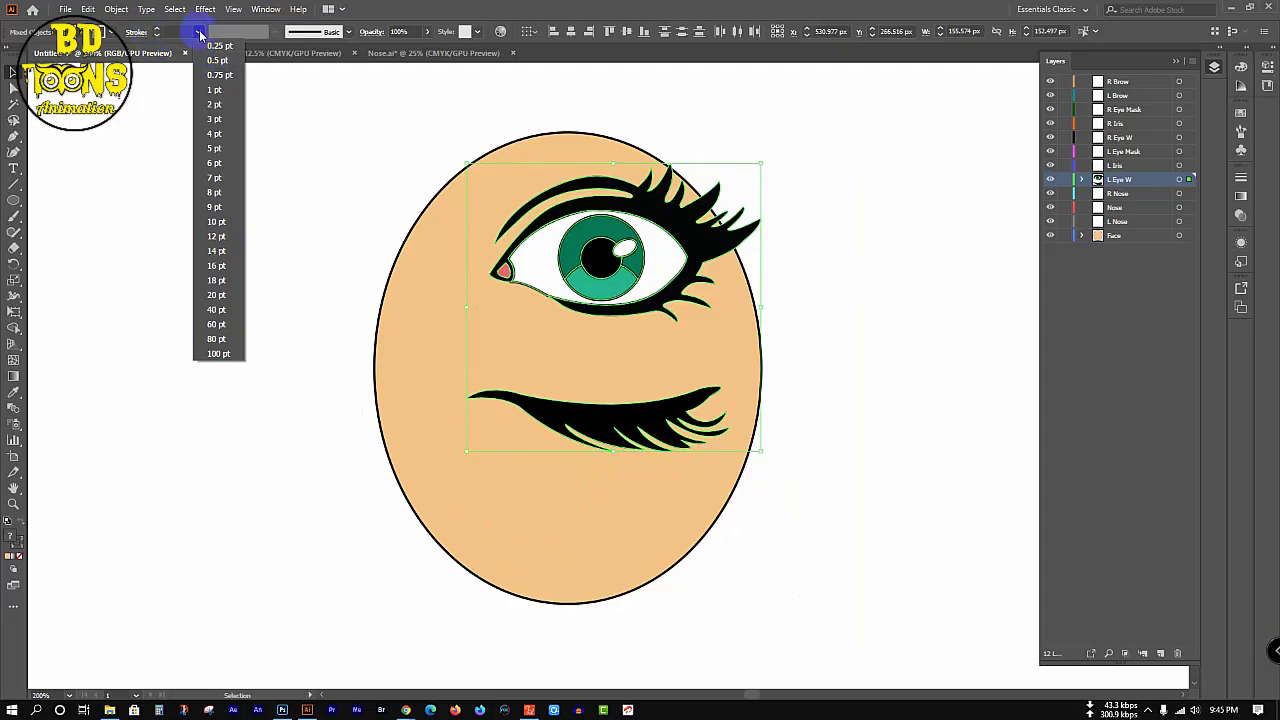
click(198, 32)
click(20, 549)
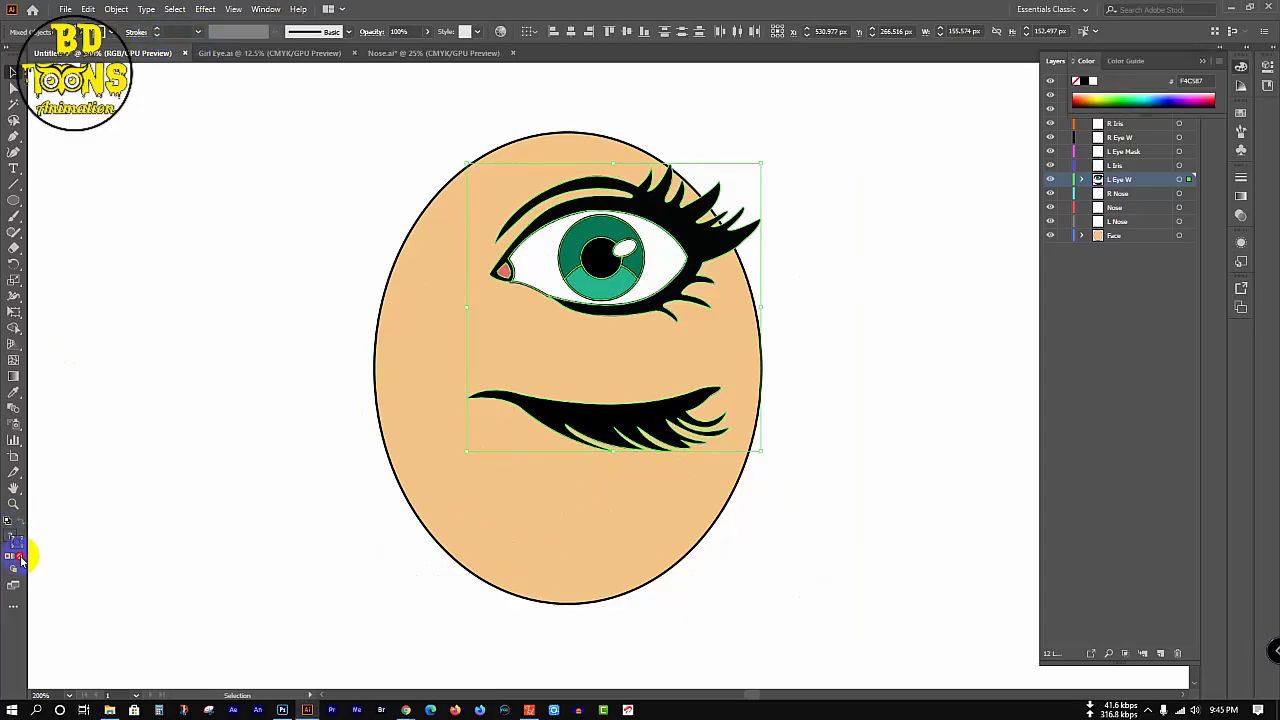
- Scale the eye artwork to about 70 × 69 px and place it on the right-hand half of the face
drag(613, 451, 648, 238)
drag(651, 286, 649, 337)
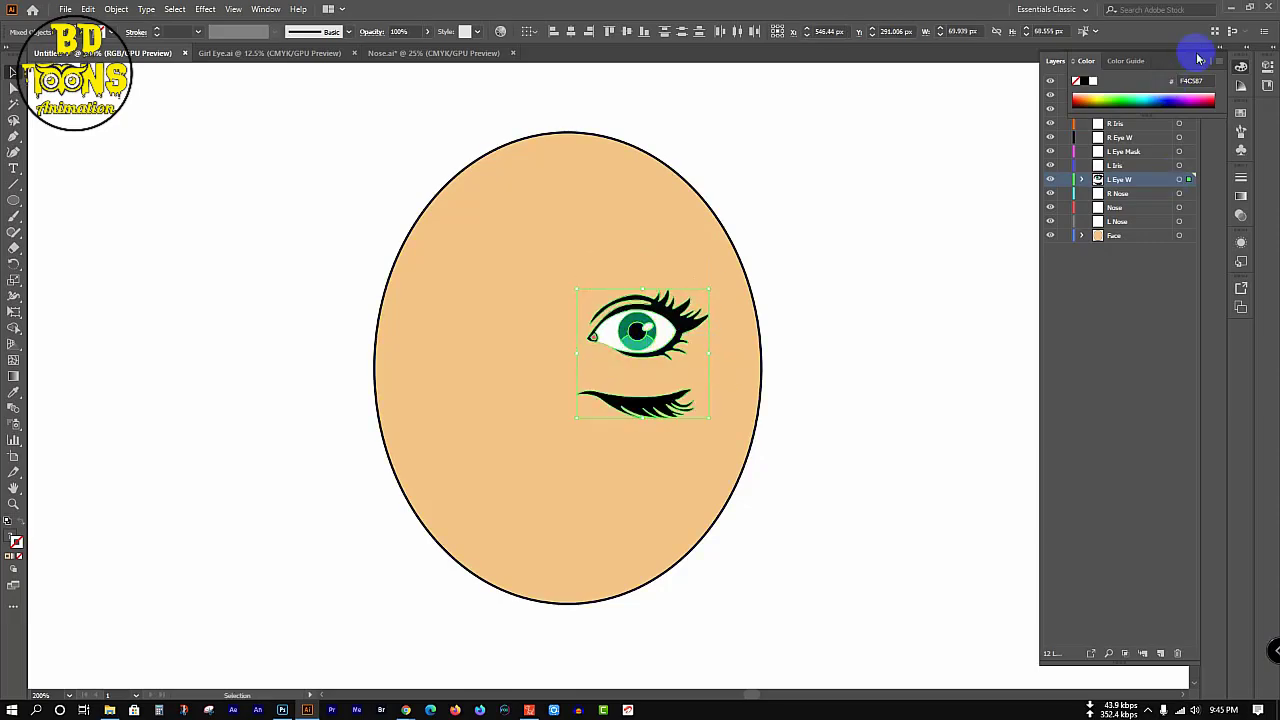
click(1203, 61)
- Move the iris group from L Eye W into the L Iris layer and the closed-eye path into L Eye Mask
click(1081, 180)
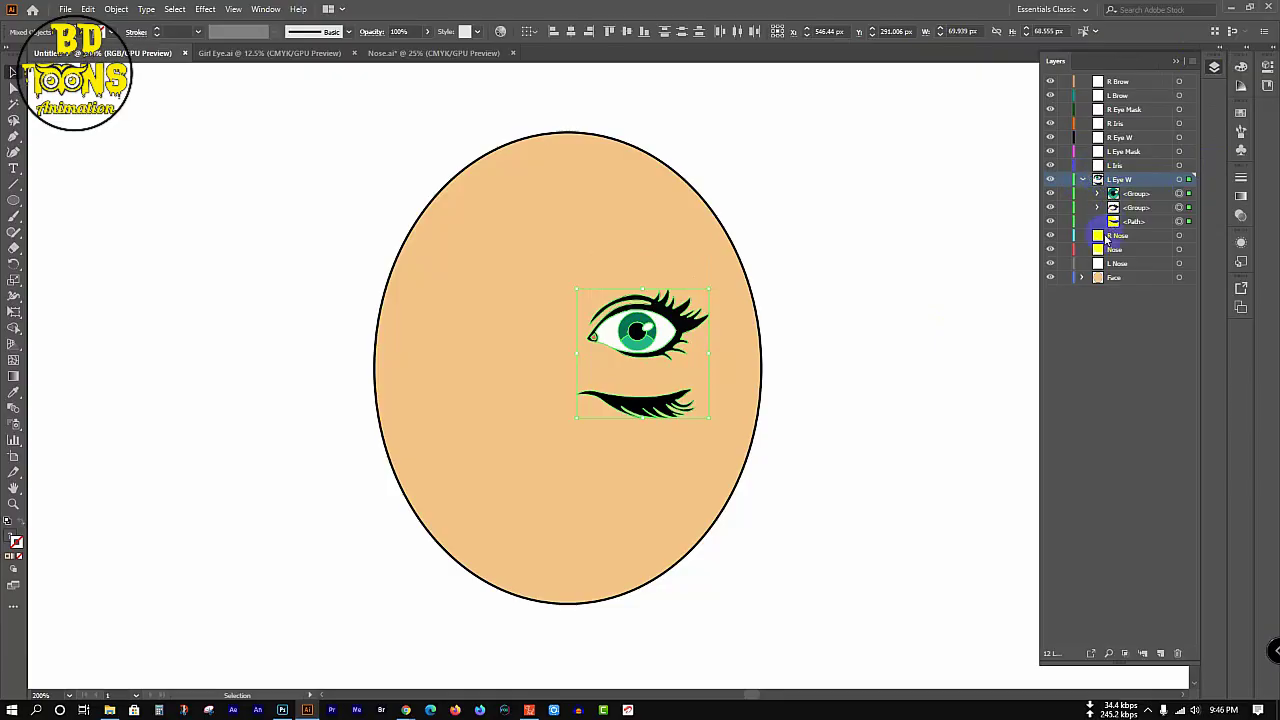
drag(1128, 194, 1146, 168)
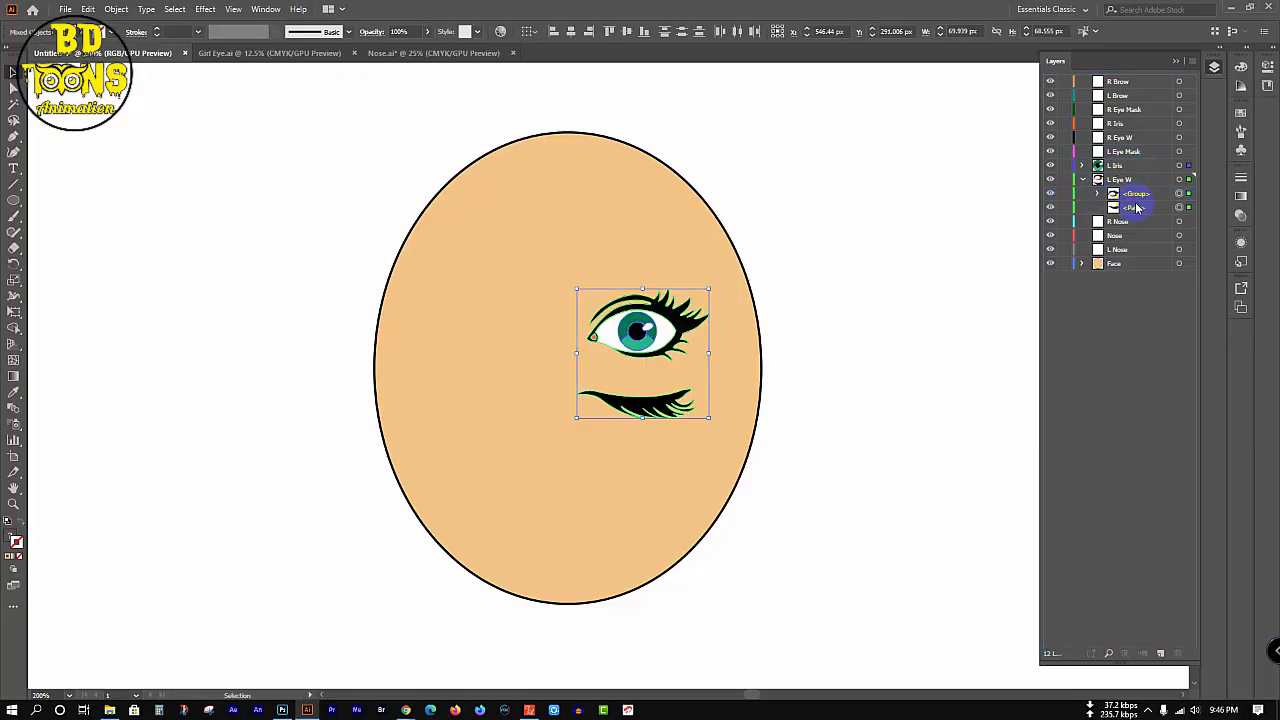
click(1140, 208)
drag(1150, 210, 1139, 153)
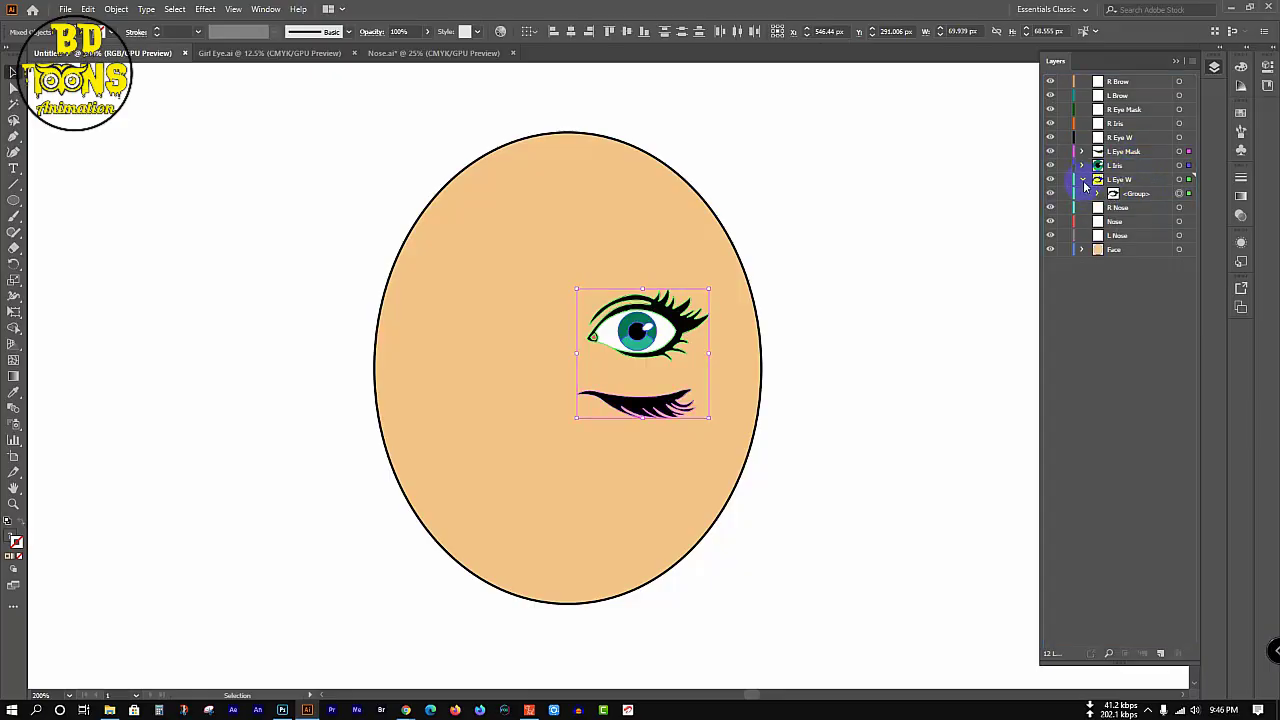
click(1082, 180)
- Move the closed-eye lashes up onto the open eye
click(637, 451)
drag(654, 416, 661, 342)
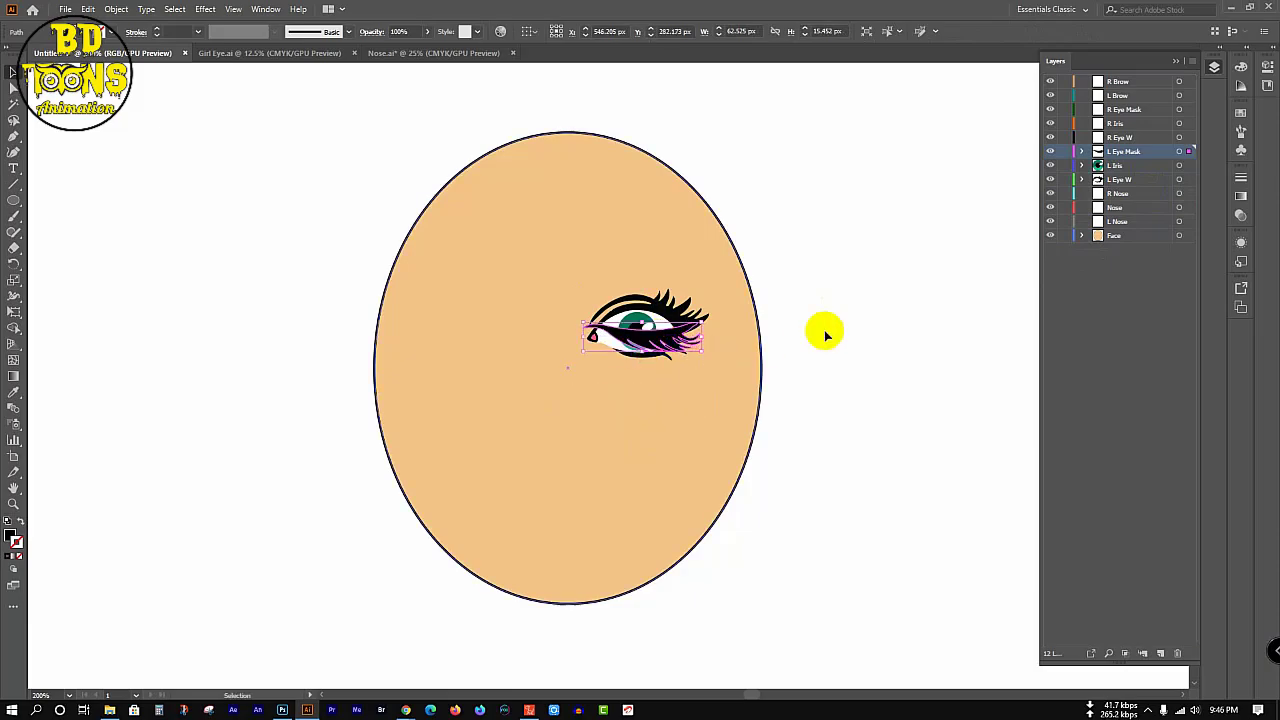
click(834, 314)
drag(1157, 158, 1127, 145)
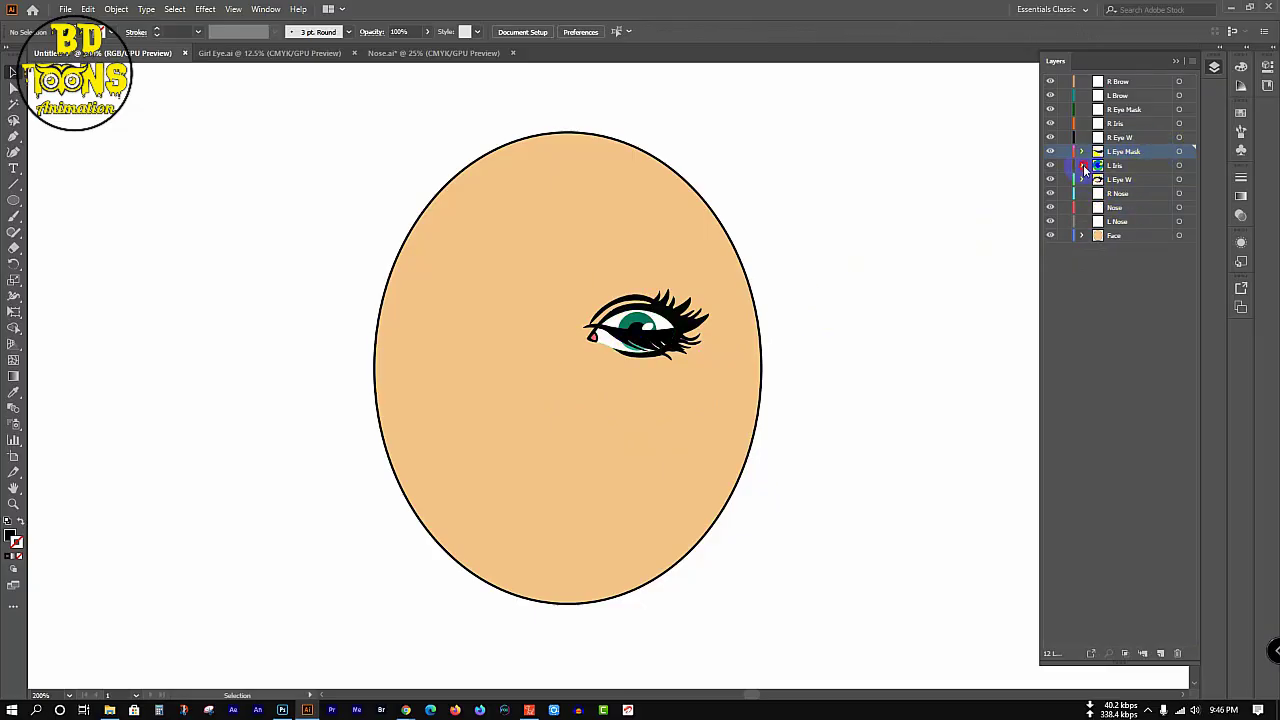
drag(1086, 156, 1083, 178)
drag(538, 283, 768, 416)
key(ctrl+z)
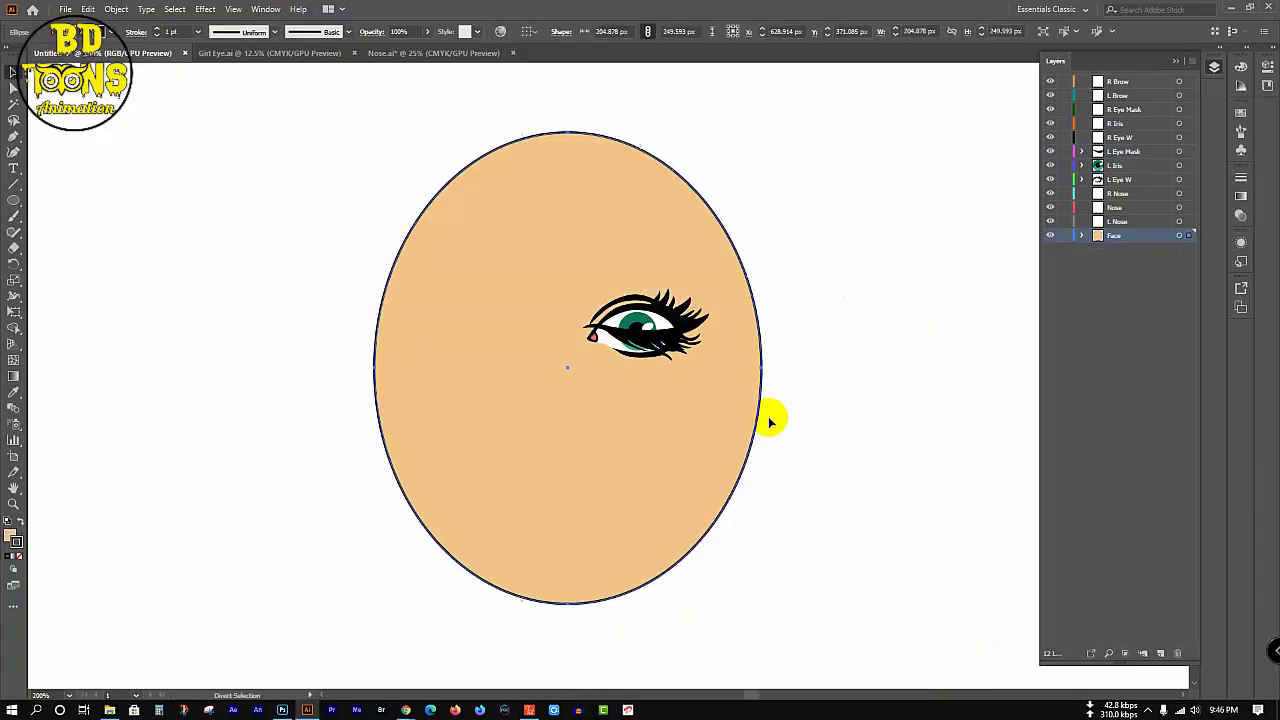
- Lock the Face layer and reflect a copy of the whole eye about a vertical axis near the middle of the face
click(1064, 237)
drag(517, 254, 866, 488)
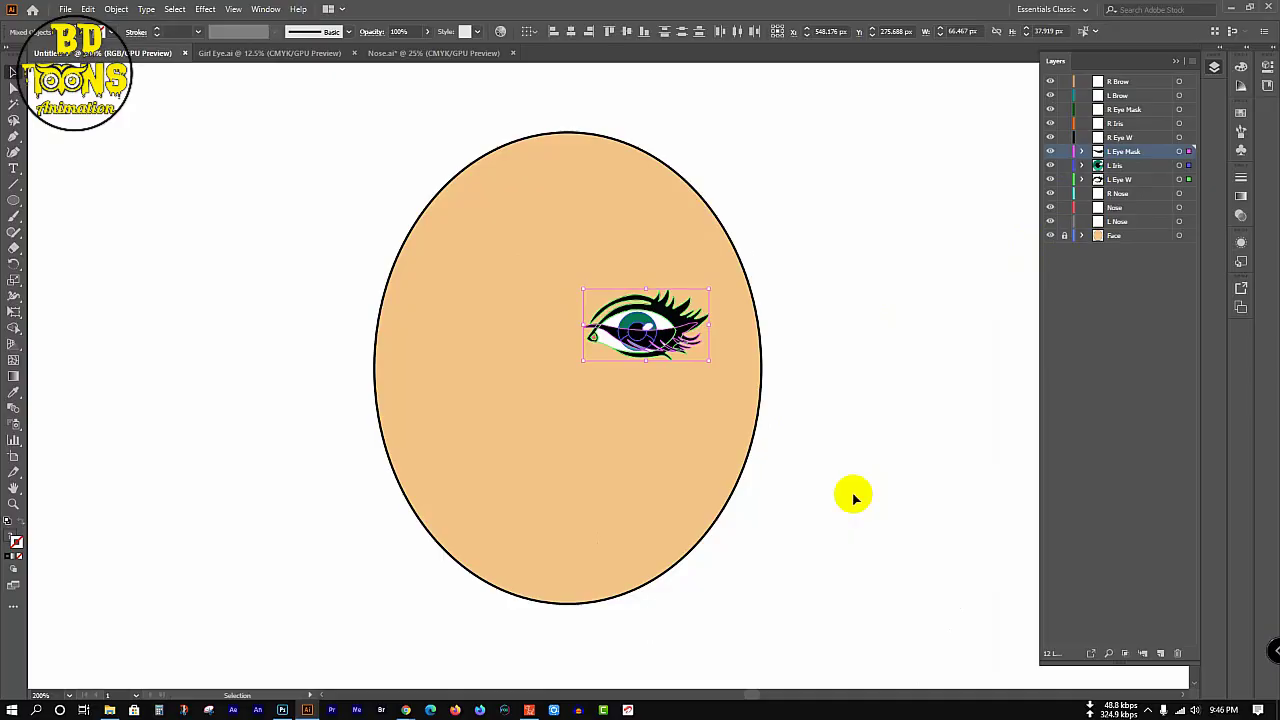
key(o)
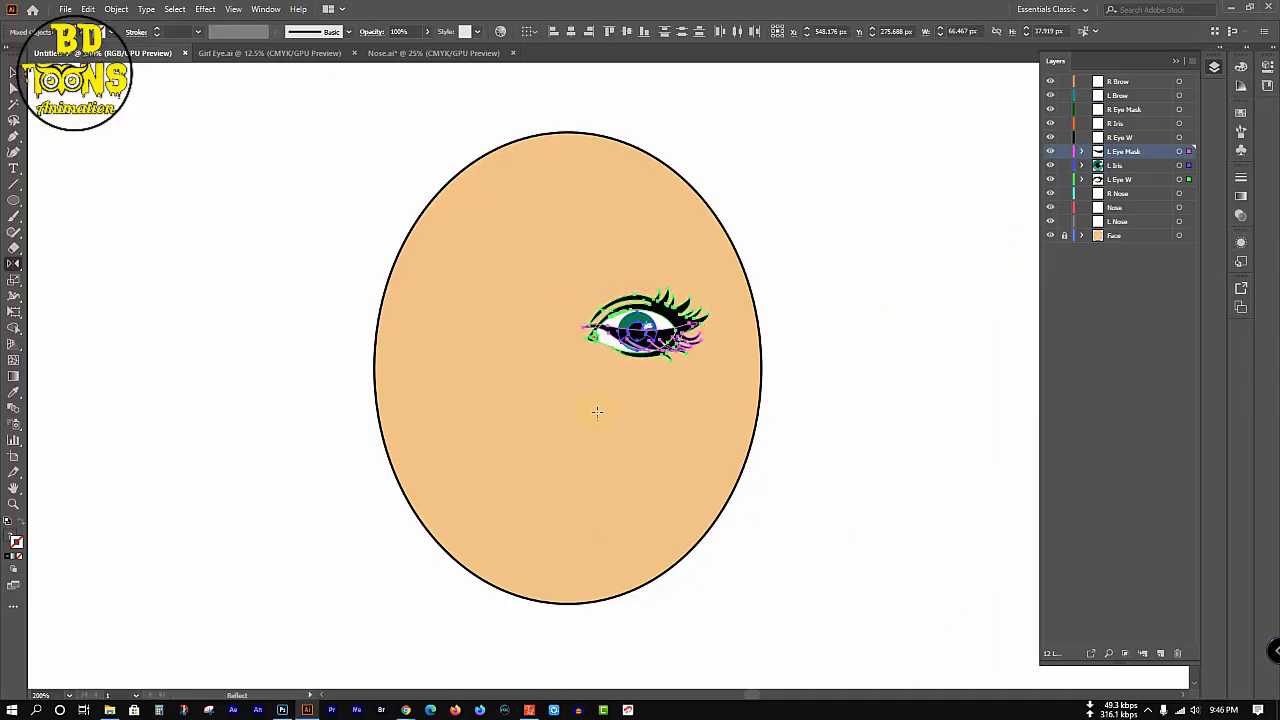
alt+click(560, 342)
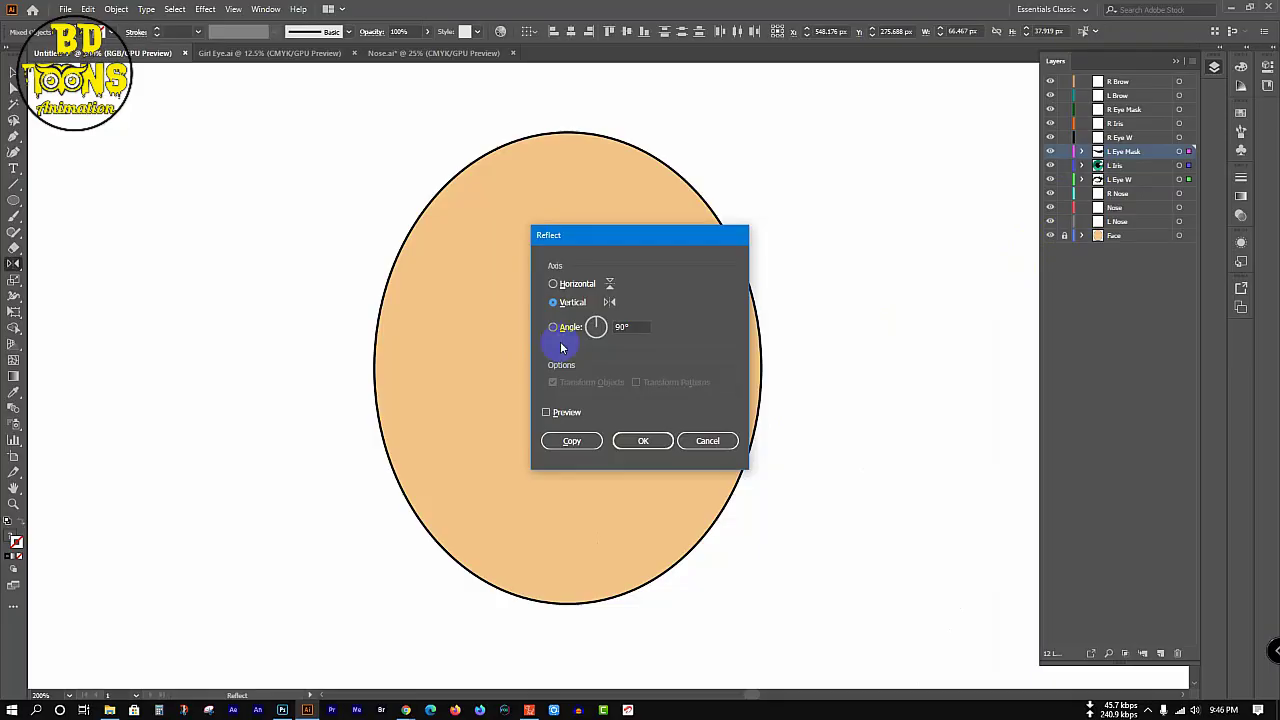
click(563, 414)
click(569, 440)
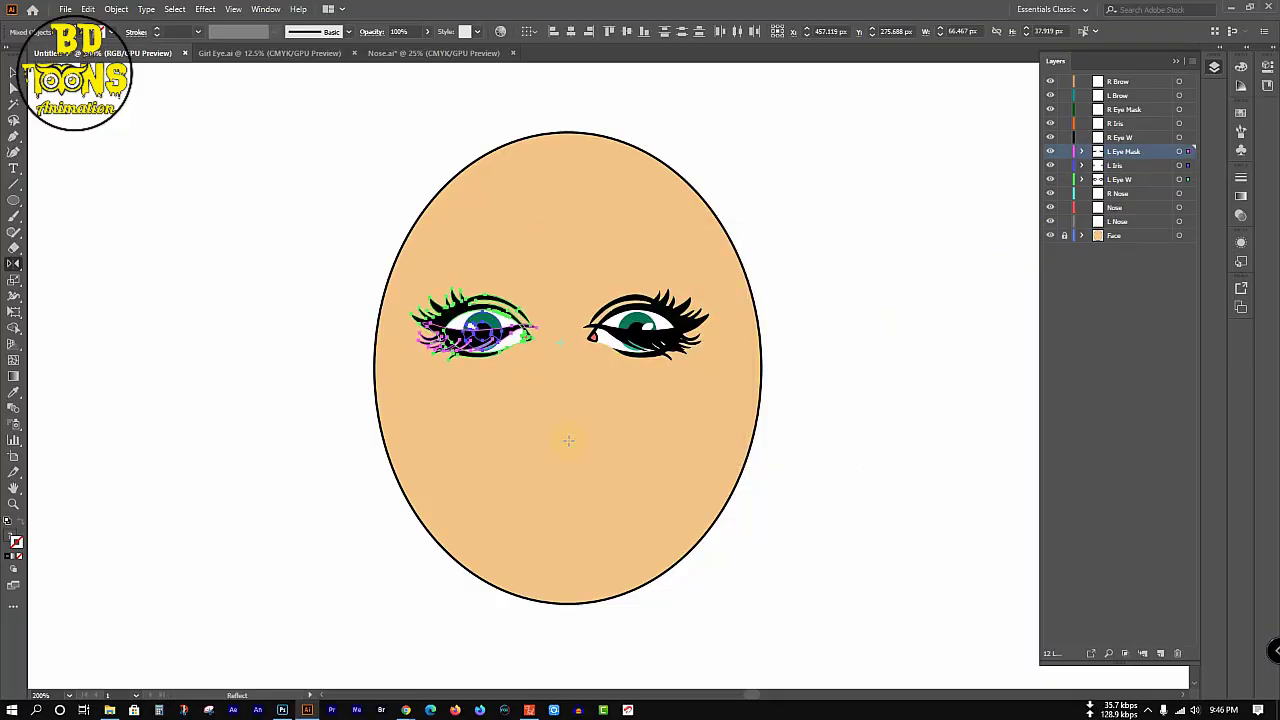
key(v)
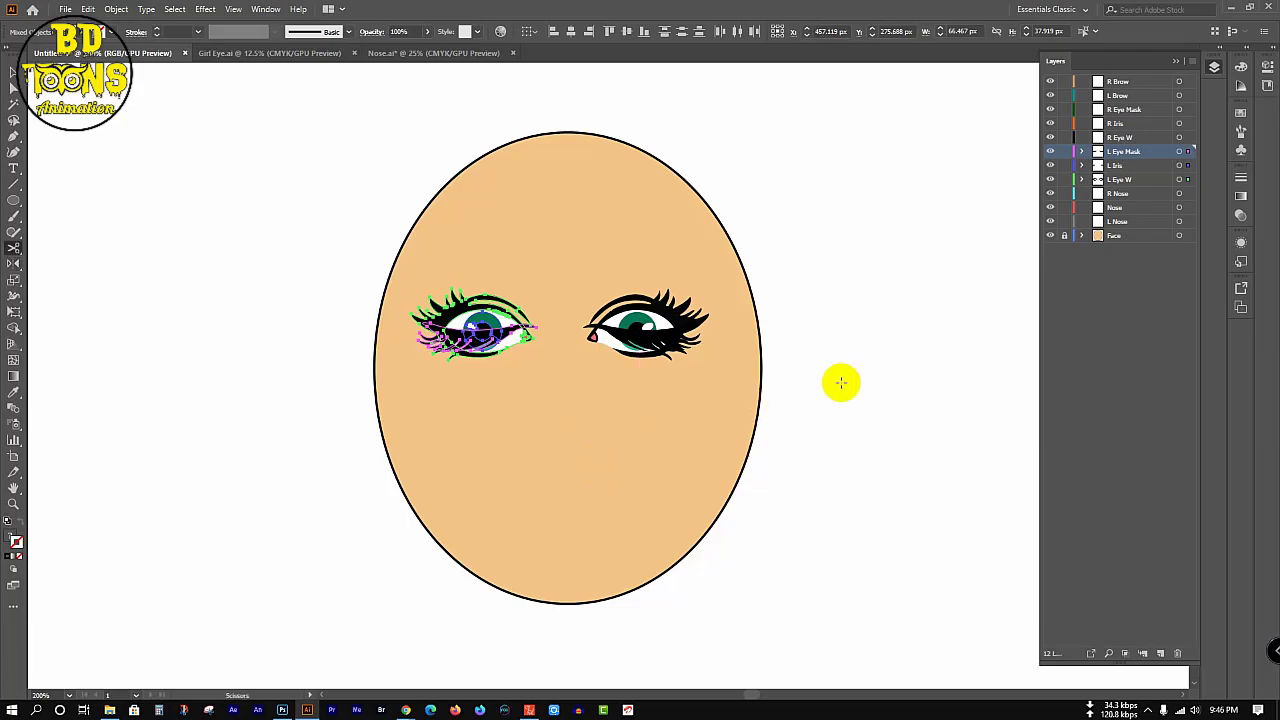
click(843, 355)
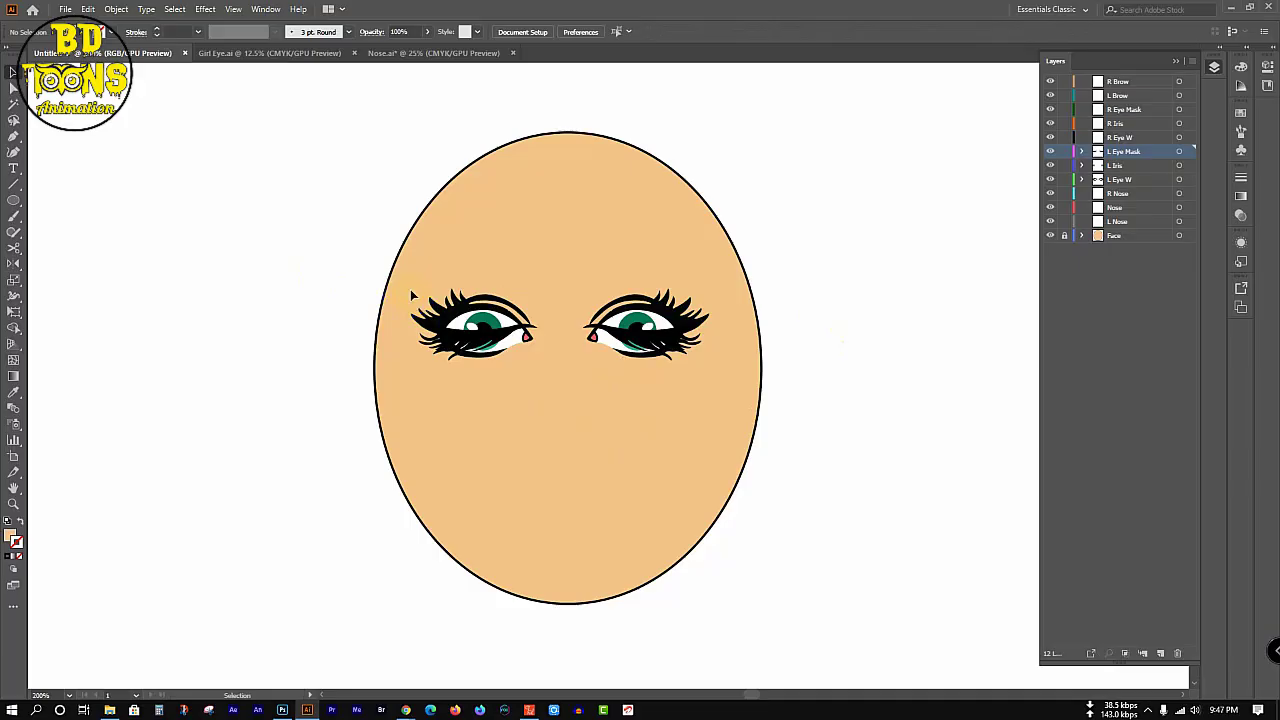
- Shift both eyes together about 4 px to the right to centre them on the face
drag(315, 260, 737, 374)
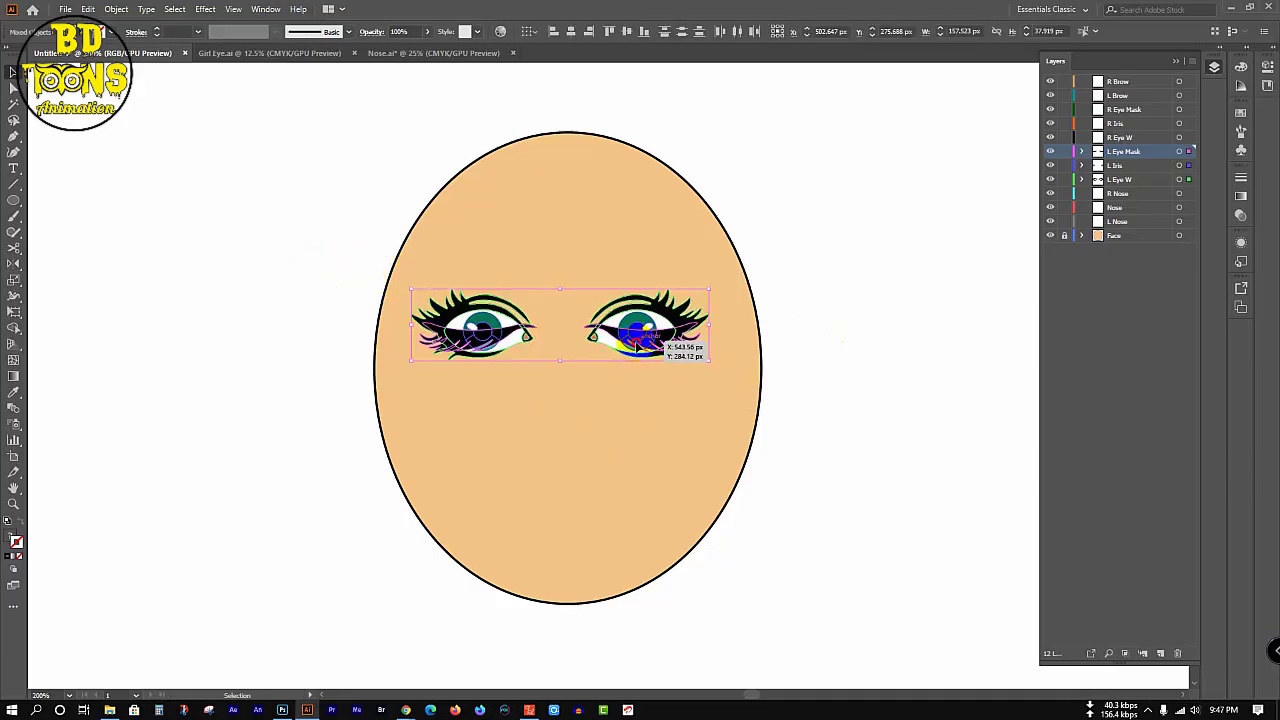
drag(636, 345, 644, 345)
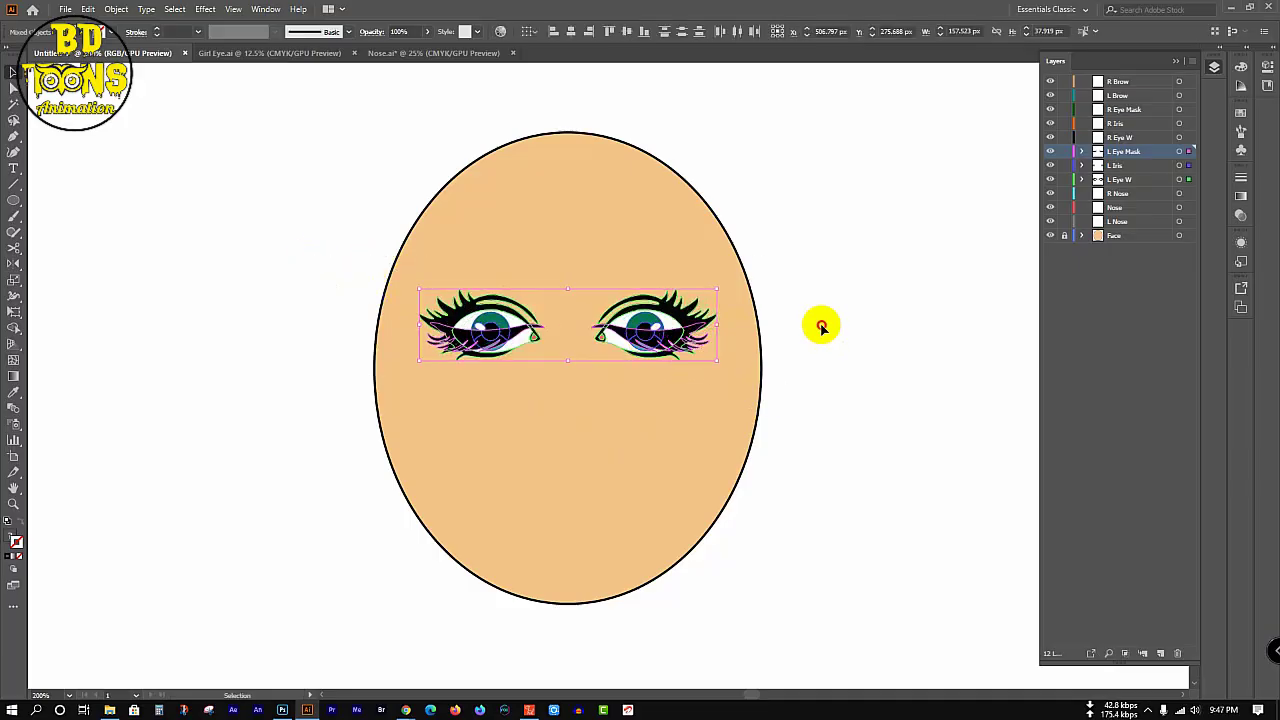
click(820, 326)
- Move the mirrored closed-eye path from L Eye Mask into the R Eye Mask layer
click(1082, 151)
click(1140, 165)
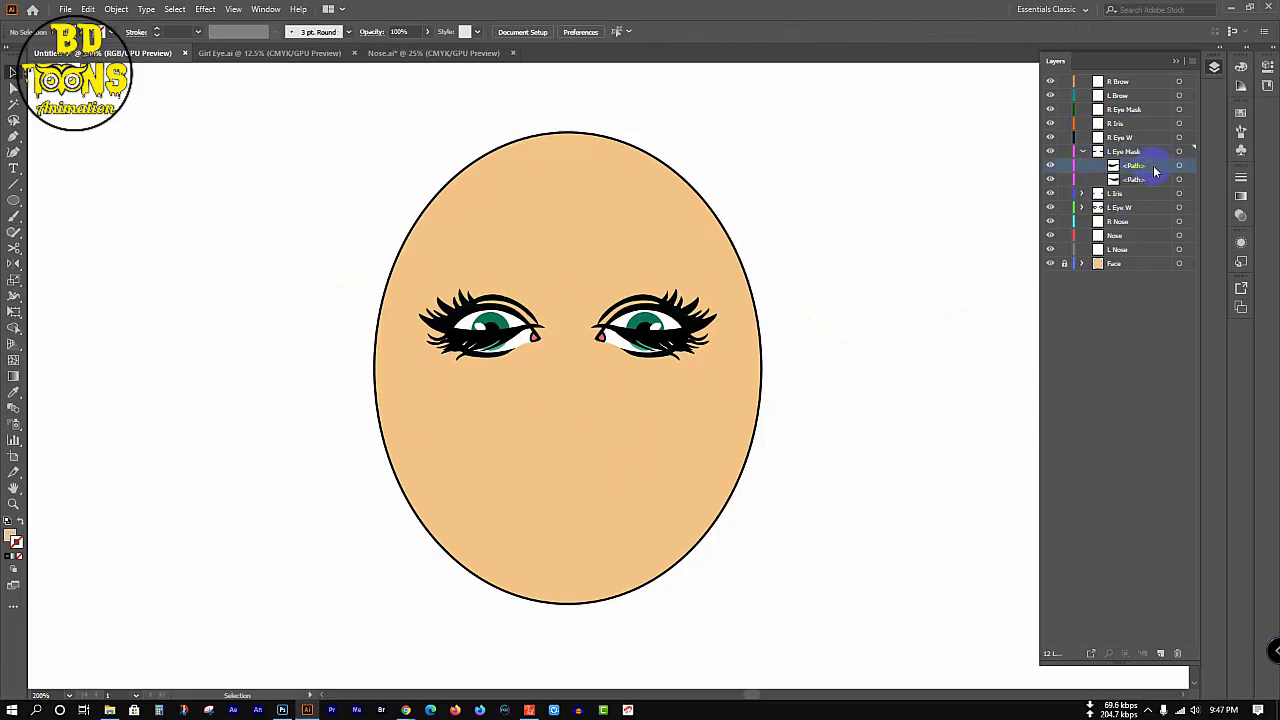
drag(1152, 168, 1146, 110)
click(1082, 152)
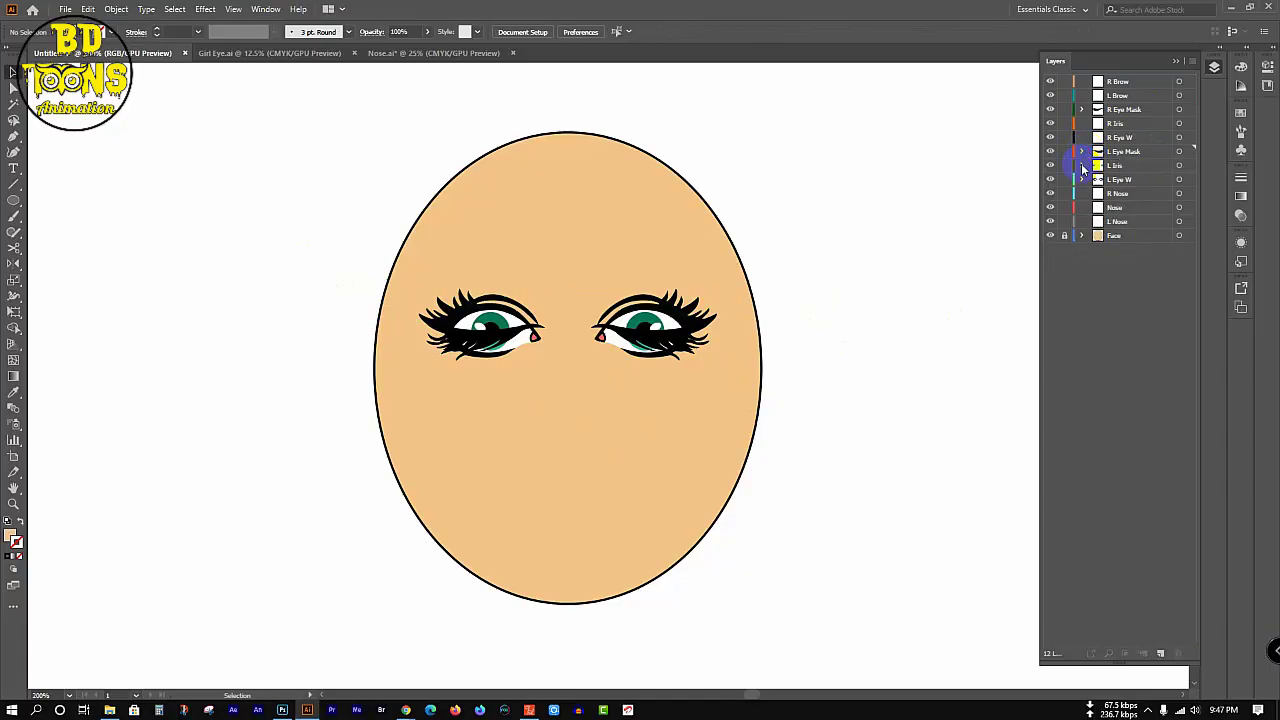
- Move the mirrored iris group from L Iris into R Iris and the mirrored eye group from L Eye W into R Eye W
click(1082, 166)
drag(1156, 179, 1140, 118)
click(1081, 166)
click(1082, 179)
drag(1166, 194, 1150, 138)
click(1081, 180)
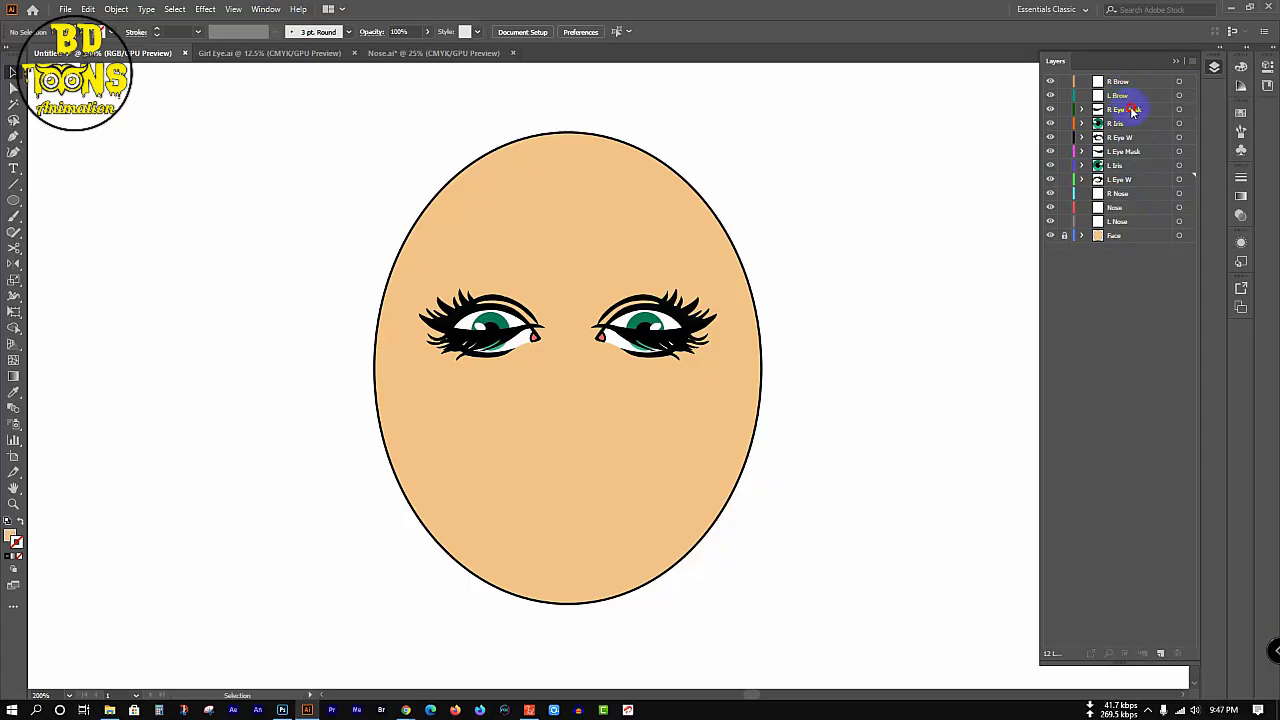
- Reorder the layers so R Eye Mask sits below R Eye W and L Eye Mask sits below L Eye W
click(1156, 152)
mouse_move(1156, 152)
mouse_down()
mouse_move(1153, 141)
mouse_move(1155, 186)
mouse_up()
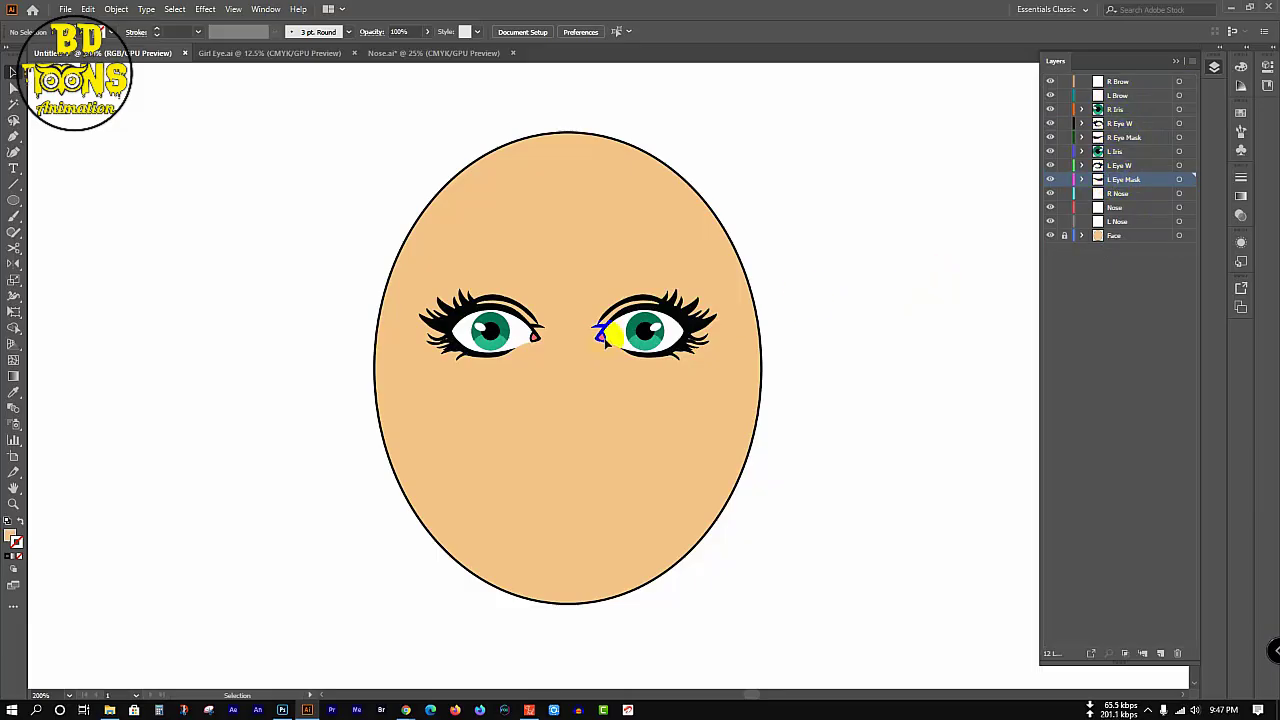
- Draw a closed, arched eyebrow about 58 px wide above the right-hand eye with the Pen tool on the L Brow layer
click(1150, 96)
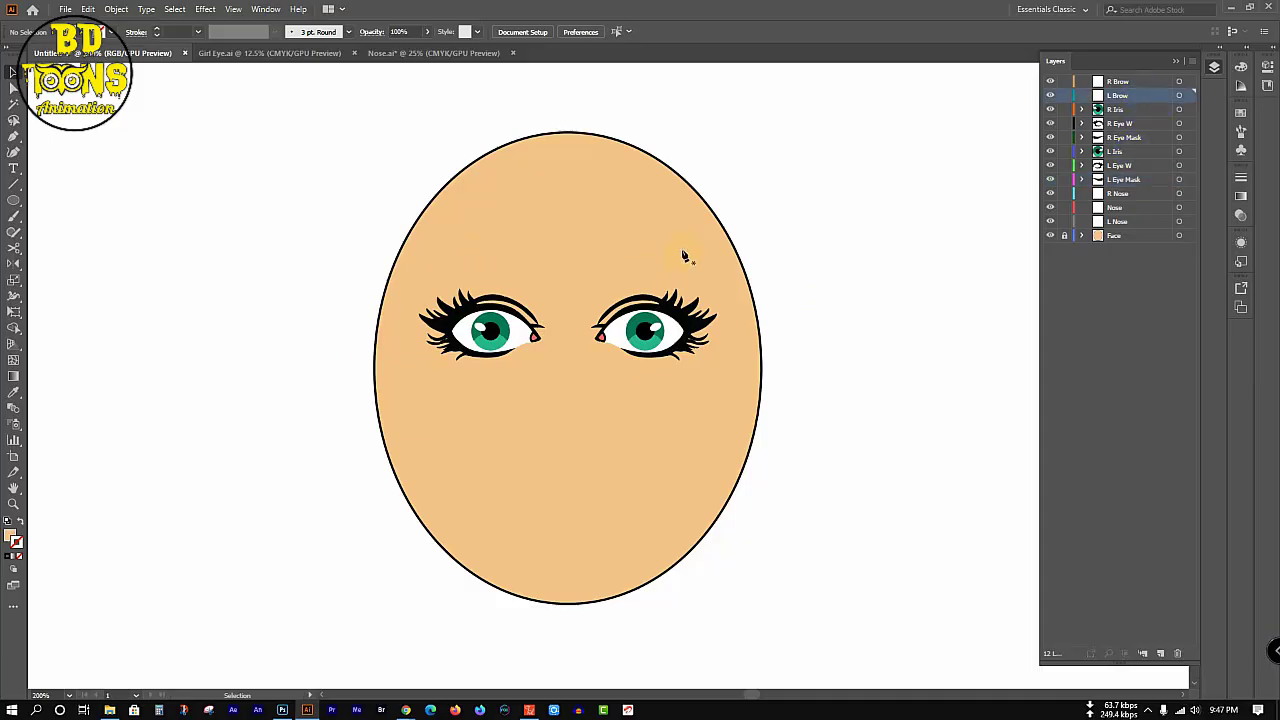
key(p)
click(582, 266)
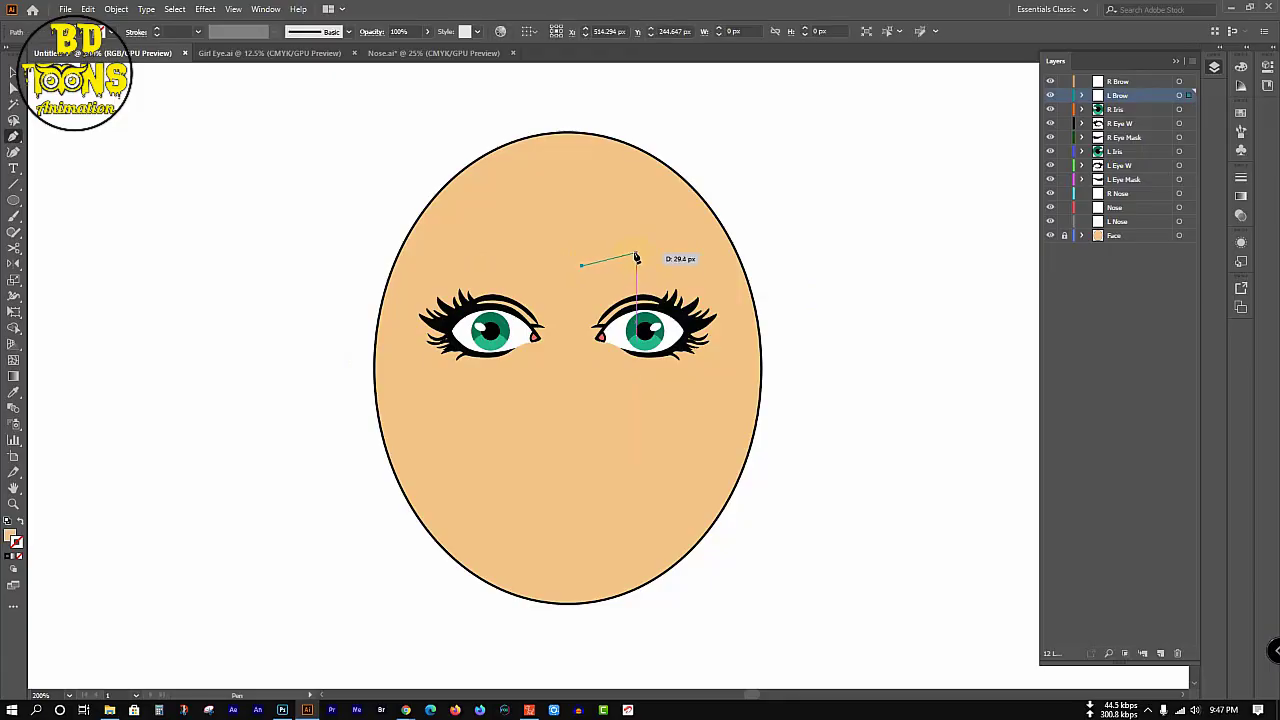
drag(647, 253, 703, 289)
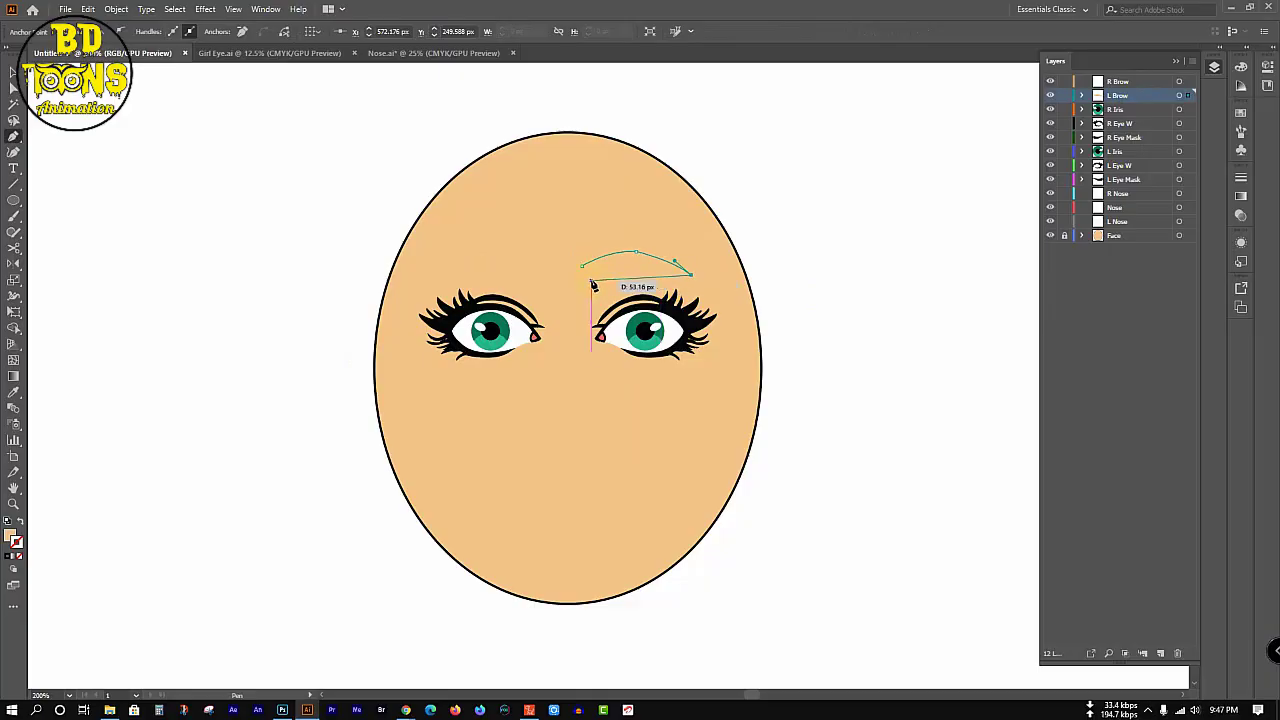
drag(592, 281, 549, 316)
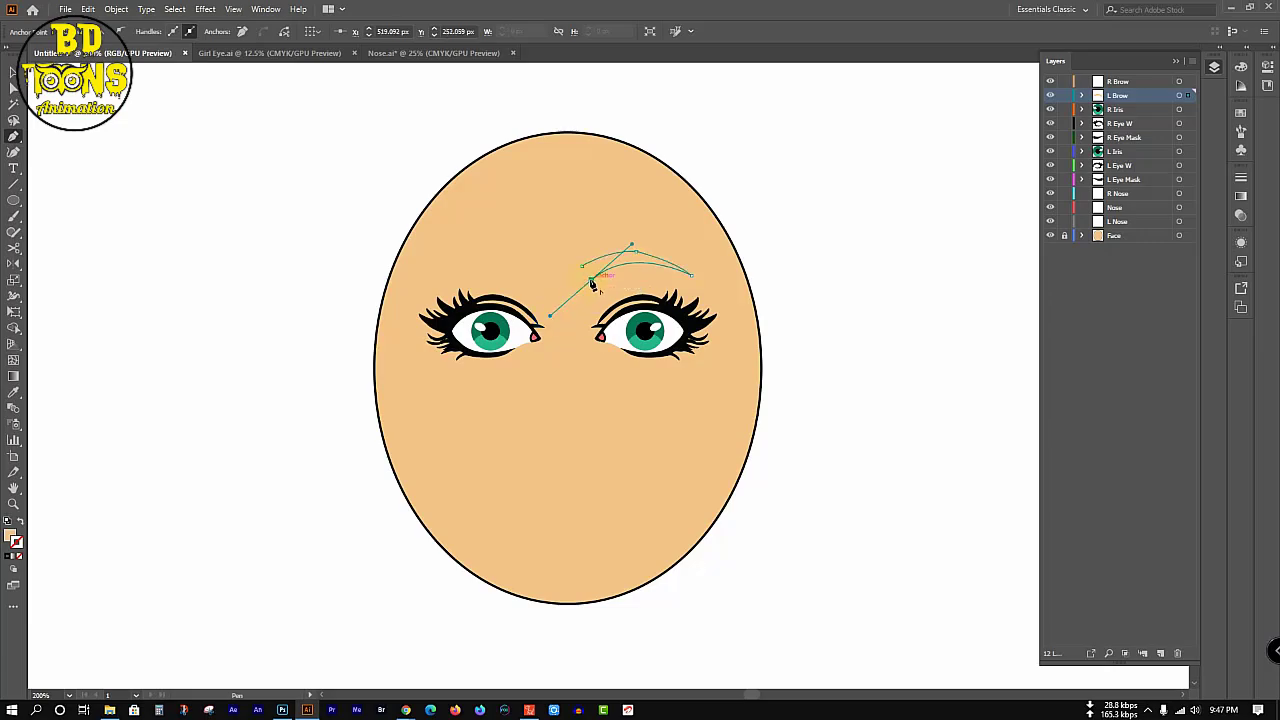
key(ctrl+z)
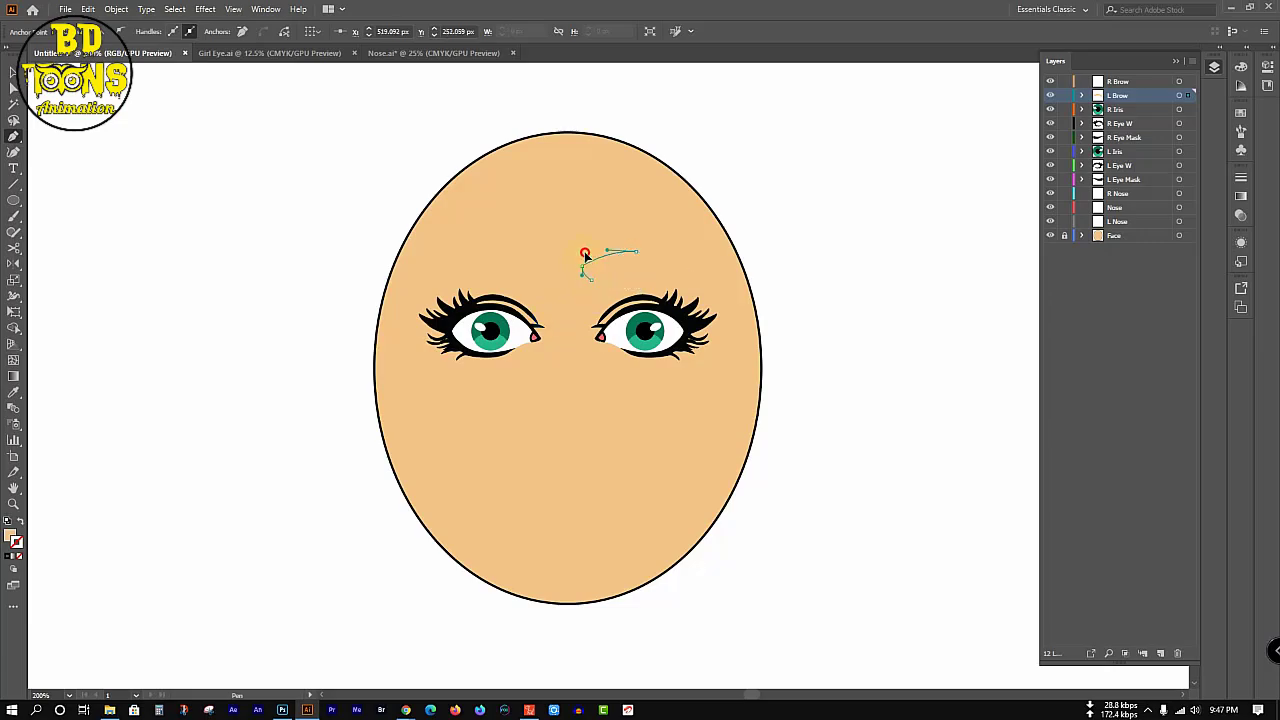
click(692, 275)
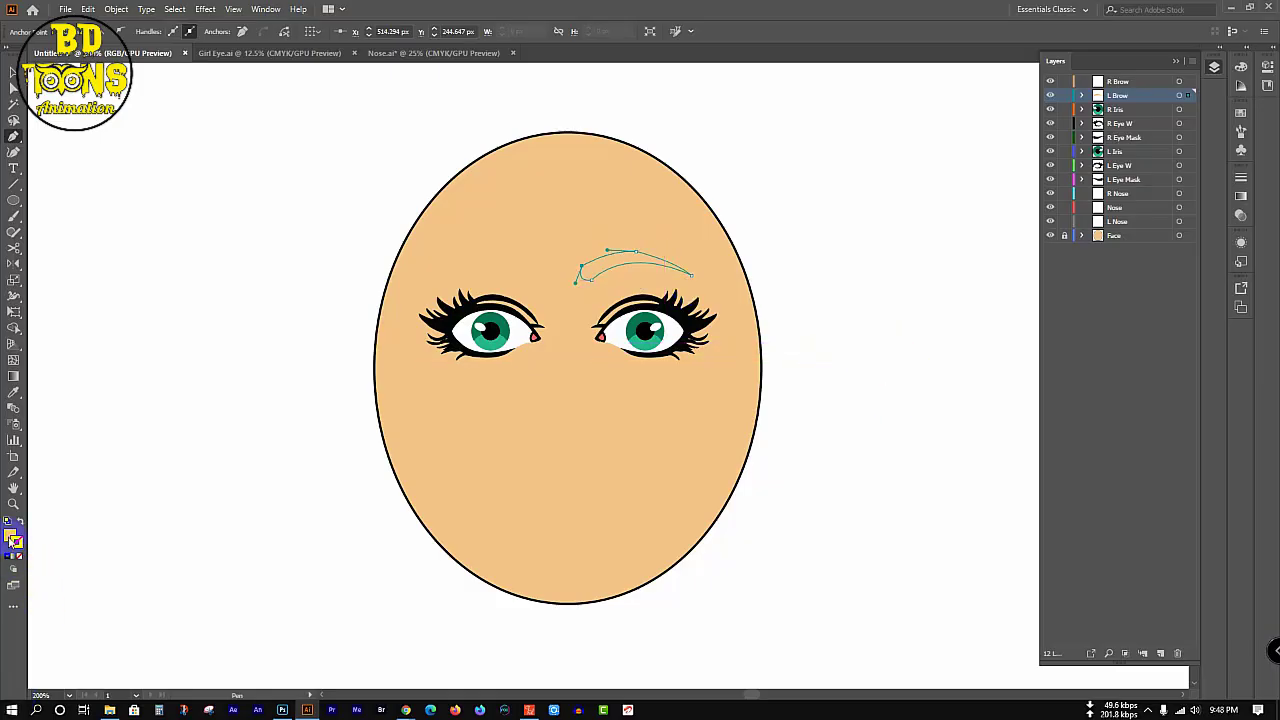
- Fill the eyebrow above the right-hand eye with near-black (#070604)
click(12, 538)
double_click(12, 538)
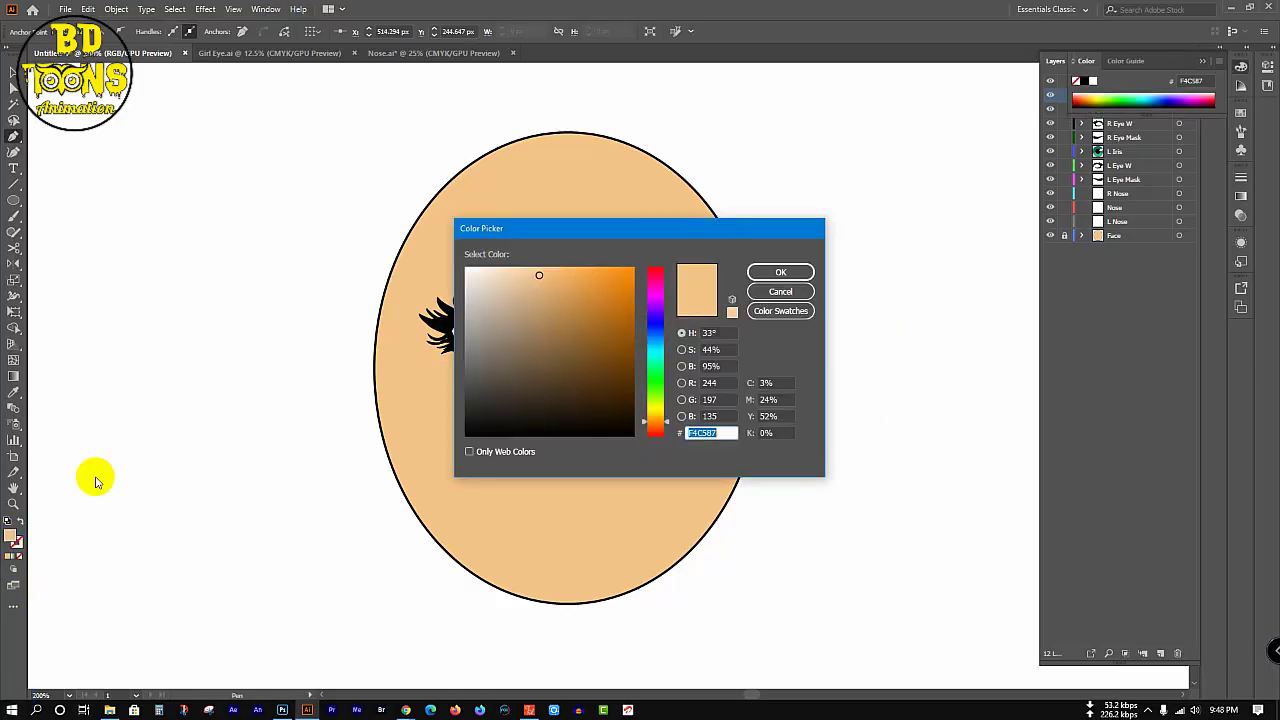
drag(520, 394, 525, 426)
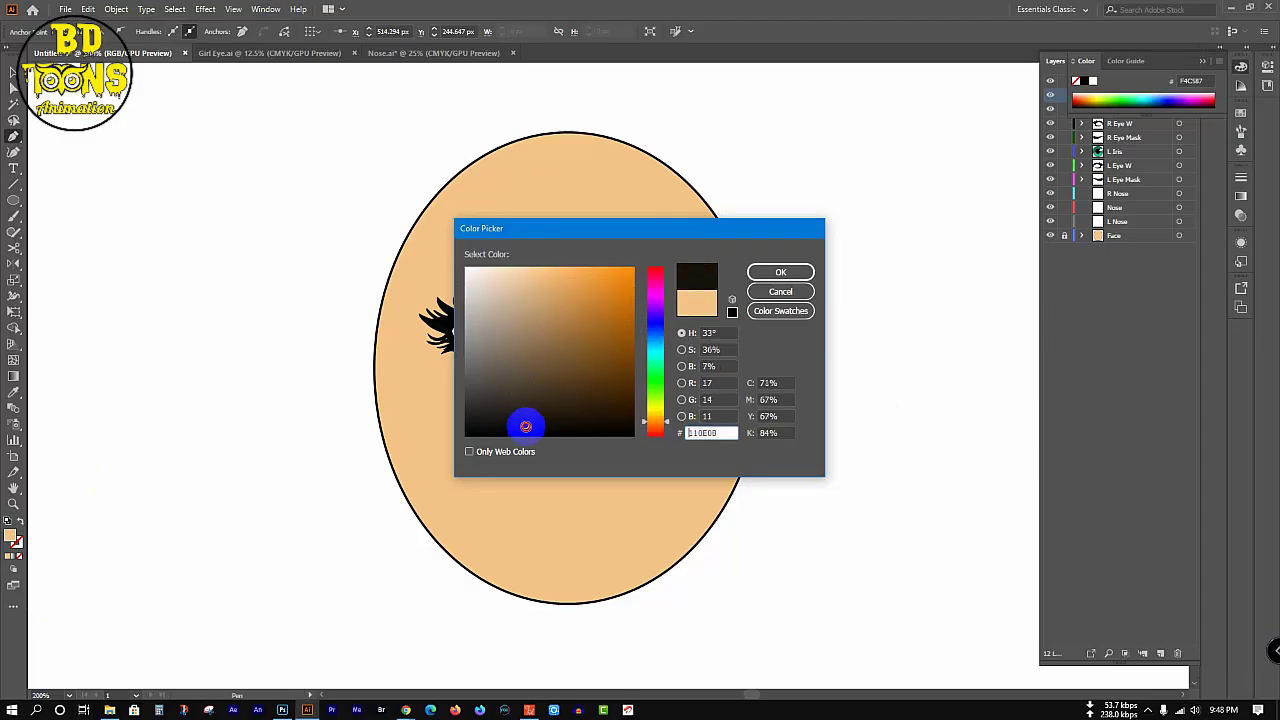
click(799, 272)
key(v)
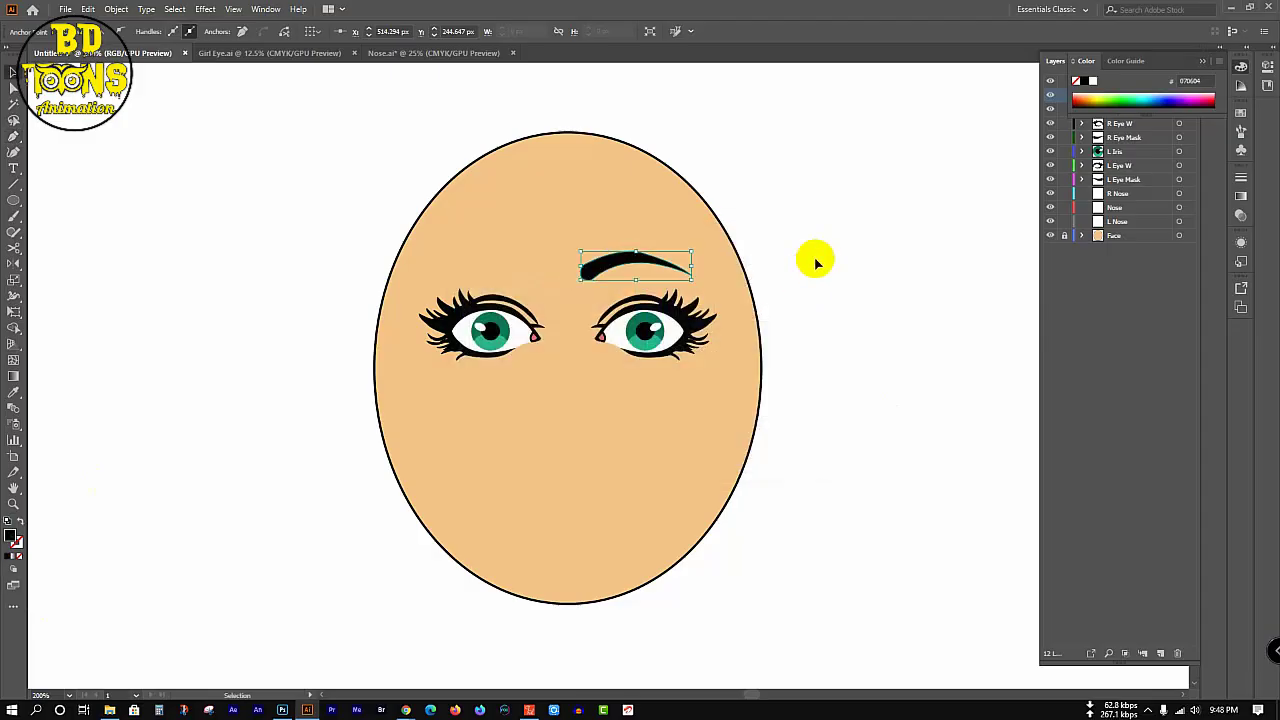
- Move the eyebrow slightly closer to the eye and reflect a copy across the face's vertical centre line
click(880, 268)
mouse_move(615, 268)
mouse_down()
mouse_move(642, 272)
mouse_move(620, 278)
mouse_up()
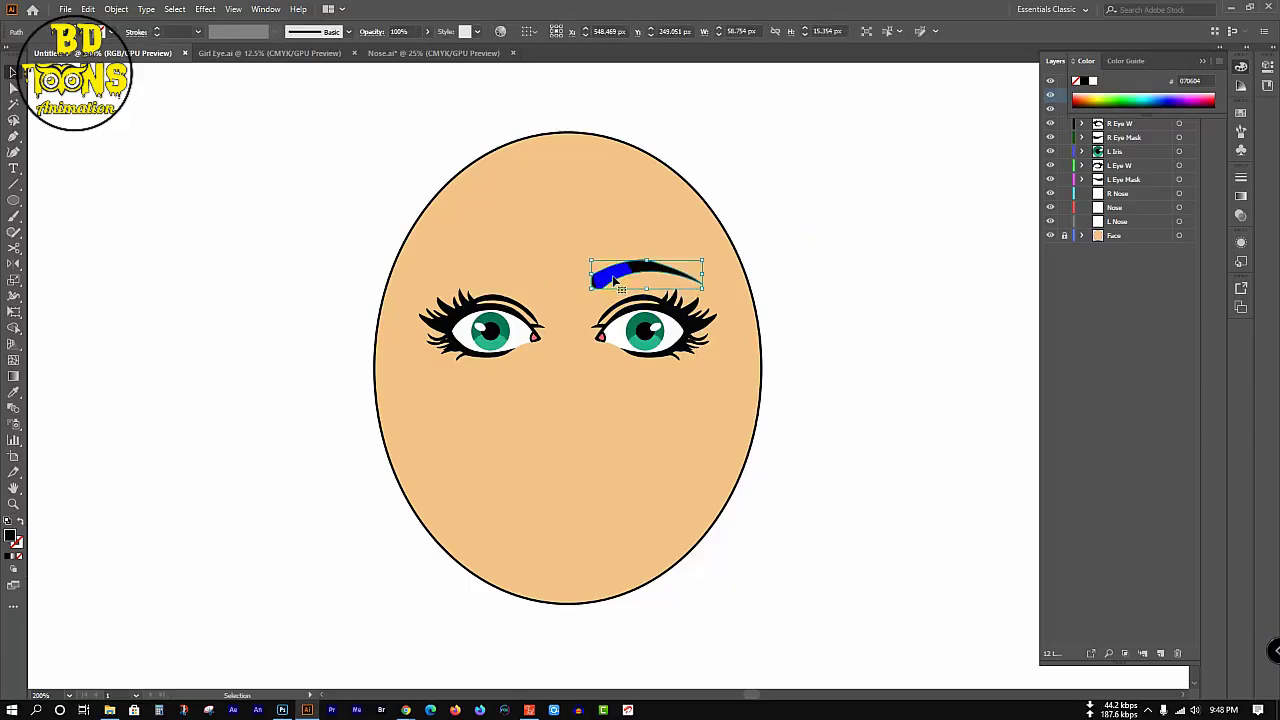
key(o)
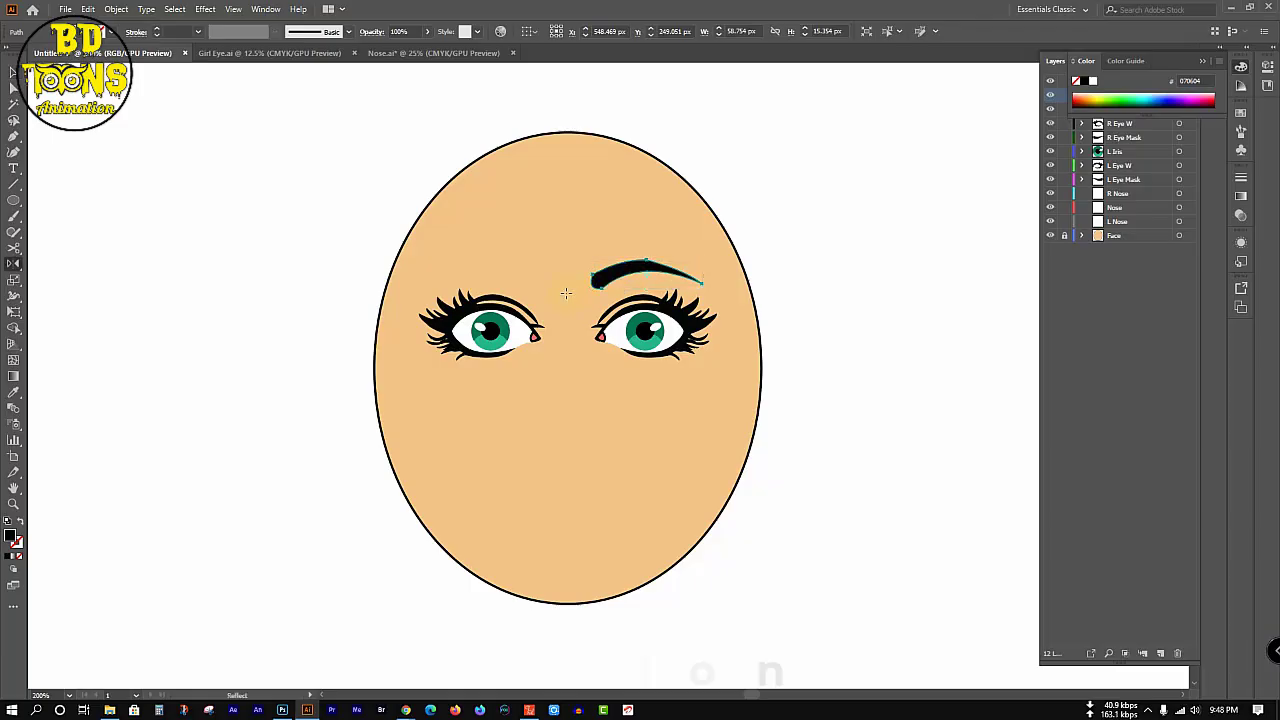
alt+click(567, 298)
click(576, 441)
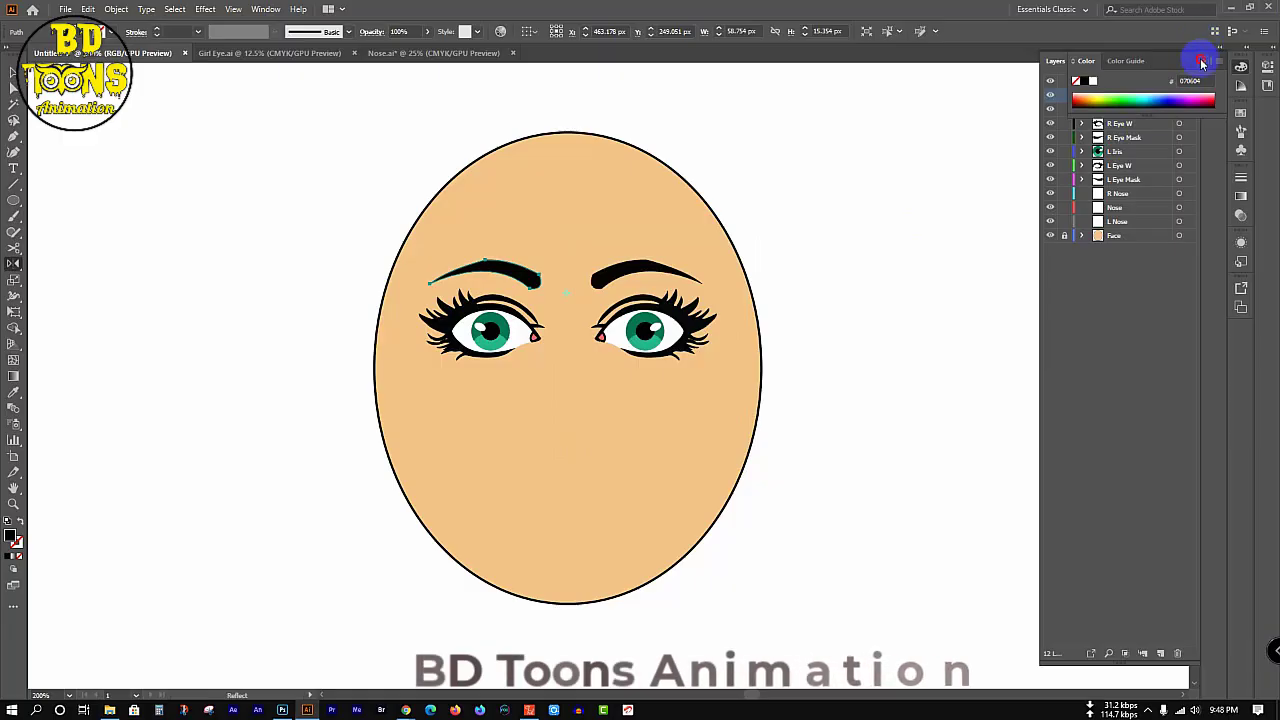
- Move the mirrored eyebrow from the L Brow layer into R Brow and deselect it
click(1194, 50)
drag(1133, 113, 1140, 83)
click(1084, 96)
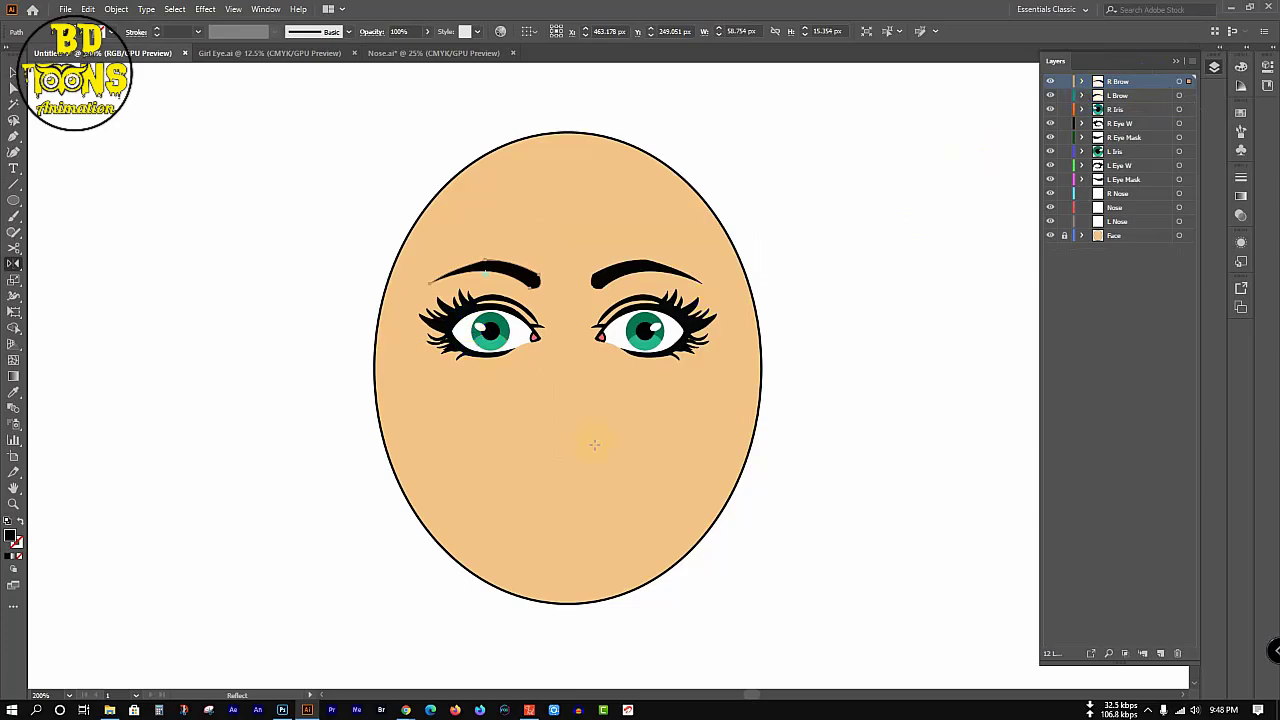
key(v)
click(873, 298)
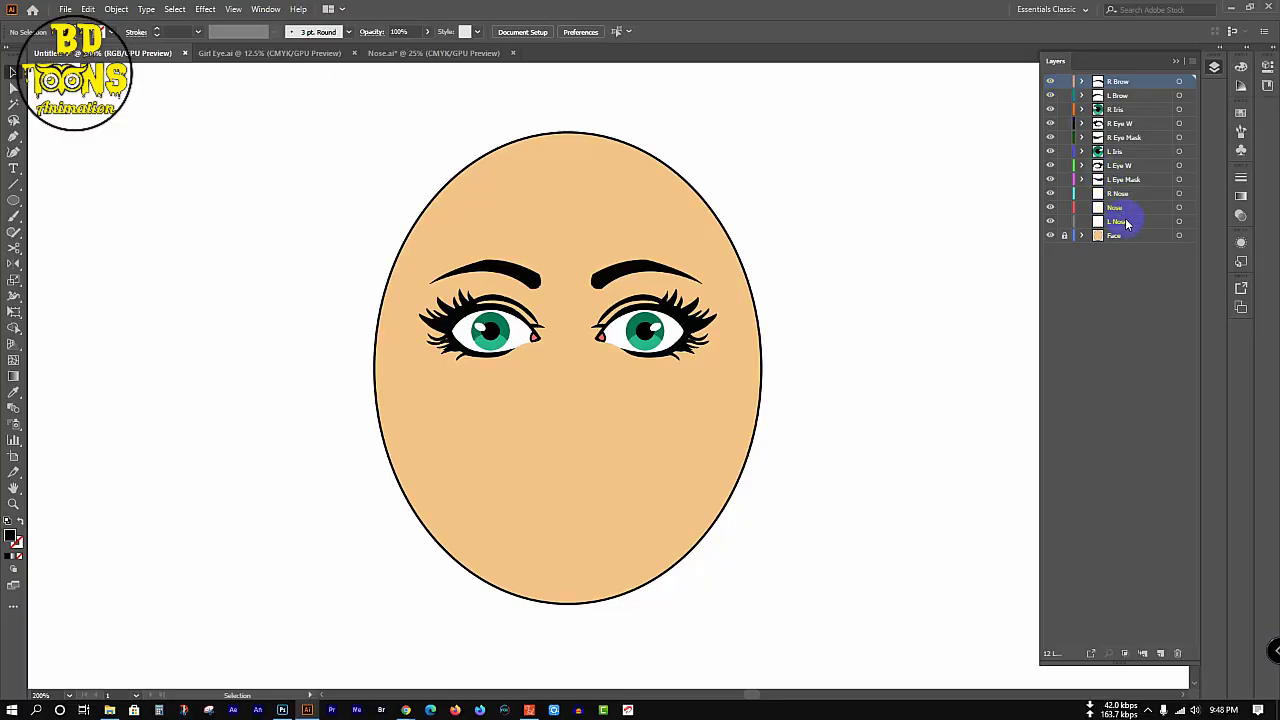
- Close Girl Eye.ai and copy the Nose 4 artwork from Nose.ai into the Nose layer of the face document
click(340, 54)
click(354, 54)
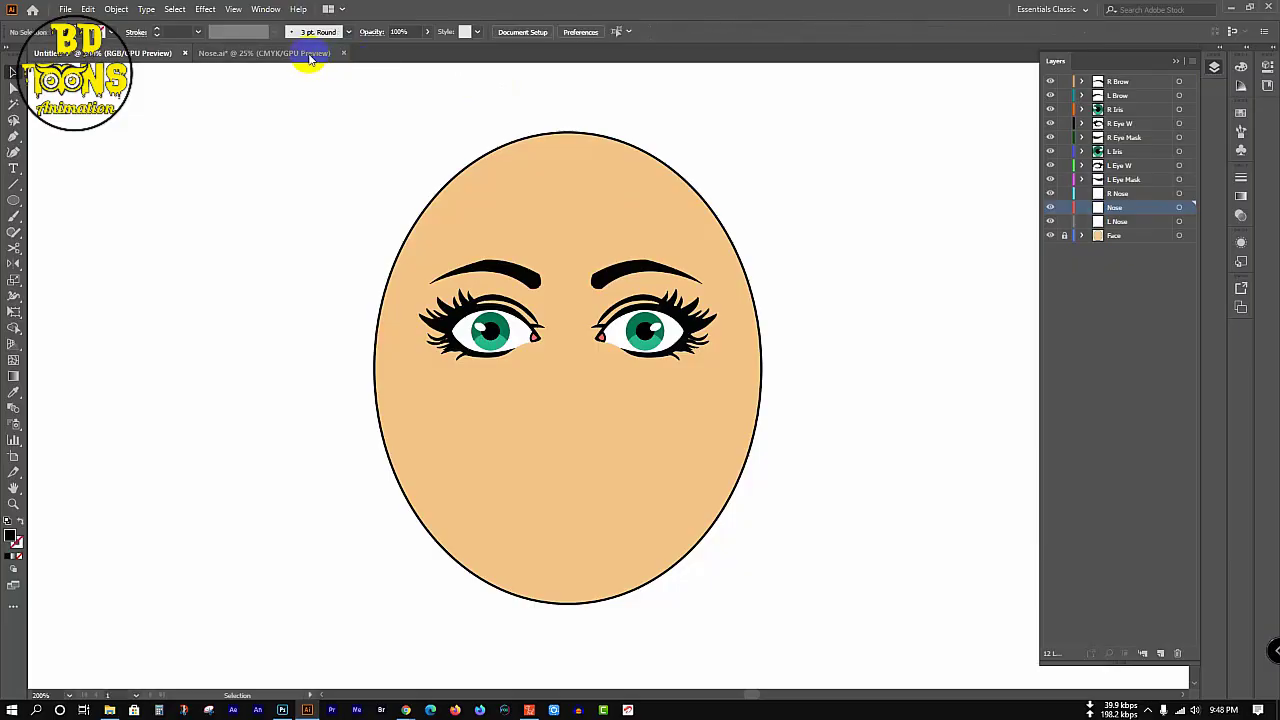
click(248, 53)
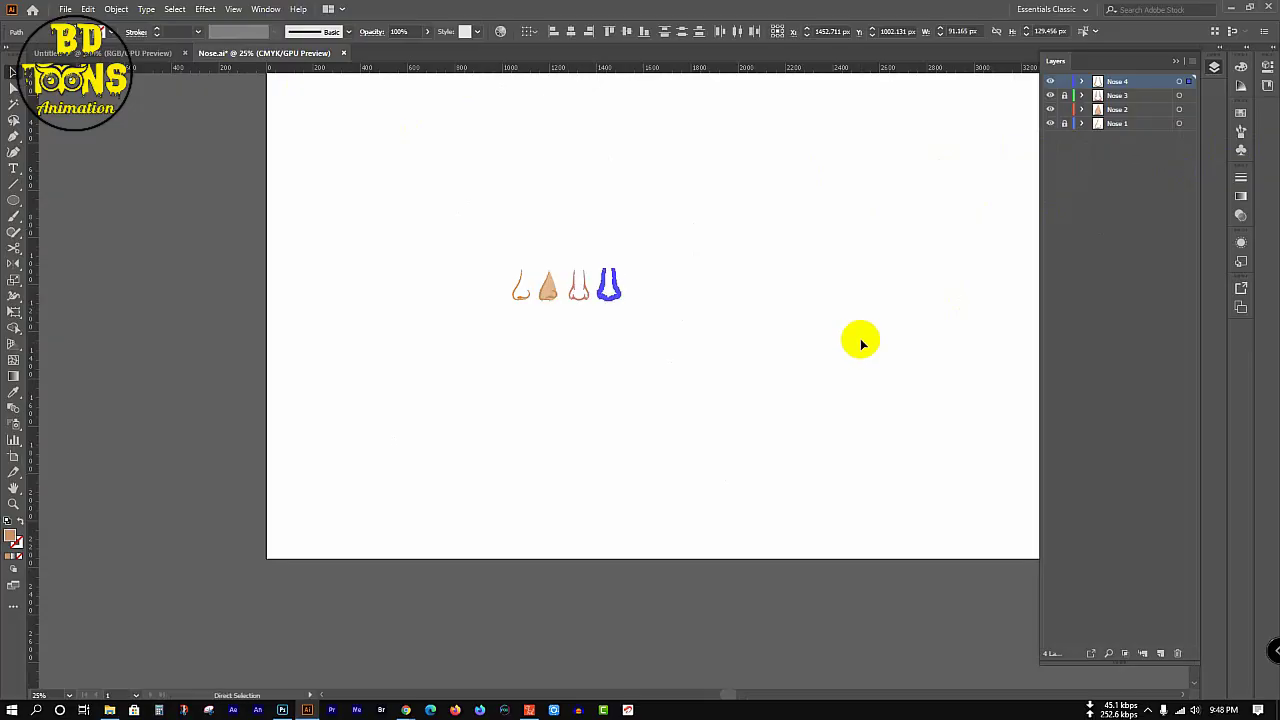
click(110, 53)
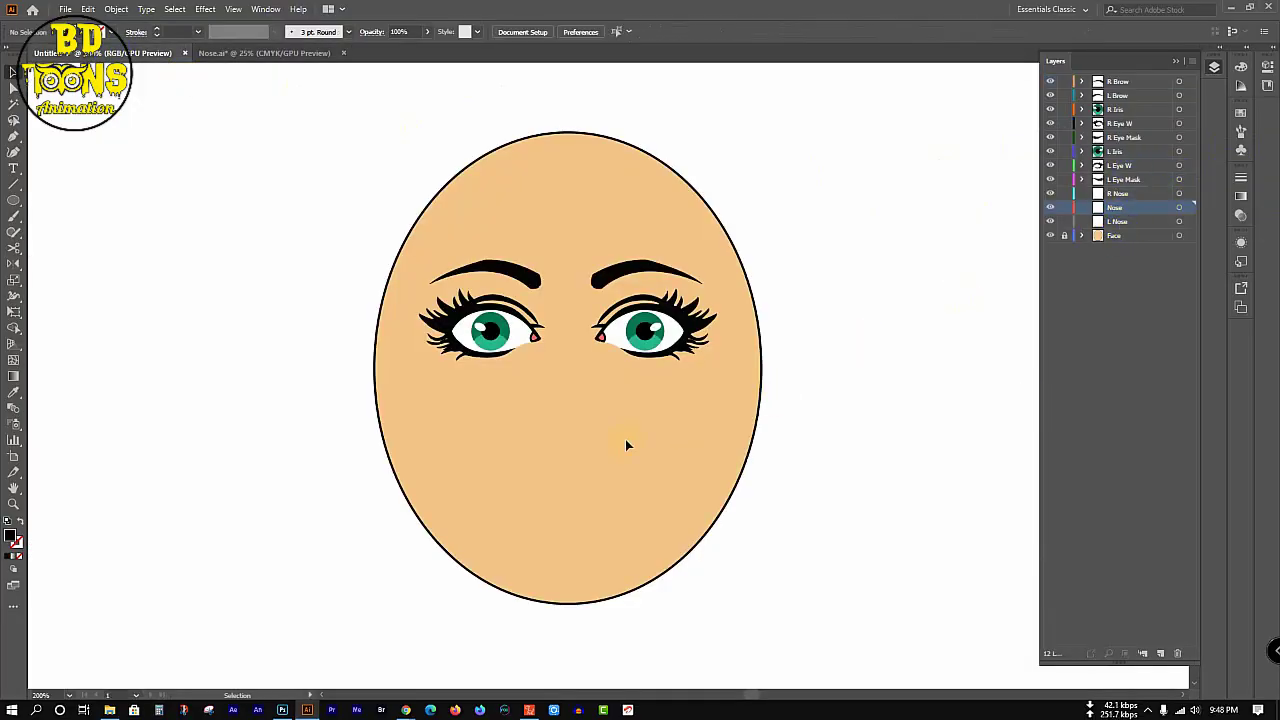
key(ctrl+v)
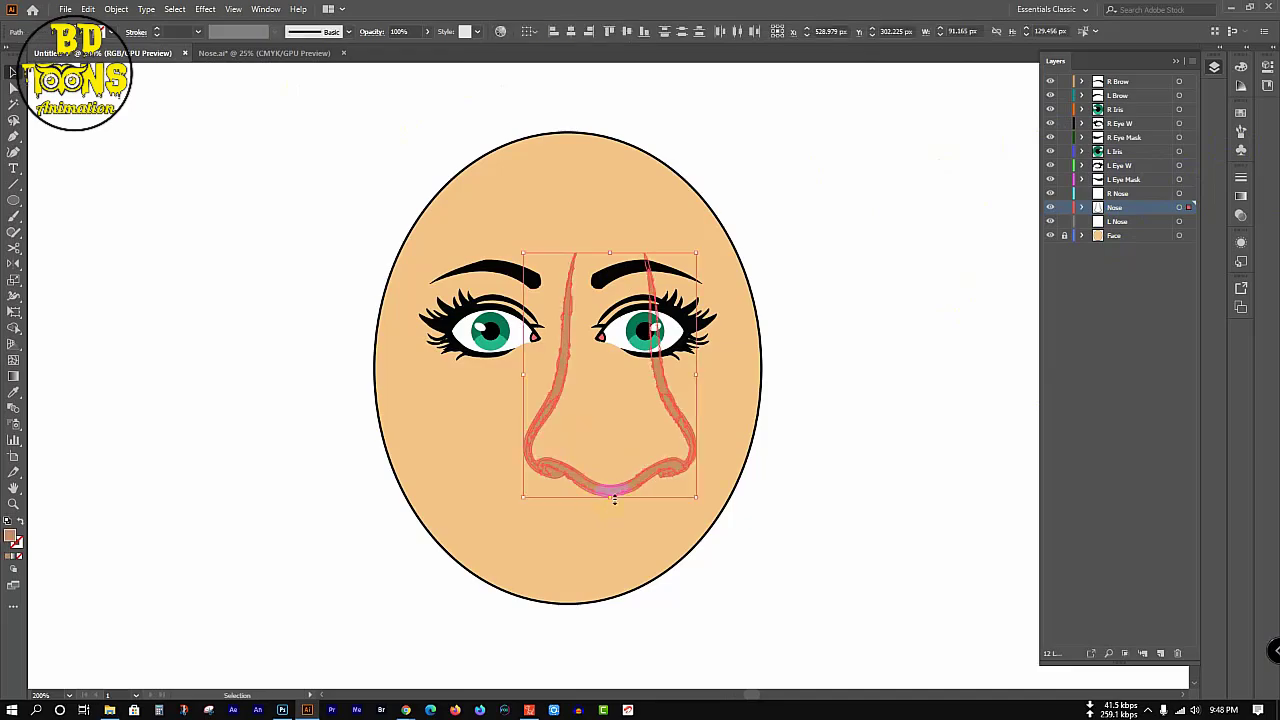
- Scale the pasted nose to about 34 × 49 px and centre it on the face below the eyes
drag(614, 500, 630, 371)
drag(630, 374, 578, 442)
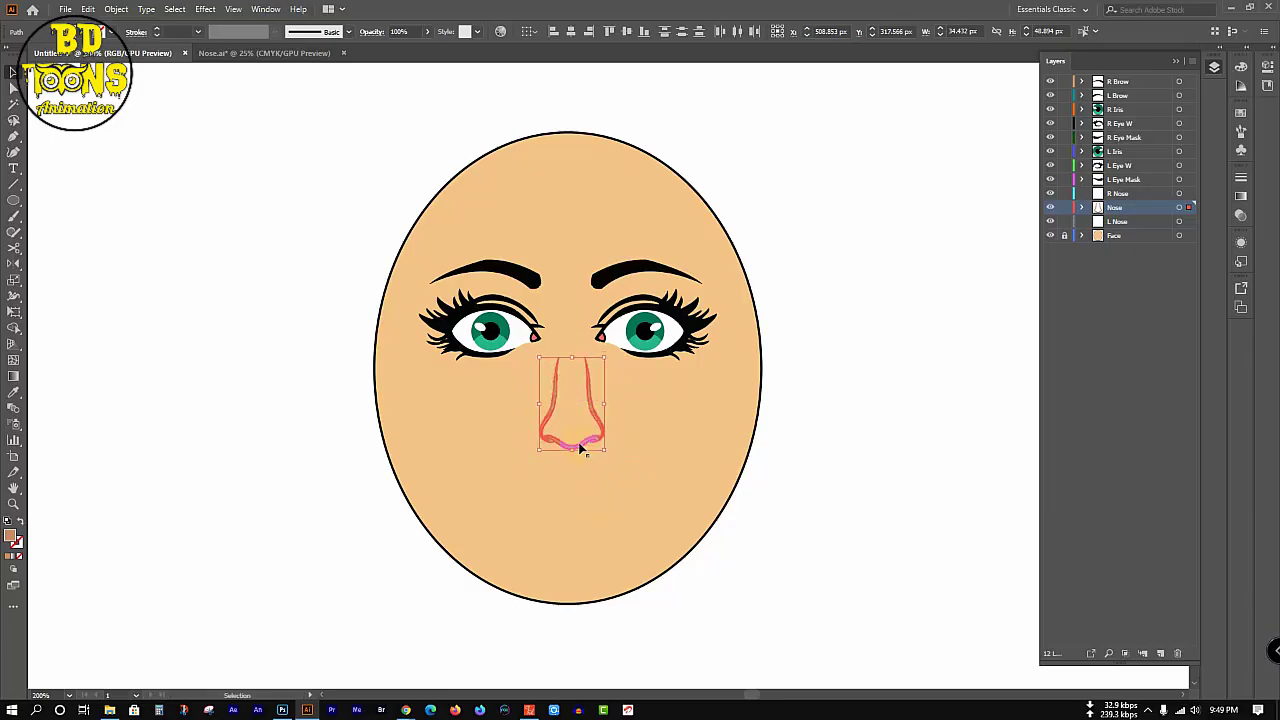
click(645, 418)
click(1065, 207)
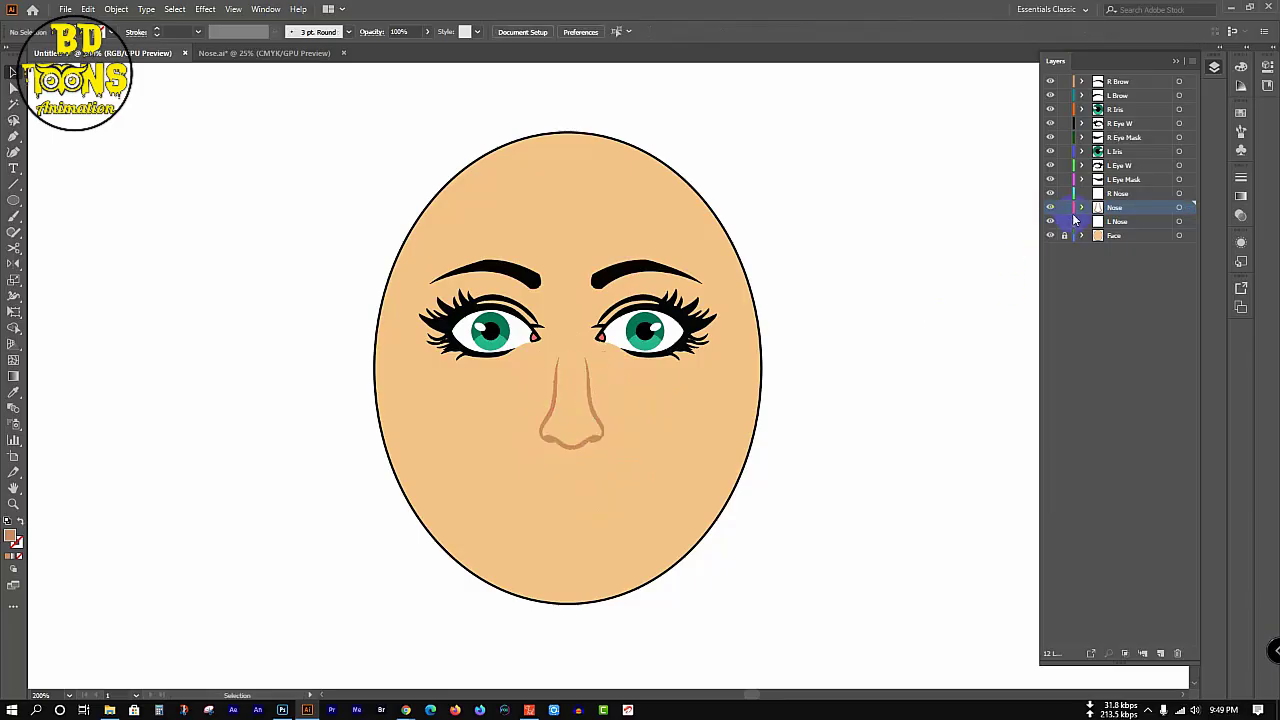
click(1081, 207)
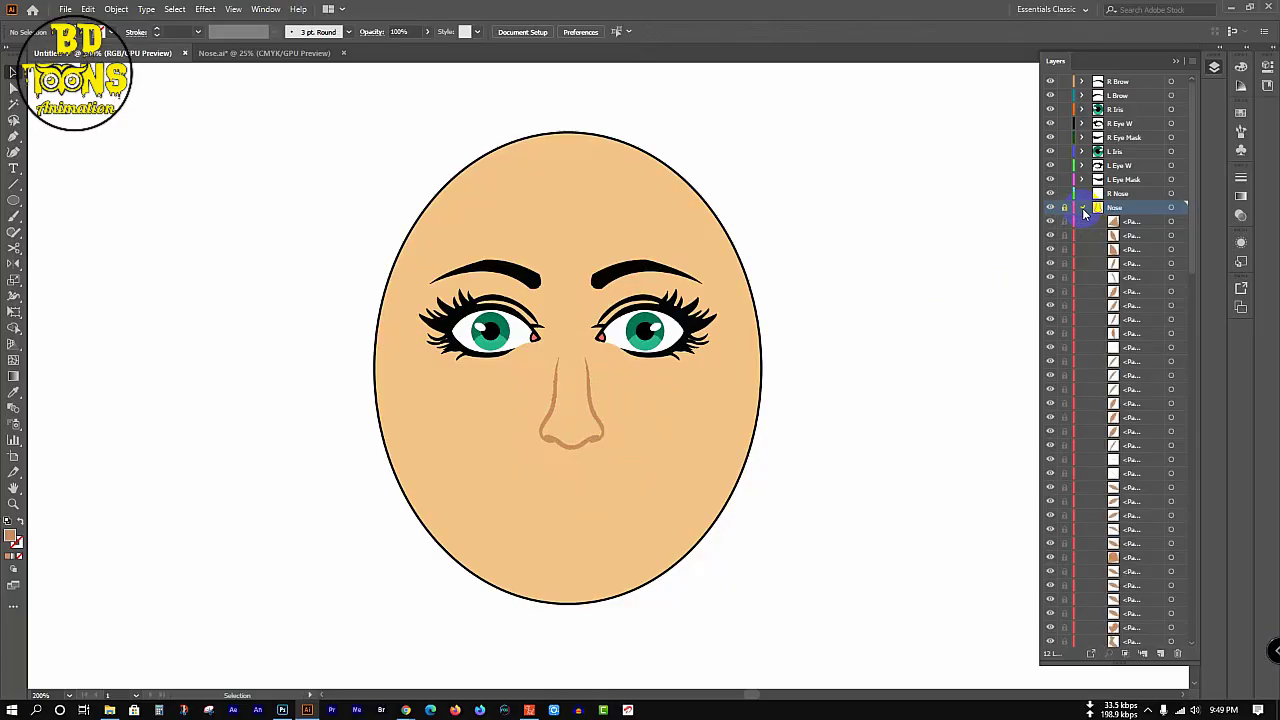
click(1081, 207)
click(1064, 207)
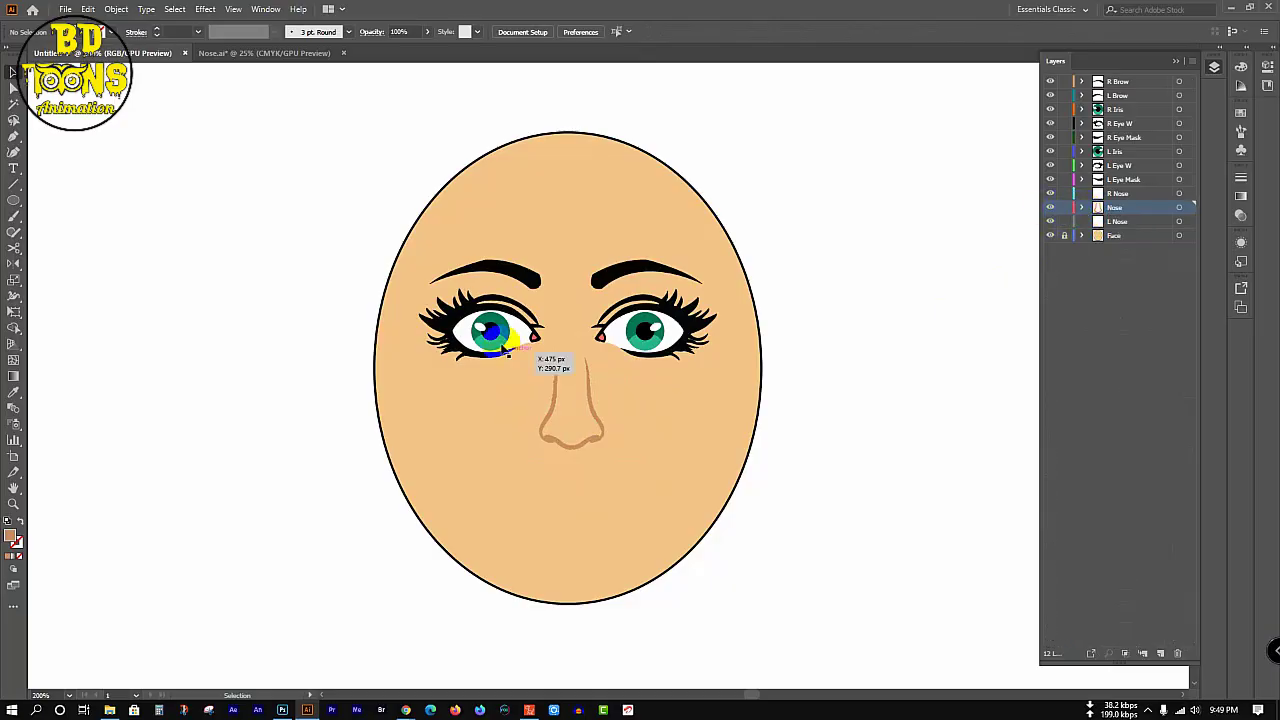
drag(453, 290, 705, 546)
key(ctrl+z)
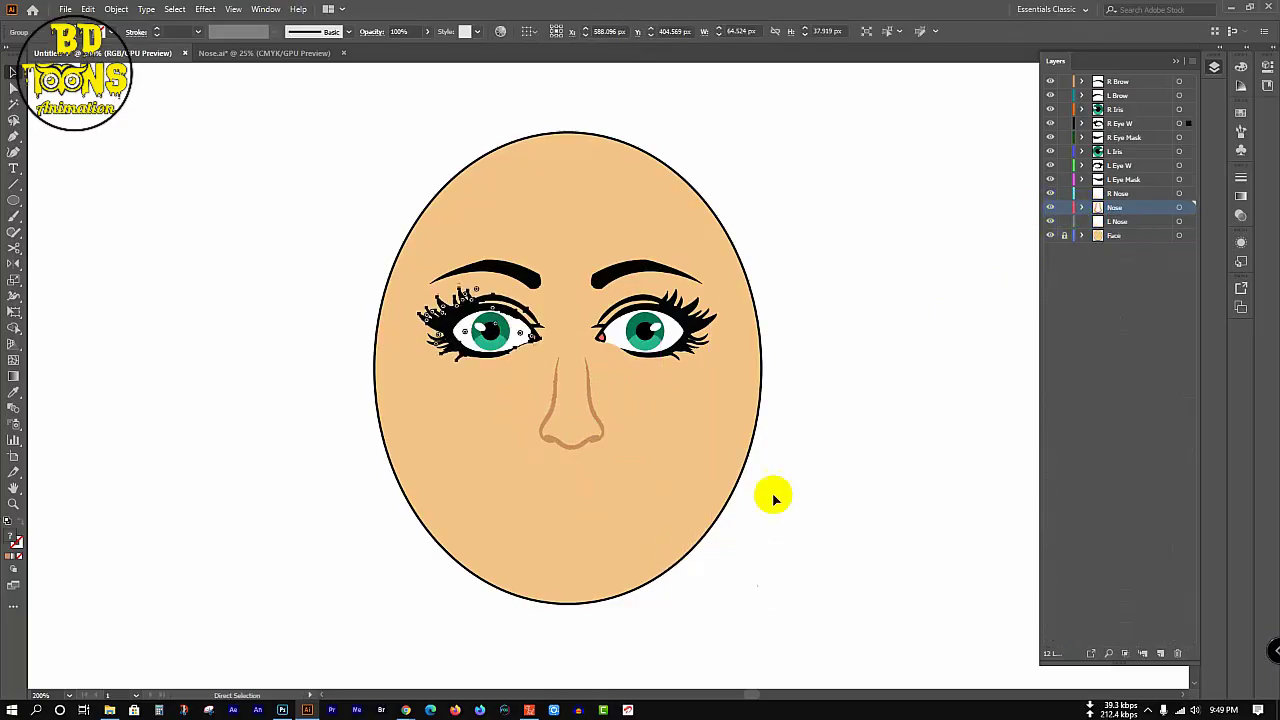
key(ctrl+shift+a)
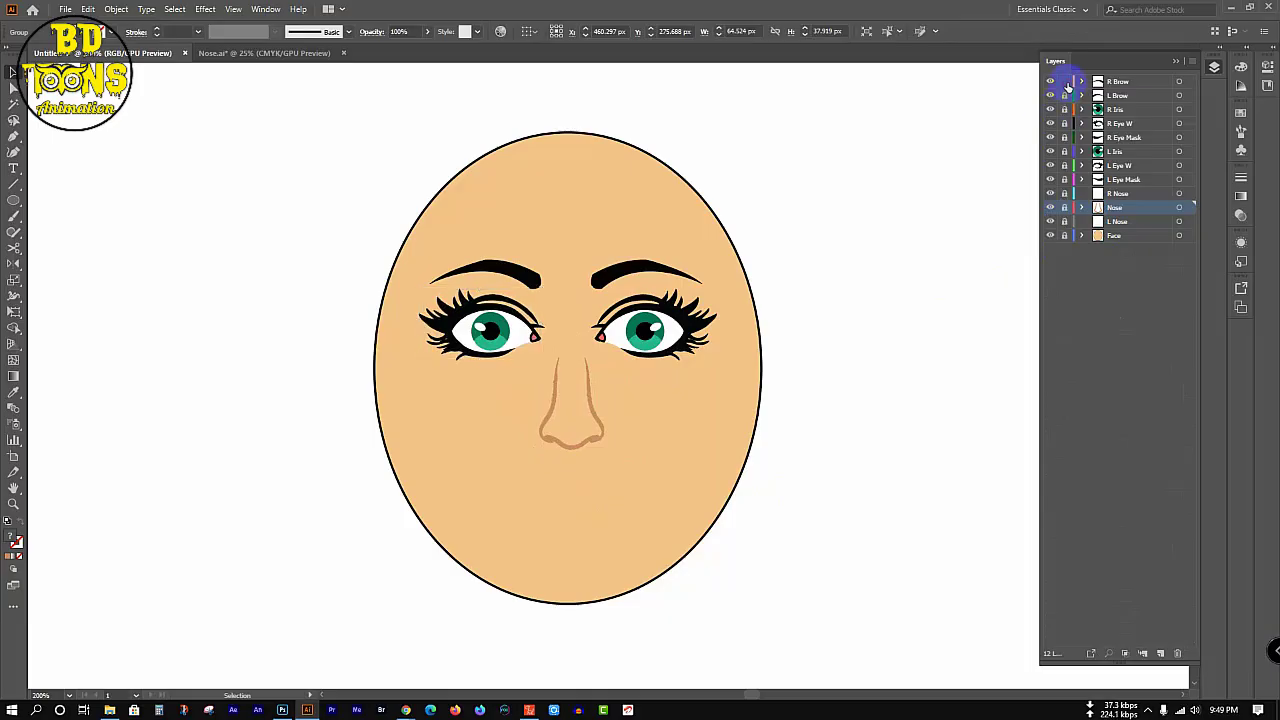
- Lock every layer except Nose and group all of the nose's paths
drag(1064, 81, 1068, 218)
click(1064, 207)
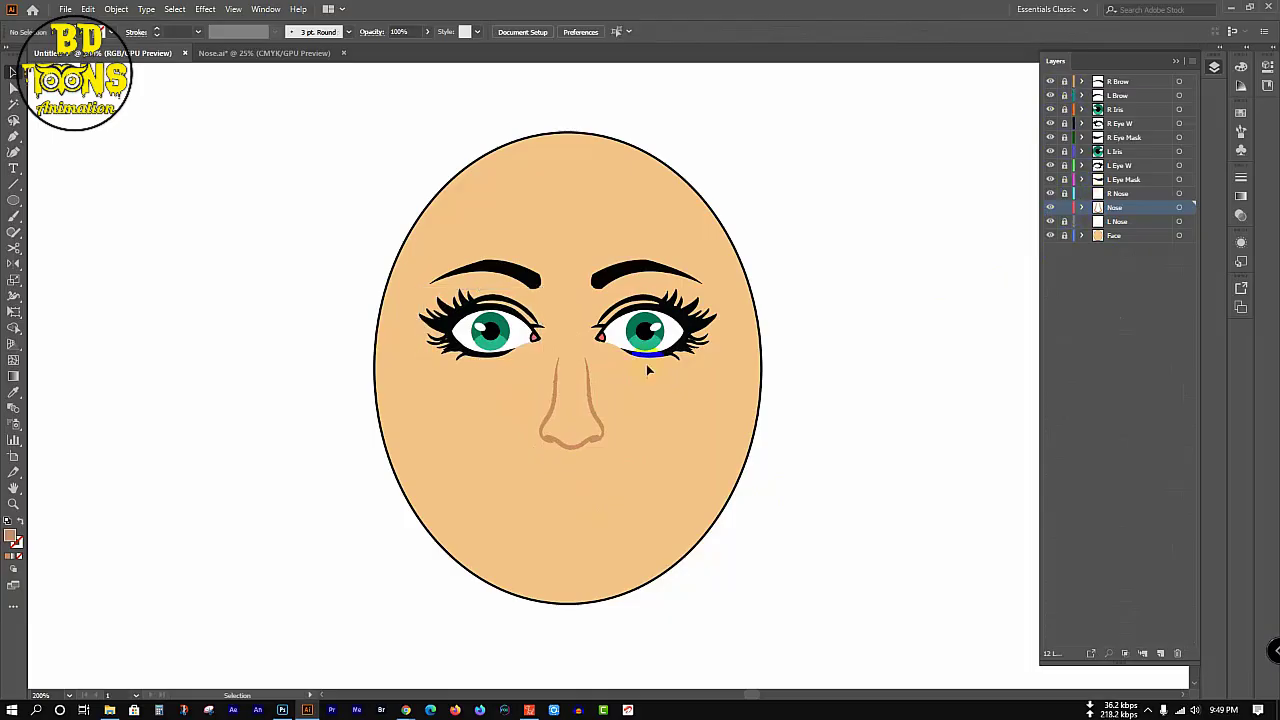
key(ctrl+a)
key(ctrl+g)
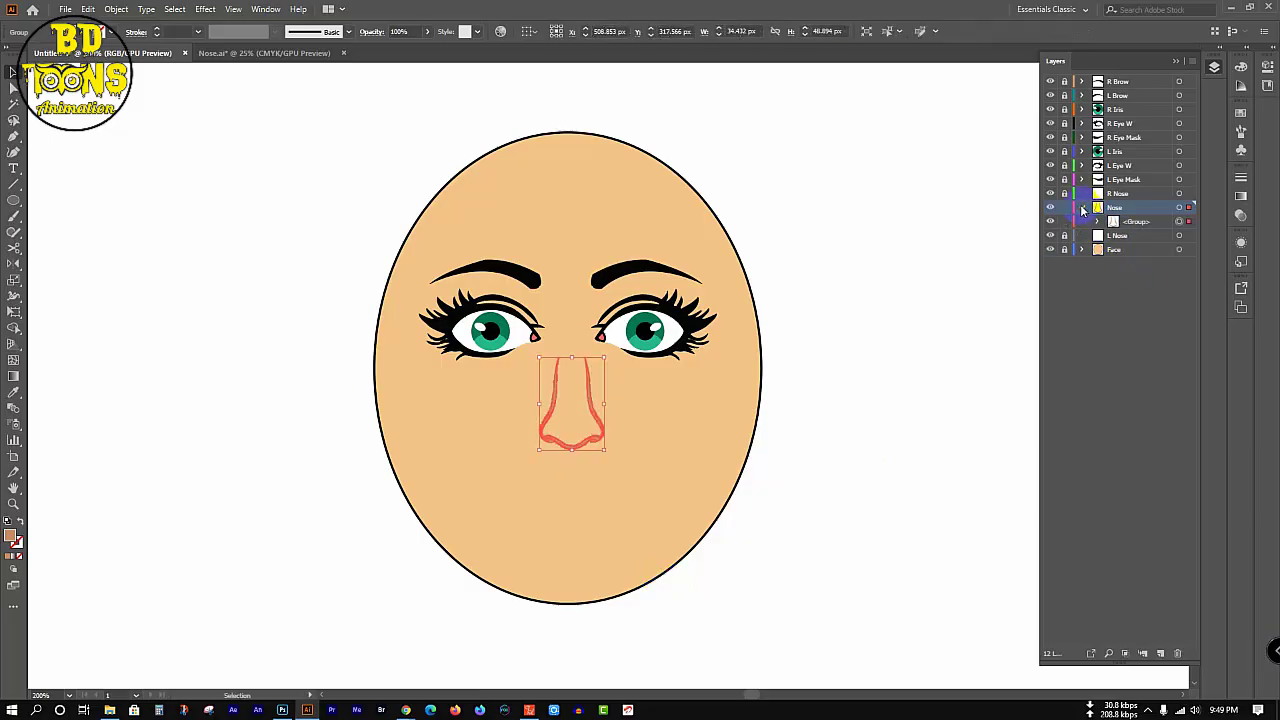
- Lock the Nose layer, then unlock L Nose and make it the active layer
click(1064, 207)
click(1113, 224)
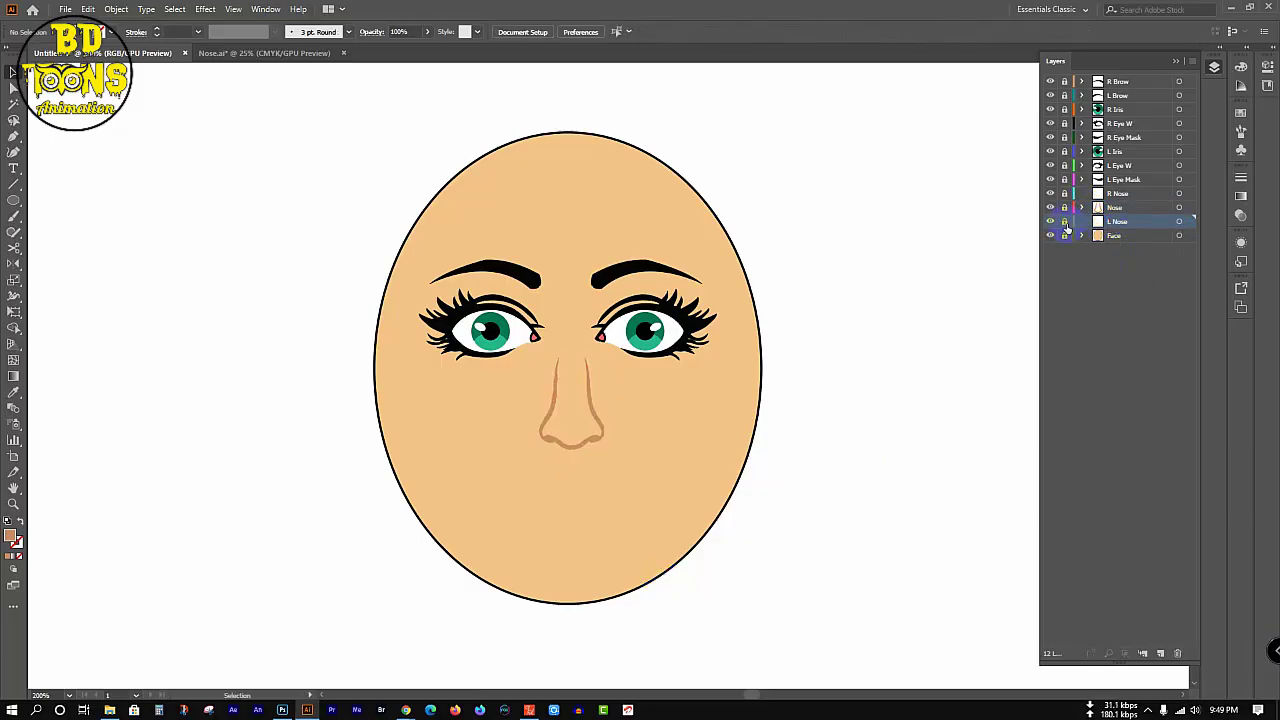
click(1064, 221)
- Copy the filled side-view nose (Nose 2) from Nose.ai into the L Nose layer of the face document
click(287, 57)
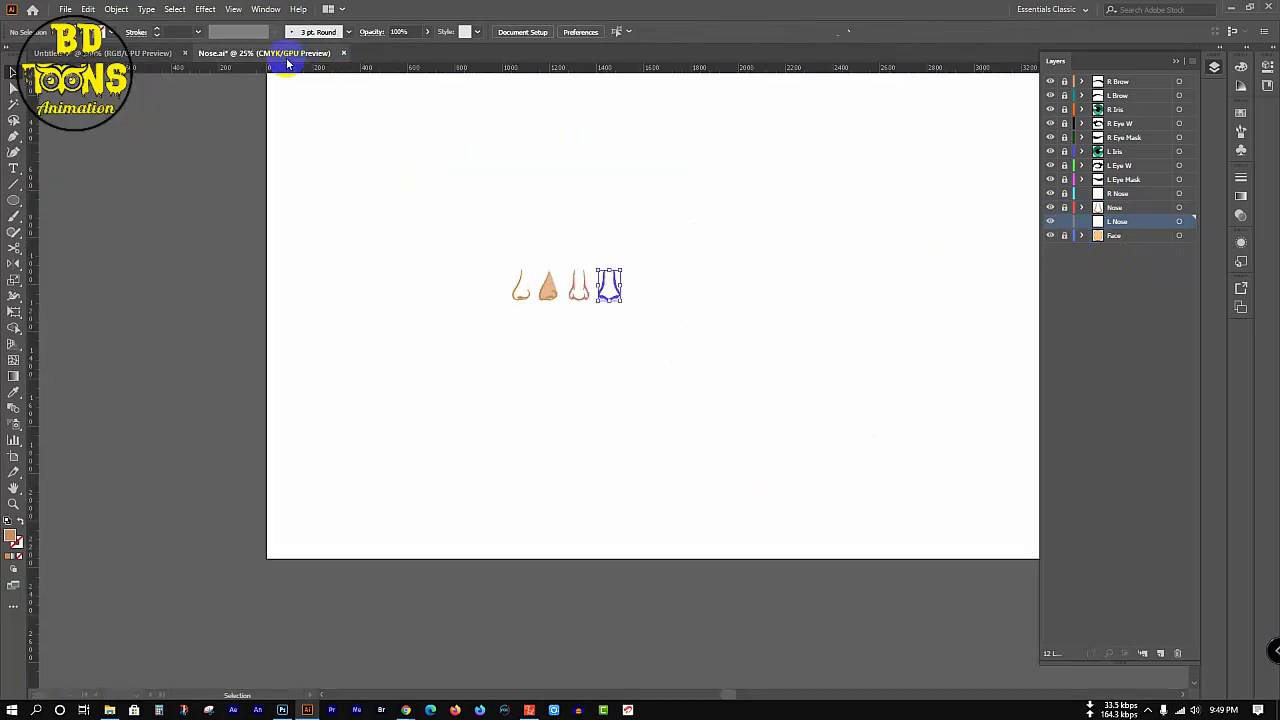
click(547, 288)
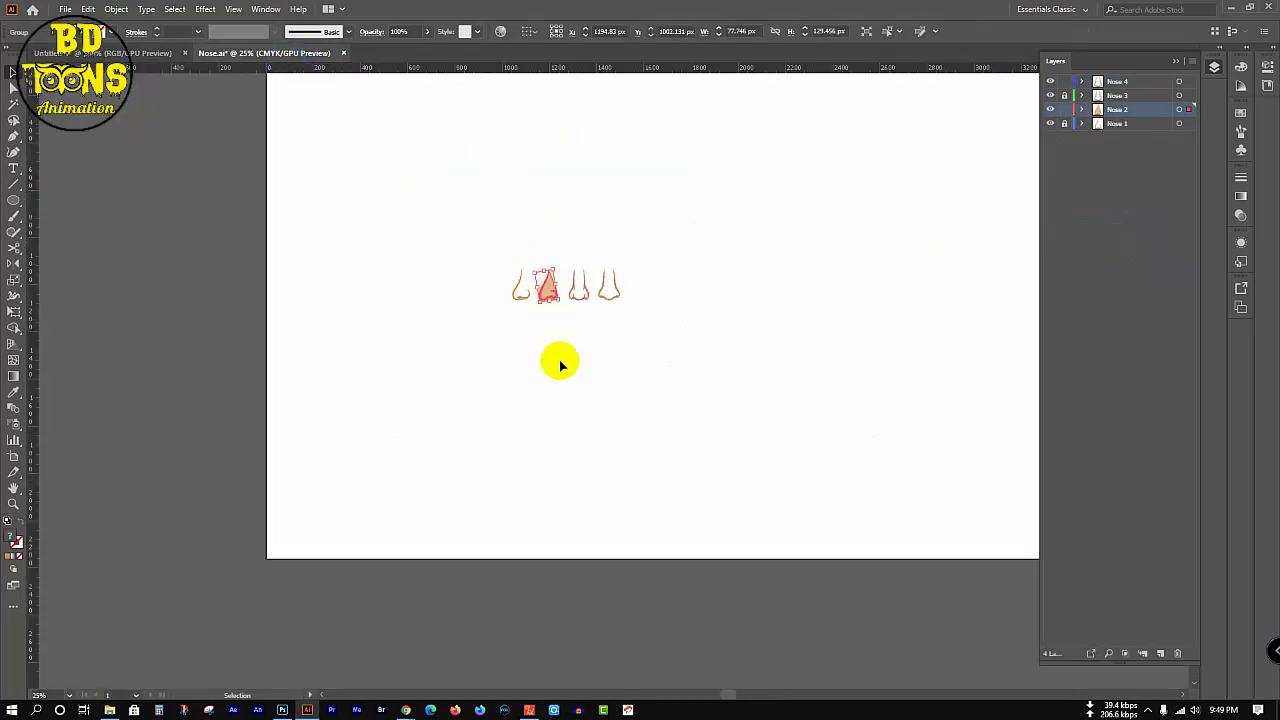
drag(477, 223, 591, 381)
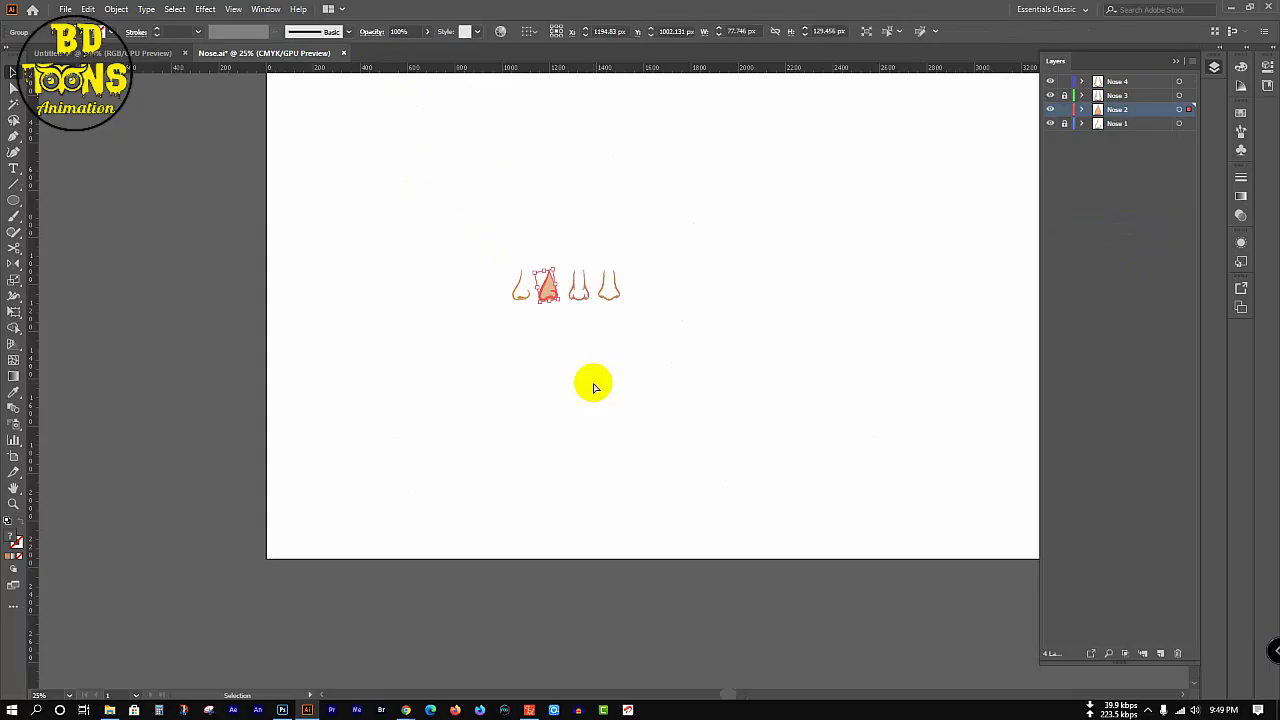
click(163, 52)
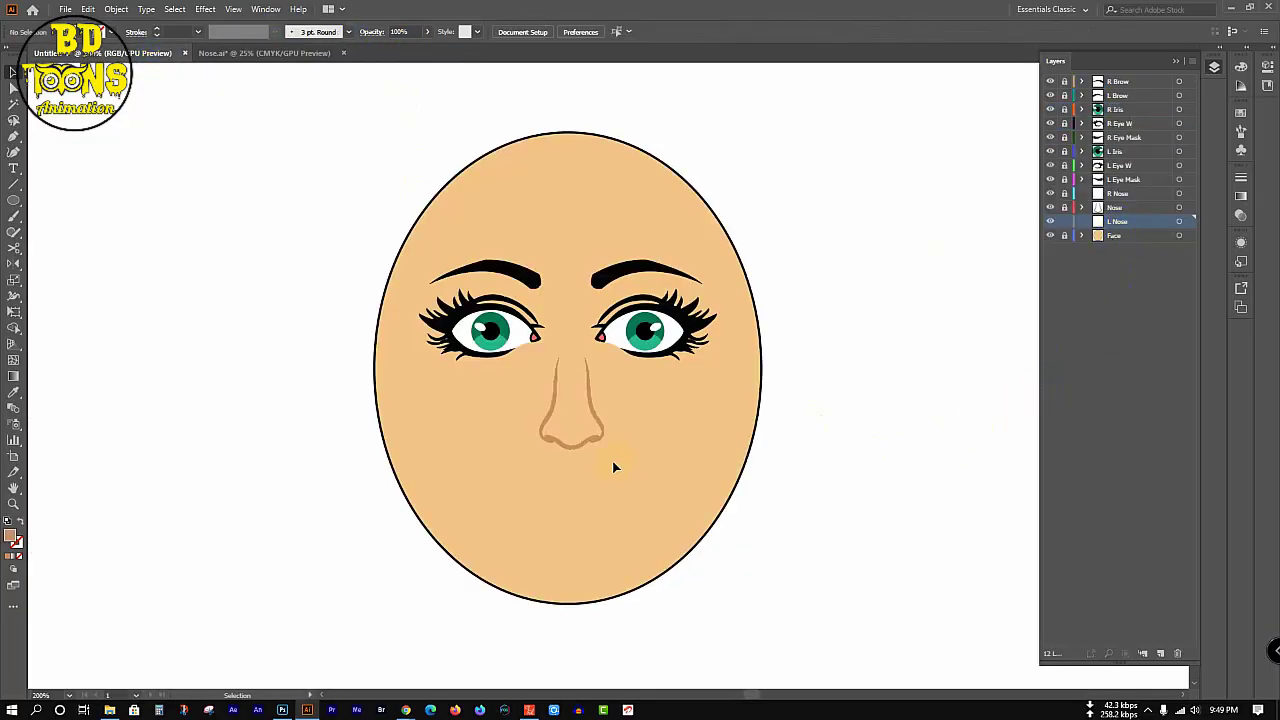
key(ctrl+v)
key(v)
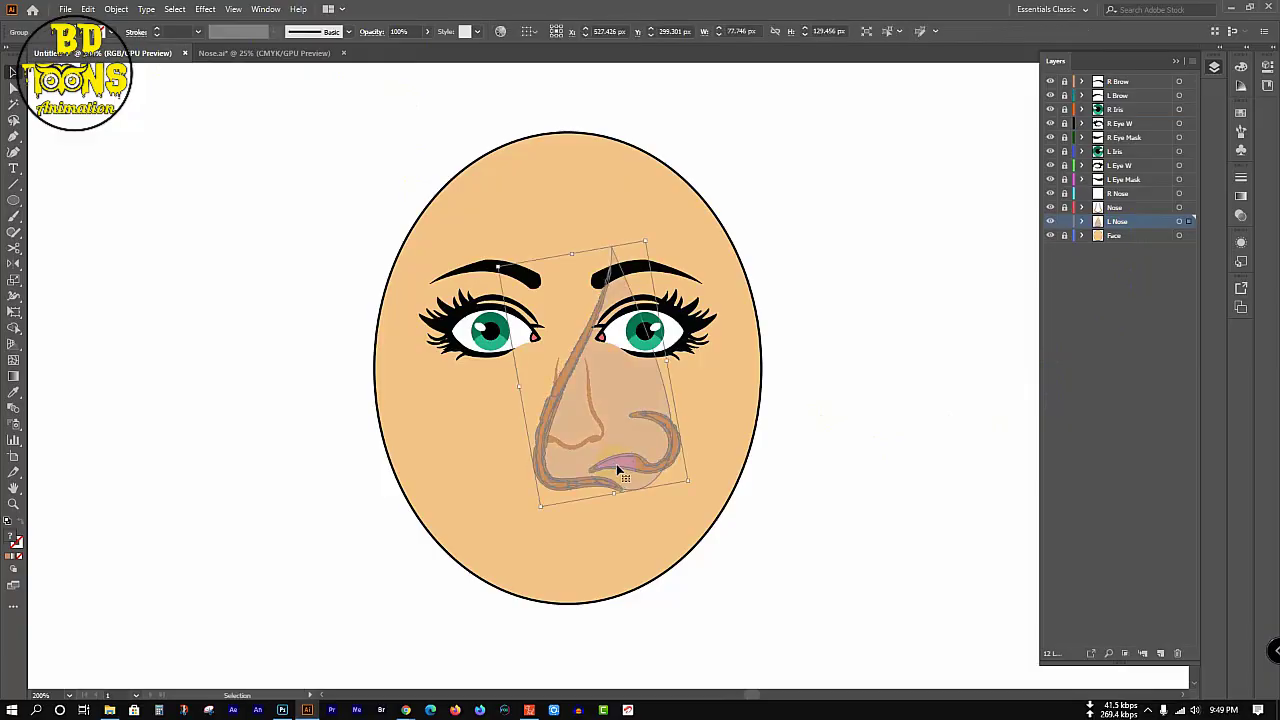
- Scale the side-view nose to about 37 × 60 px, tilt it slightly and place it over the front-view nose
drag(616, 494, 550, 430)
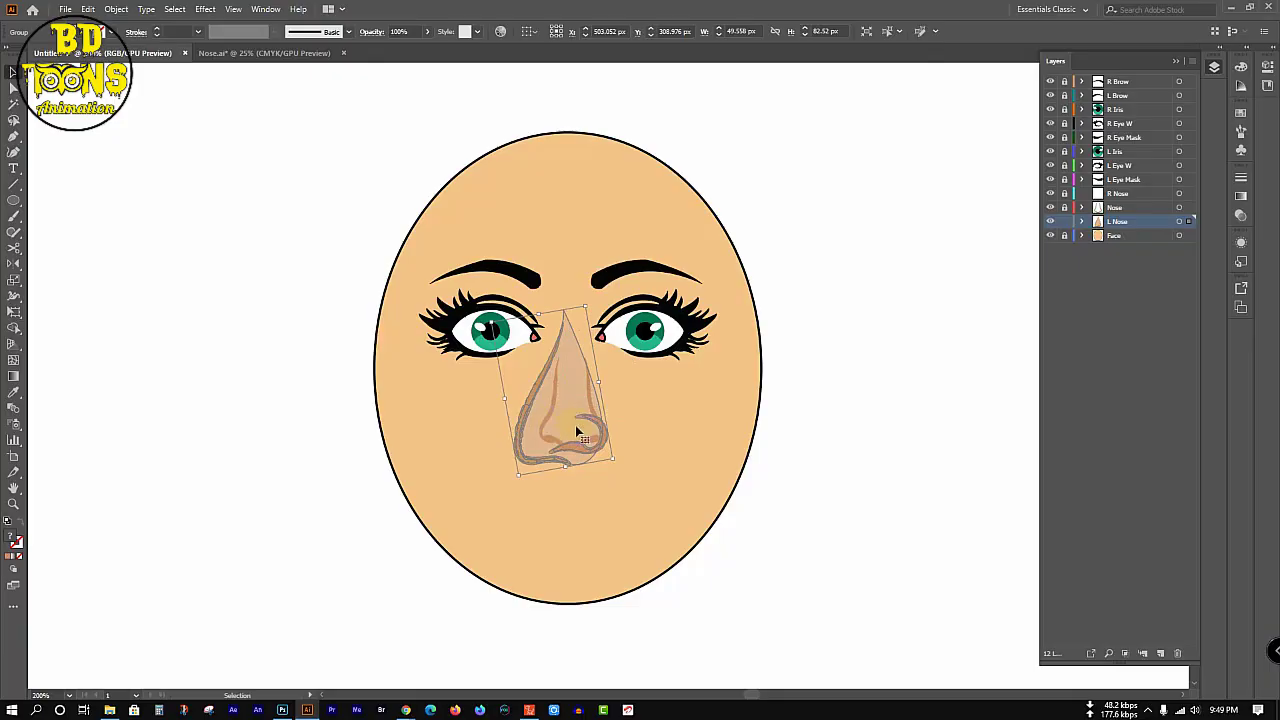
drag(586, 296, 602, 302)
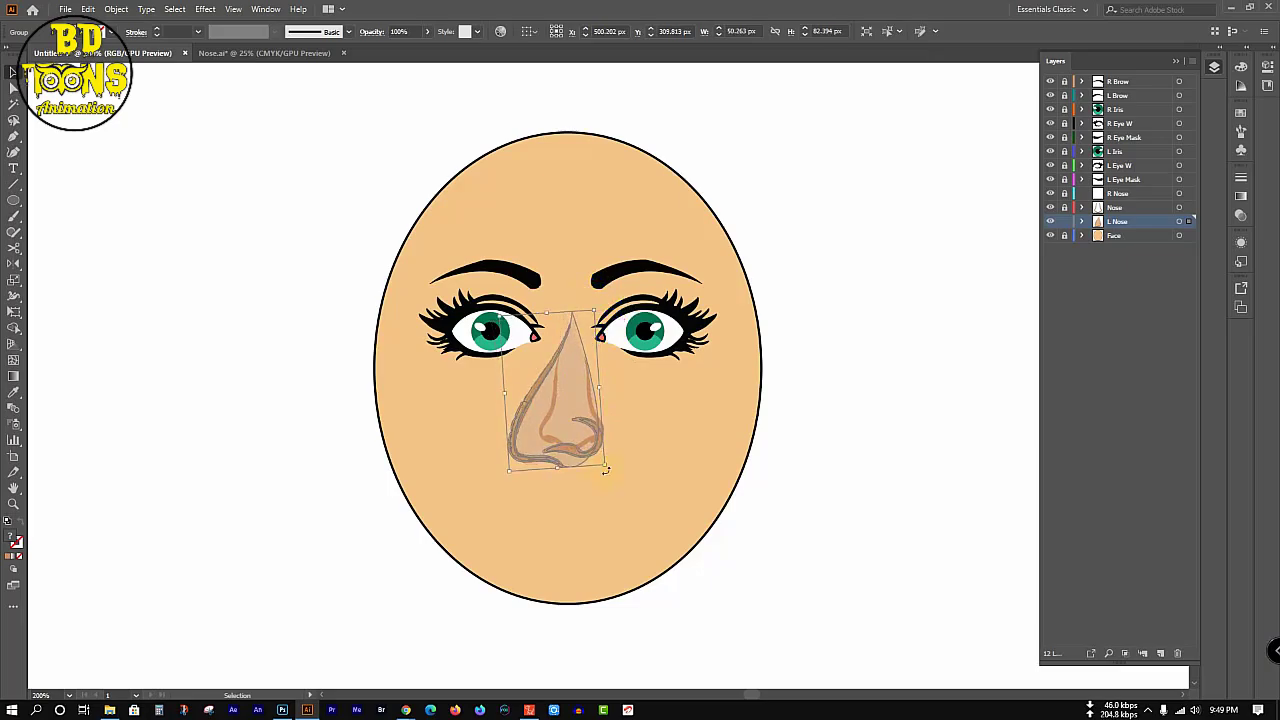
drag(607, 471, 559, 442)
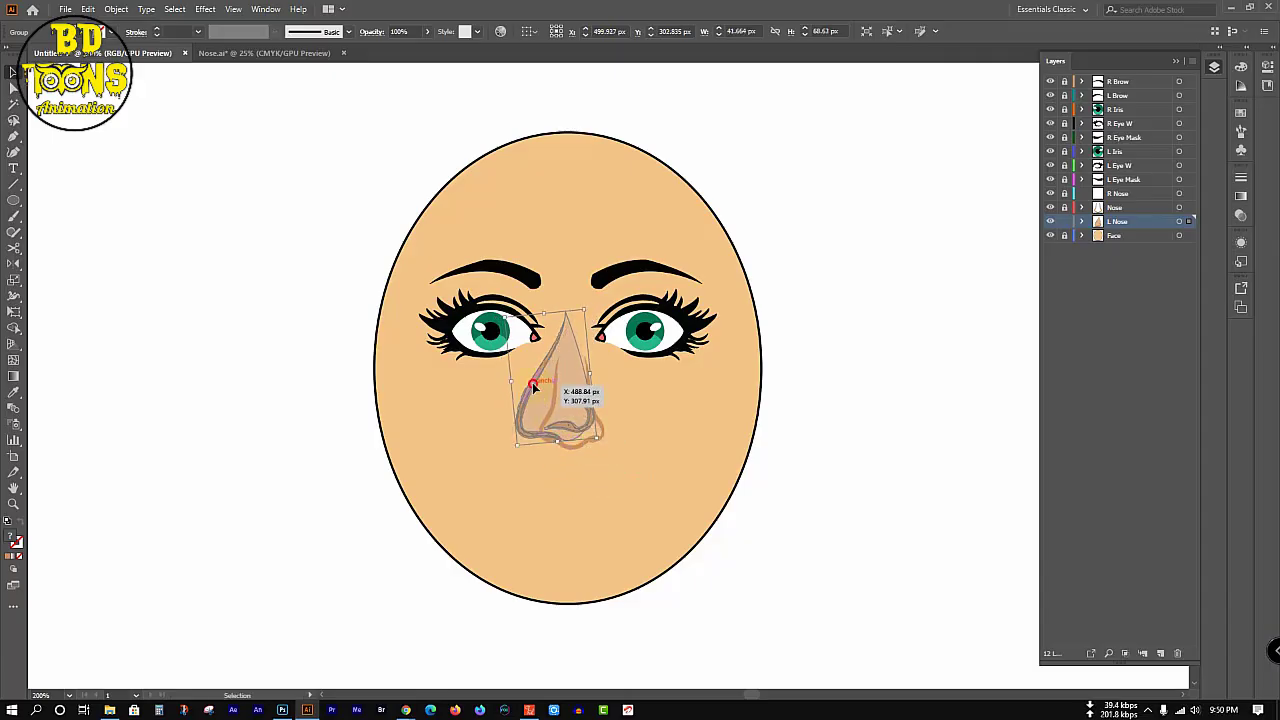
drag(533, 385, 544, 397)
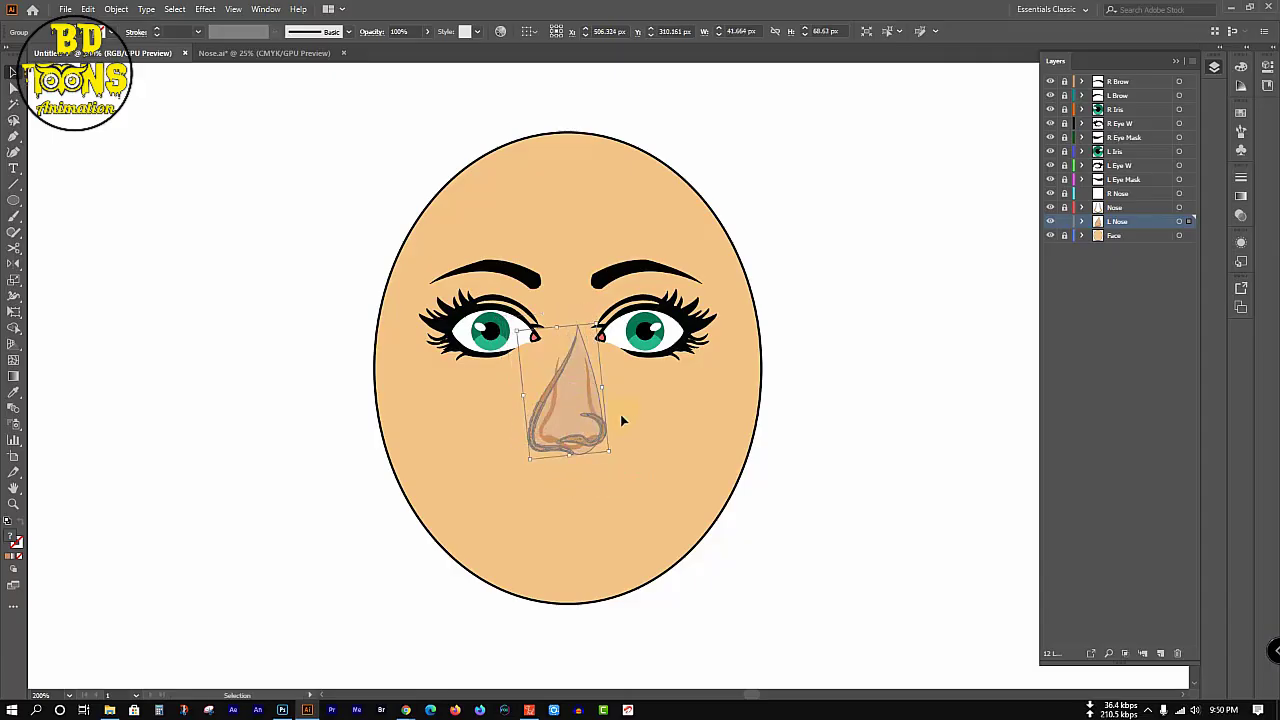
drag(558, 328, 542, 396)
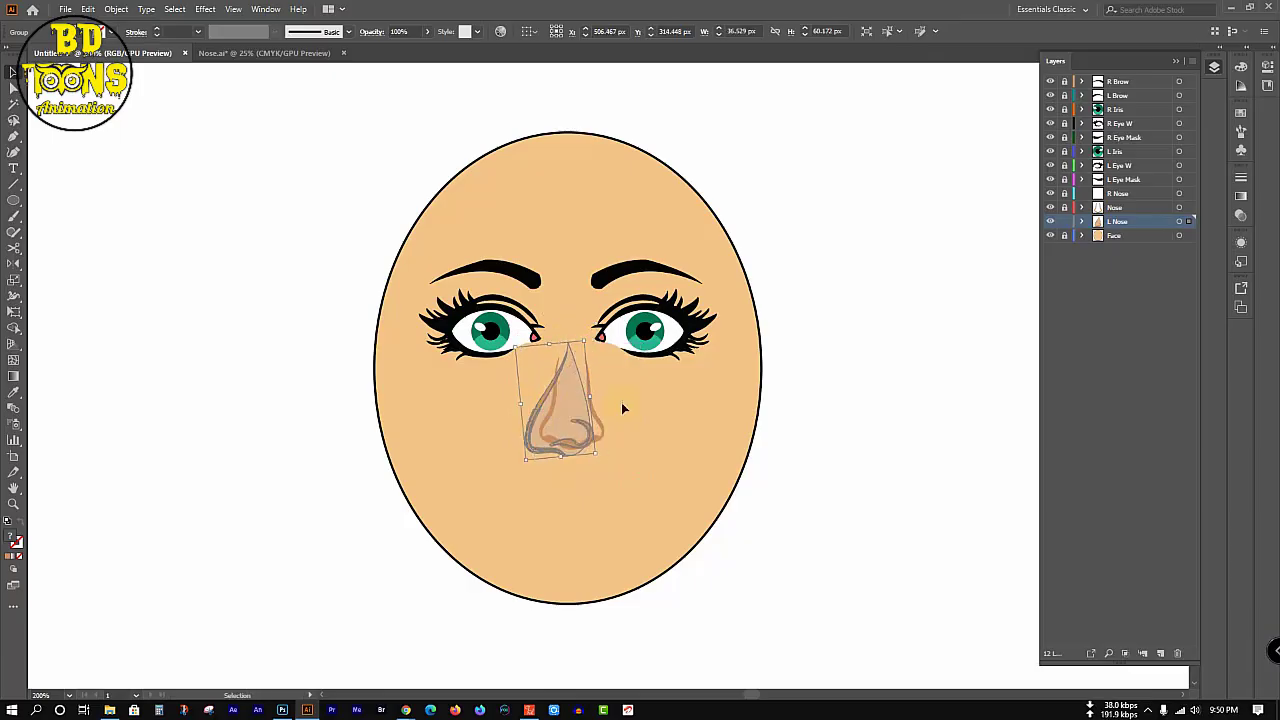
click(645, 405)
- Nudge the side-view nose into place and ungroup it
click(578, 398)
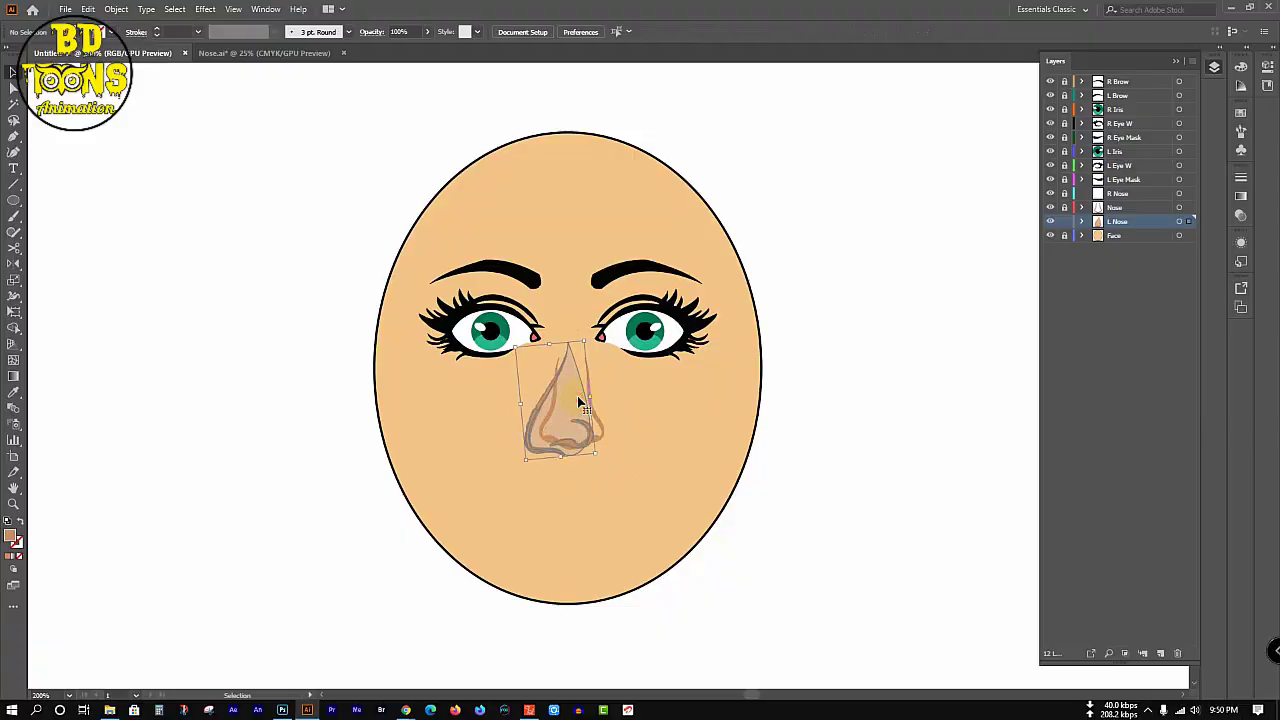
right_click(578, 402)
click(628, 506)
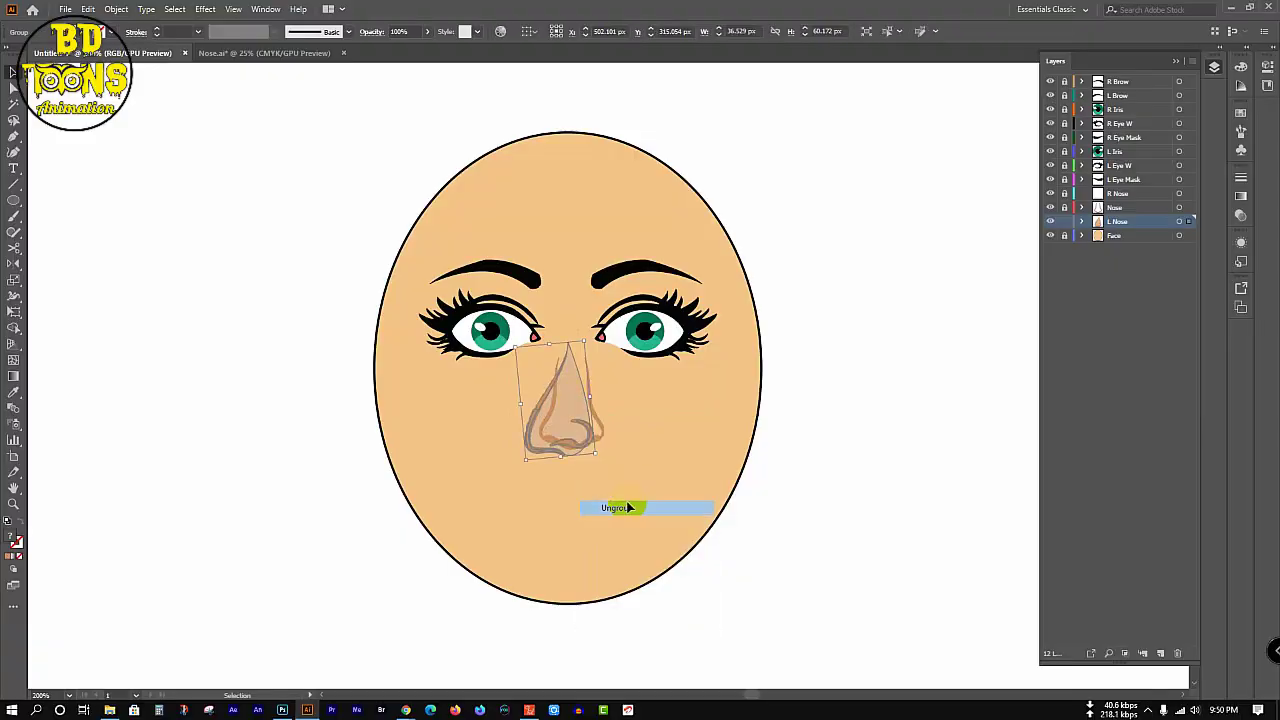
click(664, 425)
- Apply the face ellipse's colour to the filled shape of the side-view nose with the Eyedropper
click(572, 412)
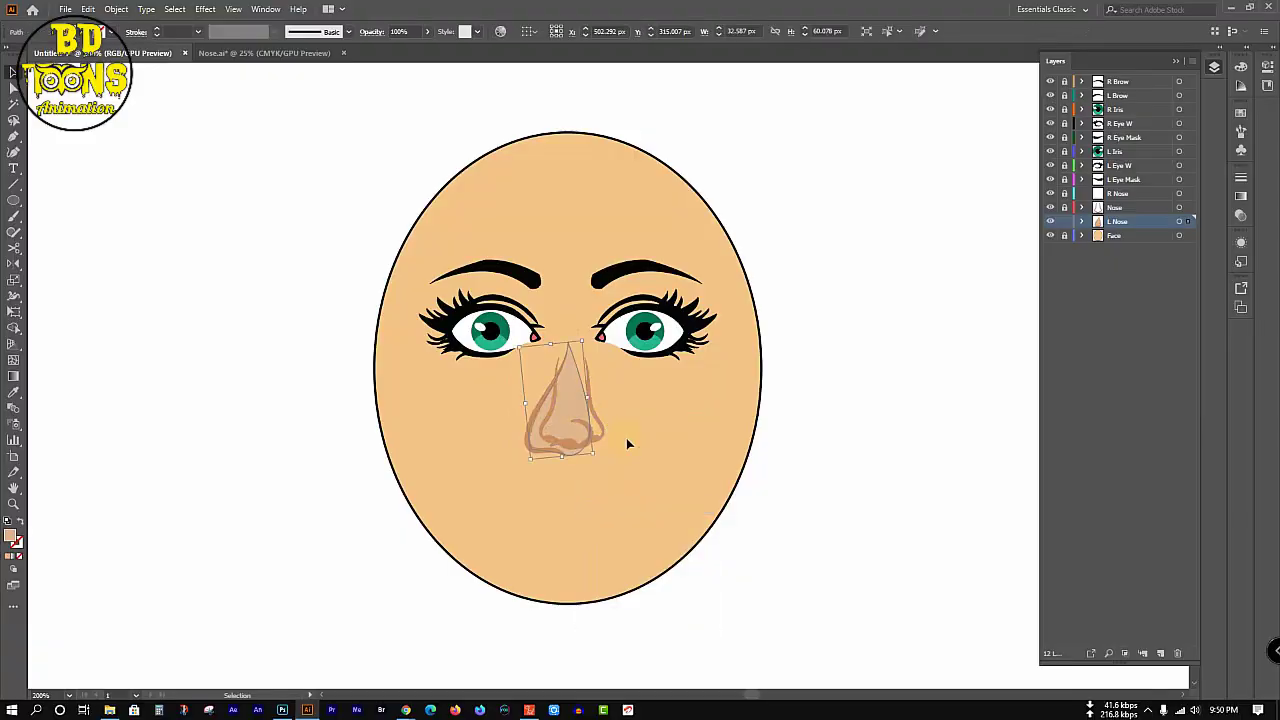
key(i)
click(643, 413)
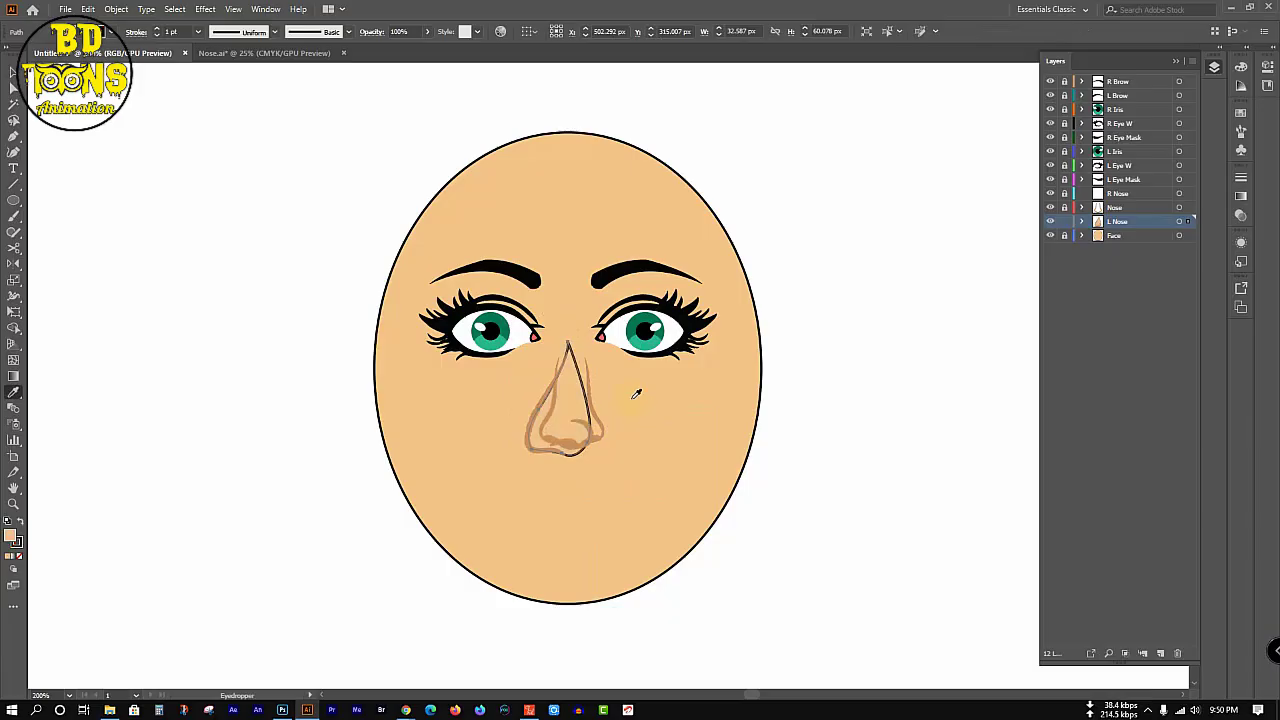
- Remove the stroke from the filled shape of the side-view nose
click(19, 545)
click(20, 557)
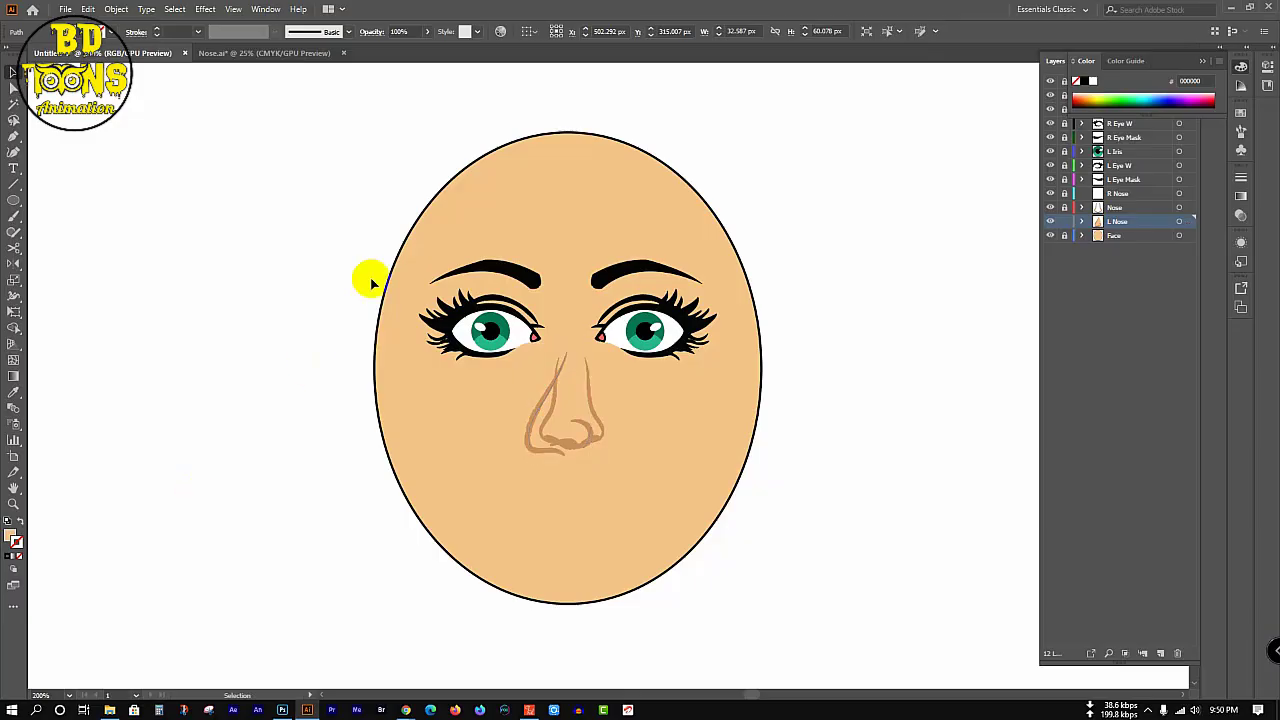
key(v)
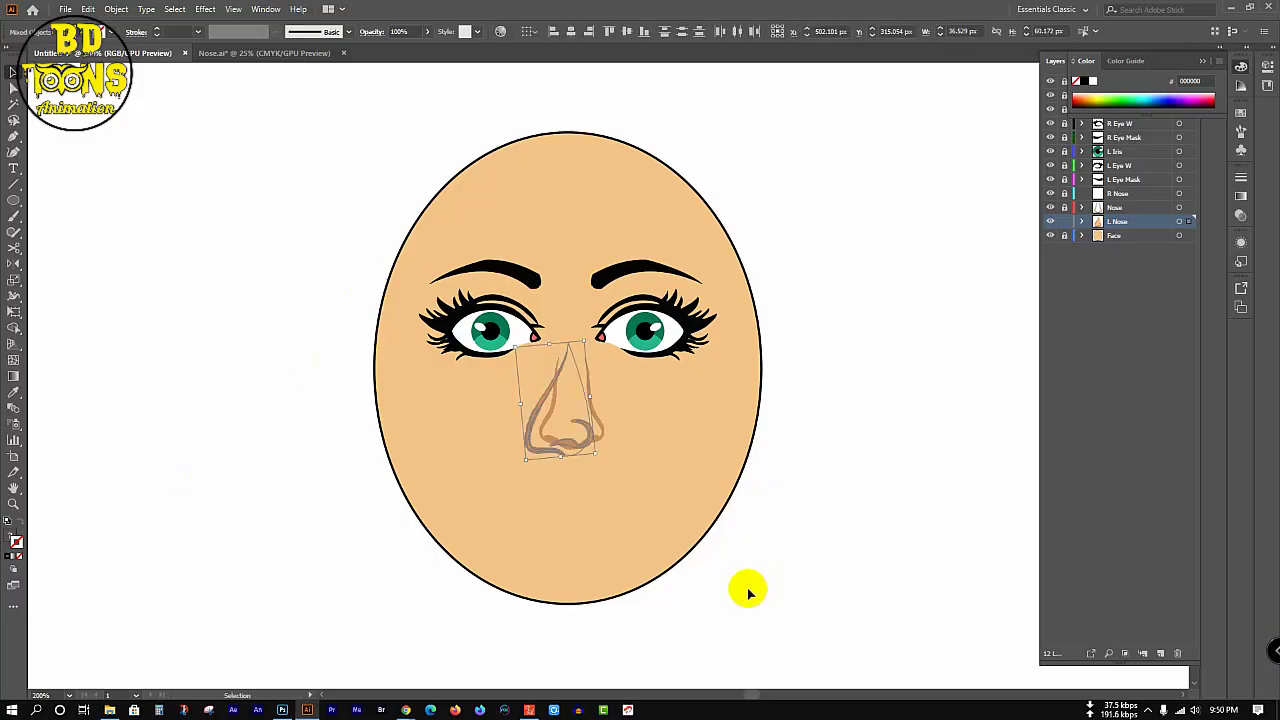
- Nudge the whole side-view nose slightly up and to the right and group its parts
key(Up)
key(Right)
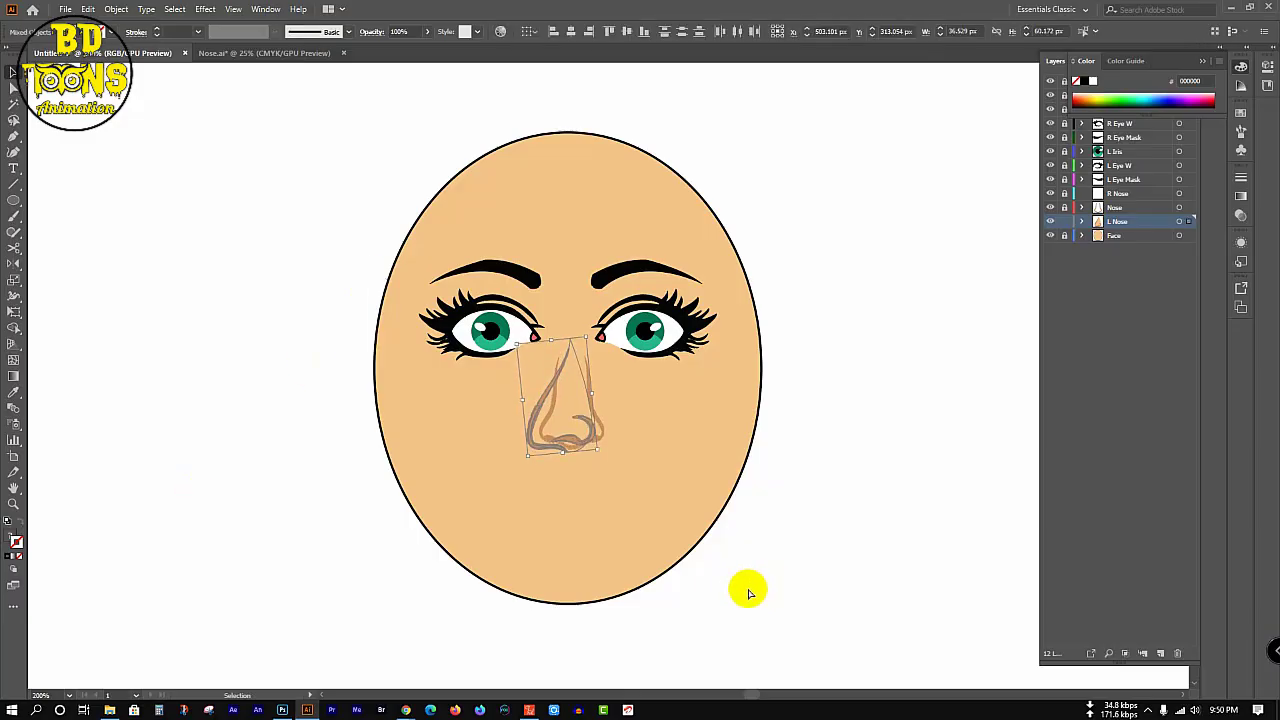
click(900, 375)
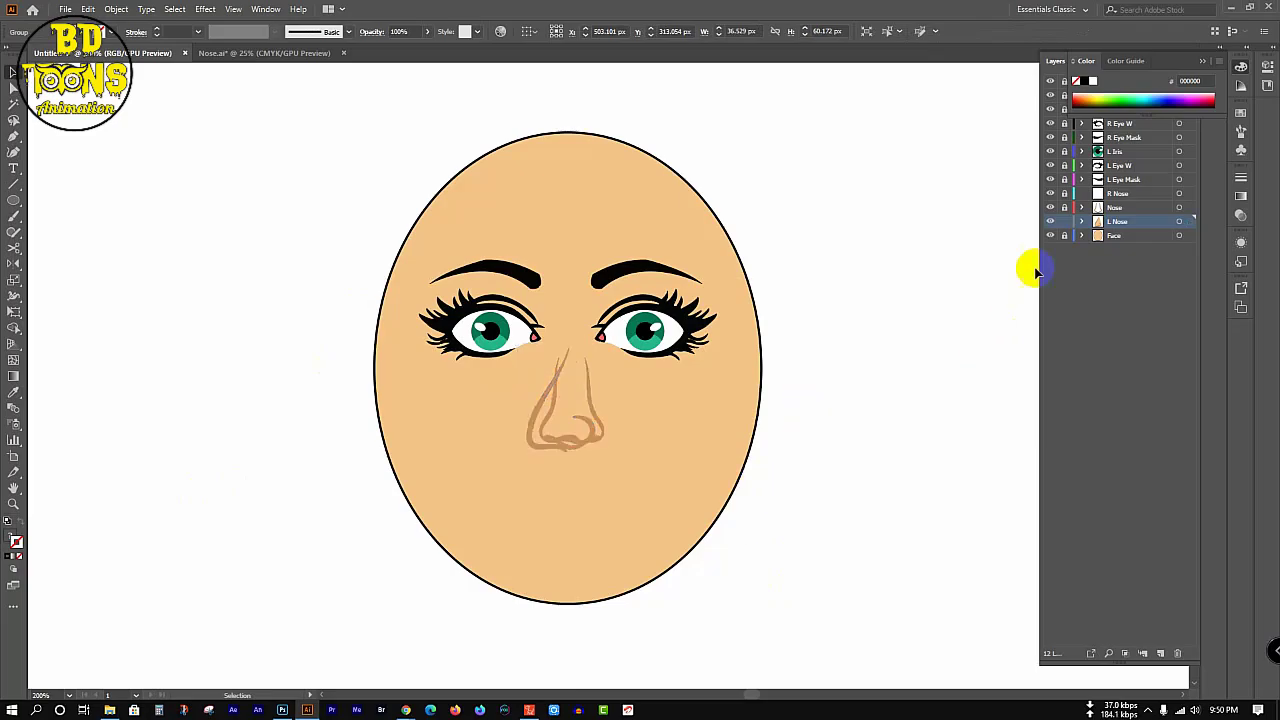
click(1081, 222)
click(1082, 222)
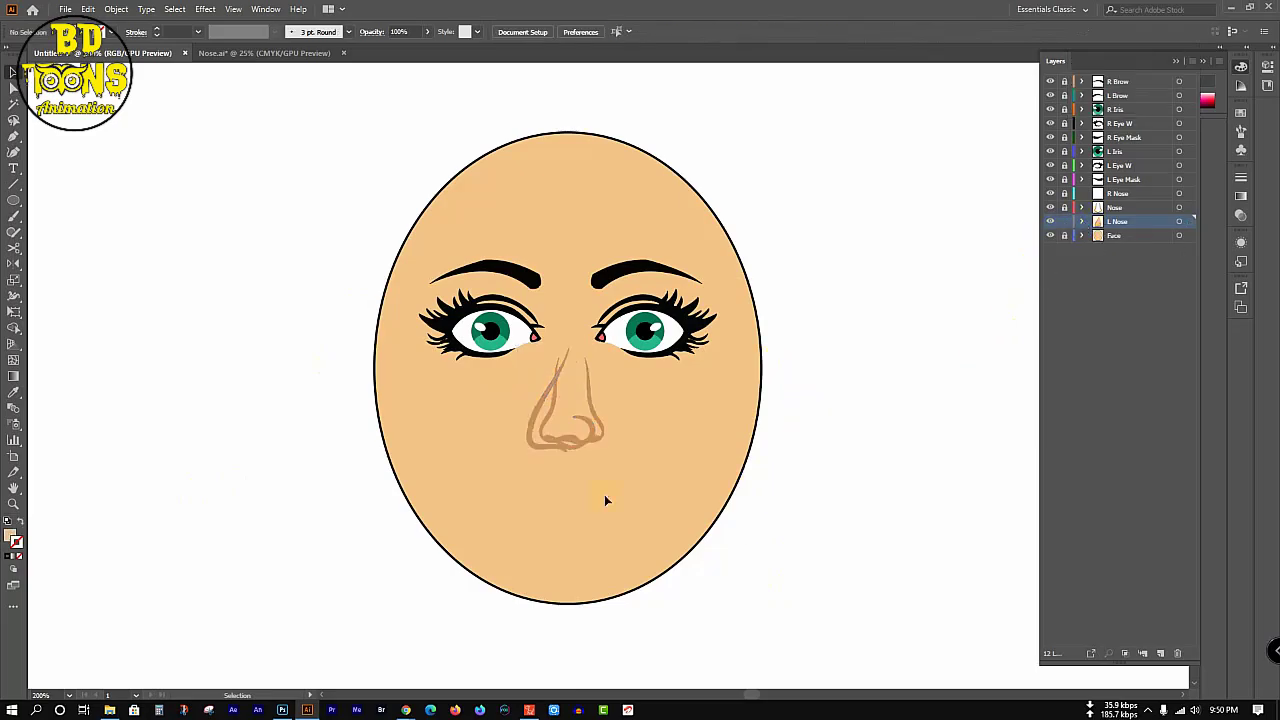
- Create a mirrored copy of the side-view nose with Reflect across a vertical axis near the nose's centre
click(544, 448)
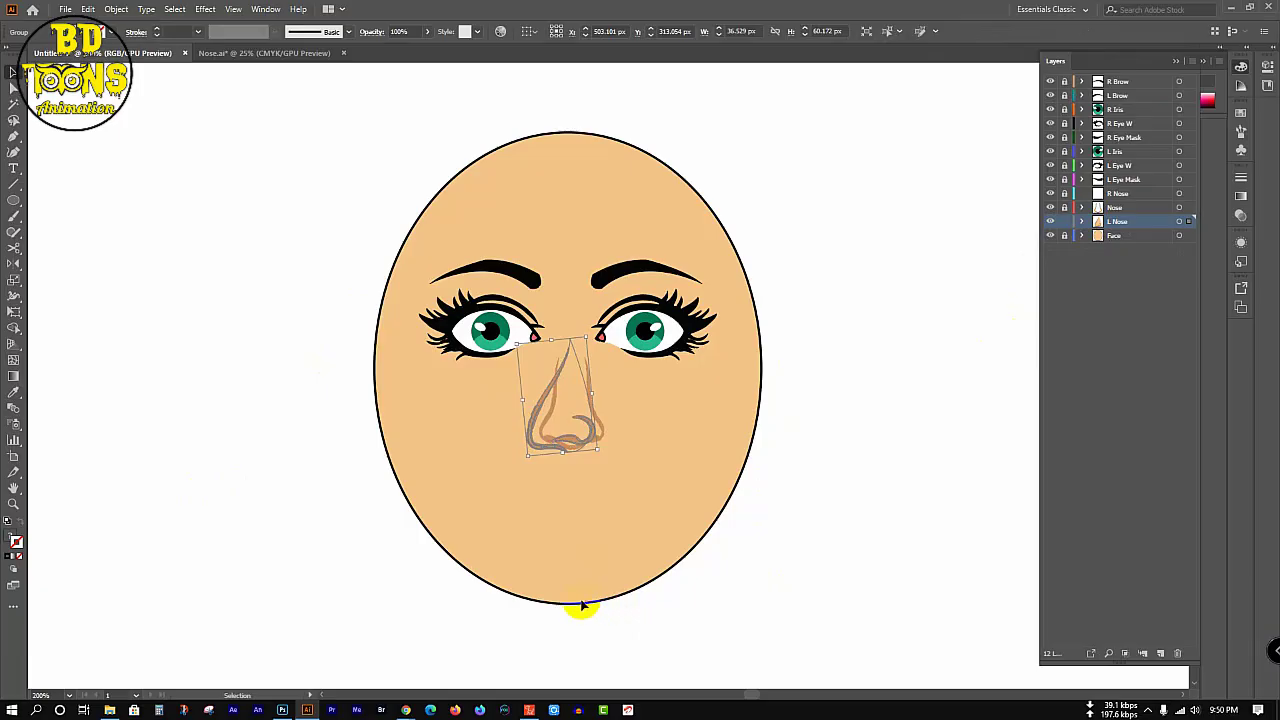
key(o)
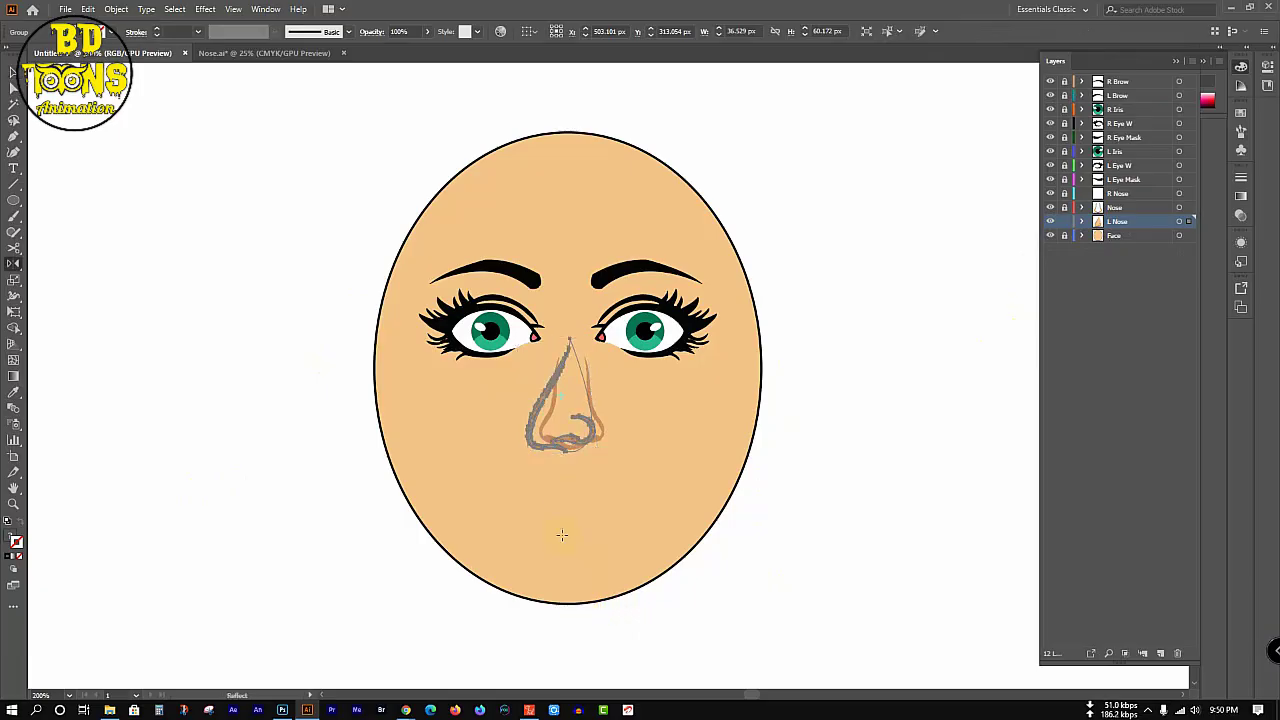
alt+click(571, 403)
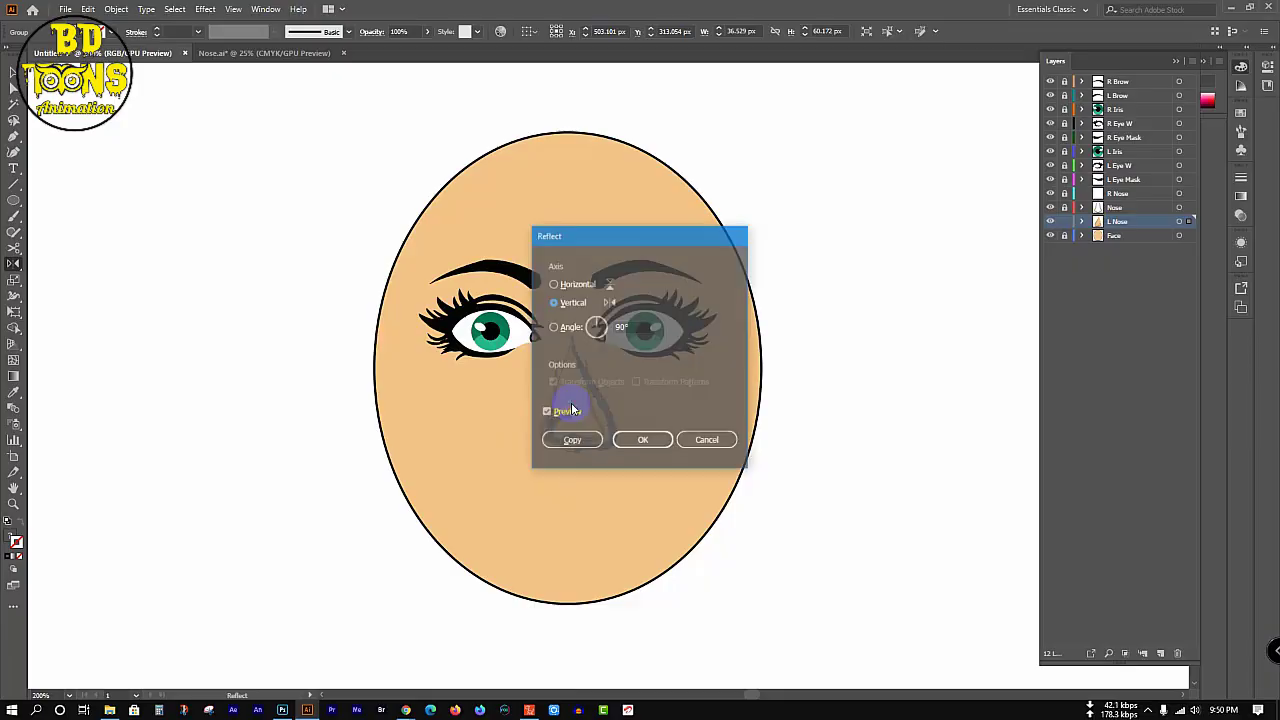
click(571, 440)
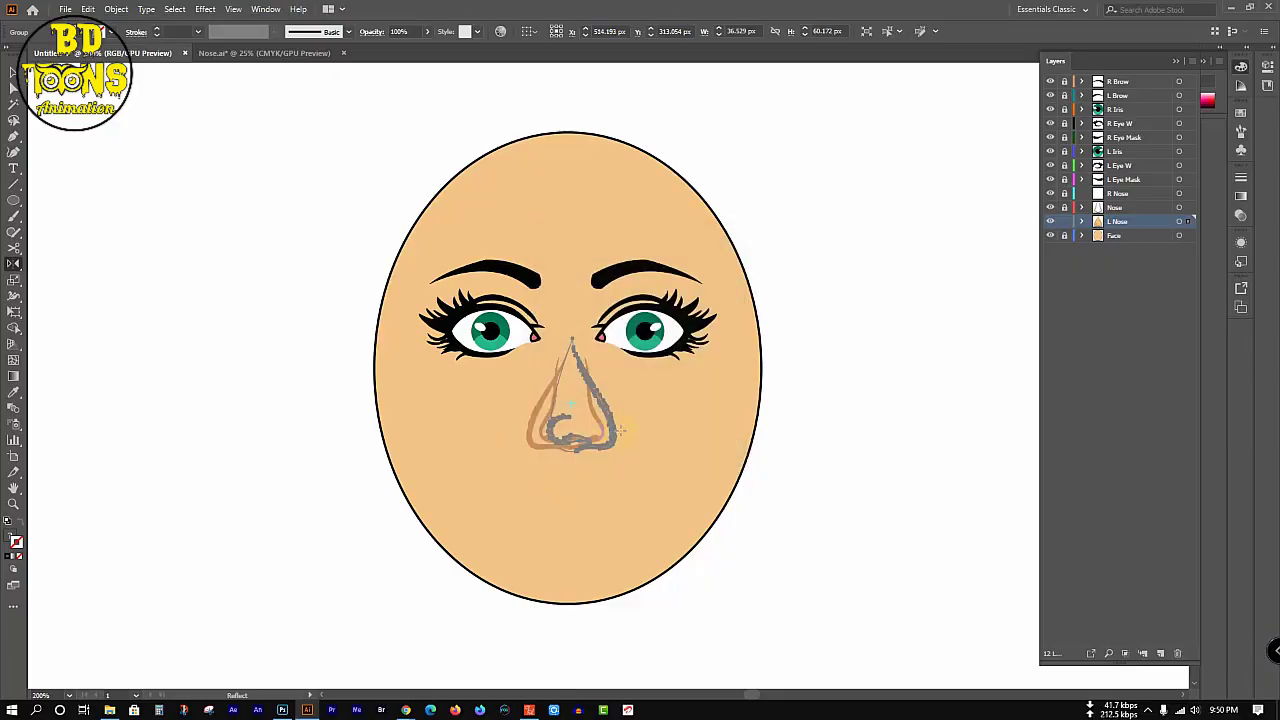
key(v)
click(851, 406)
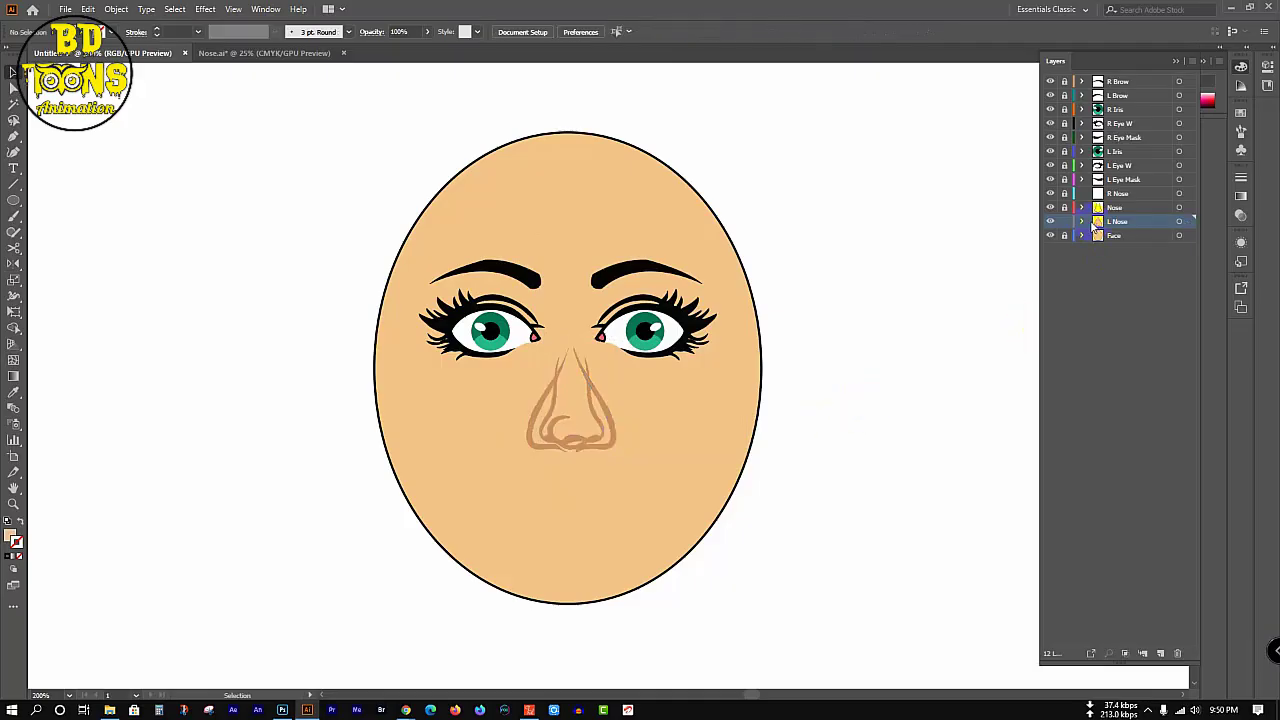
- Move the lower nose group from the L Nose layer into the R Nose layer and lock both layers
click(1081, 221)
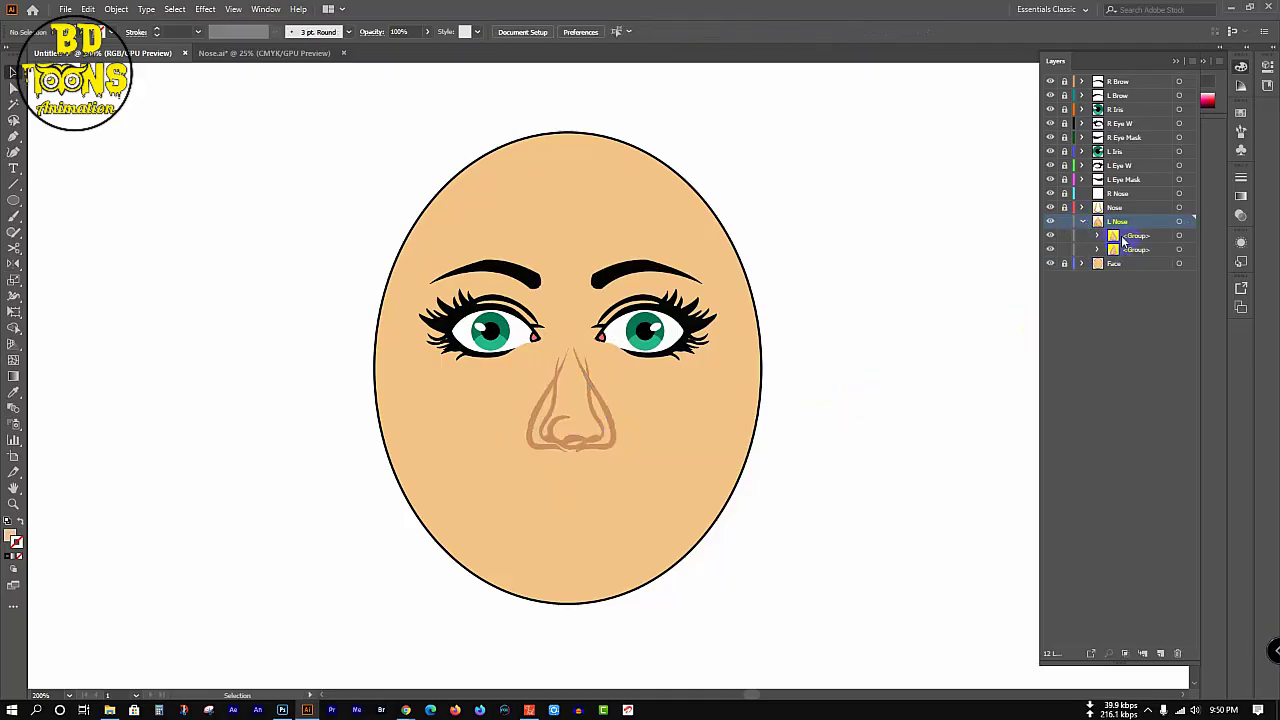
click(1155, 237)
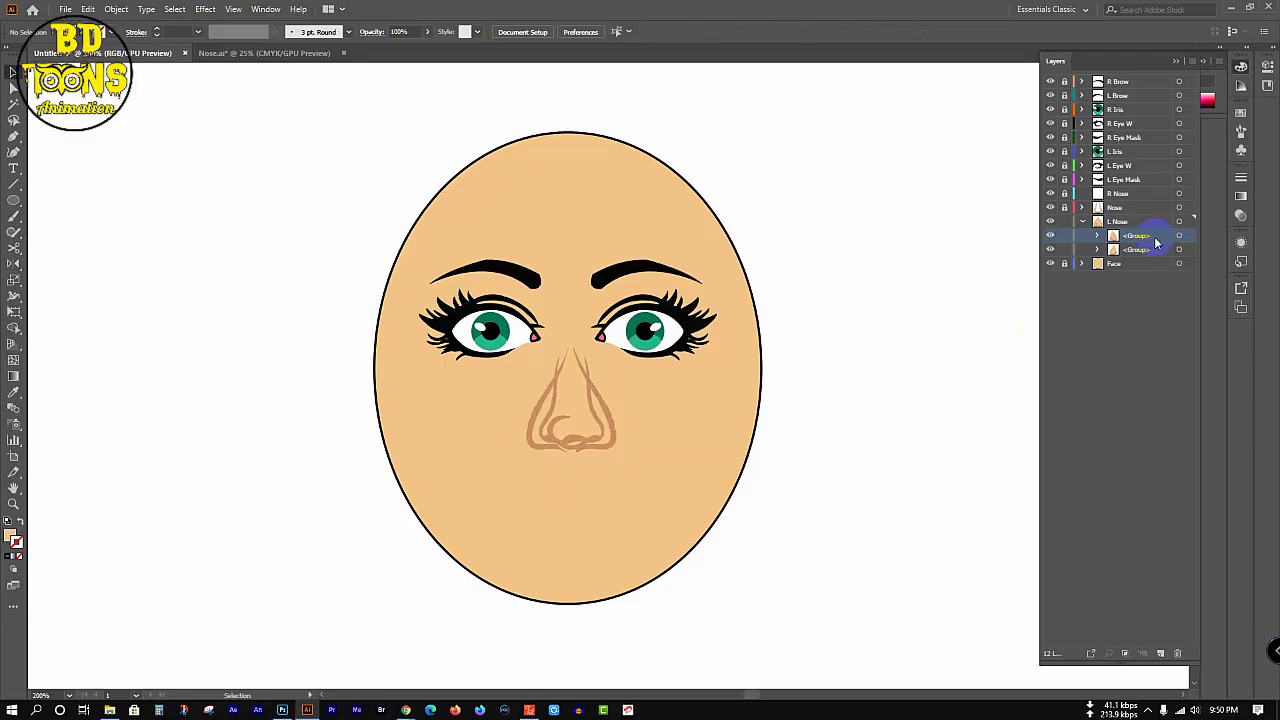
click(1155, 253)
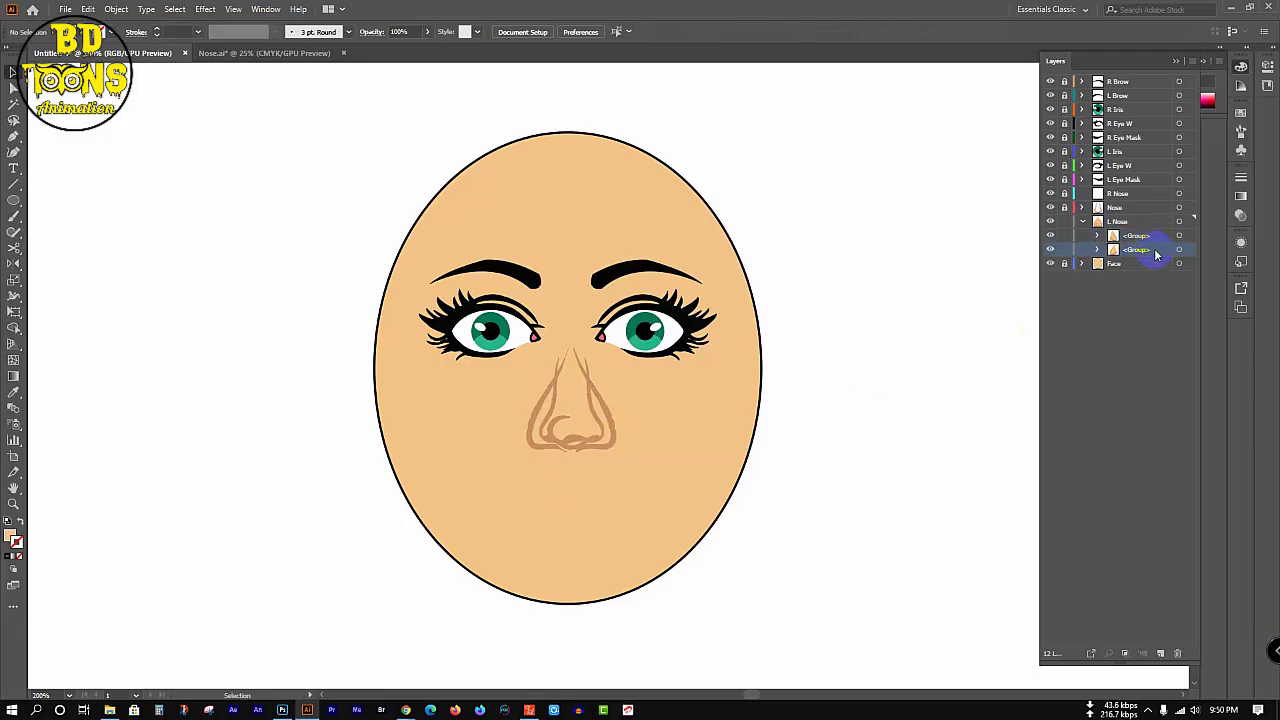
drag(1155, 250, 1138, 194)
click(1064, 194)
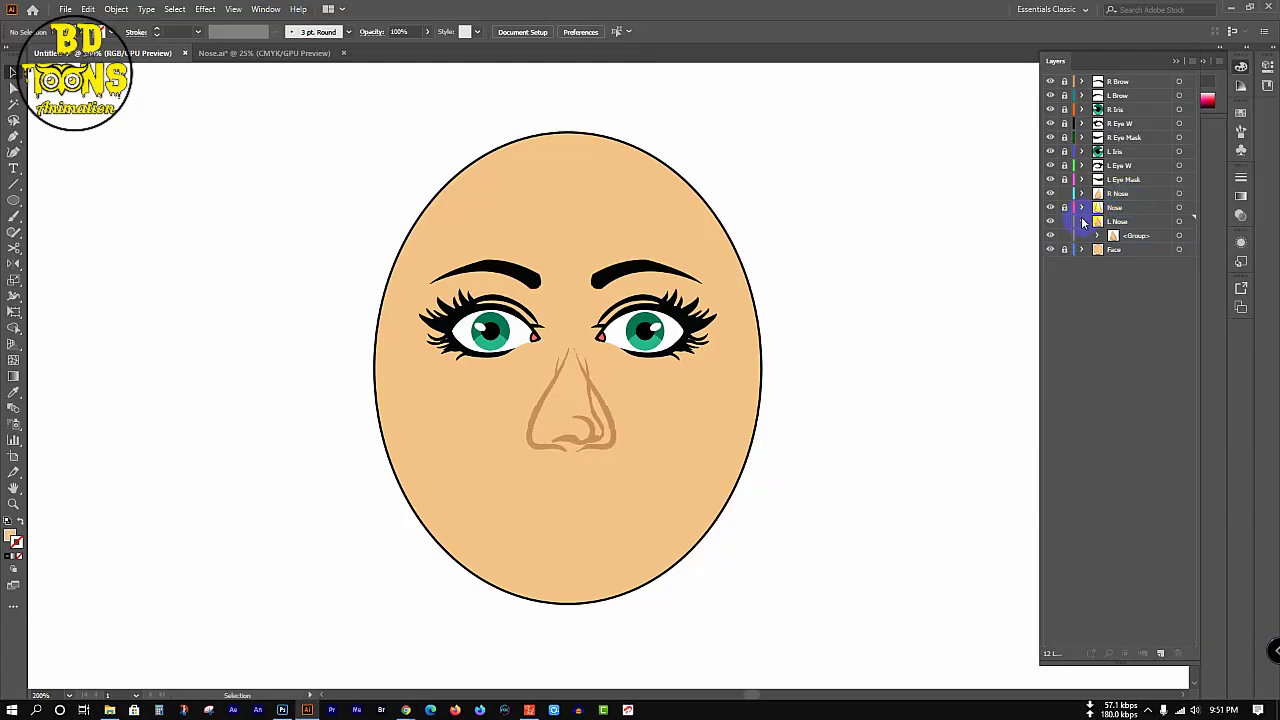
click(1081, 221)
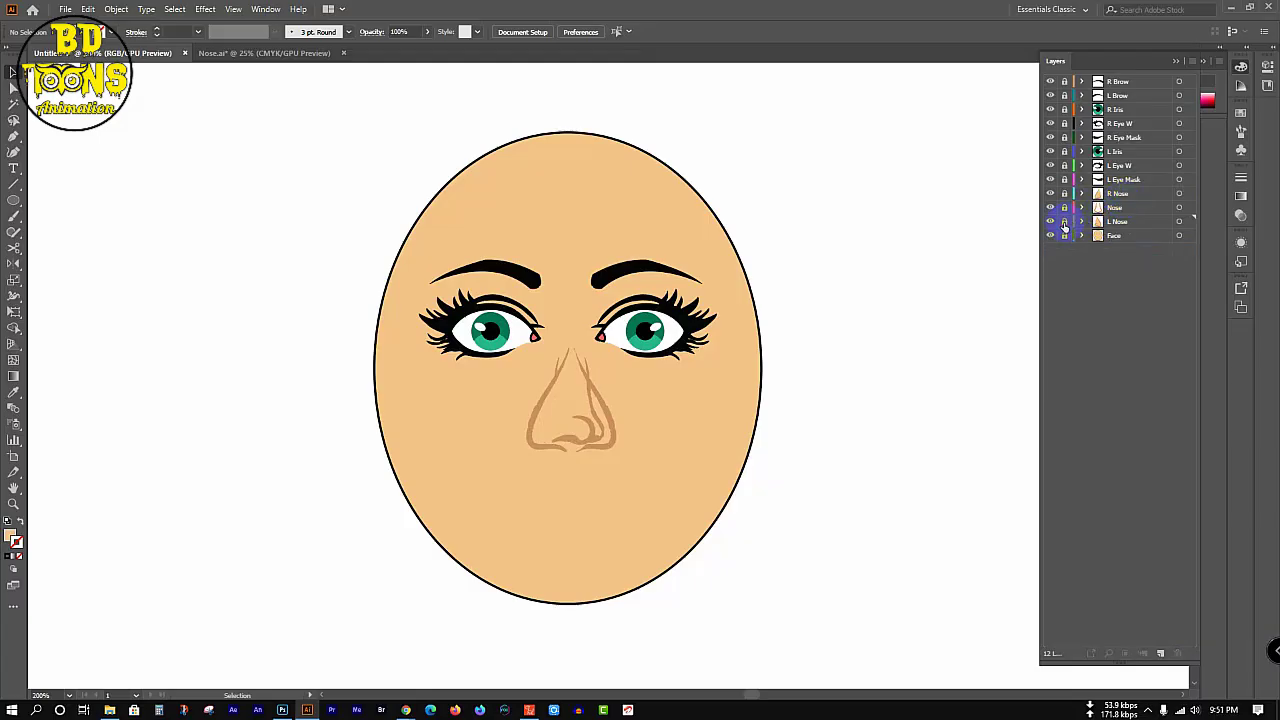
click(1064, 226)
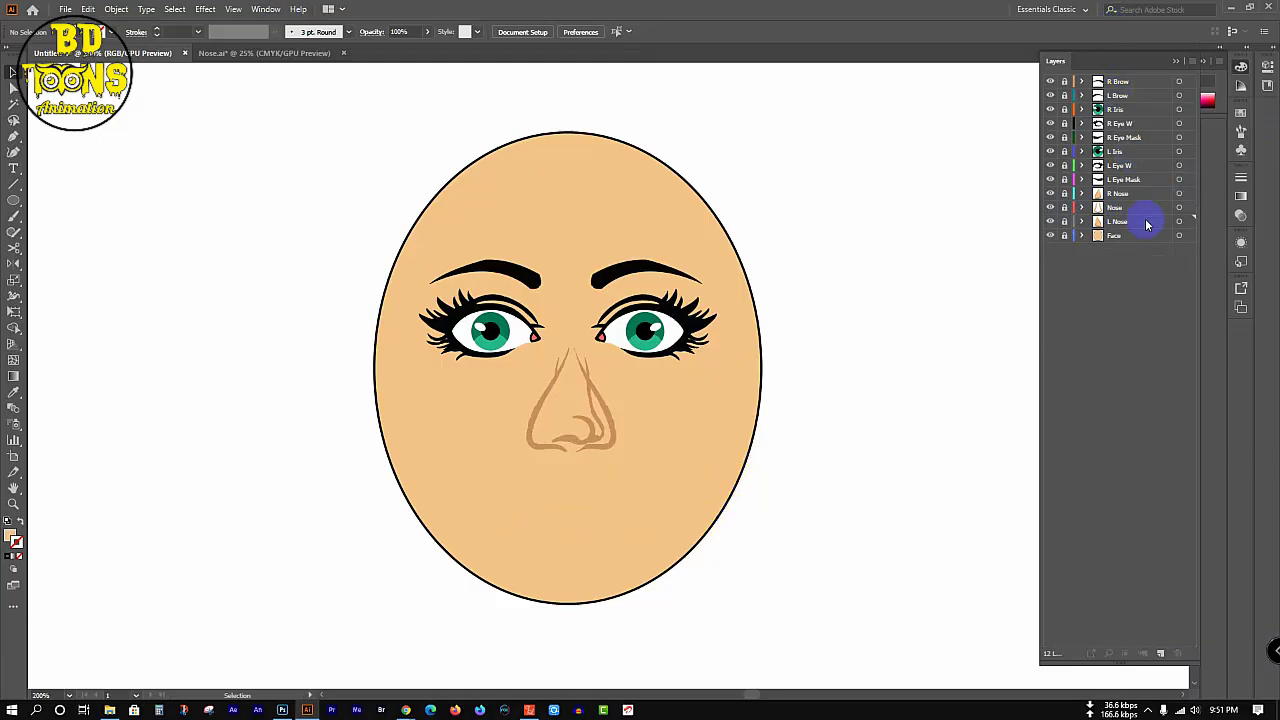
- Add thirteen empty layers above the R Brow layer
click(1152, 81)
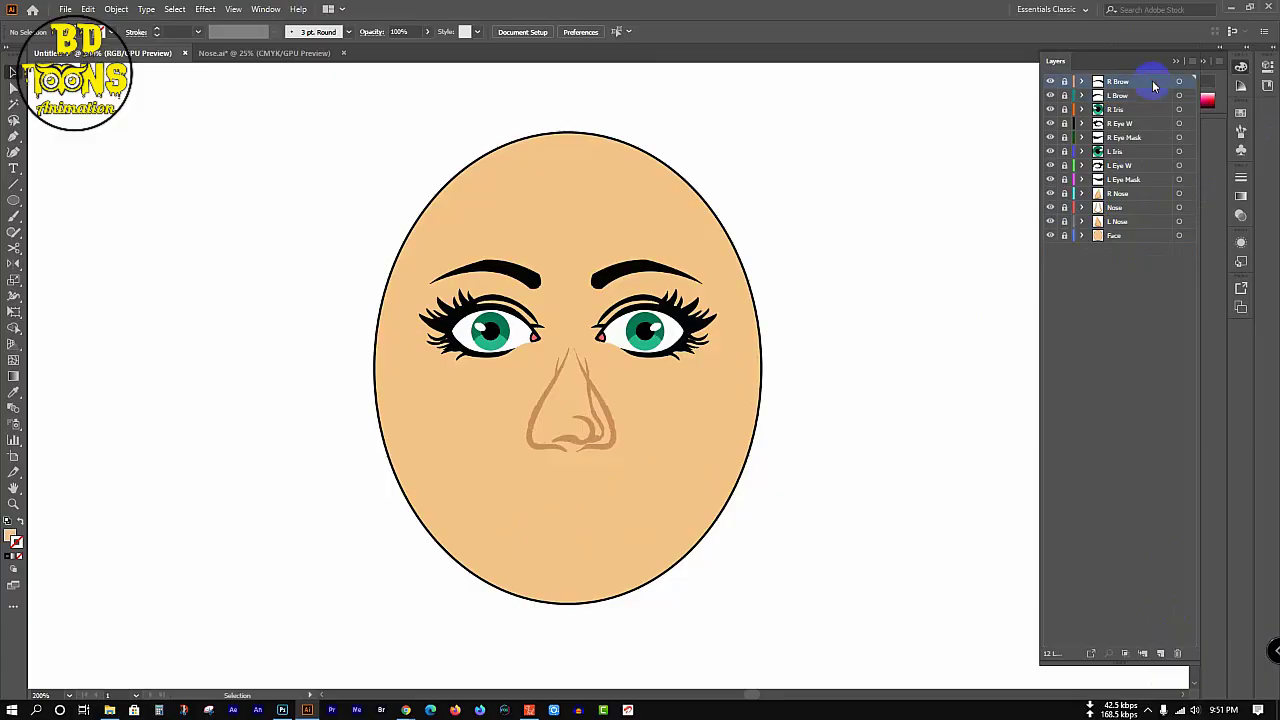
double_click(1162, 655)
triple_click(1162, 655)
triple_click(1162, 655)
triple_click(1162, 655)
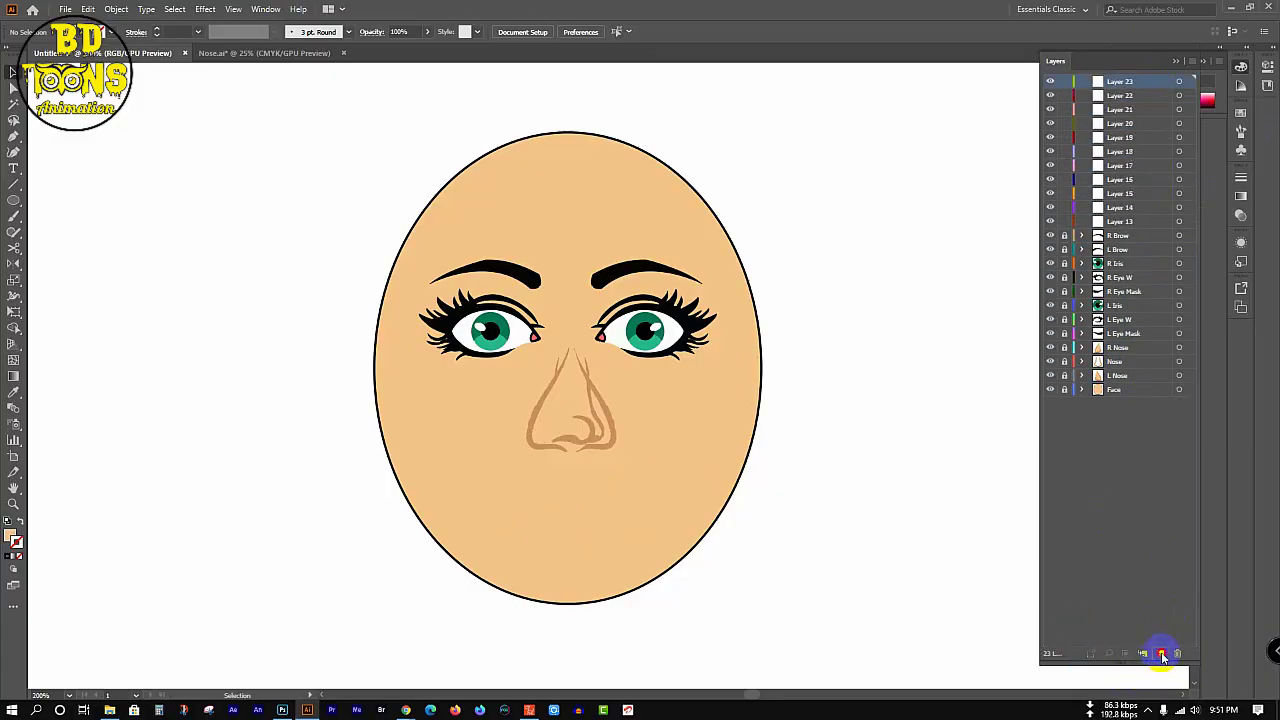
double_click(1162, 655)
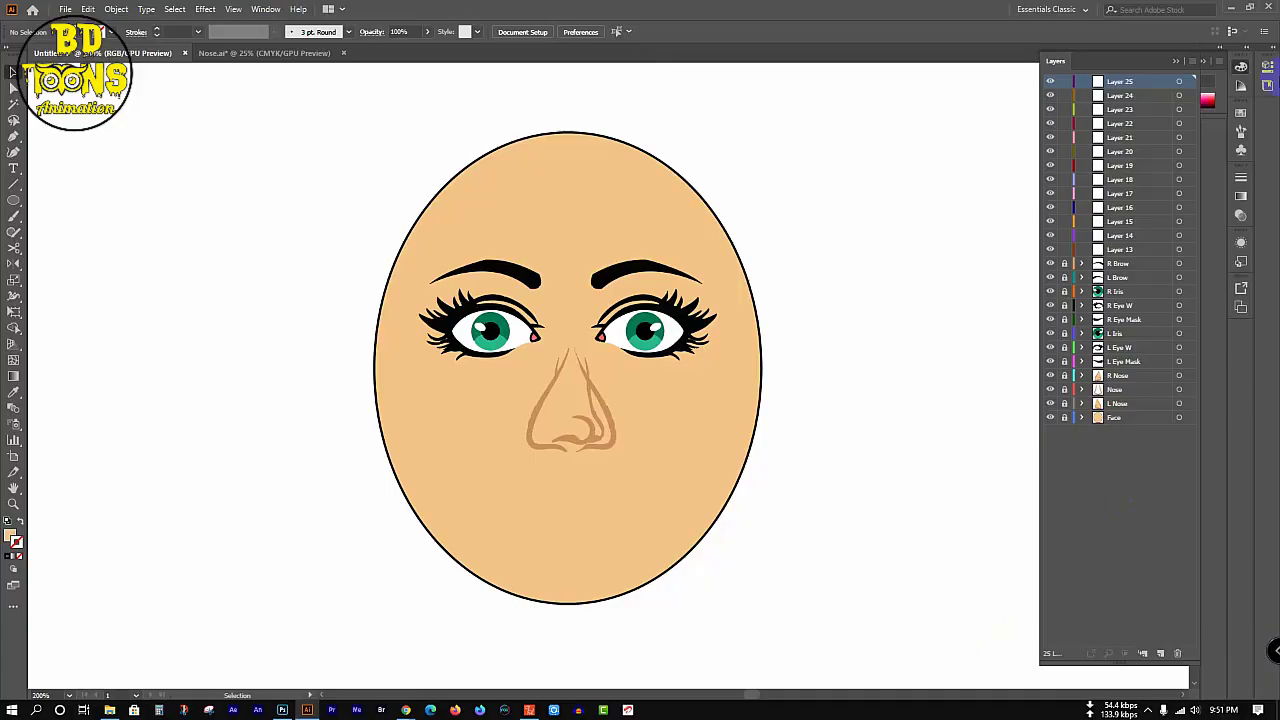
- Switch to File Explorer and open Install Drive (D:) in a new window
click(1230, 8)
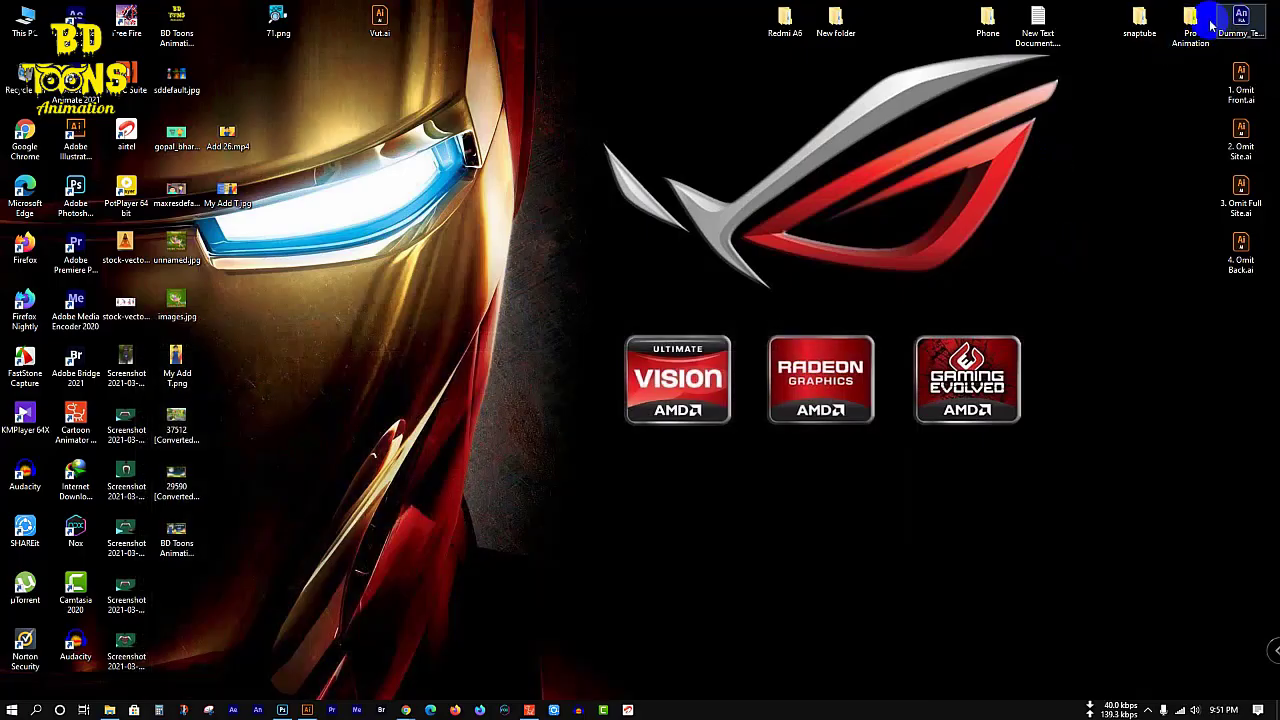
click(110, 710)
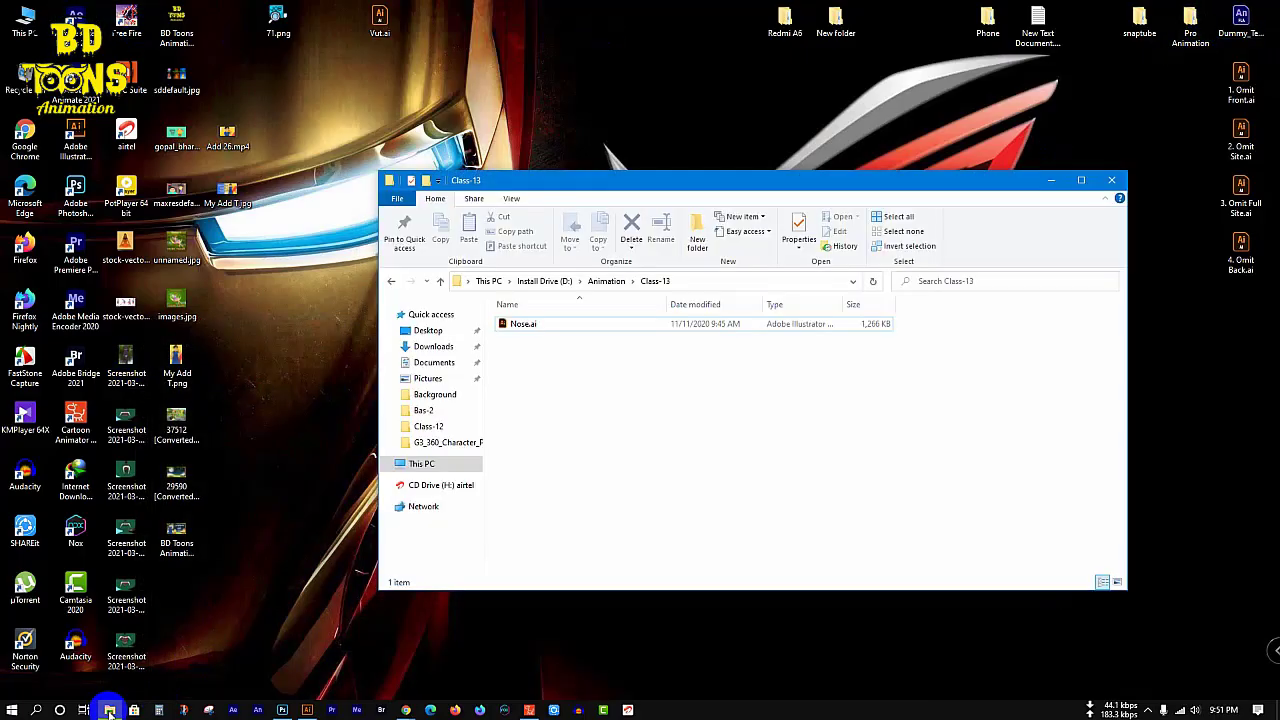
click(395, 281)
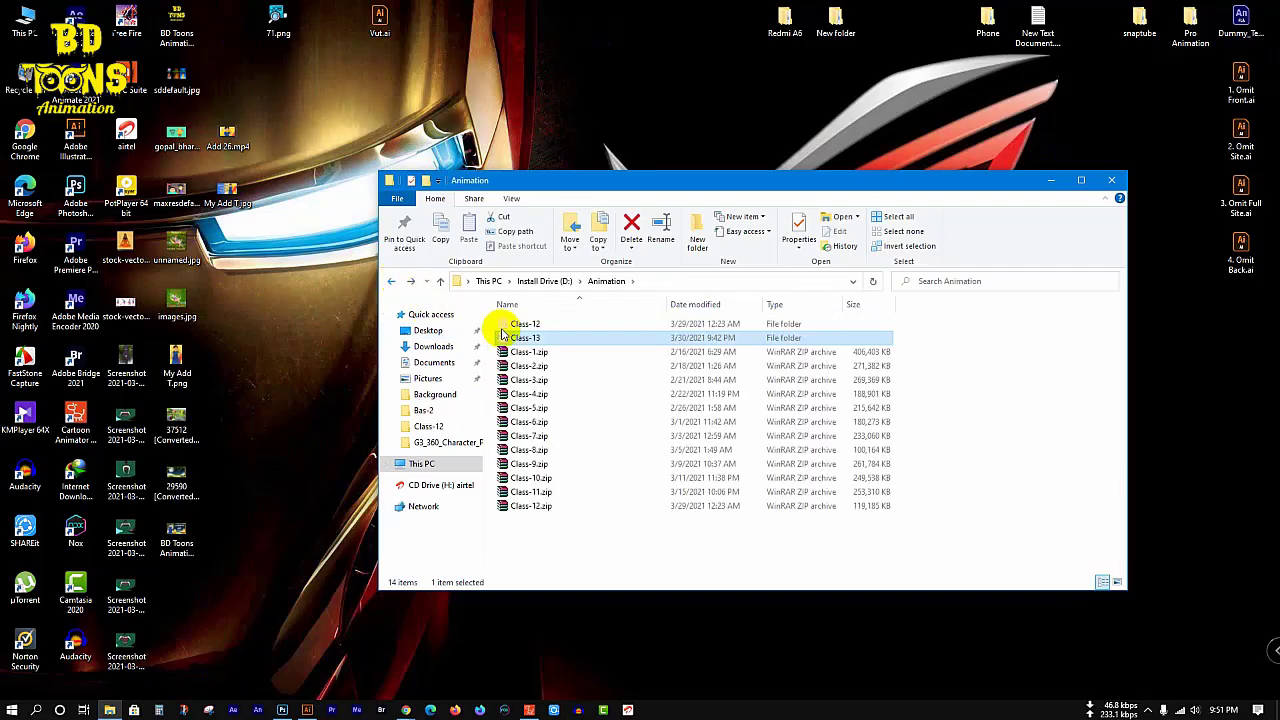
double_click(22, 17)
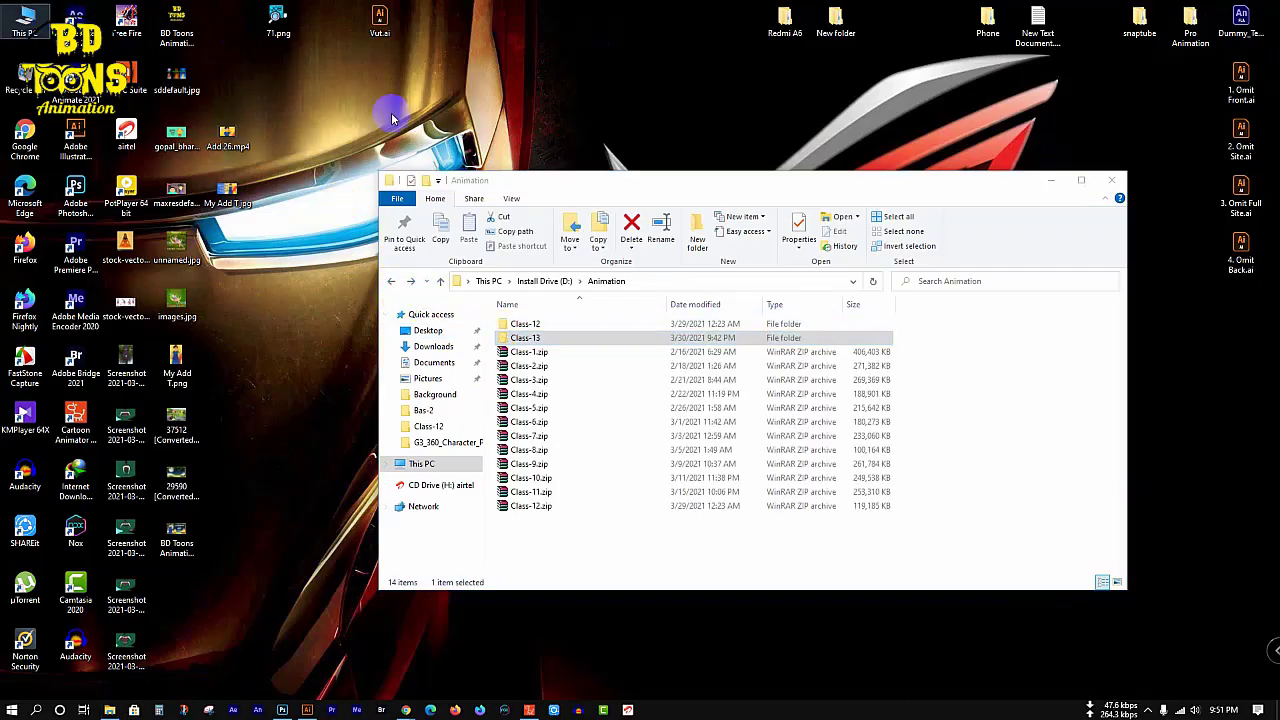
double_click(715, 435)
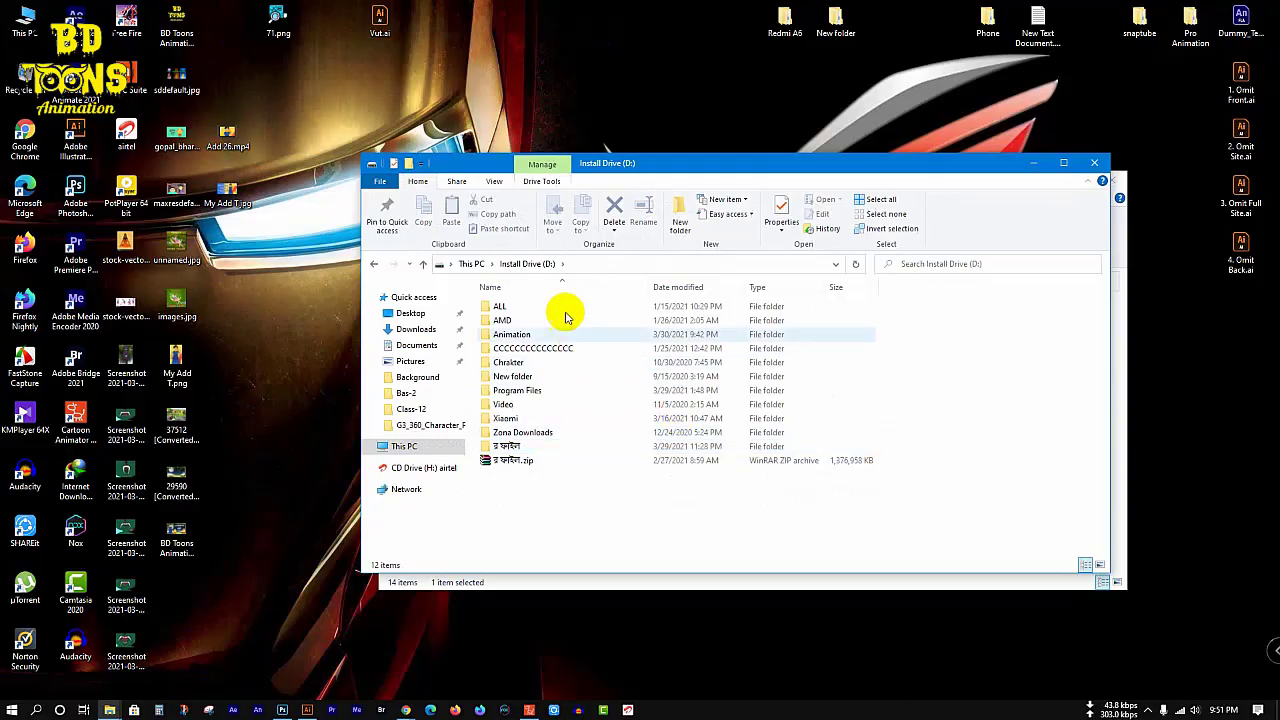
click(557, 321)
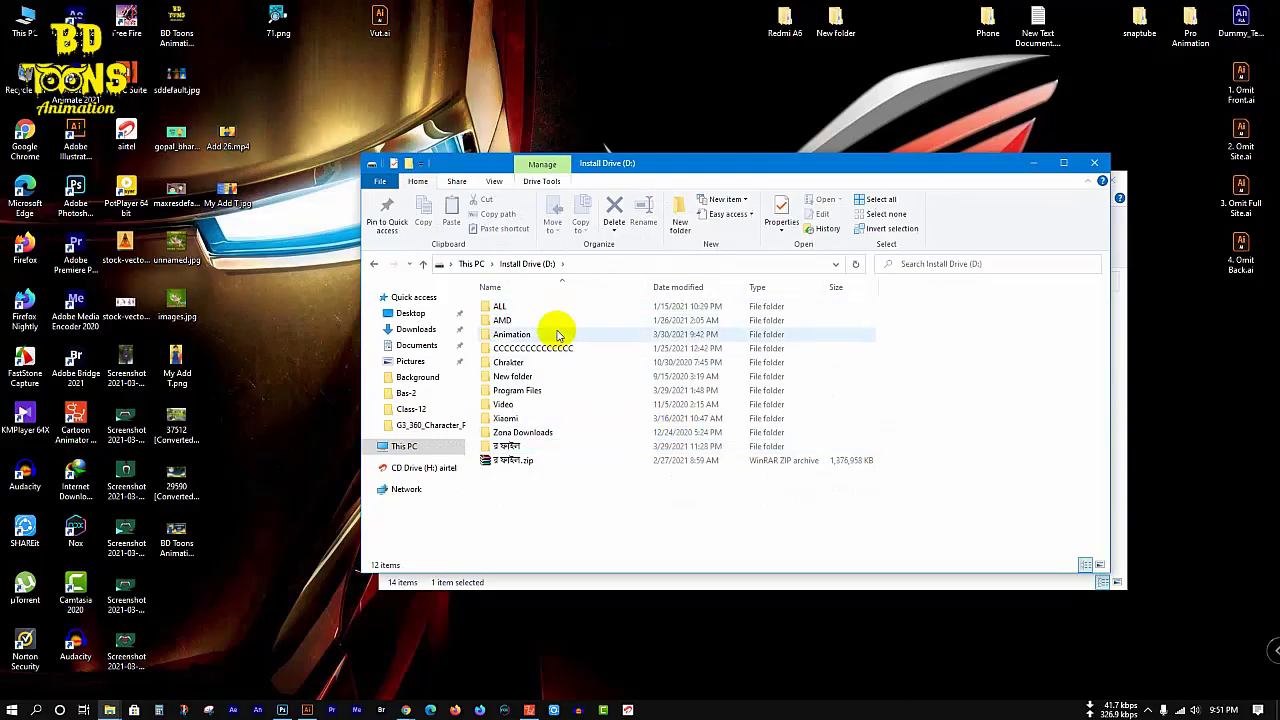
double_click(556, 334)
key(BackSpace)
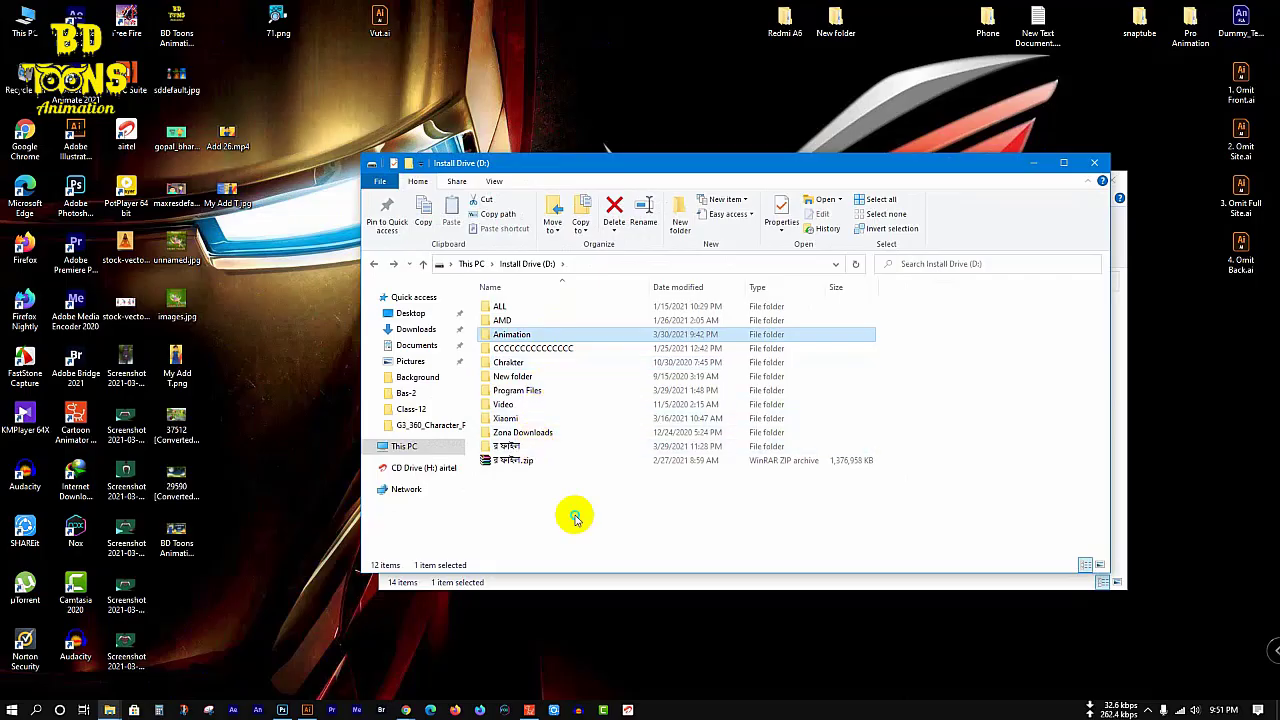
right_click(575, 556)
click(634, 372)
double_click(523, 334)
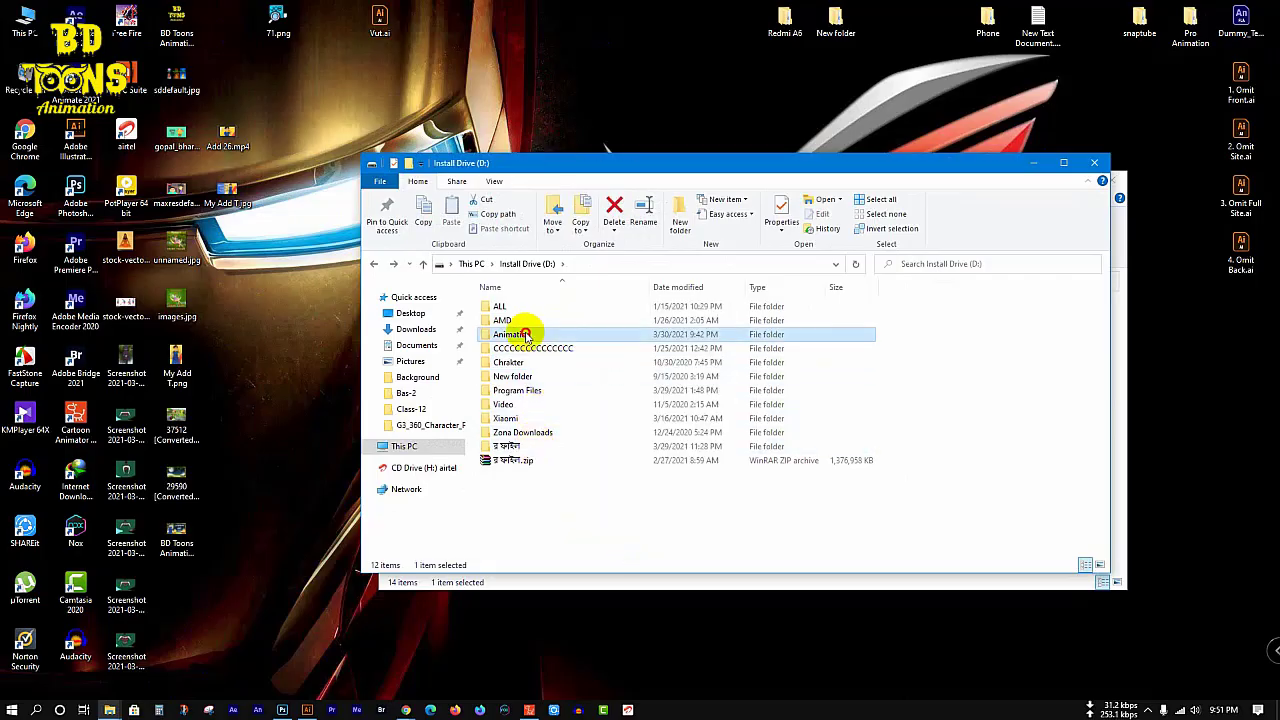
key(BackSpace)
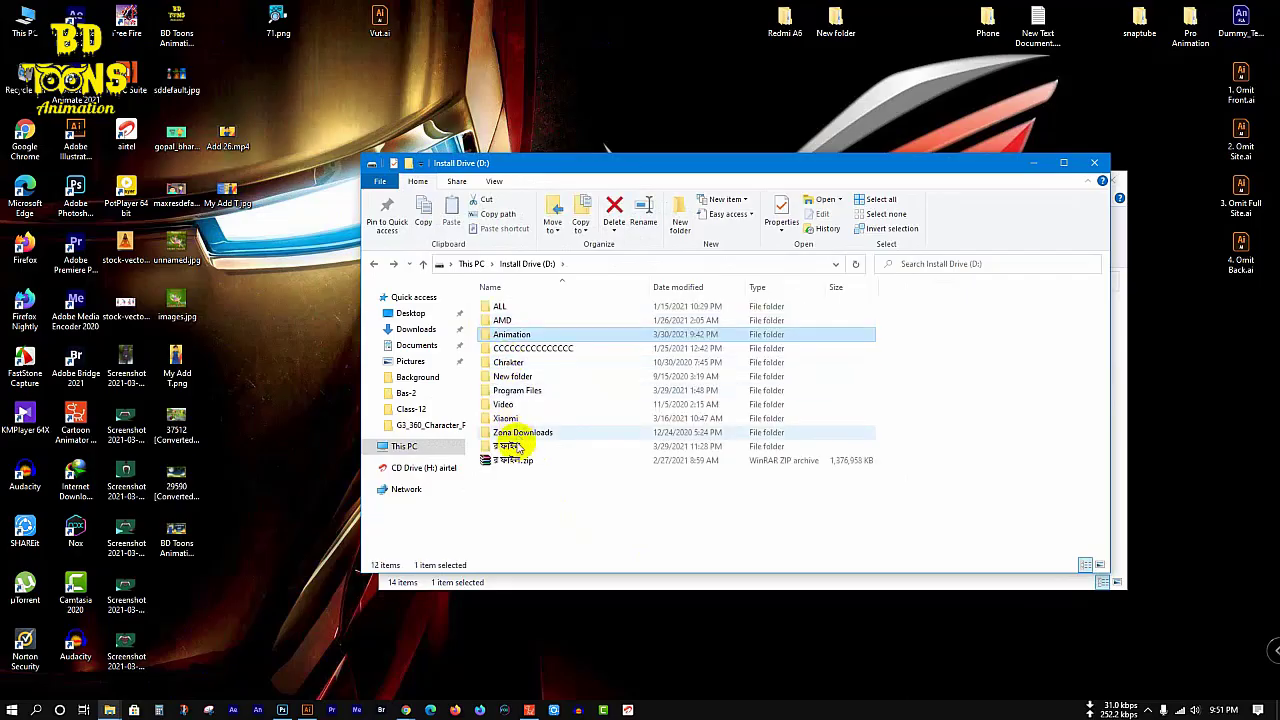
- Open the Femele Leep folder inside র ফাইল > ঠোঁট on Install Drive (D:)
double_click(512, 446)
scroll(520, 446, down, 3)
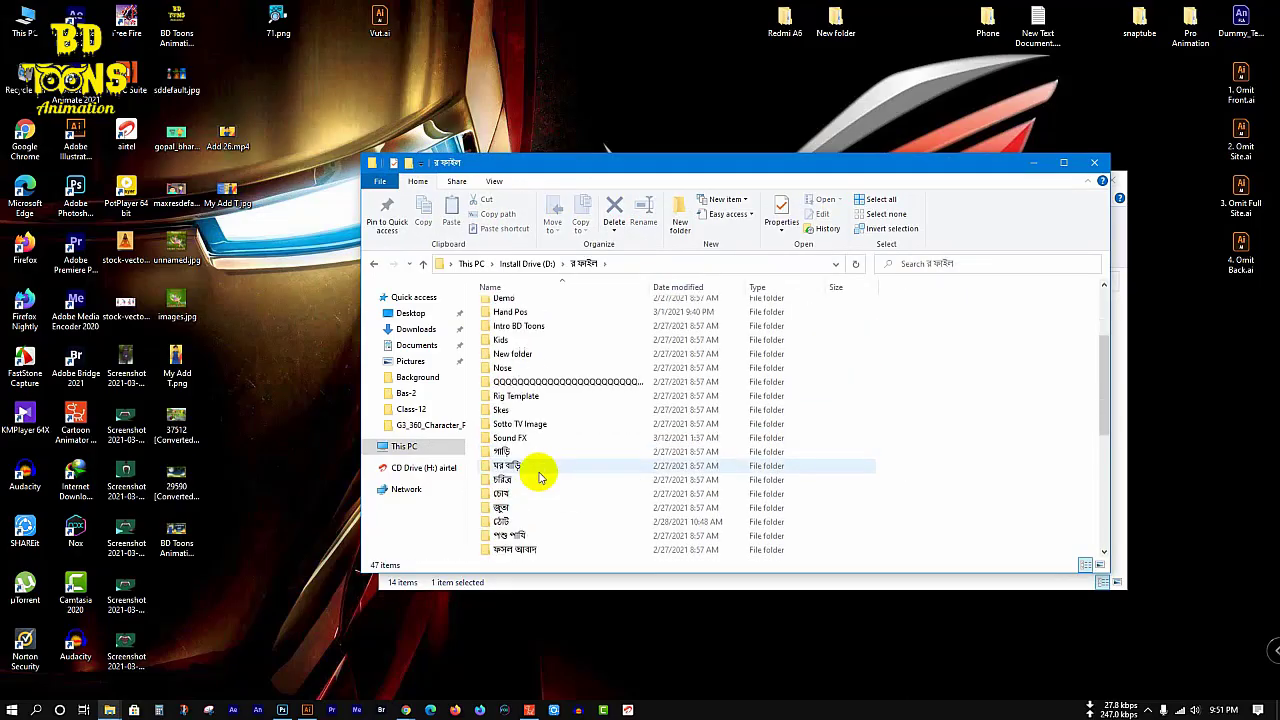
double_click(518, 521)
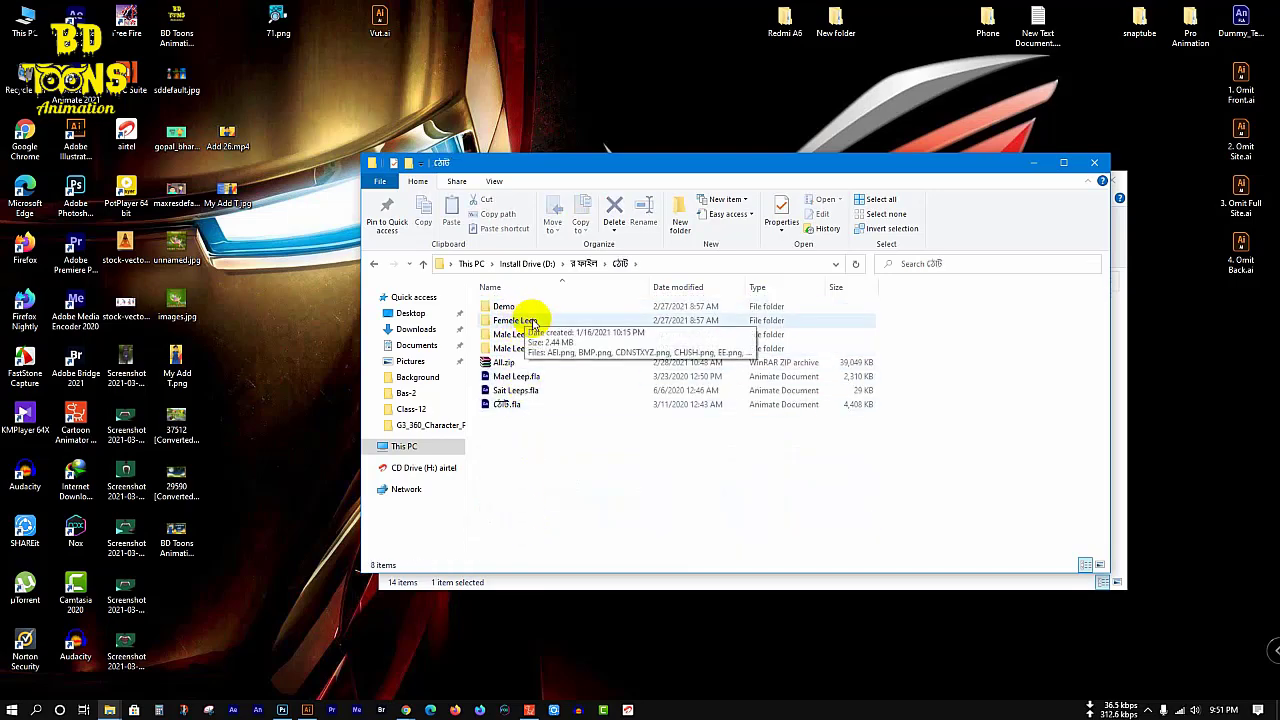
double_click(531, 322)
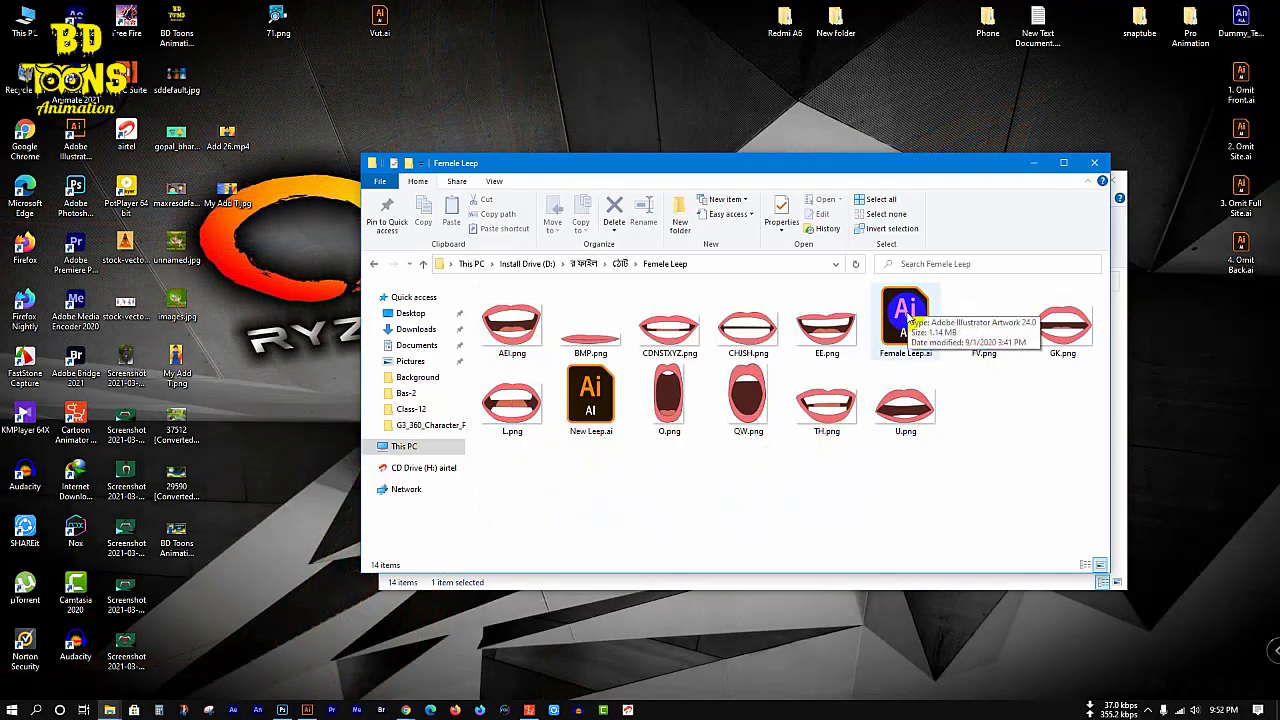
- Open Female Leep.ai in Illustrator, ignoring all missing linked files, and return to the Femele Leep folder
click(907, 318)
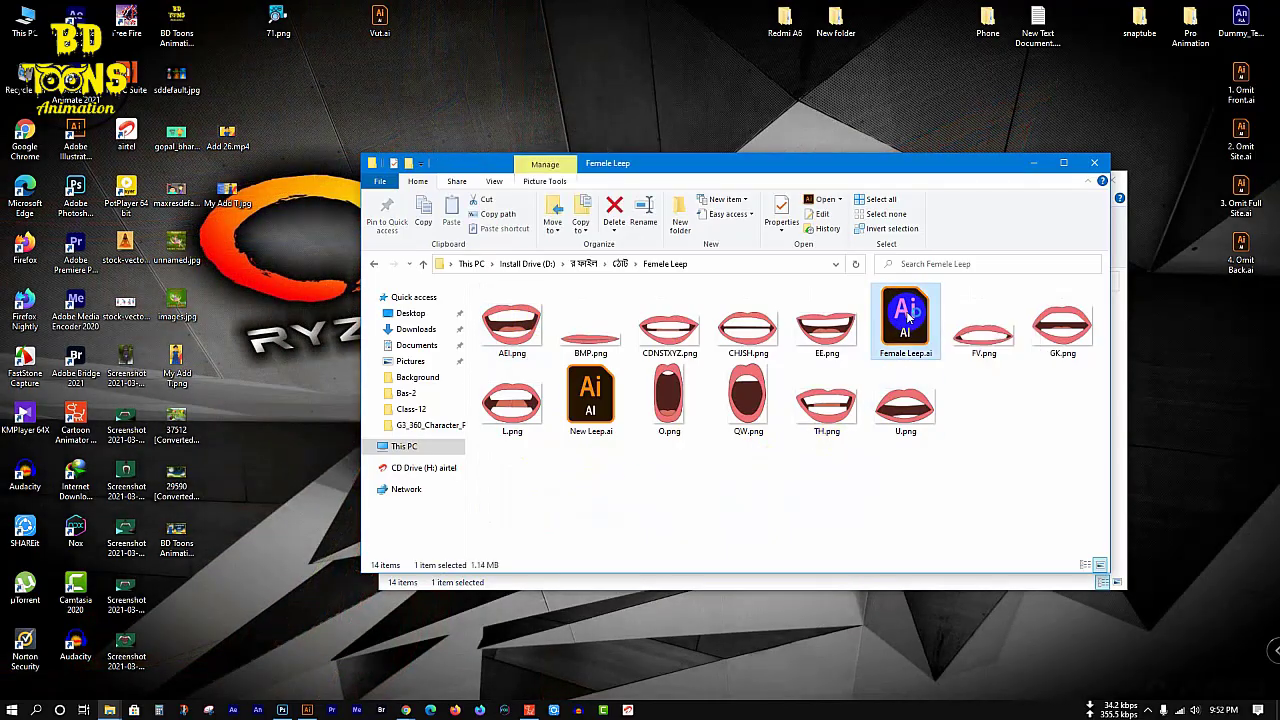
double_click(907, 318)
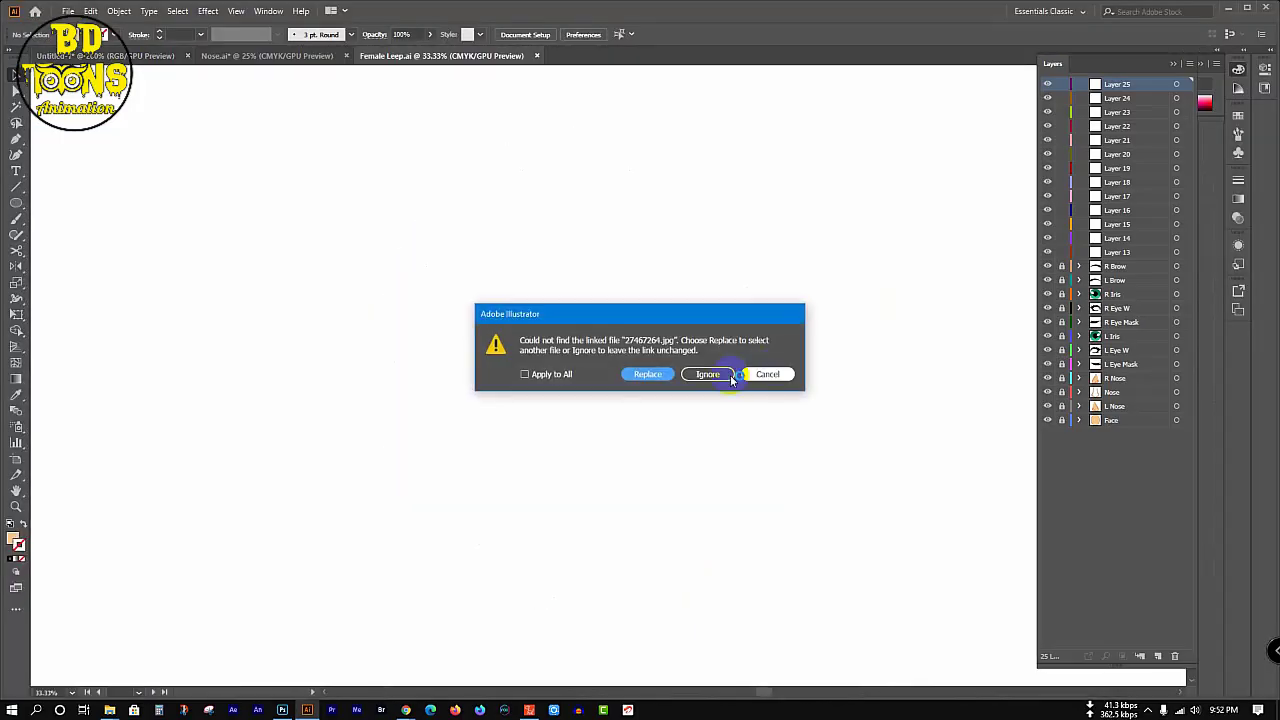
click(525, 374)
click(708, 374)
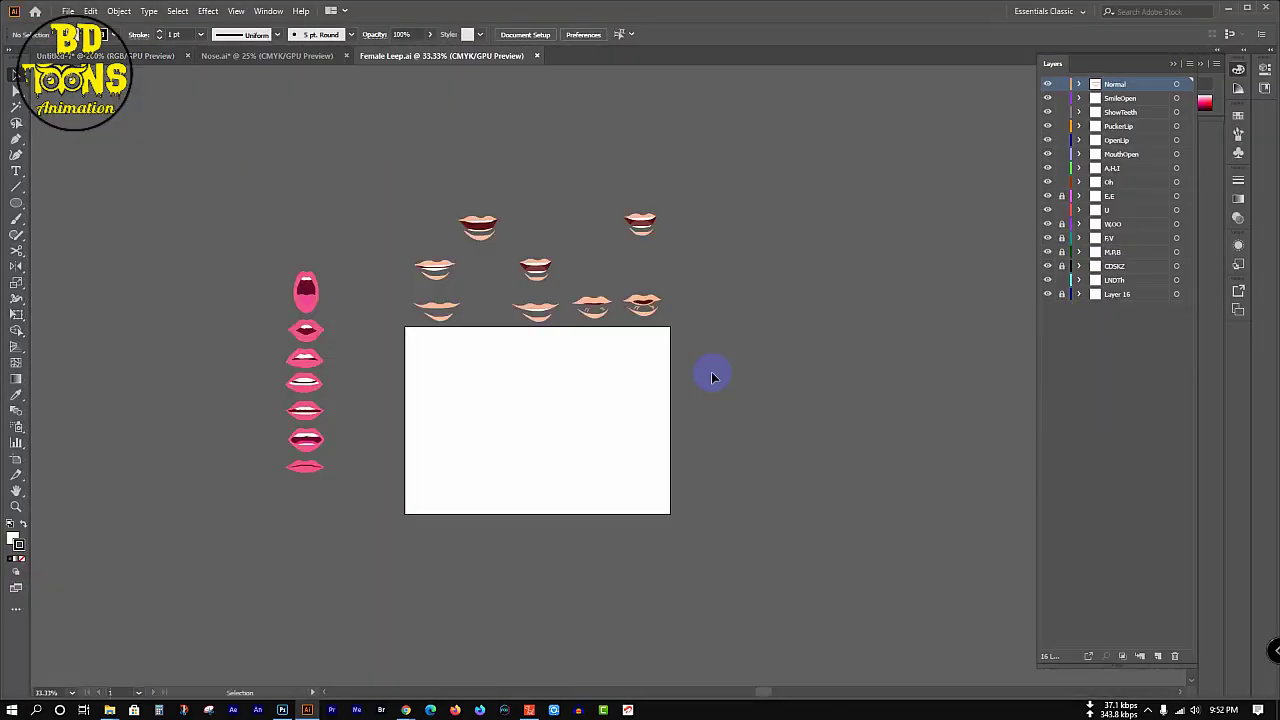
click(1227, 10)
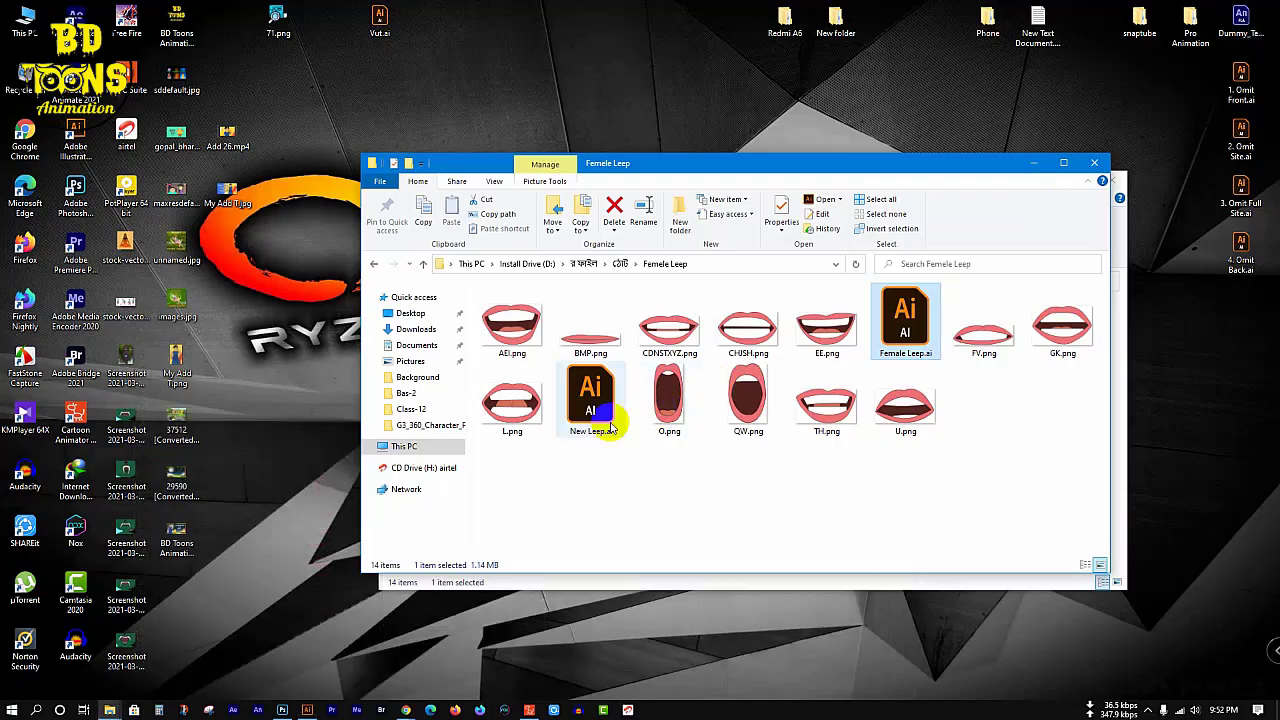
- Open New Leep.ai in Illustrator, then close Nose.ai without saving and close Female Leep.ai
double_click(592, 400)
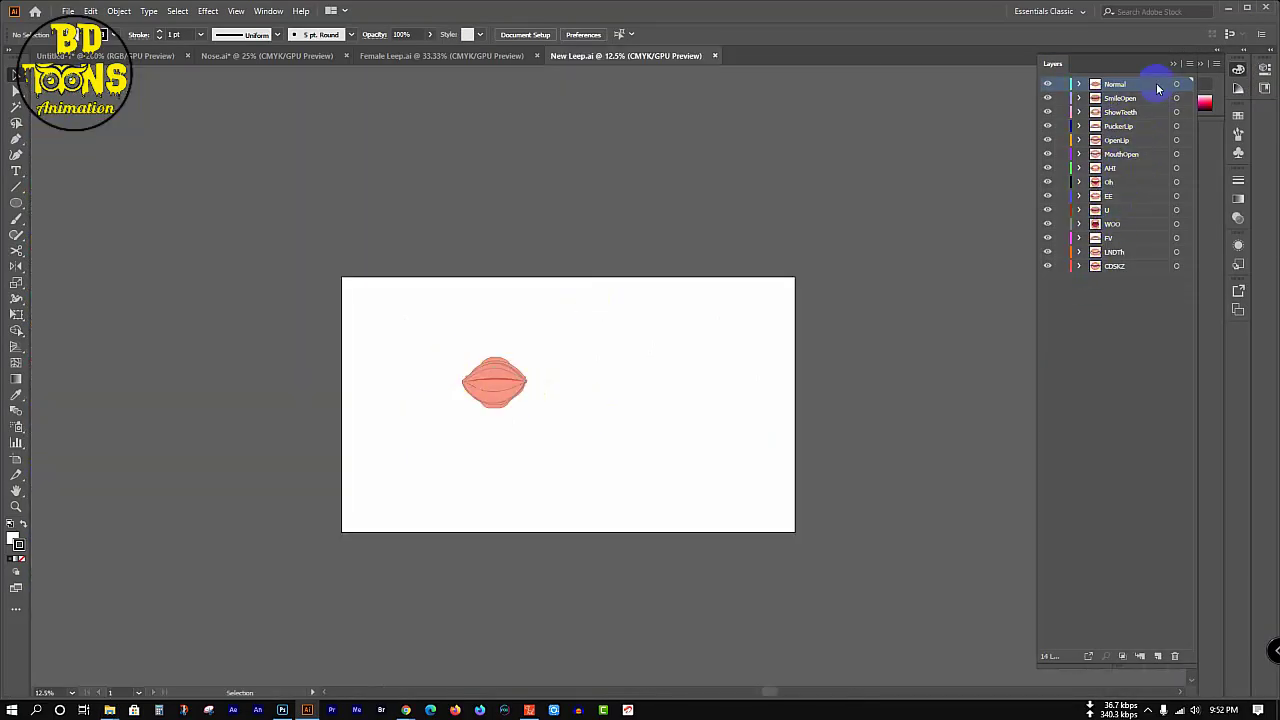
double_click(1116, 85)
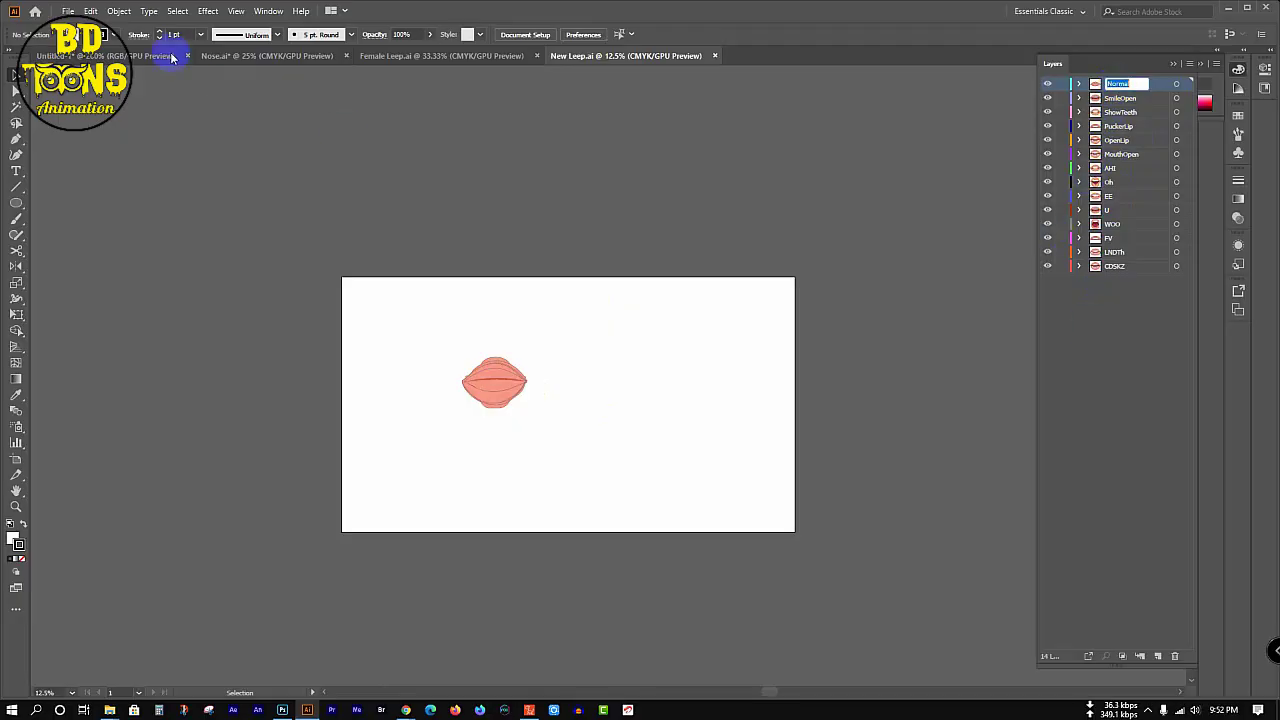
click(347, 56)
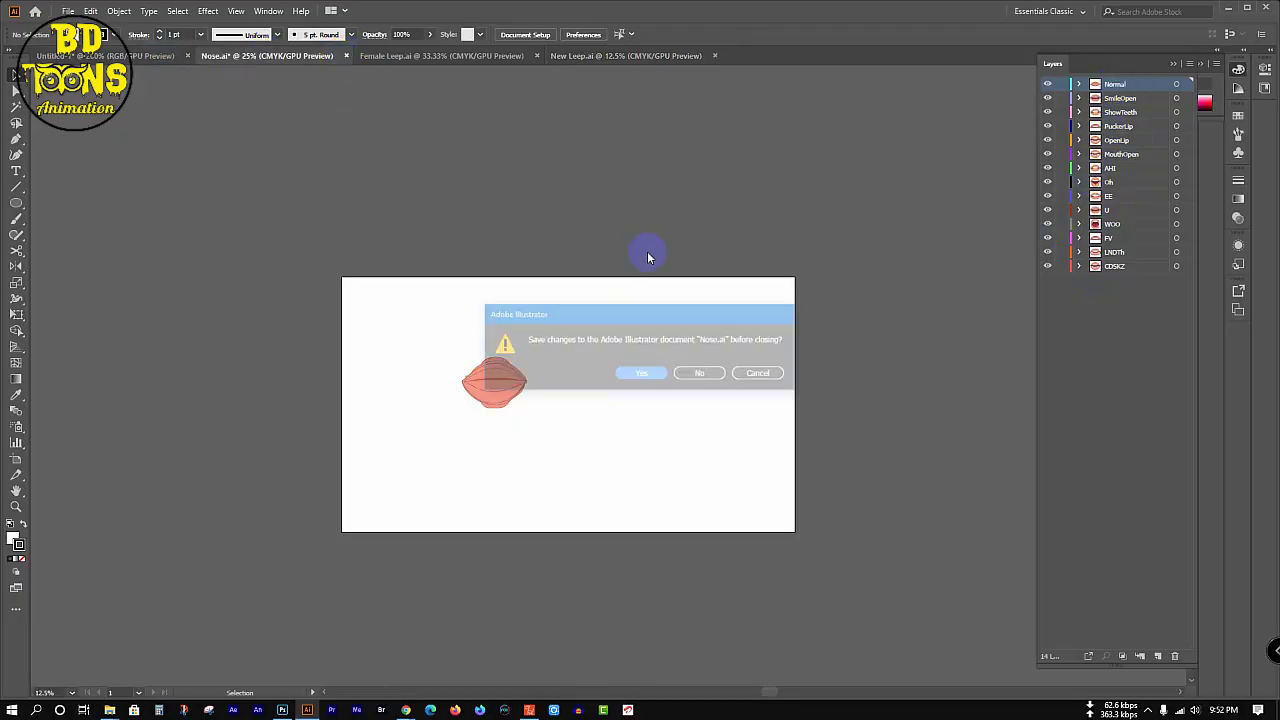
click(698, 374)
click(377, 57)
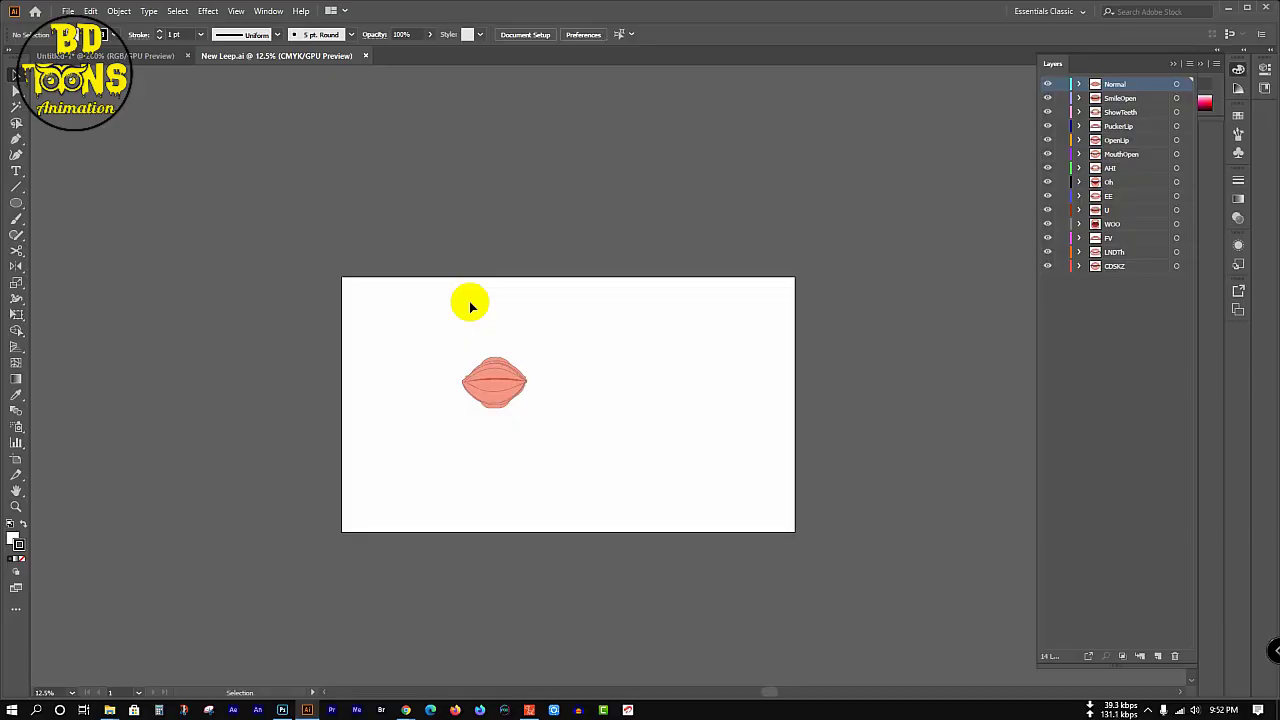
- Copy the Normal layer name from New Leep.ai and rename Layer 25 in the face document as Normal
double_click(1115, 84)
click(150, 55)
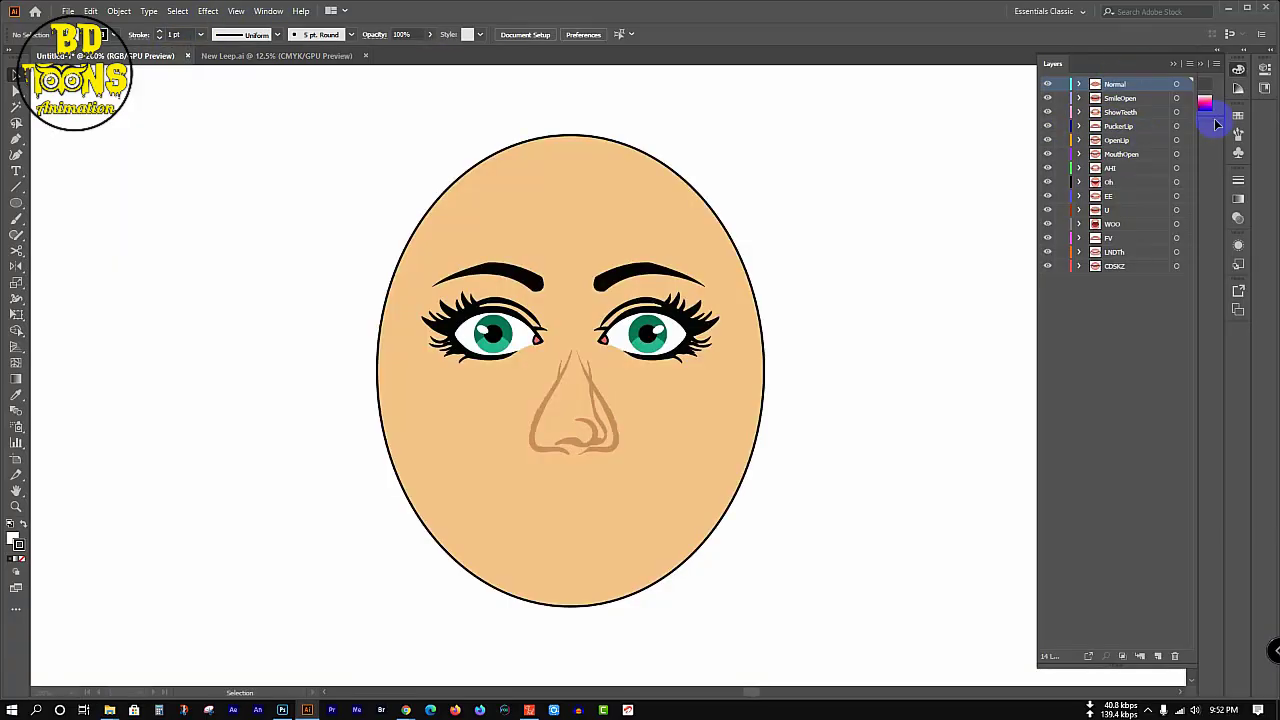
double_click(1108, 90)
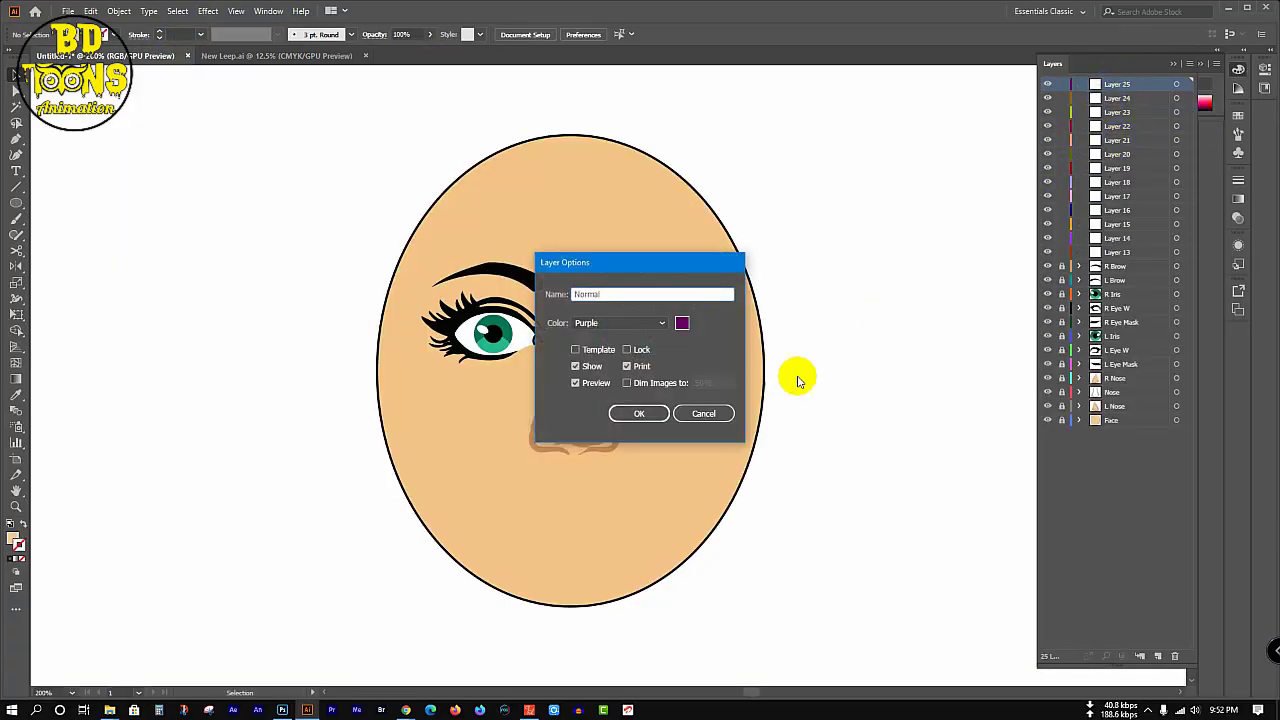
click(705, 412)
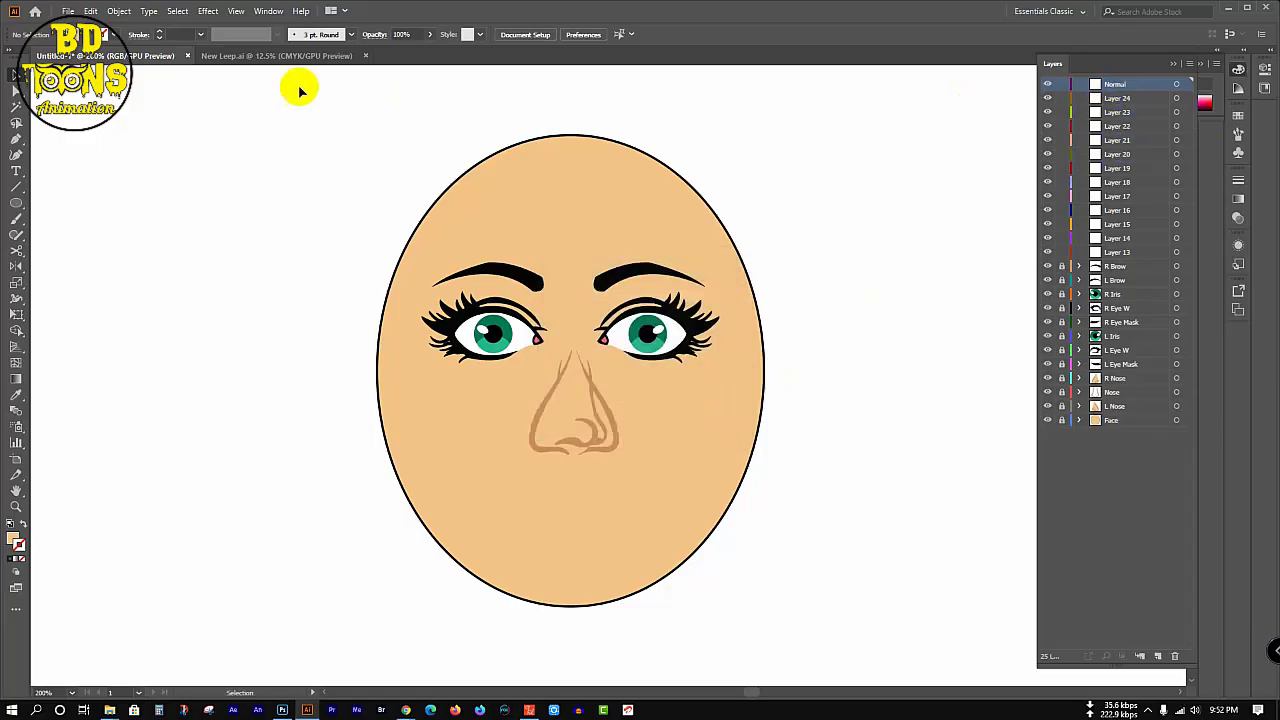
- Rename Layer 24 in the face document as SmileOpen, copying the matching layer name from New Leep.ai
click(282, 55)
click(1118, 98)
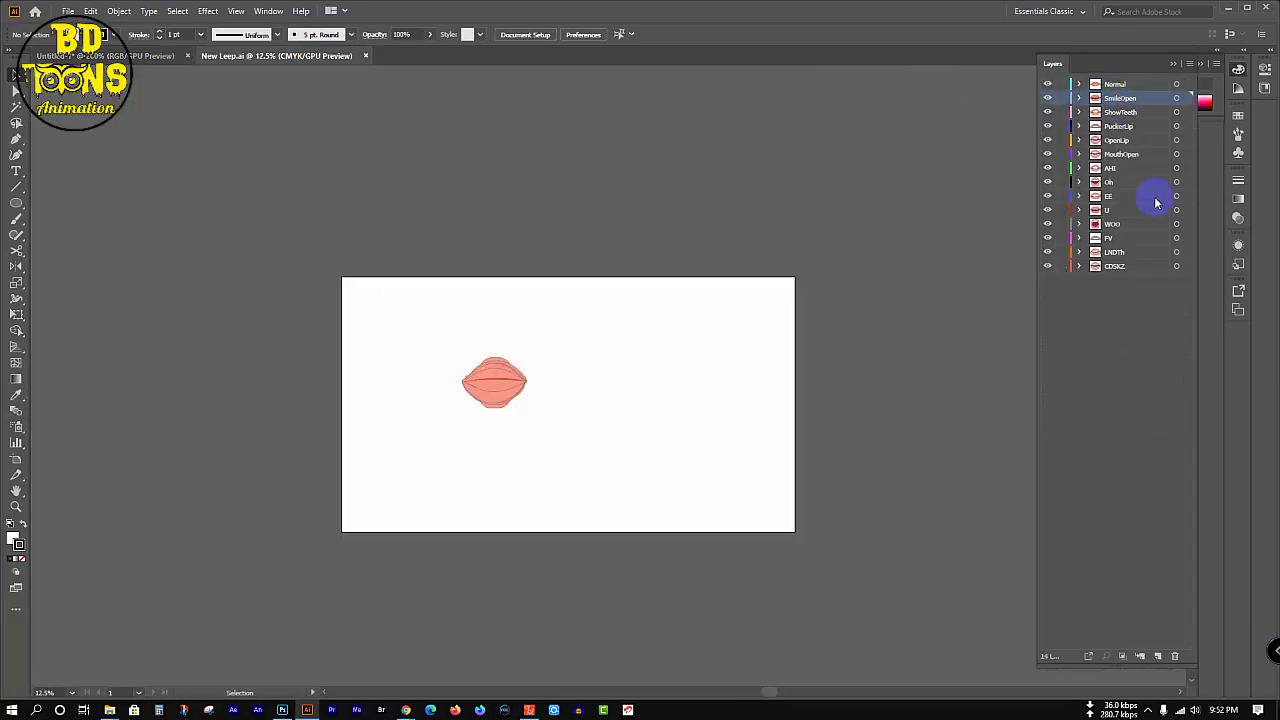
click(176, 56)
double_click(1120, 98)
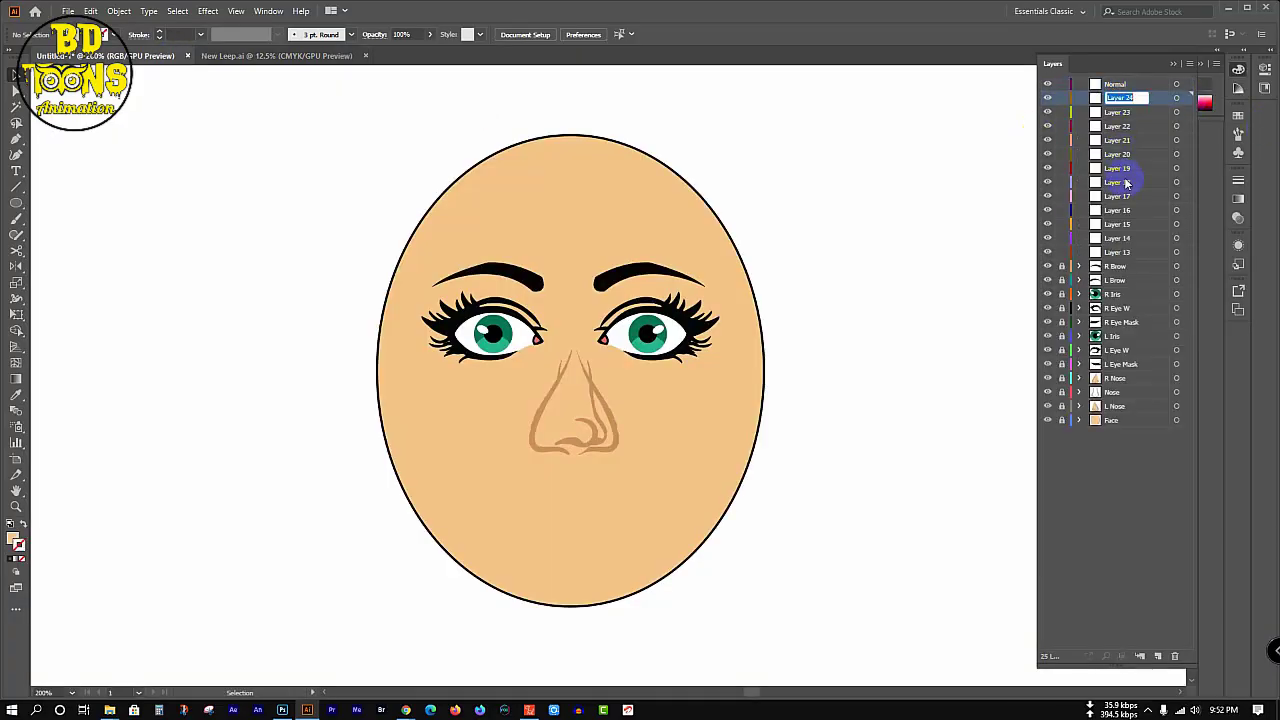
key(Return)
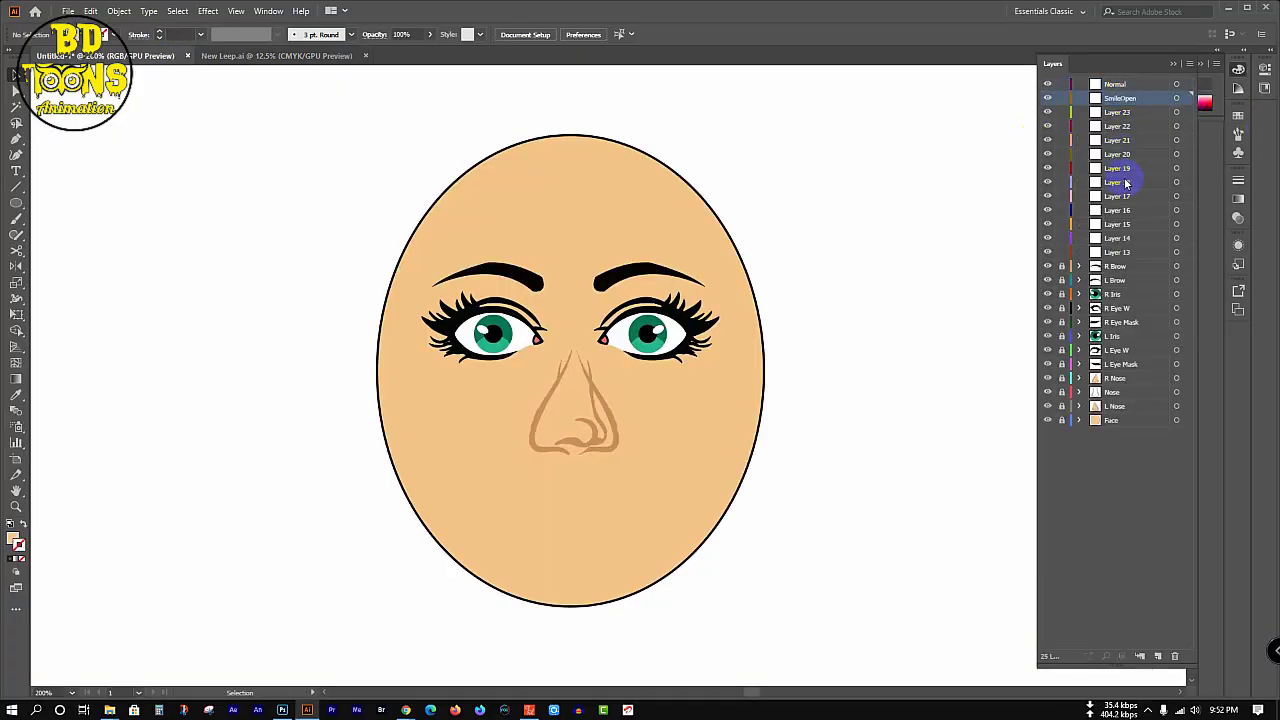
- Copy the ShowTeeth layer name from New Leep.ai and give it to Layer 23 in the face document
click(275, 56)
double_click(1121, 112)
key(ctrl+c)
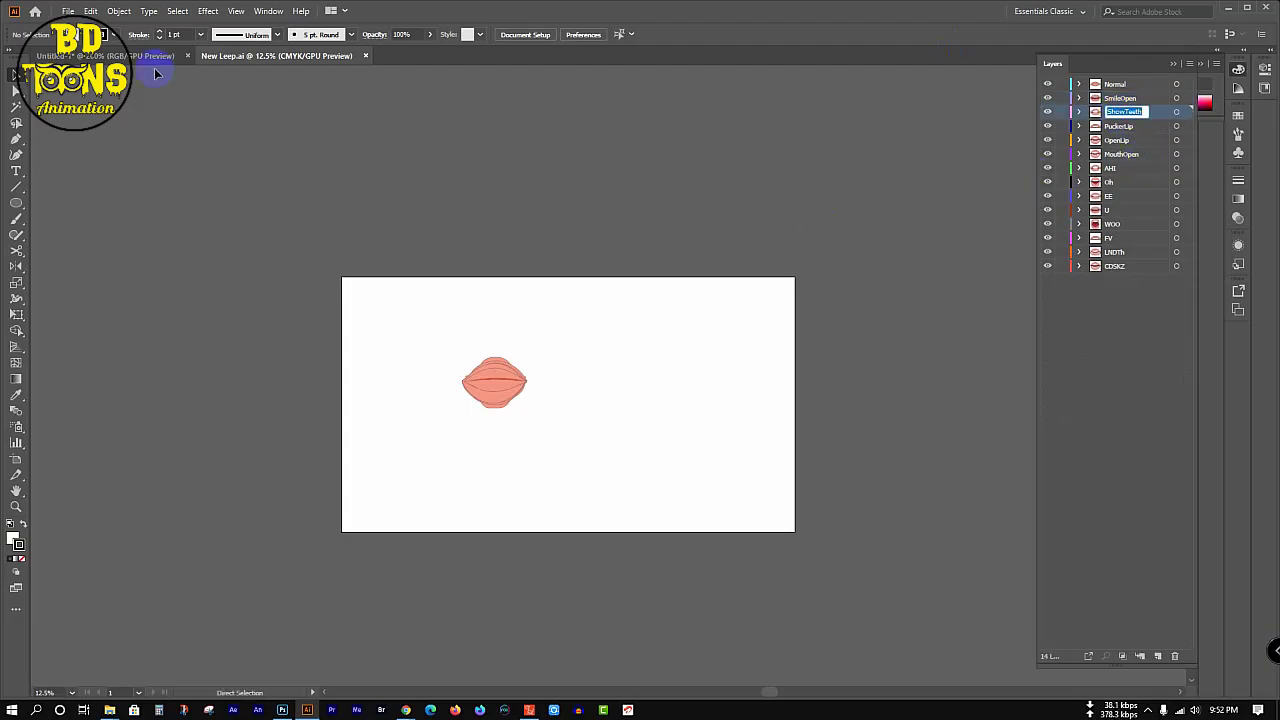
click(79, 56)
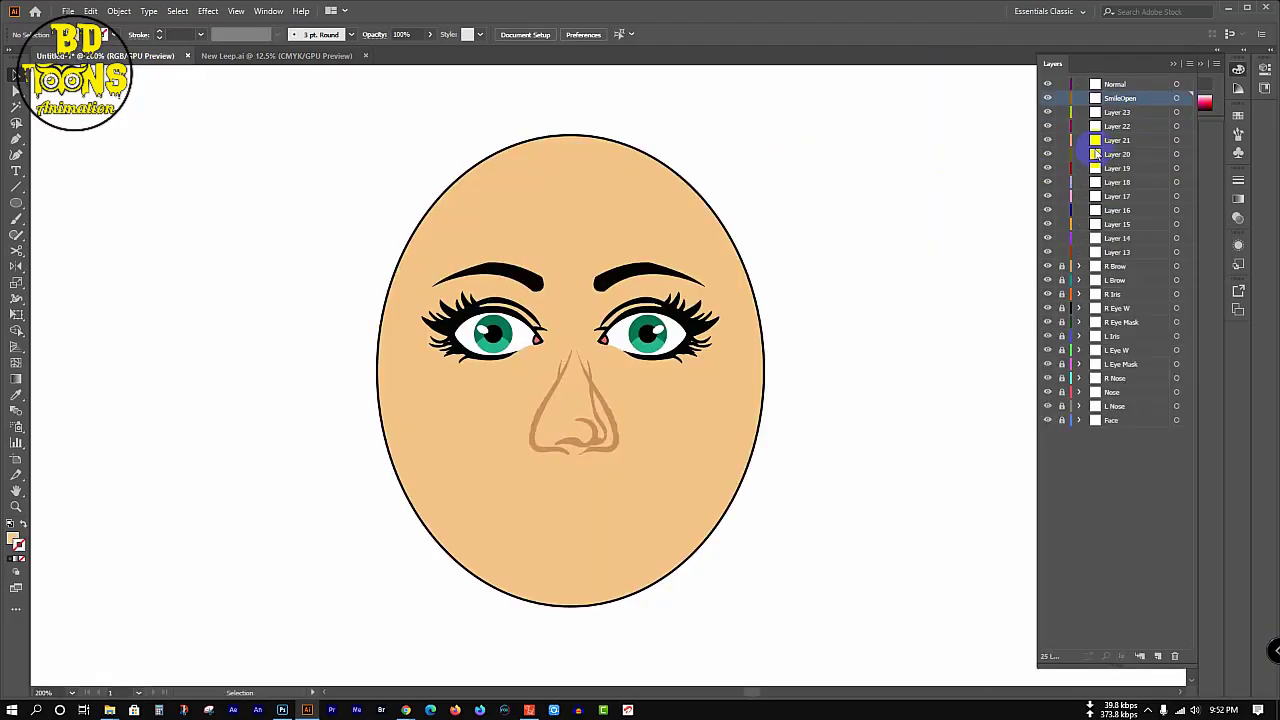
double_click(1150, 112)
key(ctrl+v)
key(Return)
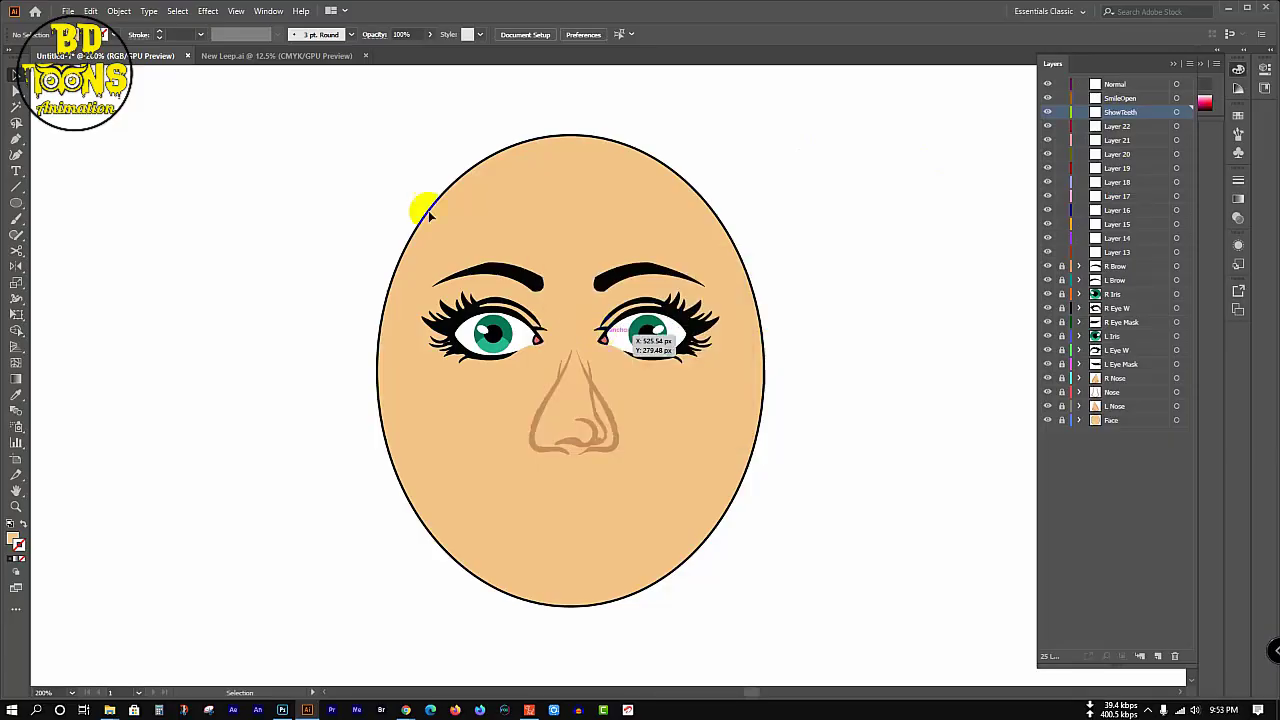
- Rename Layer 22 in the face document as PuckerLip, matching New Leep.ai, and delete the stray PuckerLip text from the artboard
click(274, 56)
key(Return)
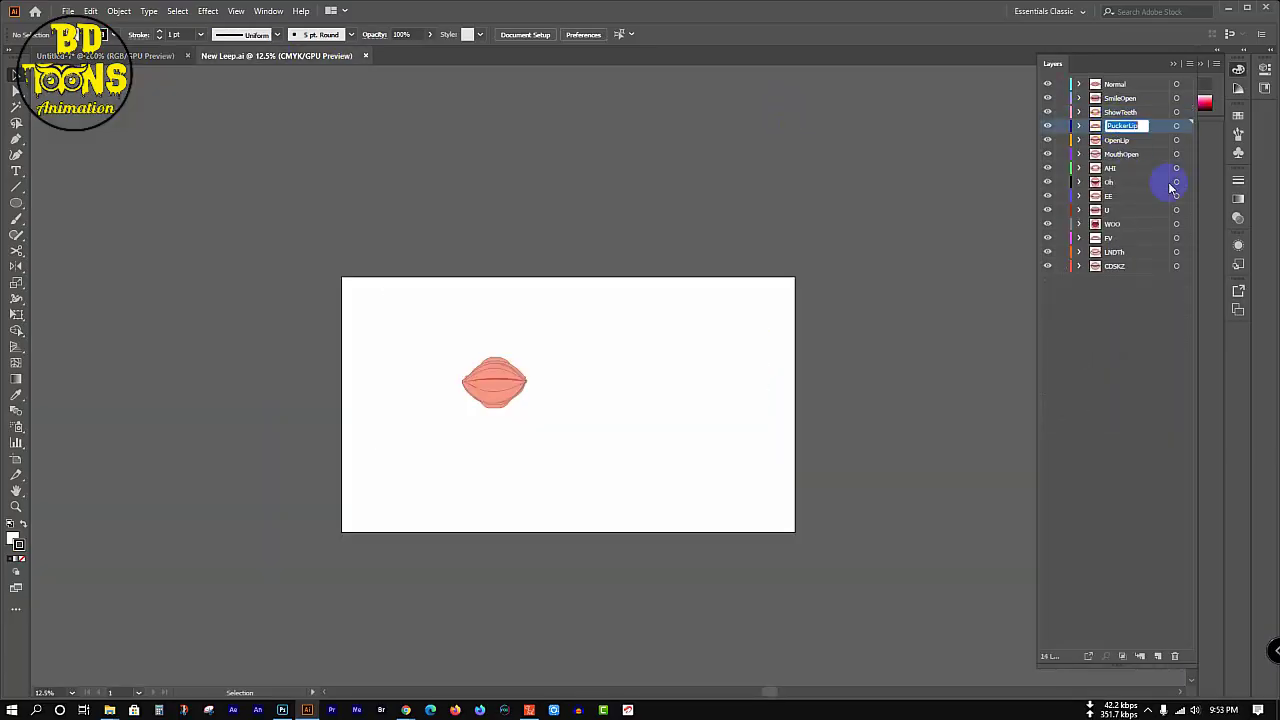
click(105, 56)
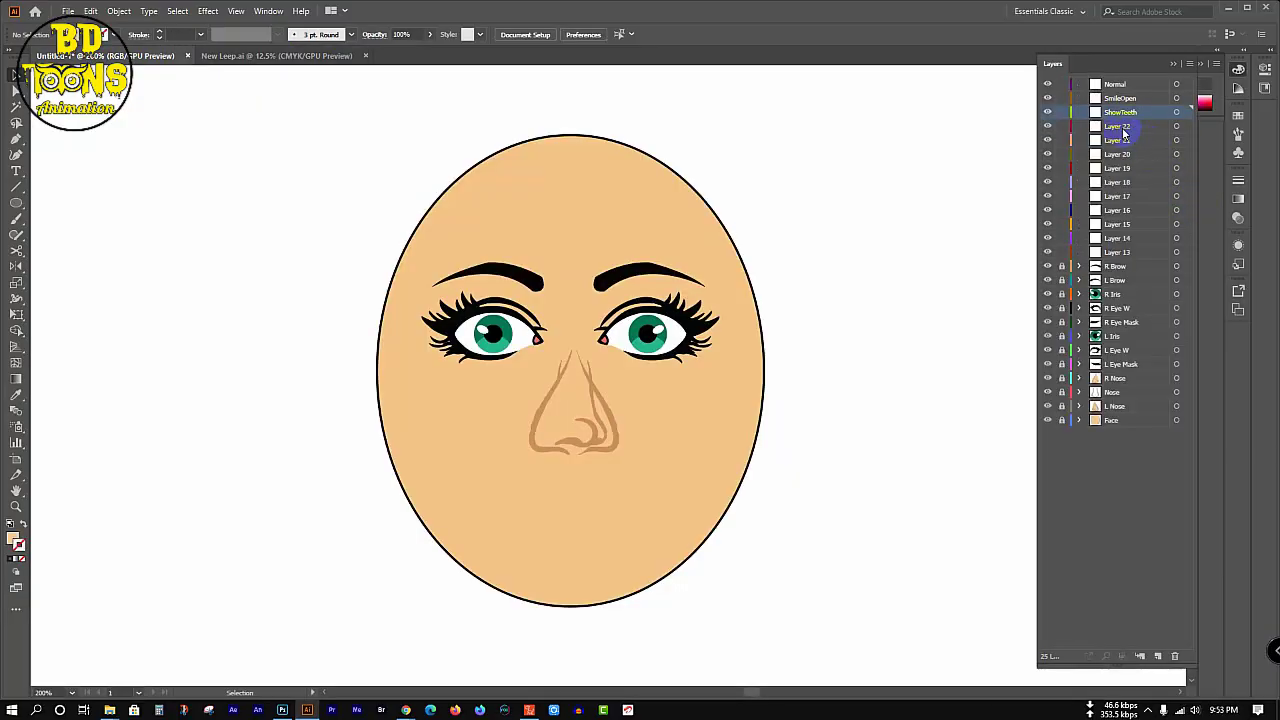
key(ctrl+v)
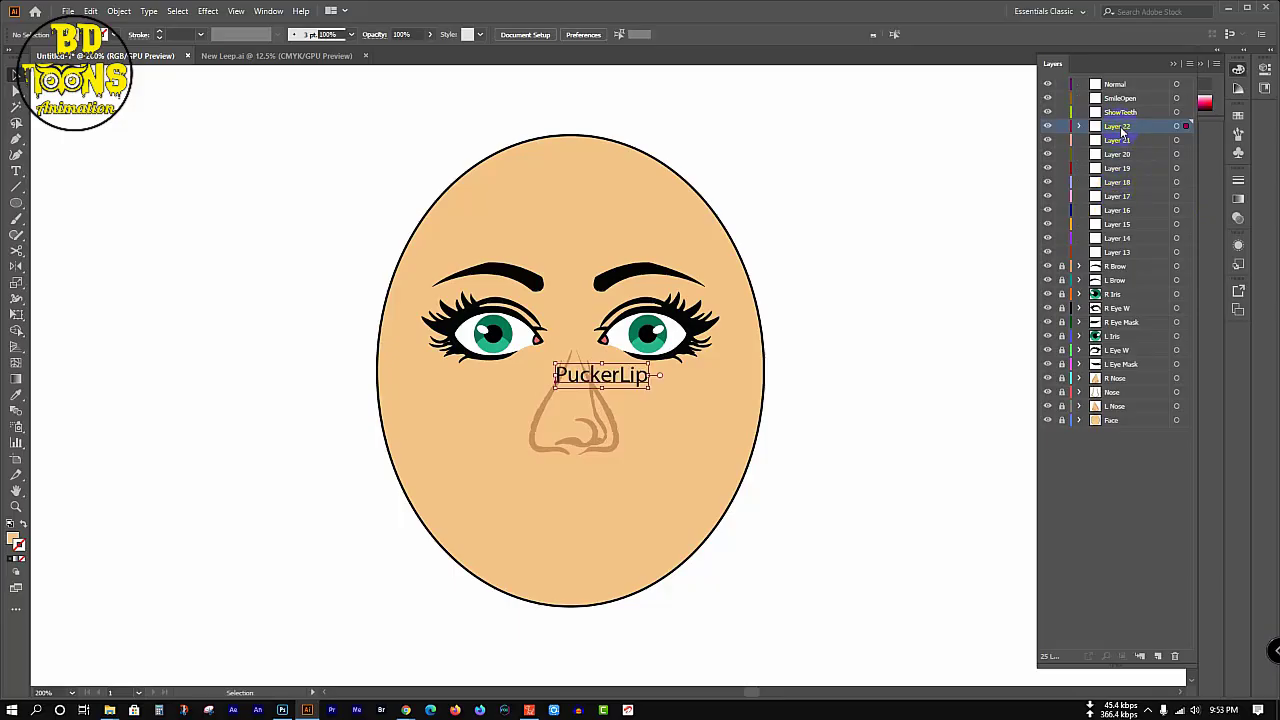
double_click(1118, 127)
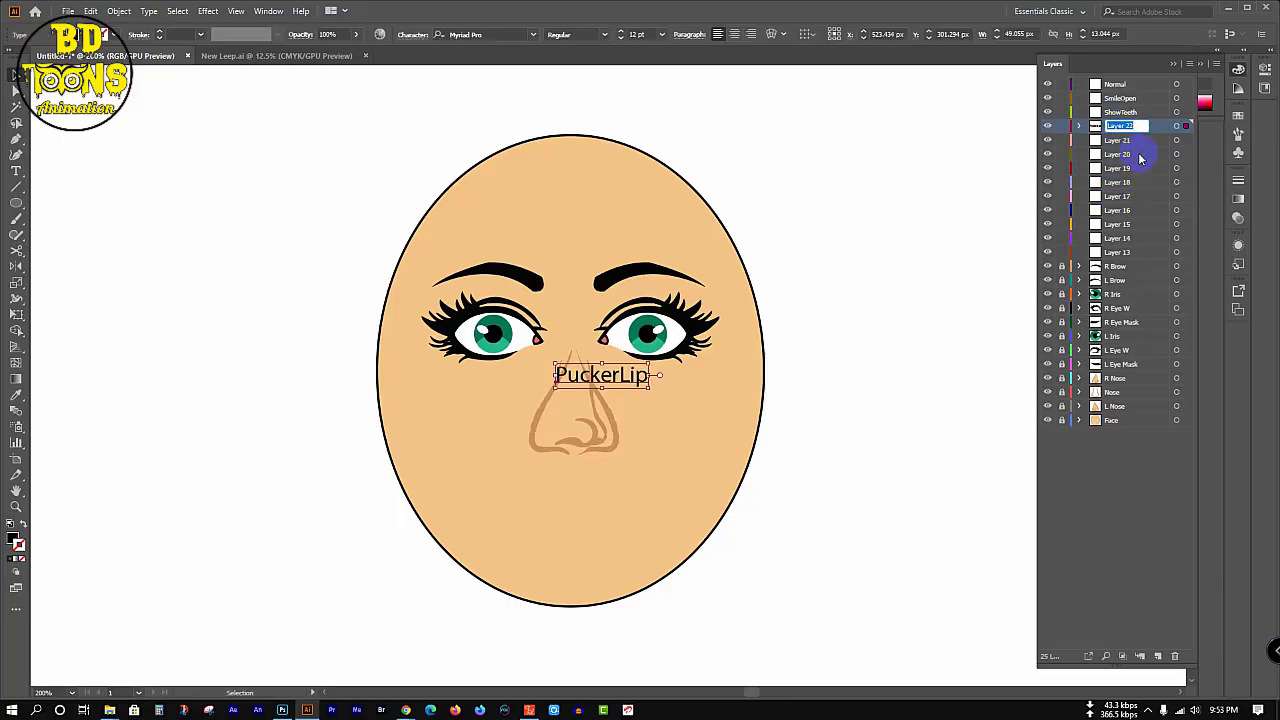
text(PuckerLip)
key(Return)
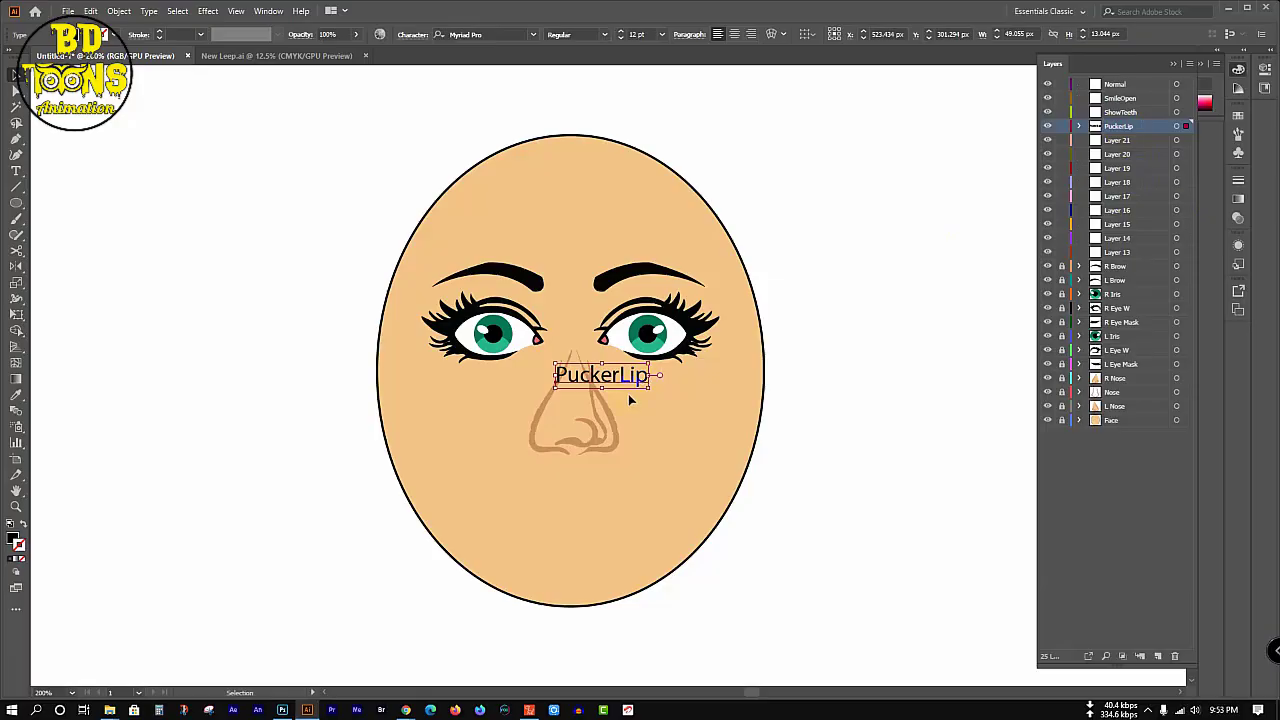
key(Delete)
click(331, 97)
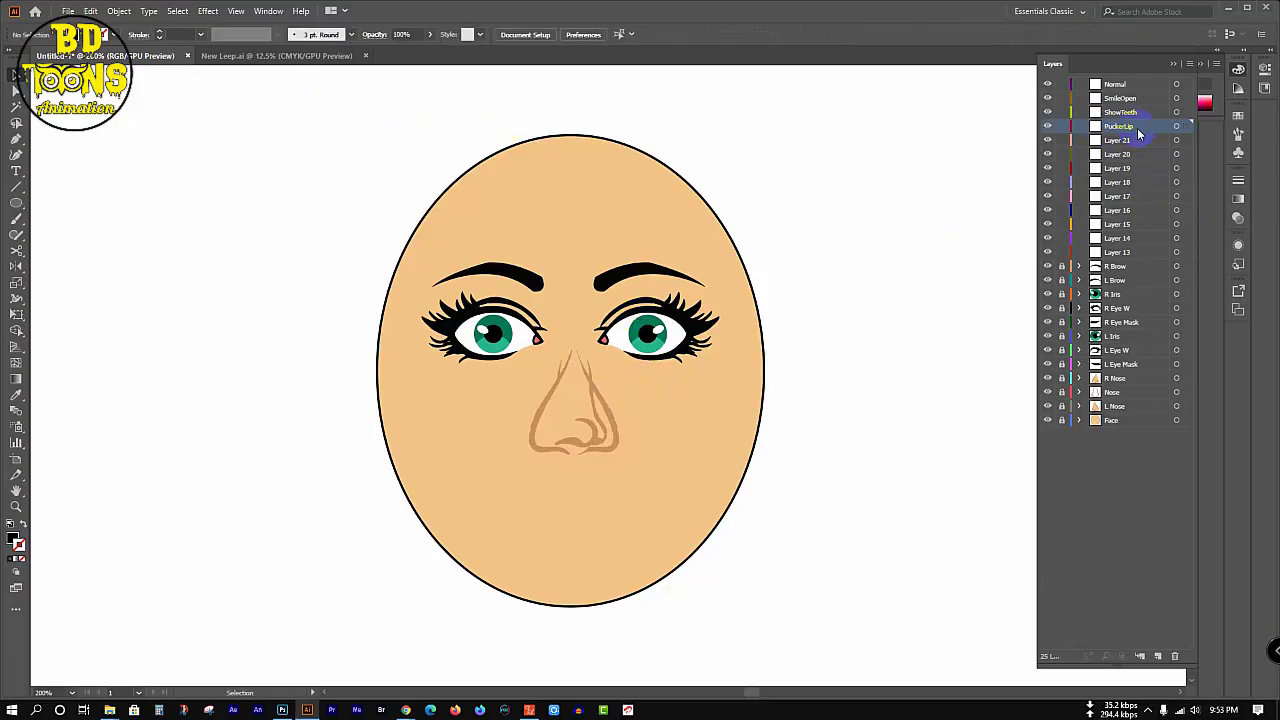
- Copy the OpenLip layer name from New Leep.ai and rename Layer 21 in the face document as OpenLip
click(300, 55)
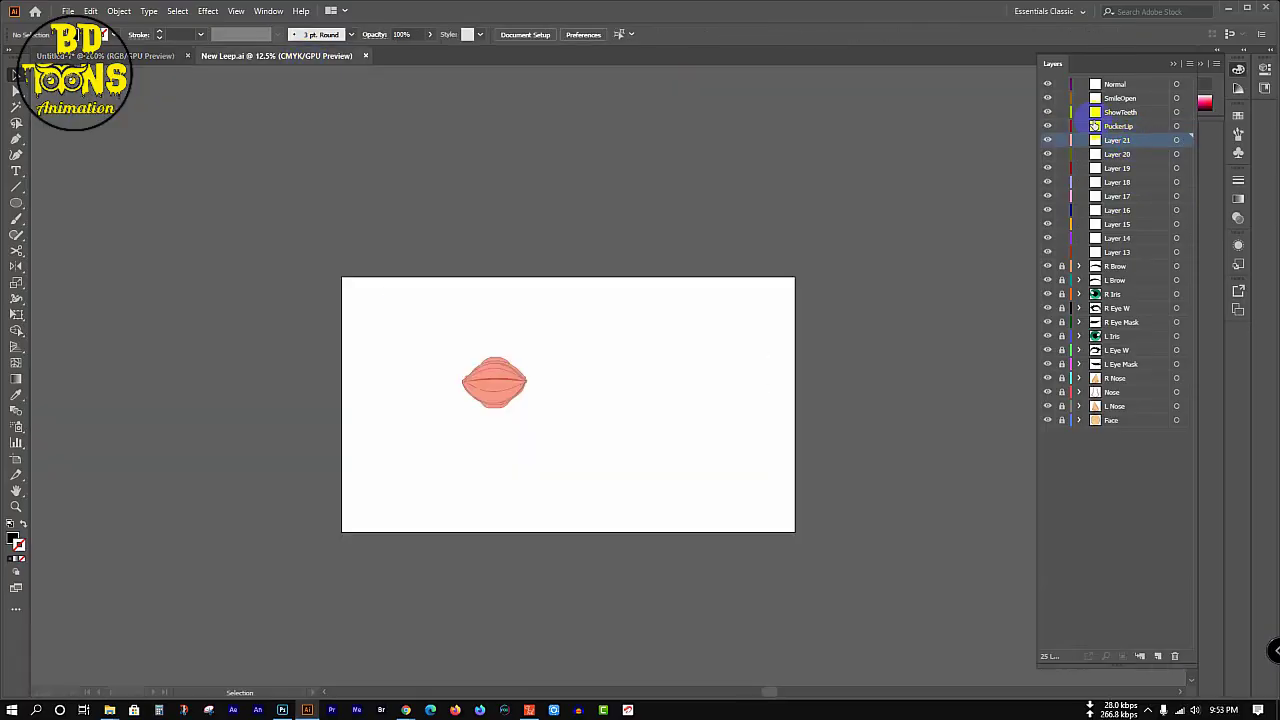
double_click(1114, 141)
key(ctrl+c)
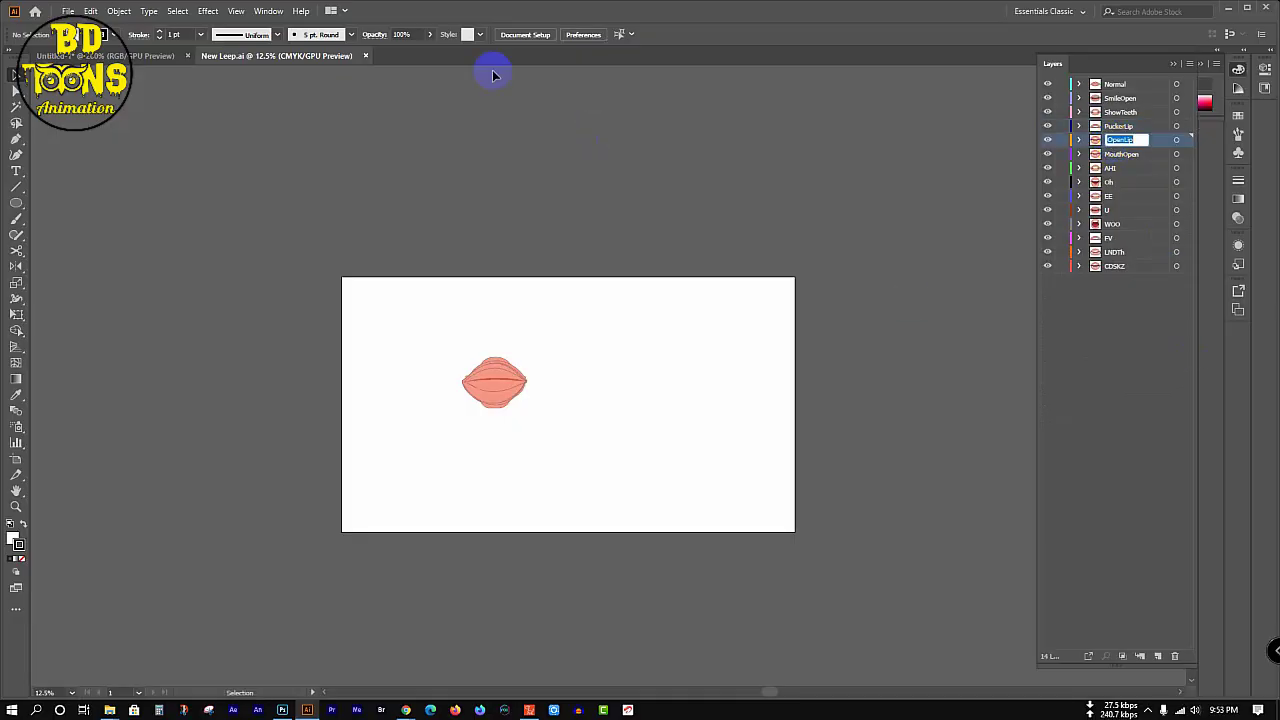
click(155, 57)
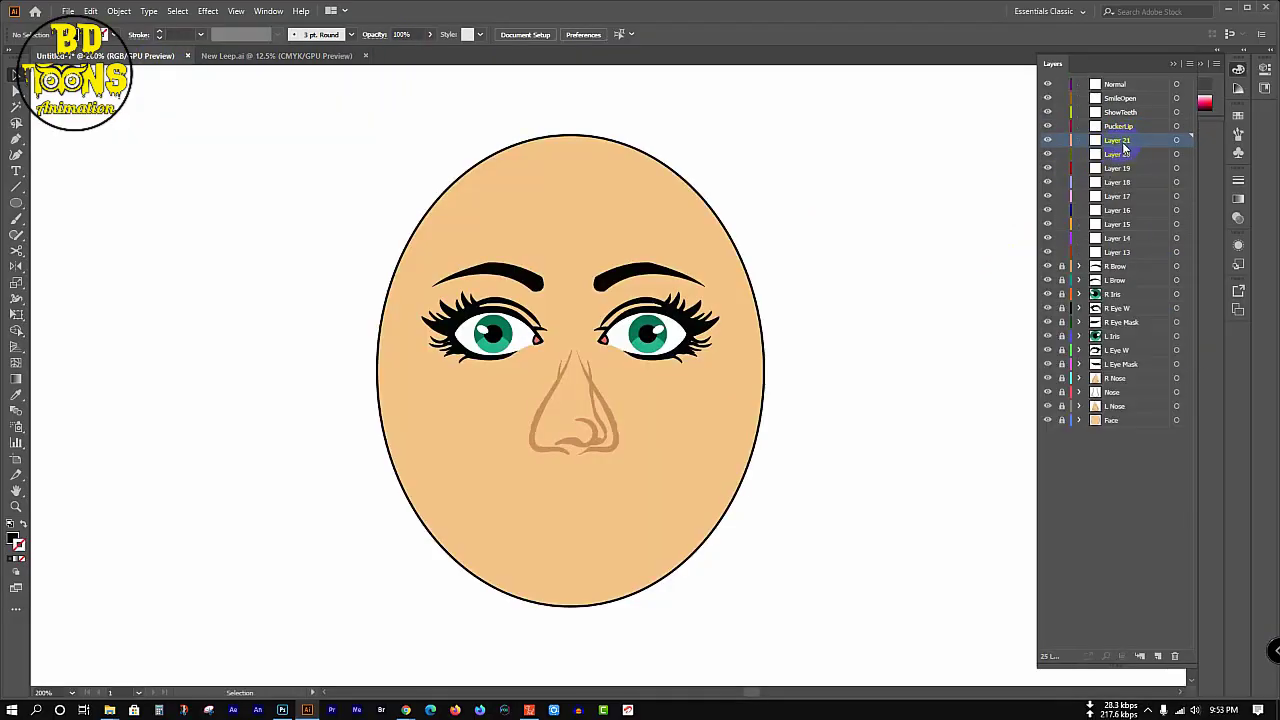
double_click(1122, 142)
key(ctrl+v)
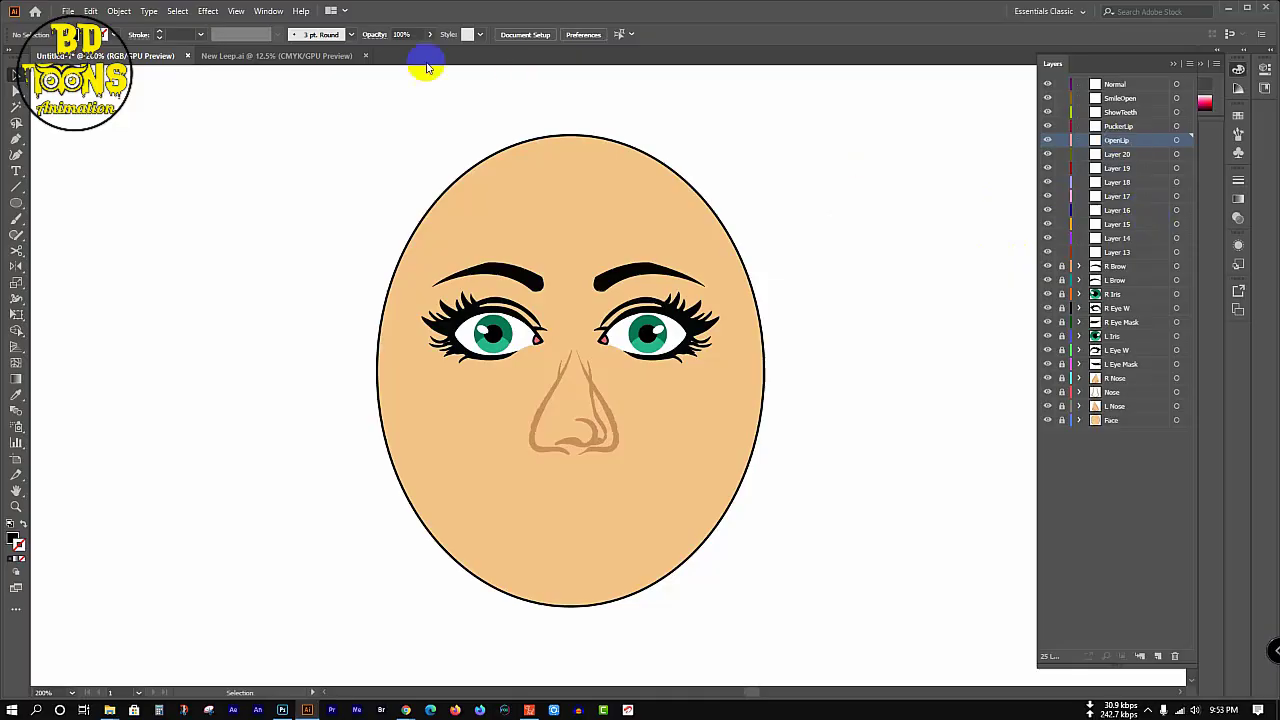
- Rename Layer 20 in the face document as MouthOpen, using the layer name from New Leep.ai
click(329, 55)
double_click(1121, 154)
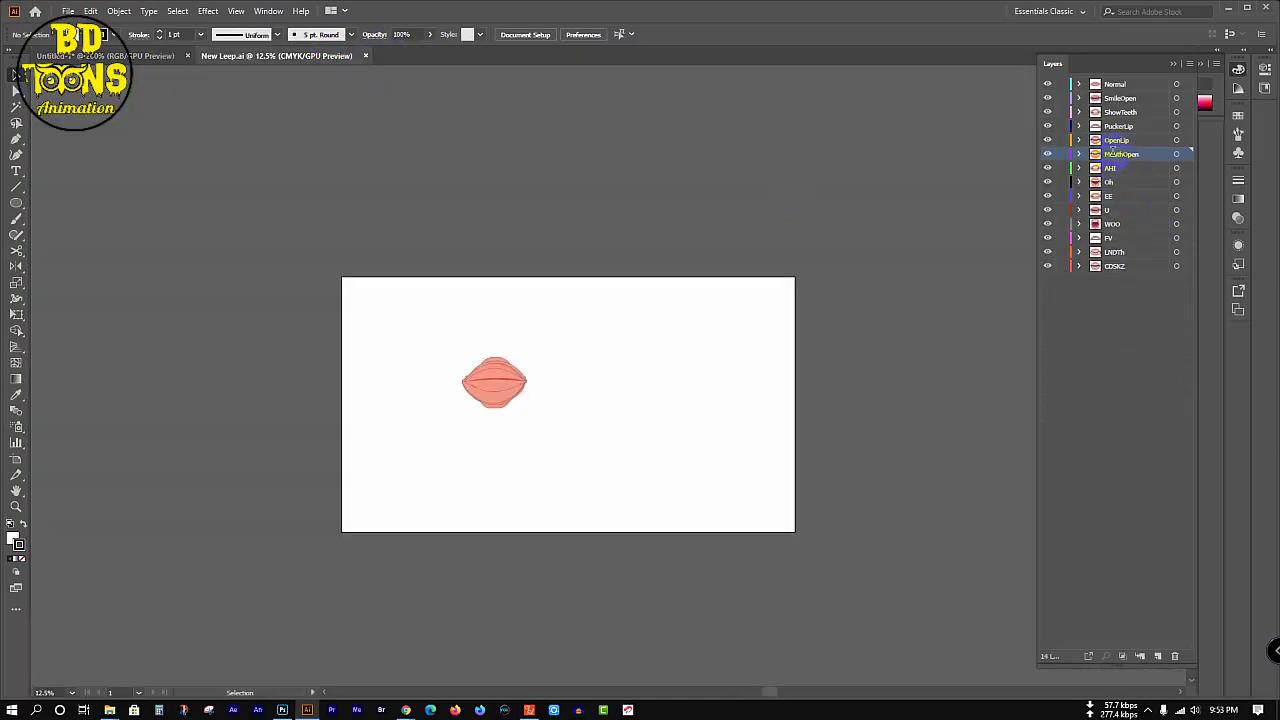
click(168, 56)
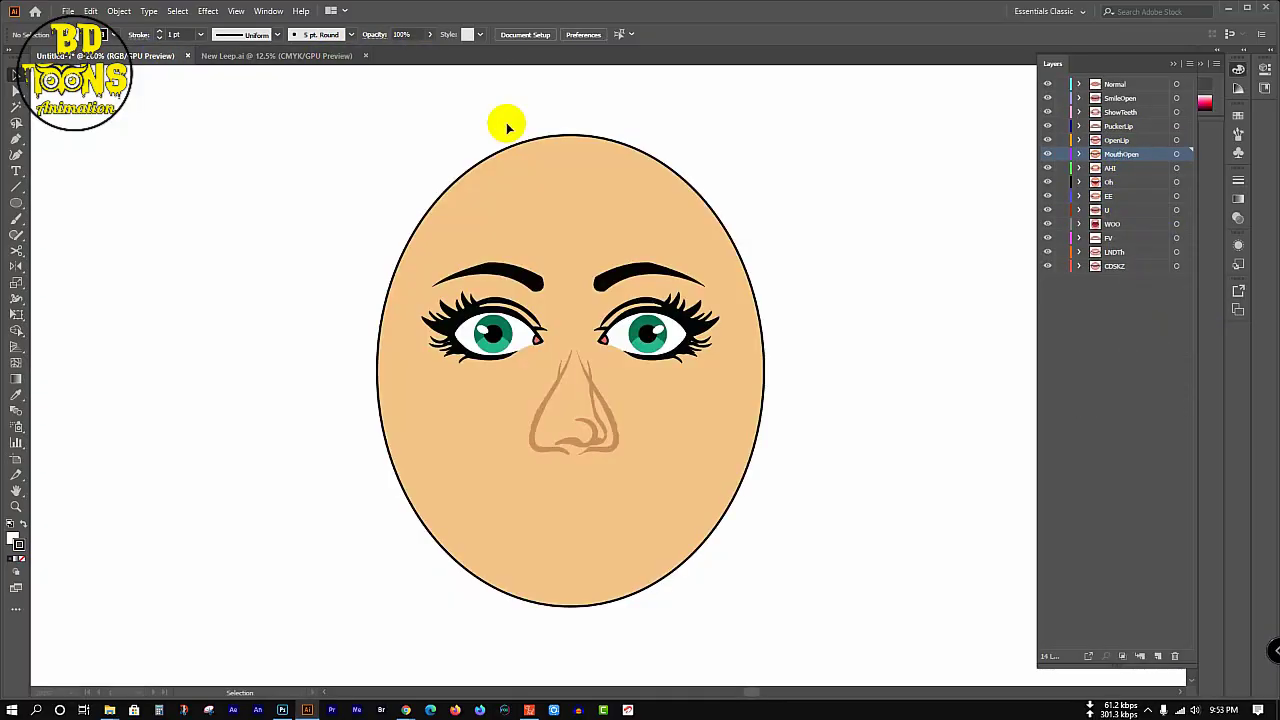
double_click(1120, 155)
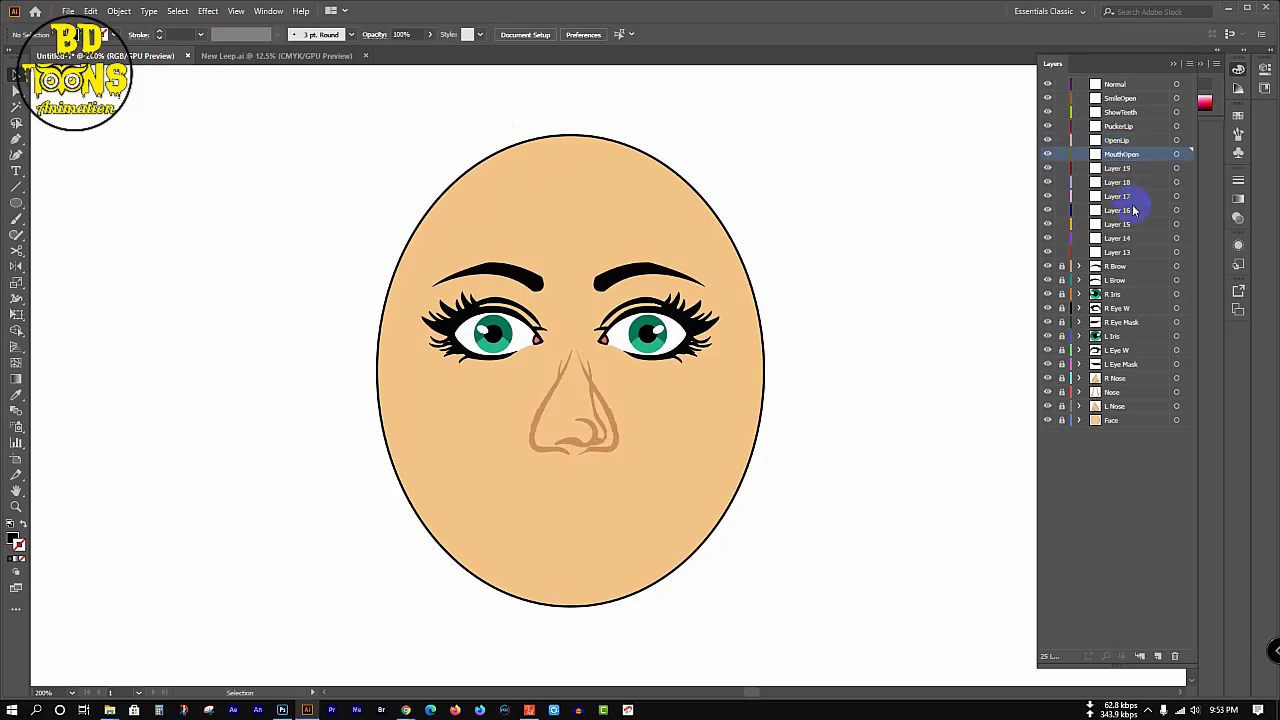
- Copy the AHI layer name from New Leep.ai and apply it to Layer 19 in the face document
click(322, 56)
double_click(1112, 168)
key(ctrl+c)
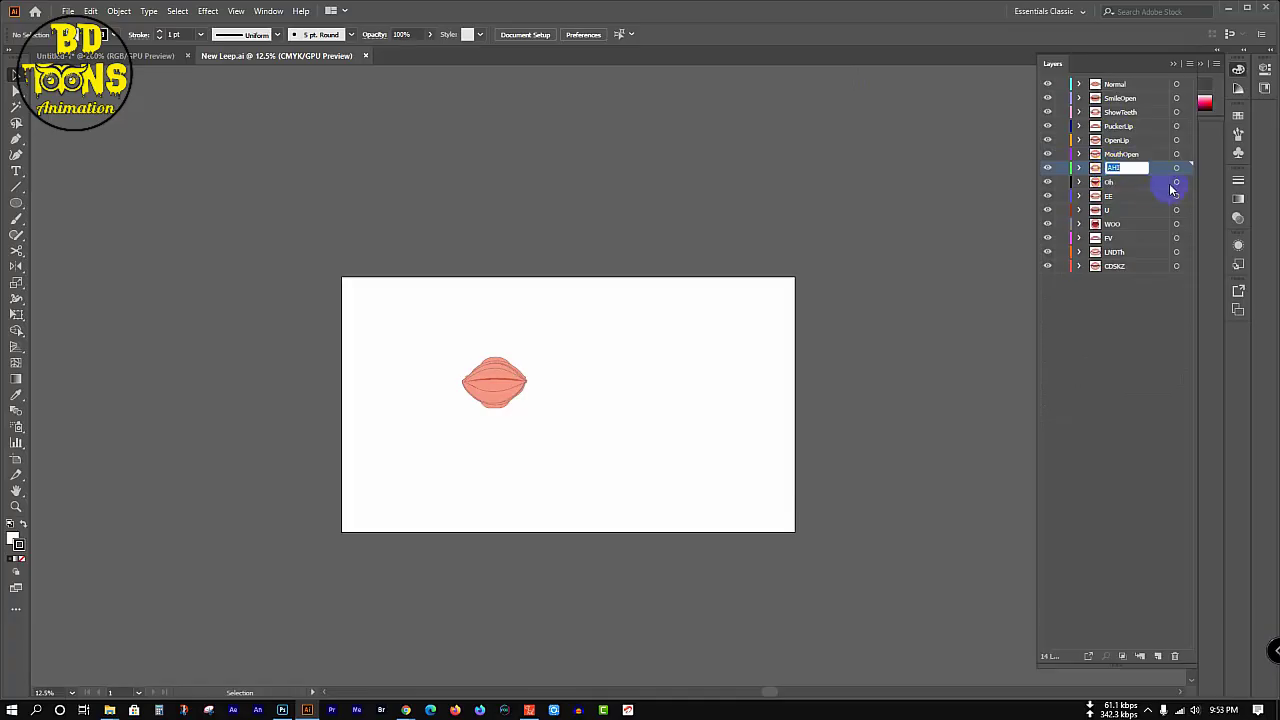
click(137, 55)
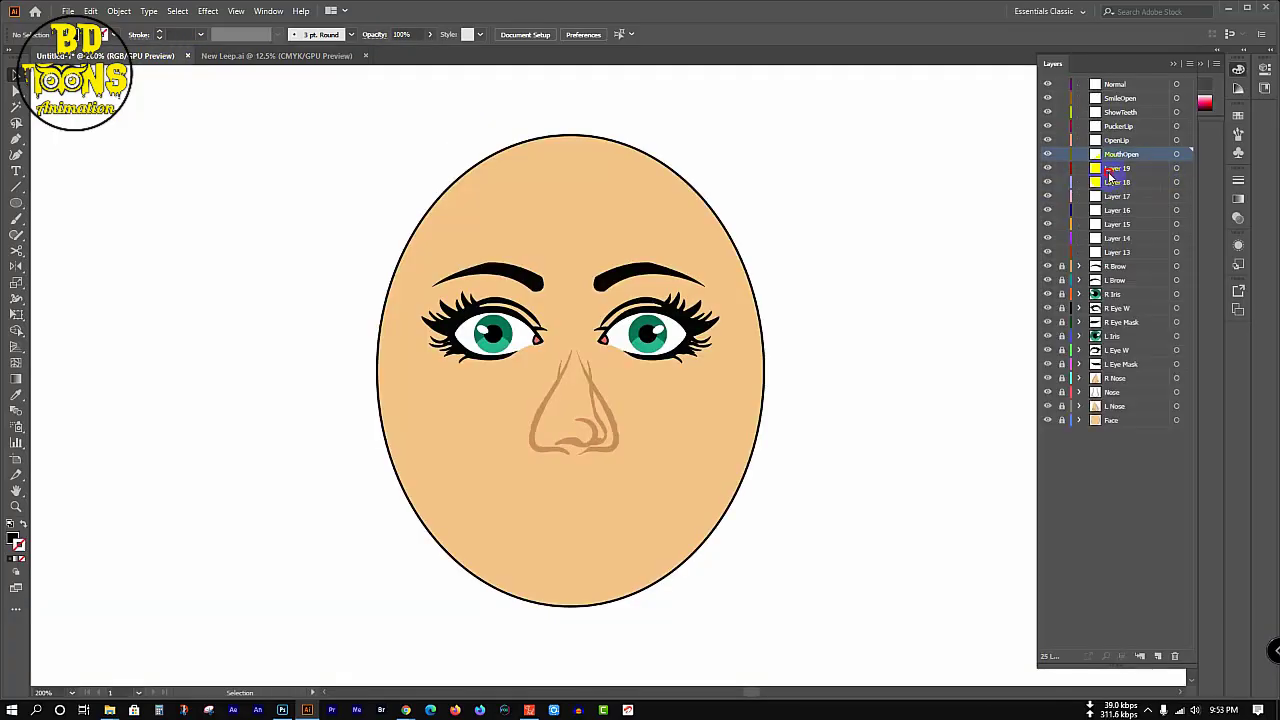
double_click(1120, 168)
key(ctrl+v)
key(Return)
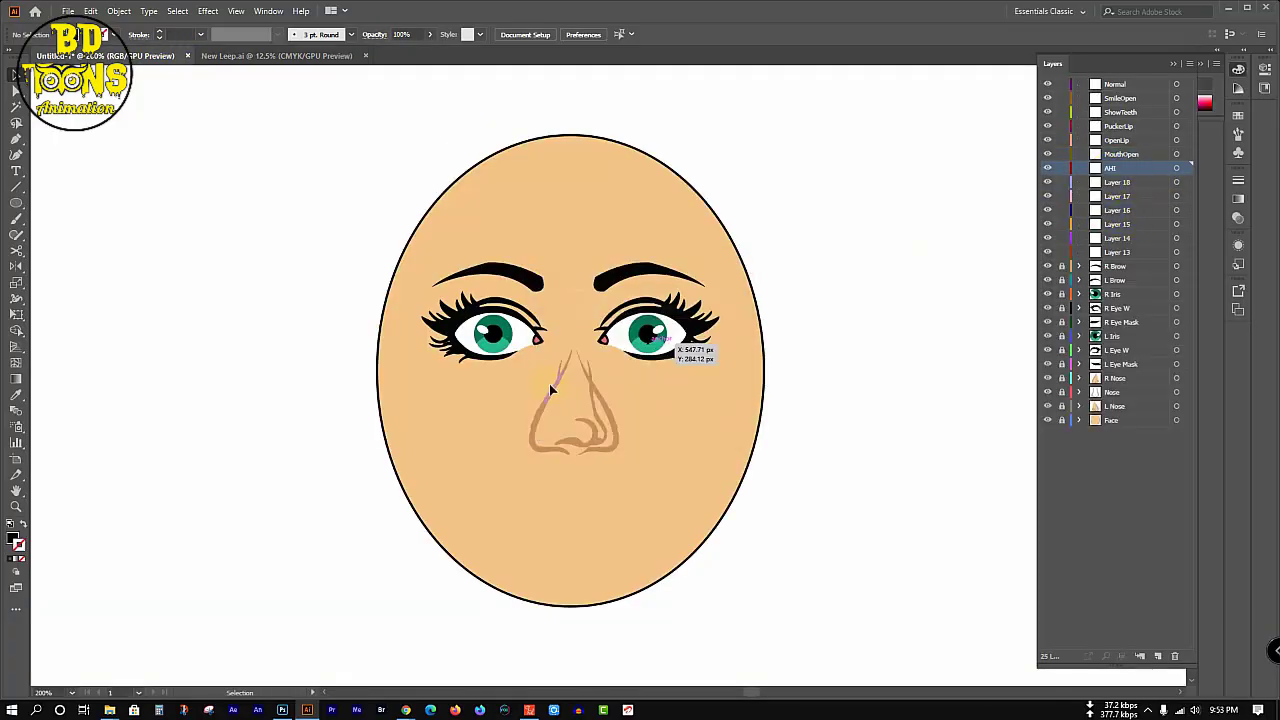
- Rename Layer 18 in the face document as Oh, matching the layer name in New Leep.ai
click(298, 56)
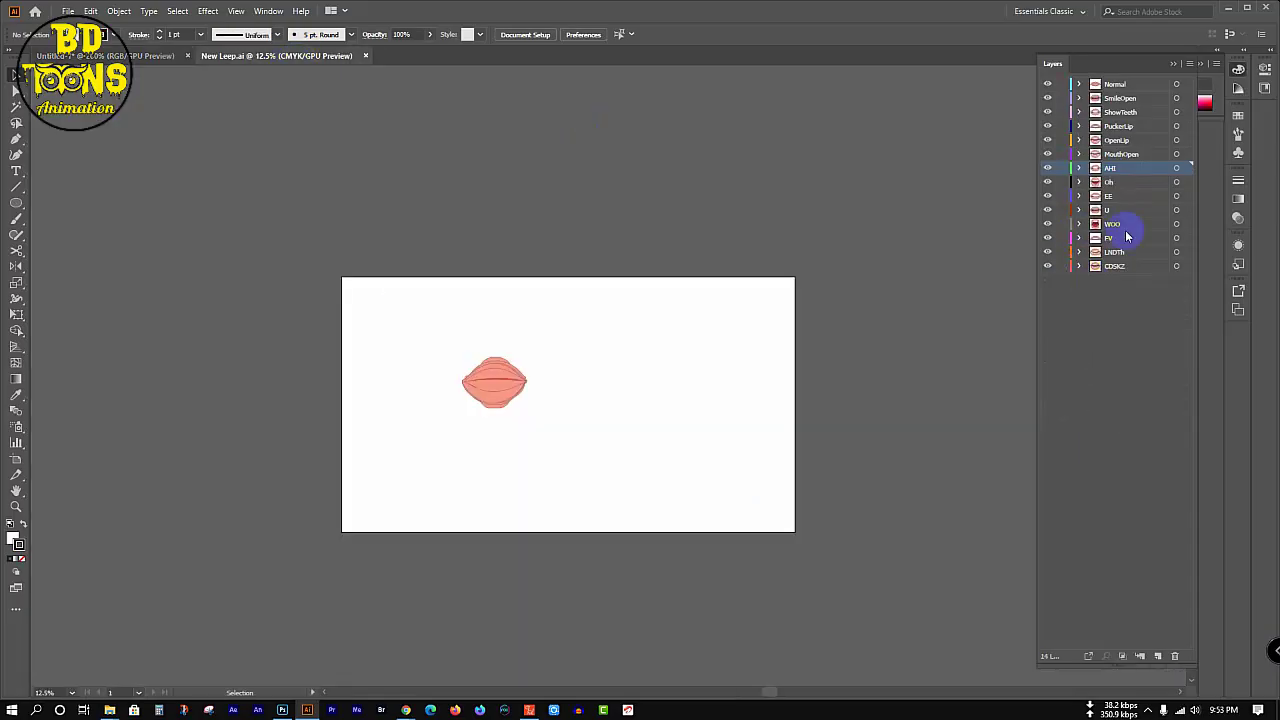
double_click(1112, 181)
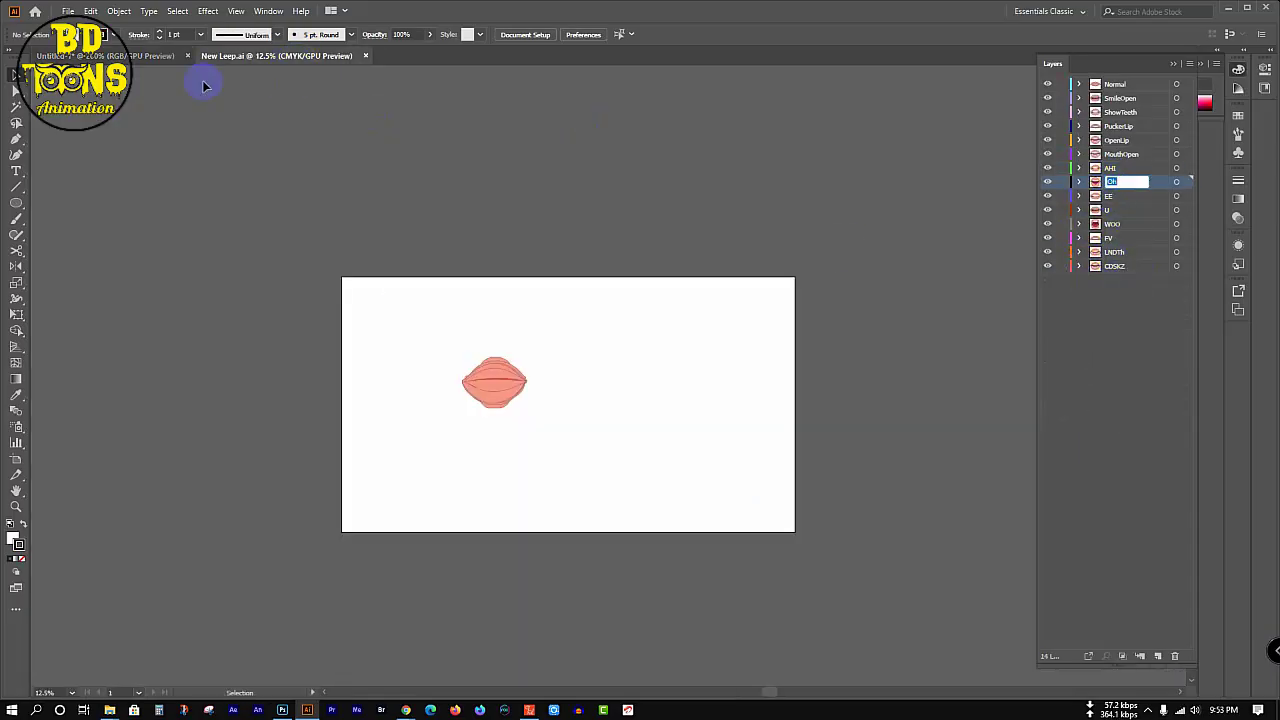
click(143, 57)
double_click(1118, 183)
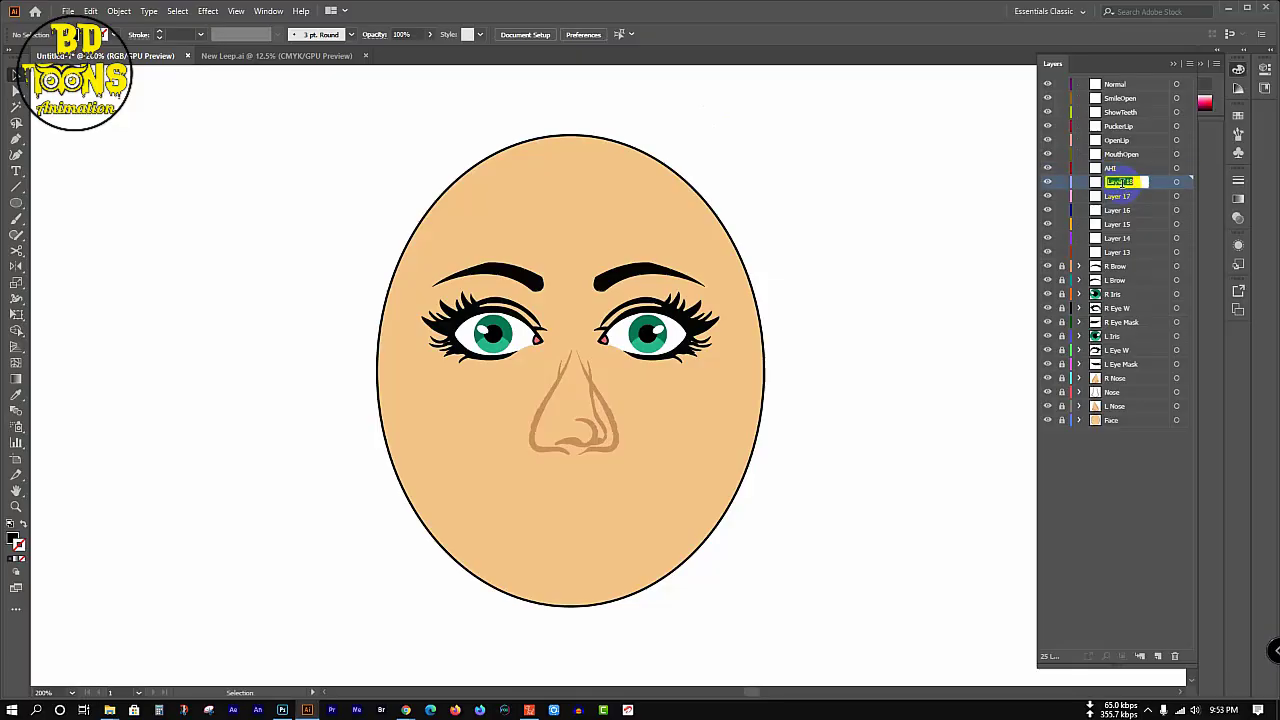
text(Oh)
key(Return)
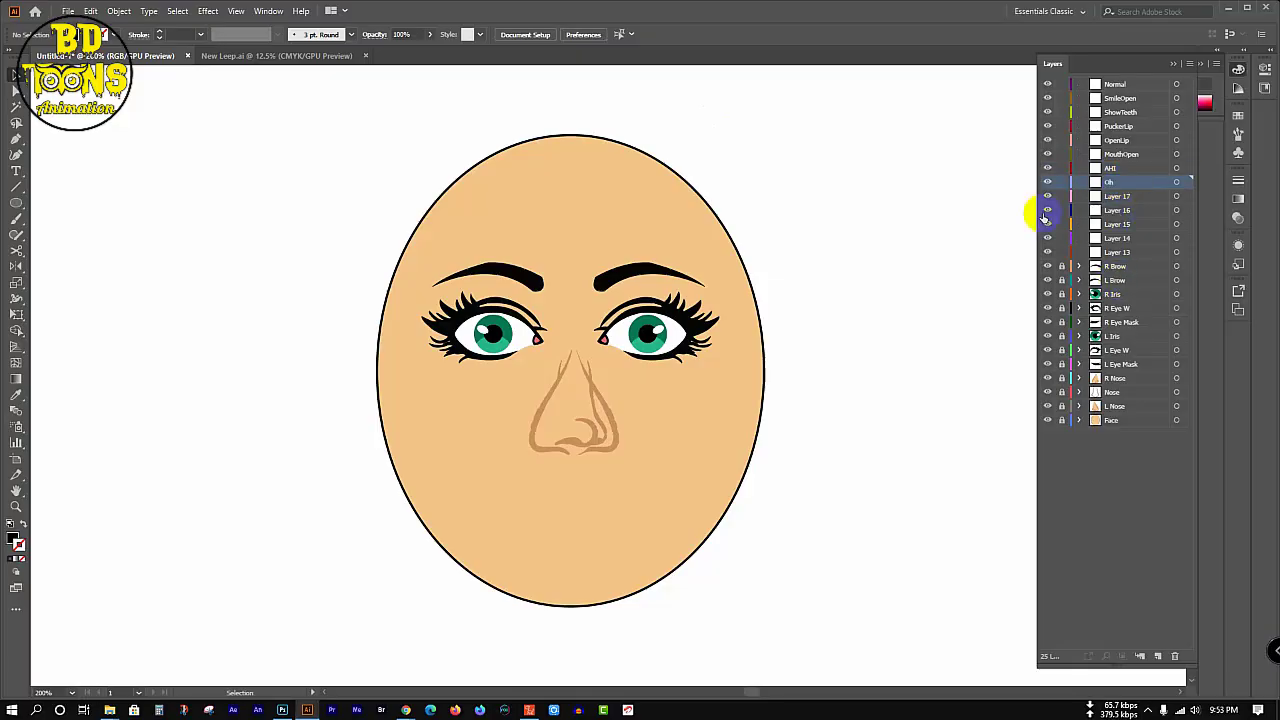
- Copy the EE layer name from New Leep.ai and rename Layer 17 in the face document as EE
click(251, 56)
double_click(1111, 197)
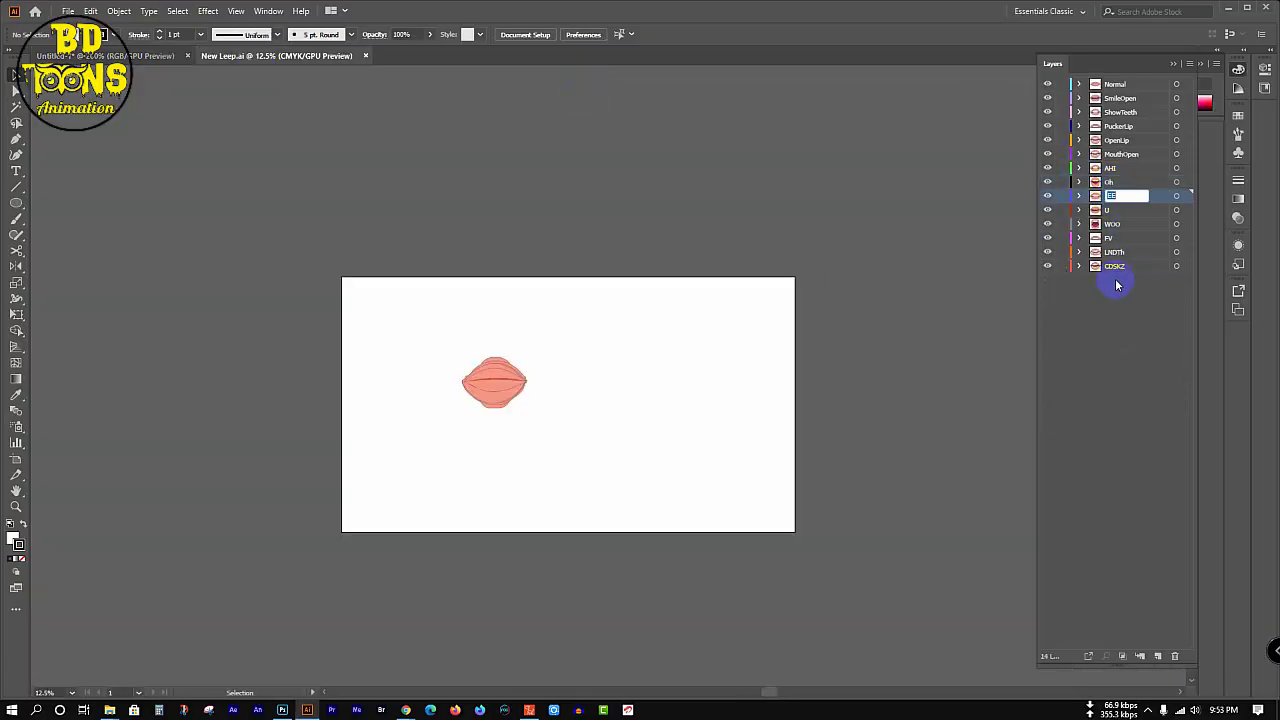
click(149, 56)
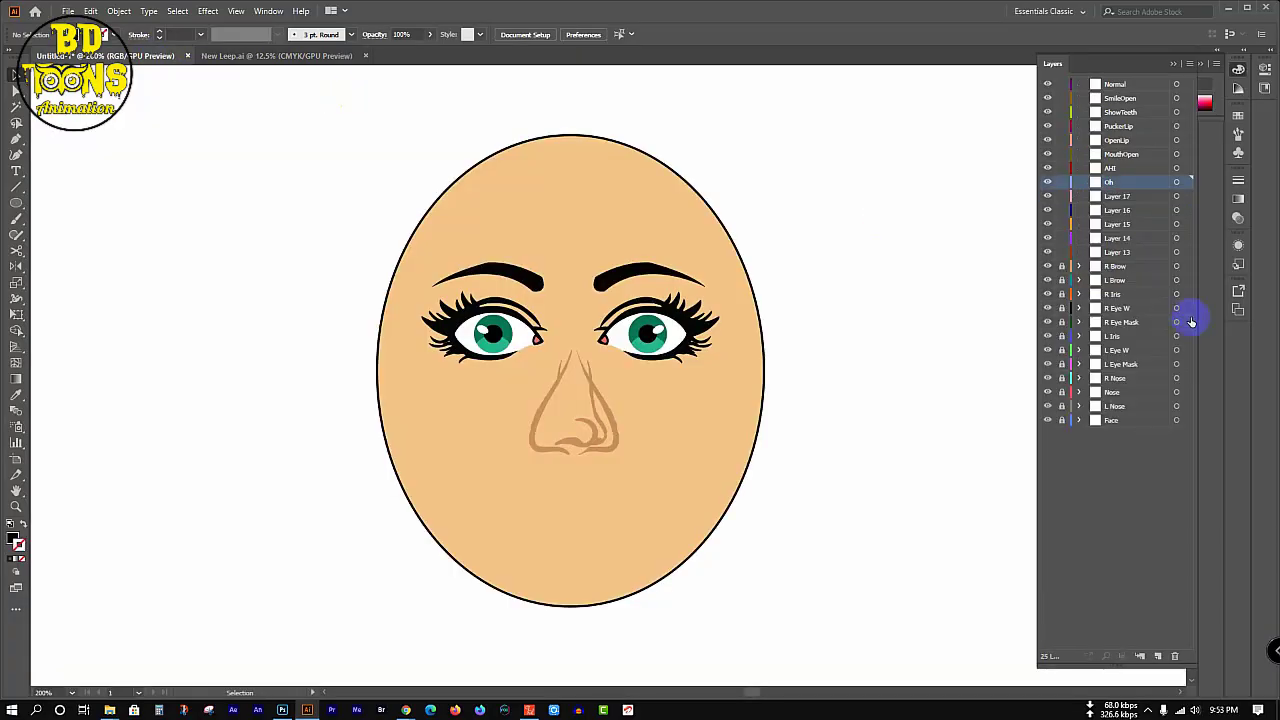
double_click(1118, 196)
text(EE)
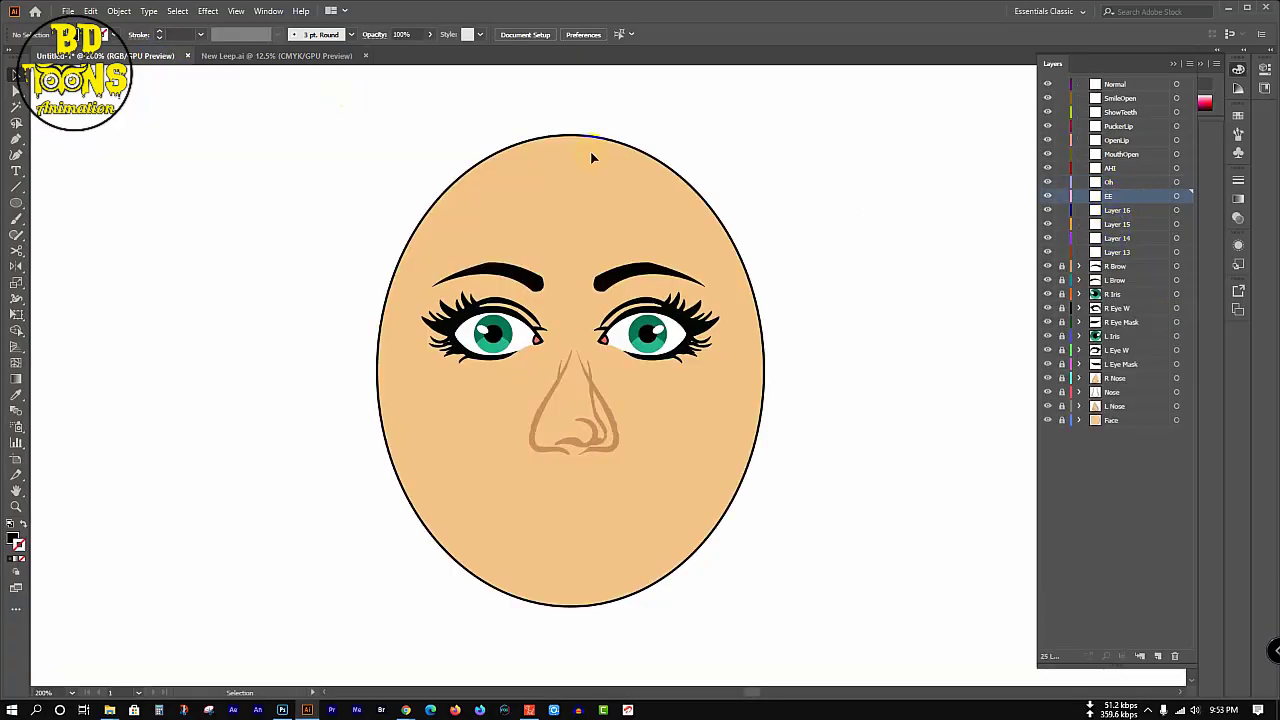
- Rename Layer 16 in the face document as U, using the layer name copied from New Leep.ai
click(297, 56)
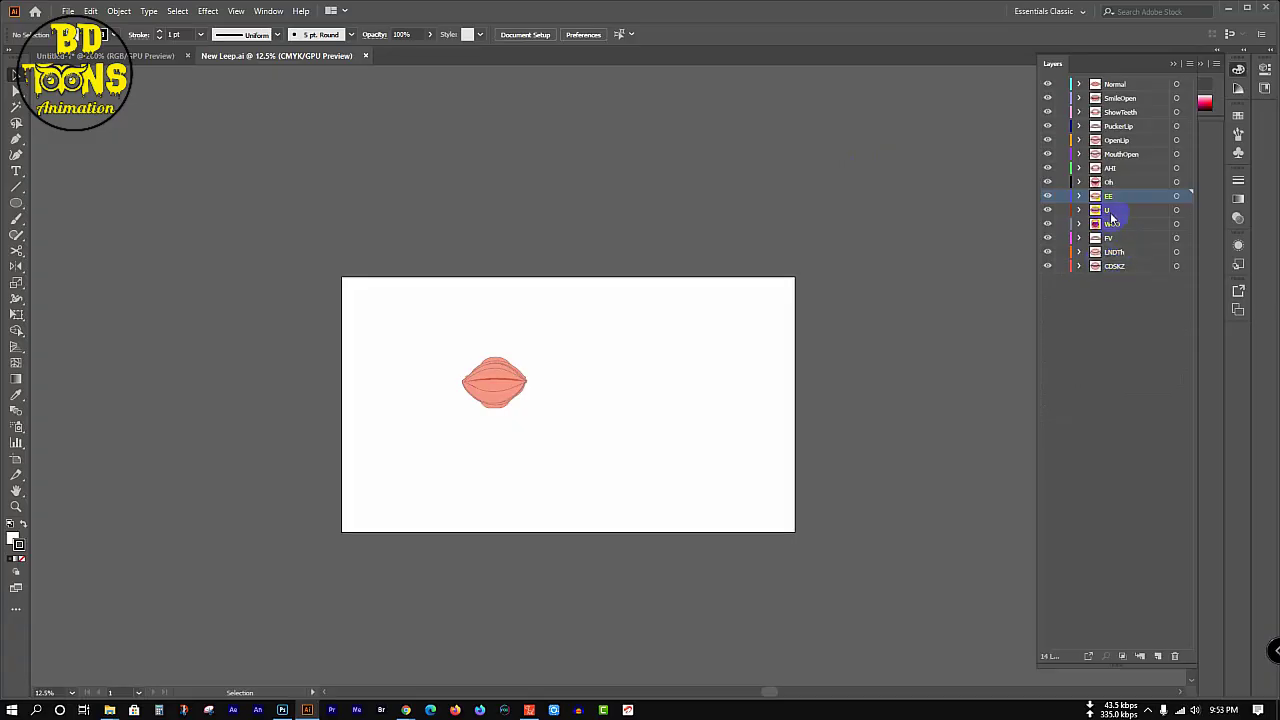
double_click(1112, 218)
click(100, 35)
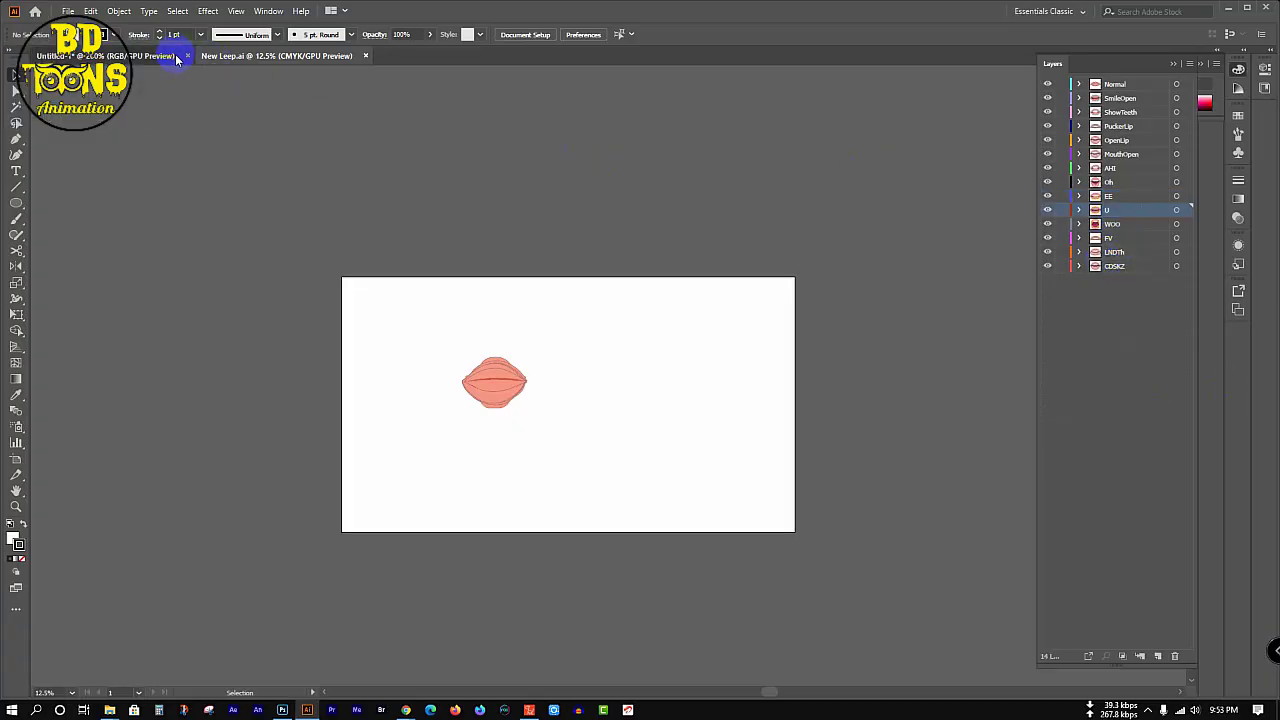
click(176, 57)
double_click(1121, 210)
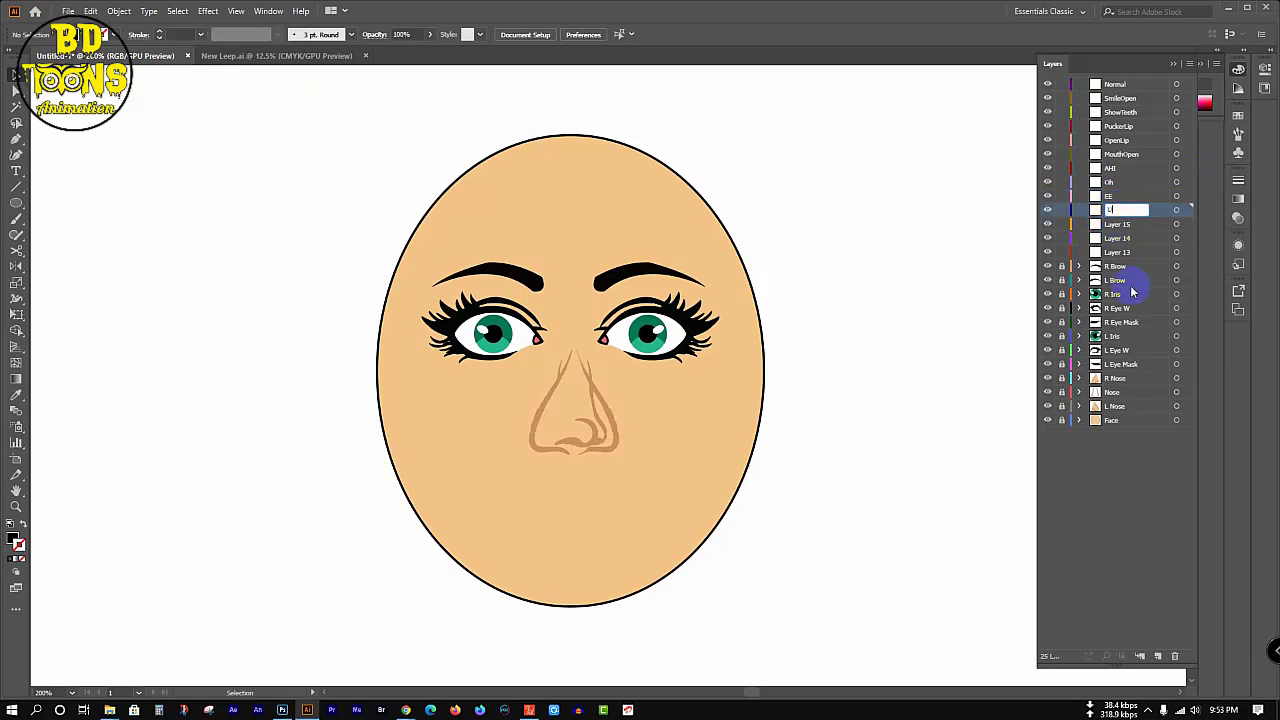
key(Return)
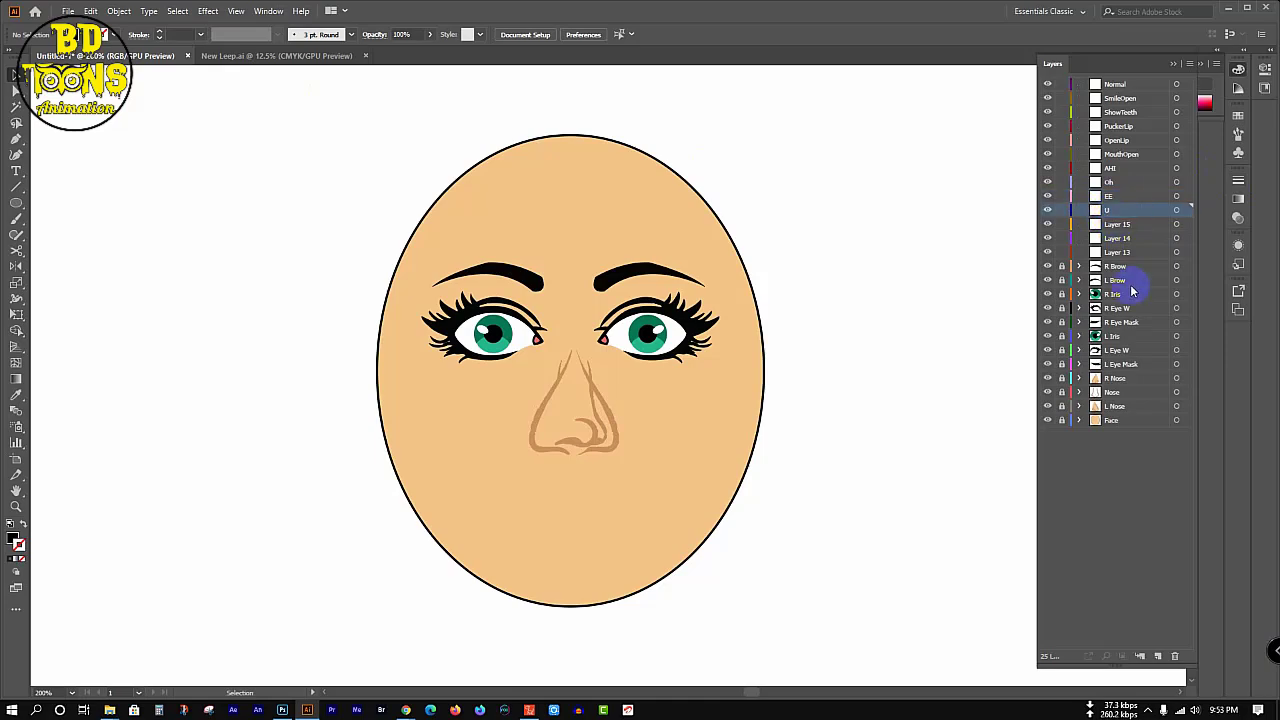
- Copy the WOO layer name from New Leep.ai and apply it to Layer 15 in the face document
click(308, 58)
double_click(1116, 223)
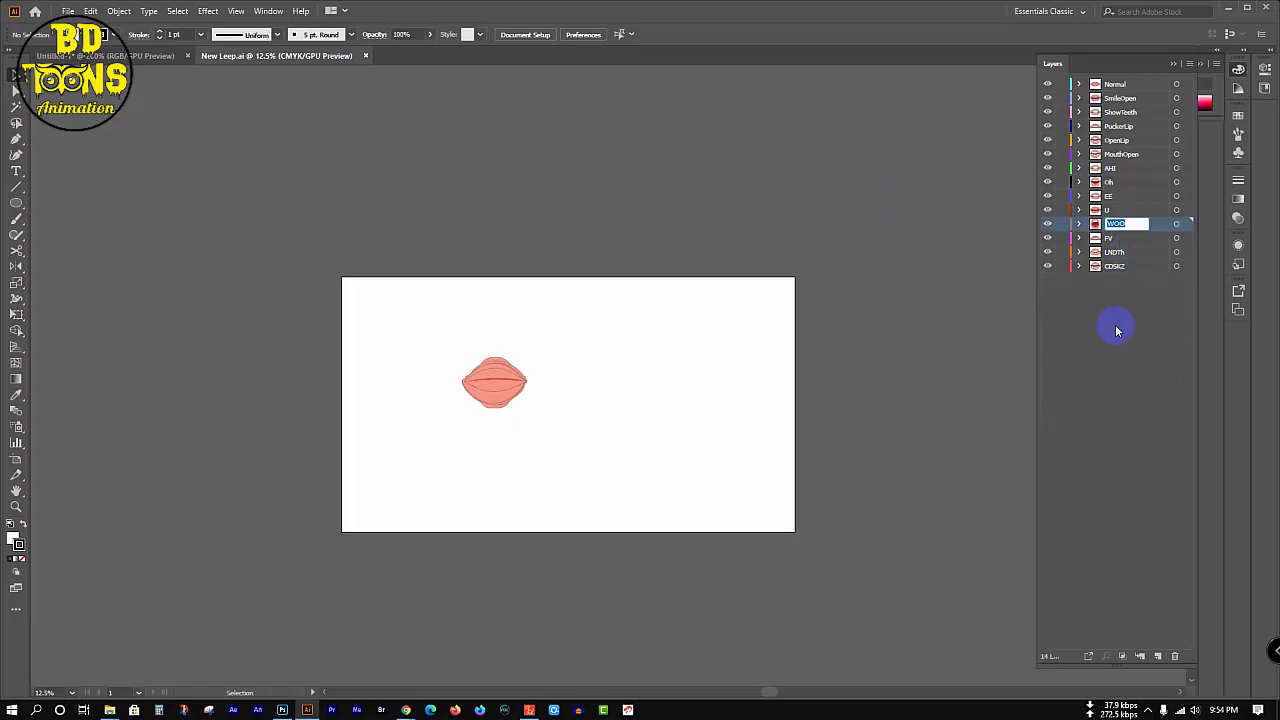
click(112, 57)
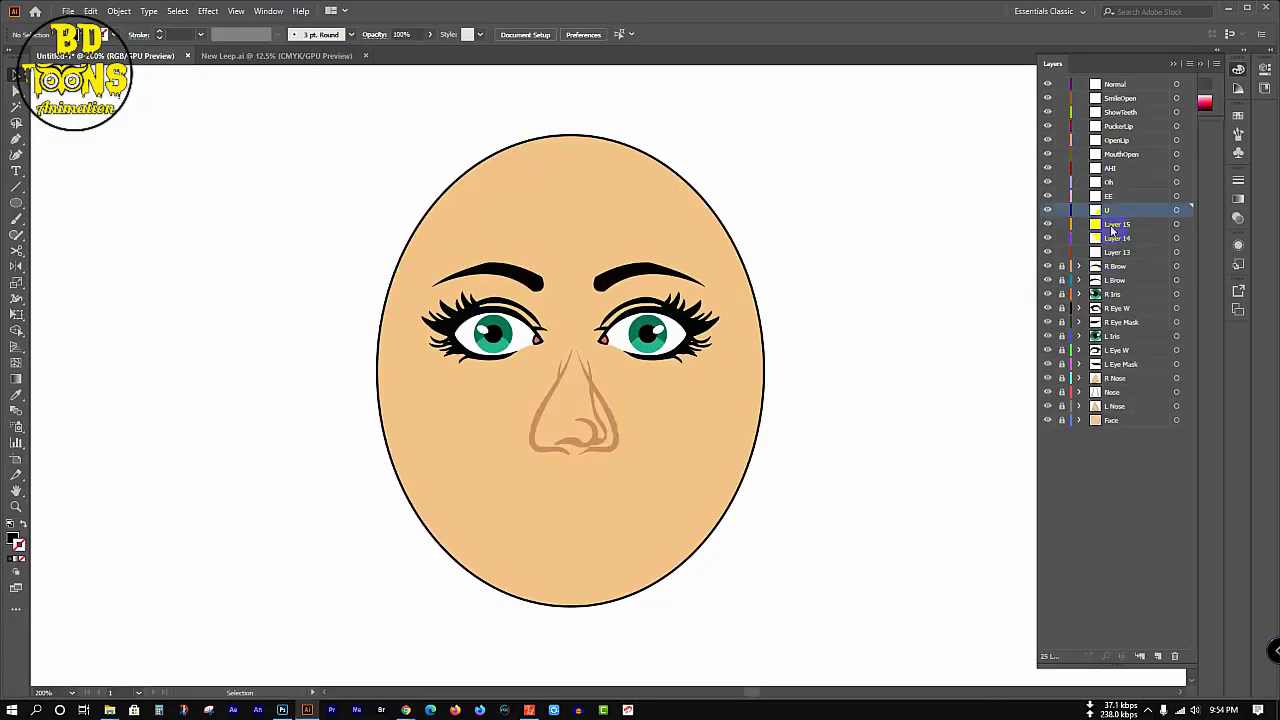
drag(1113, 229, 1114, 225)
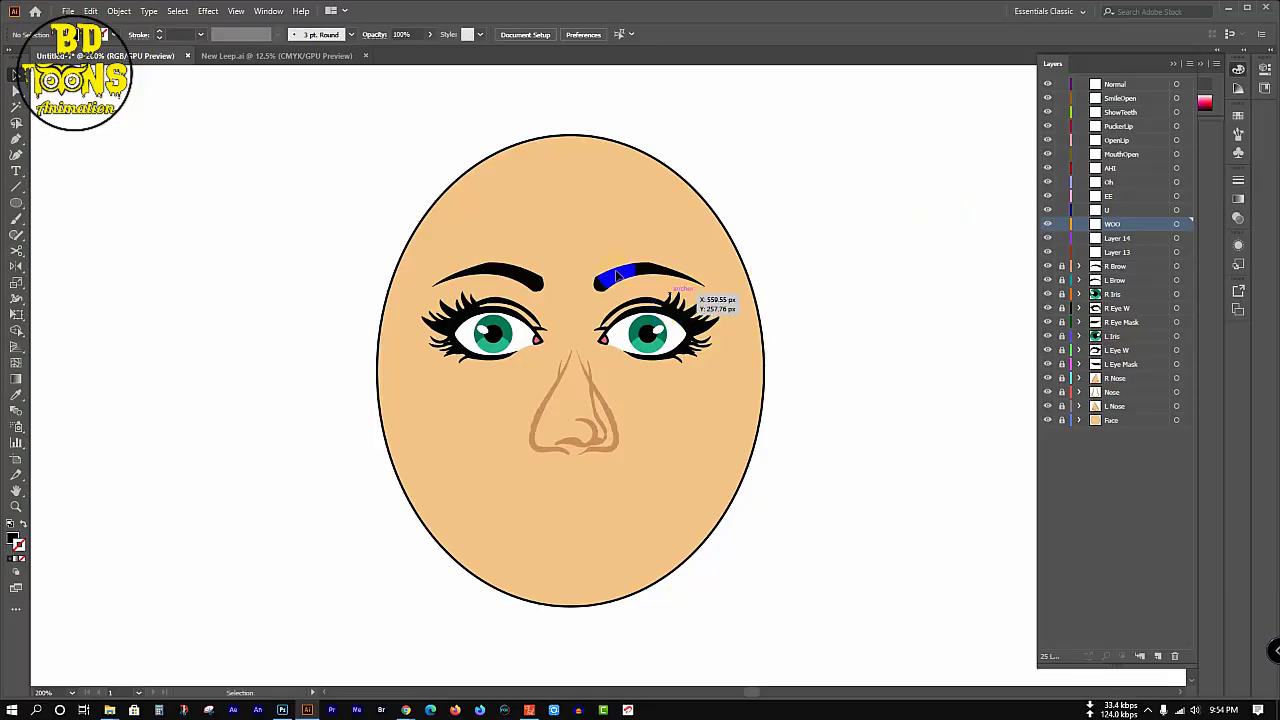
- Rename Layer 14 in the face document as FV, matching the layer name in New Leep.ai
click(286, 55)
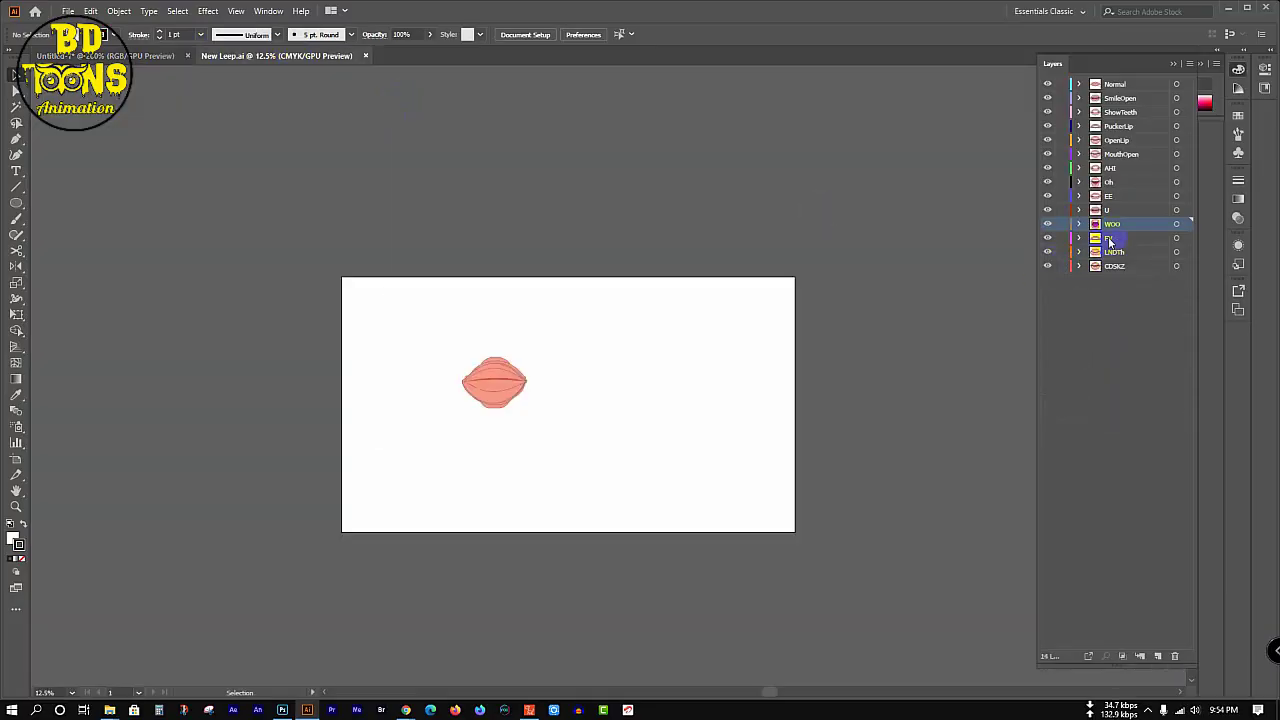
double_click(1110, 239)
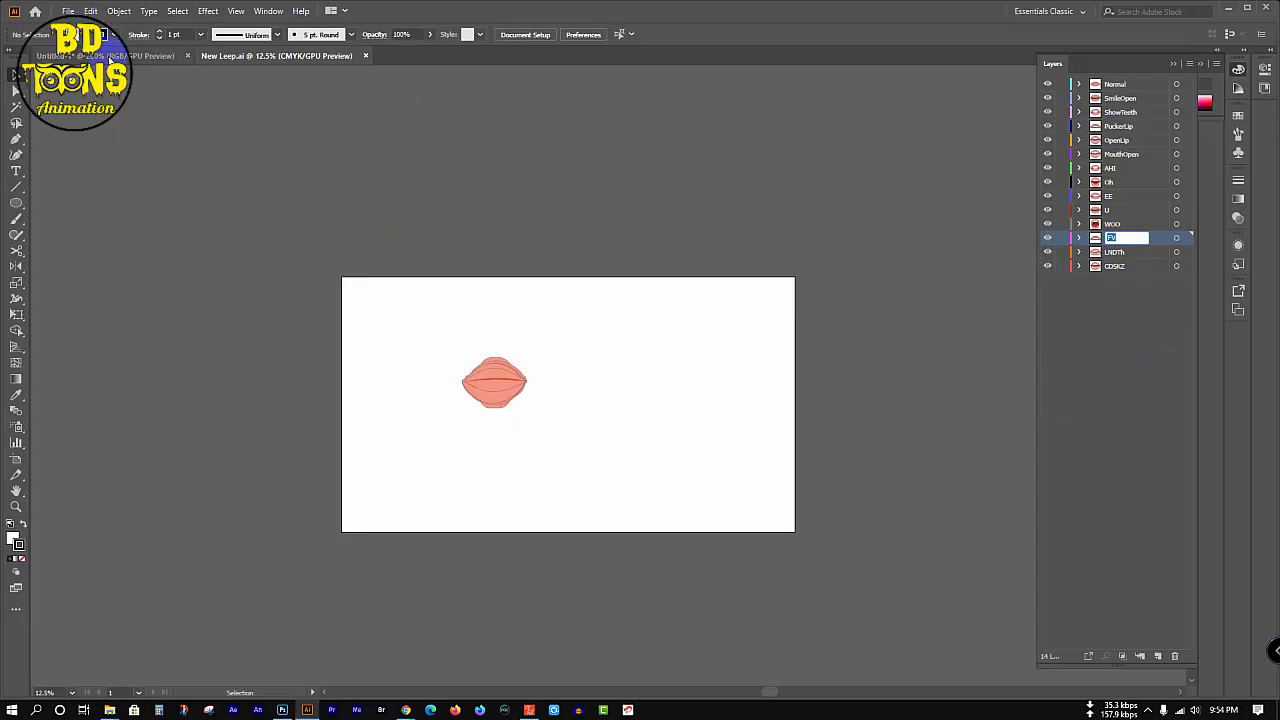
key(ctrl+Tab)
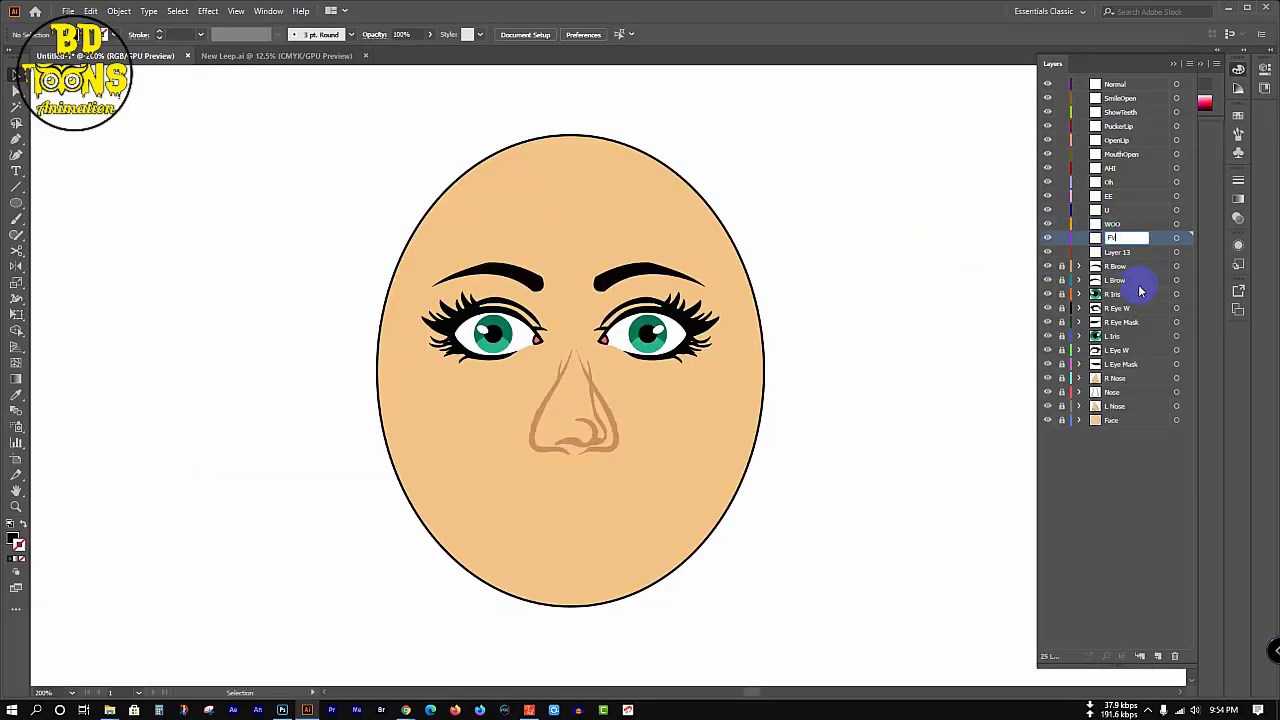
key(Return)
- Add a new layer above Layer 13, and rename Layer 13 as CDSKZ after the bottom layer in New Leep.ai
click(1137, 254)
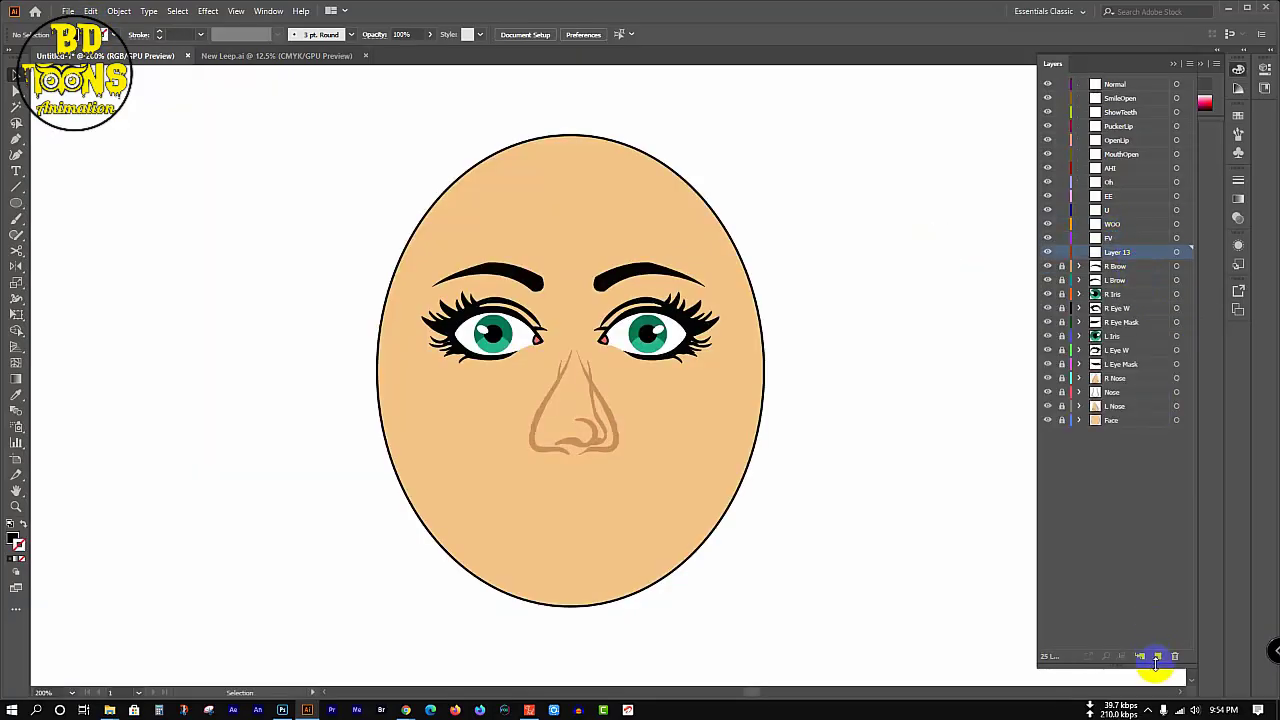
click(1158, 658)
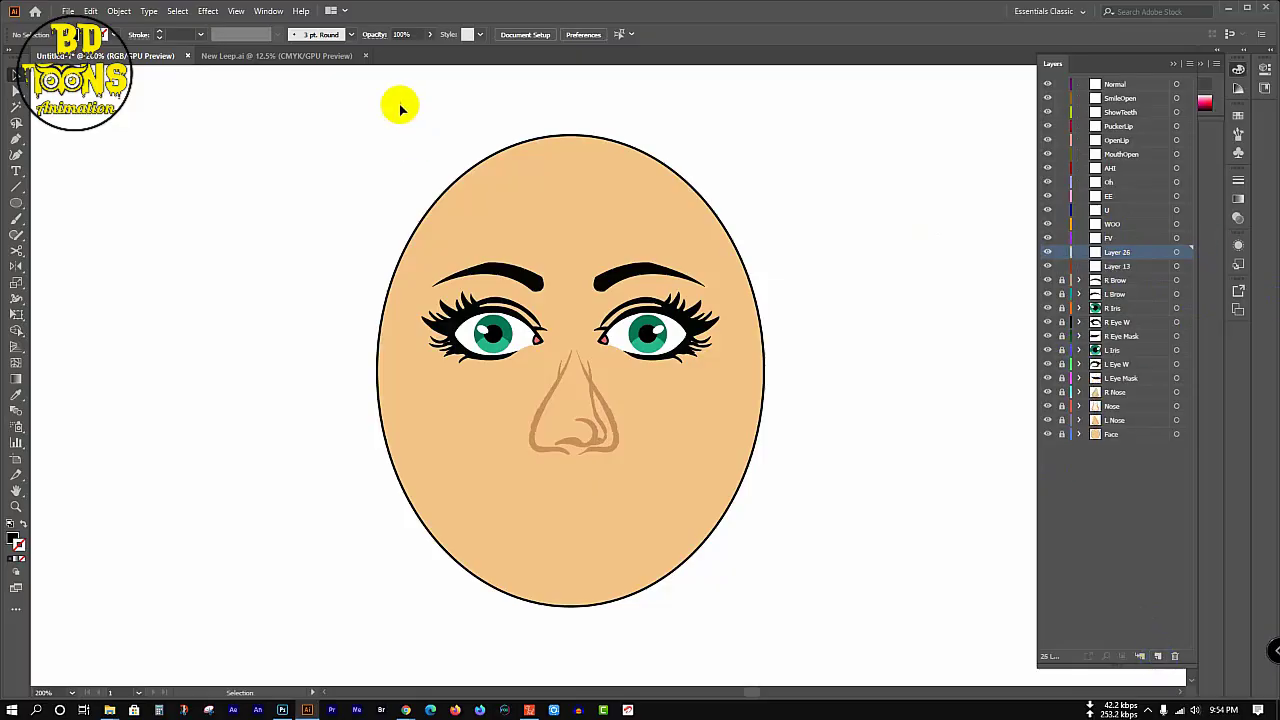
click(301, 60)
double_click(1113, 266)
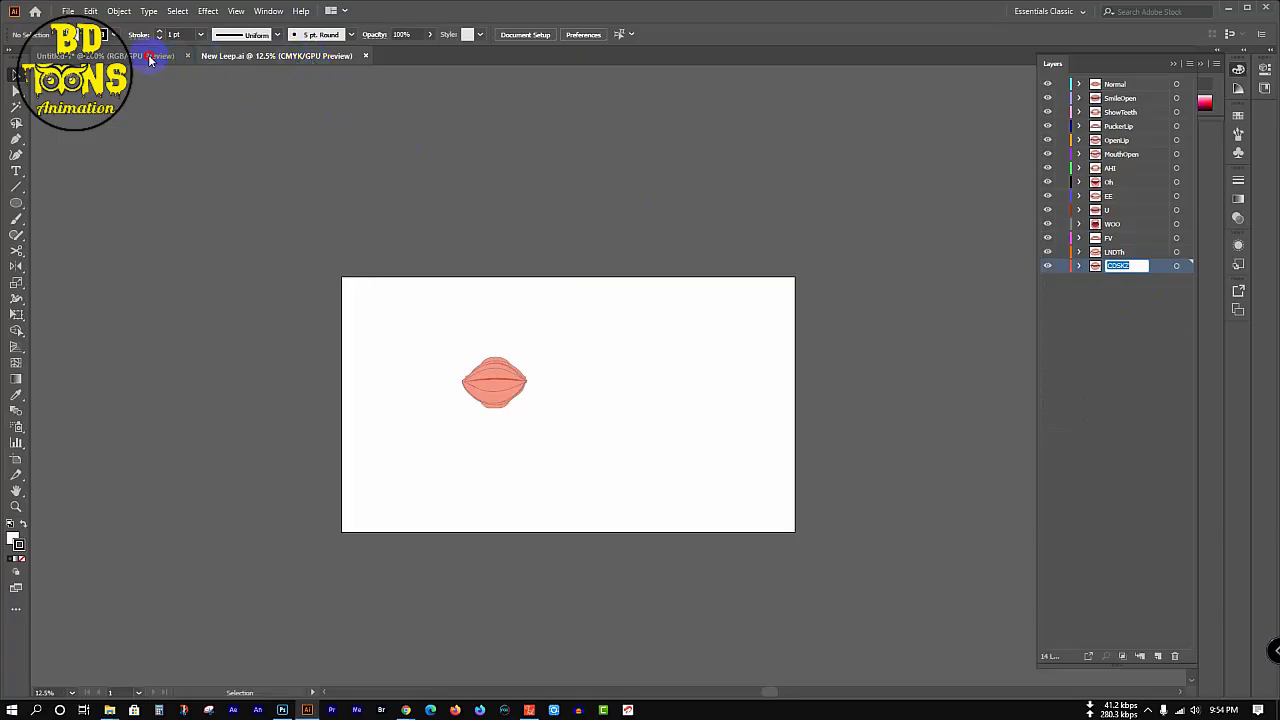
click(150, 58)
double_click(1120, 270)
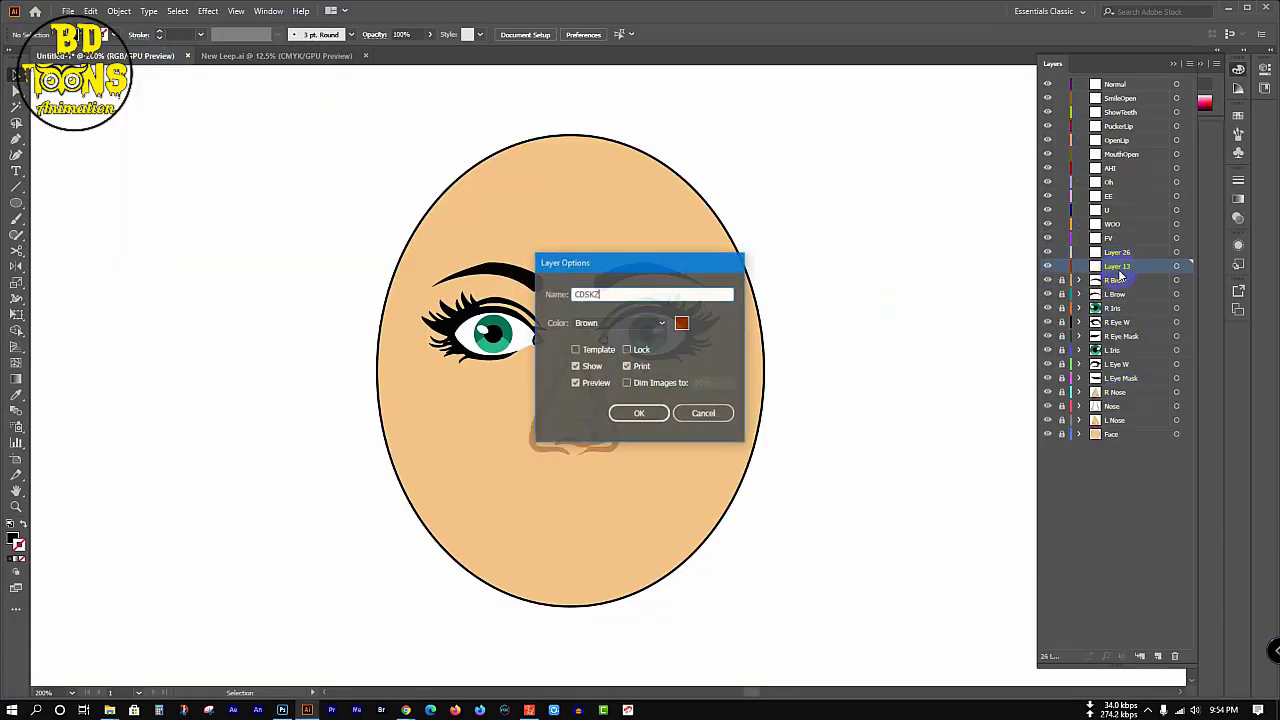
text(CDSKZ)
key(Return)
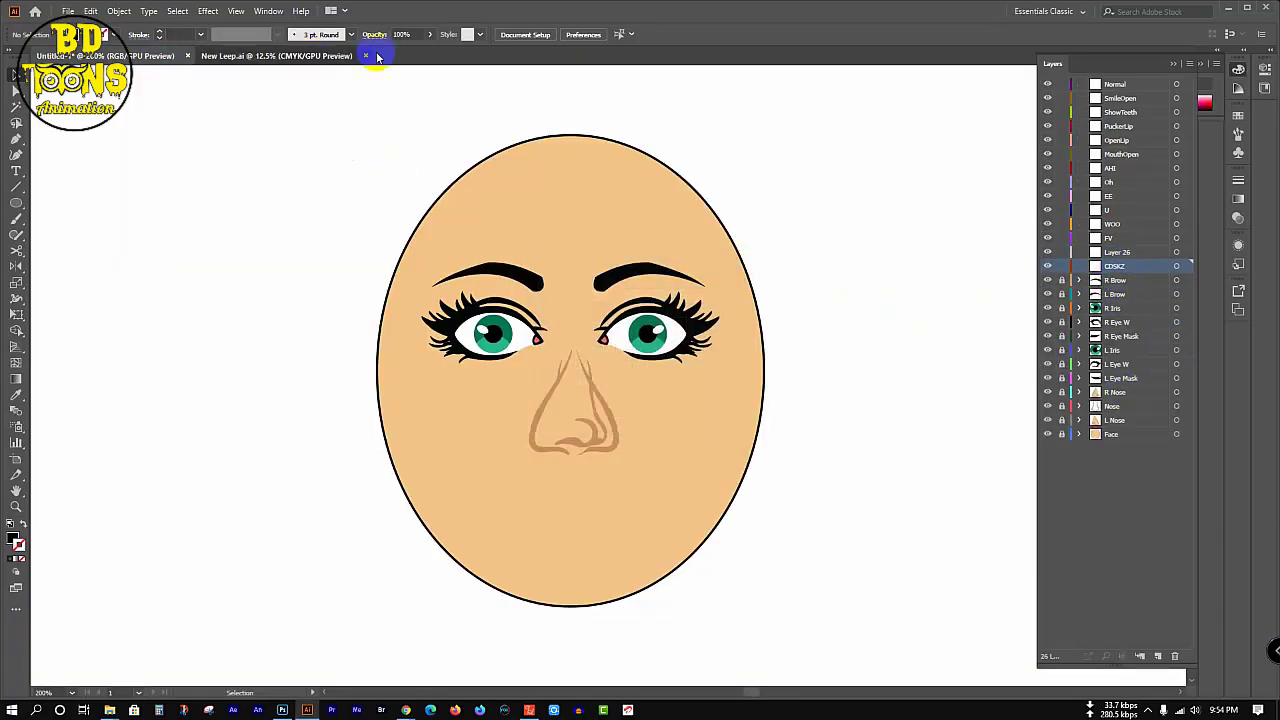
- Copy the LNDTh layer name from New Leep.ai and rename Layer 26 in the face document as LNDTh
click(376, 56)
double_click(1115, 251)
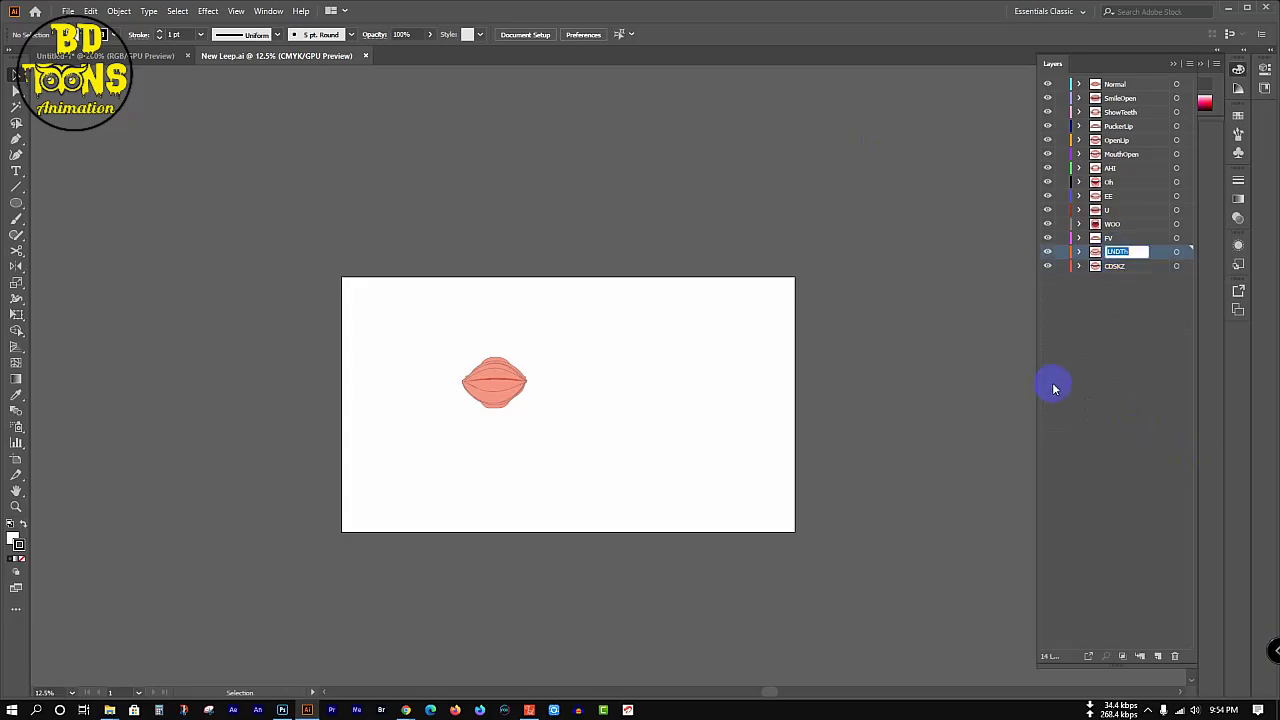
click(130, 56)
double_click(1117, 251)
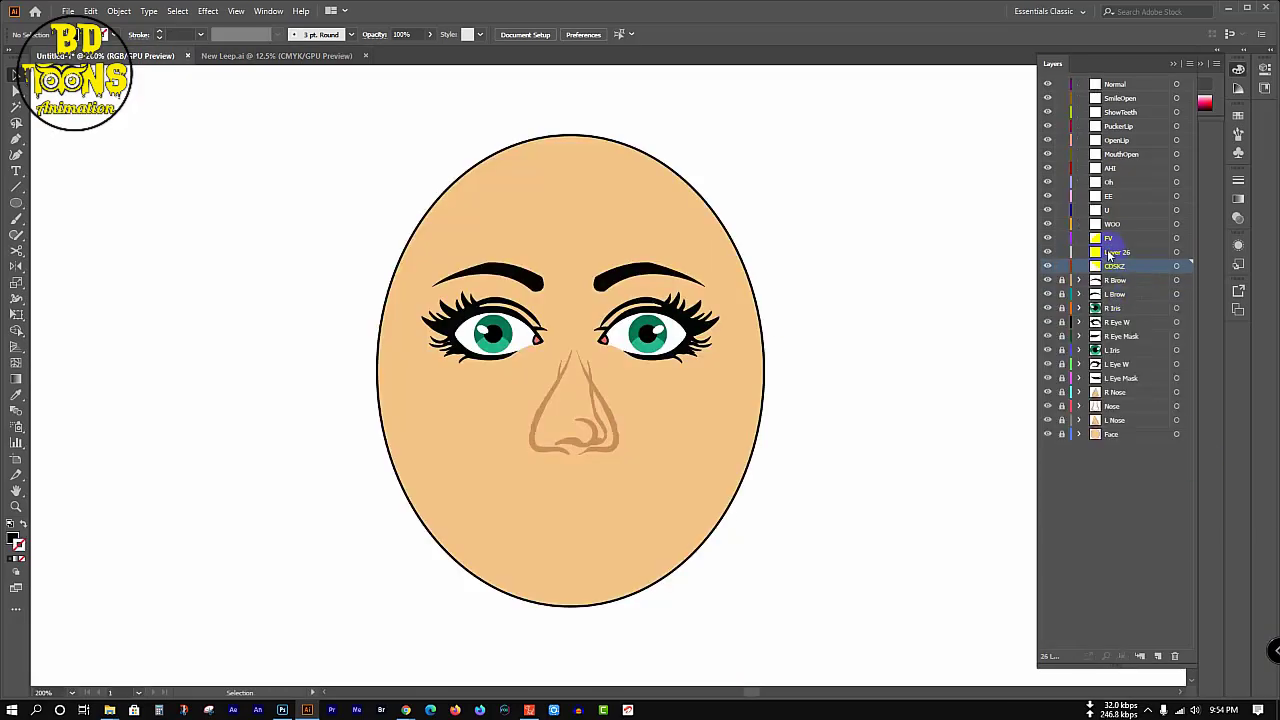
key(Return)
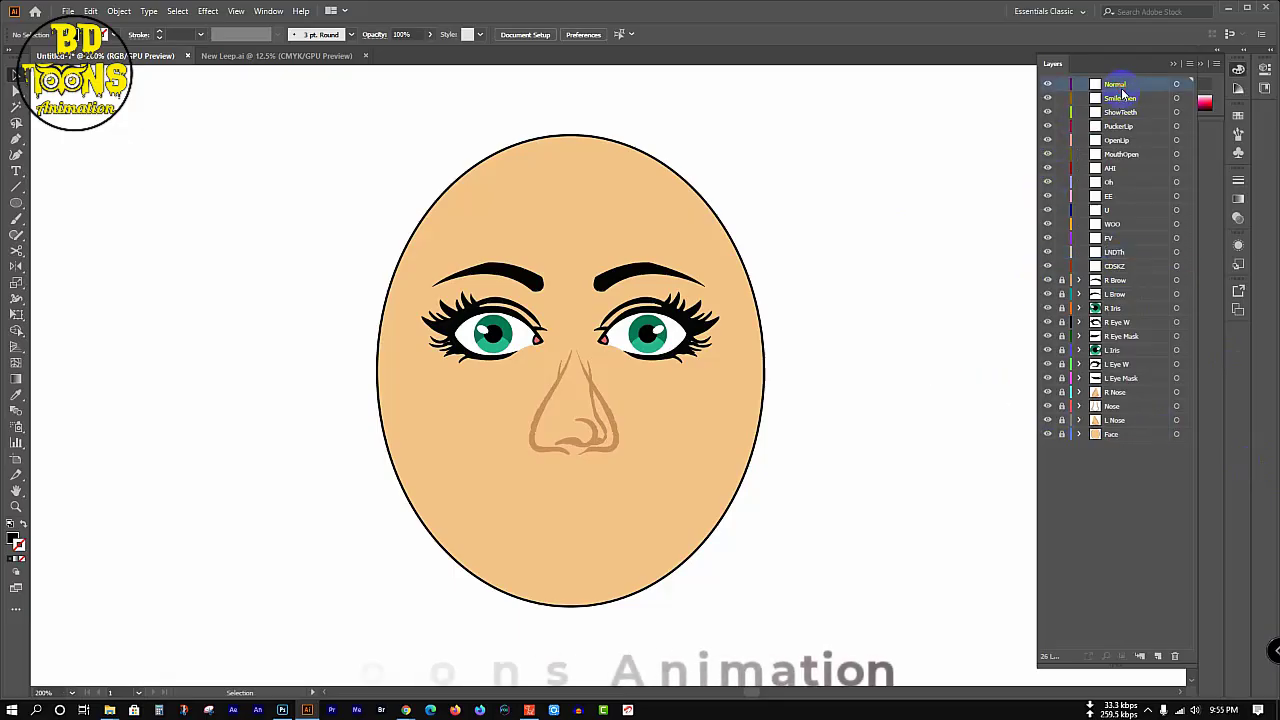
- Copy all the lip artwork from New Leep.ai and paste it into the Normal layer of the face document
click(293, 57)
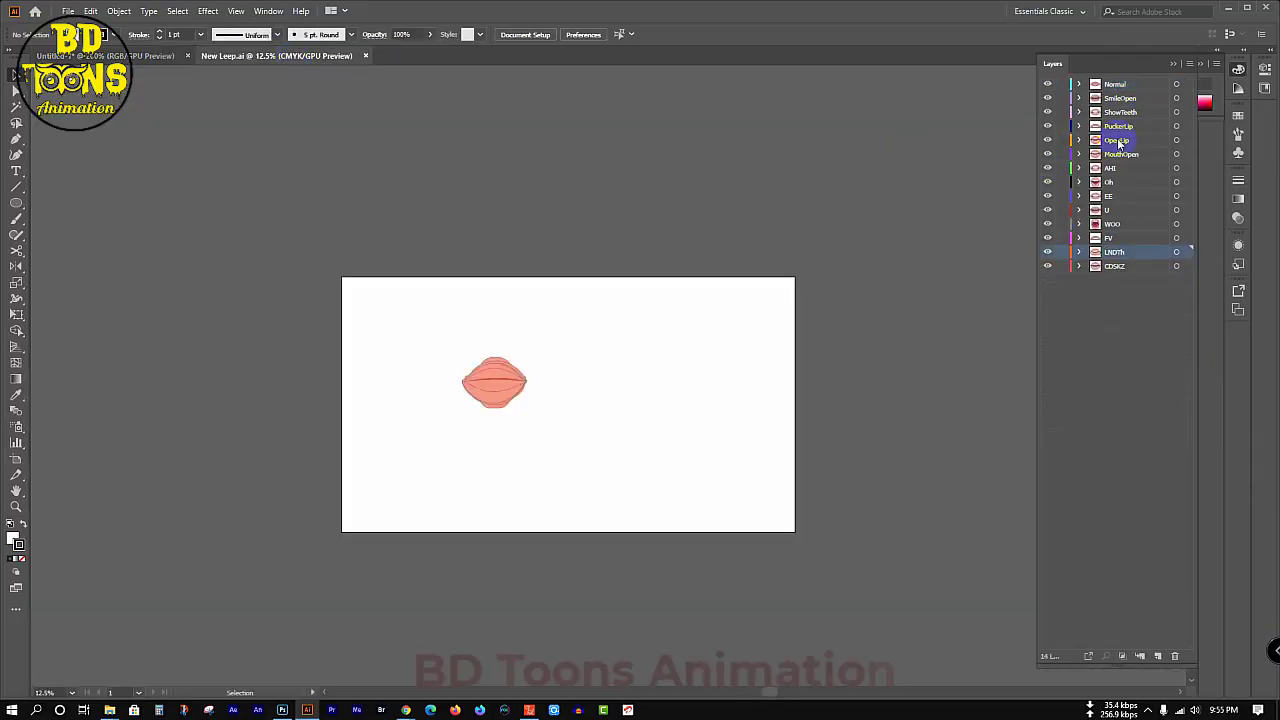
drag(406, 314, 975, 650)
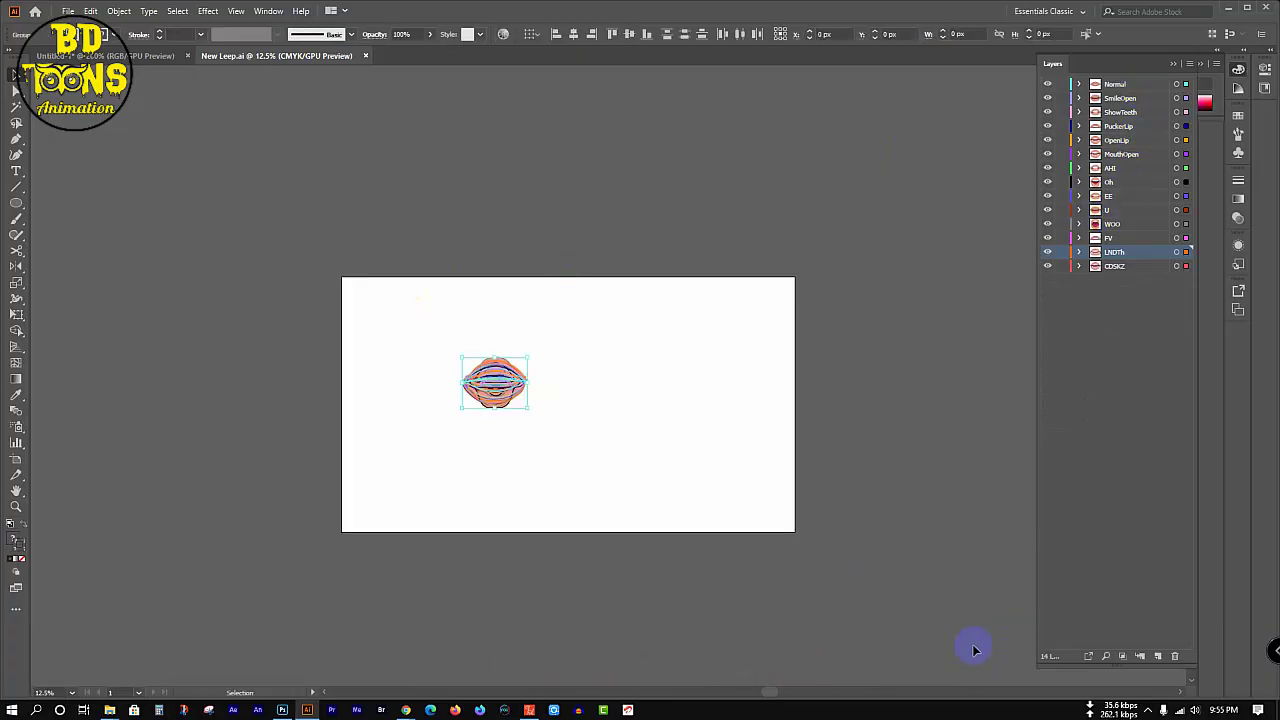
click(101, 56)
click(1135, 84)
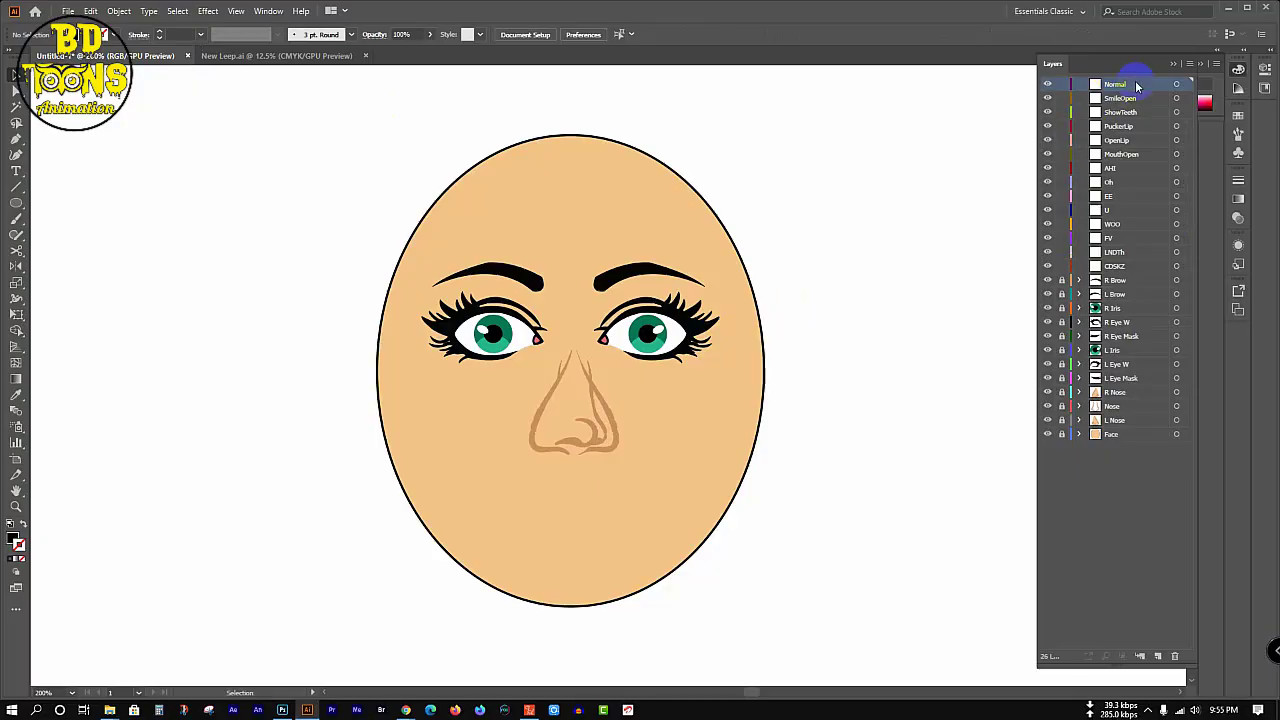
key(ctrl+v)
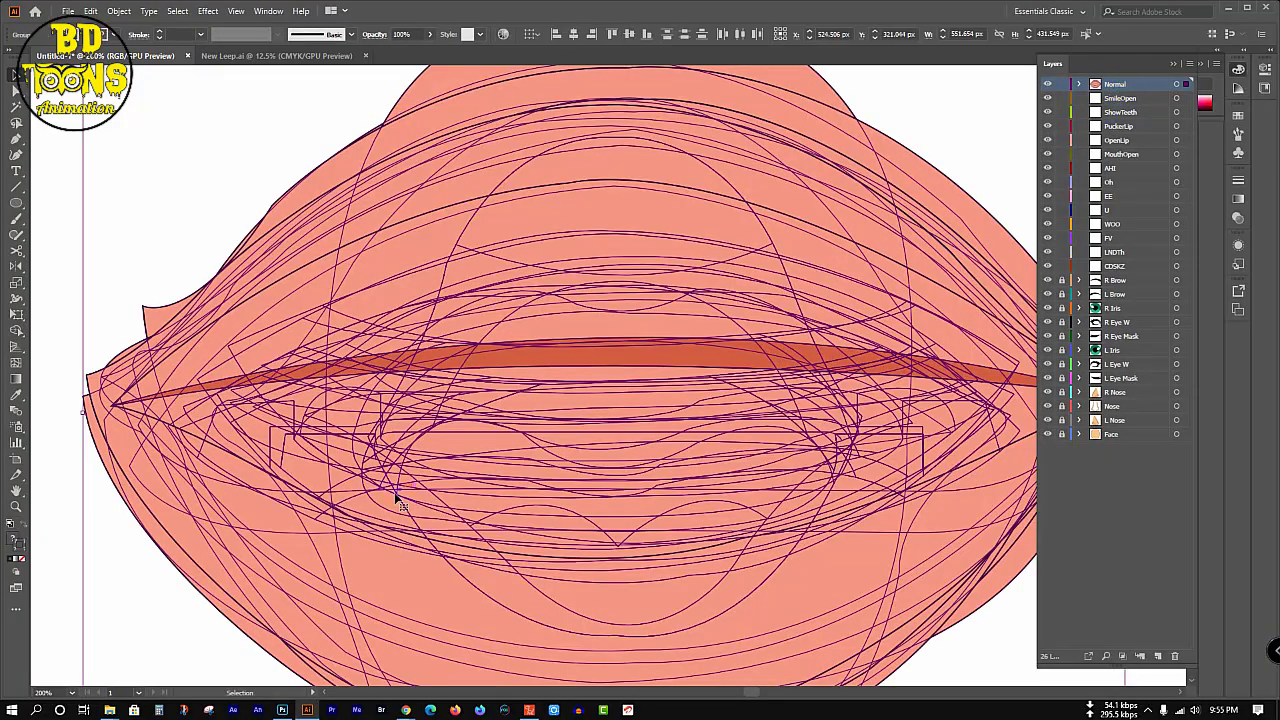
- Scale the pasted lips down to fit the face and place them centred beneath the nose
scroll(400, 502, down, 5)
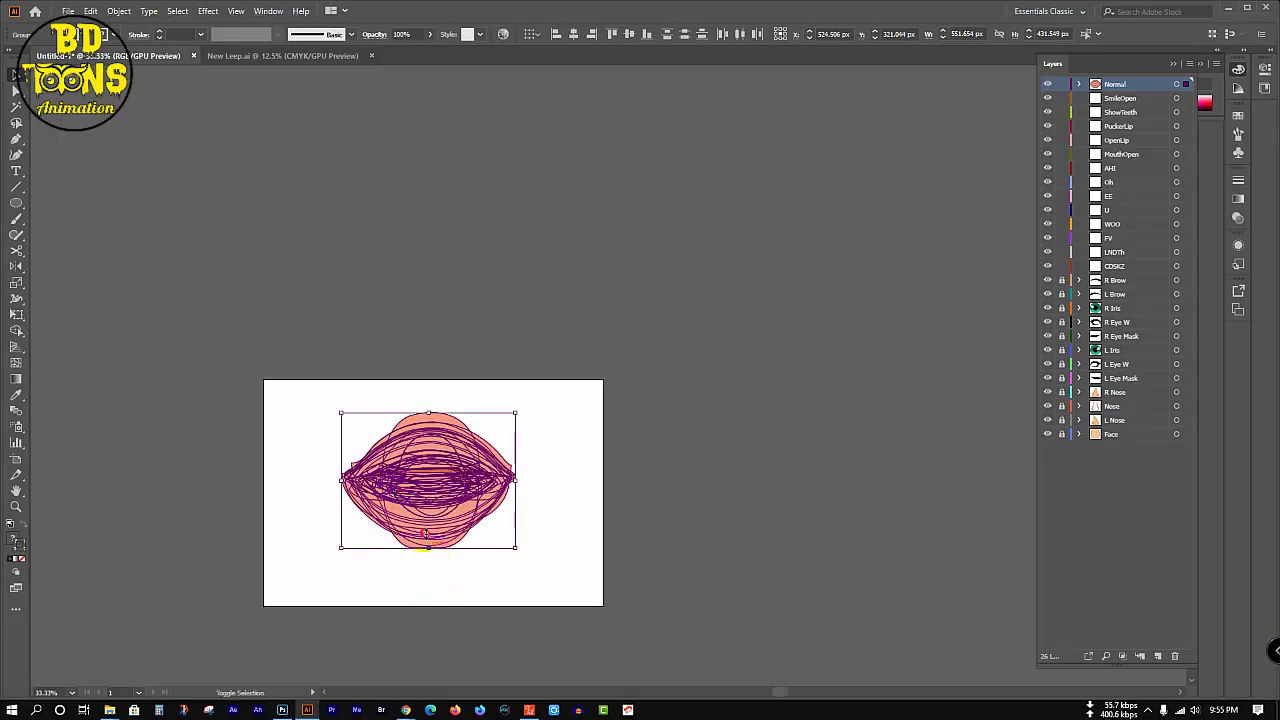
drag(426, 546, 428, 465)
scroll(417, 526, up, 4)
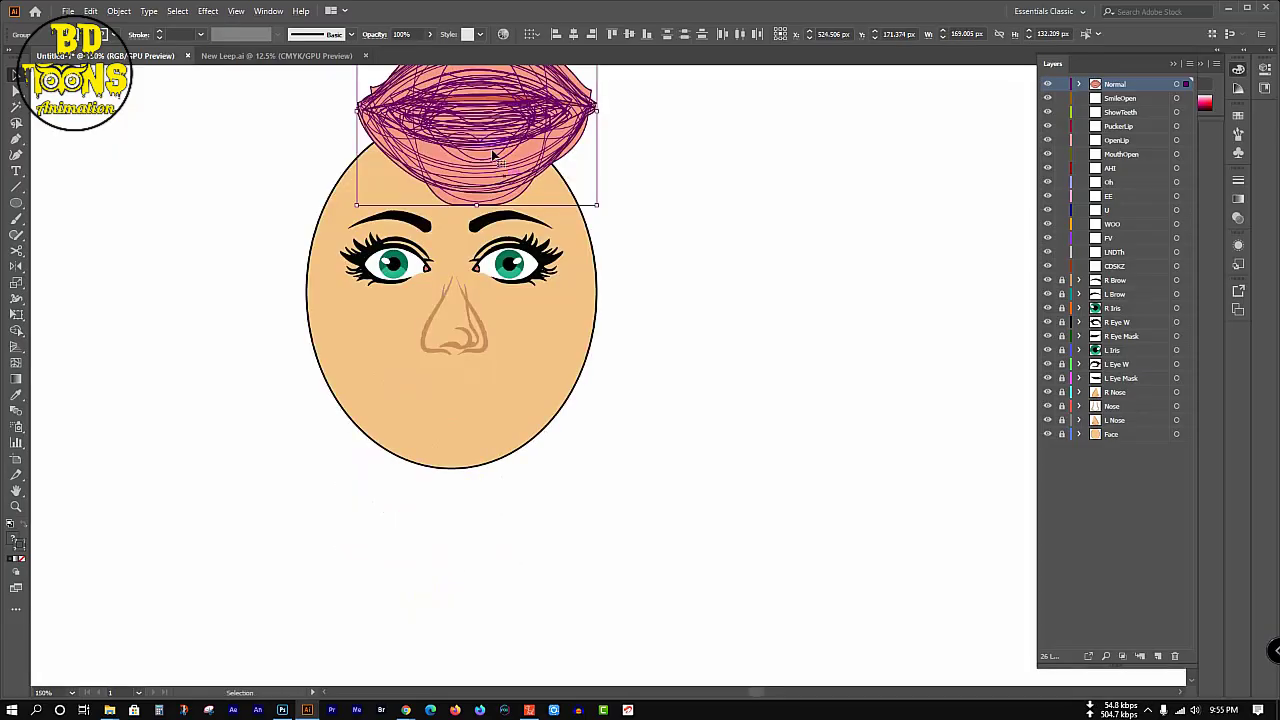
drag(493, 155, 471, 421)
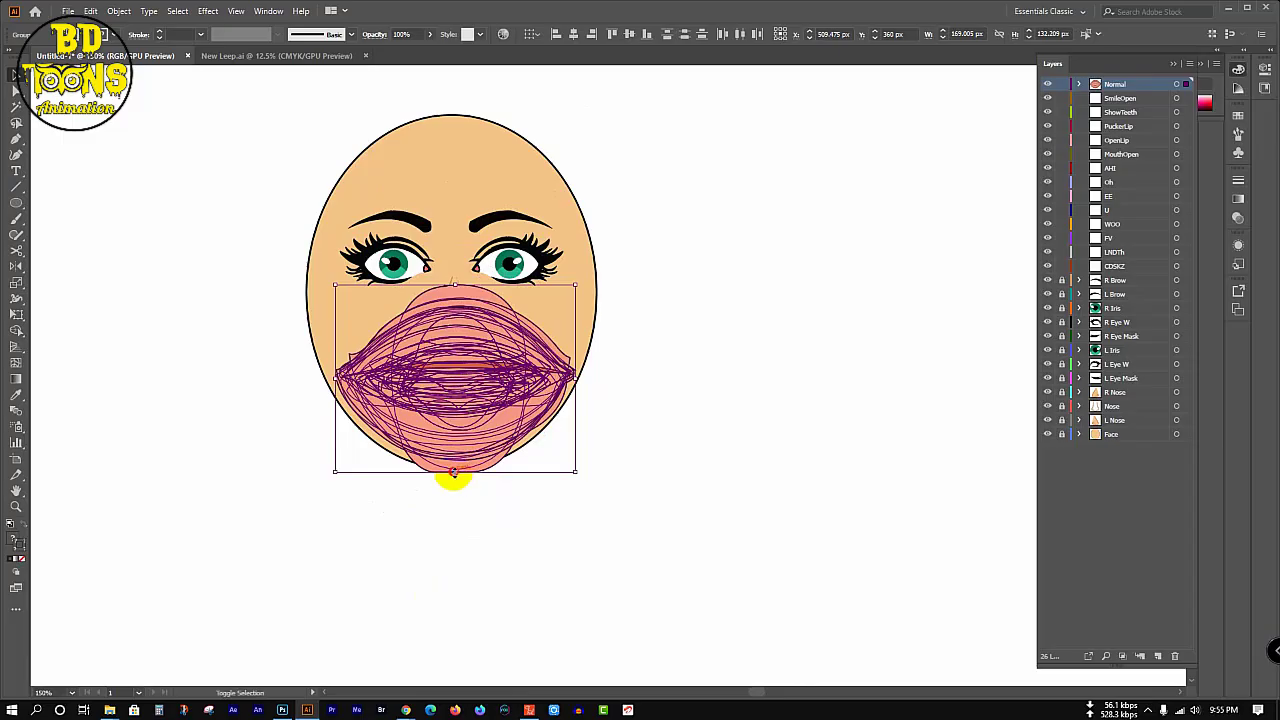
drag(454, 471, 455, 348)
drag(457, 300, 455, 399)
scroll(458, 392, up, 1)
click(793, 424)
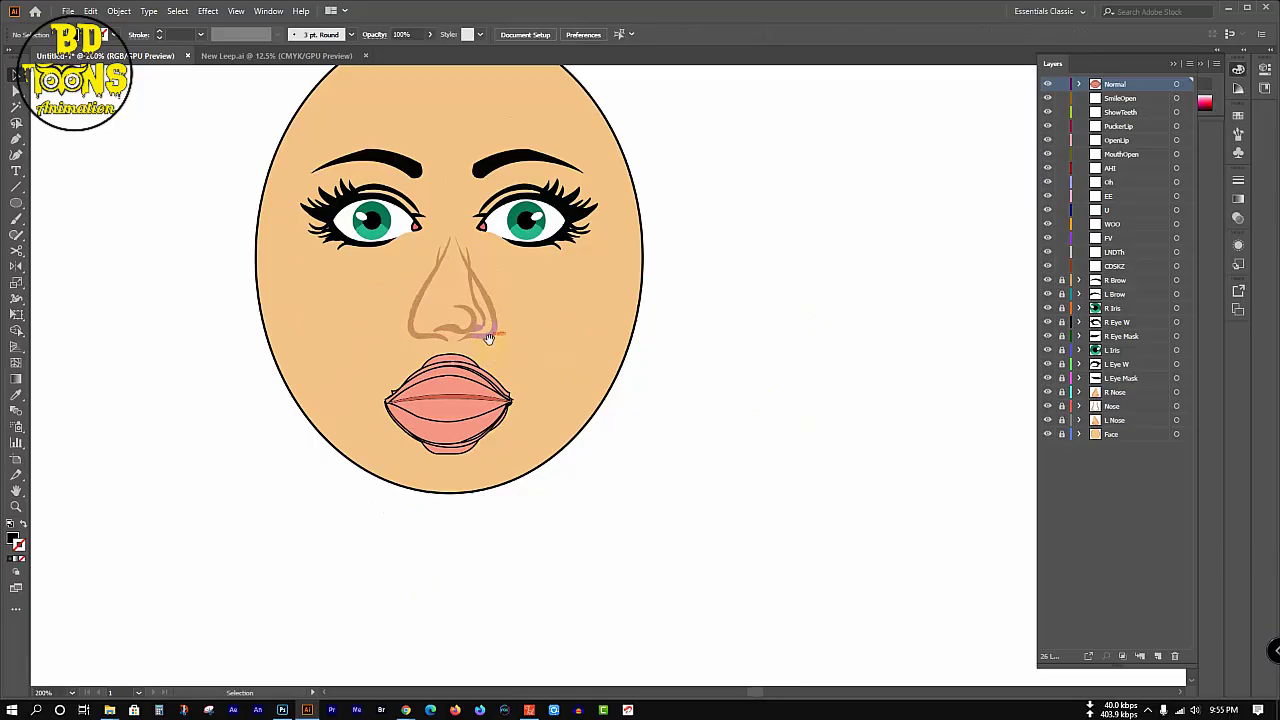
drag(489, 338, 560, 427)
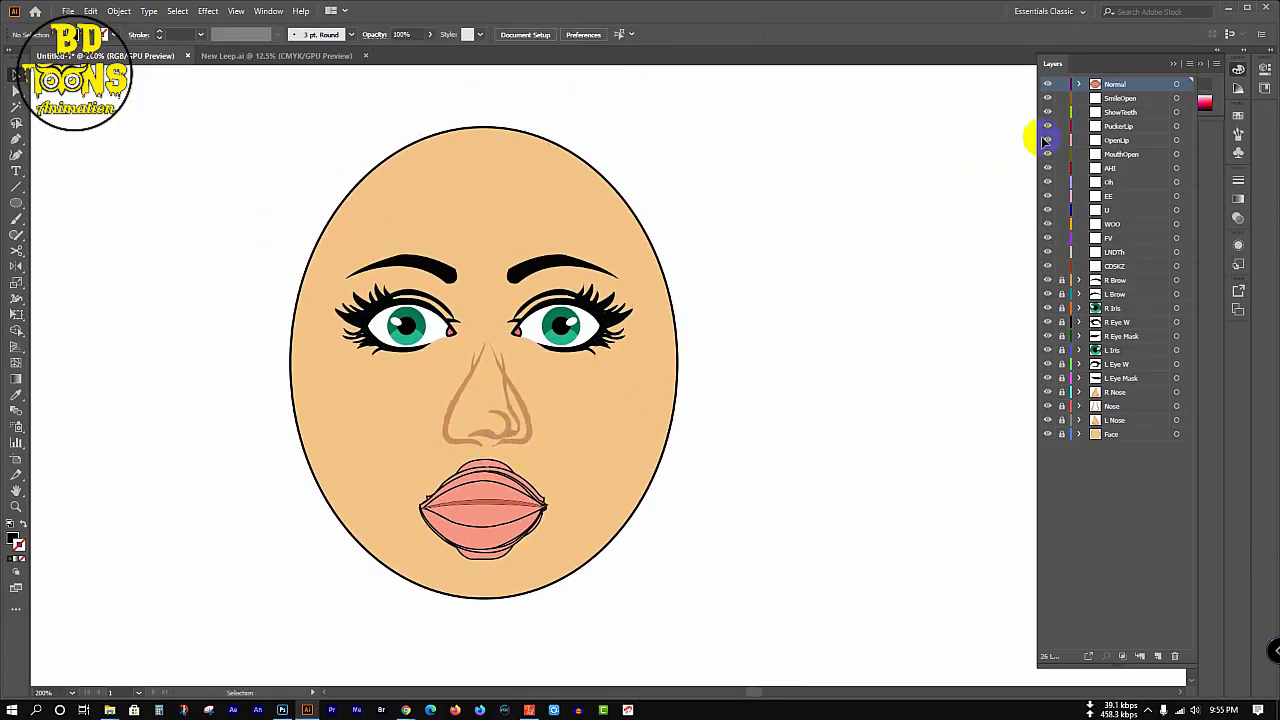
- Move the five bottommost lip groups of the Normal layer into the CDSKZ, LNDTh, FV, WOO and U layers, from the bottom up
click(1079, 85)
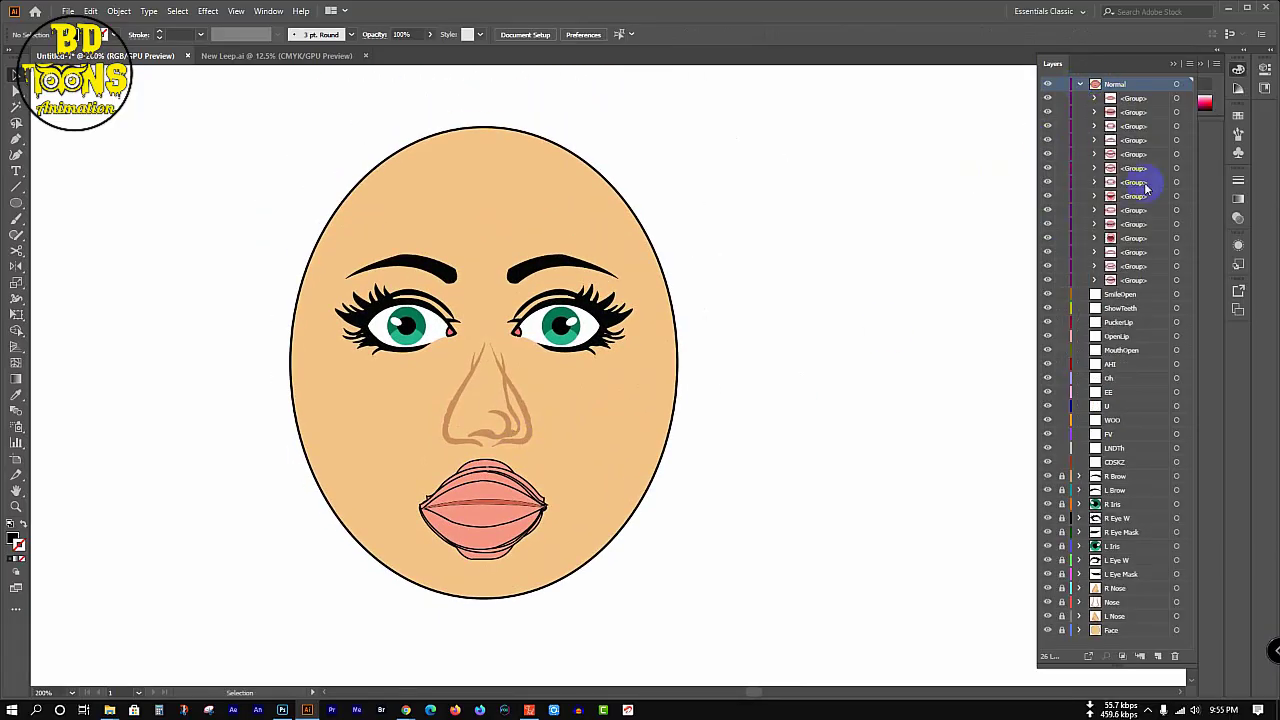
click(1149, 281)
double_click(1152, 462)
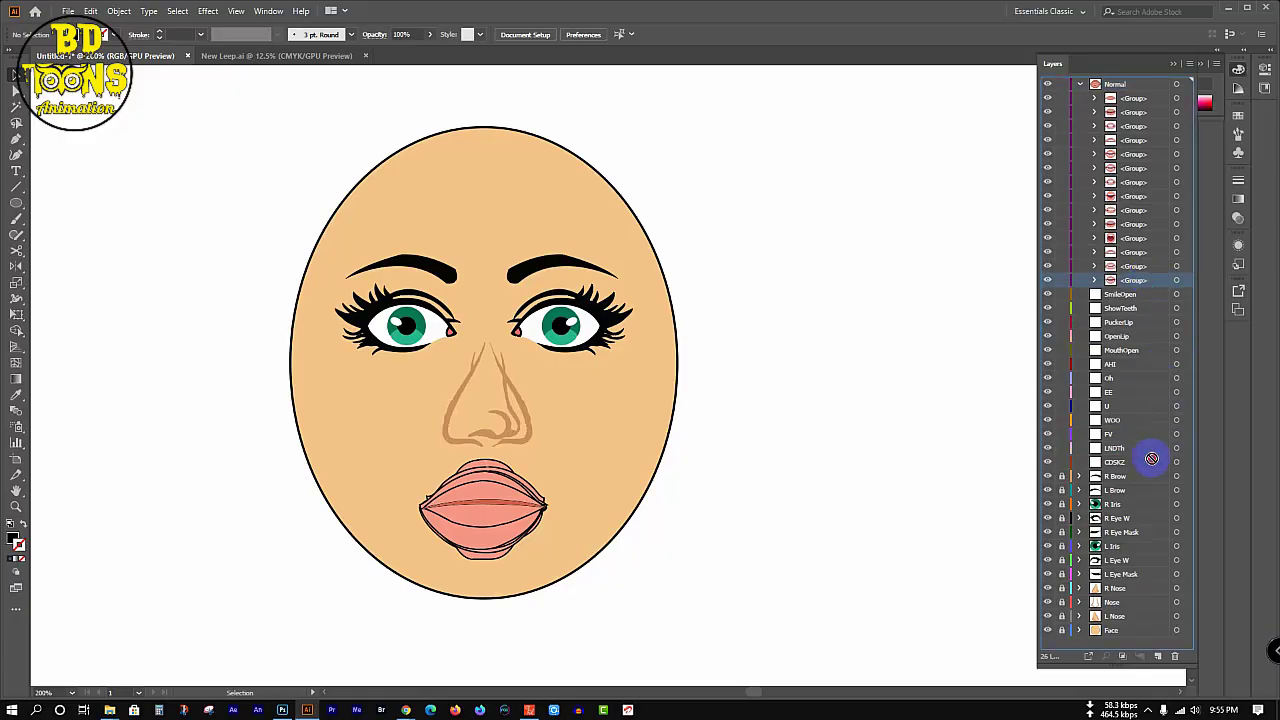
drag(1153, 466, 1153, 466)
drag(1156, 268, 1151, 433)
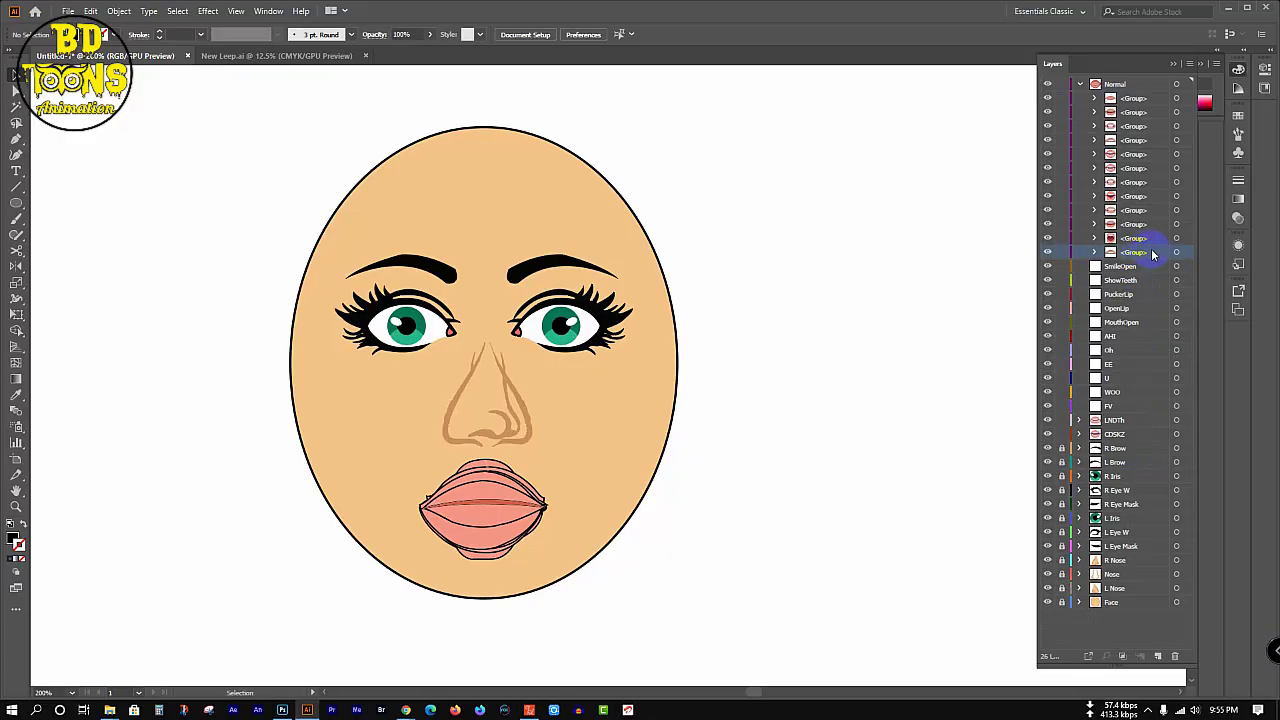
drag(1152, 254, 1143, 405)
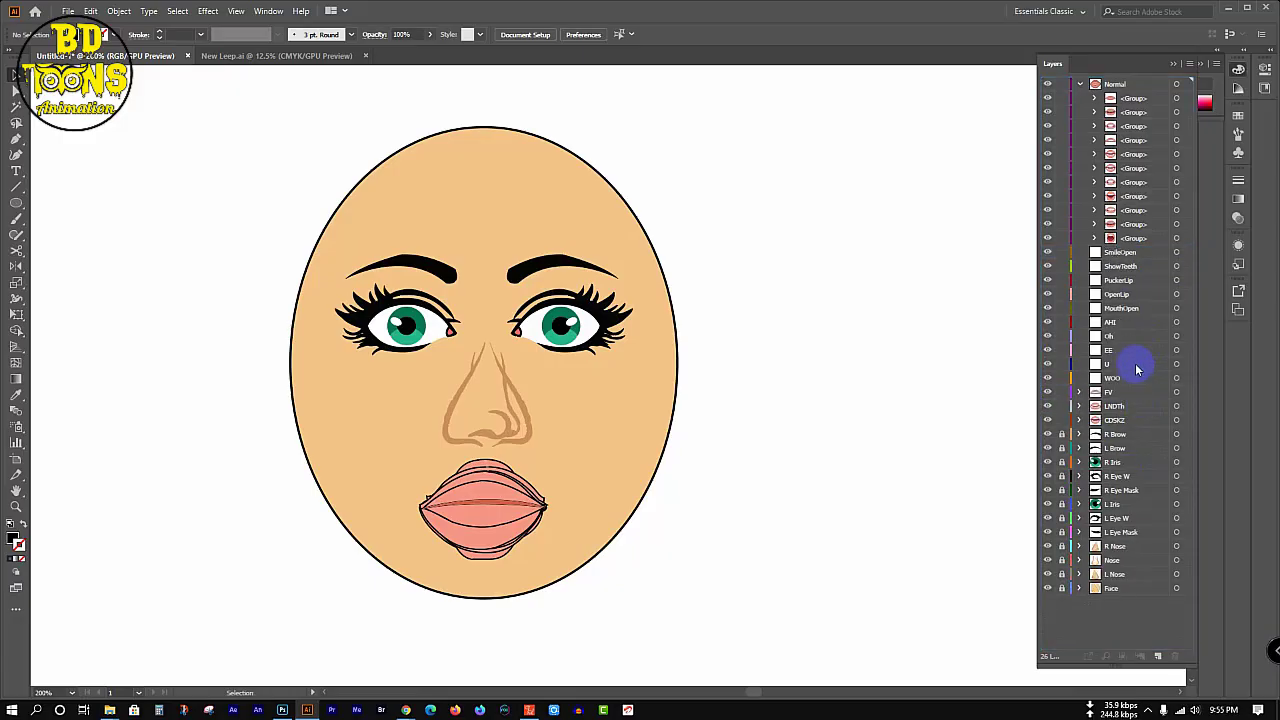
drag(1147, 238, 1139, 350)
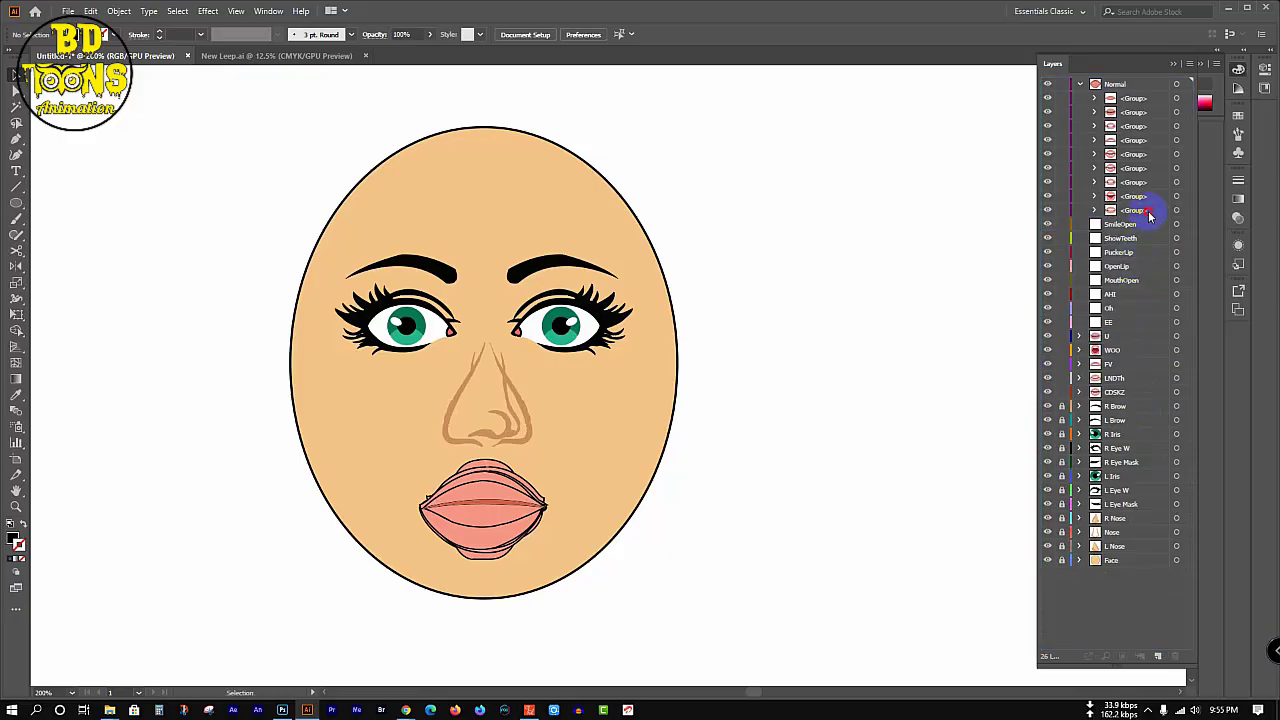
- Move the remaining lip groups except the top one into the EE, Oh, AHI, MouthOpen, OpenLip, PuckerLip, ShowTeeth and SmileOpen layers, from the bottom up
drag(1149, 215, 1135, 323)
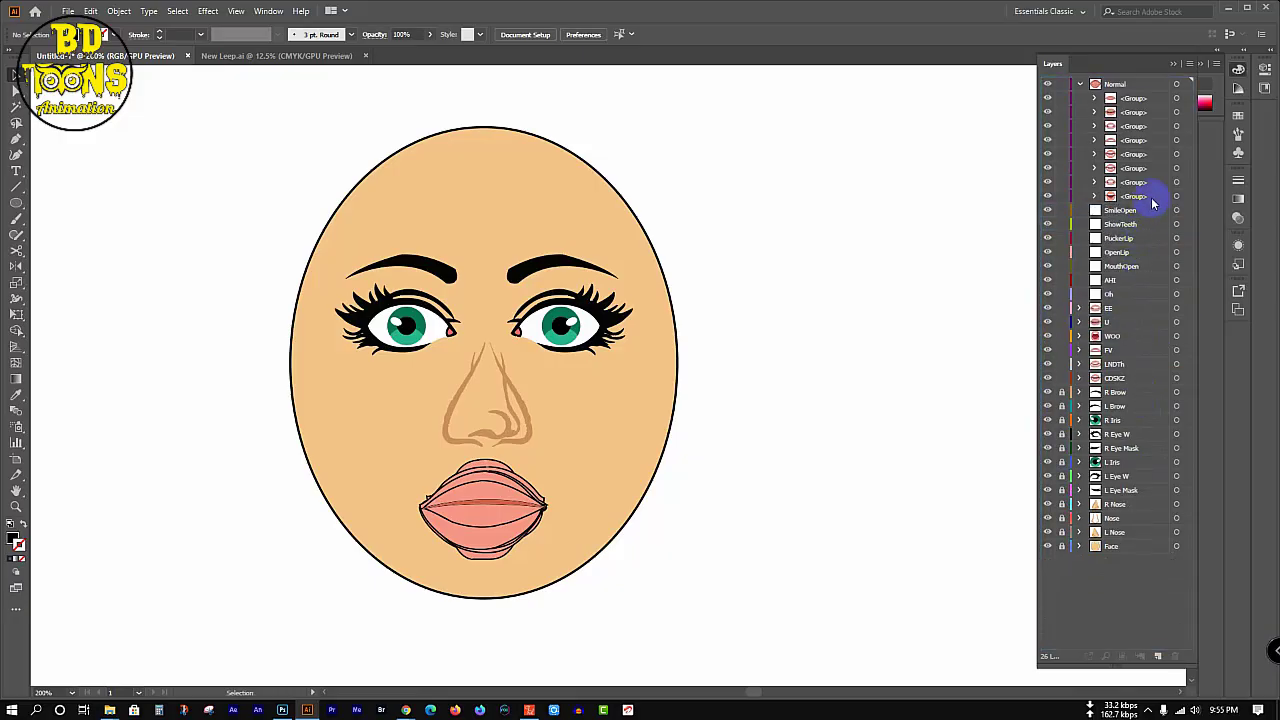
drag(1152, 203, 1151, 292)
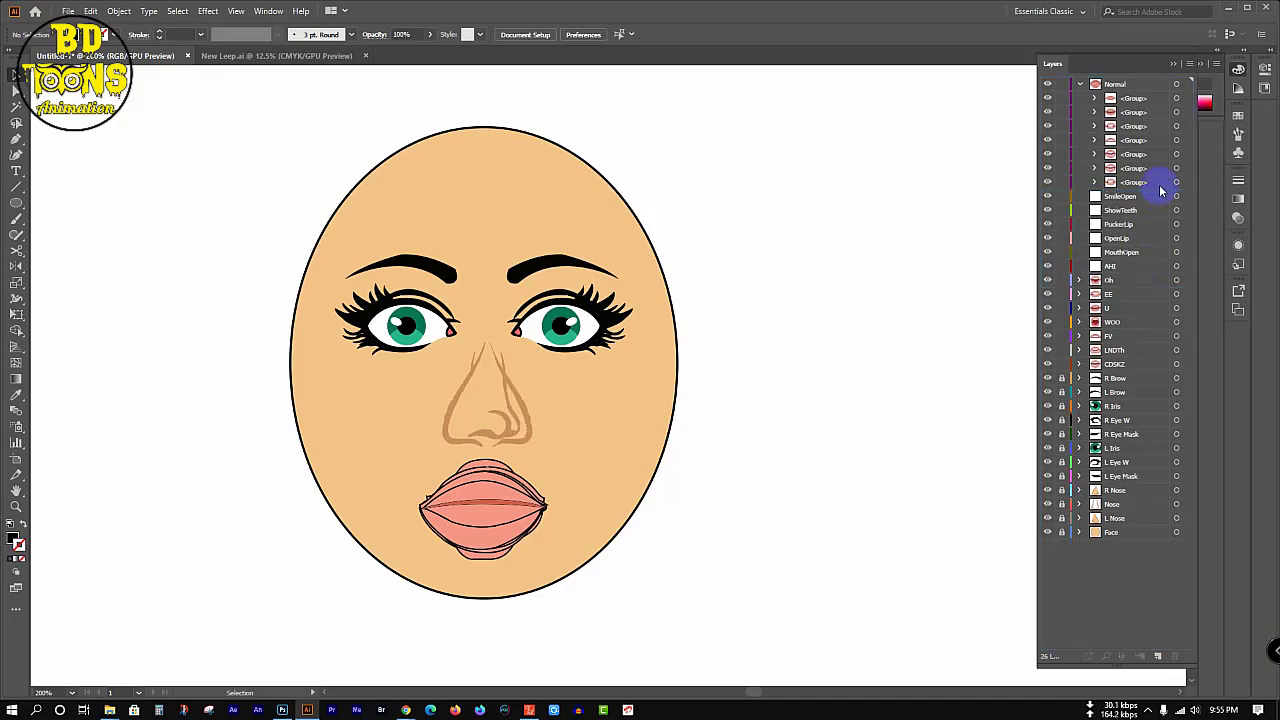
drag(1158, 182, 1143, 265)
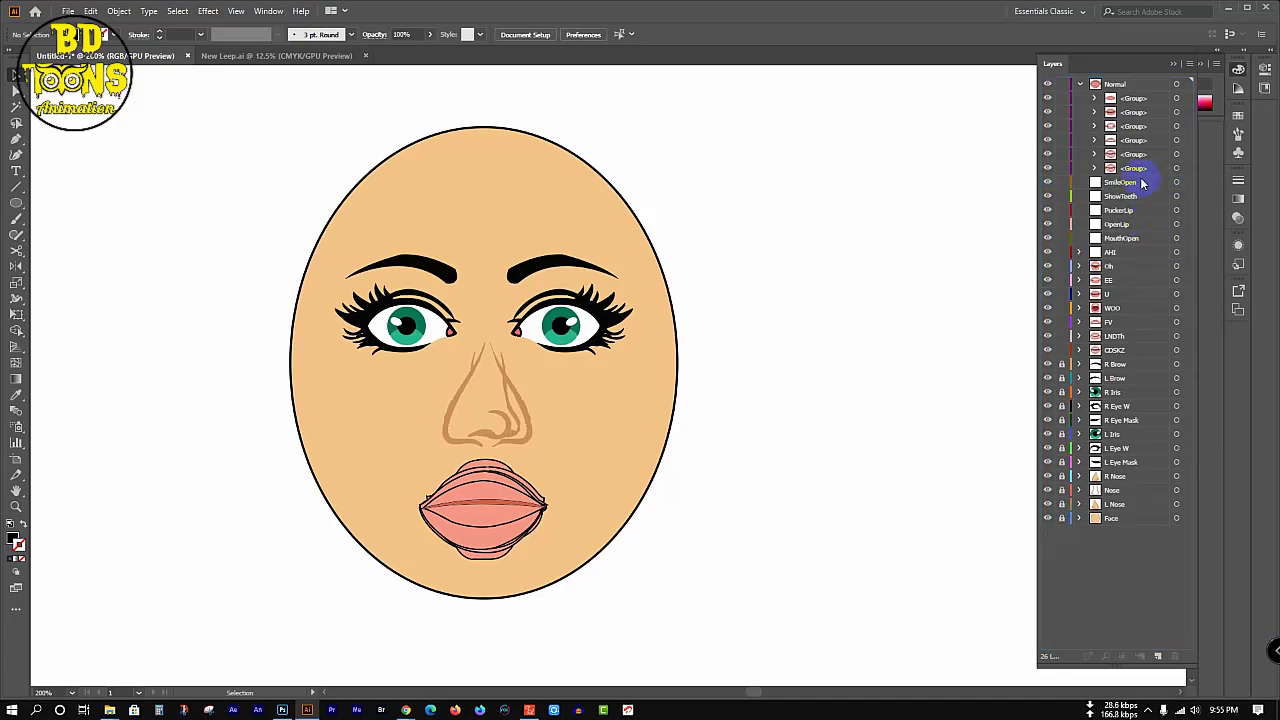
drag(1153, 170, 1151, 236)
drag(1156, 158, 1143, 208)
drag(1149, 140, 1149, 184)
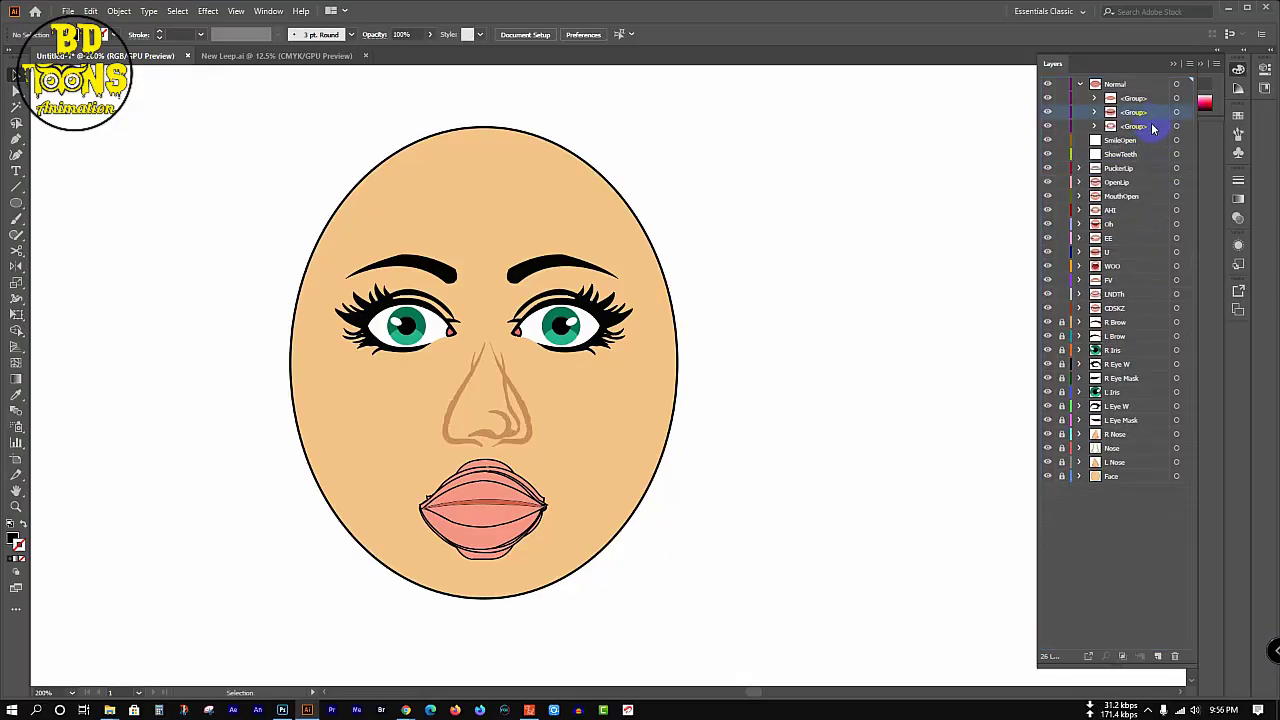
mouse_move(1146, 122)
mouse_down()
mouse_move(1151, 155)
mouse_move(1147, 115)
mouse_move(1152, 127)
mouse_up()
- Collapse the Normal layer and lock all the mouth layers from Normal down to CDSKZ
click(1061, 89)
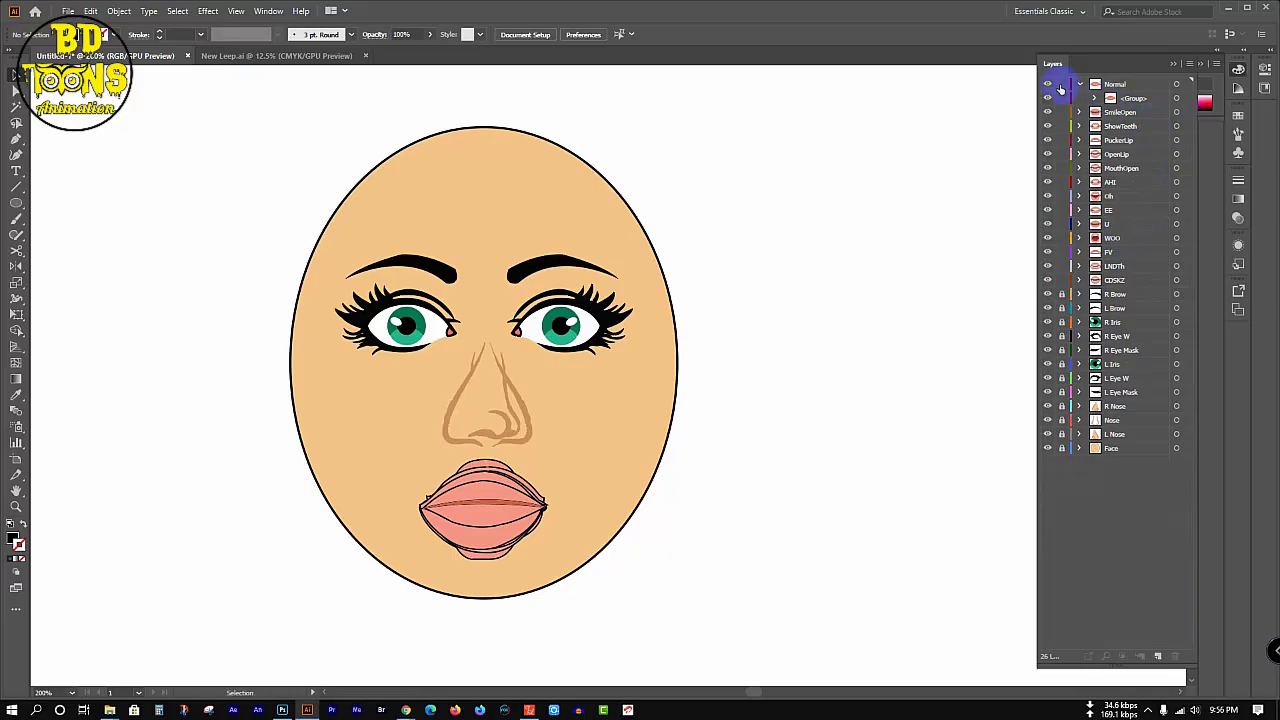
click(1080, 86)
drag(1068, 87, 1070, 261)
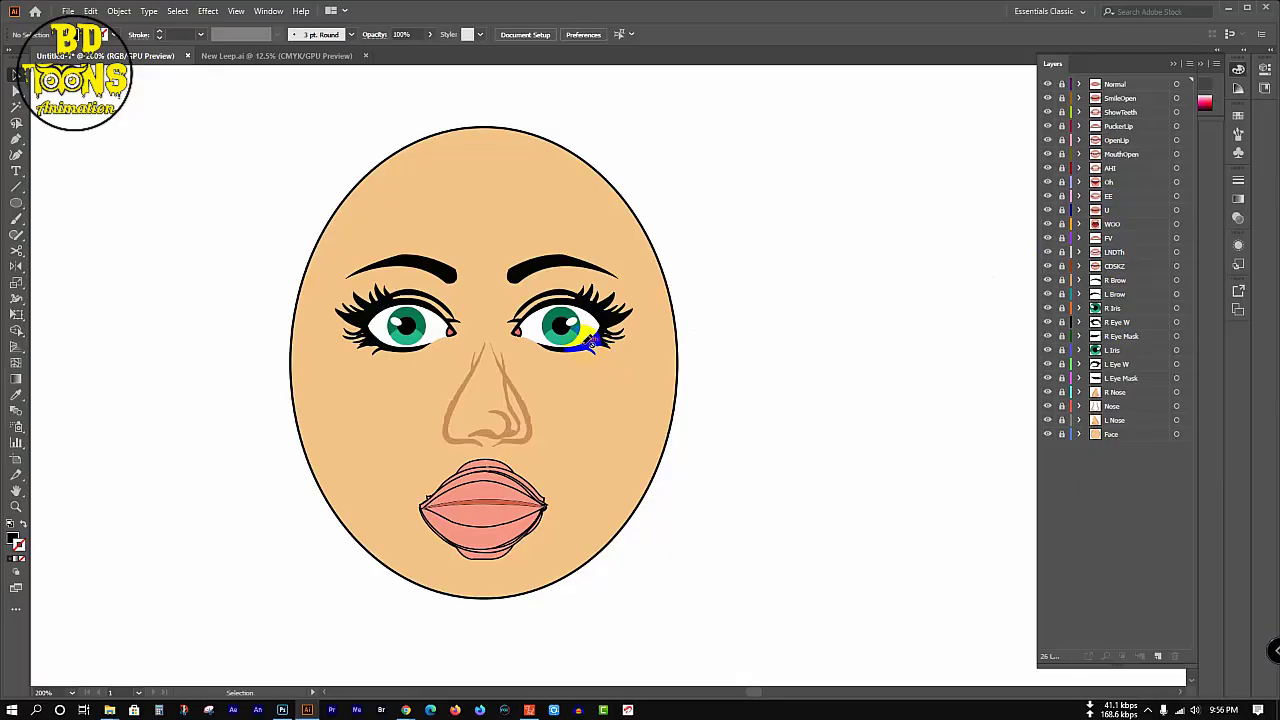
scroll(590, 342, down, 4)
scroll(586, 347, up, 4)
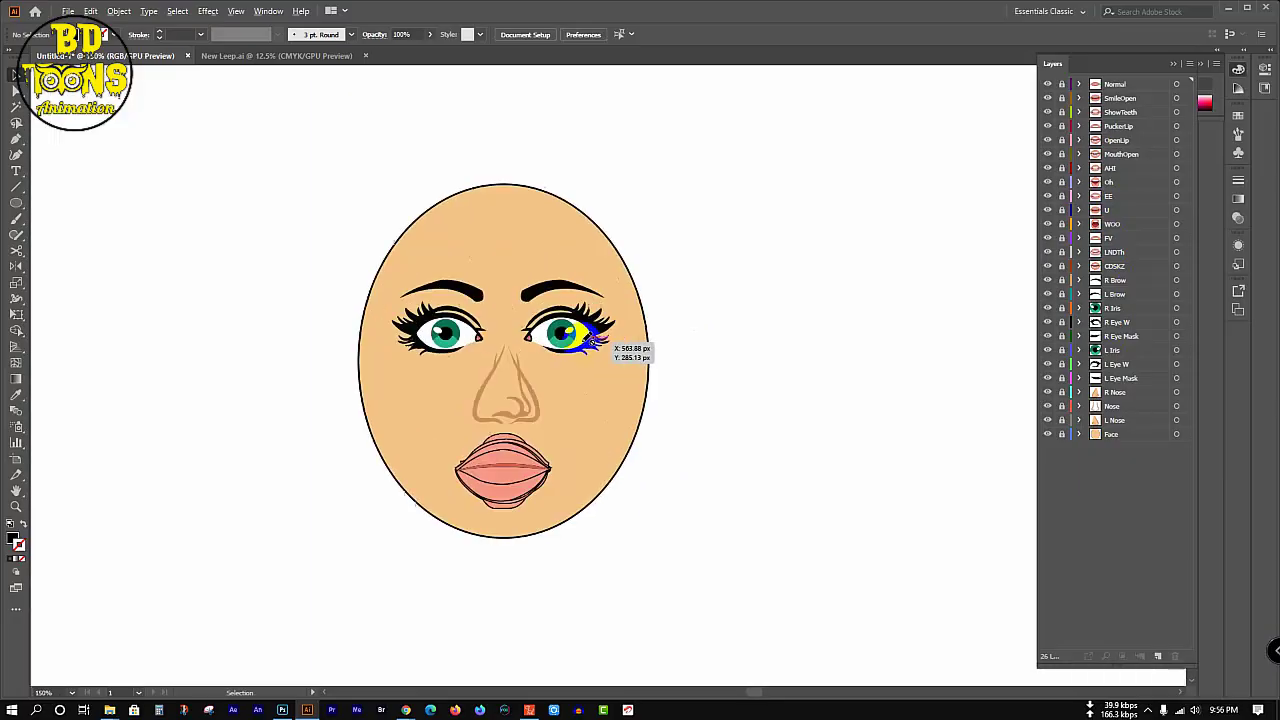
click(258, 56)
key(ctrl+Tab)
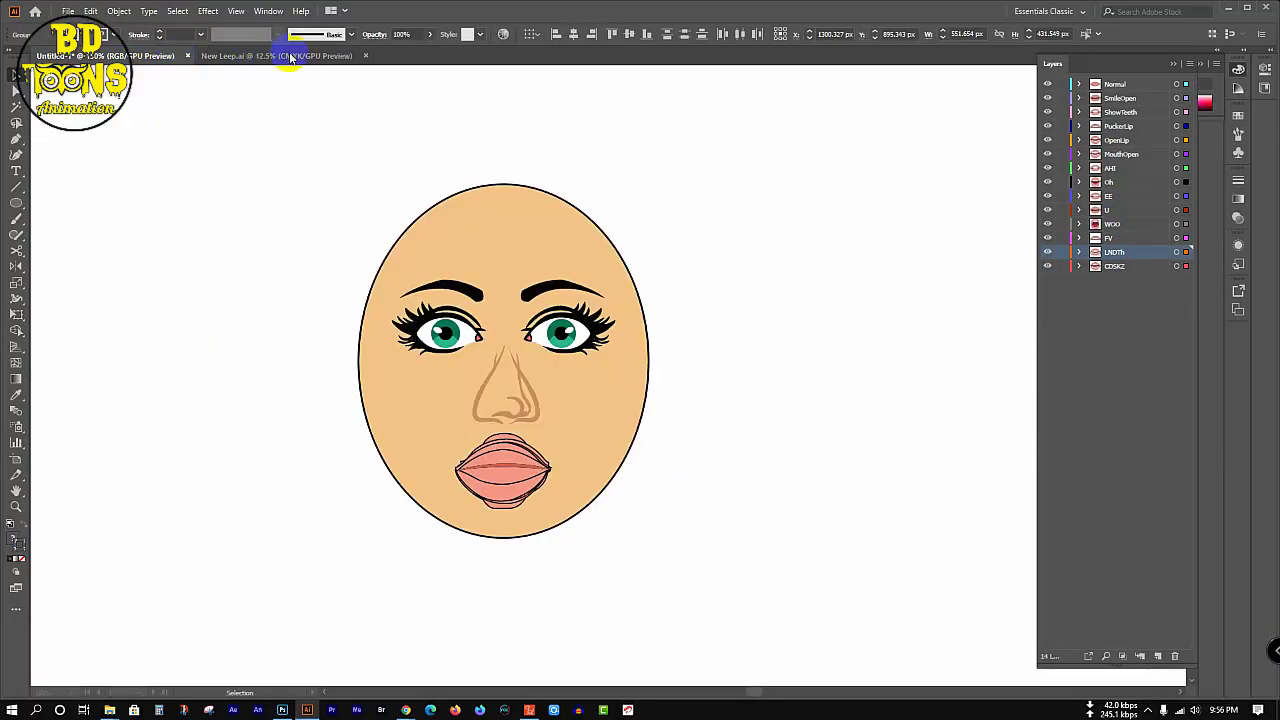
click(790, 264)
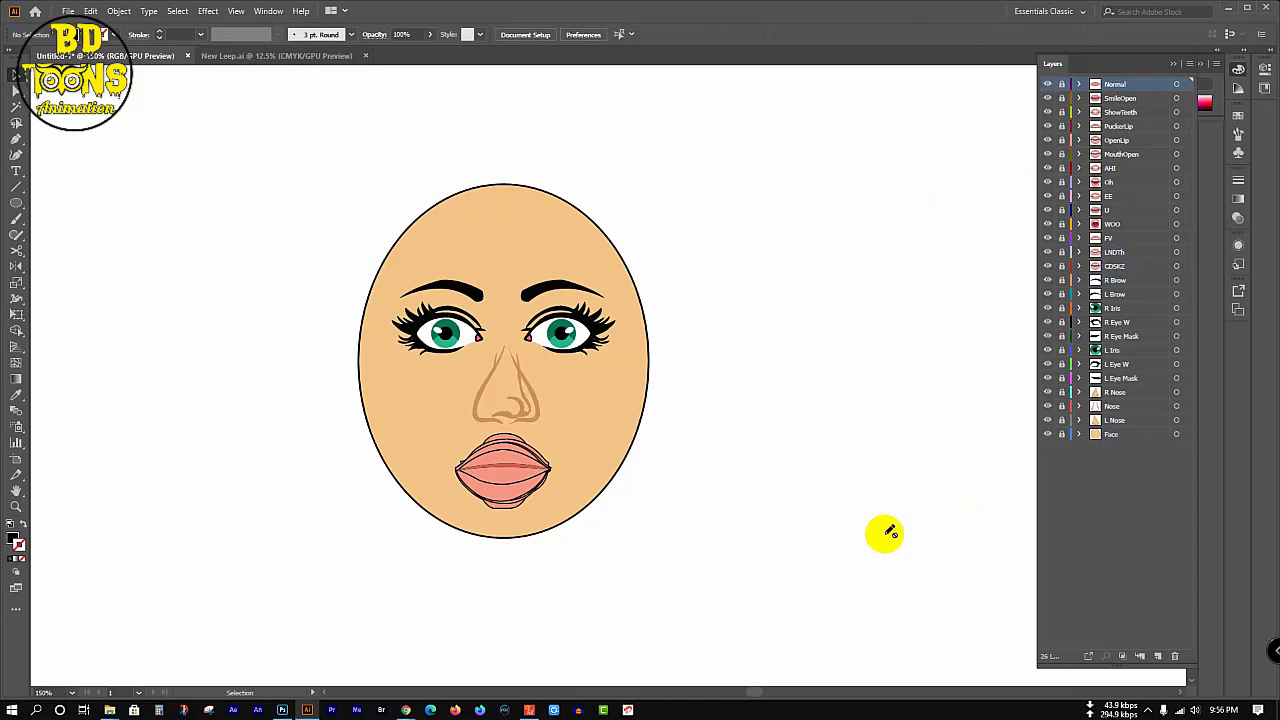
- Switch to the Google Meet call in Chrome, admit the waiting participant and minimize the browser
click(1231, 8)
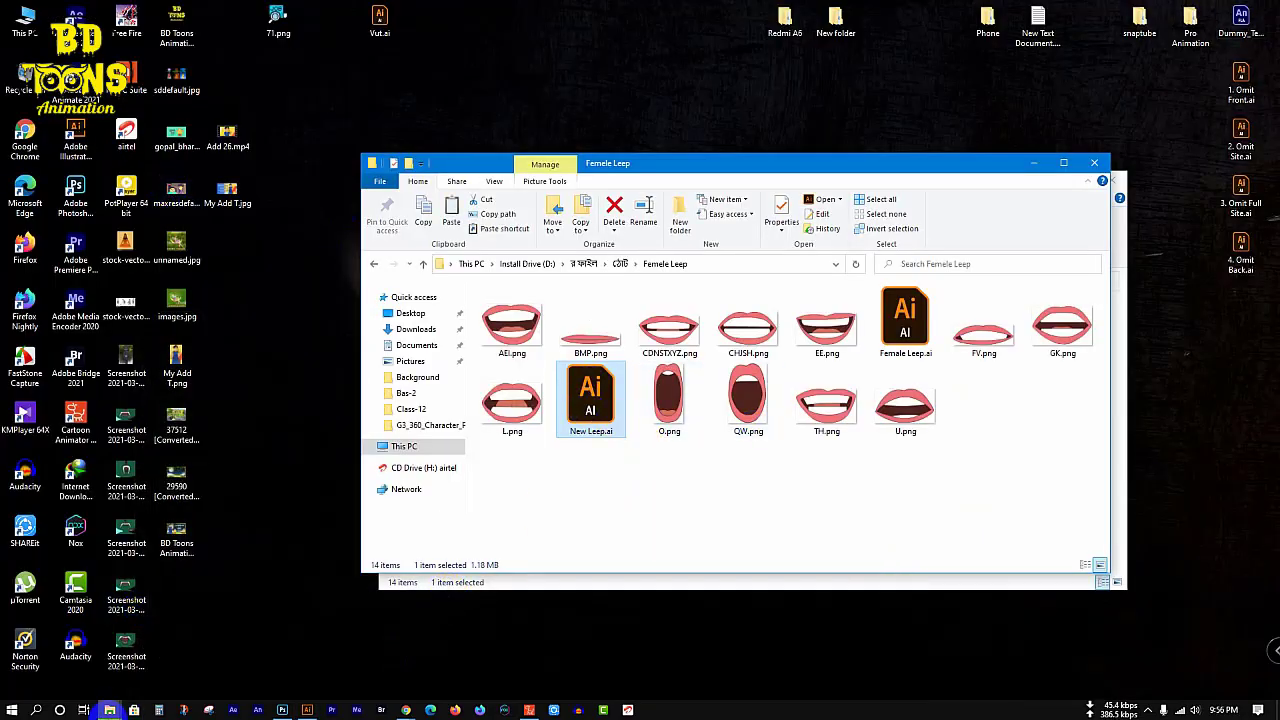
click(110, 710)
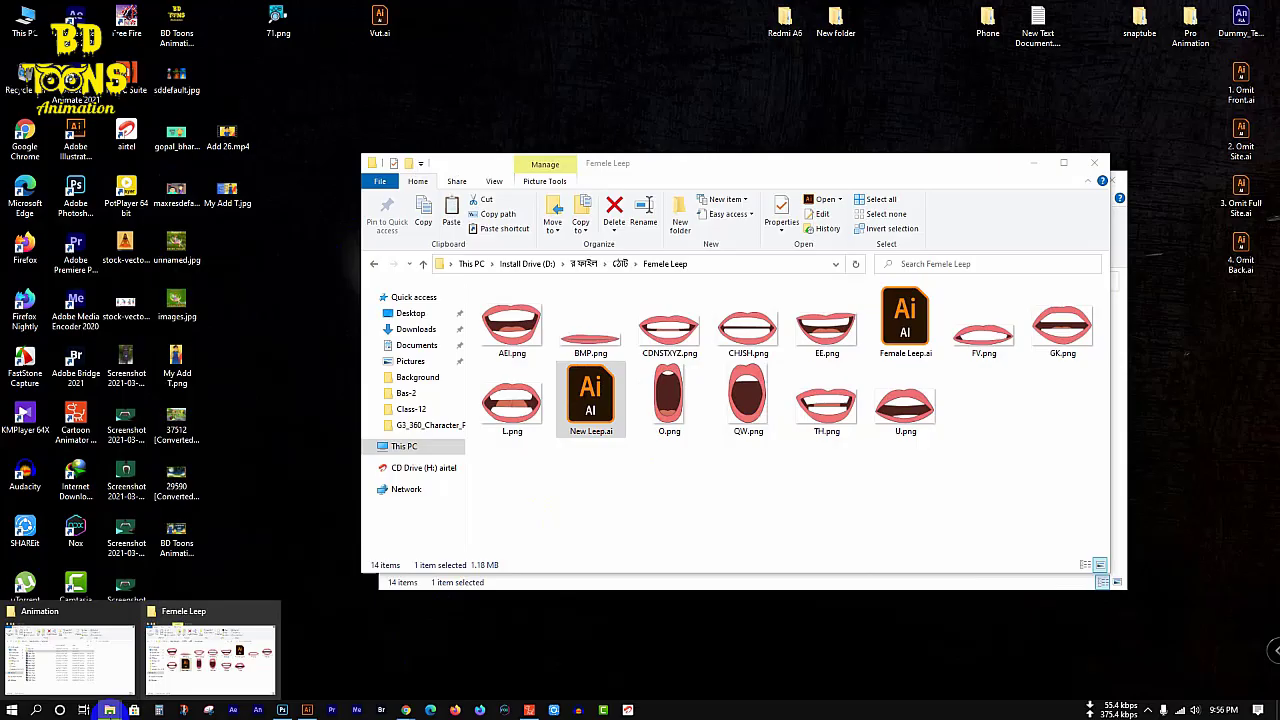
click(400, 710)
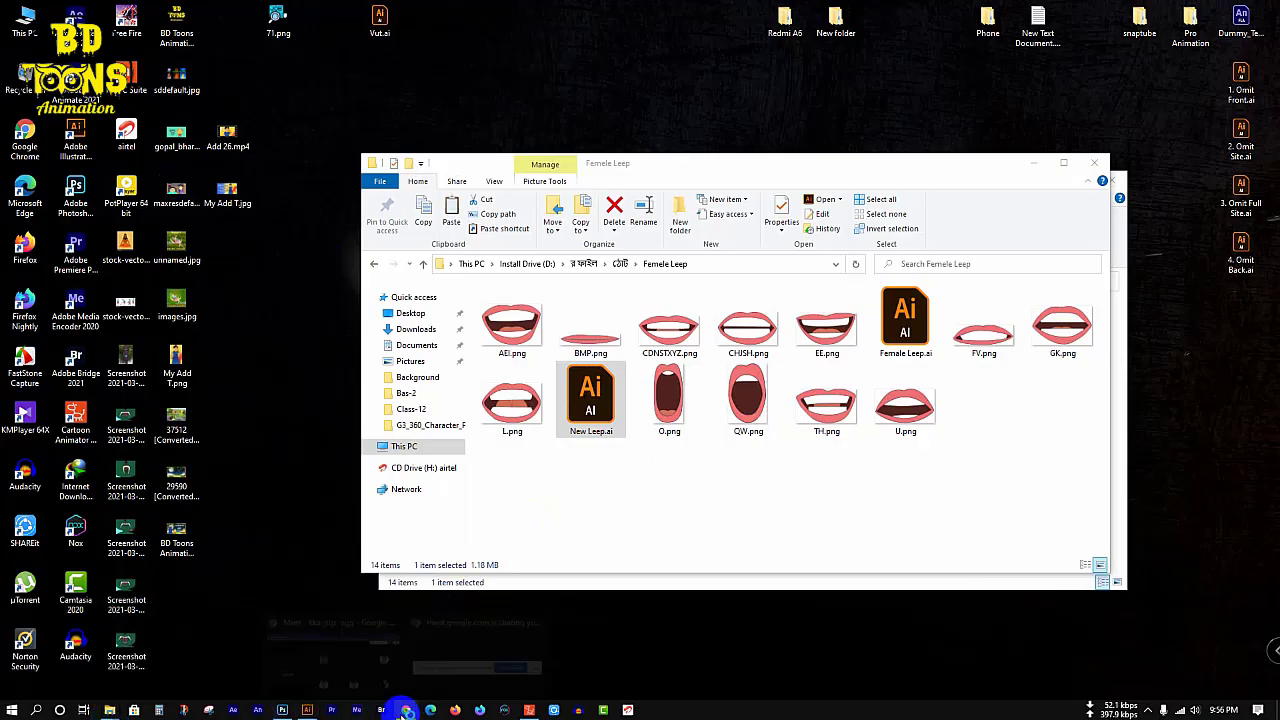
click(366, 651)
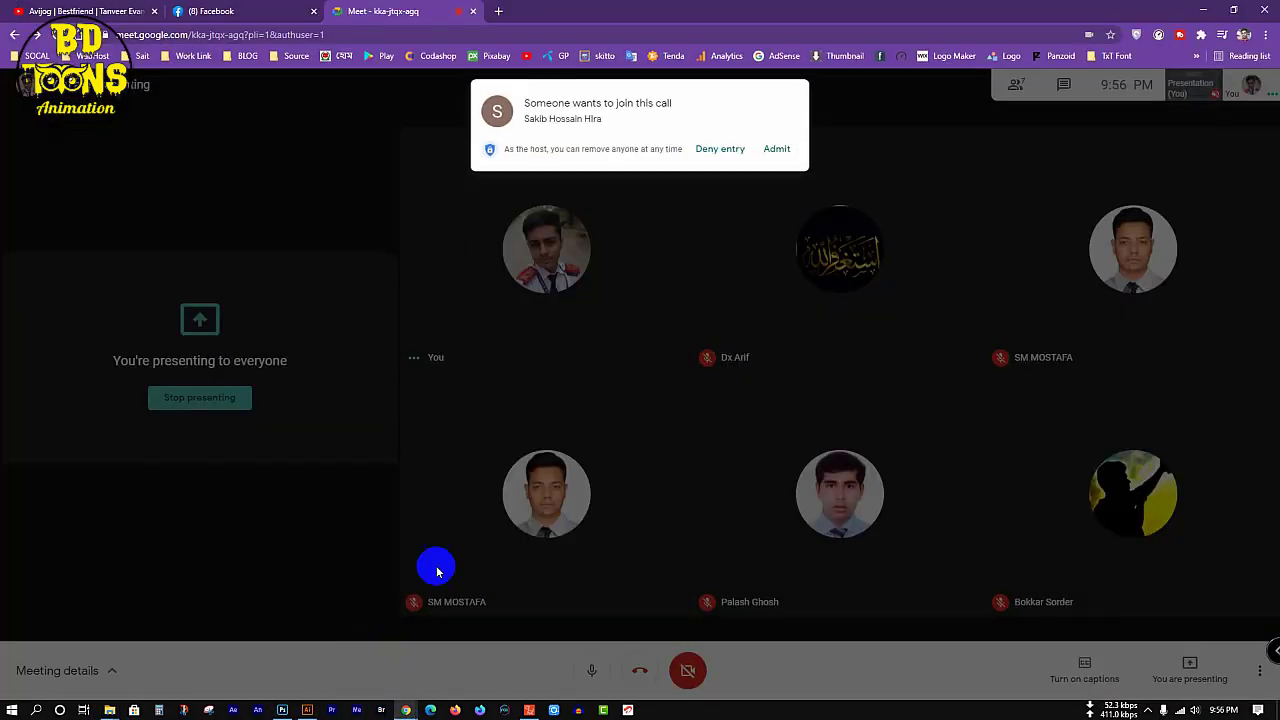
click(777, 149)
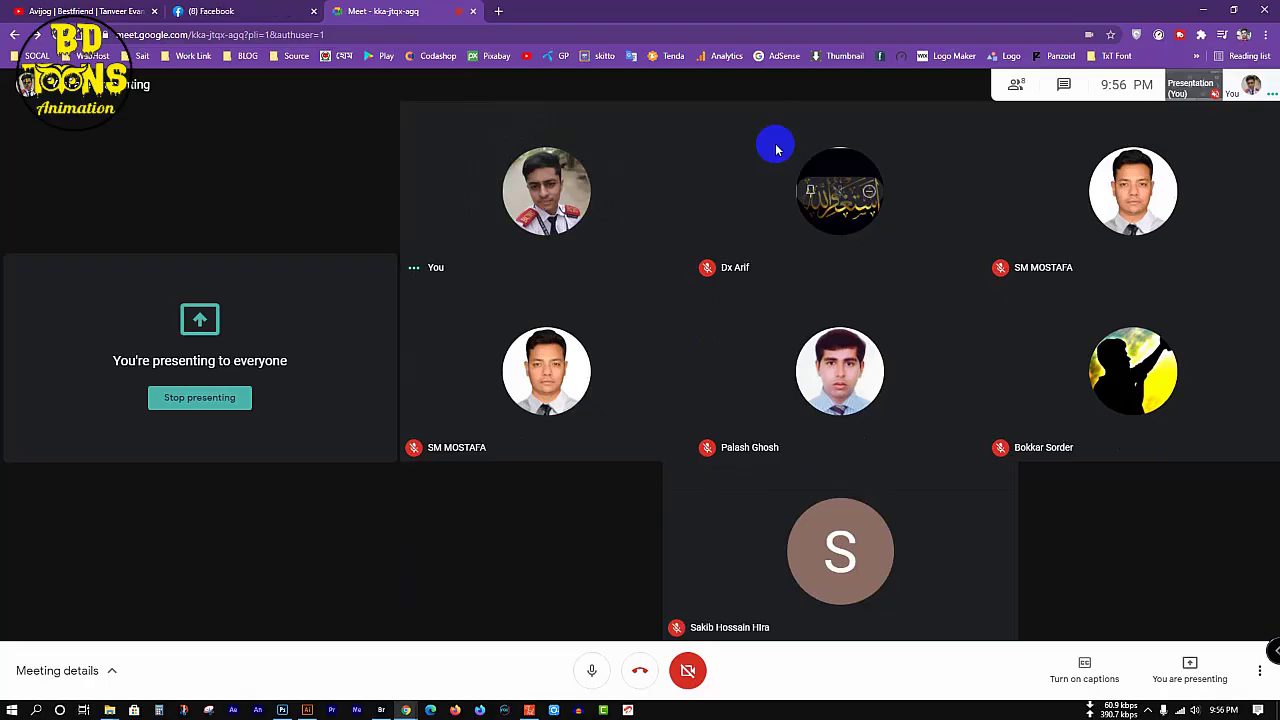
click(1214, 11)
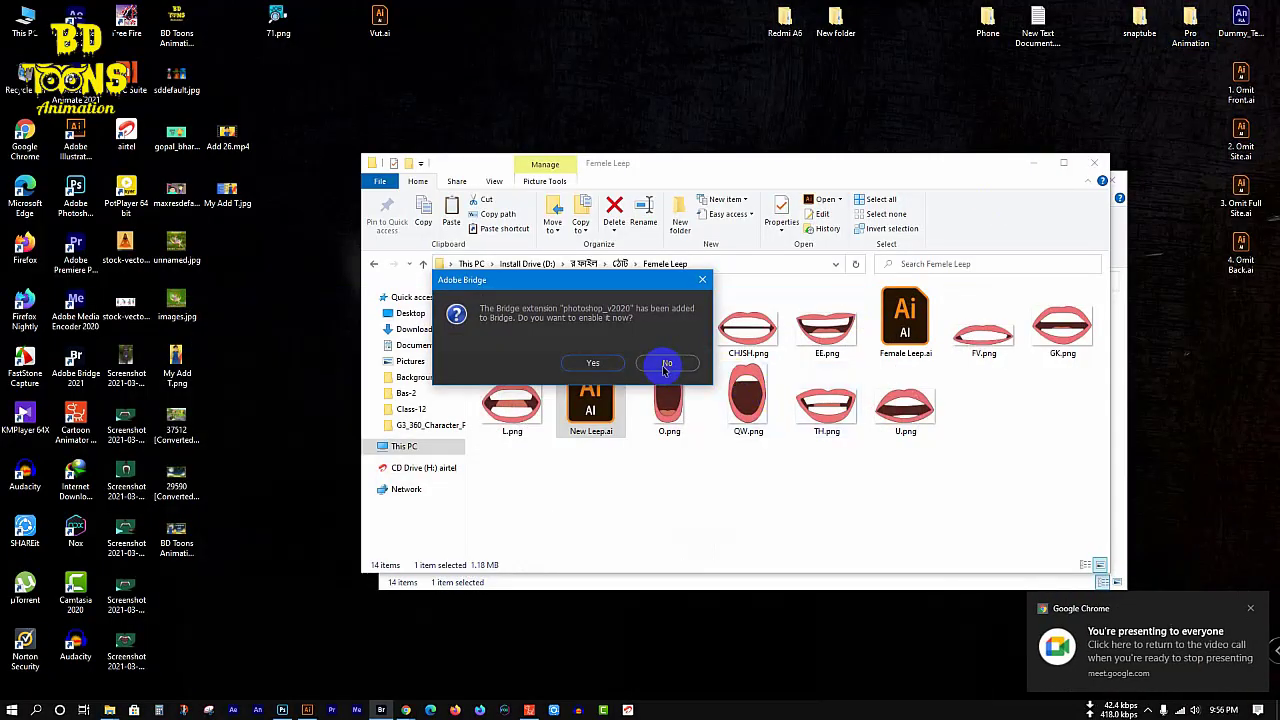
- Decline enabling the photoshop_v2020 extension and close Adobe Bridge
click(668, 364)
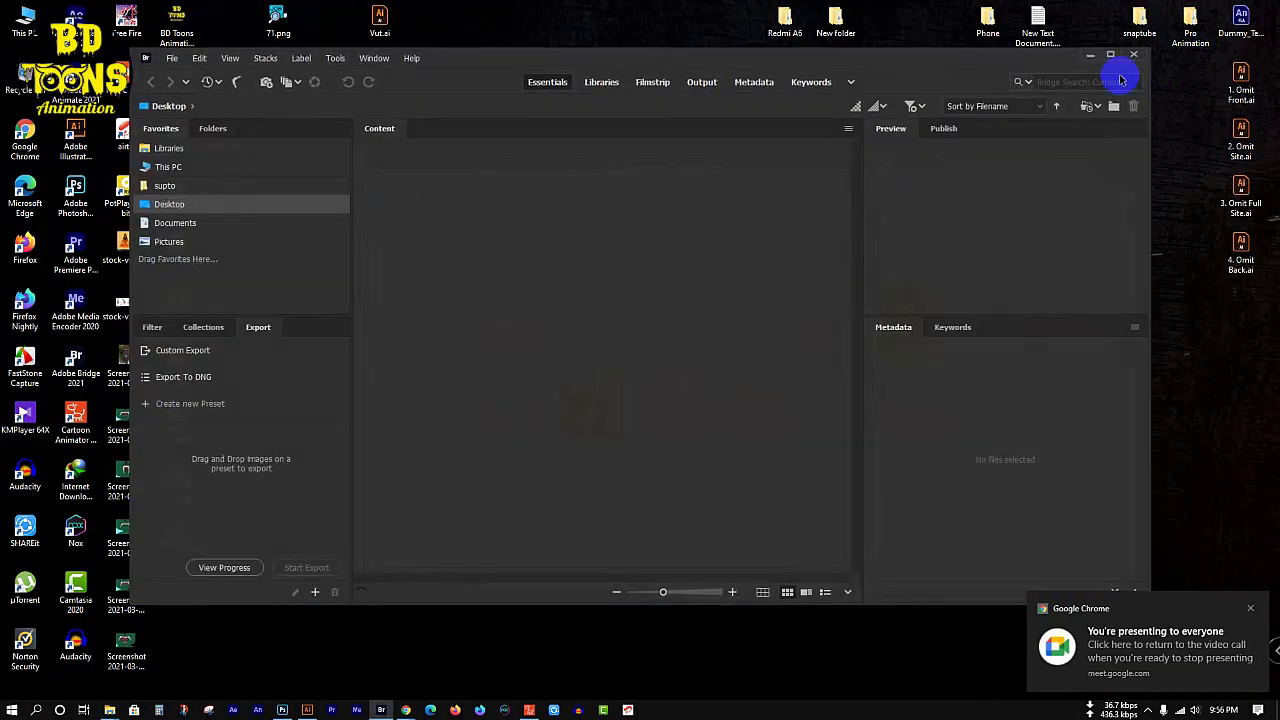
click(1134, 56)
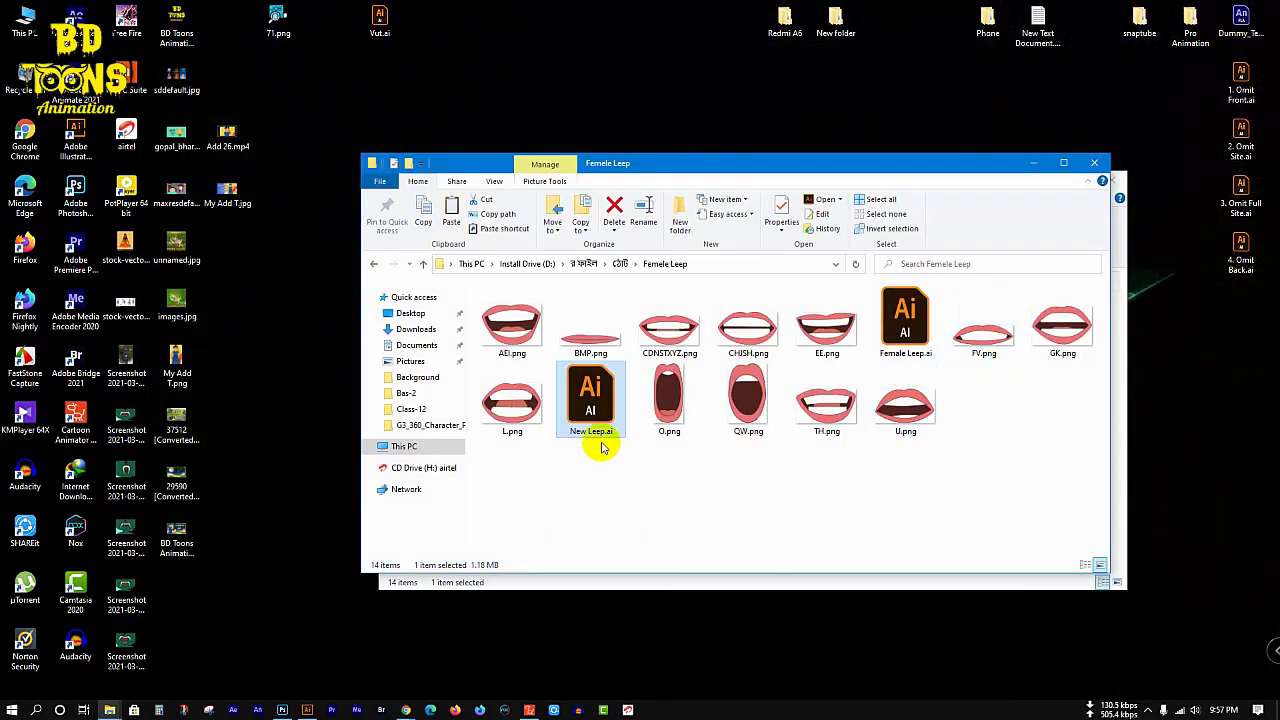
- Paste the copied New Leep.ai file into the Animation\Class-13 folder on Install Drive (D:)
click(24, 21)
double_click(24, 21)
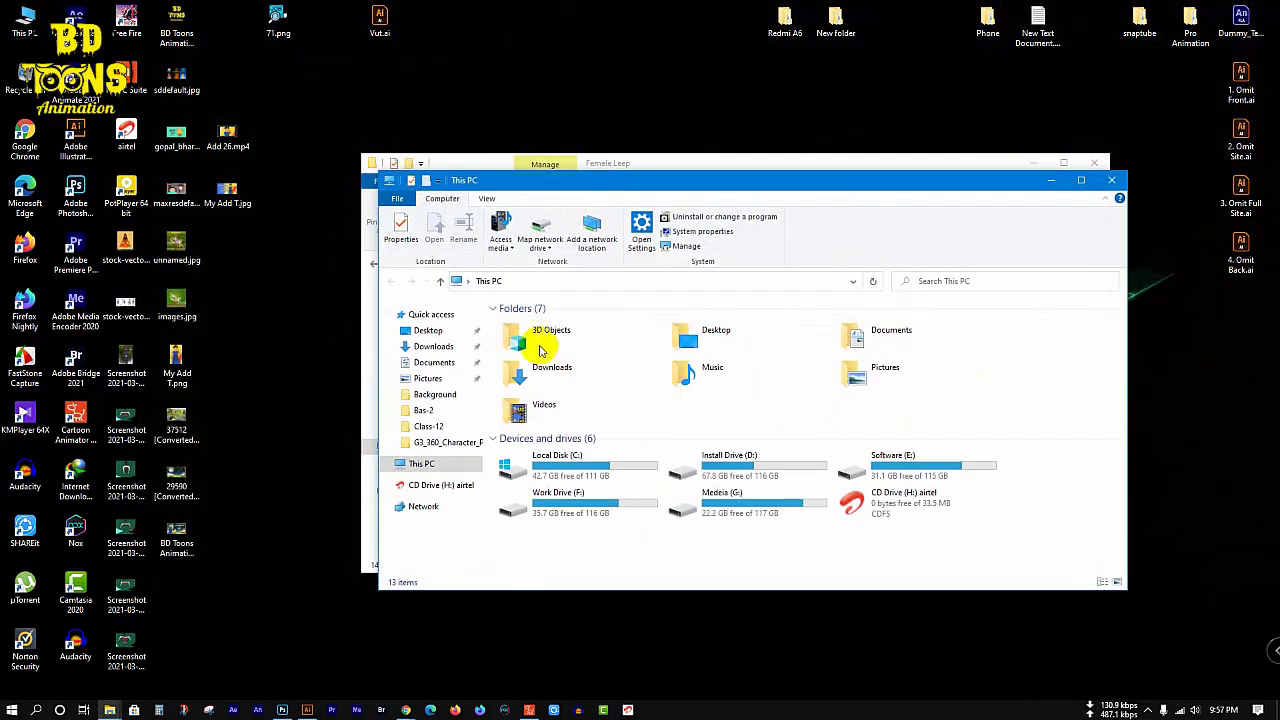
double_click(737, 486)
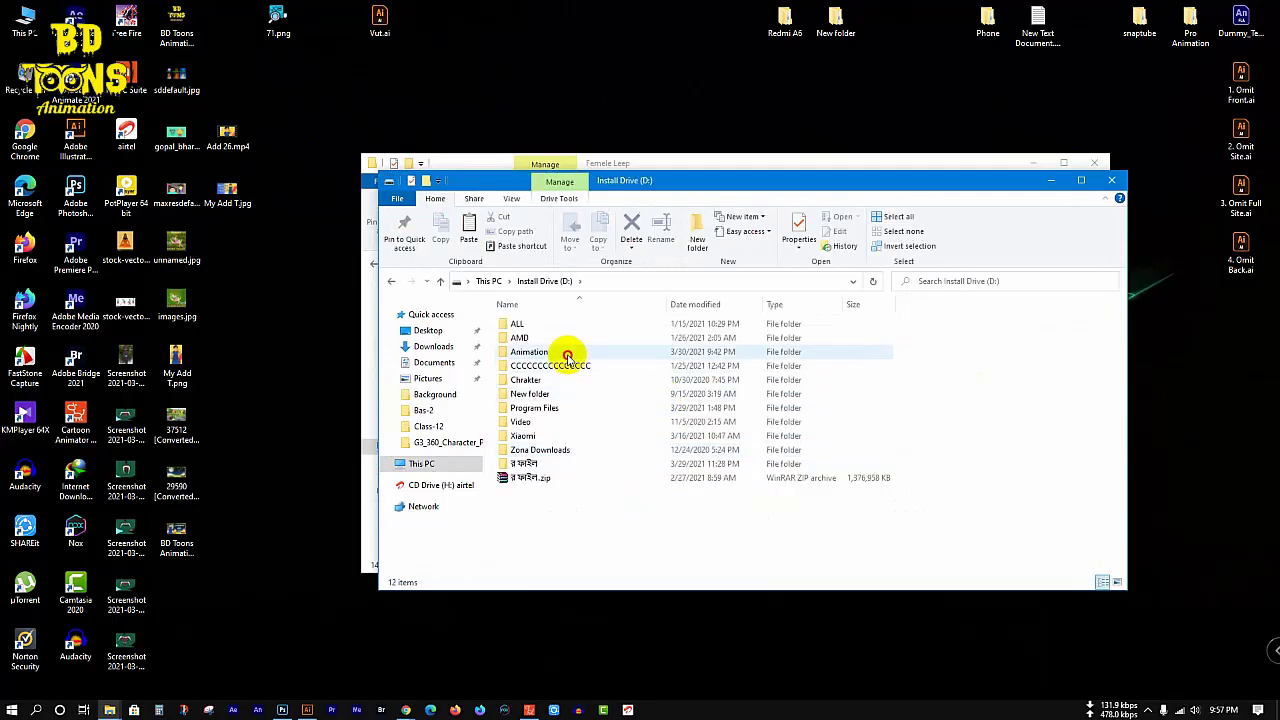
double_click(566, 353)
click(553, 337)
double_click(553, 337)
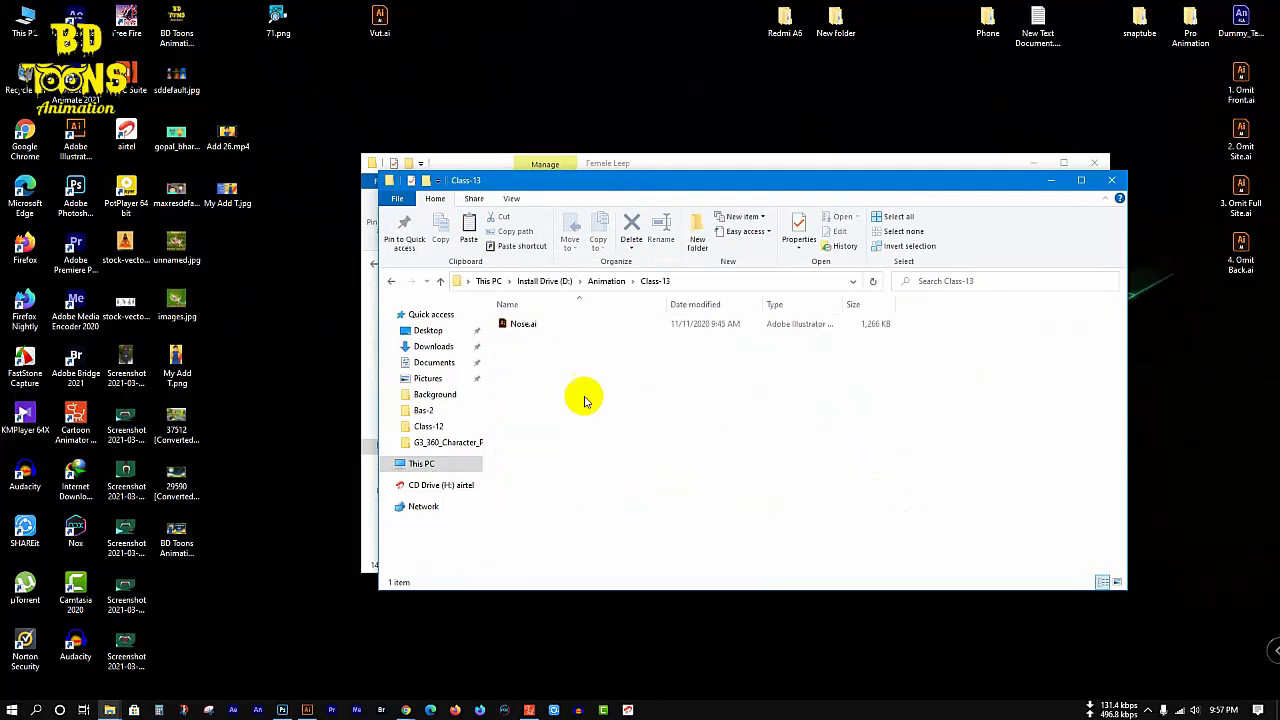
right_click(558, 390)
click(521, 382)
right_click(521, 382)
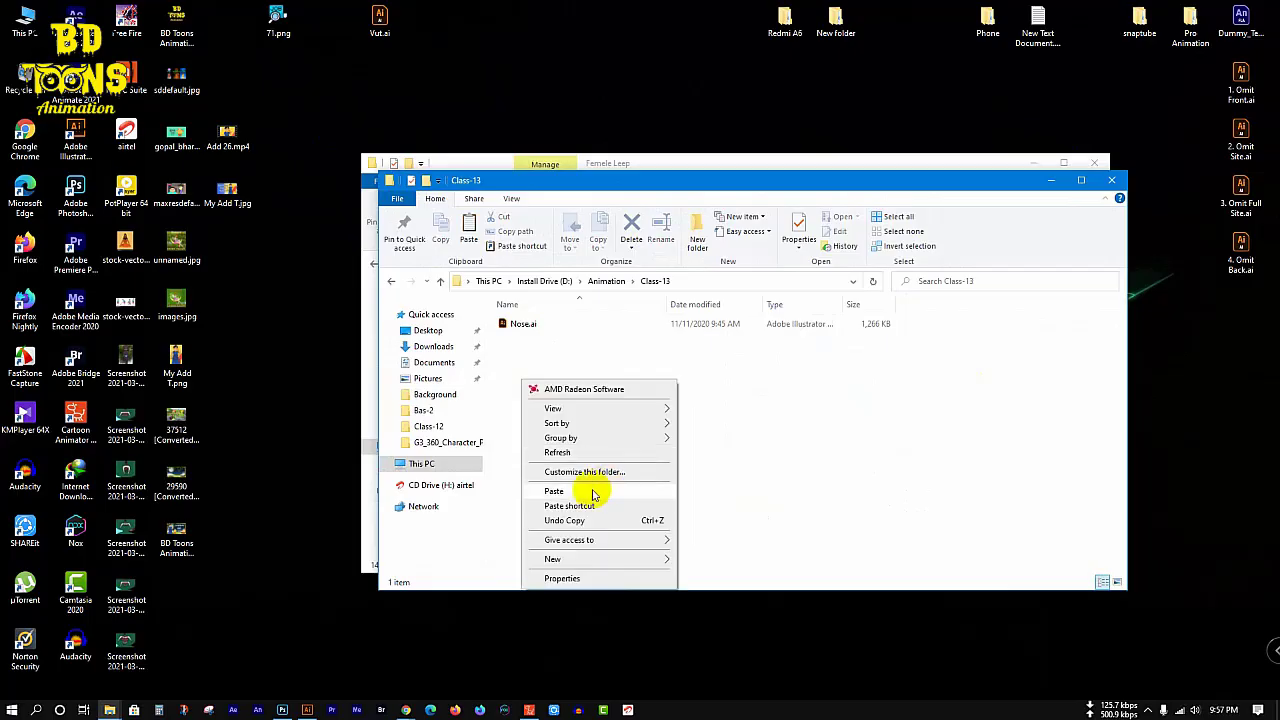
click(578, 491)
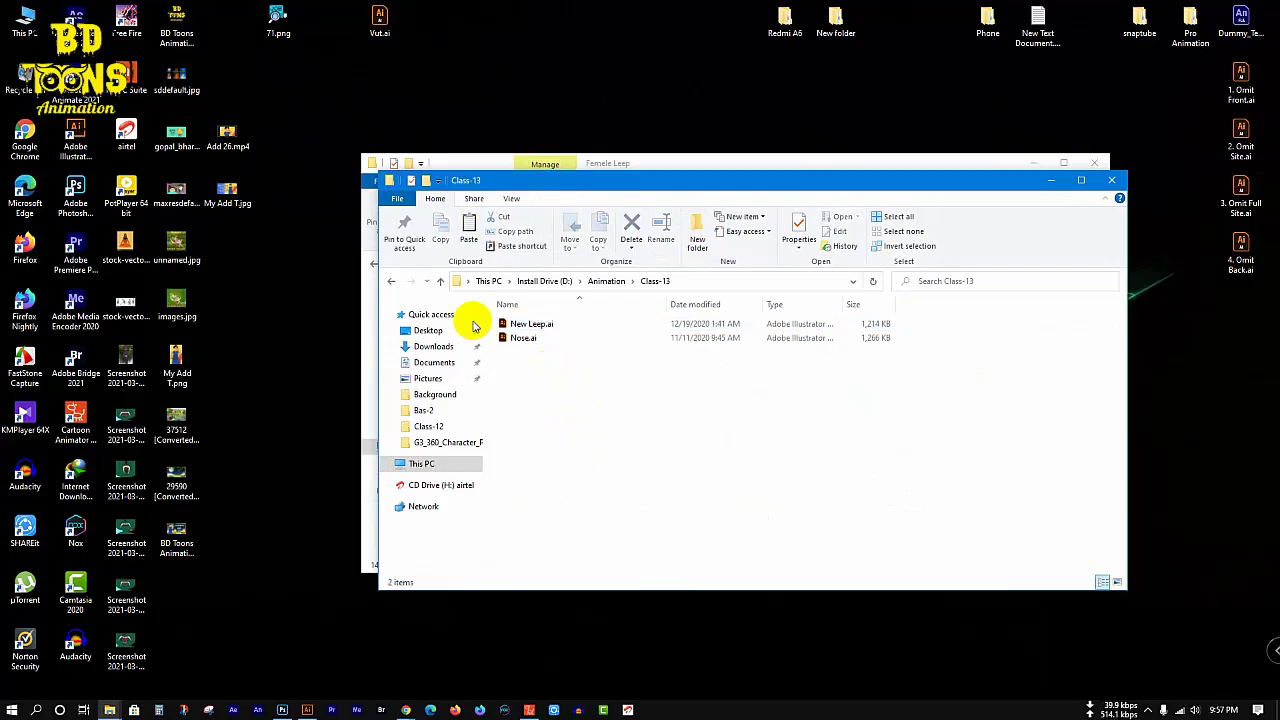
- Copy Girl Eye.ai from the চোখ folder and paste it into the Class-13 folder
click(648, 163)
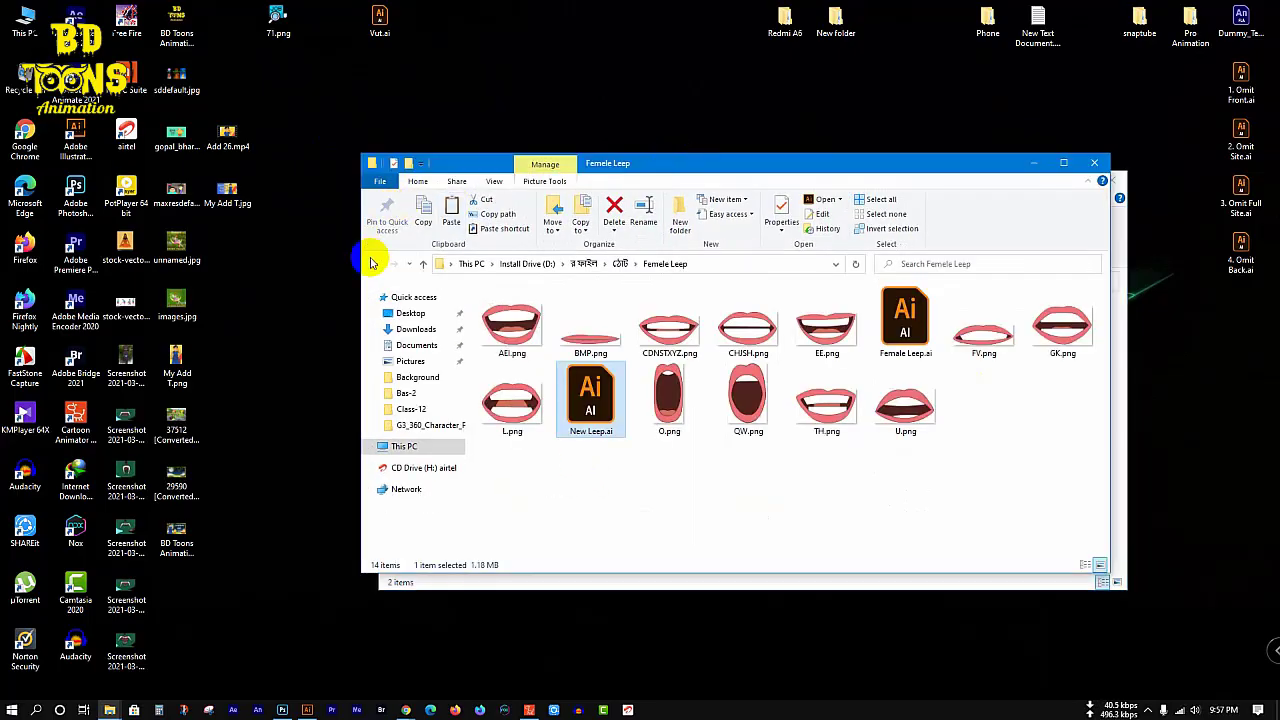
click(373, 263)
click(373, 263)
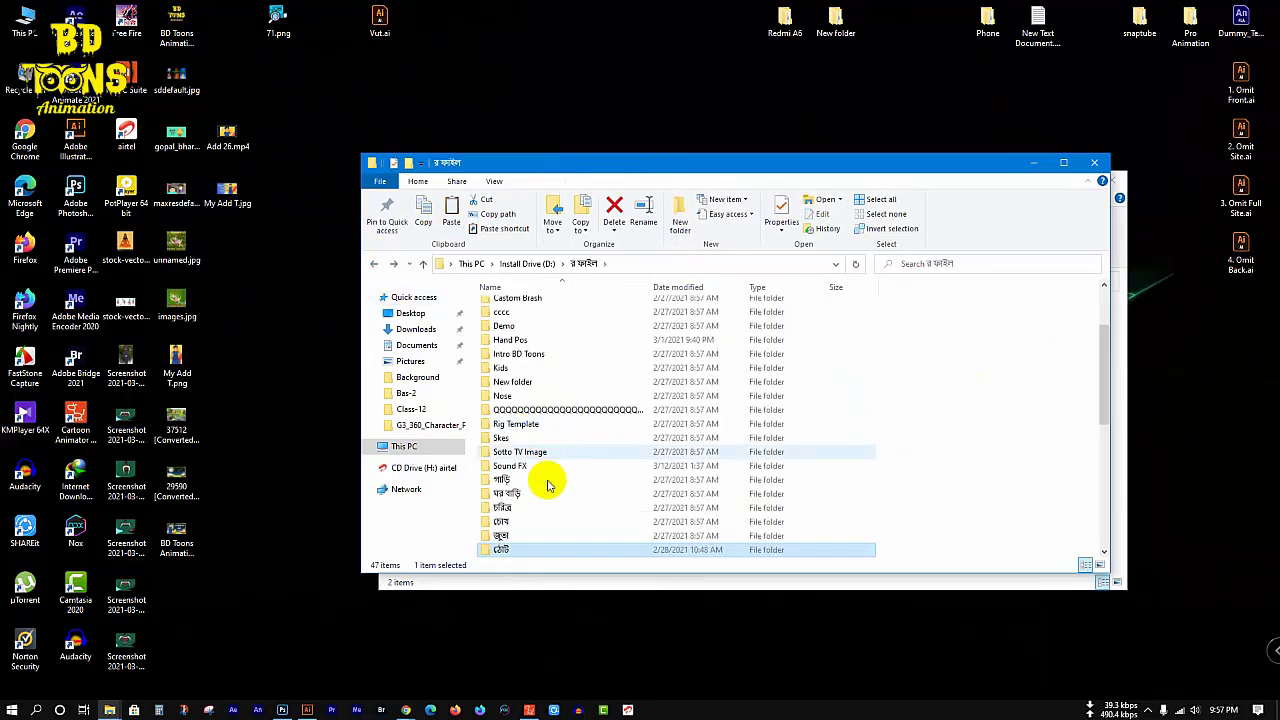
double_click(526, 521)
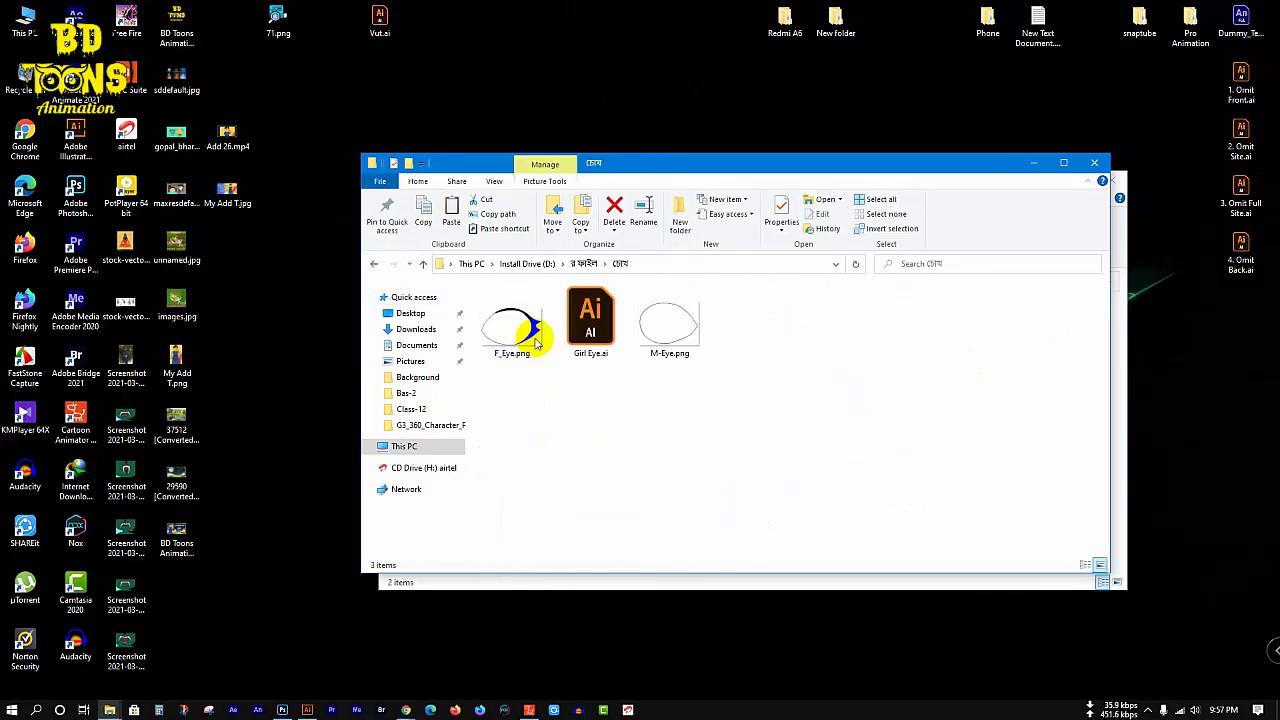
click(588, 358)
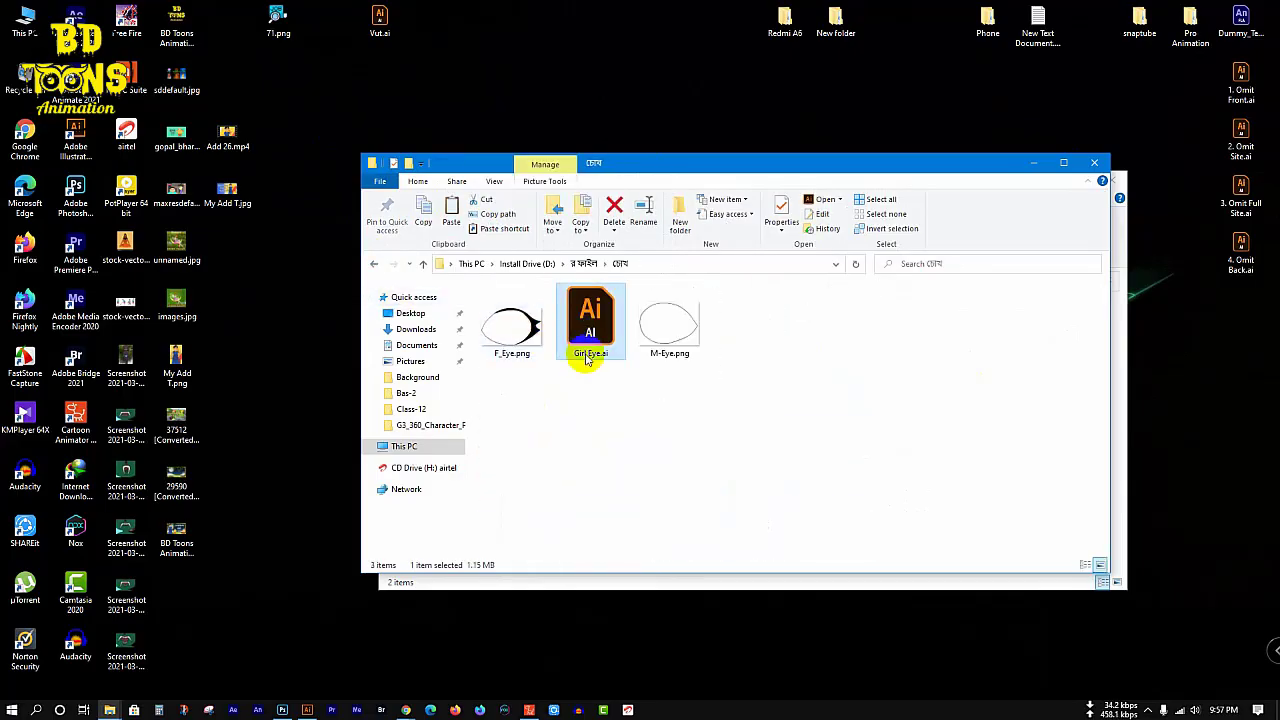
click(1030, 165)
right_click(650, 395)
click(711, 518)
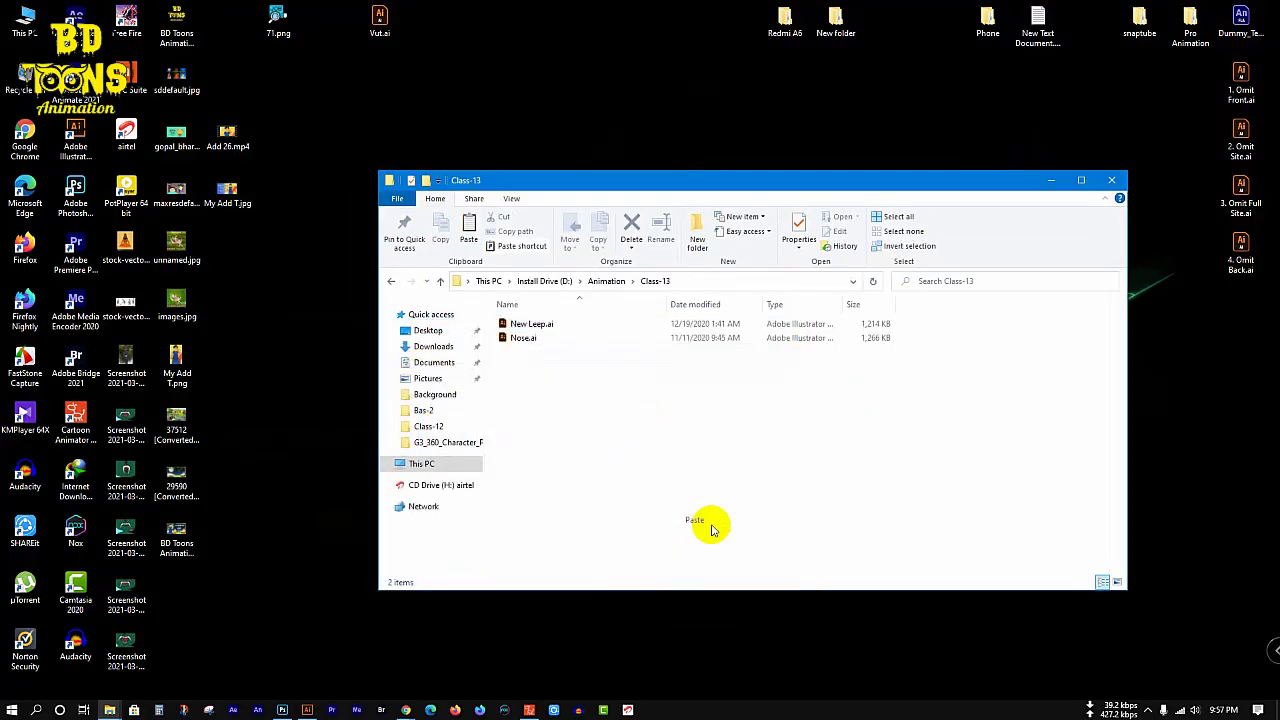
click(645, 468)
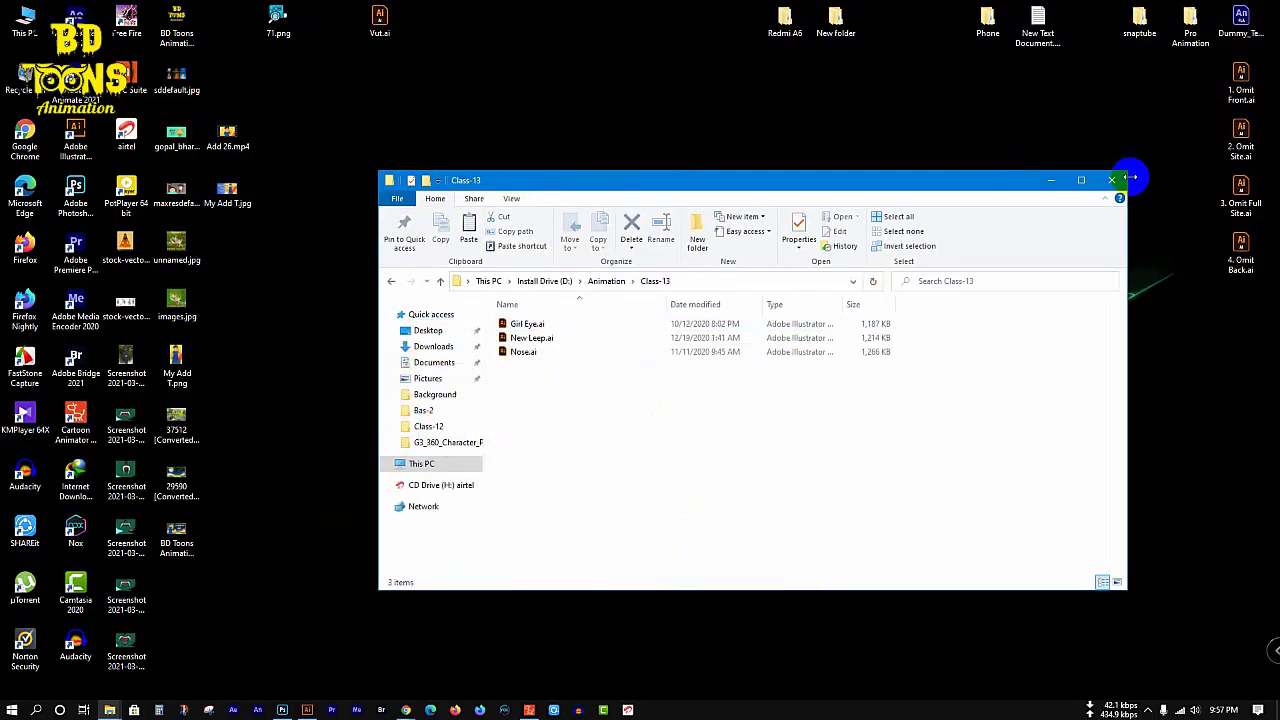
- Switch to Illustrator and save the face document as 360 Face Demo.ai in the Animation\Class-13 folder
click(306, 708)
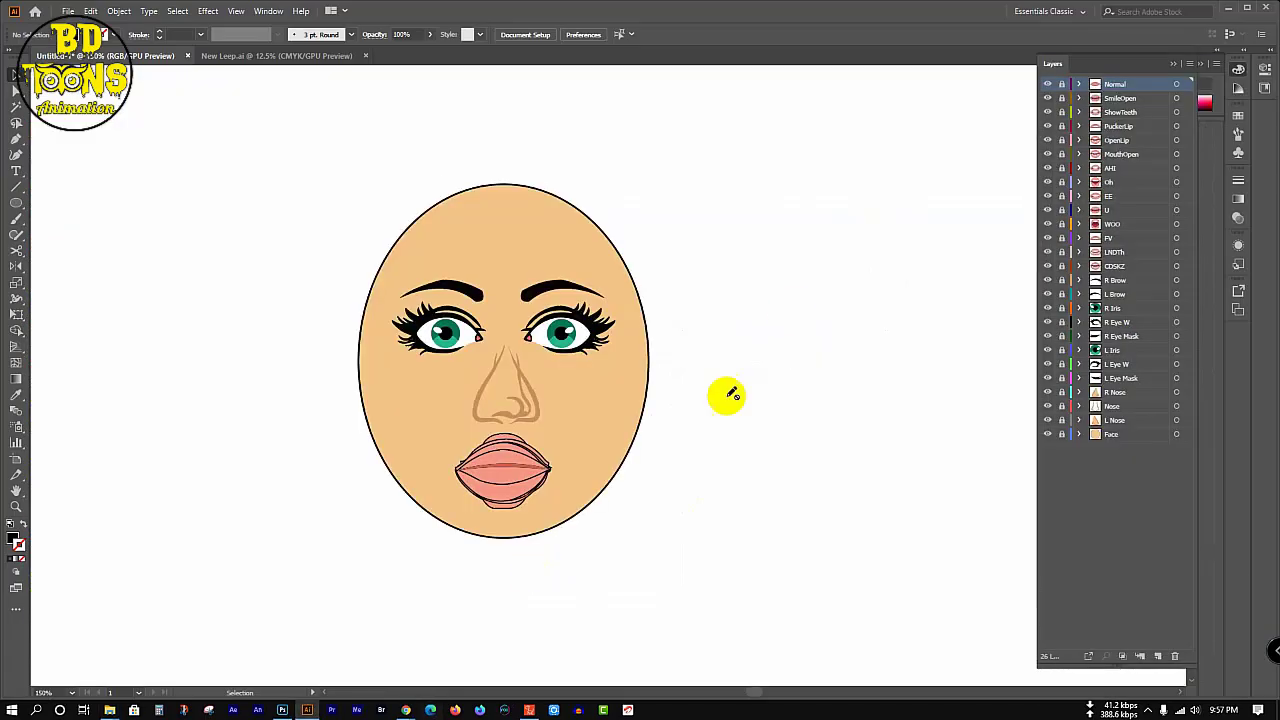
click(68, 11)
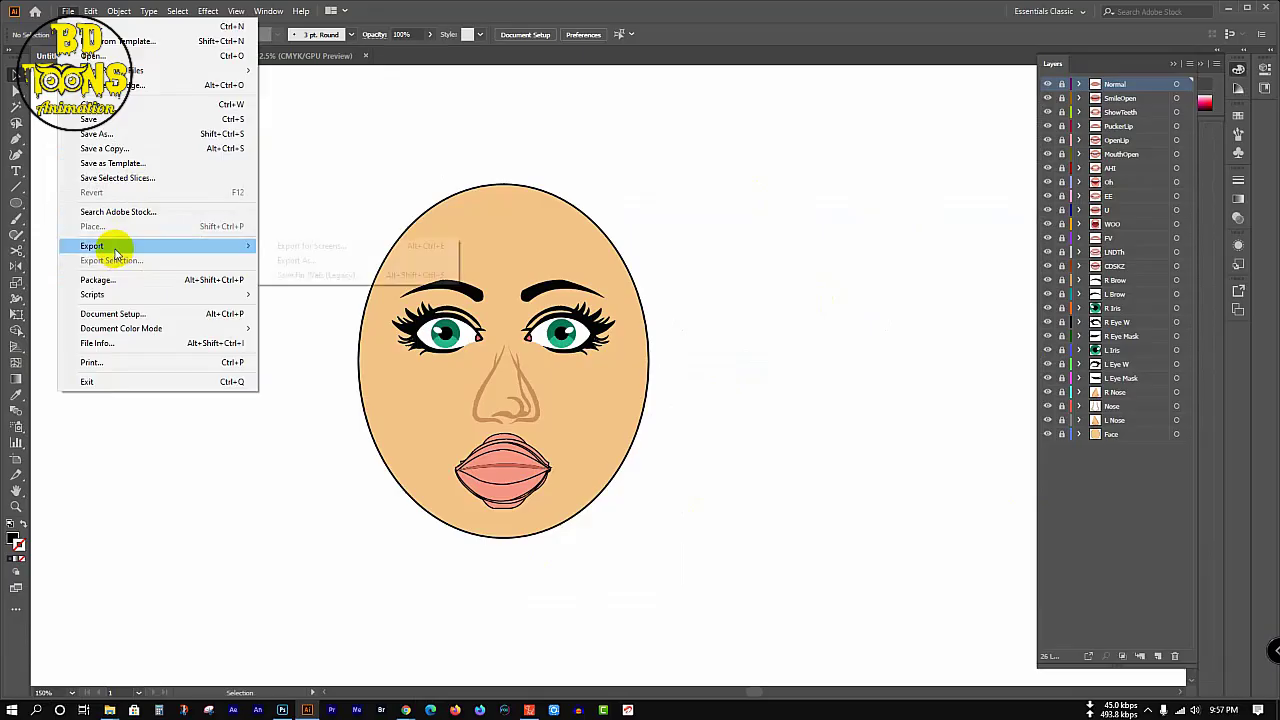
click(118, 134)
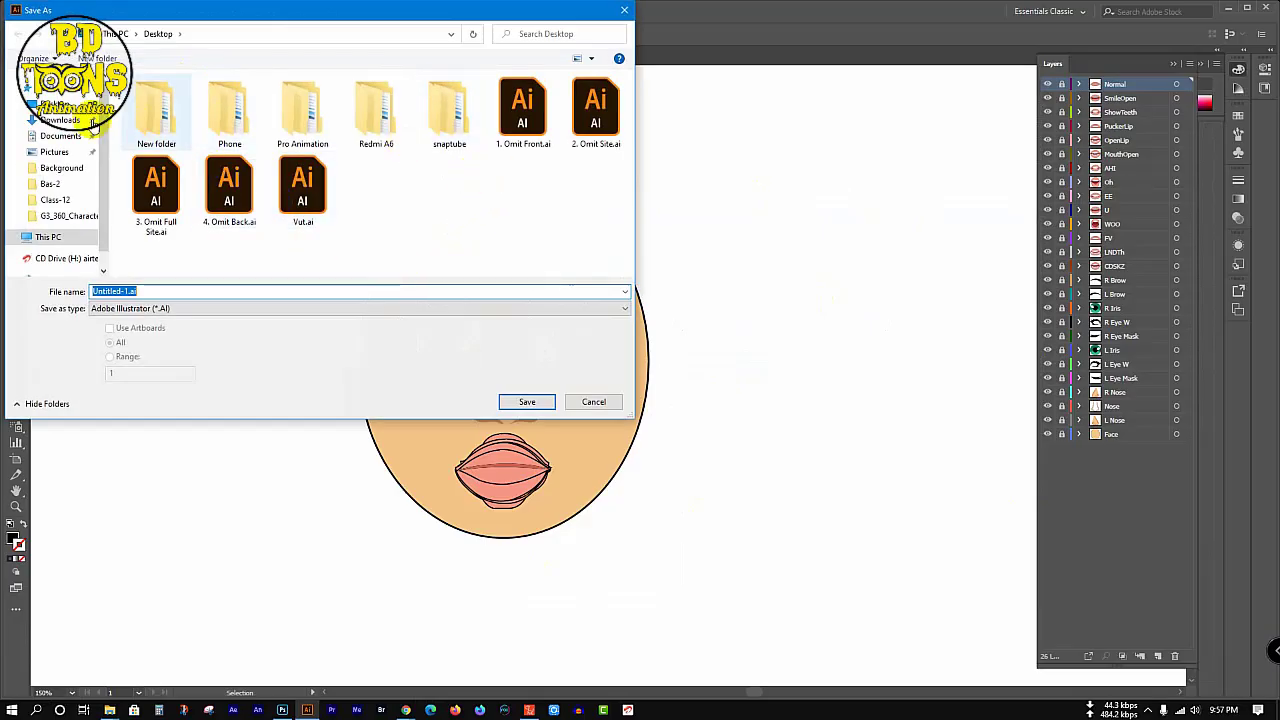
click(60, 204)
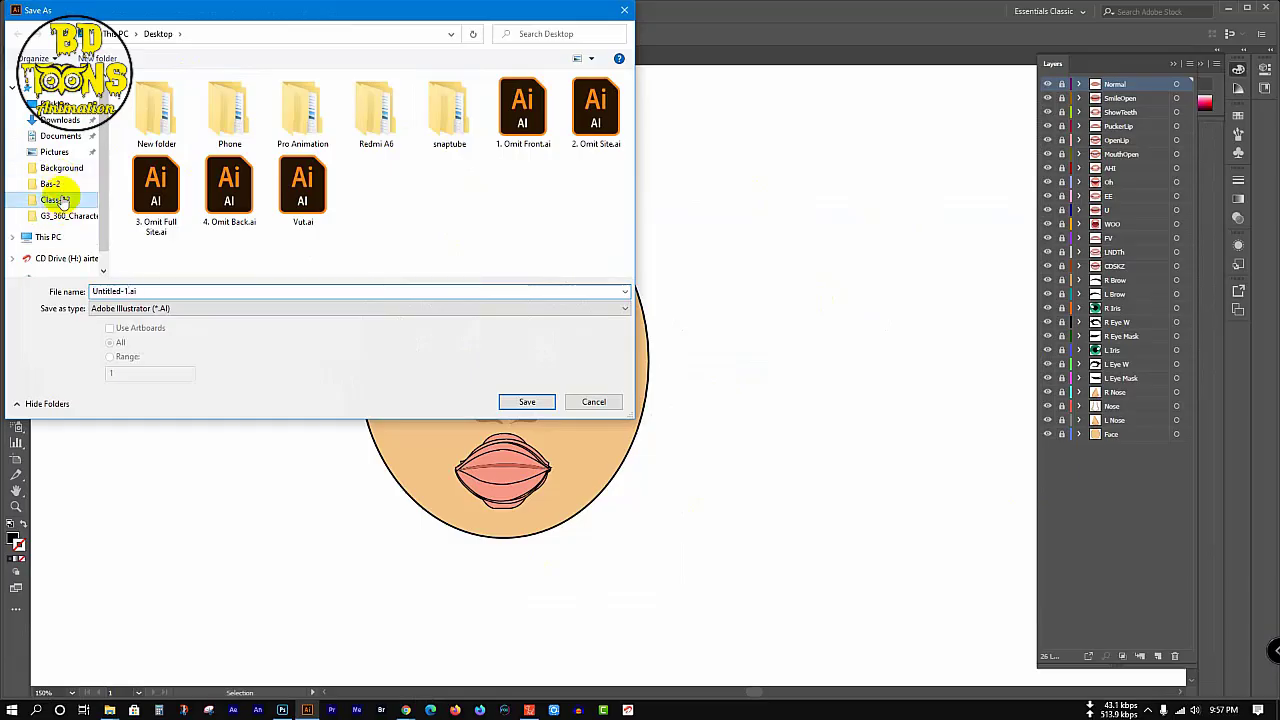
click(235, 37)
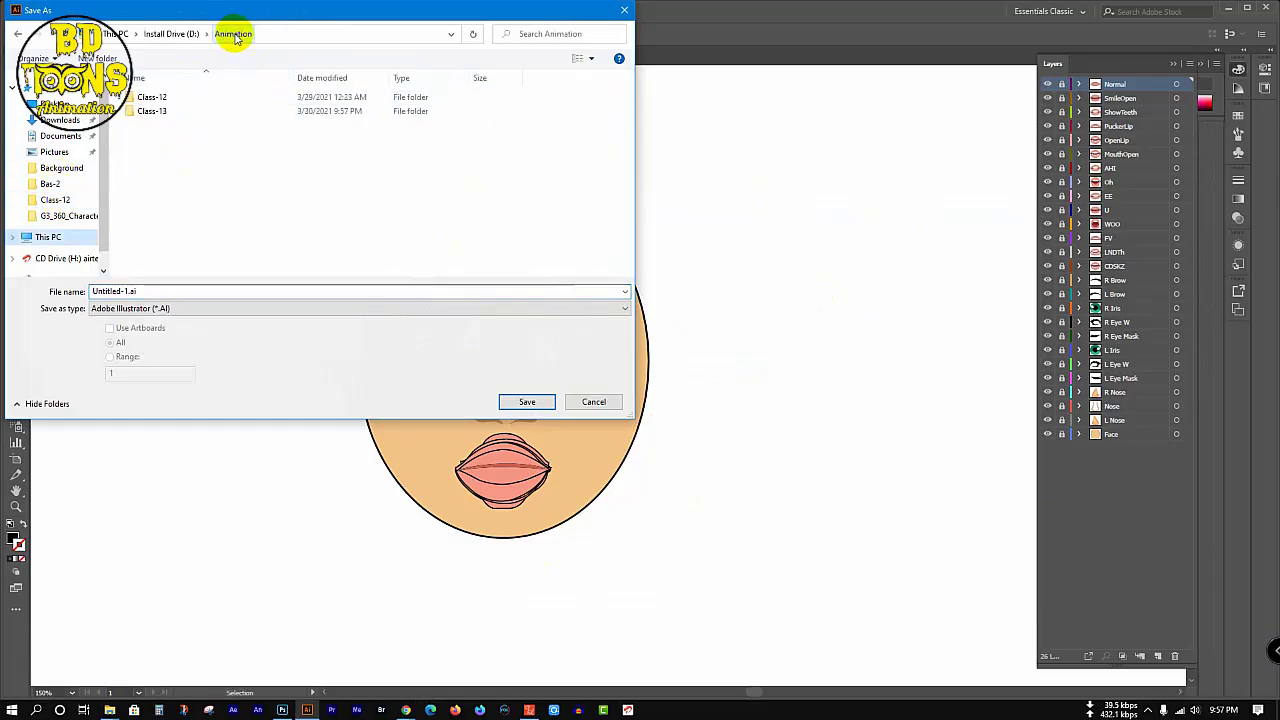
double_click(196, 111)
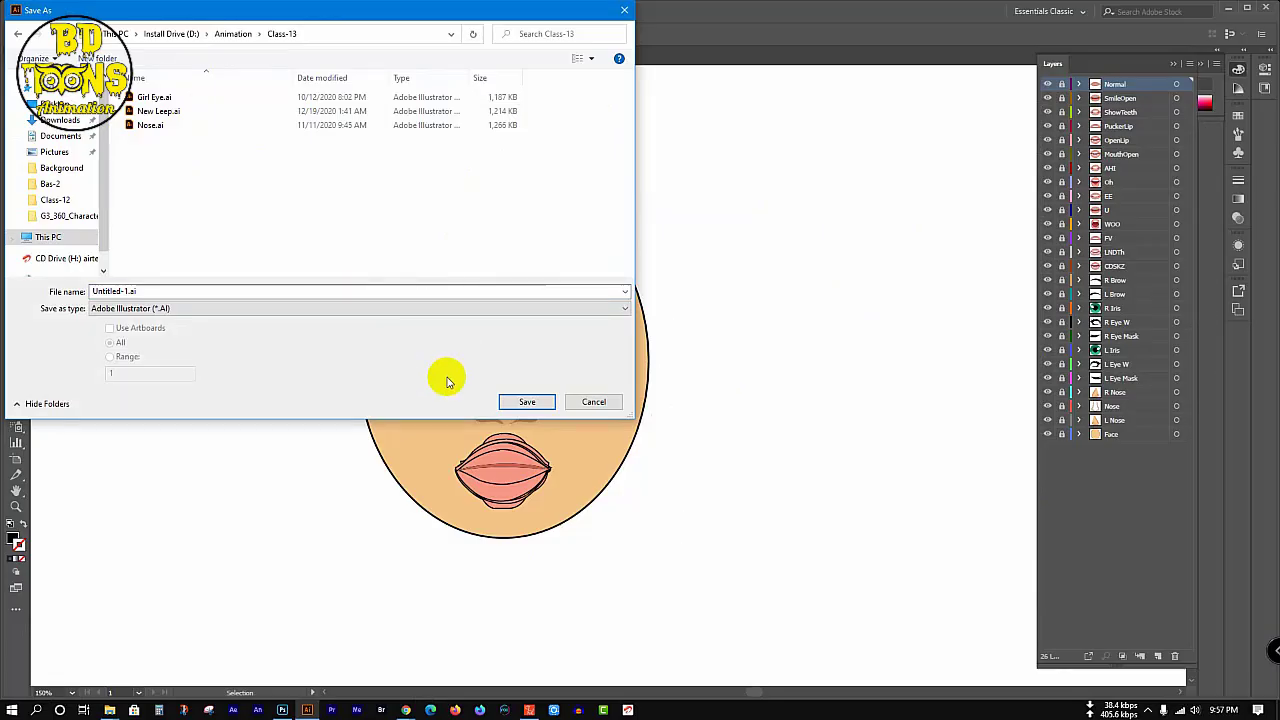
double_click(140, 291)
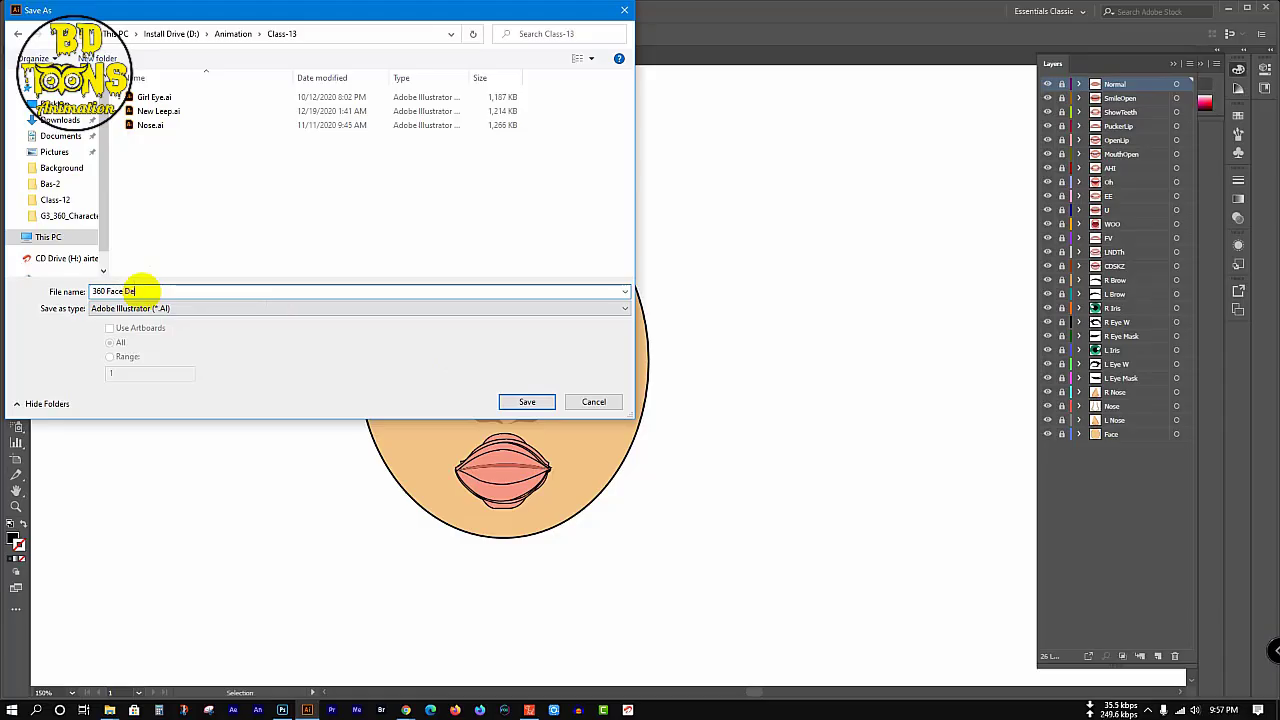
key(Return)
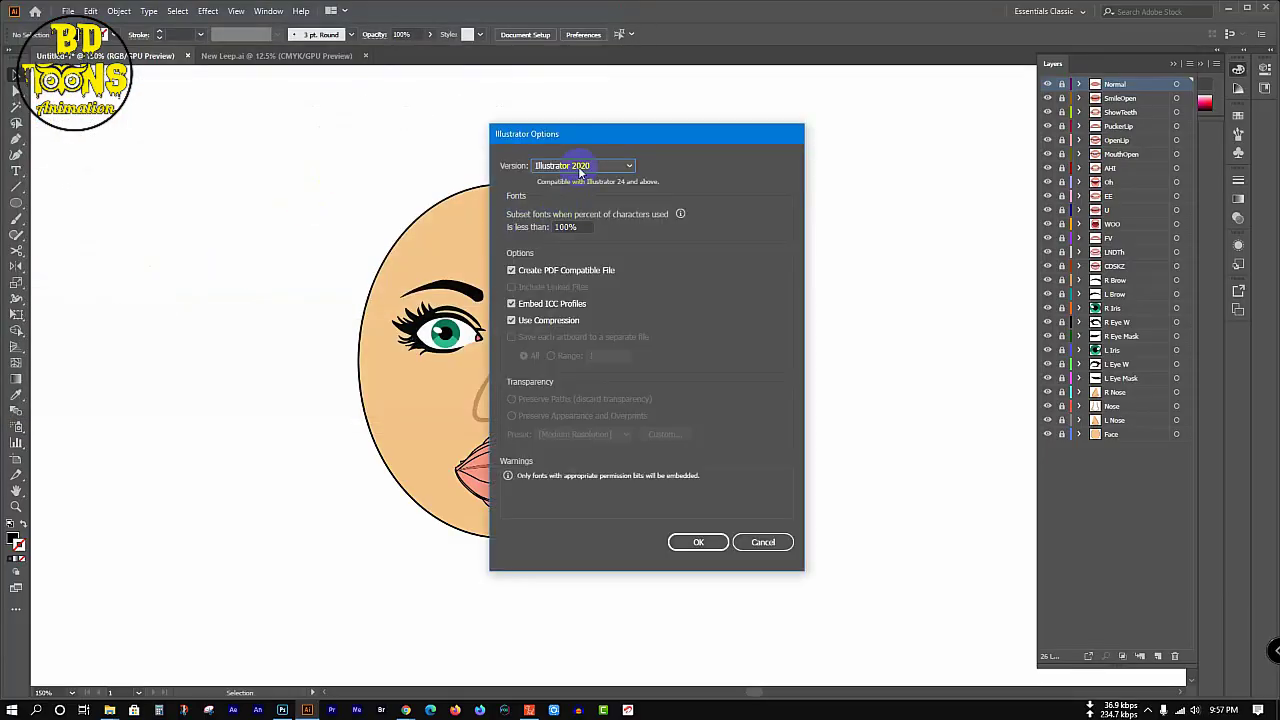
- Set the saved file's version to Illustrator CC (Legacy) and finish saving
click(578, 166)
click(582, 212)
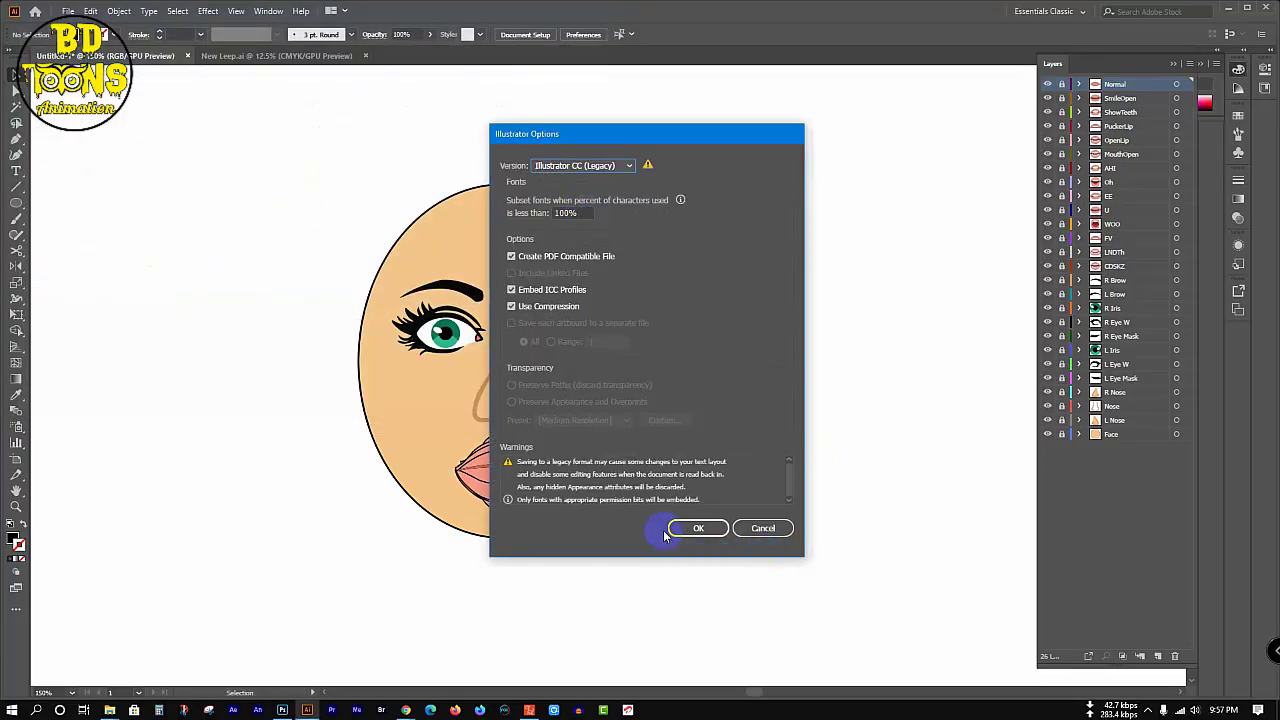
click(697, 528)
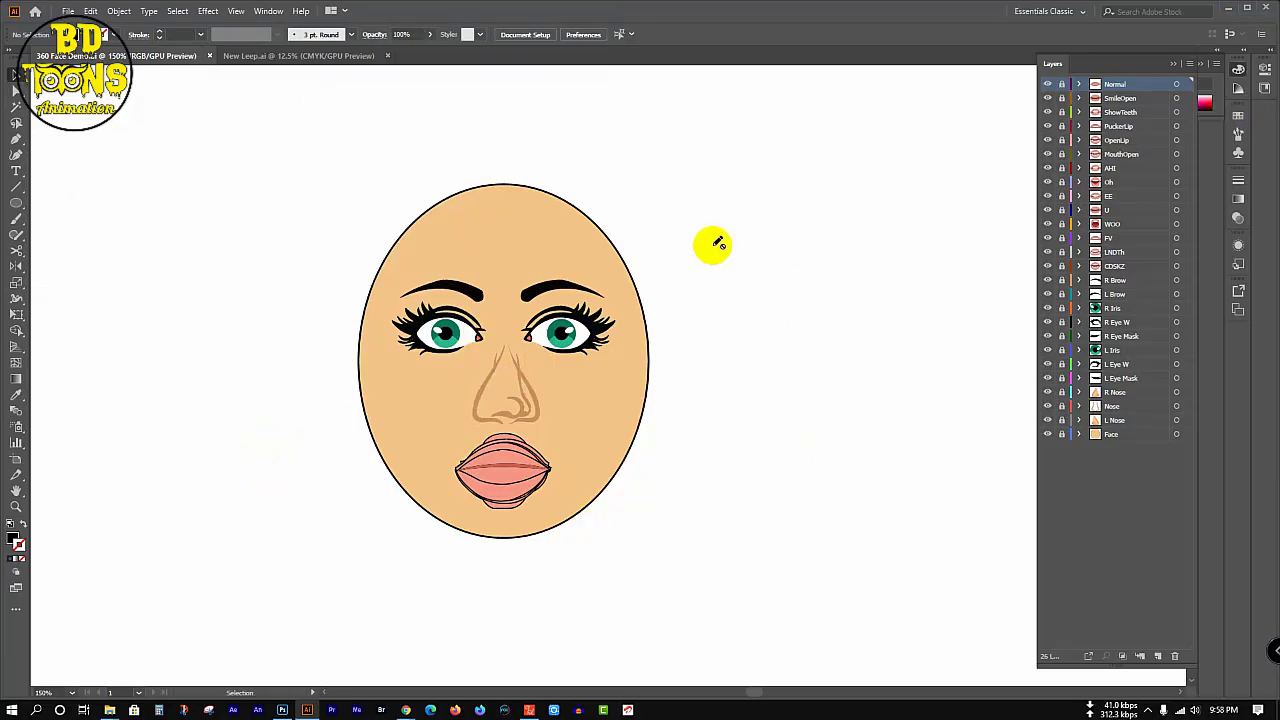
- Unlock all layers of the face document, from Normal down to Face
scroll(338, 349, down, 4)
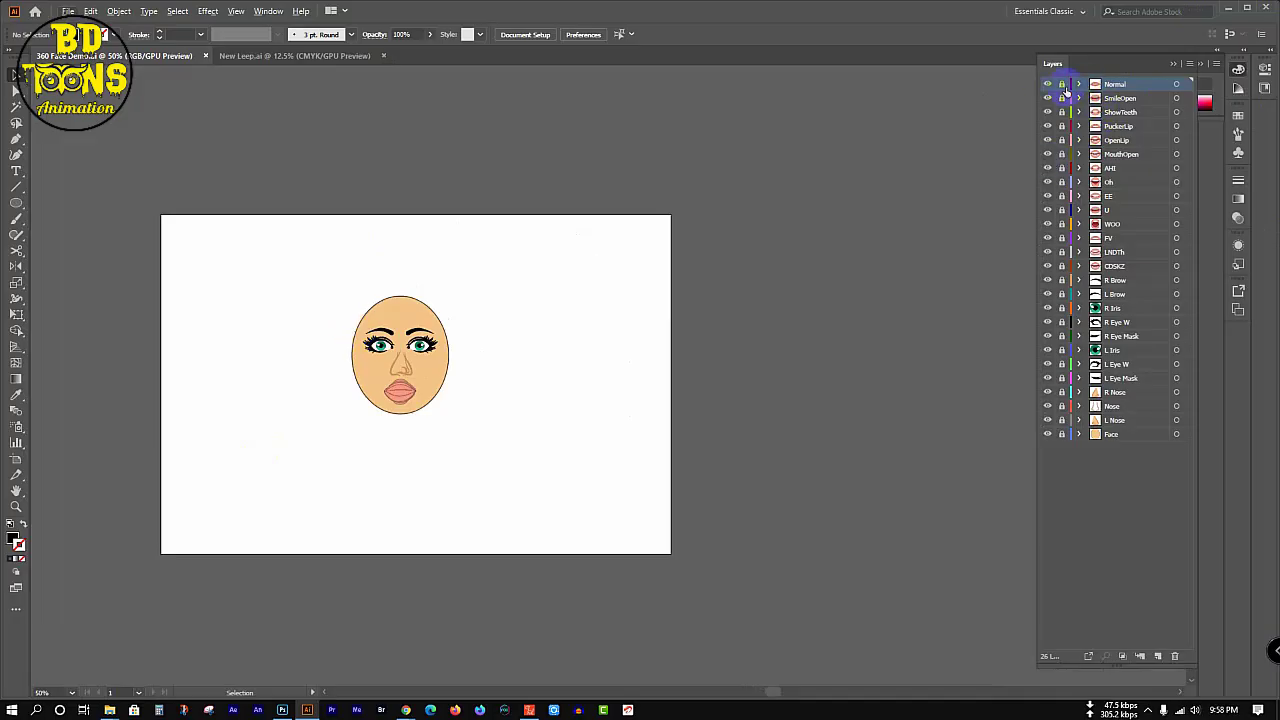
drag(1062, 328, 1062, 440)
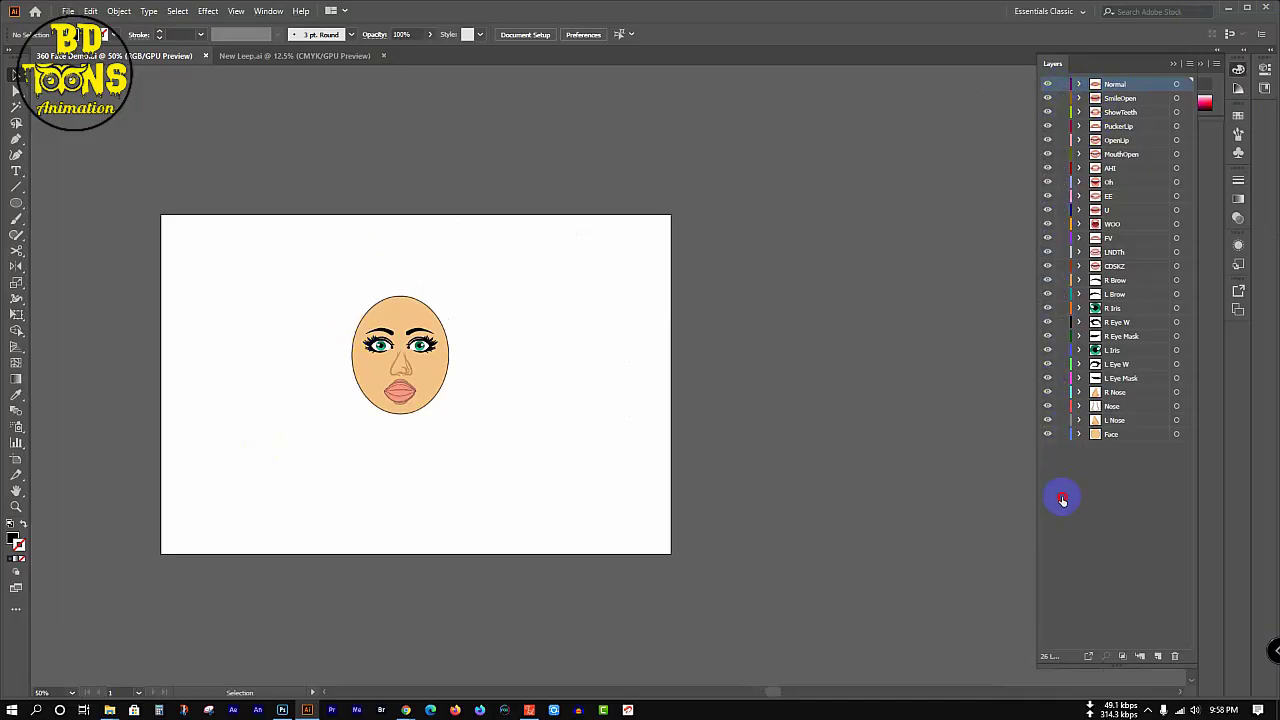
click(66, 12)
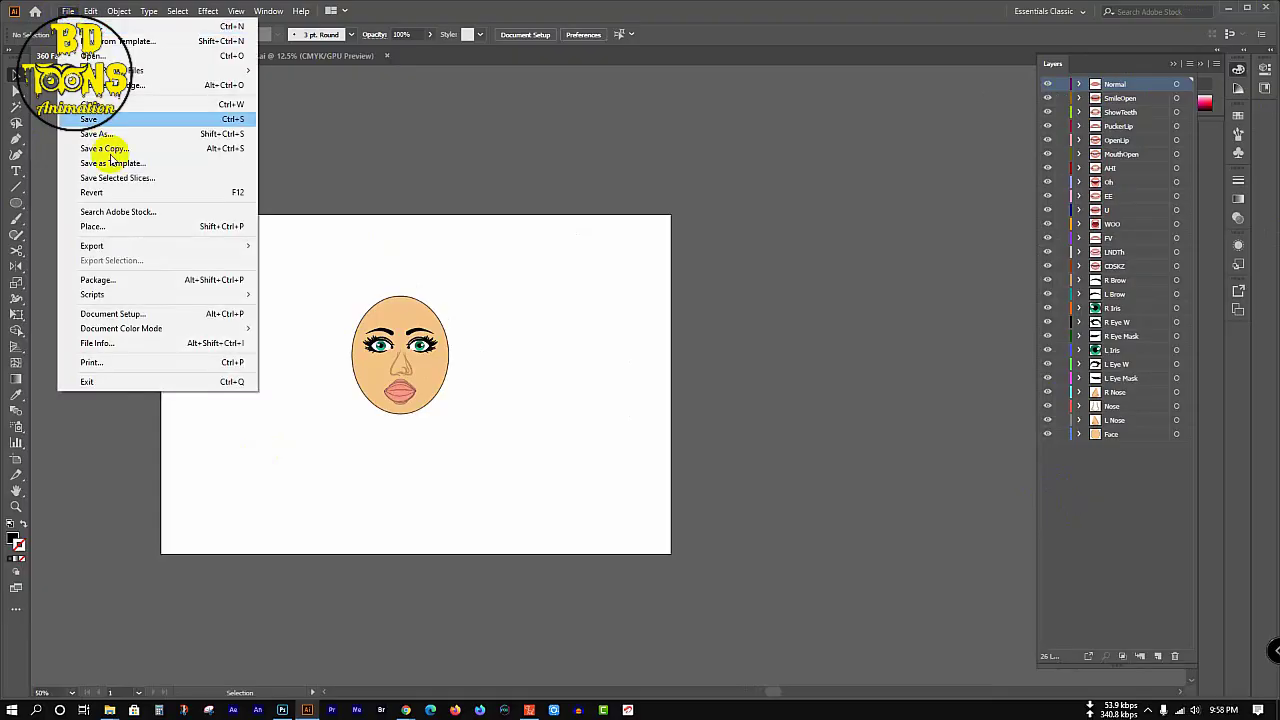
click(104, 130)
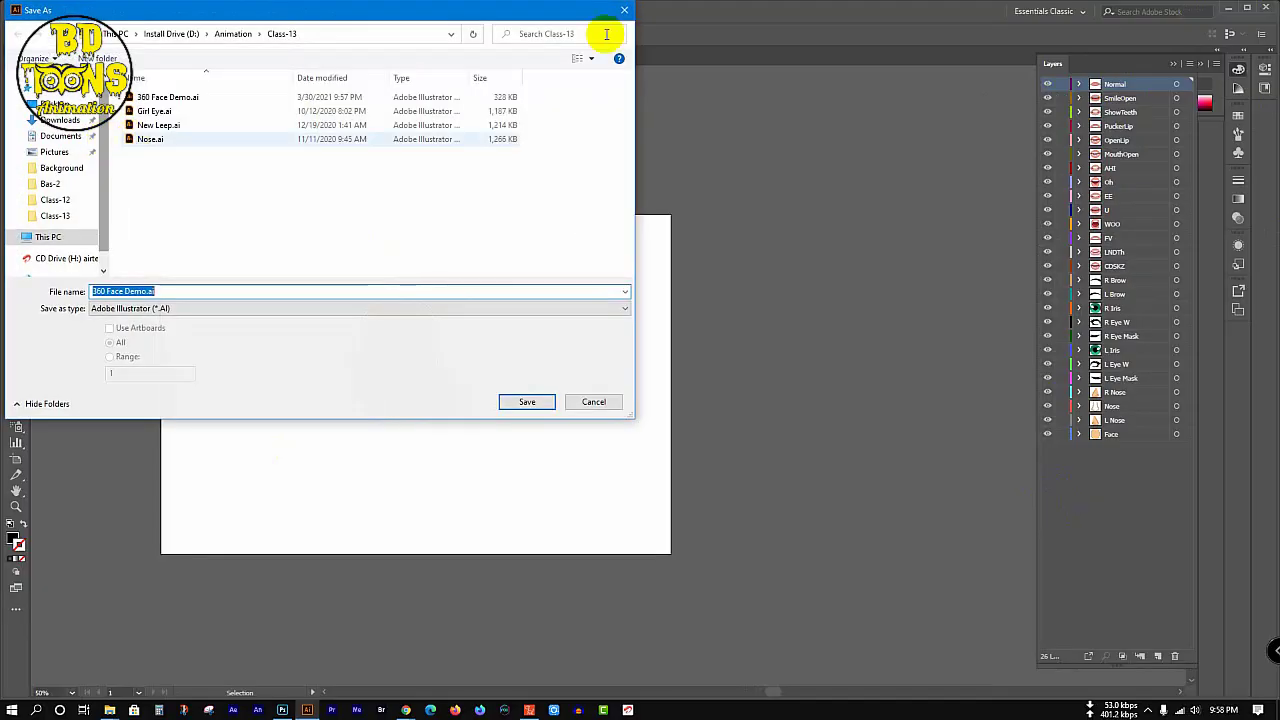
click(622, 11)
click(66, 12)
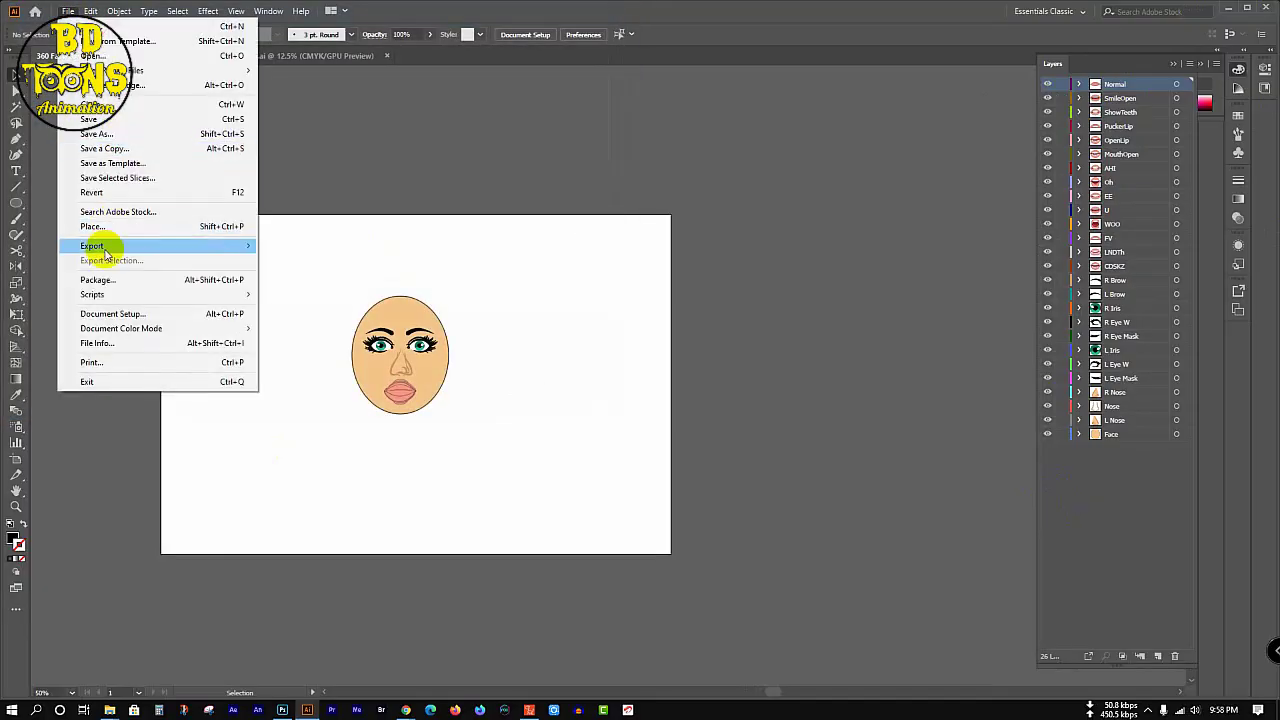
mouse_move(100, 246)
click(360, 272)
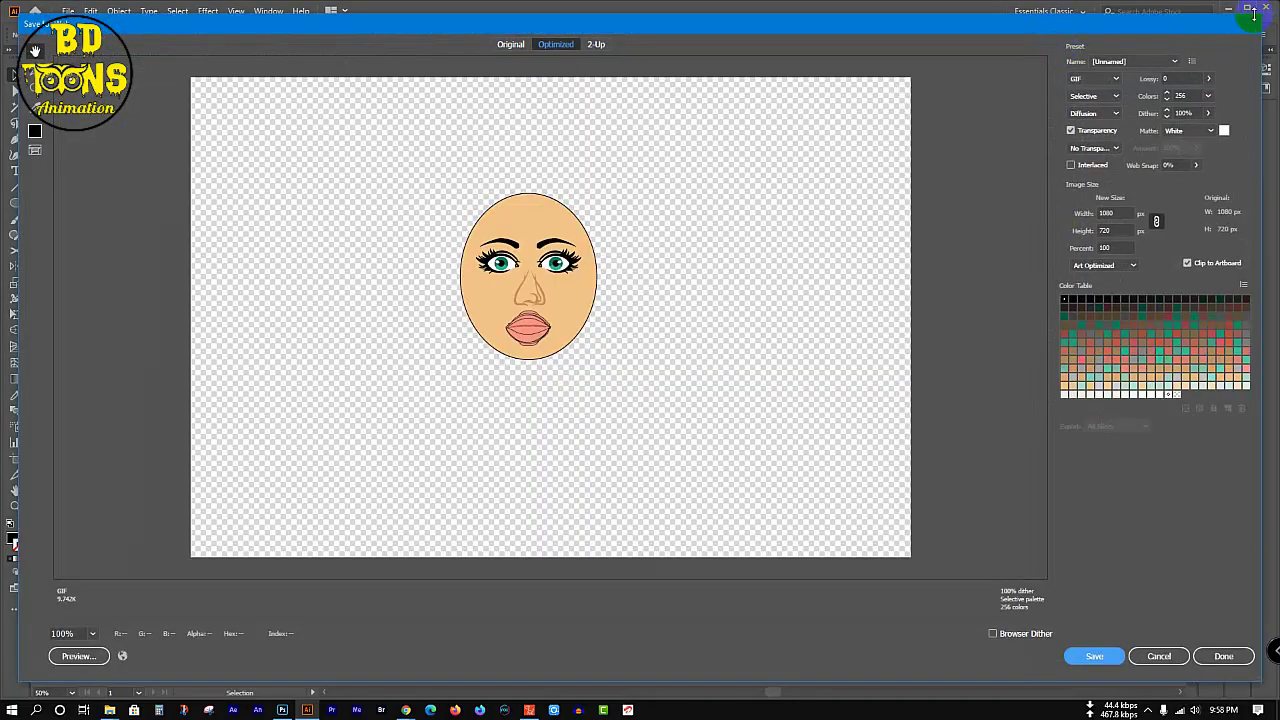
click(1224, 656)
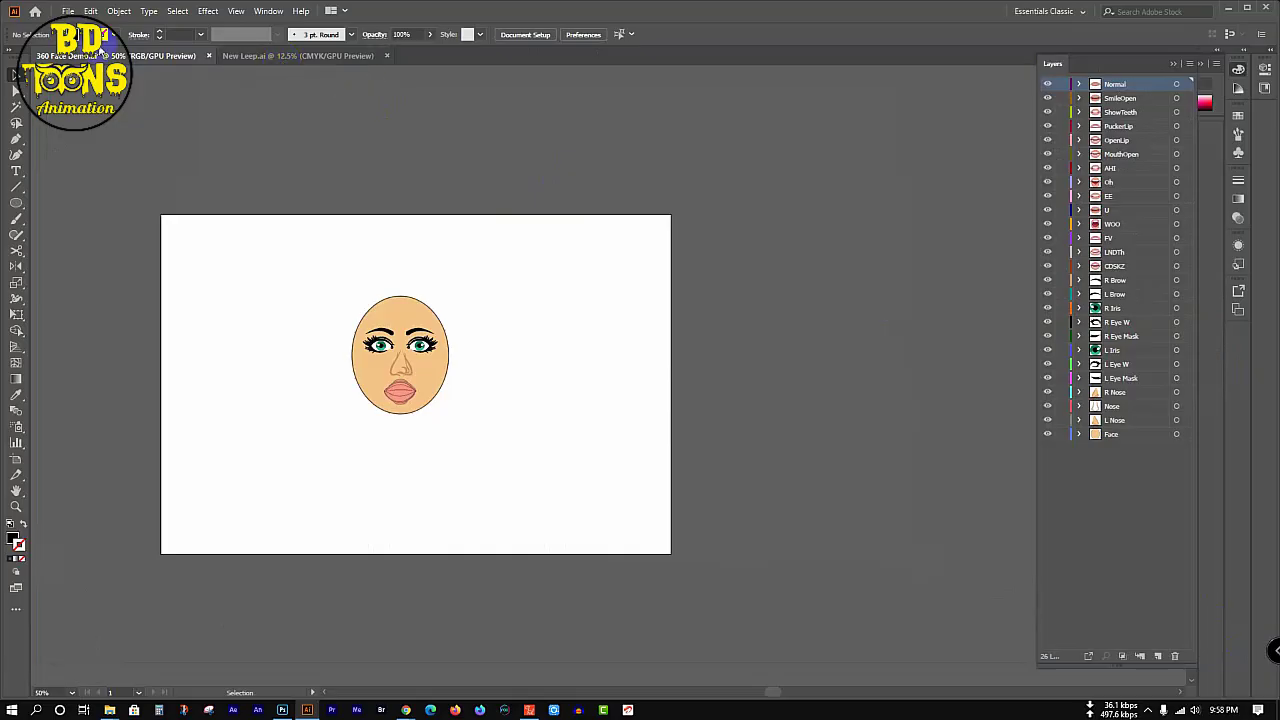
- Export the face to the Class-13 folder as the Photoshop file 360 Face Demo.psd at High (300 ppi) resolution
click(68, 12)
mouse_move(123, 246)
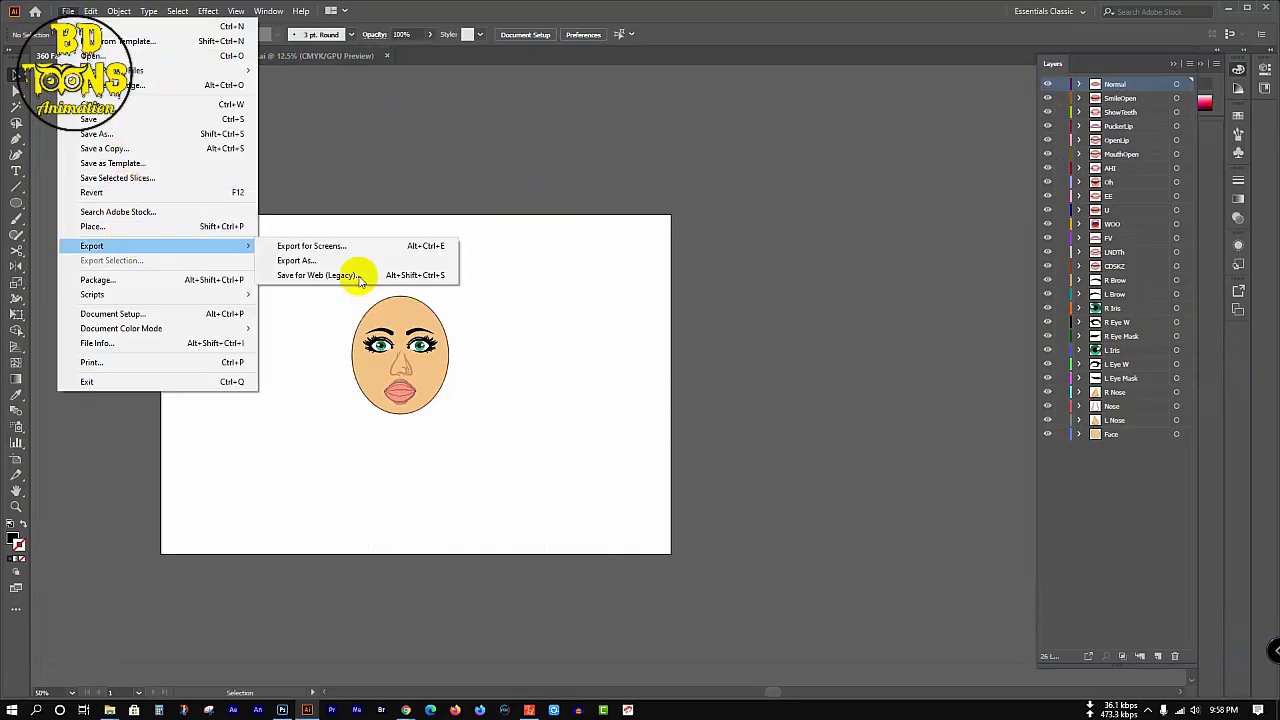
click(377, 264)
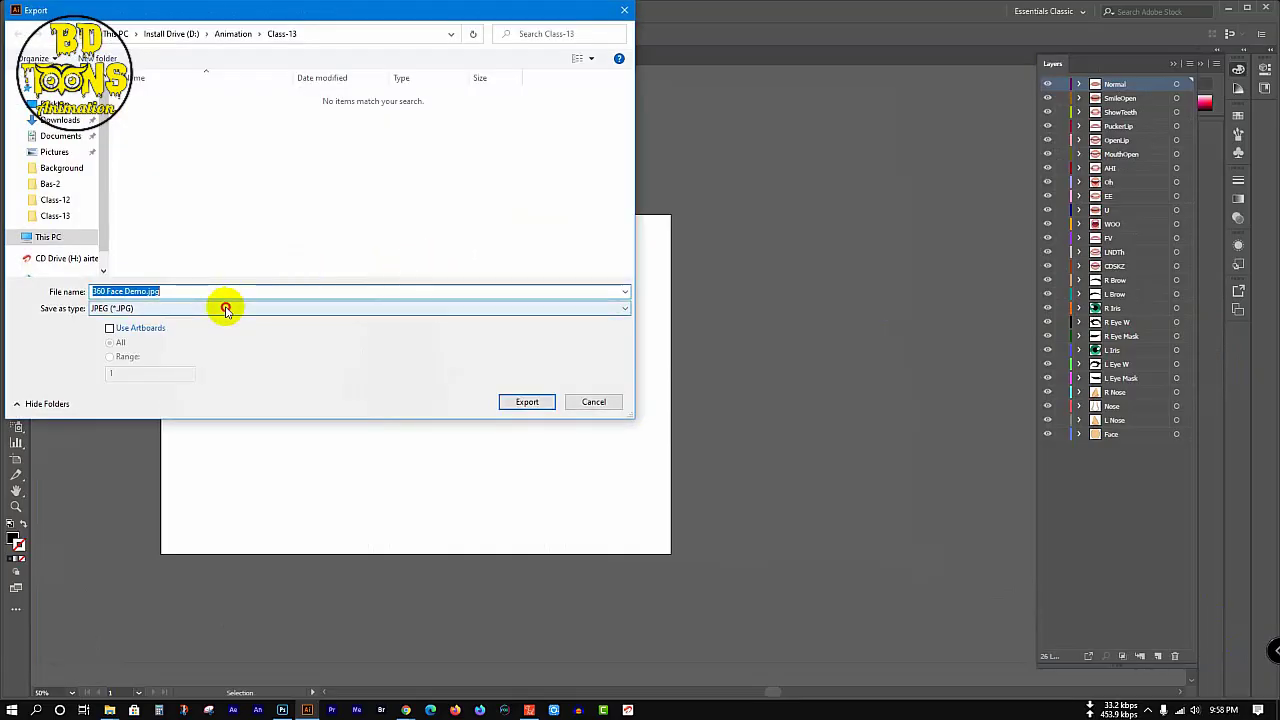
click(229, 308)
click(200, 412)
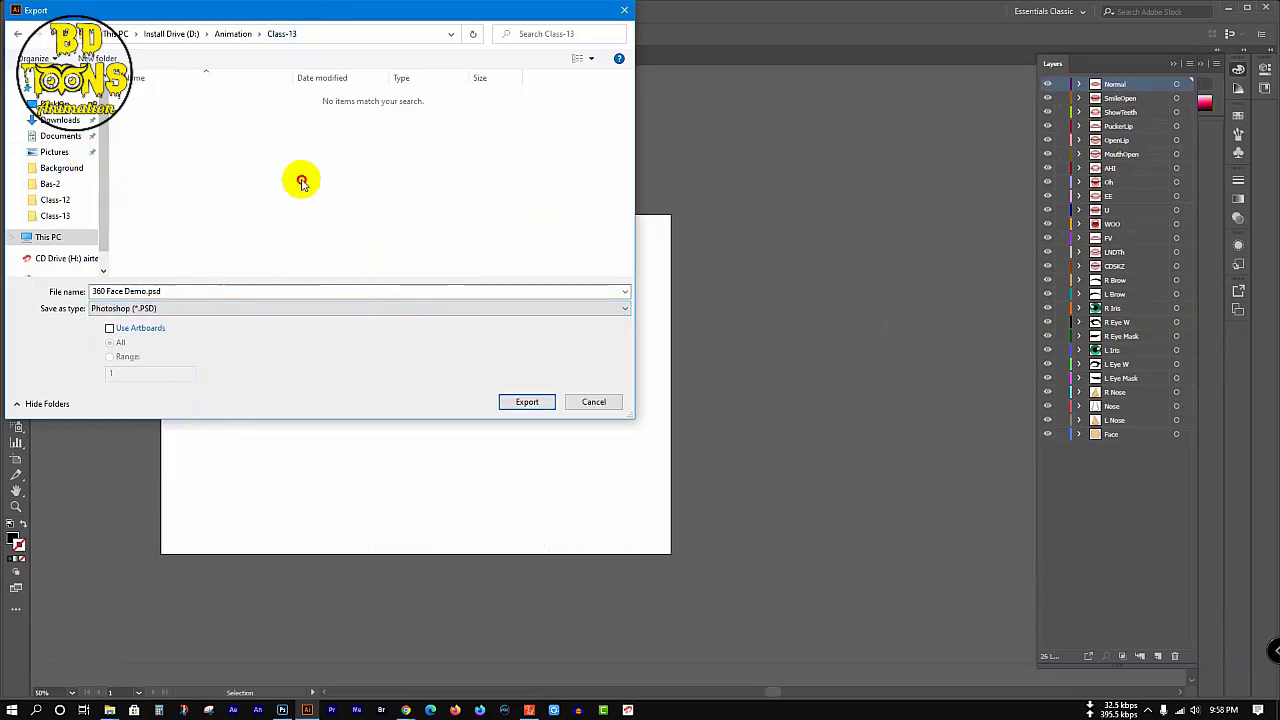
click(518, 402)
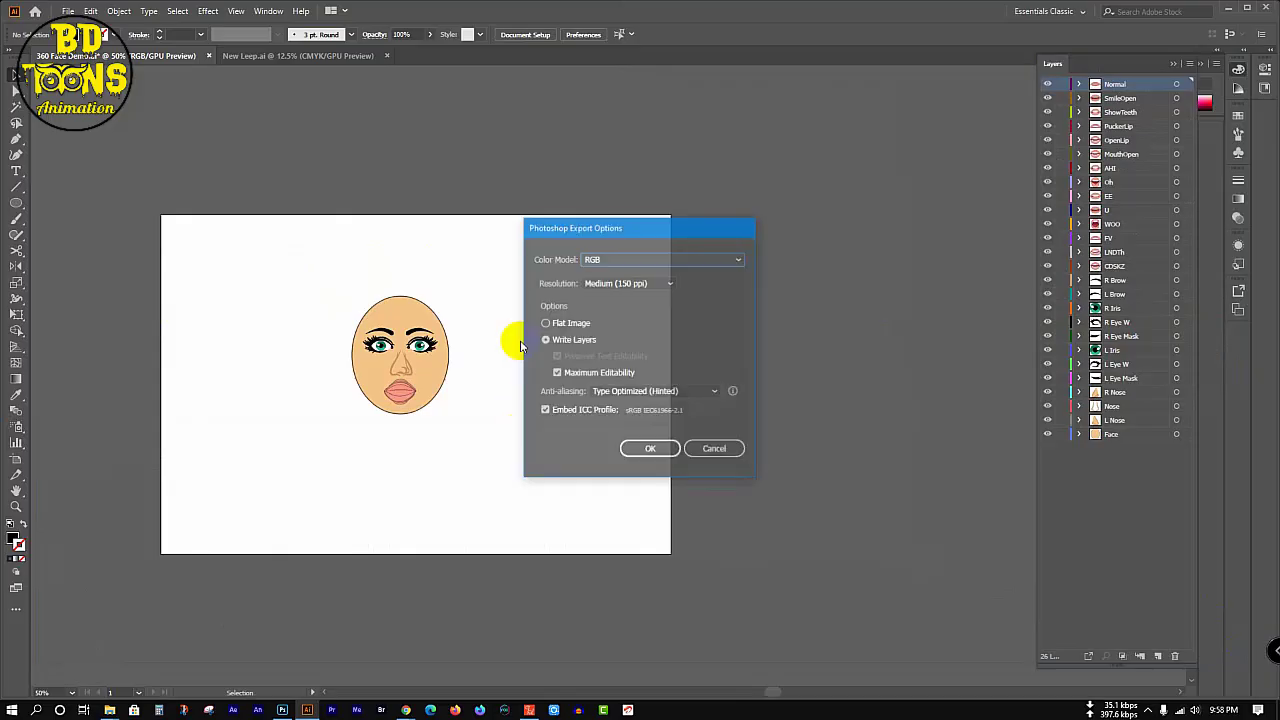
click(645, 283)
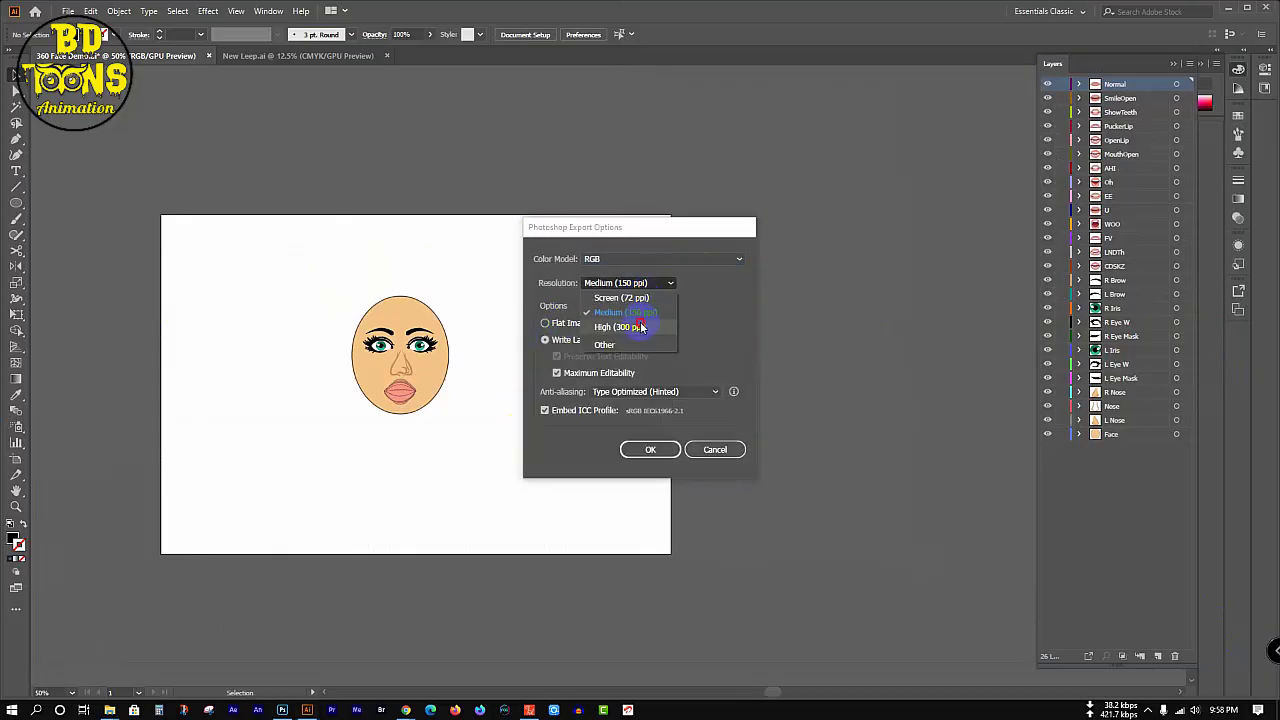
click(632, 325)
click(650, 449)
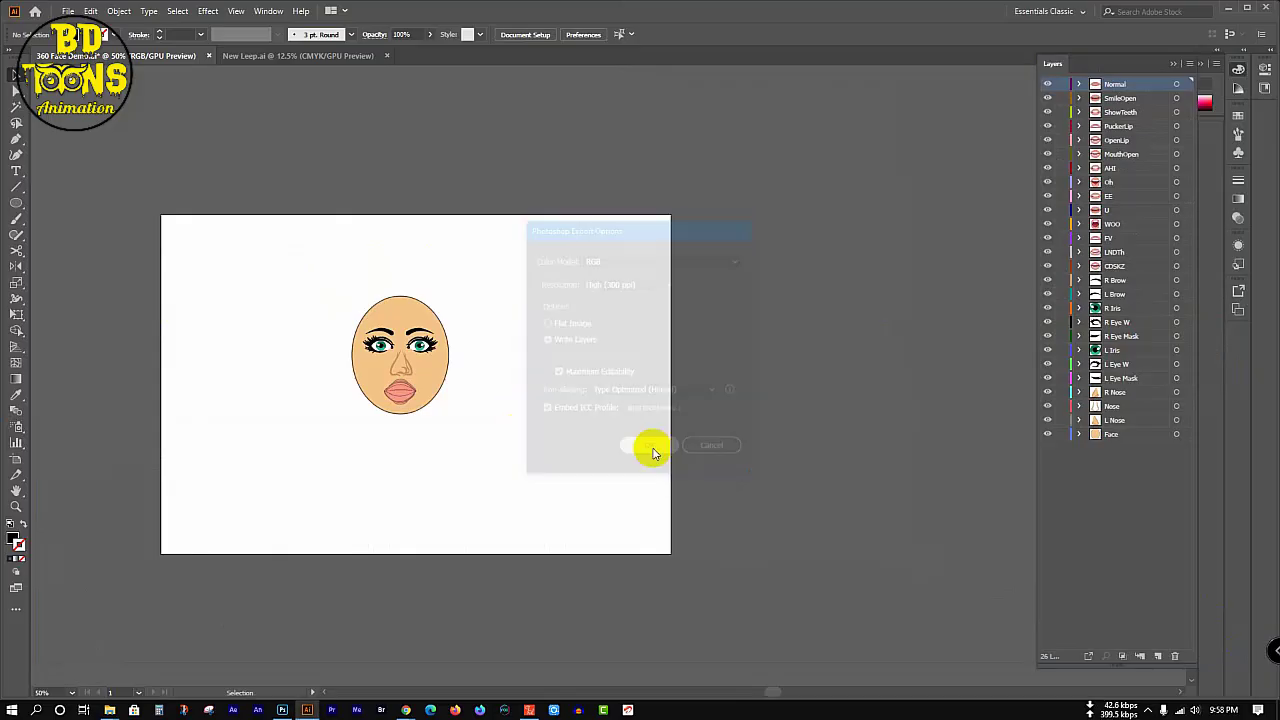
- Switch to Photoshop and close both open documents, maxresdefault.jpg and the BD Toons Animation PSD
click(1232, 11)
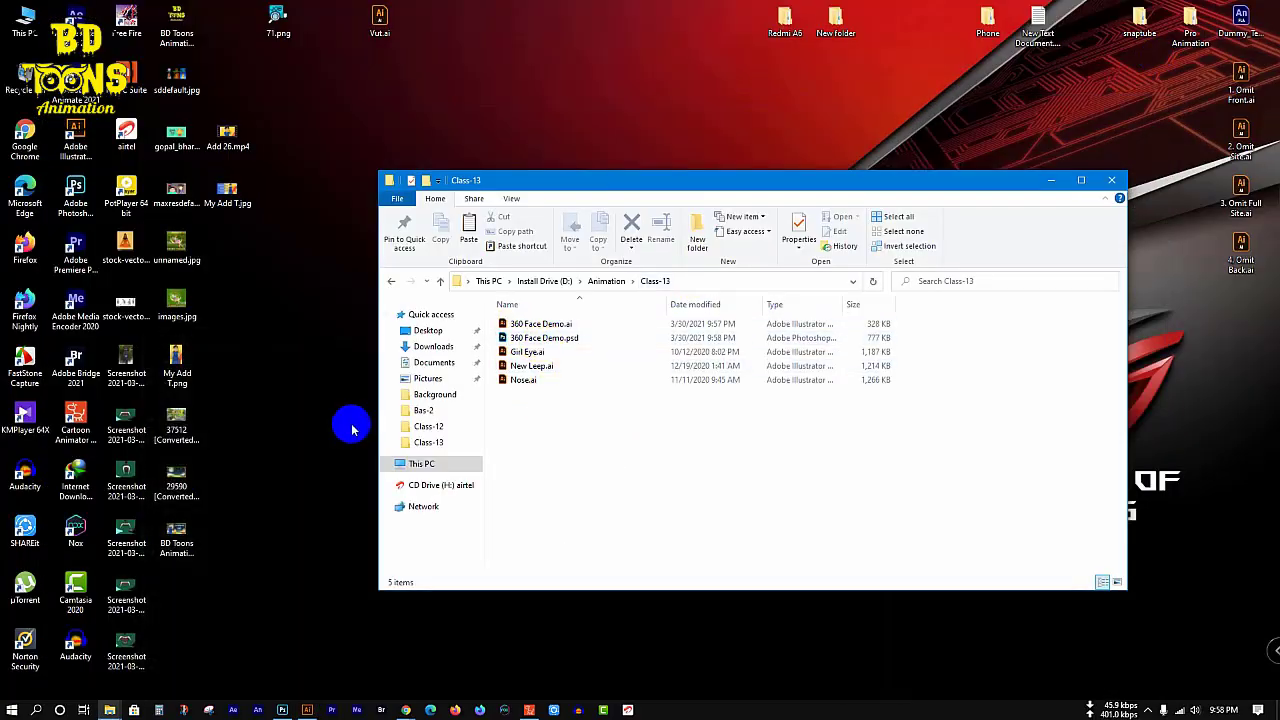
click(283, 710)
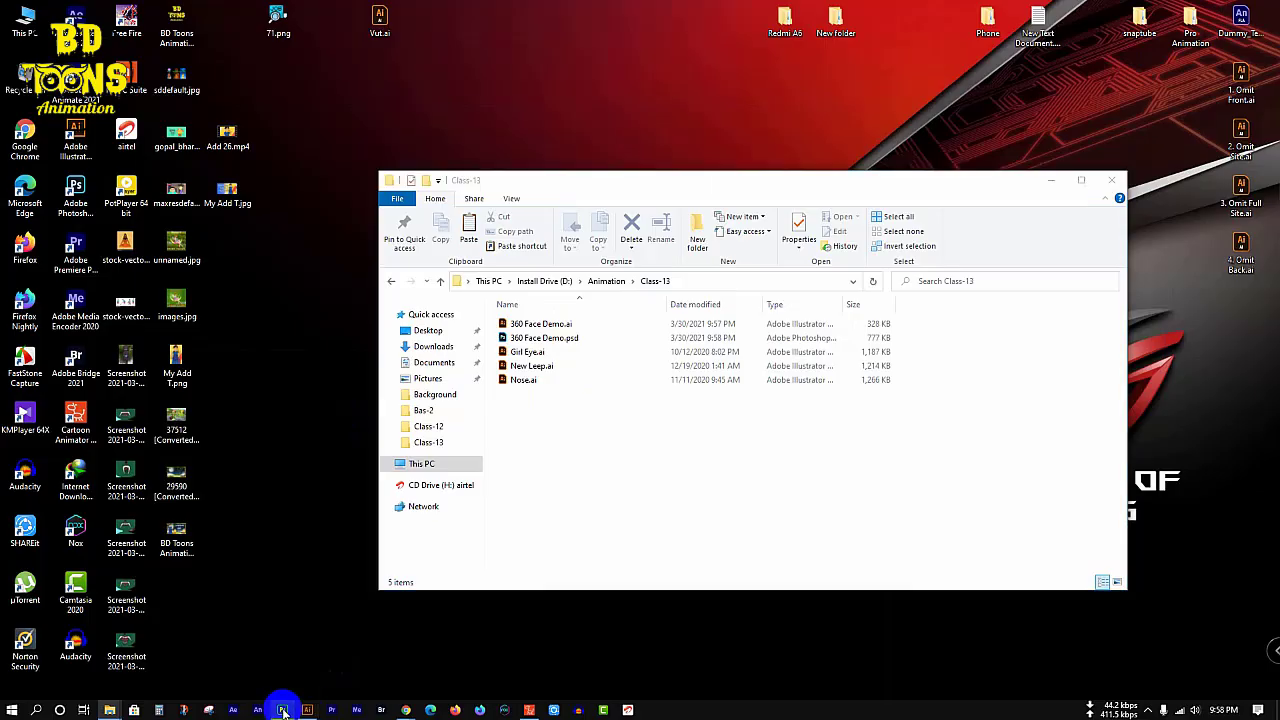
click(420, 48)
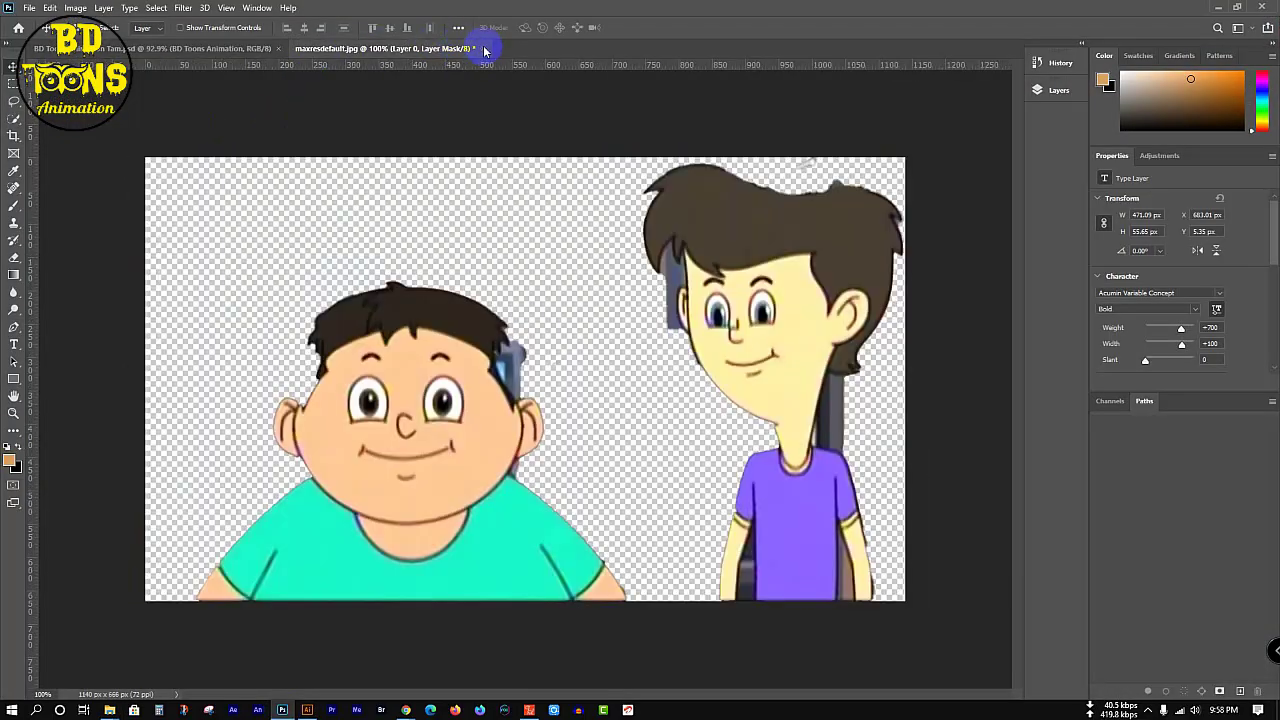
click(485, 49)
click(638, 264)
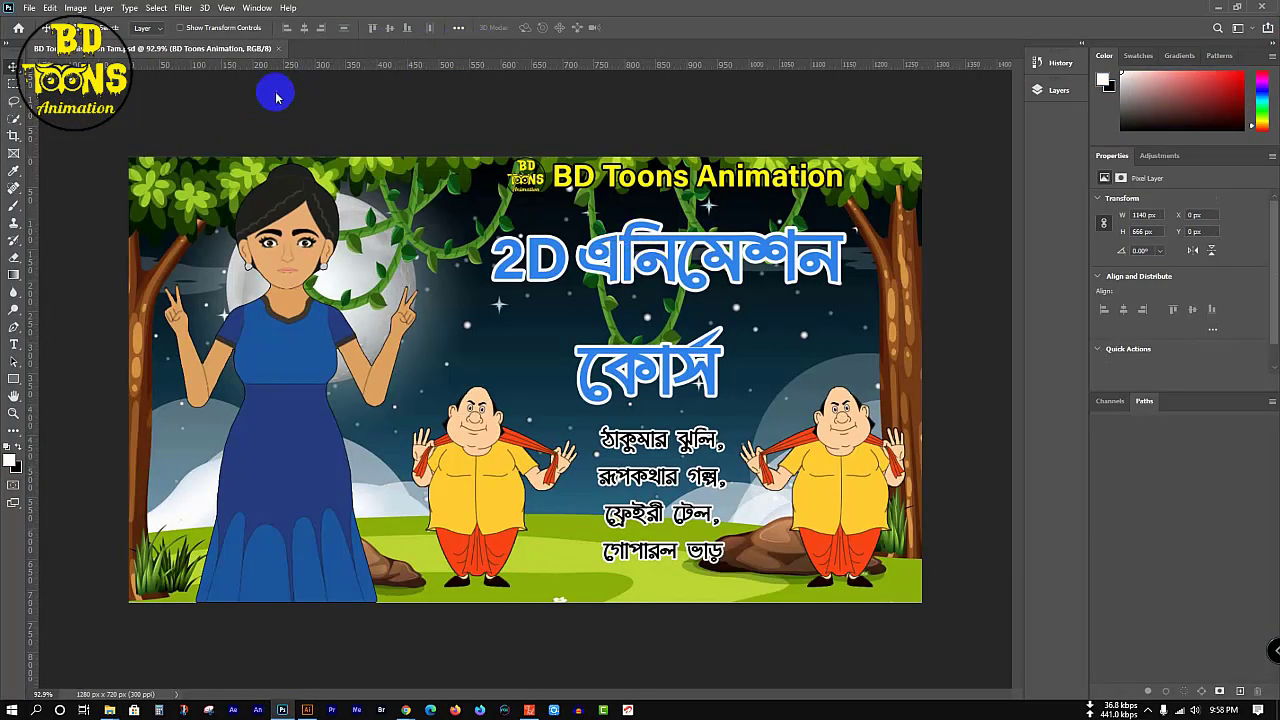
click(280, 48)
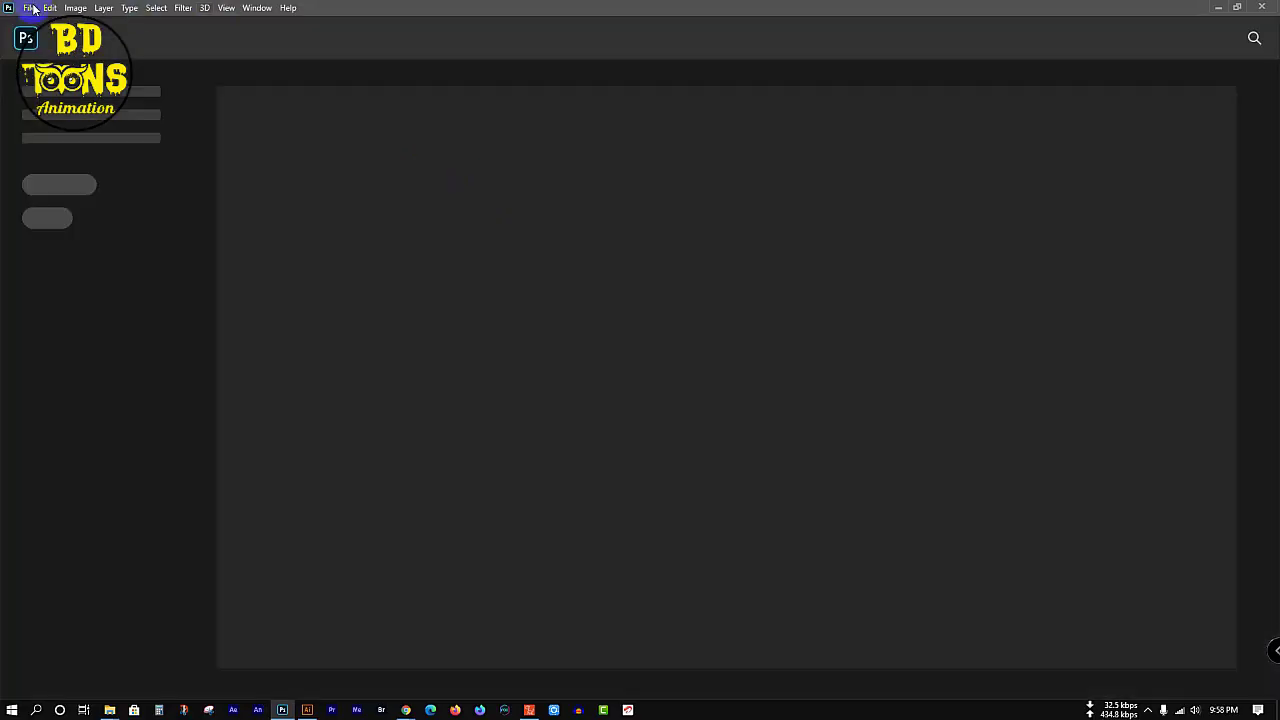
- Open 360 Face Demo.psd in Photoshop from the Class-13 folder
click(33, 9)
click(334, 91)
click(1221, 7)
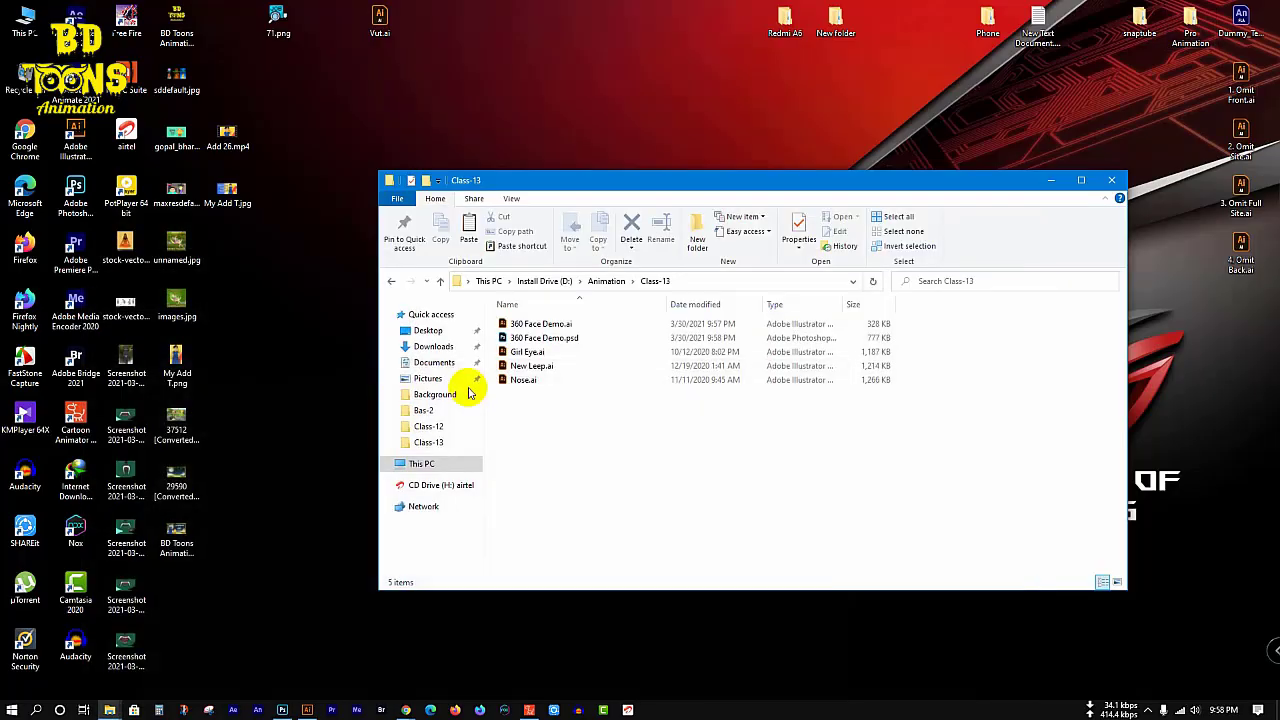
click(537, 340)
double_click(536, 340)
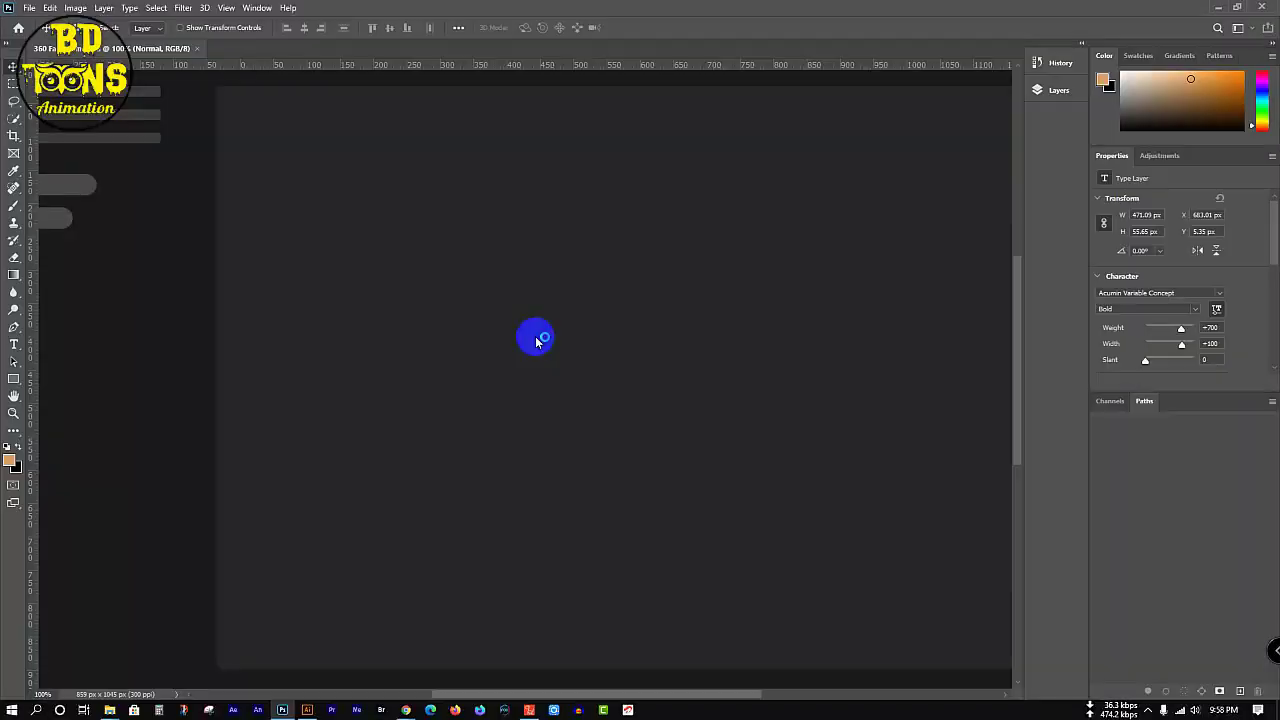
click(585, 305)
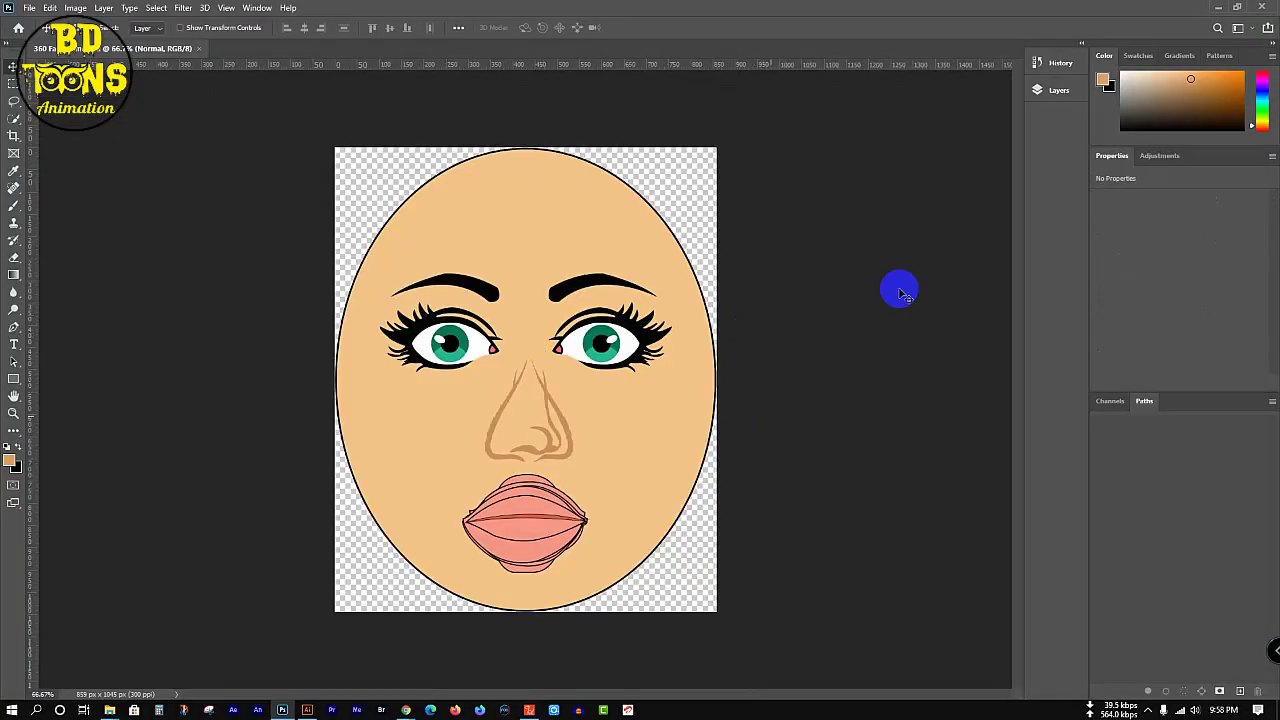
- Show the layer list and collapse all the mouth groups, from Normal down to CDSKZ
click(1062, 90)
click(1020, 116)
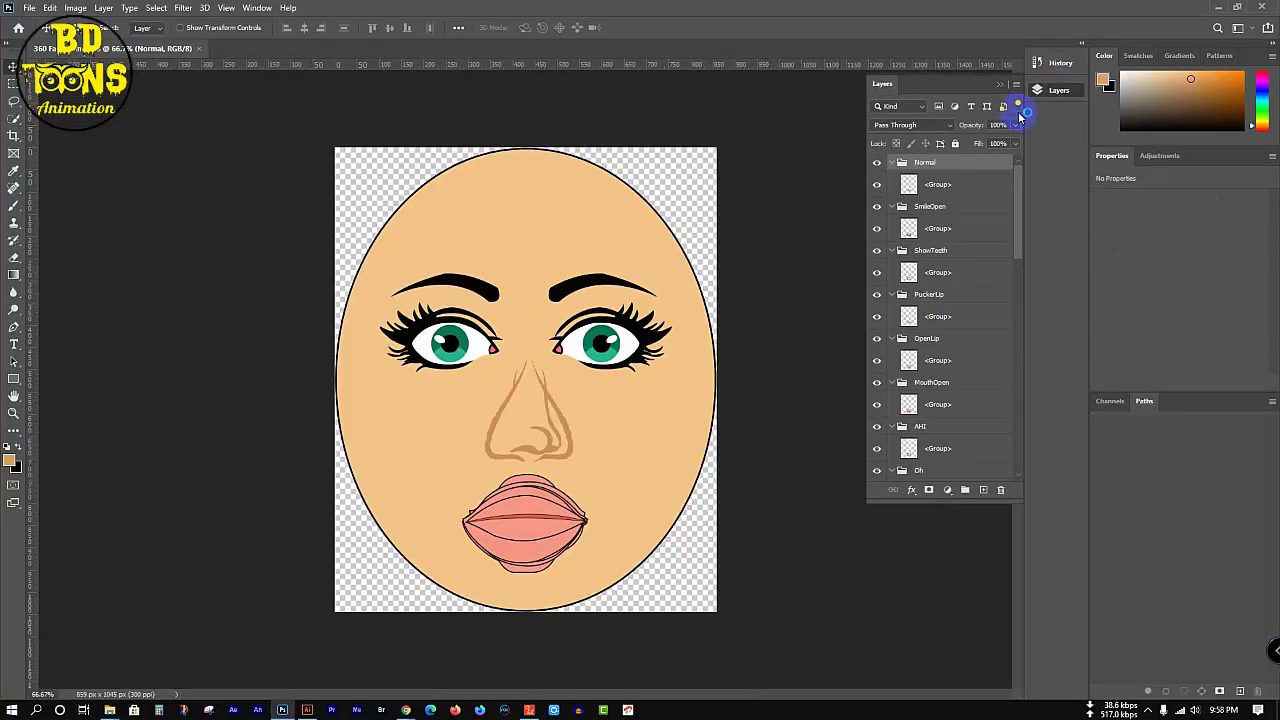
click(894, 164)
click(893, 179)
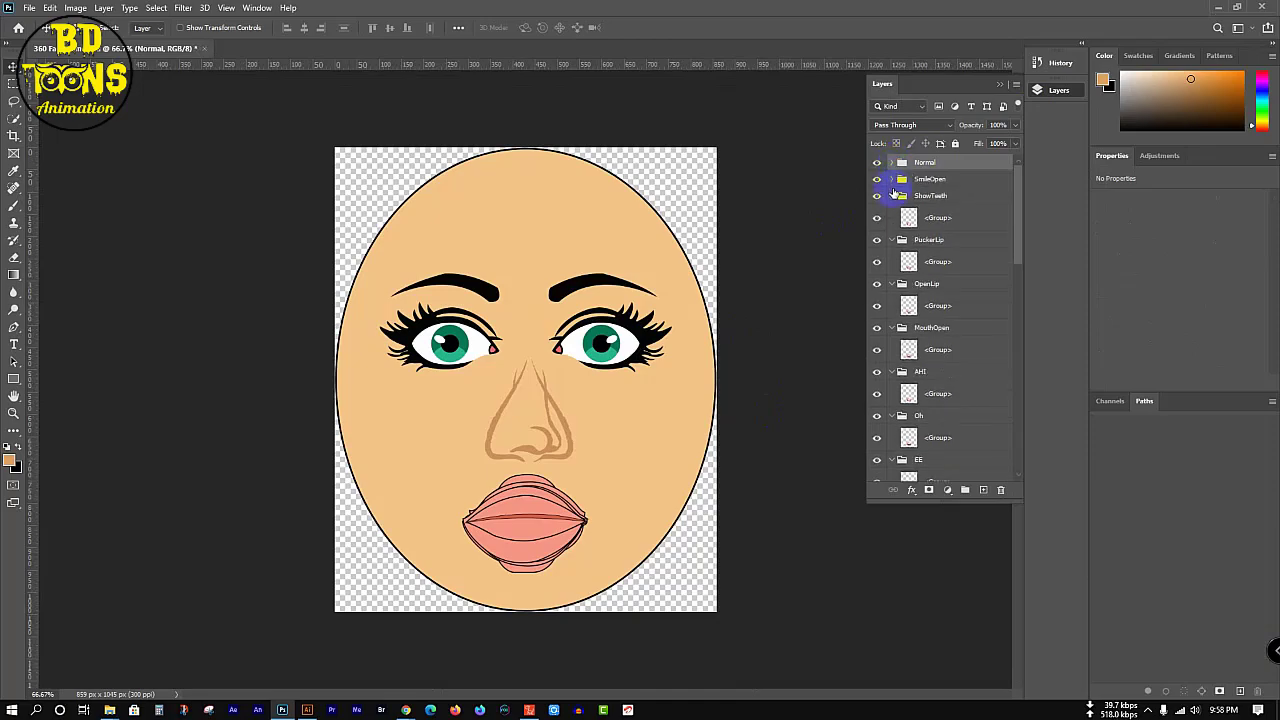
click(893, 196)
click(891, 213)
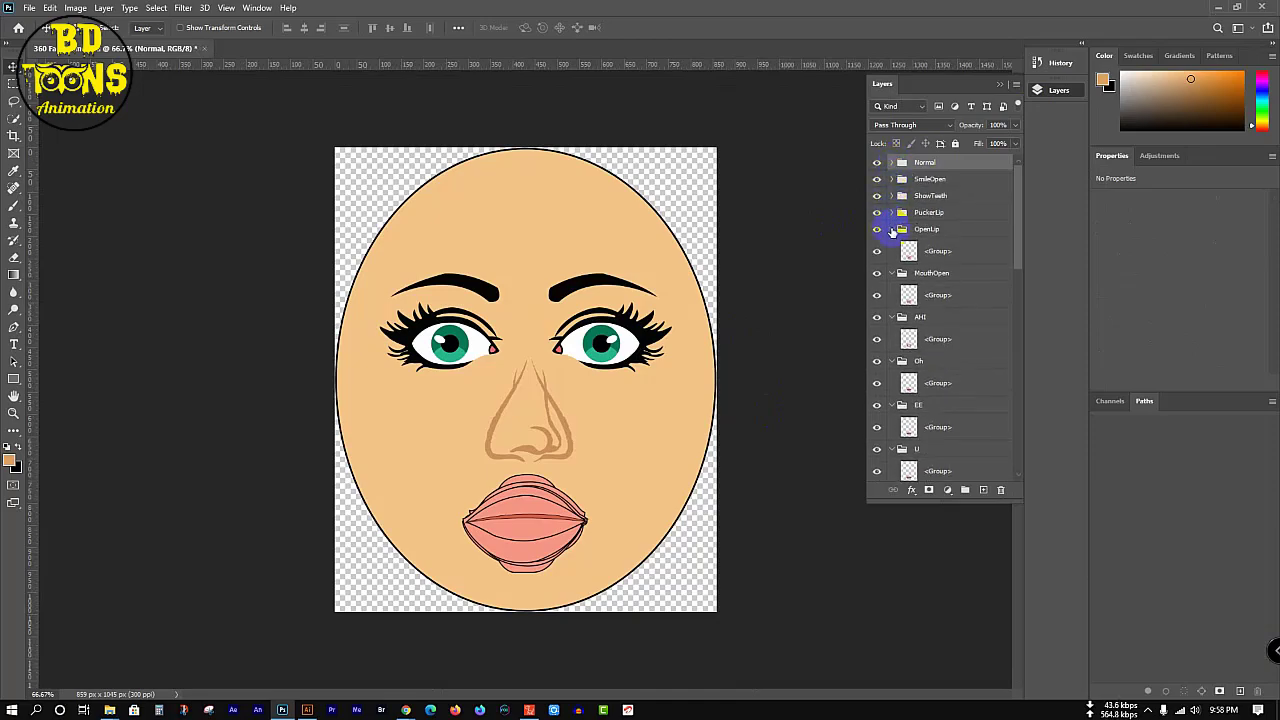
click(893, 230)
click(893, 246)
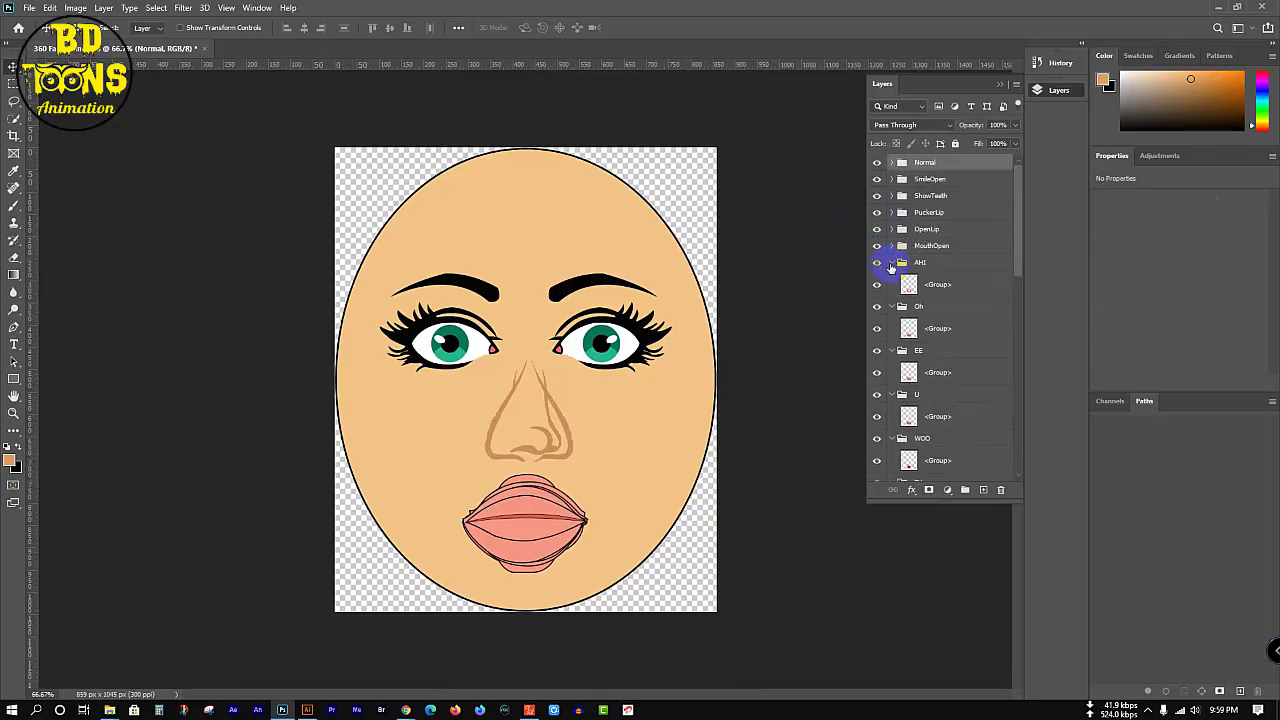
click(891, 263)
click(892, 279)
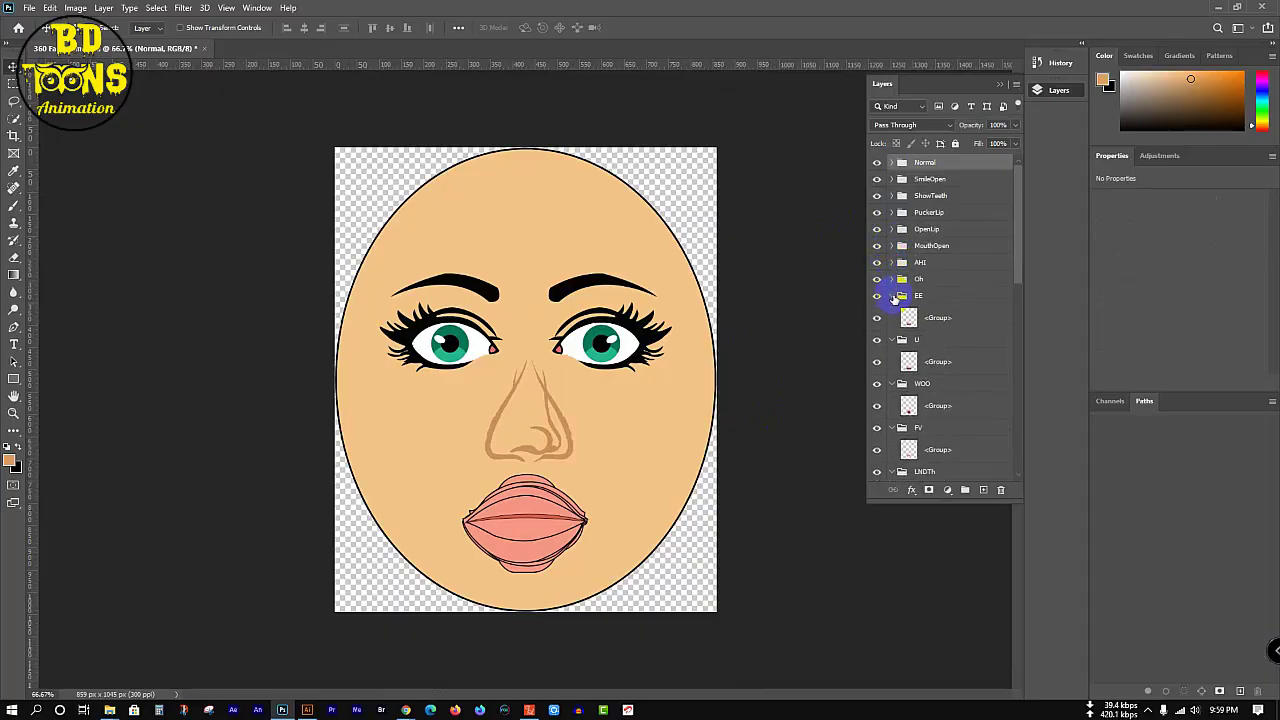
click(893, 296)
click(892, 313)
click(892, 330)
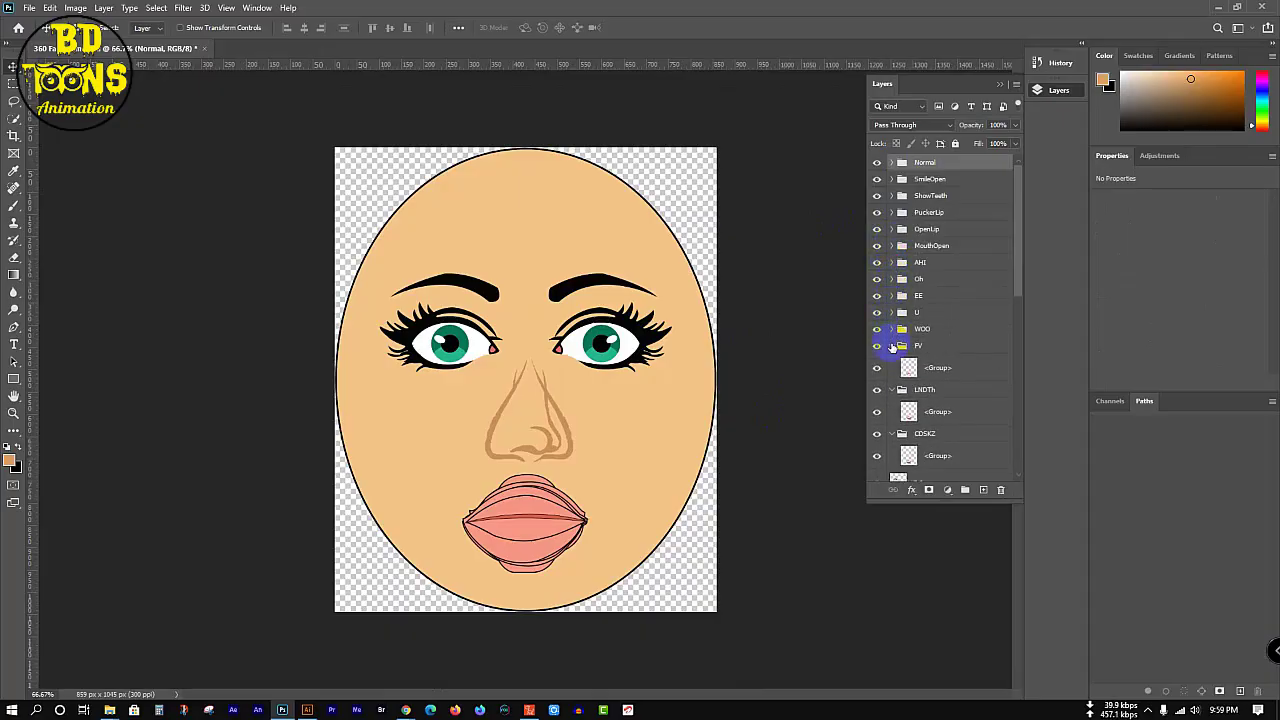
click(892, 346)
click(892, 363)
click(892, 379)
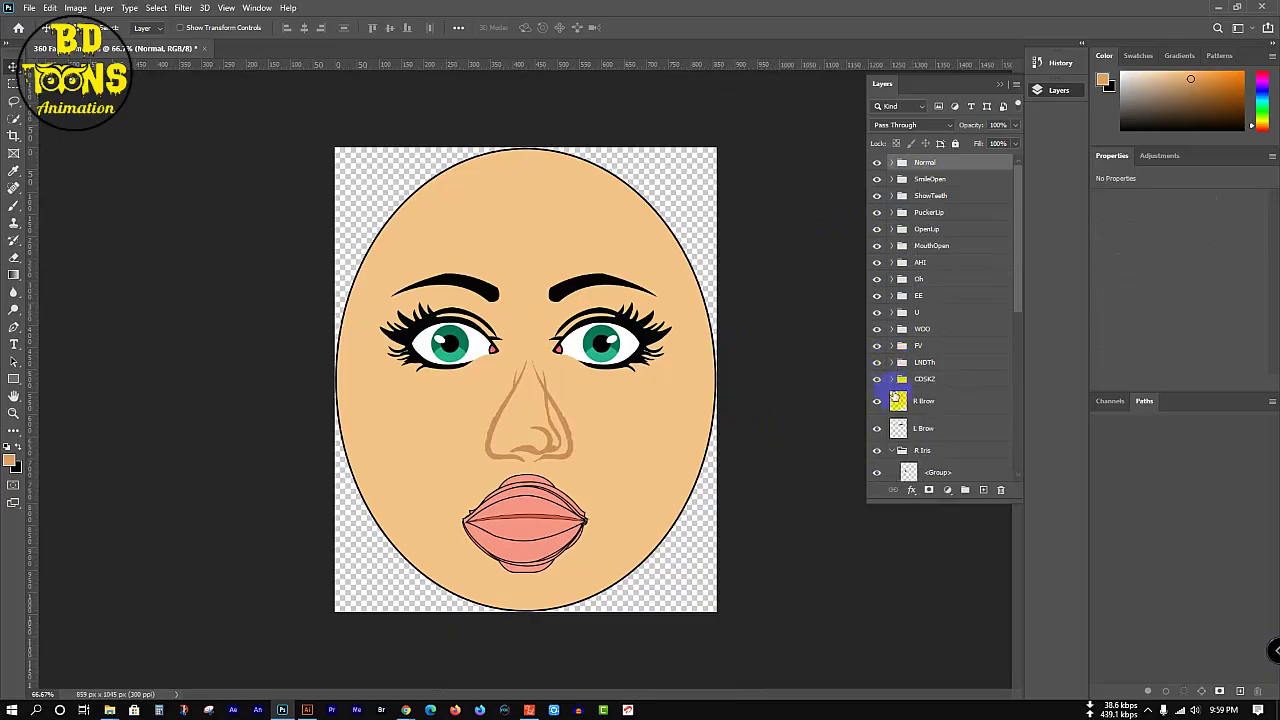
- Collapse the remaining iris, eye white and nose groups on both sides of the face
scroll(950, 340, down, 5)
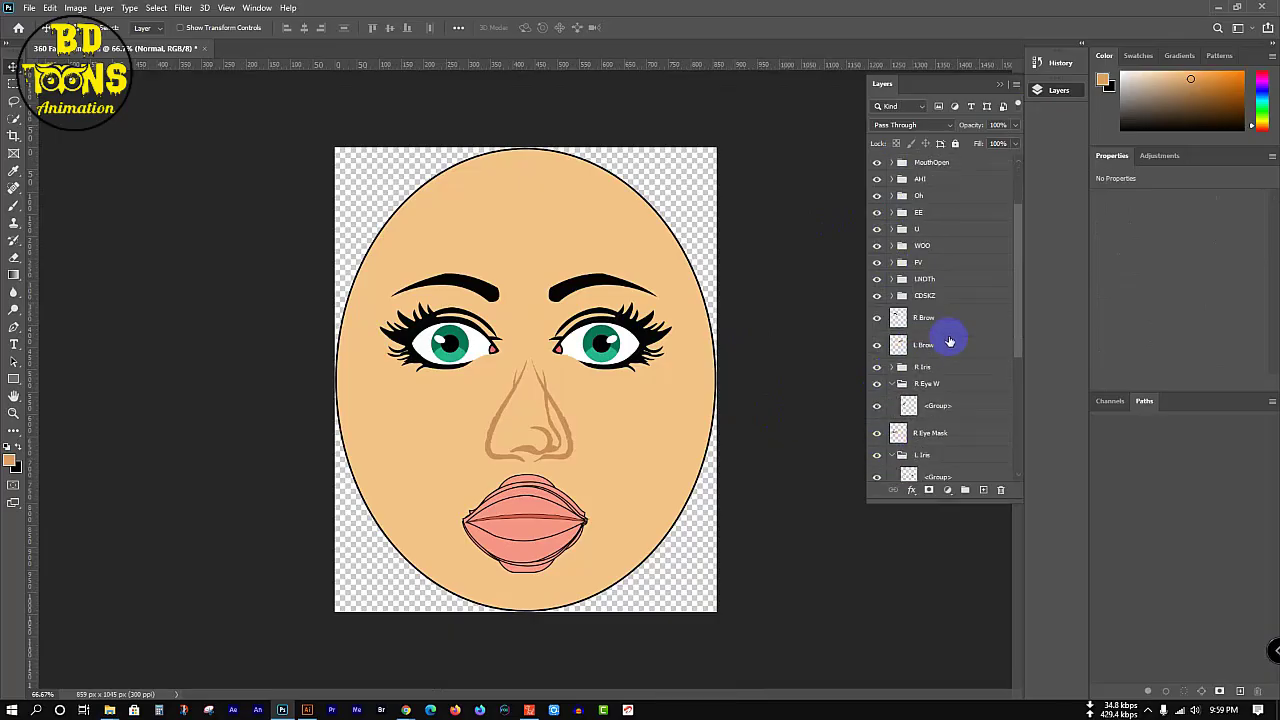
click(889, 417)
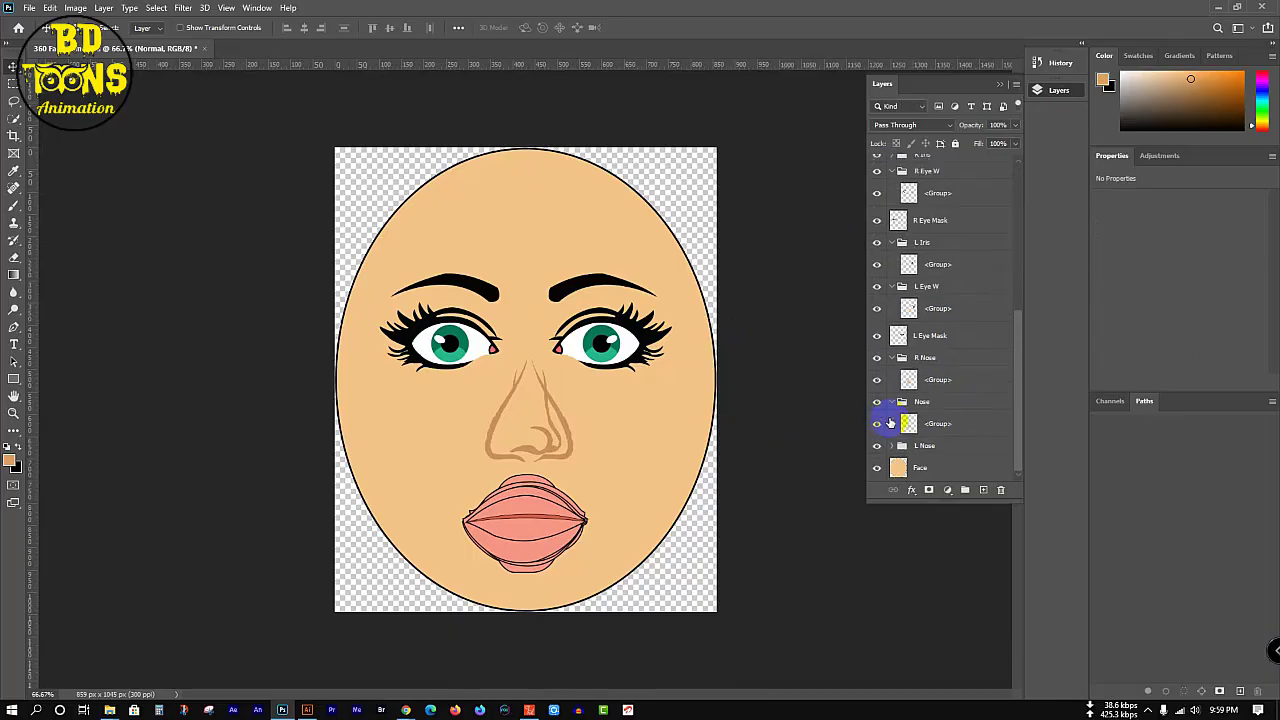
click(893, 404)
click(892, 386)
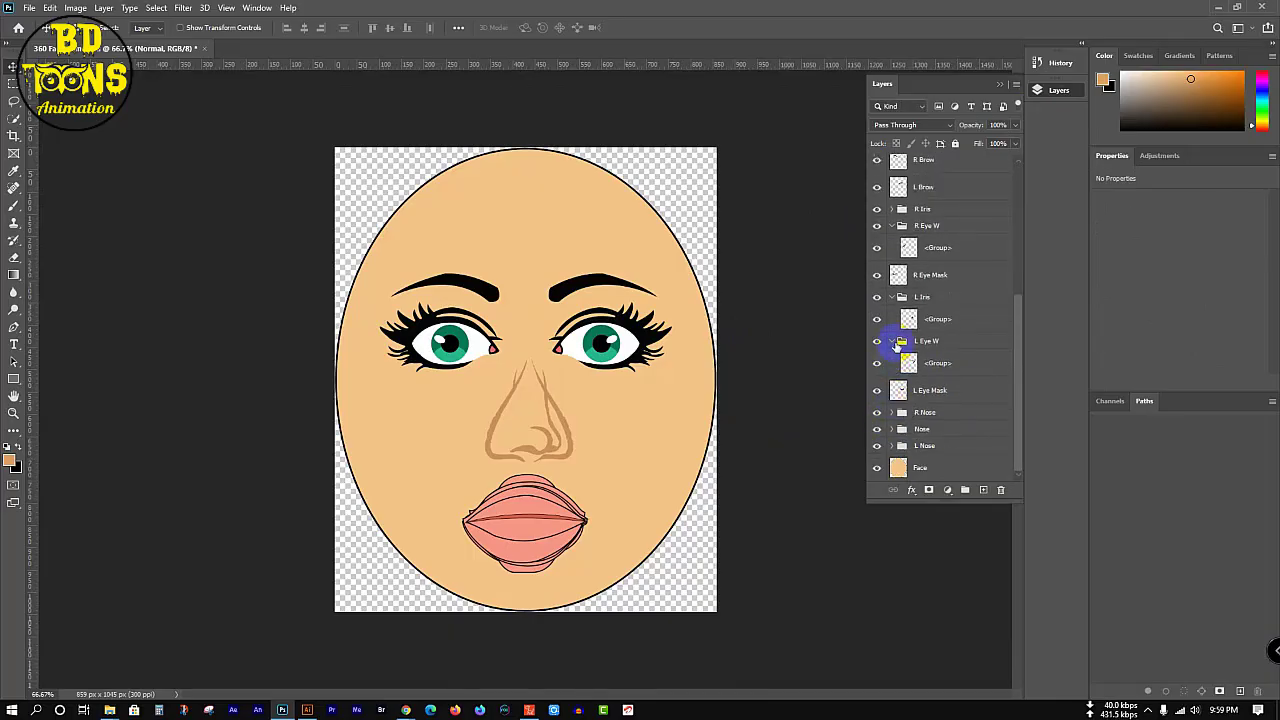
click(893, 341)
click(893, 320)
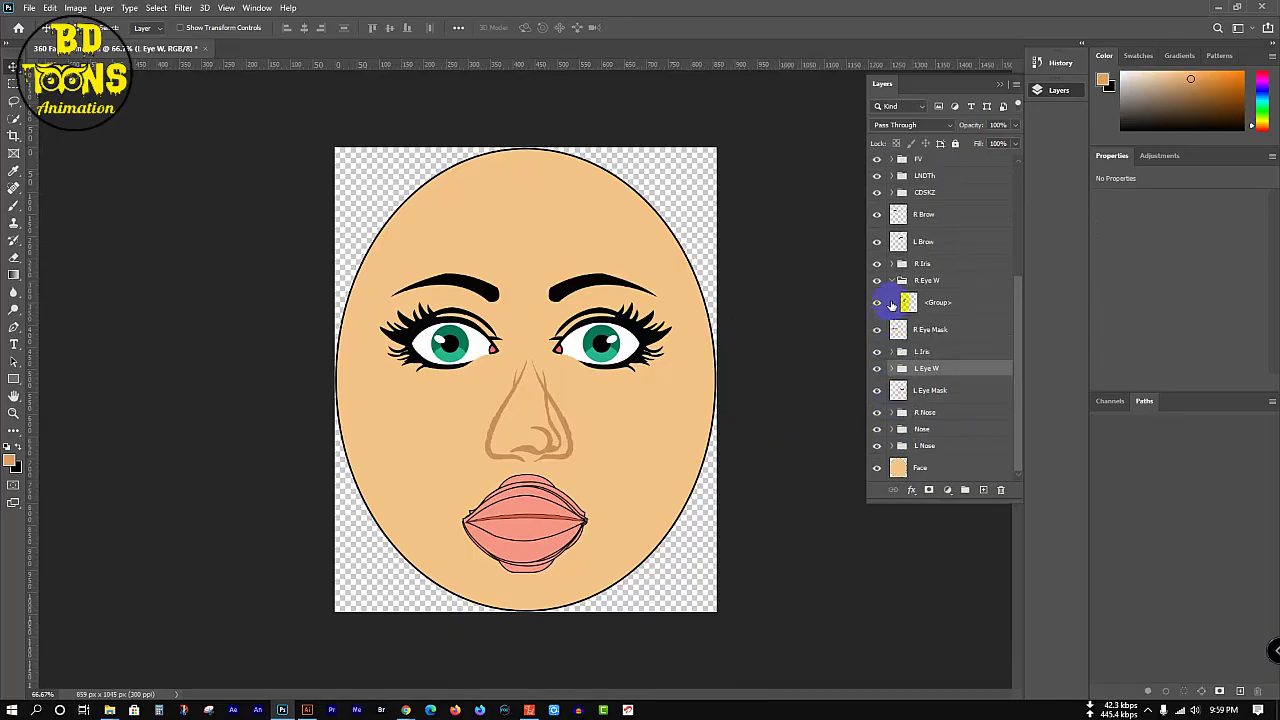
click(893, 283)
- Merge the Normal, SmileOpen, ShowTeeth, PuckerLip and OpenLip groups each into a single layer
scroll(900, 290, up, 5)
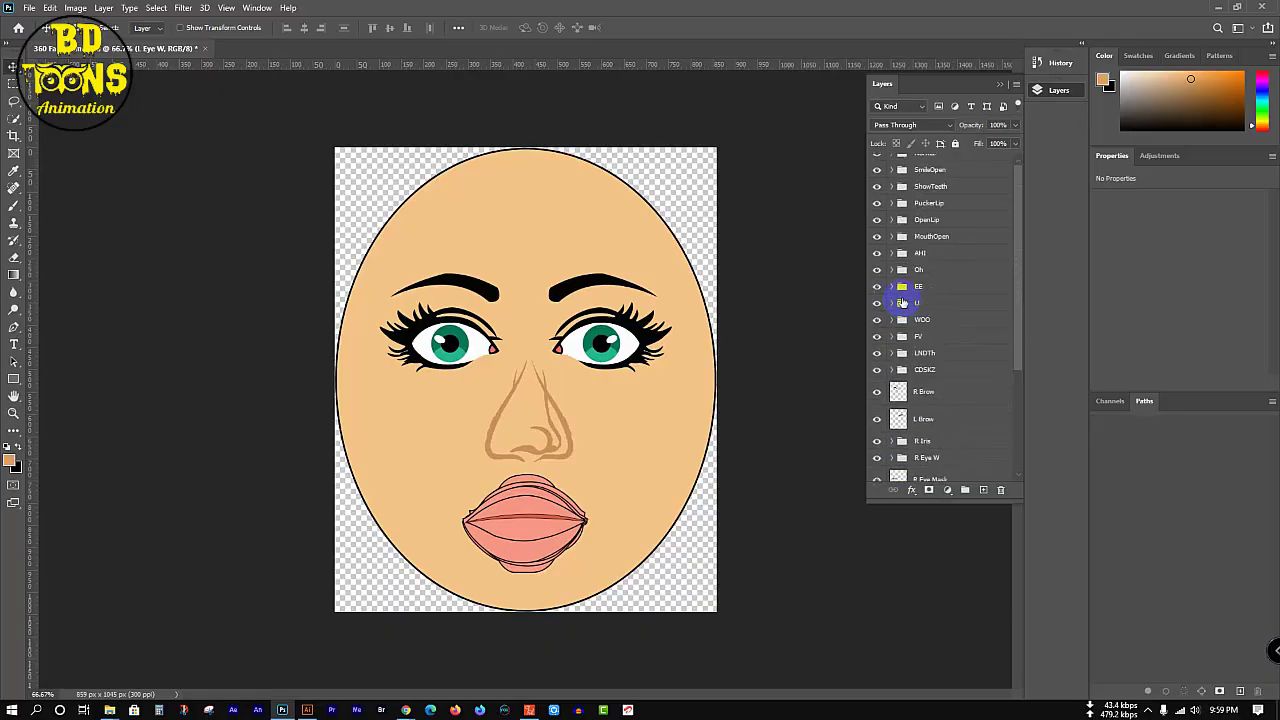
click(930, 165)
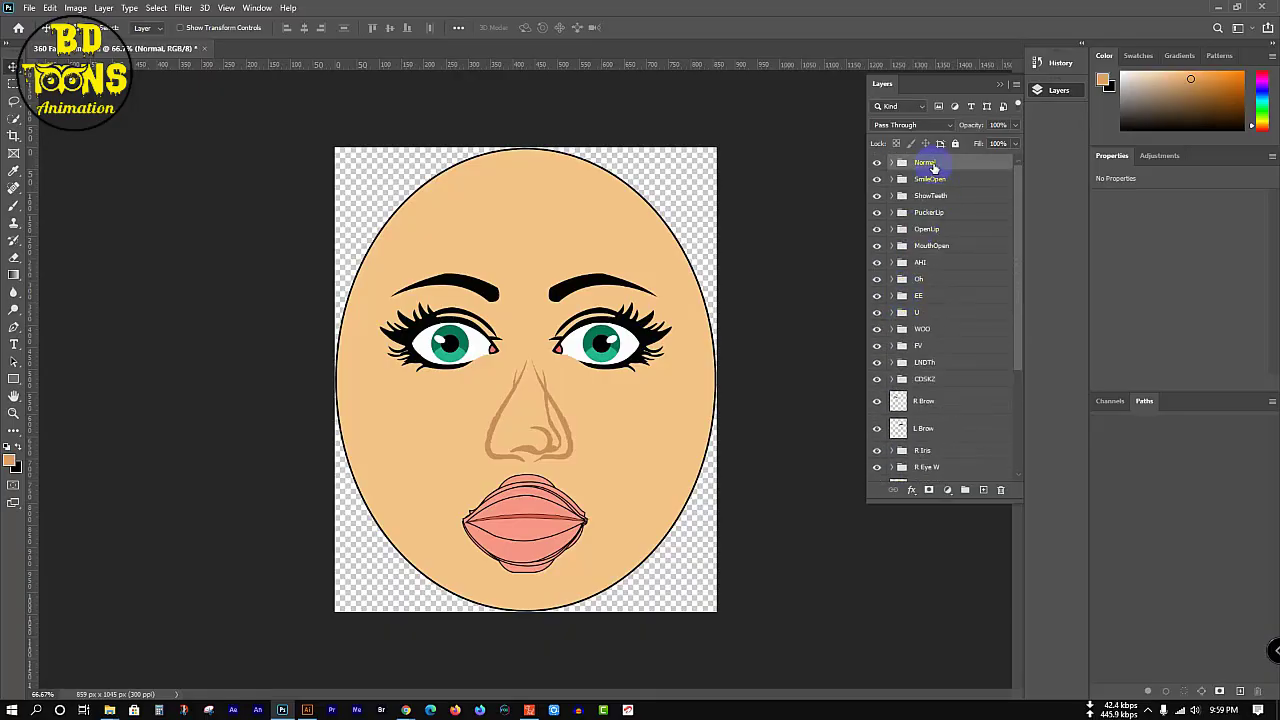
key(ctrl+e)
key(ctrl+e)
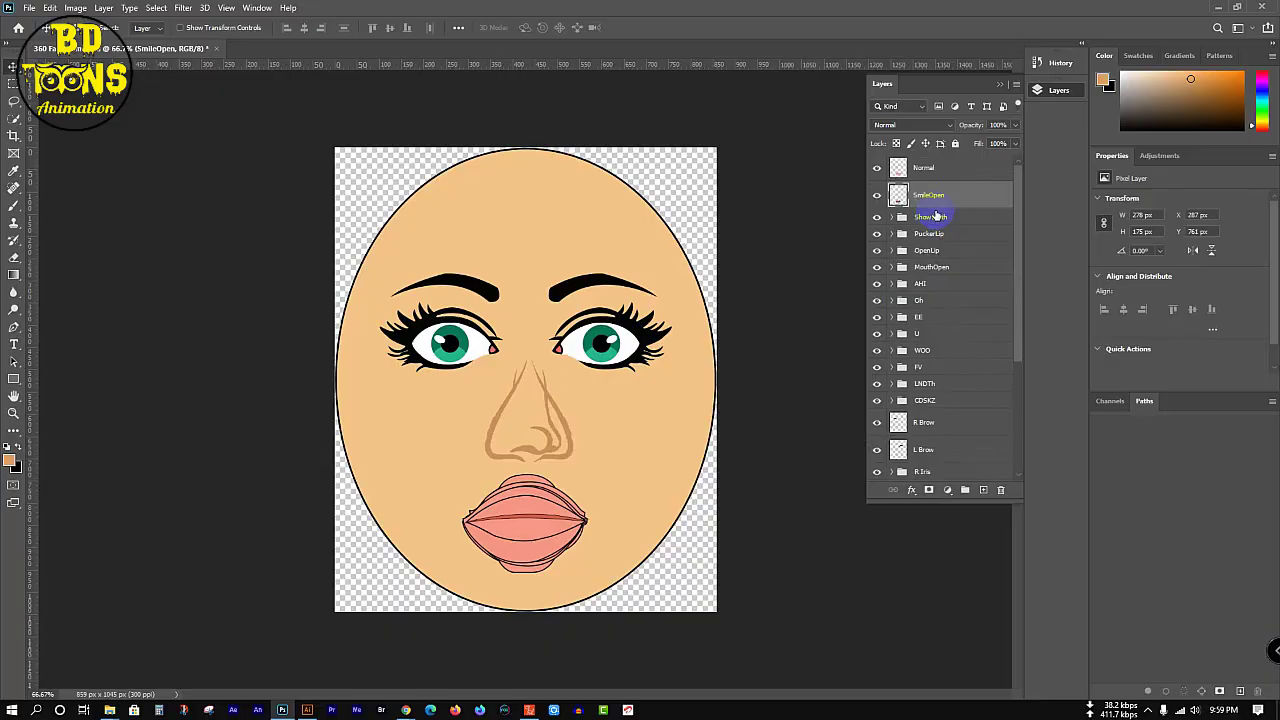
click(937, 220)
key(ctrl+e)
click(943, 246)
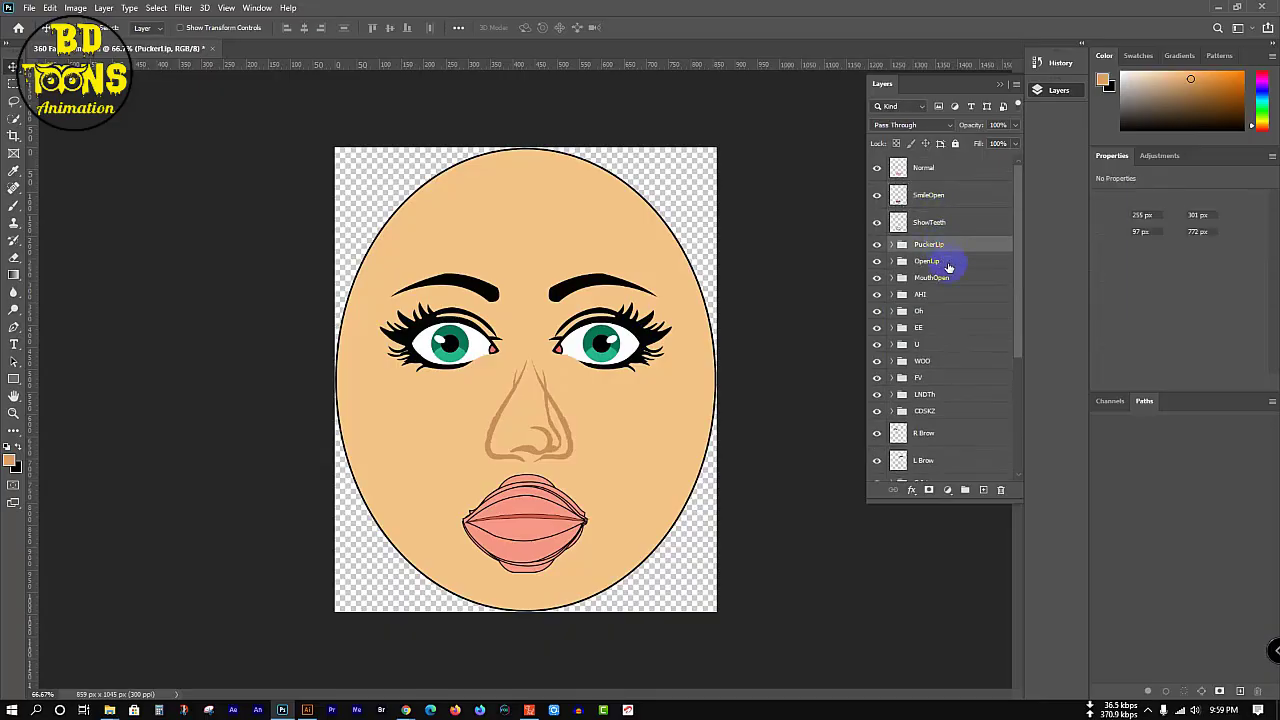
key(ctrl+e)
click(950, 272)
key(ctrl+e)
- Merge the MouthOpen, AHI, Oh, EE and U groups each into a single layer
click(957, 304)
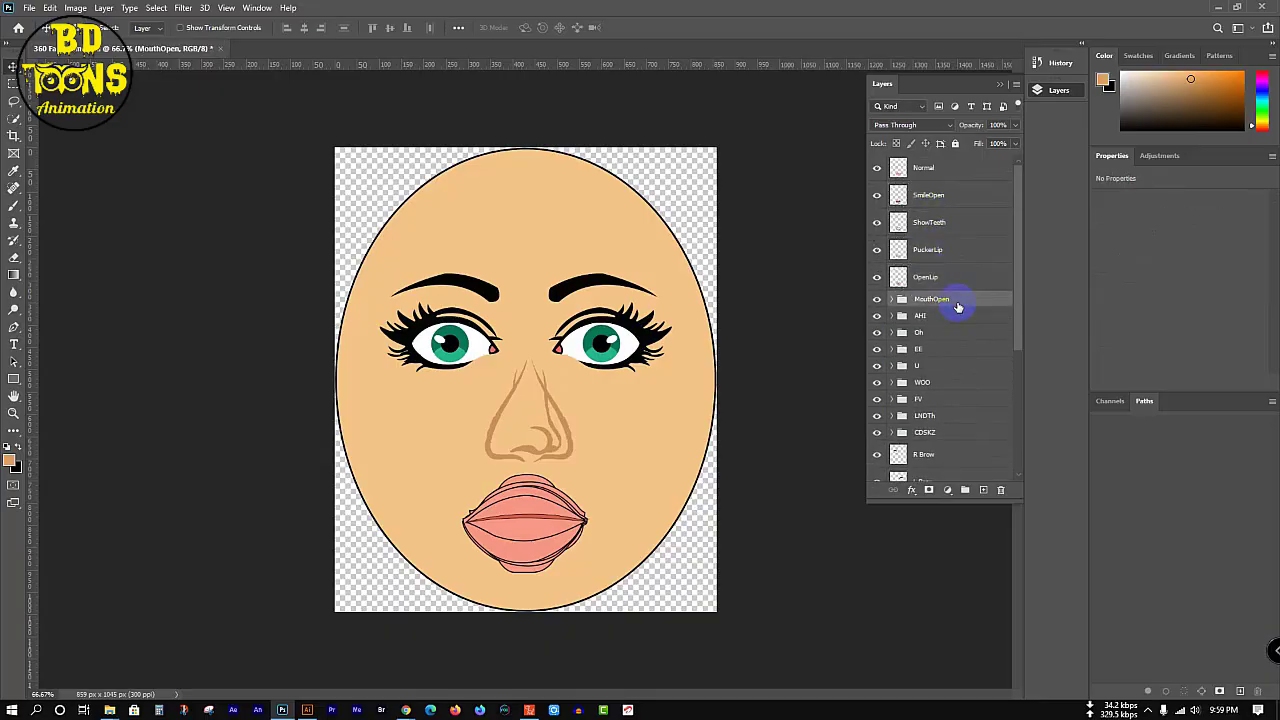
key(ctrl+e)
click(958, 333)
key(ctrl+e)
click(950, 348)
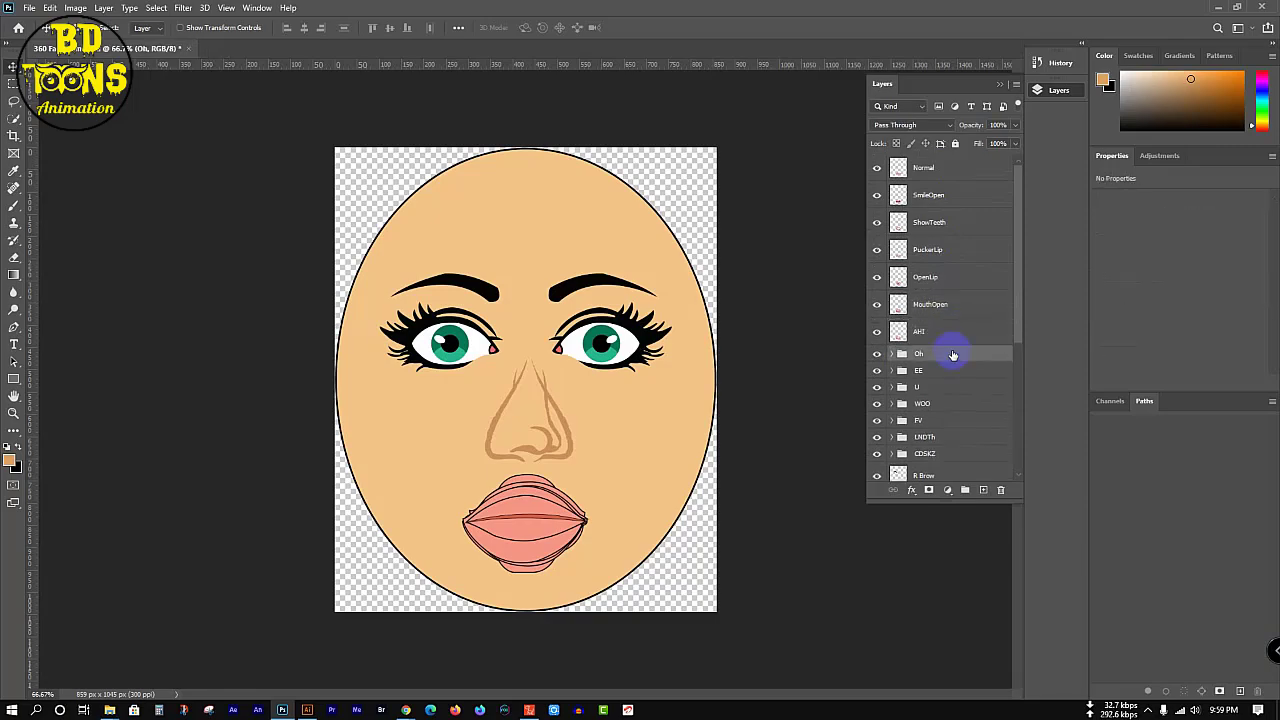
key(ctrl+e)
click(952, 380)
key(ctrl+e)
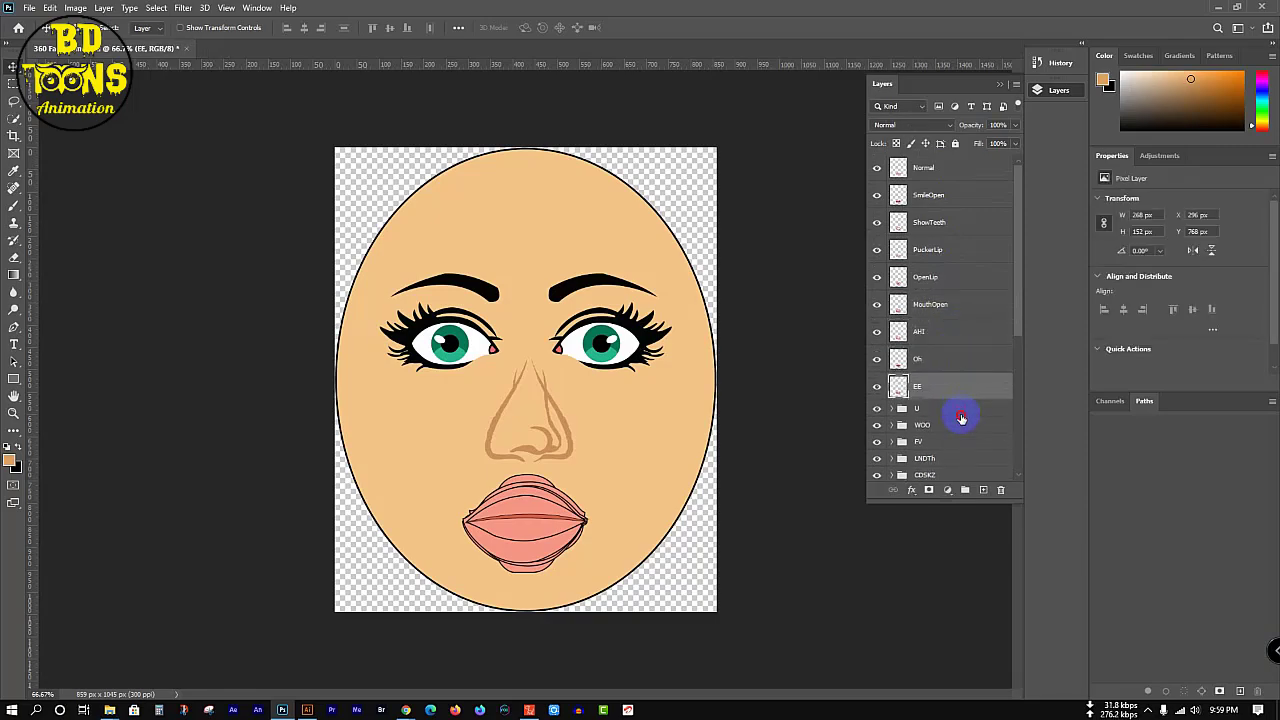
click(960, 414)
key(ctrl+e)
- Merge the WOO, FV, LNDTh and CDSKZ groups each into a single layer
click(956, 442)
key(ctrl+e)
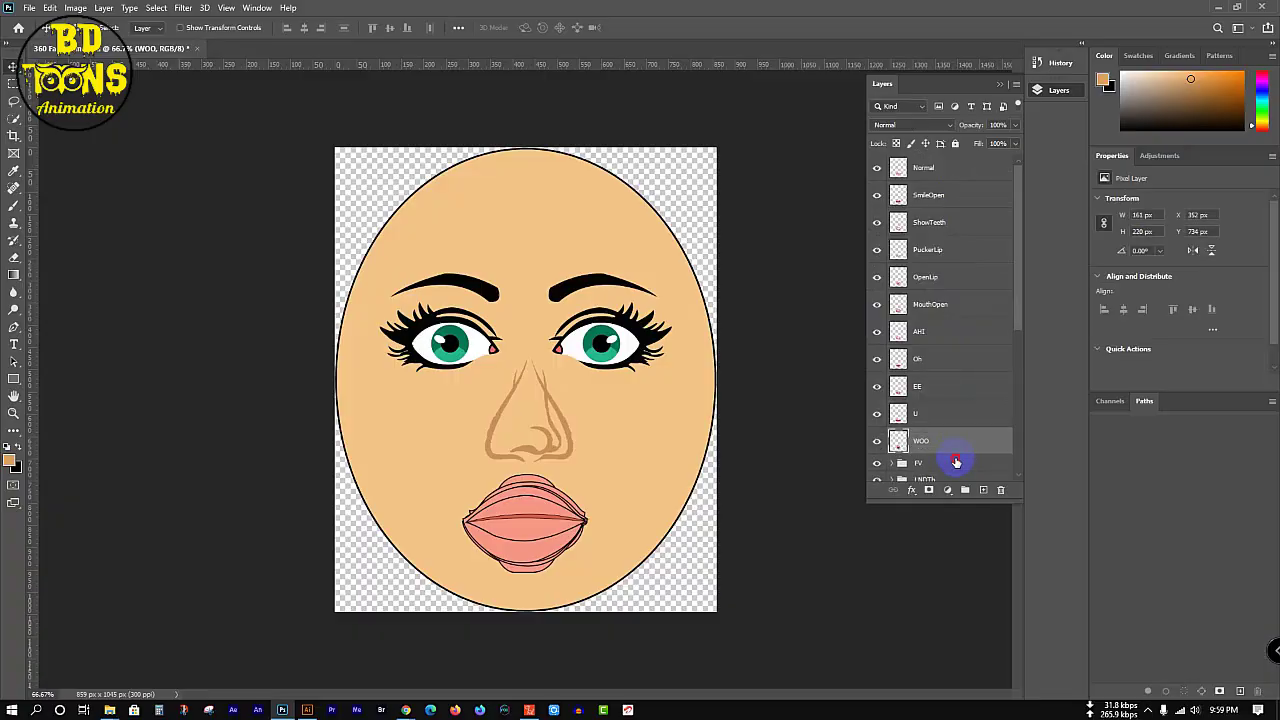
click(956, 463)
key(ctrl+e)
scroll(955, 408, down, 3)
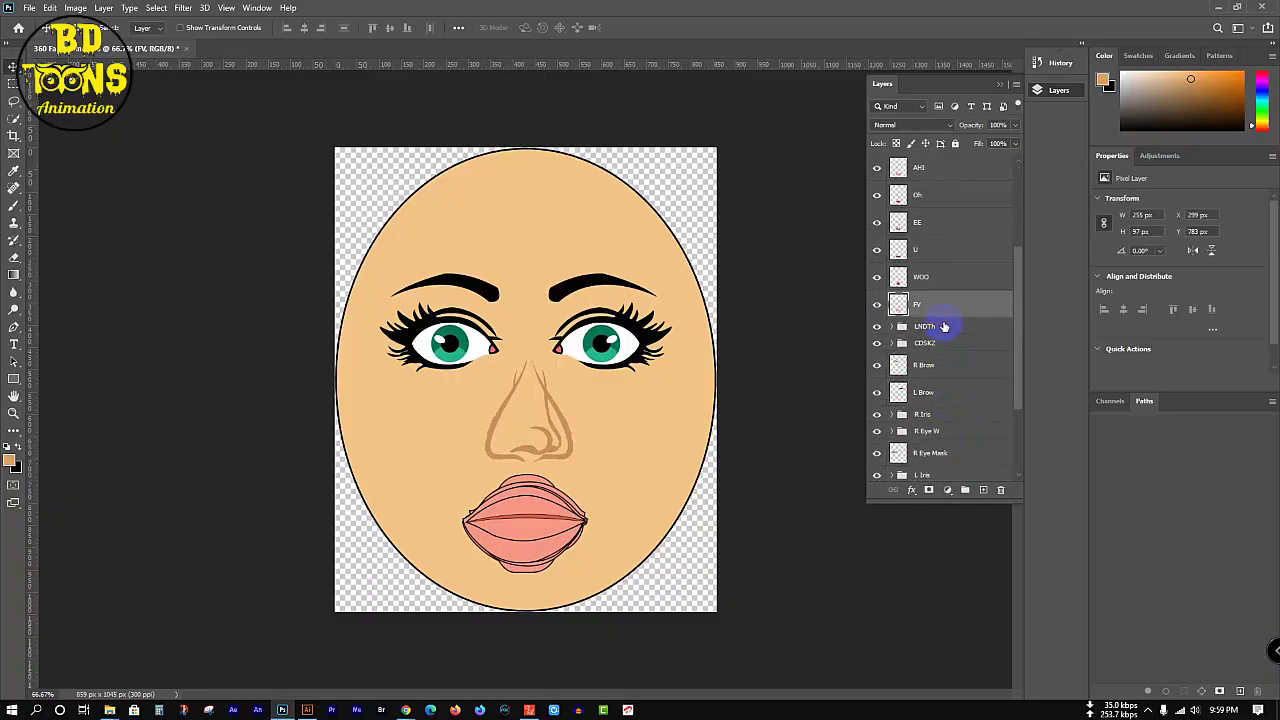
click(944, 327)
key(ctrl+e)
click(943, 357)
key(ctrl+e)
- Merge the R Iris, R Eye W, L Iris and L Eye W groups each into a single layer
scroll(940, 393, down, 3)
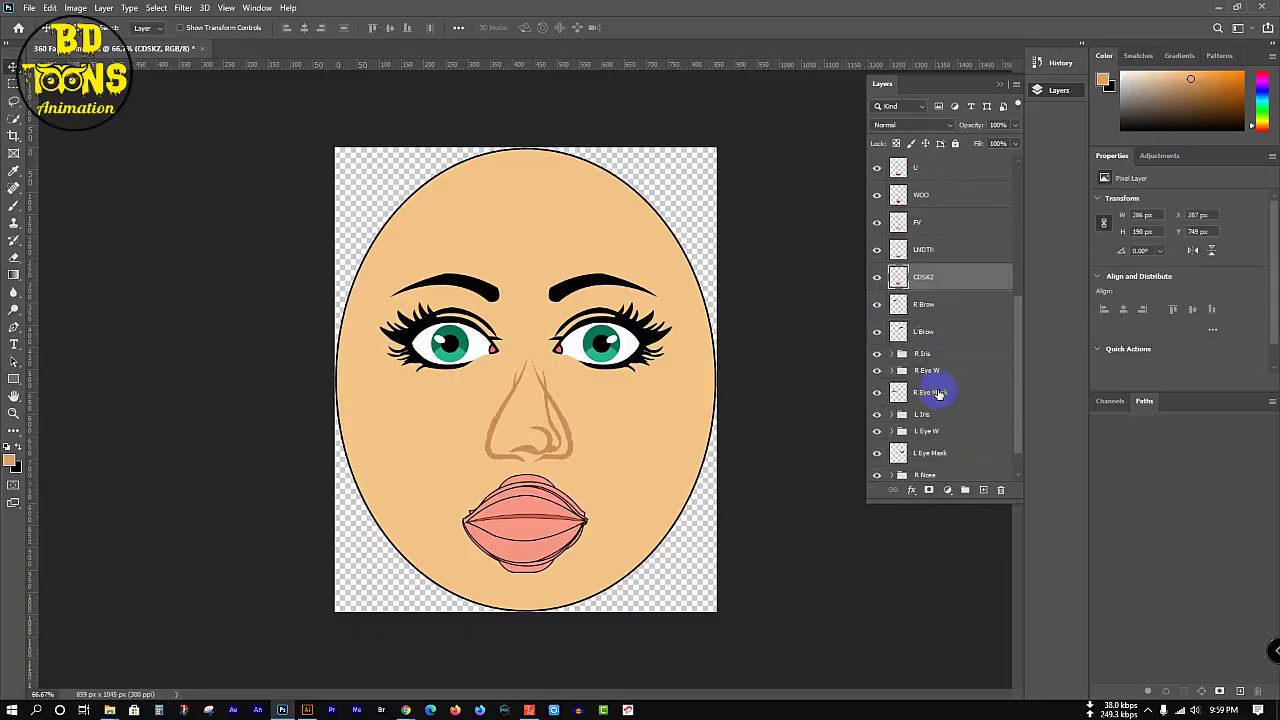
scroll(938, 393, down, 3)
click(938, 290)
key(ctrl+e)
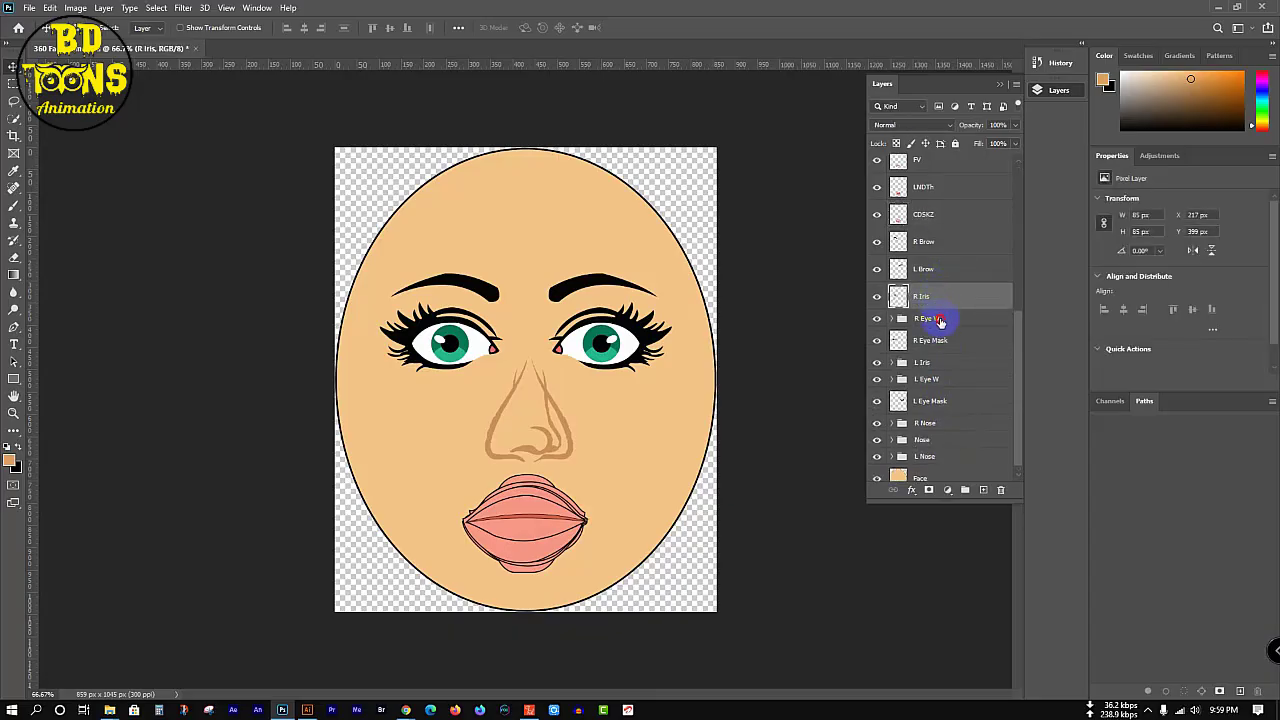
click(943, 323)
key(ctrl+e)
click(946, 374)
key(ctrl+e)
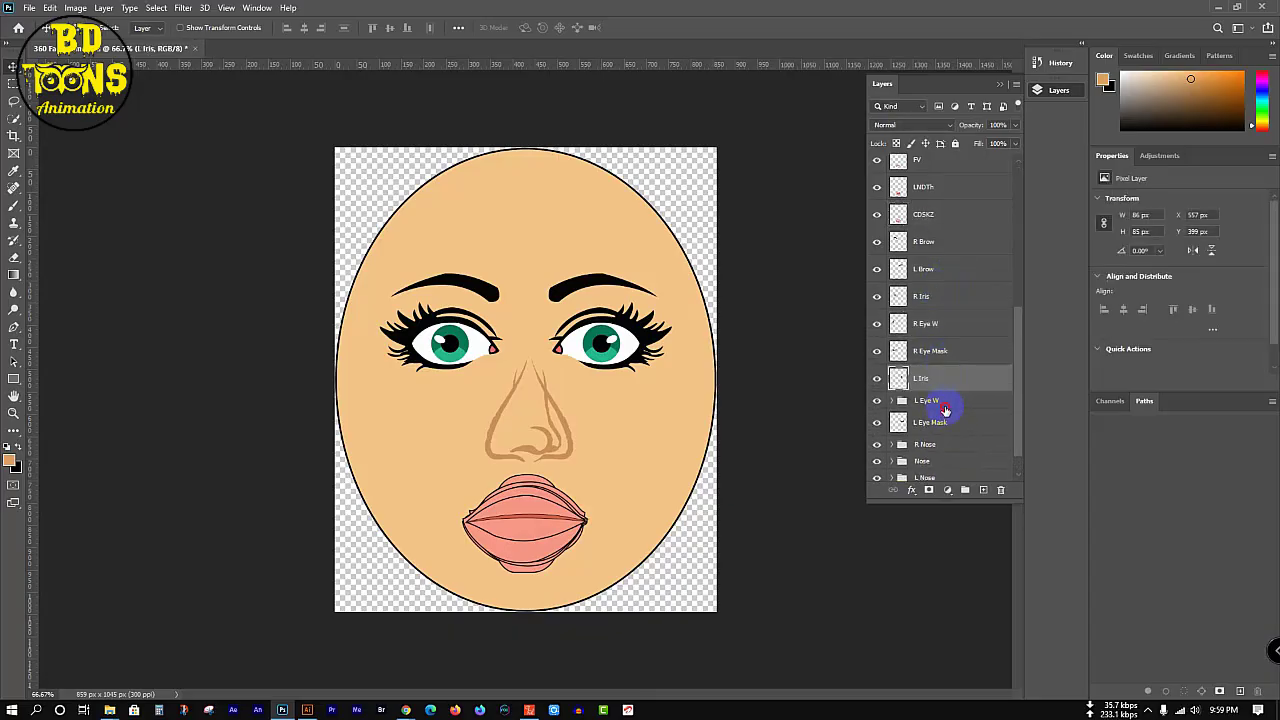
click(943, 405)
key(ctrl+e)
- Merge the R Nose, Nose and L Nose groups each into a single layer
scroll(943, 407, down, 2)
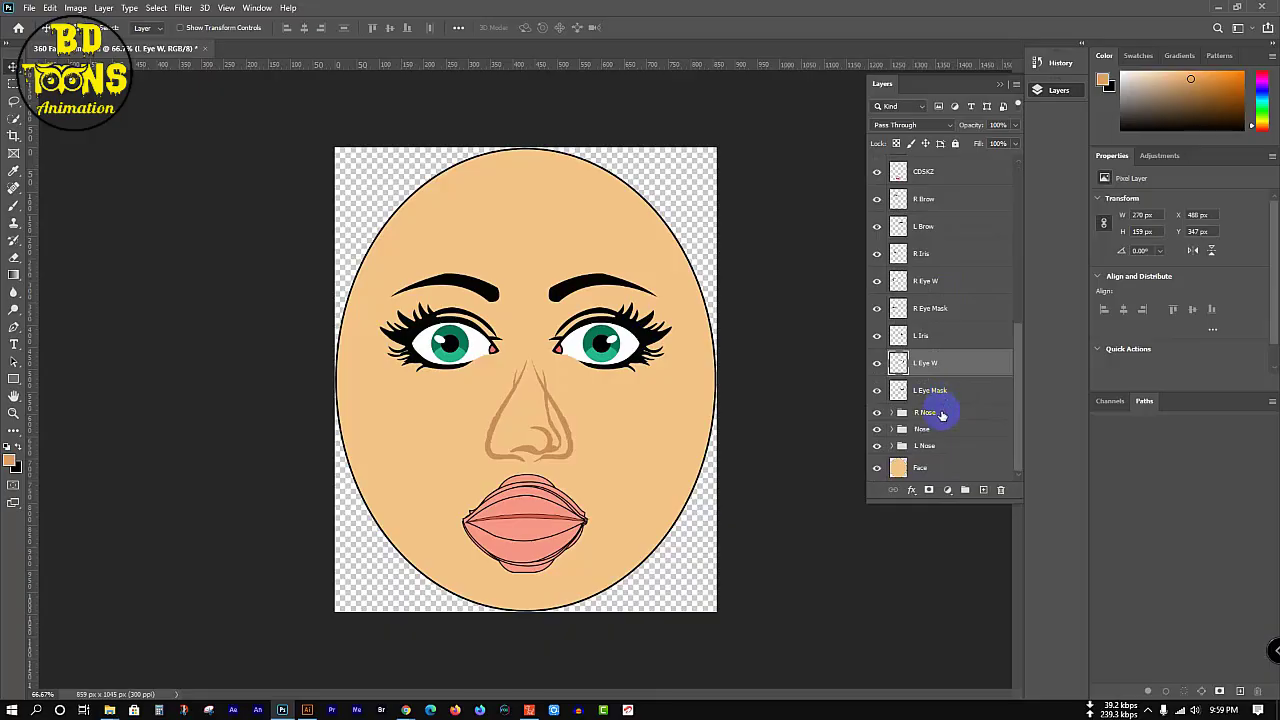
click(941, 414)
key(ctrl+e)
click(941, 441)
key(ctrl+e)
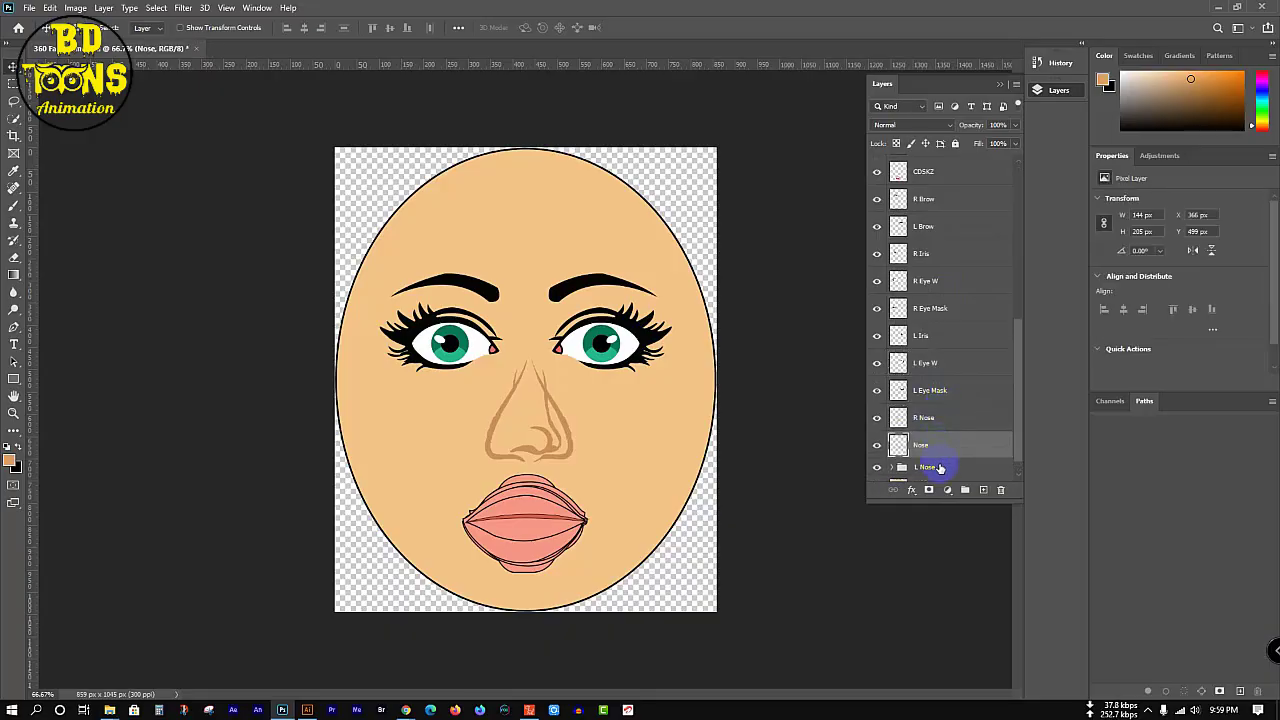
click(935, 468)
key(ctrl+e)
- Select all layers from Normal down to Face and put them into one group
scroll(952, 388, up, 10)
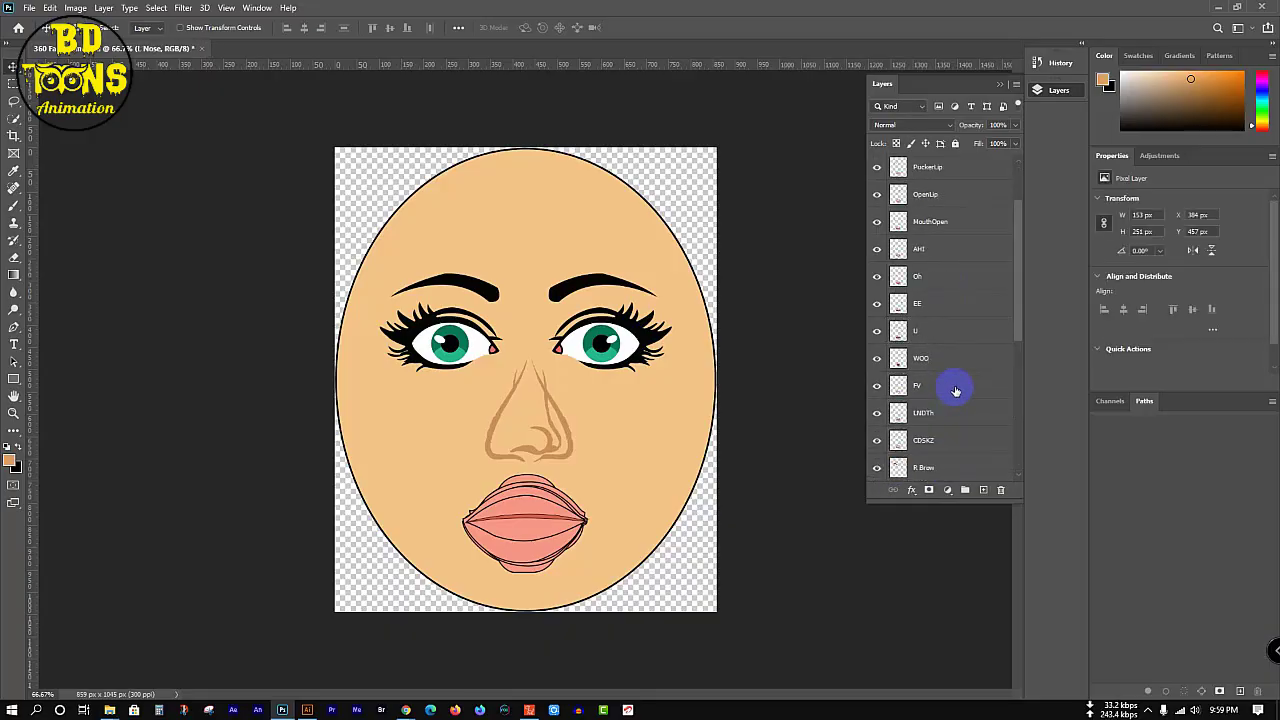
drag(1019, 229, 1016, 172)
click(990, 166)
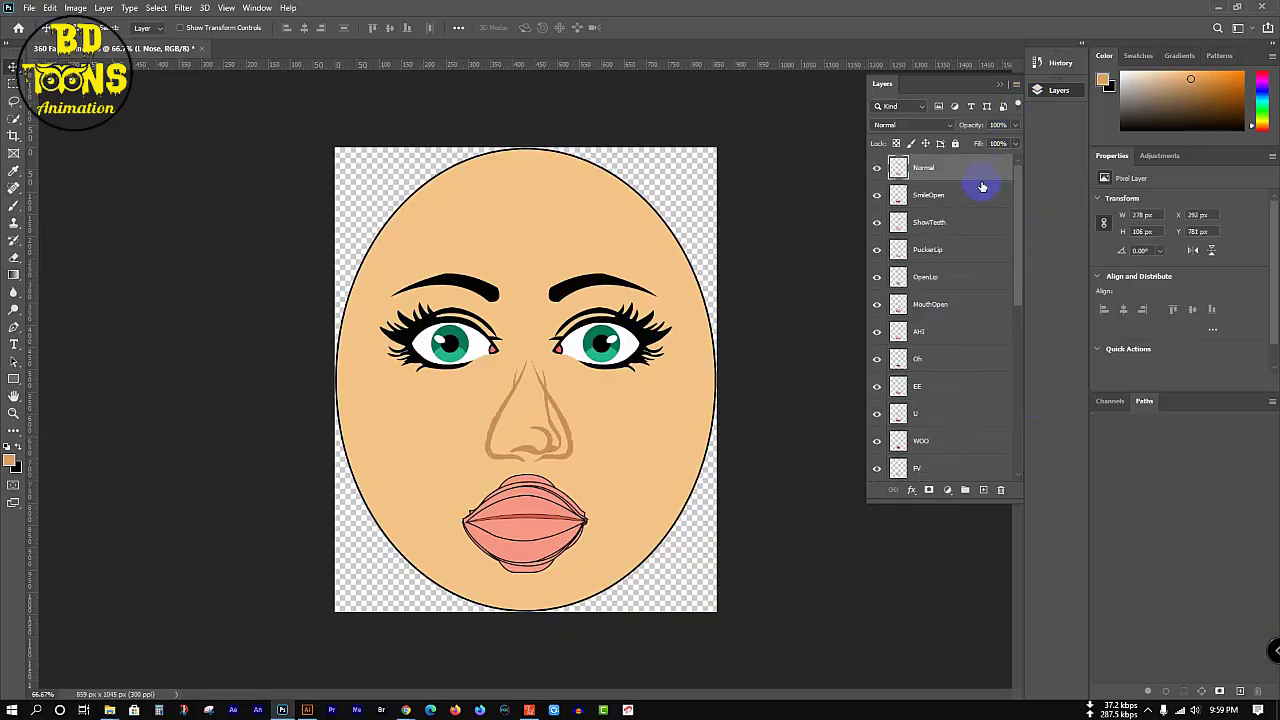
scroll(985, 300, down, 10)
scroll(957, 455, down, 1)
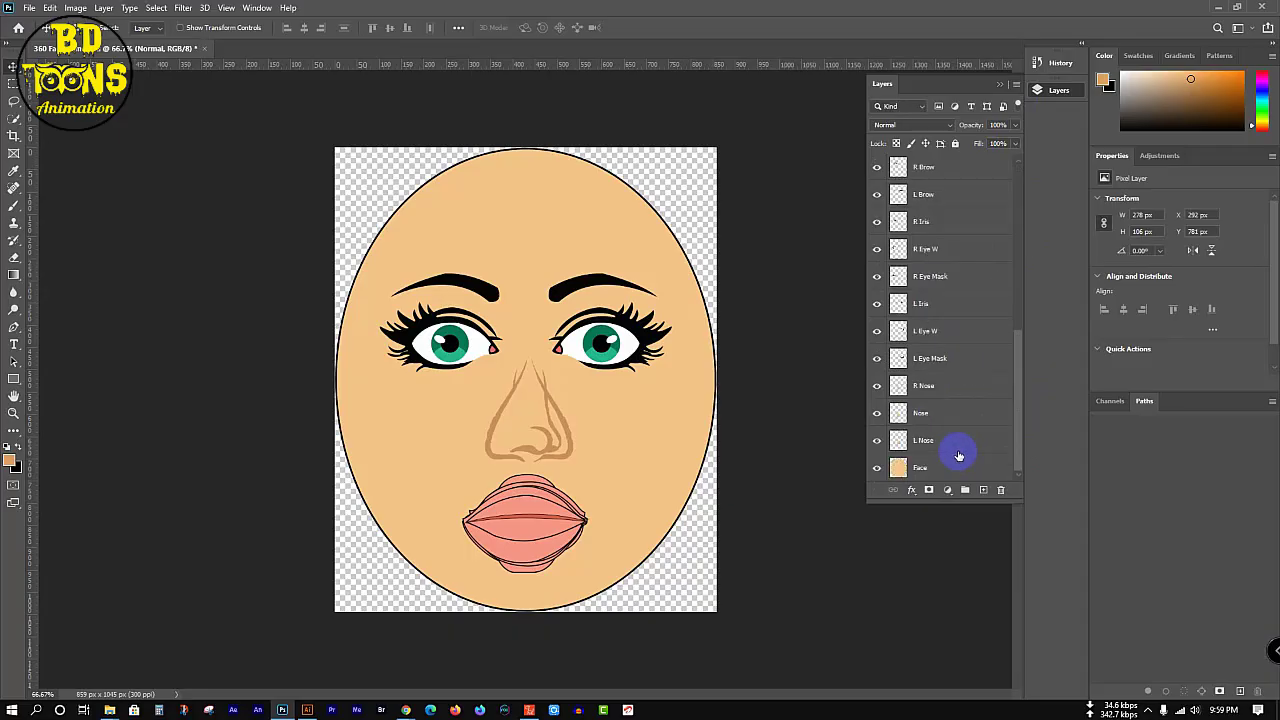
shift+click(950, 470)
key(ctrl+g)
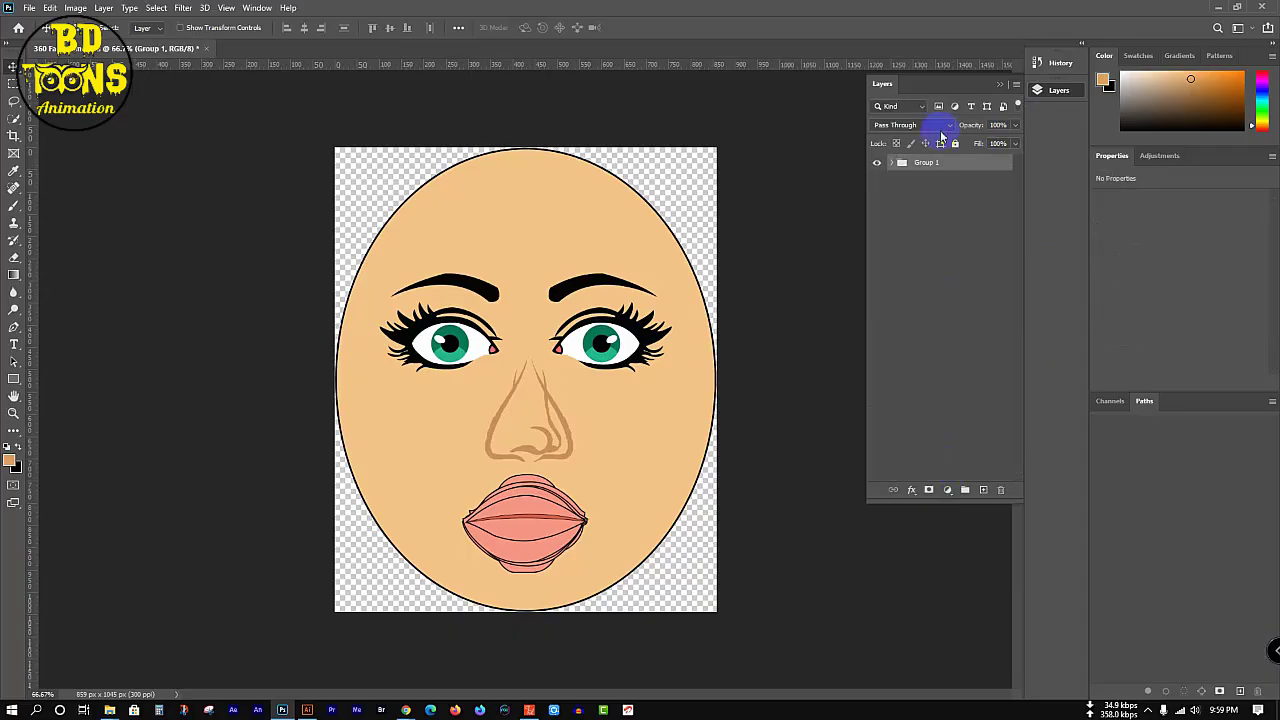
- Rename the new group Custom and give it the Orange color label
double_click(928, 164)
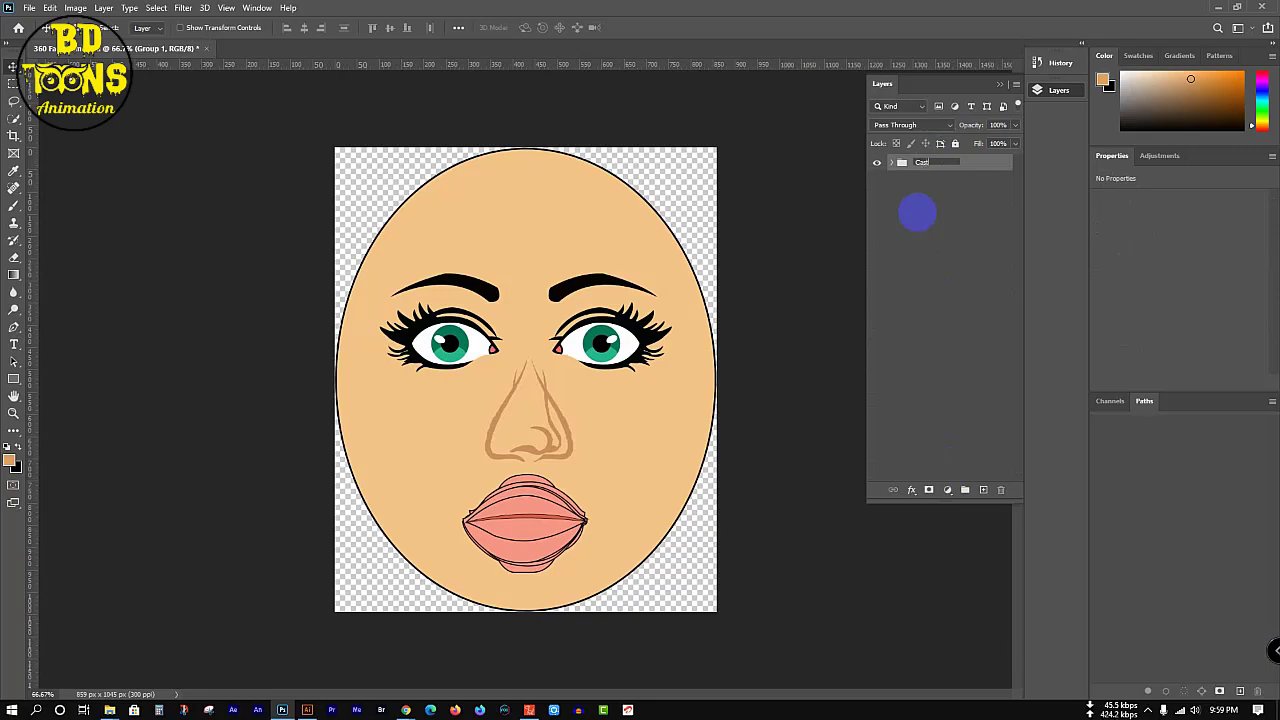
right_click(968, 163)
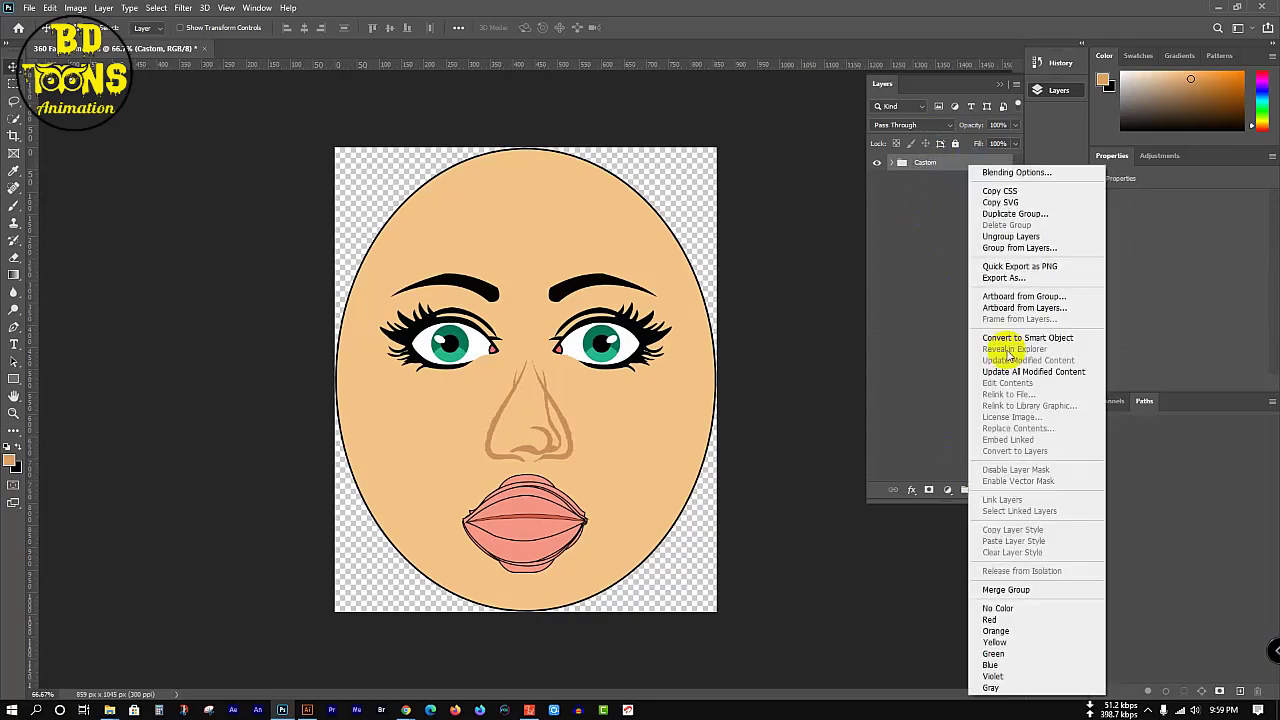
click(1018, 631)
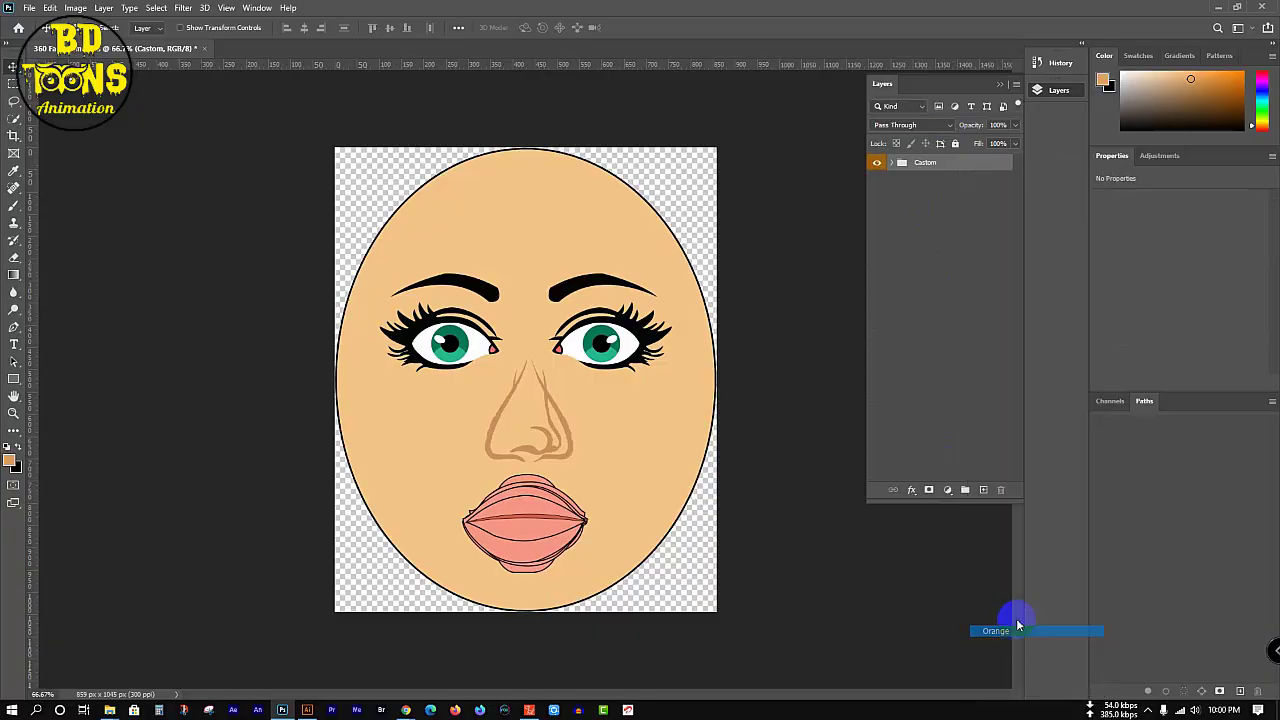
- Minimize Photoshop and open the G3_360_Character_PSD_Template_Trial folder inside Class-12 in File Explorer
click(1222, 8)
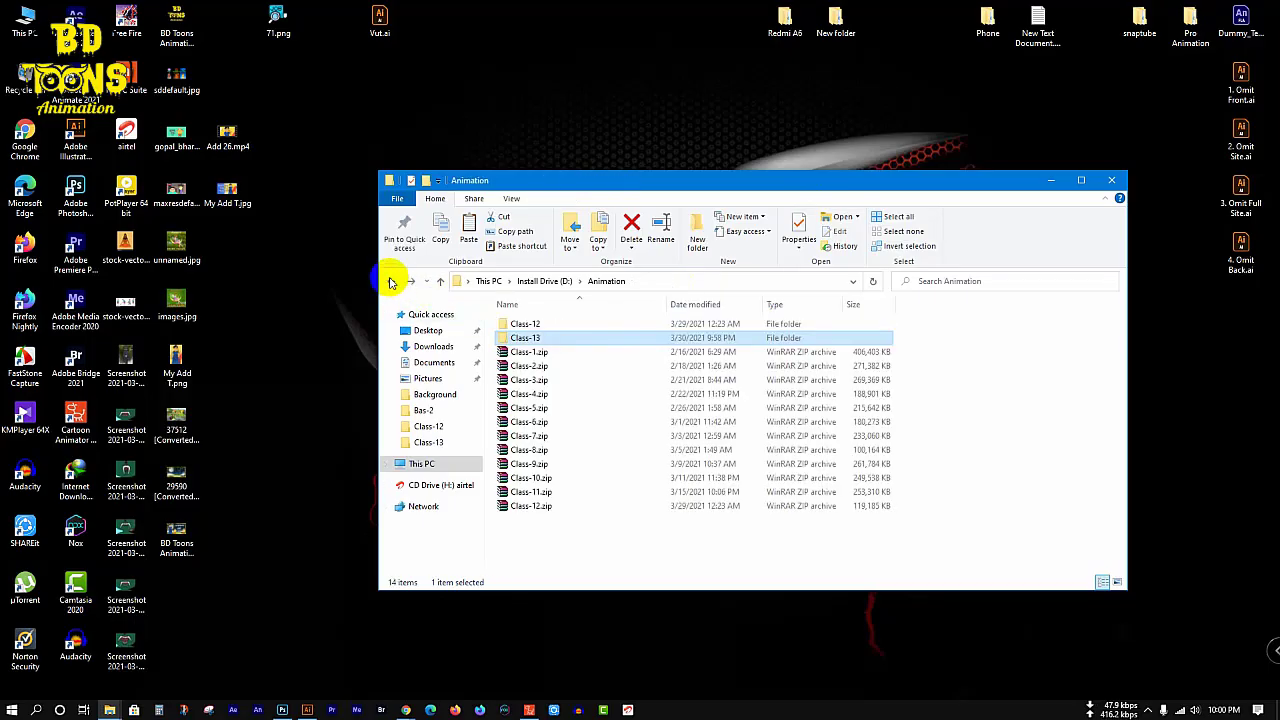
double_click(525, 324)
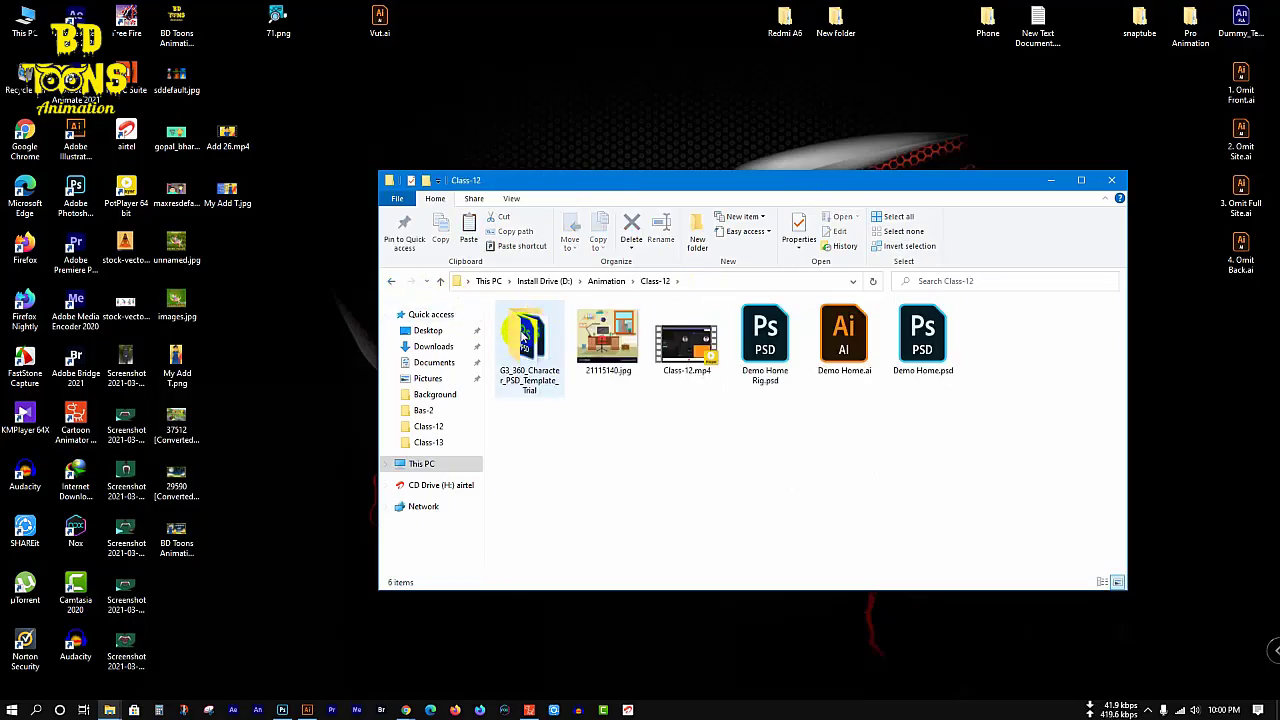
double_click(522, 338)
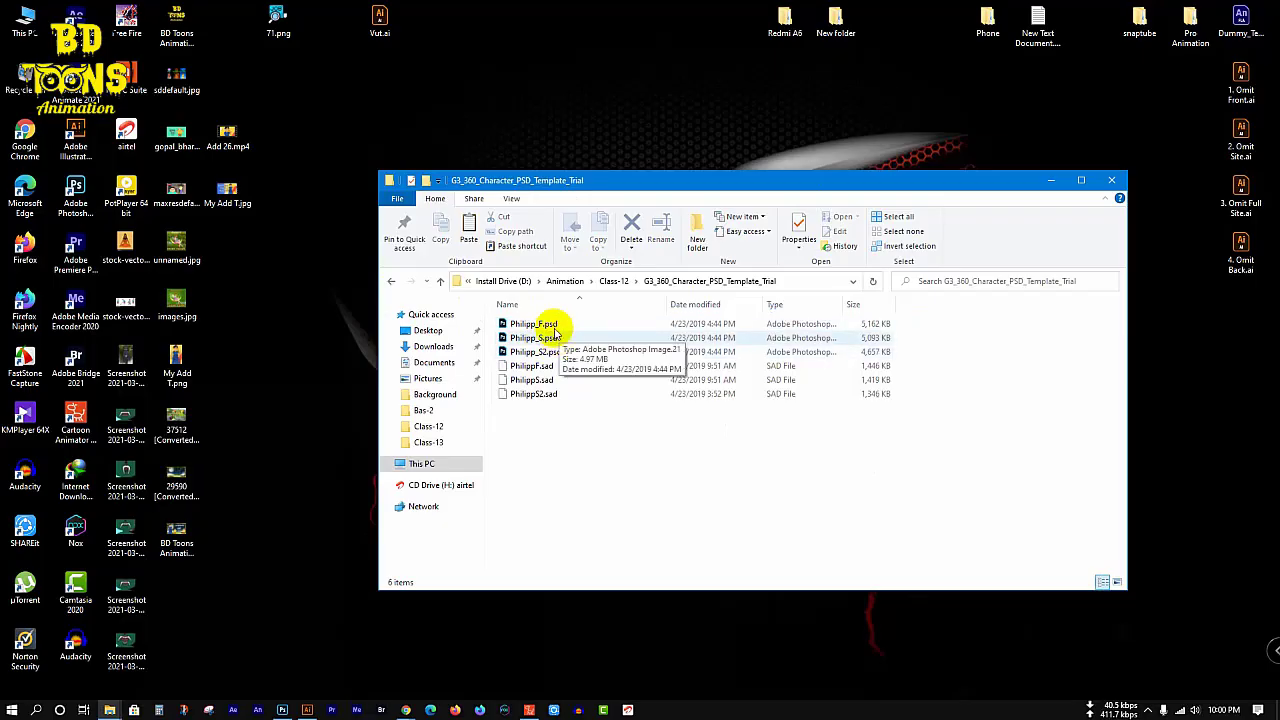
- Open Philipp_F.psd in Photoshop and collapse its RL_TalkingHead group
double_click(551, 323)
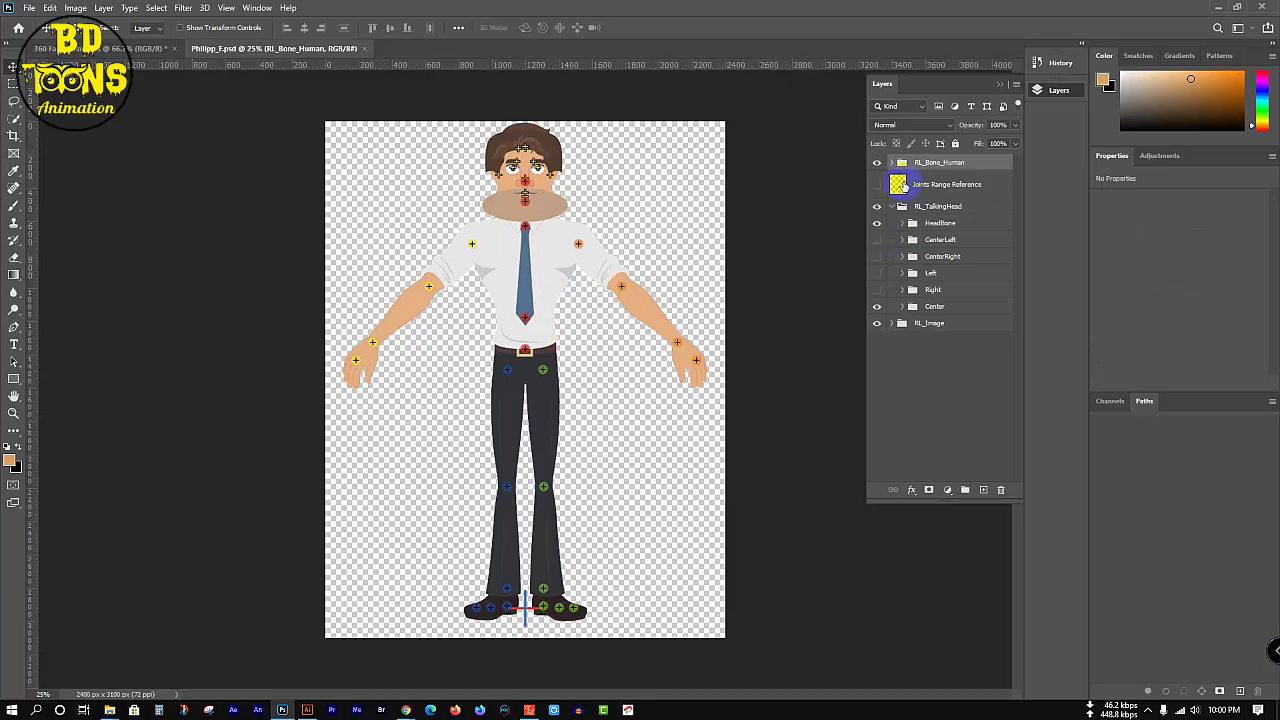
click(894, 208)
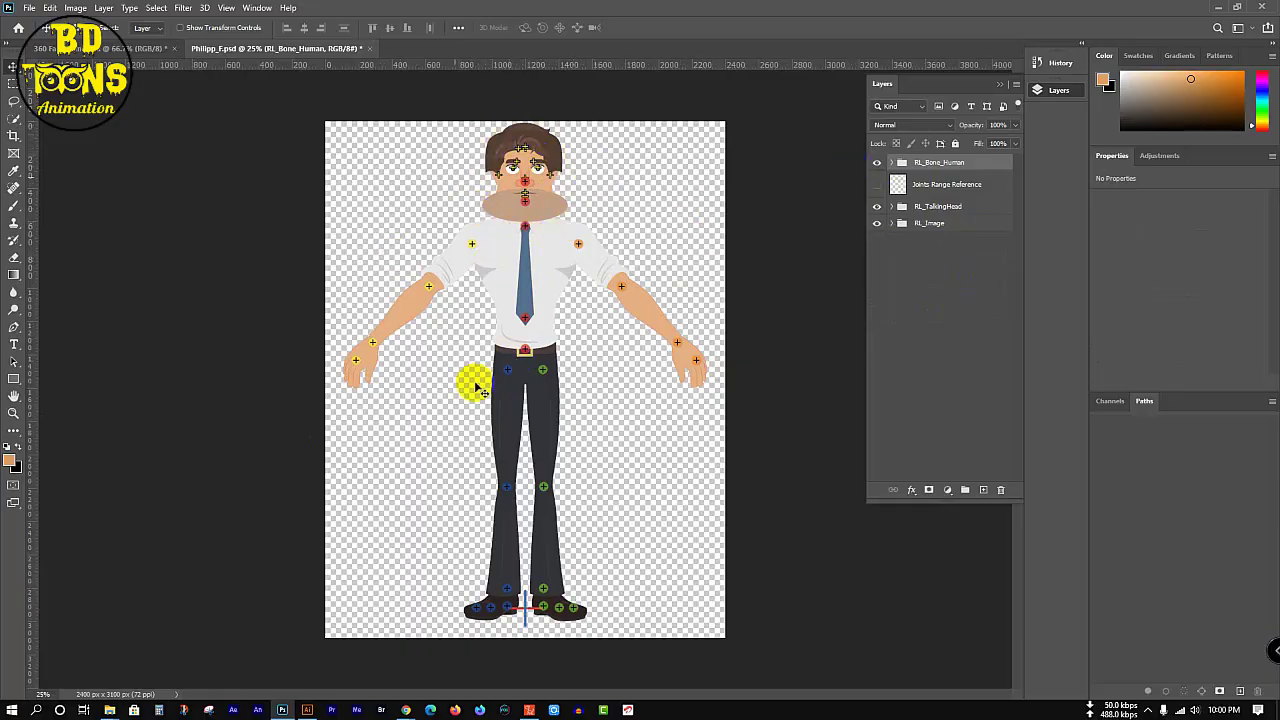
click(514, 368)
- Switch back to the 360 face document and set the Move tool's auto-select target to Group
click(130, 47)
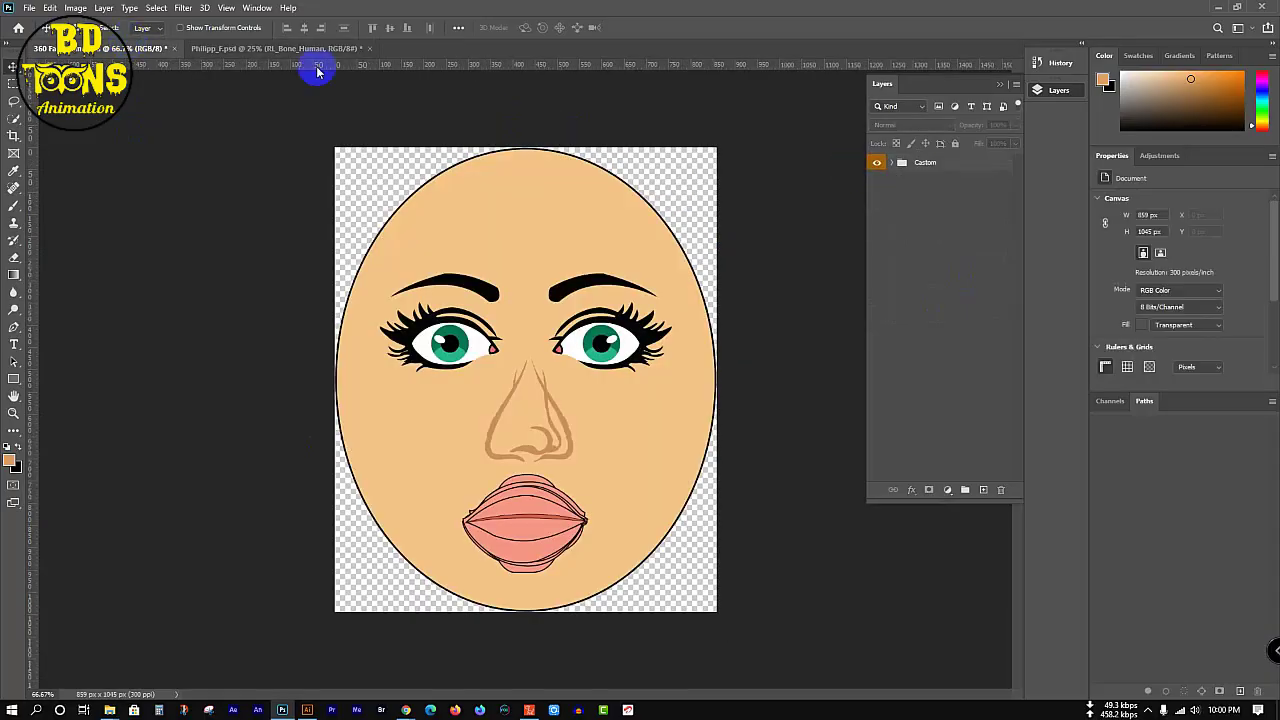
drag(518, 212, 492, 194)
key(ctrl+z)
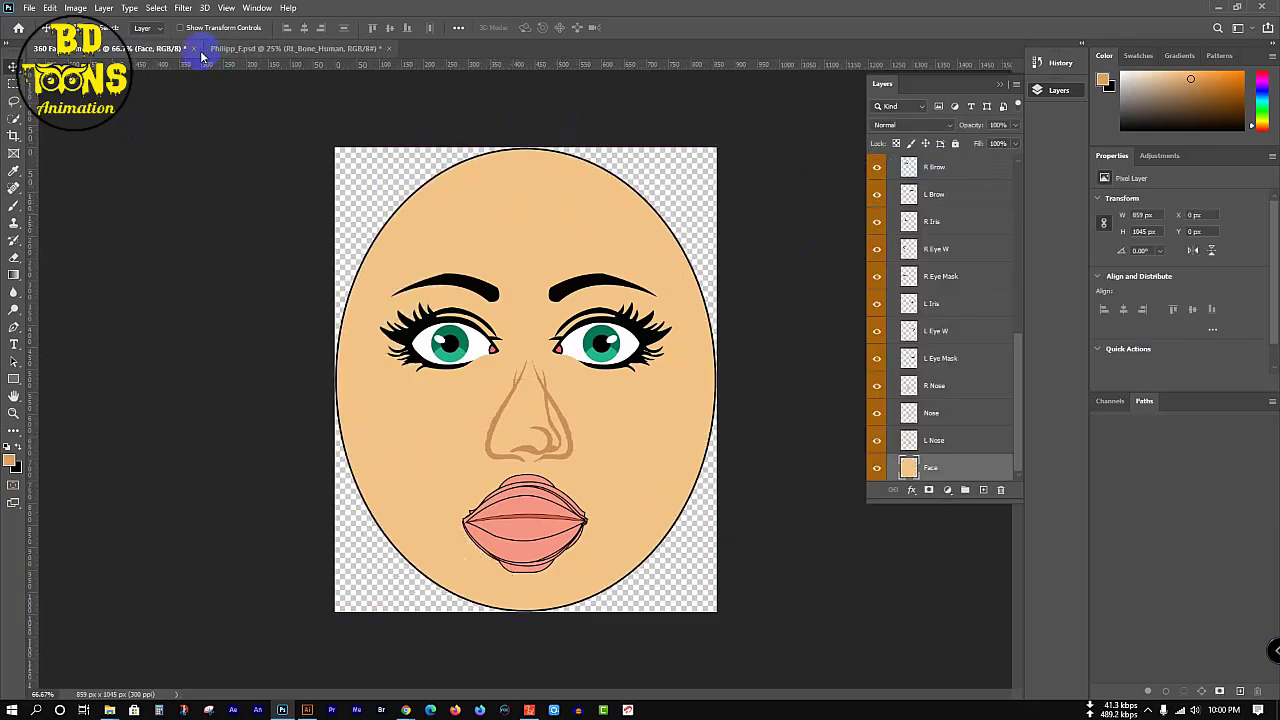
click(155, 29)
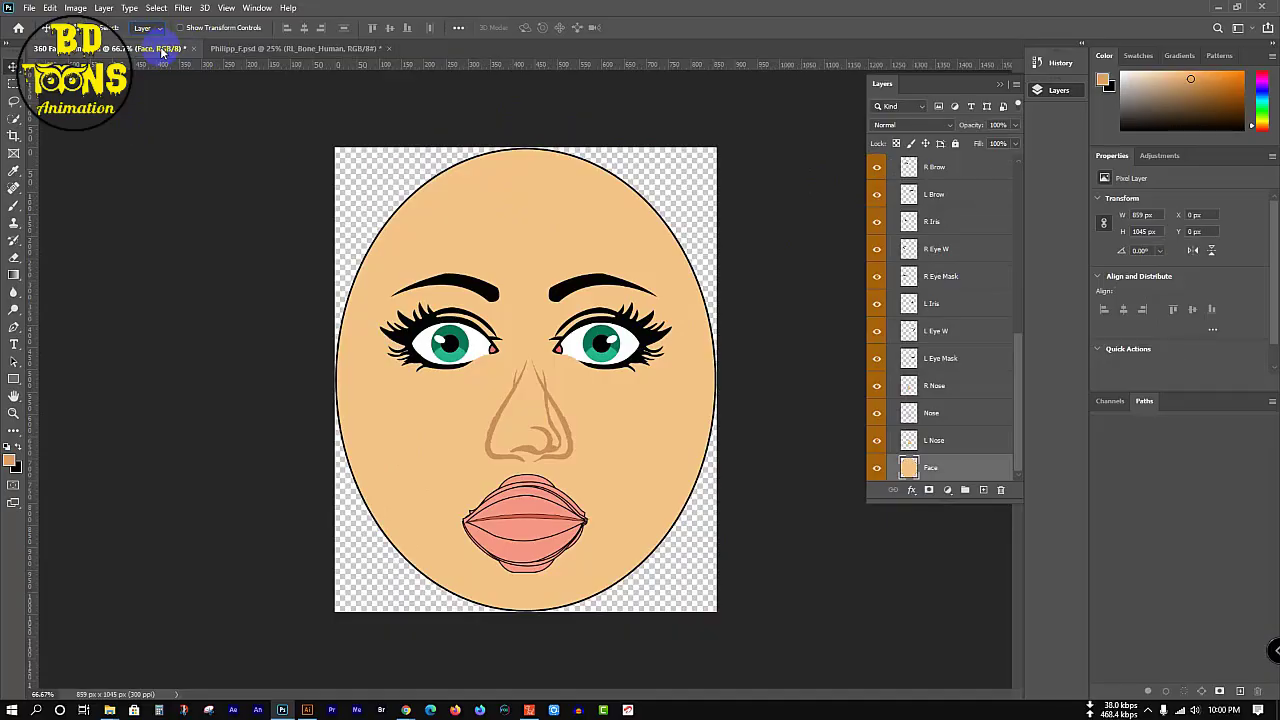
click(266, 171)
click(151, 32)
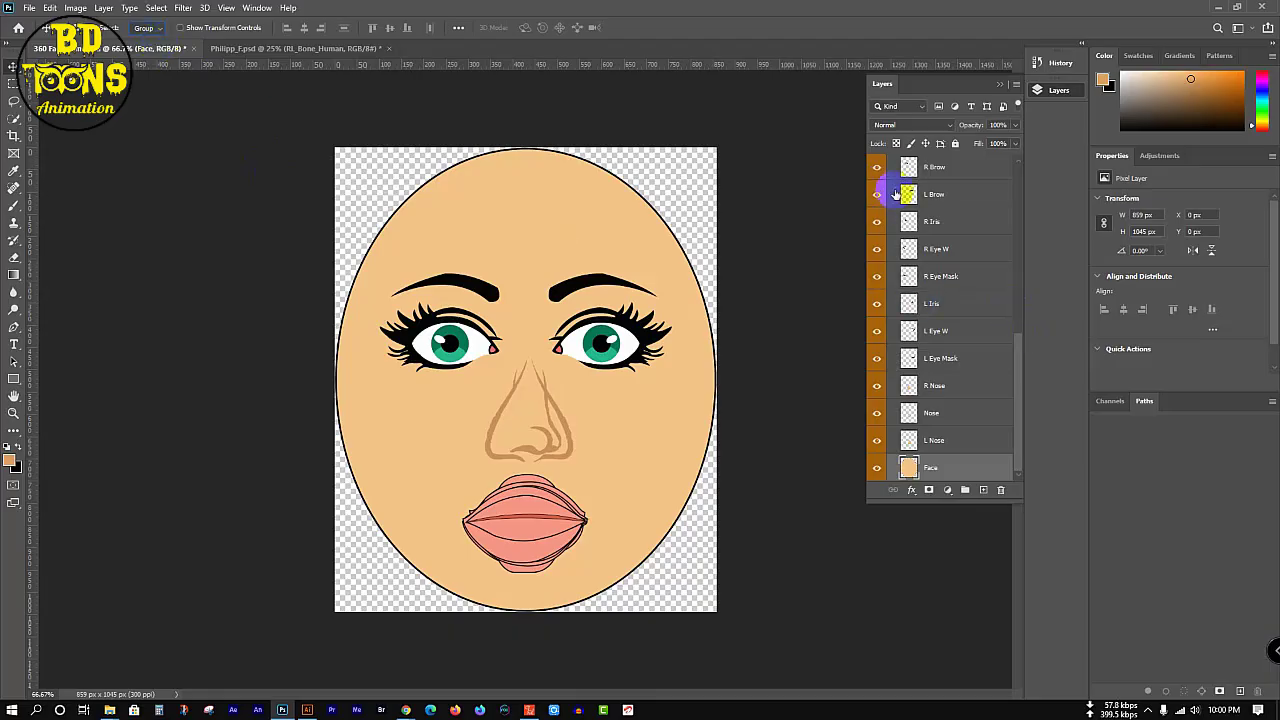
- Collapse the Custom group and copy the whole group into Philipp_F.psd over the character's head
drag(1017, 393, 1006, 157)
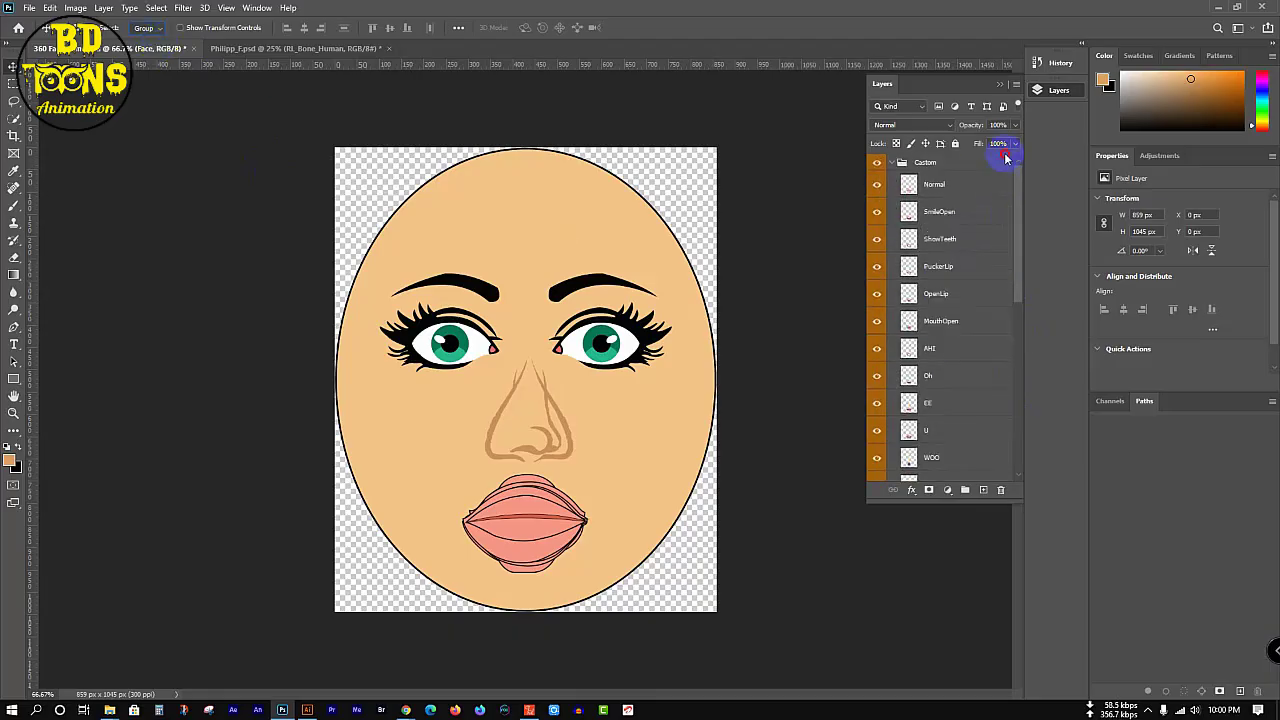
click(895, 163)
click(806, 151)
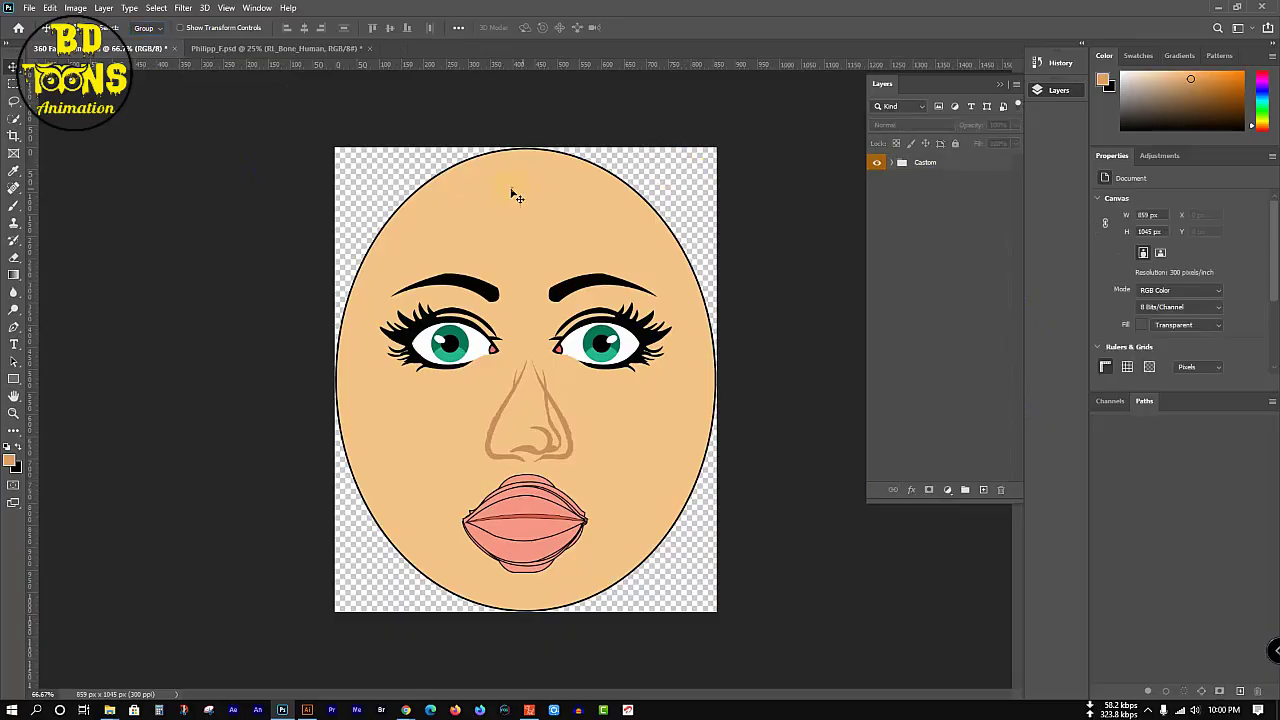
drag(509, 192, 538, 208)
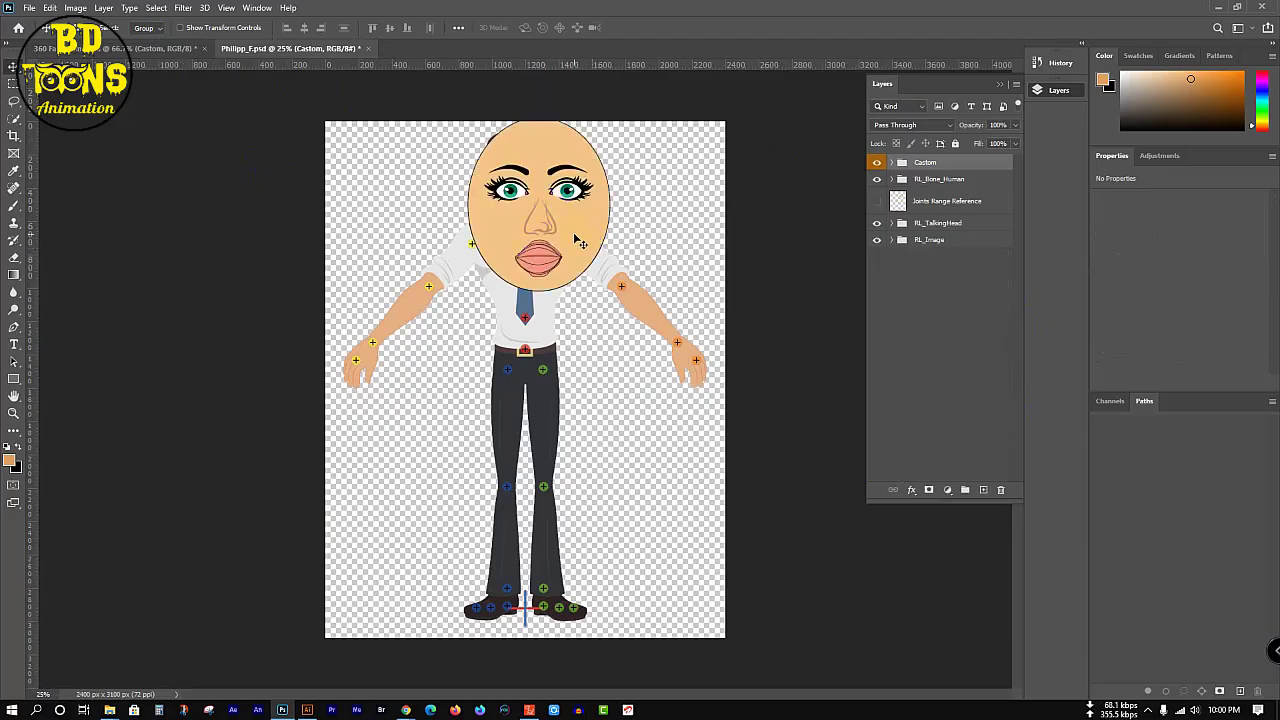
- Scale the Custom group to about 53% and fit it over the template character's head
key(ctrl+t)
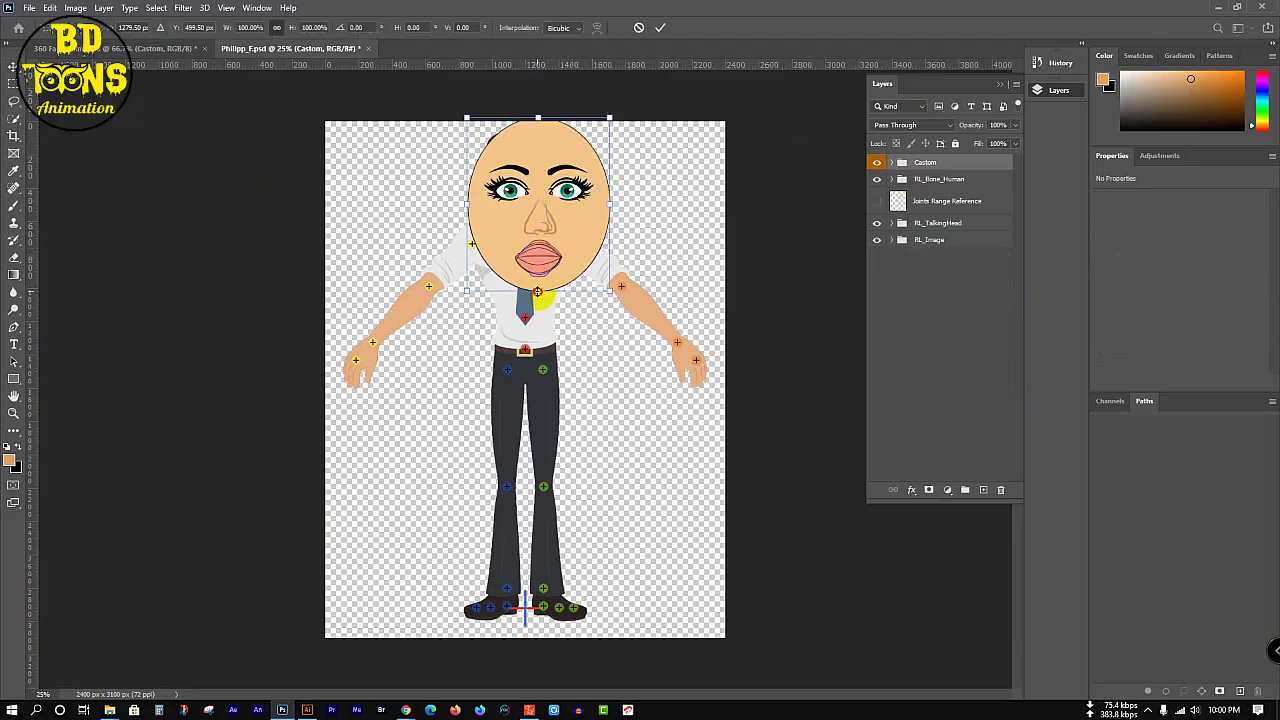
drag(538, 291, 512, 200)
key(ctrl+z)
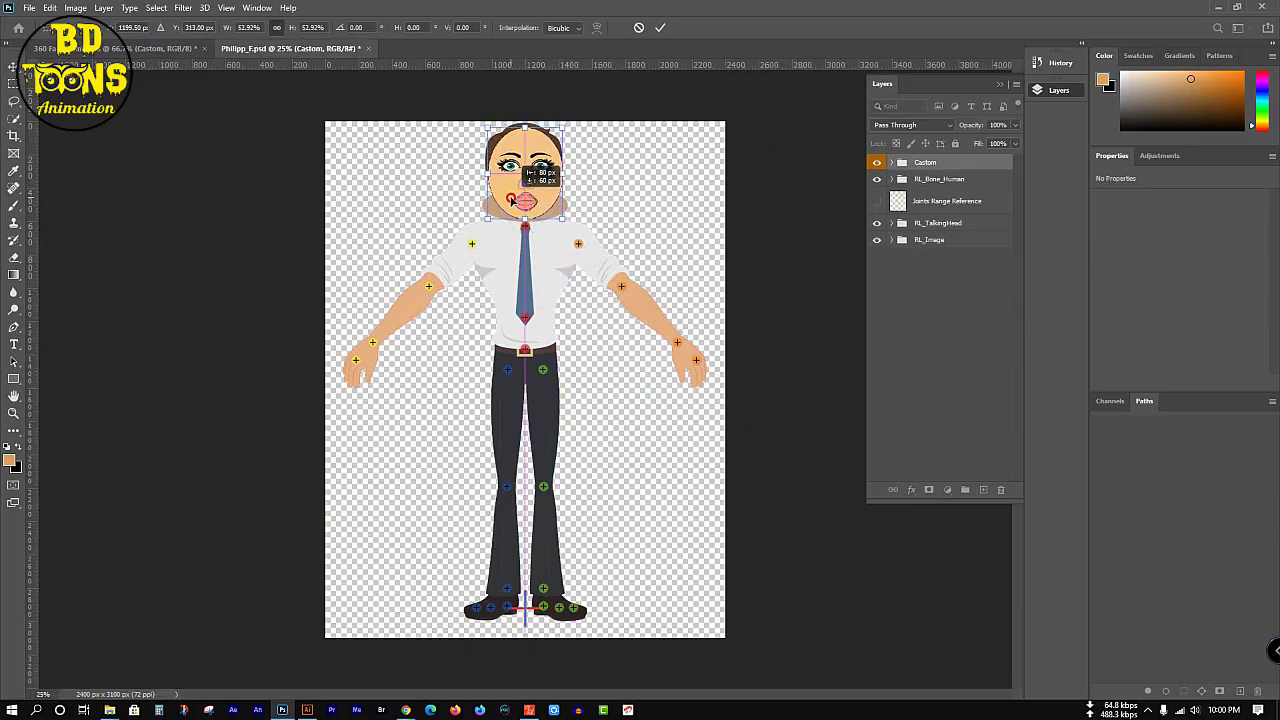
click(667, 30)
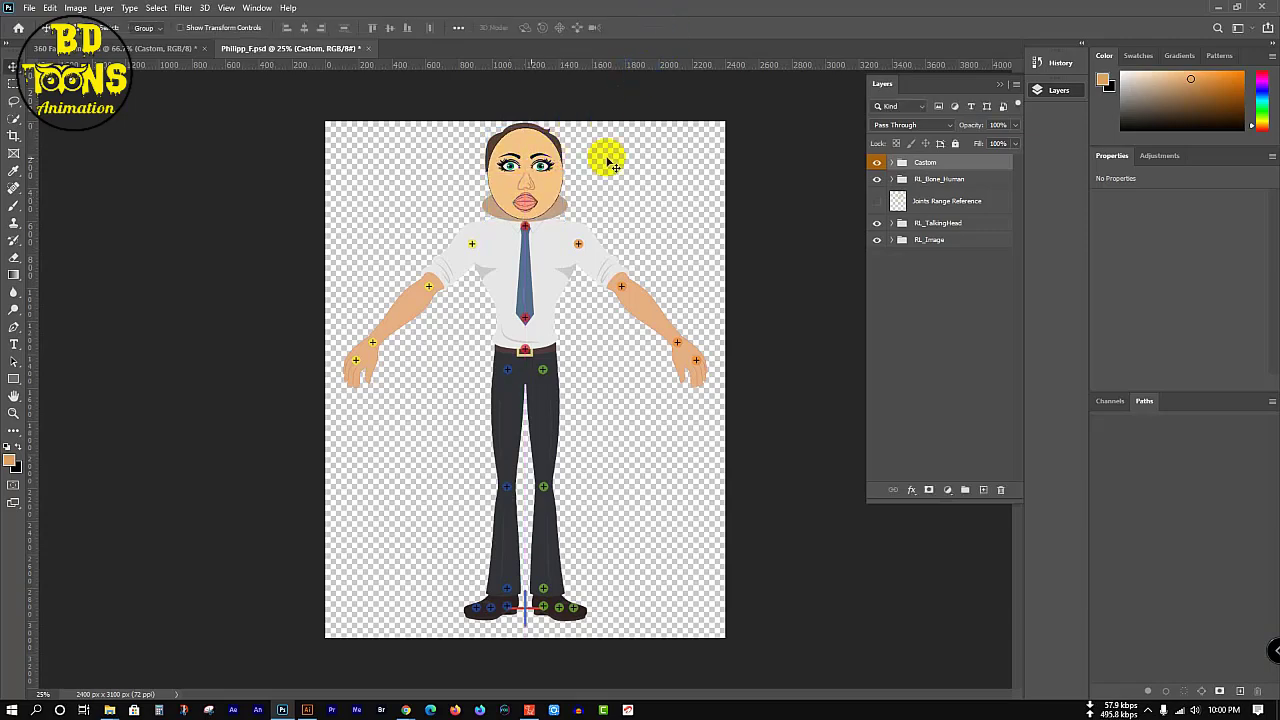
- Move the Custom group to the end of the layer stack, below RL_Image
click(916, 211)
drag(958, 163, 983, 415)
click(960, 316)
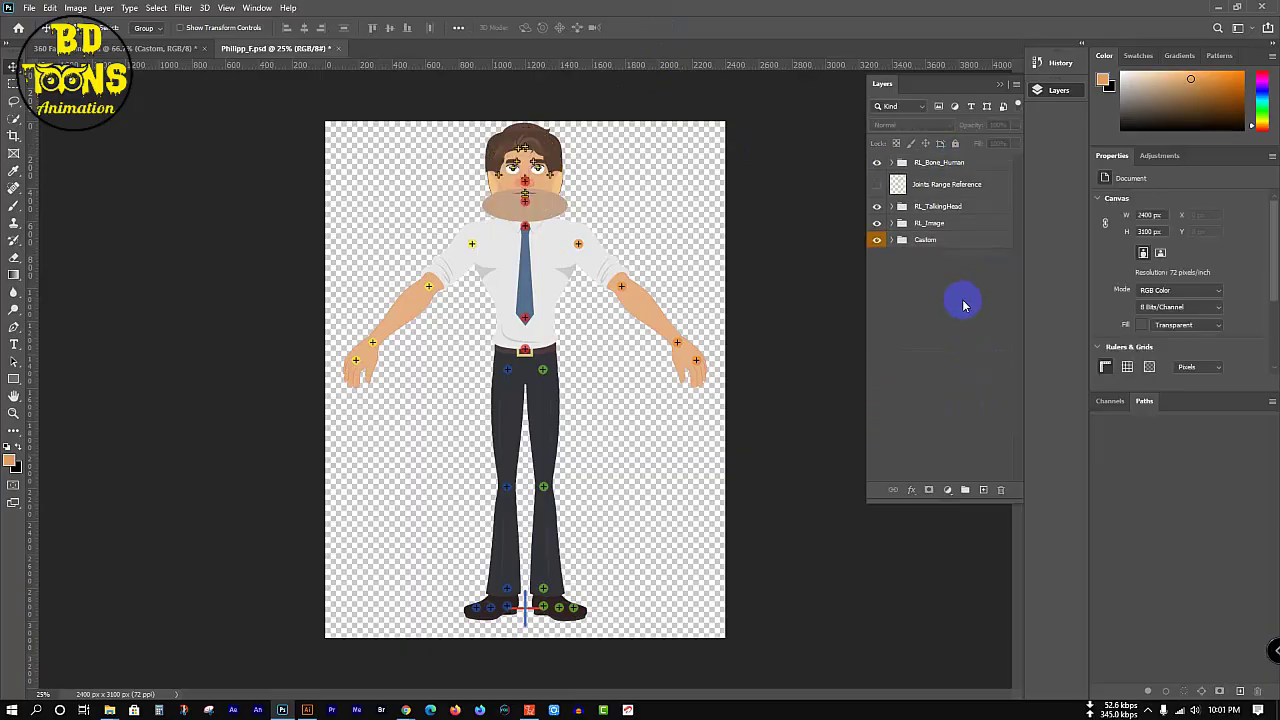
- Fine-tune the Custom group with Free Transform so the lower edge of the face fits the template head
click(958, 245)
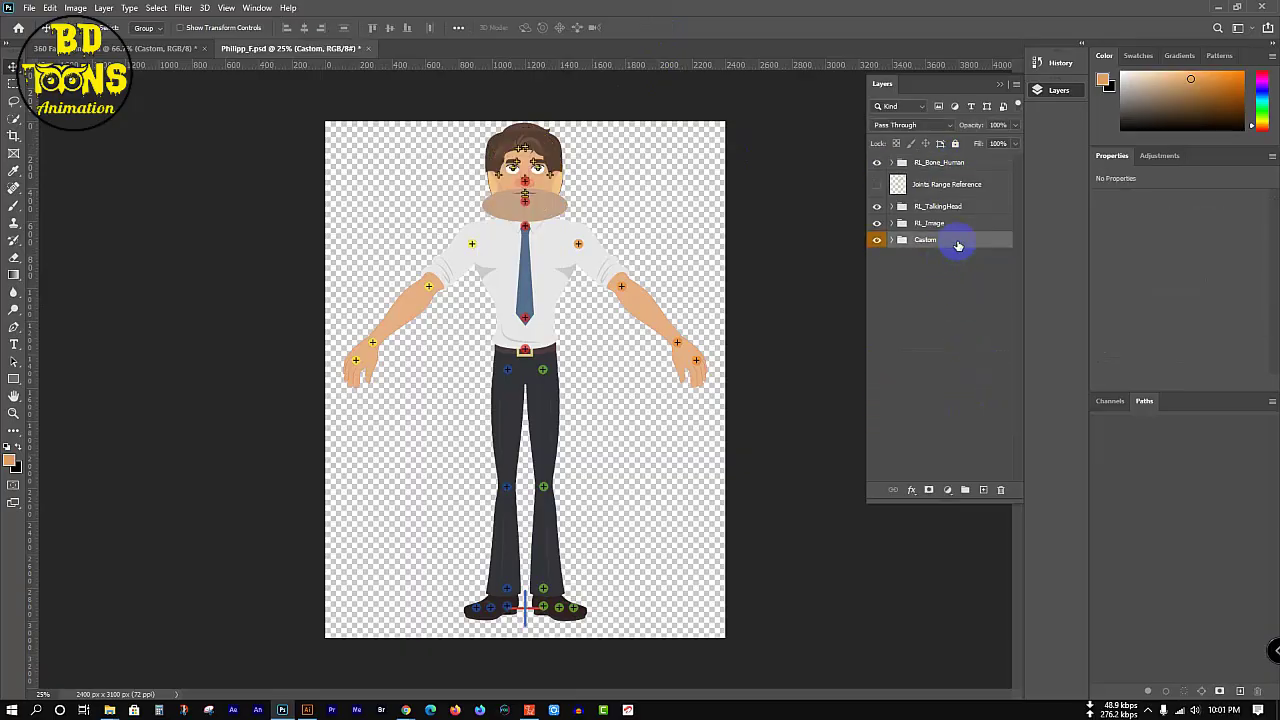
key(ctrl+t)
scroll(519, 167, up, 5)
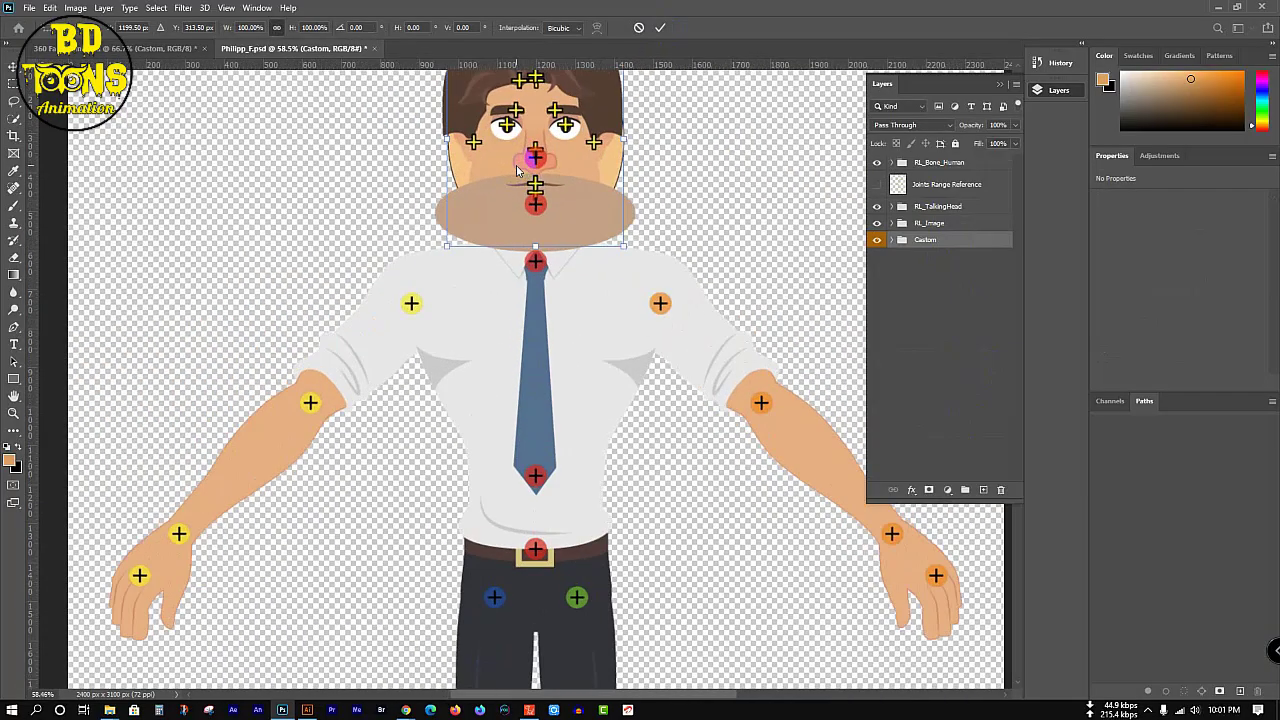
scroll(527, 333, down, 1)
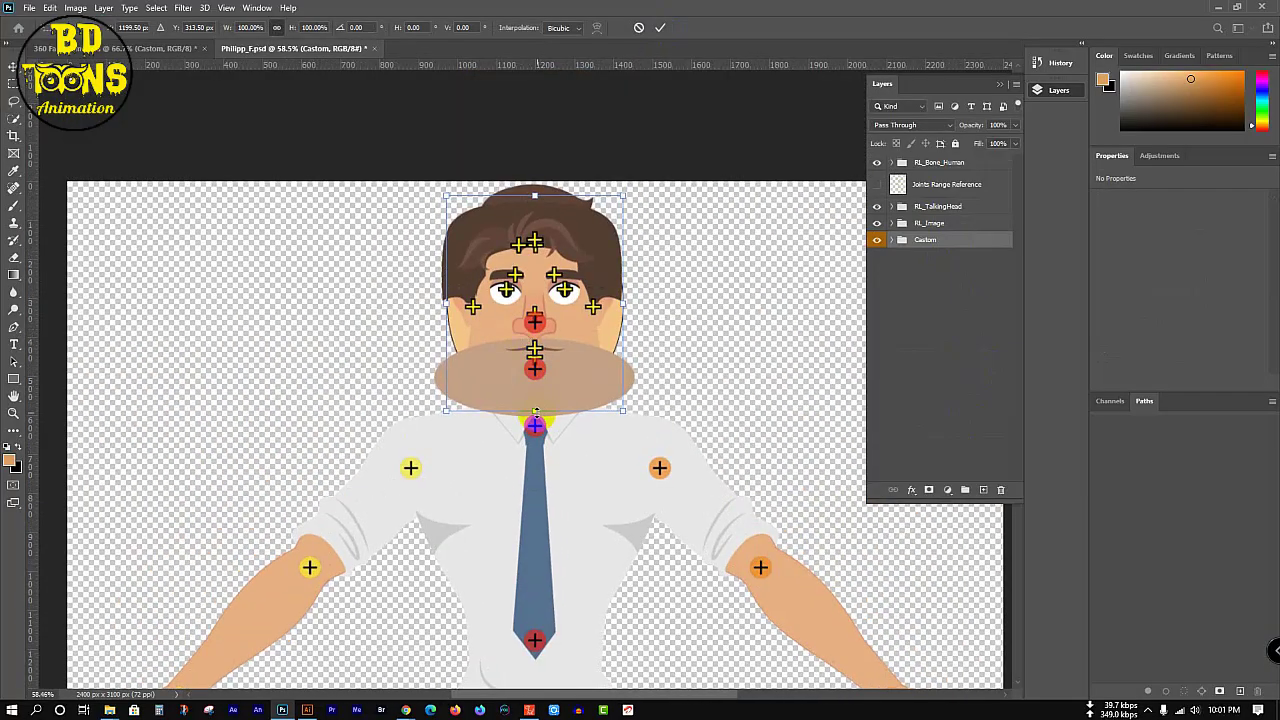
drag(534, 411, 534, 403)
drag(533, 396, 536, 405)
click(662, 28)
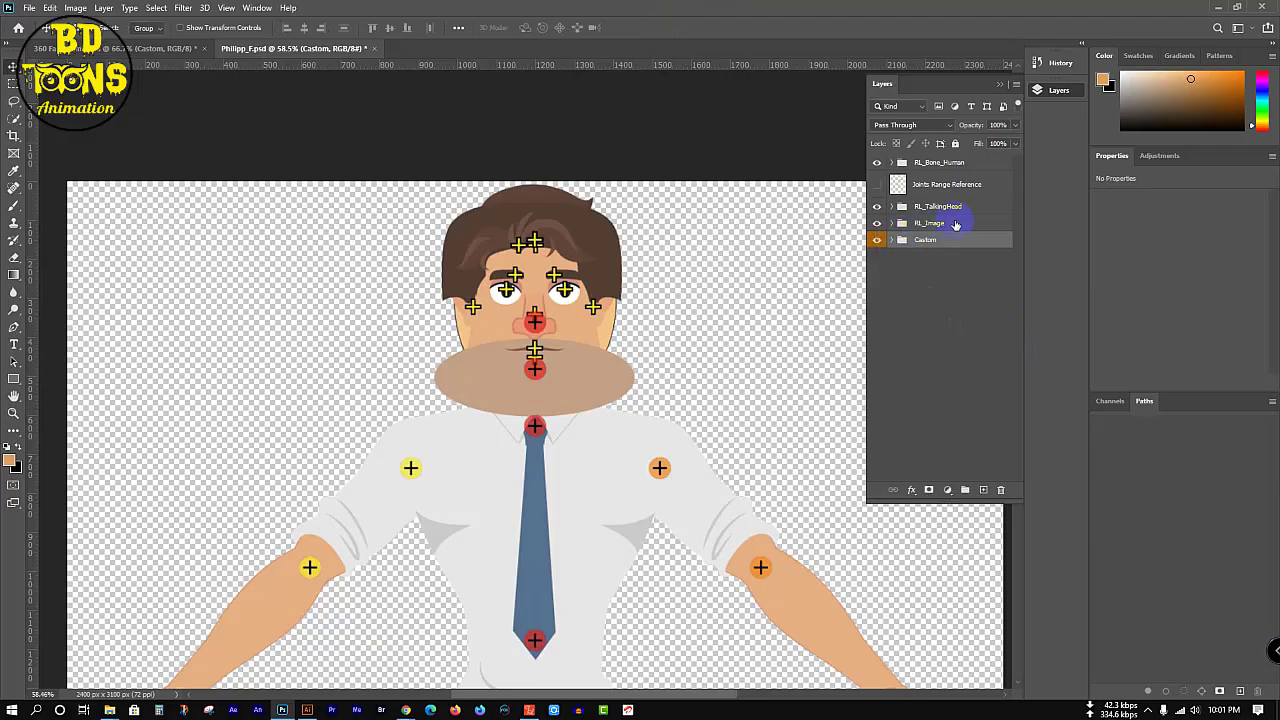
- Expand the RL_TalkingHead group and hide its HeadBone group
click(978, 209)
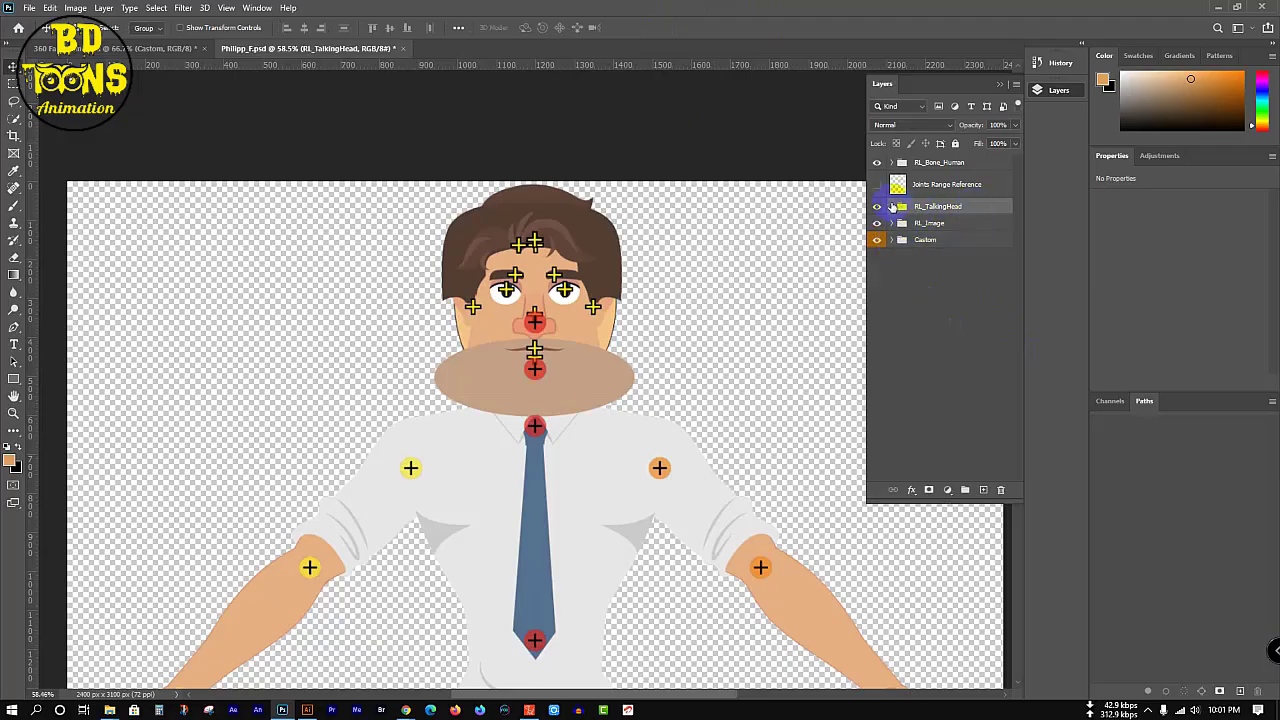
click(892, 207)
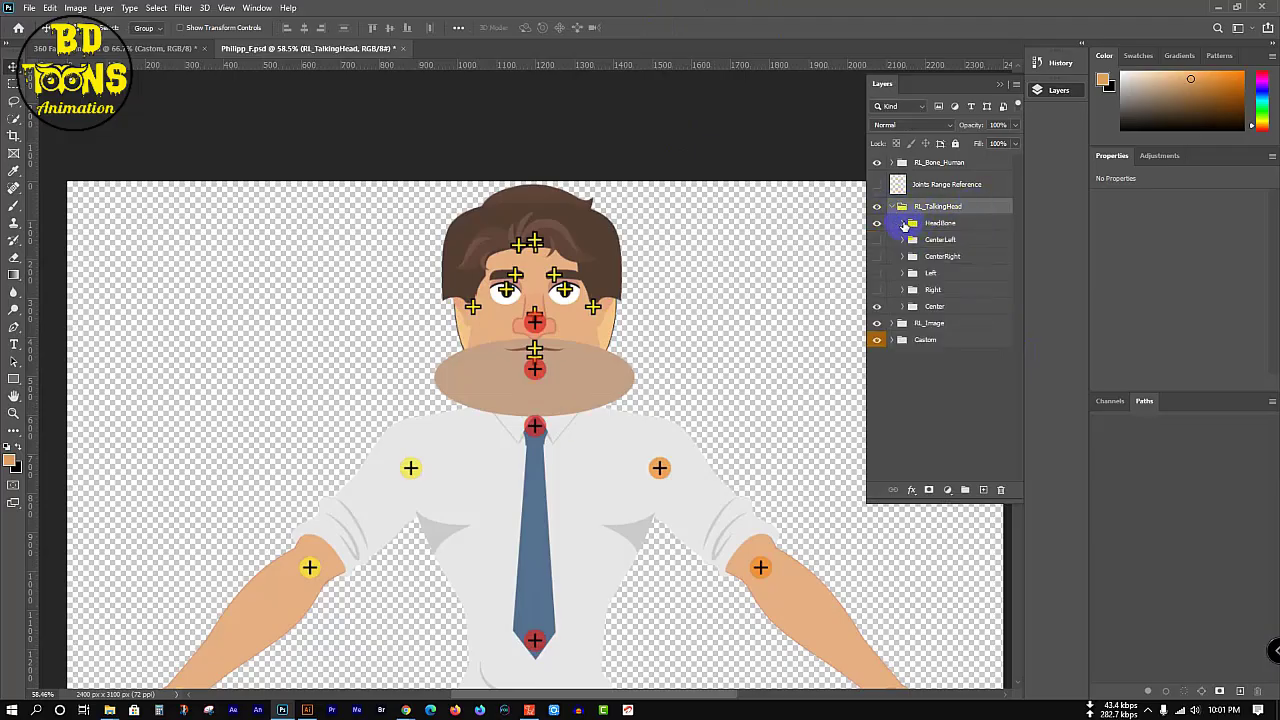
click(903, 223)
click(904, 223)
click(878, 226)
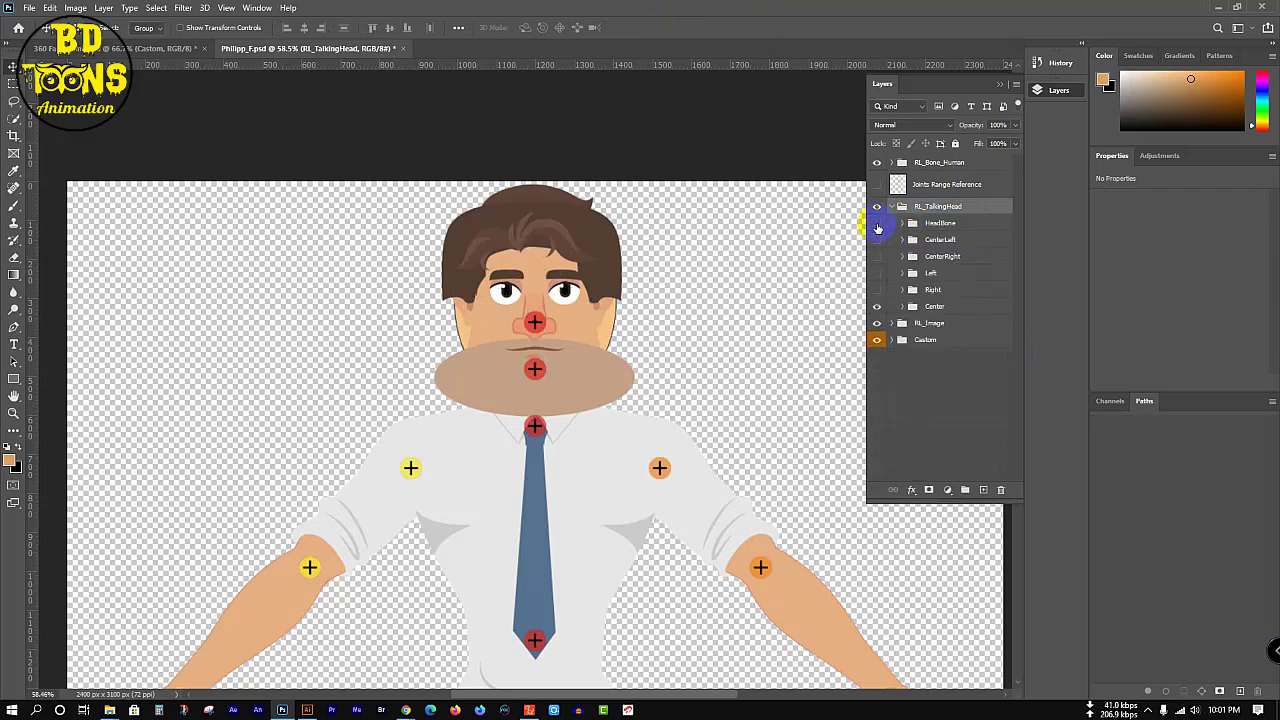
- Expand the Custom group, then the Center group and its Mouth subgroup inside RL_TalkingHead
click(891, 340)
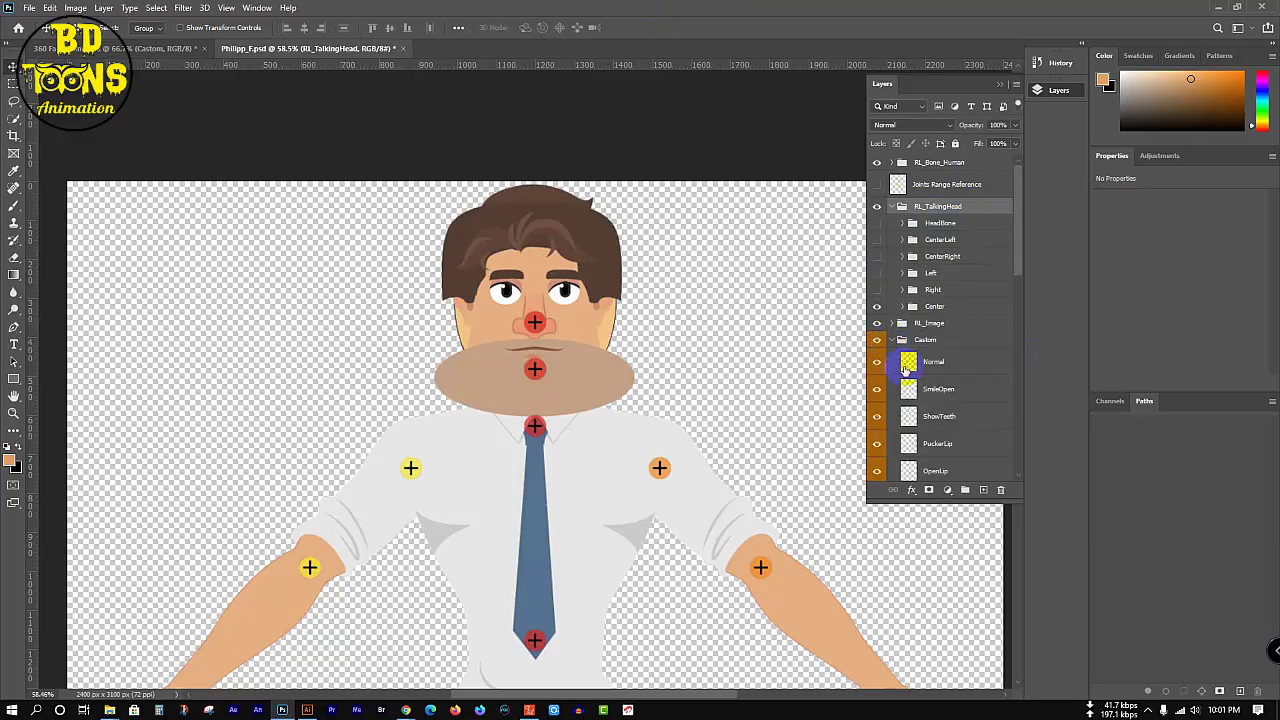
mouse_move(1020, 249)
mouse_down()
mouse_move(1020, 274)
mouse_move(1027, 257)
mouse_up()
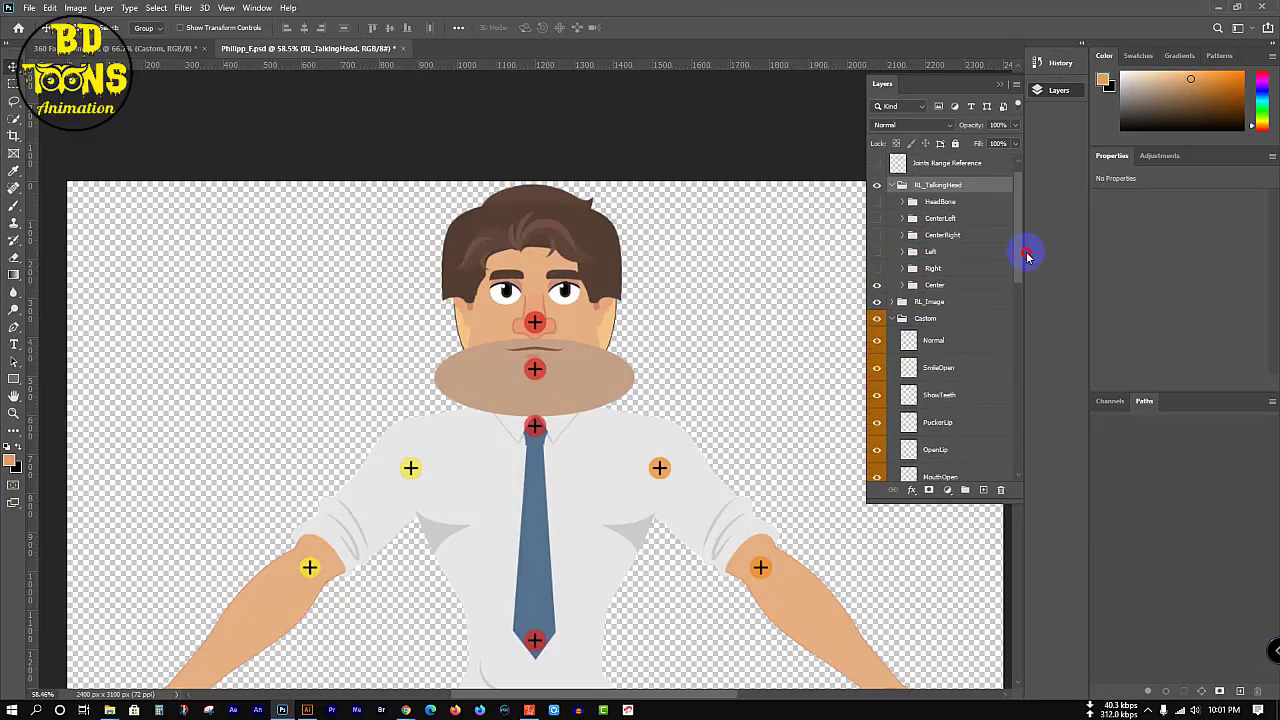
click(922, 286)
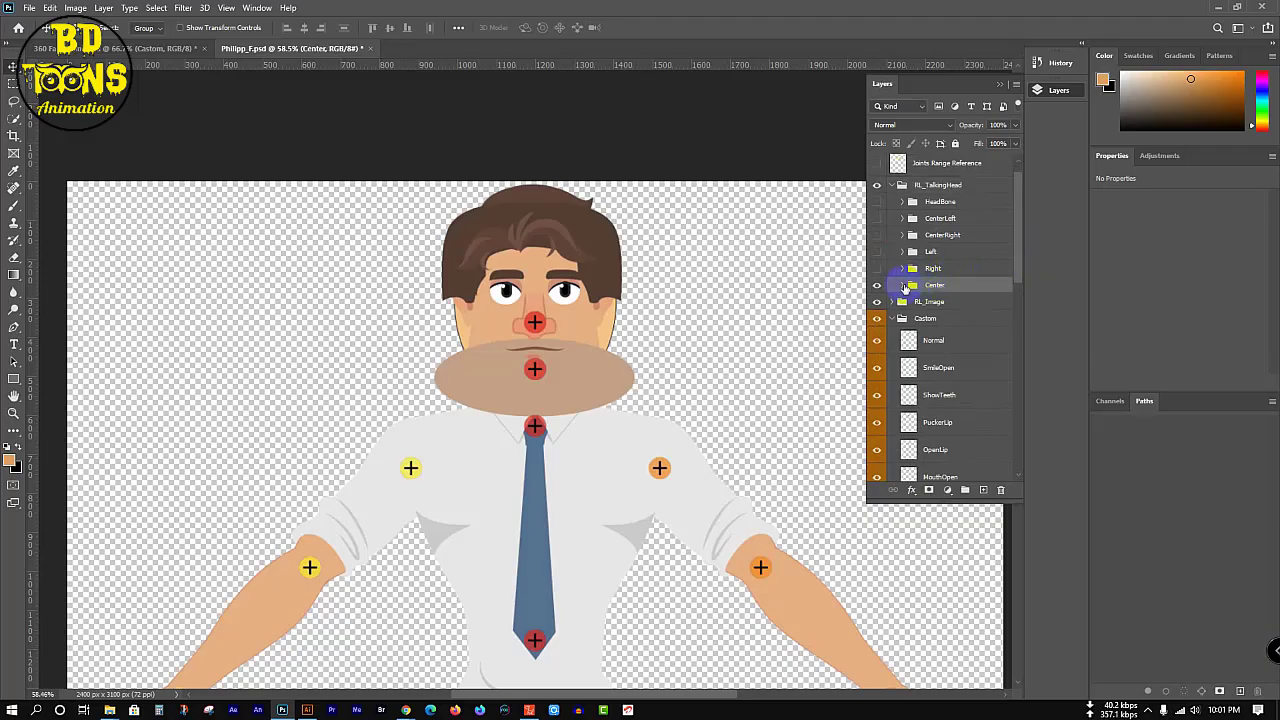
click(903, 286)
scroll(905, 290, down, 2)
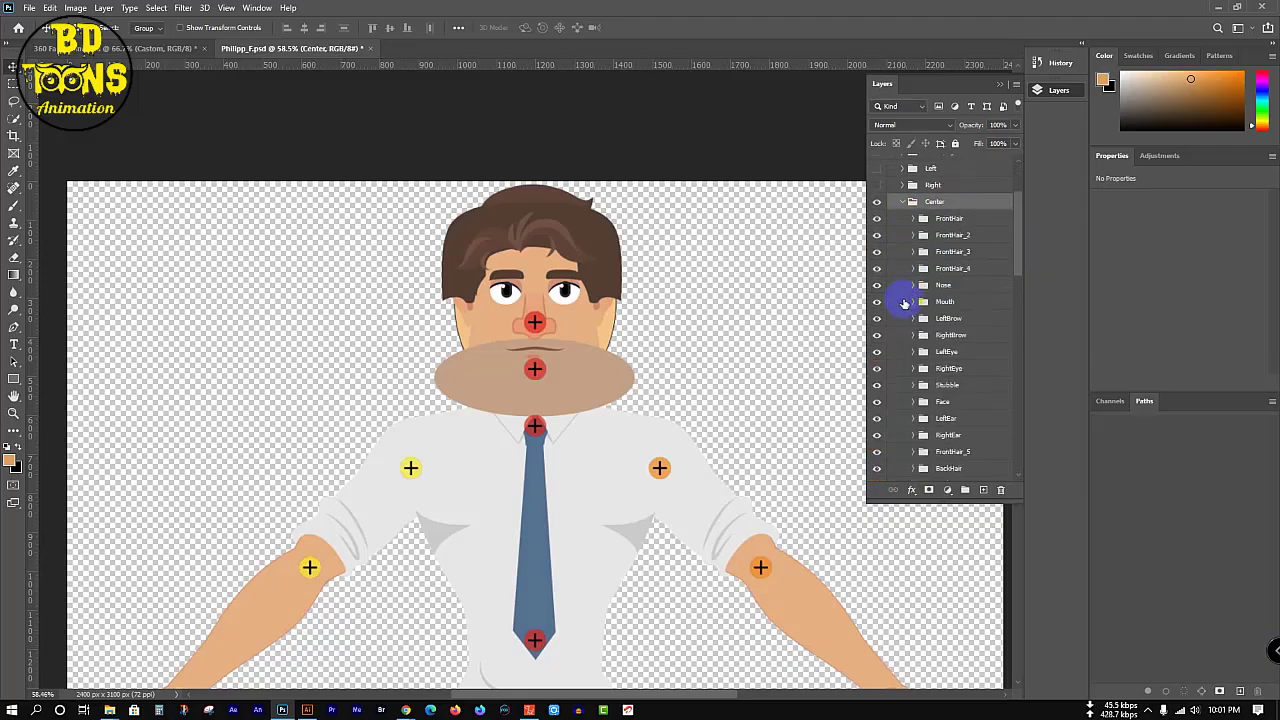
scroll(904, 303, down, 1)
click(922, 290)
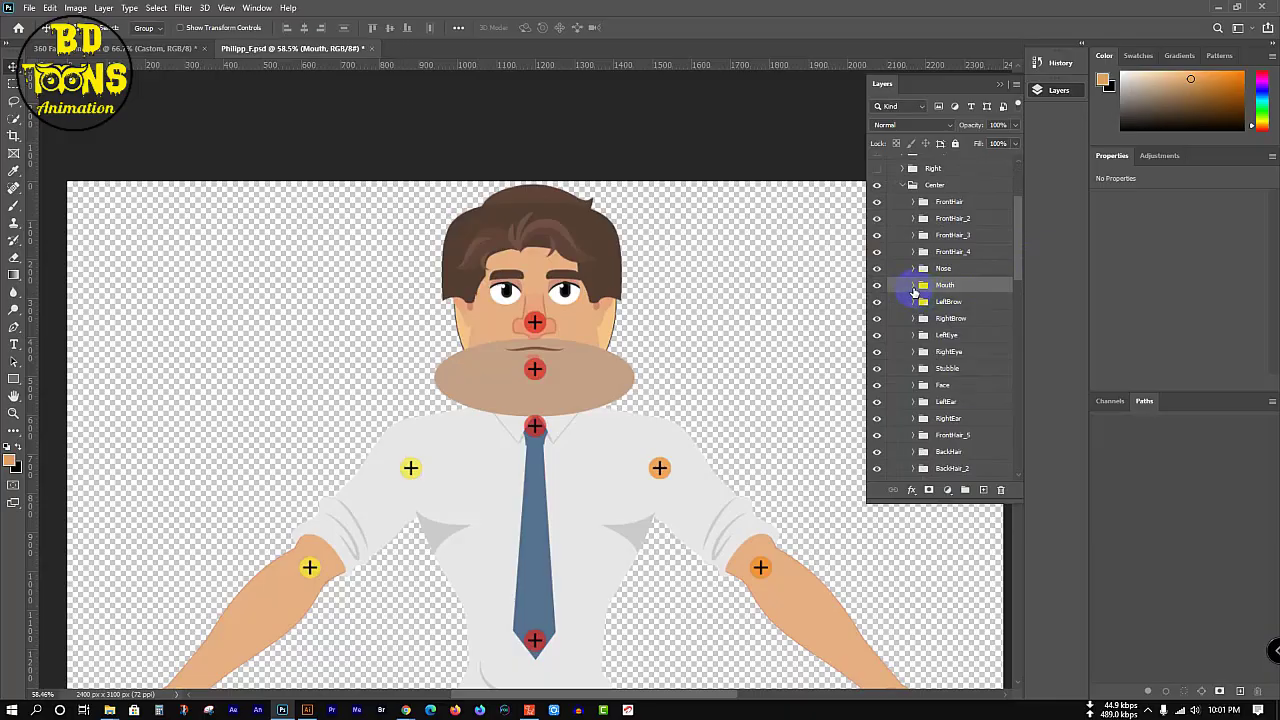
click(913, 286)
scroll(916, 289, down, 3)
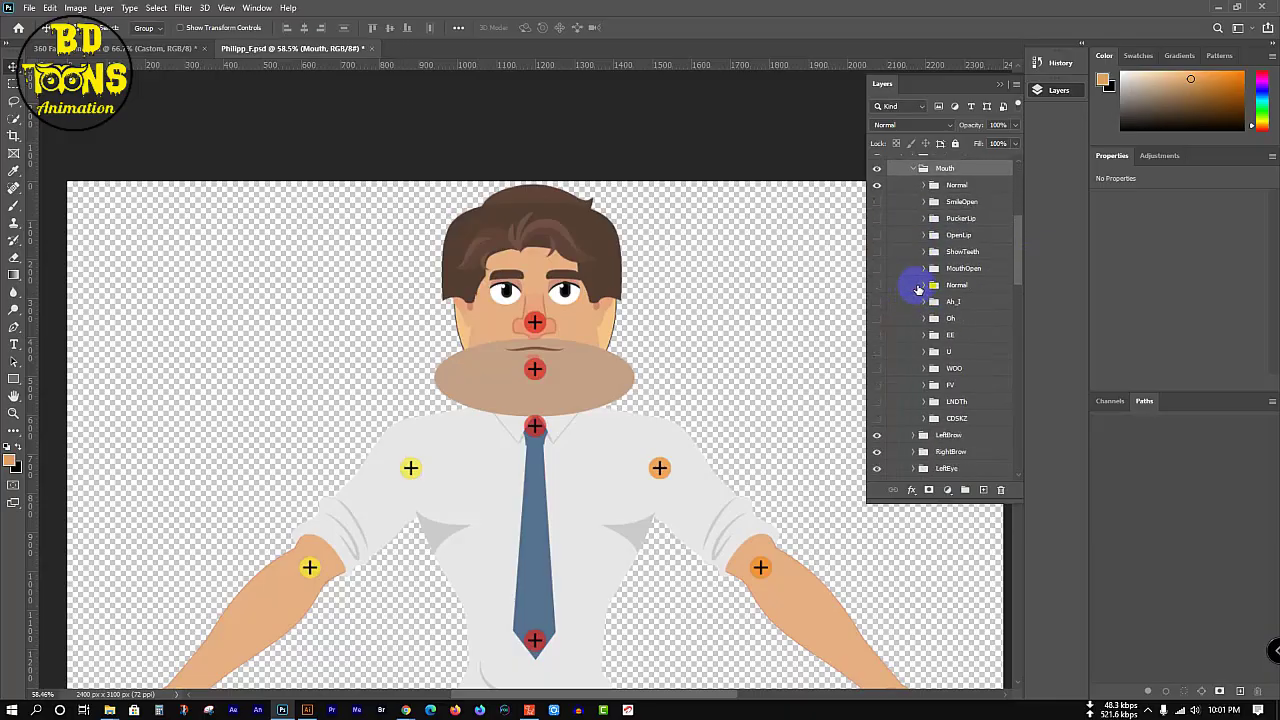
- Select the custom mouth layers from Normal to CDSKZ and move them into the Mouth group below its CDSKZ group
scroll(919, 289, down, 7)
click(963, 291)
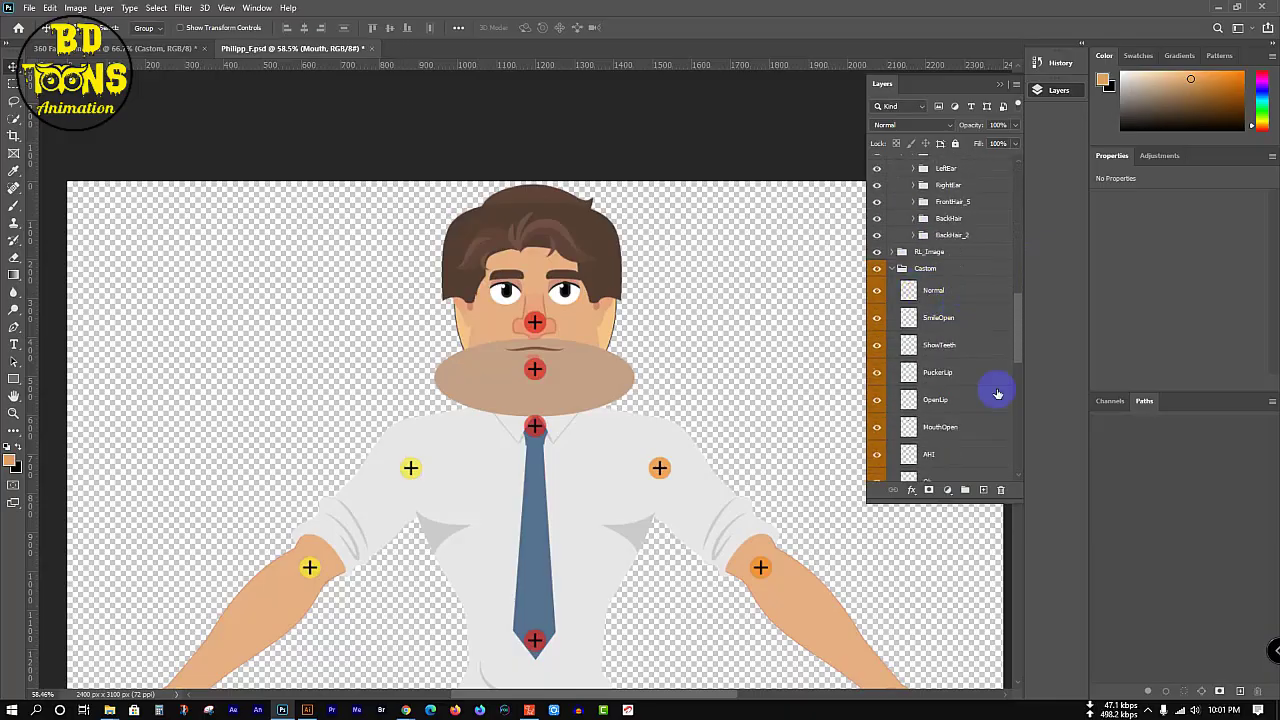
scroll(1005, 403, down, 3)
scroll(1008, 409, down, 3)
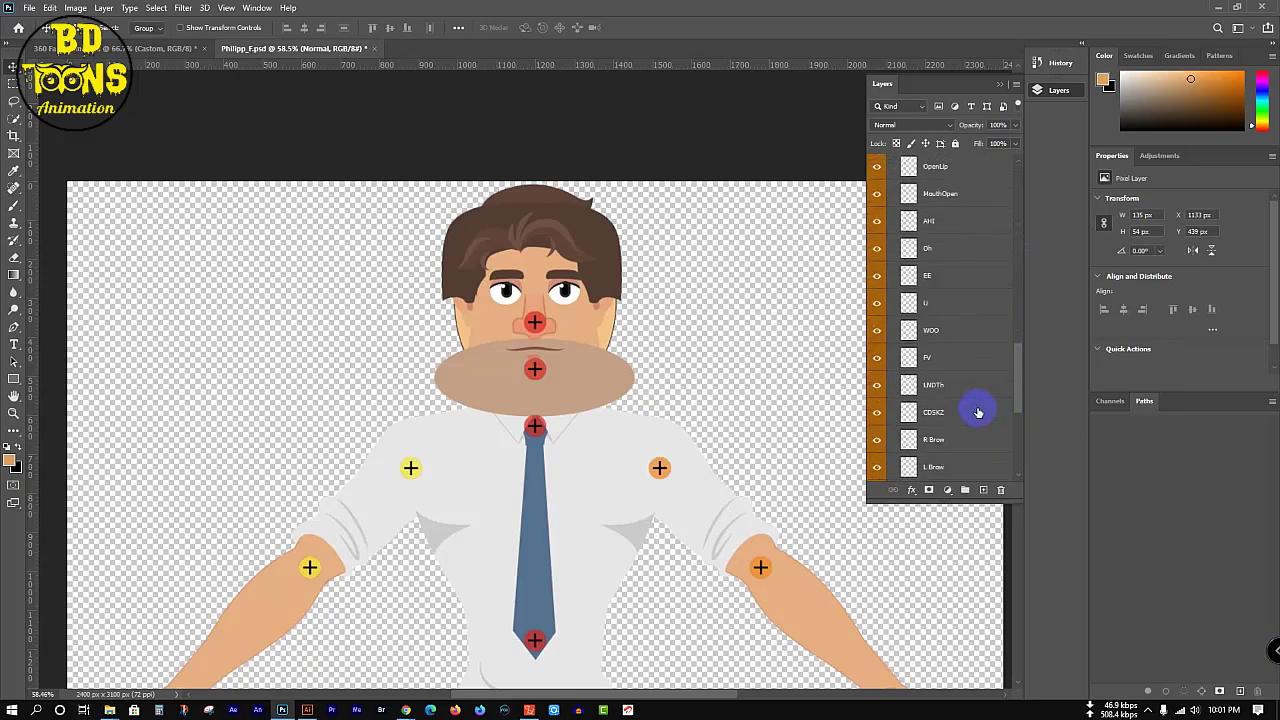
scroll(978, 412, up, 10)
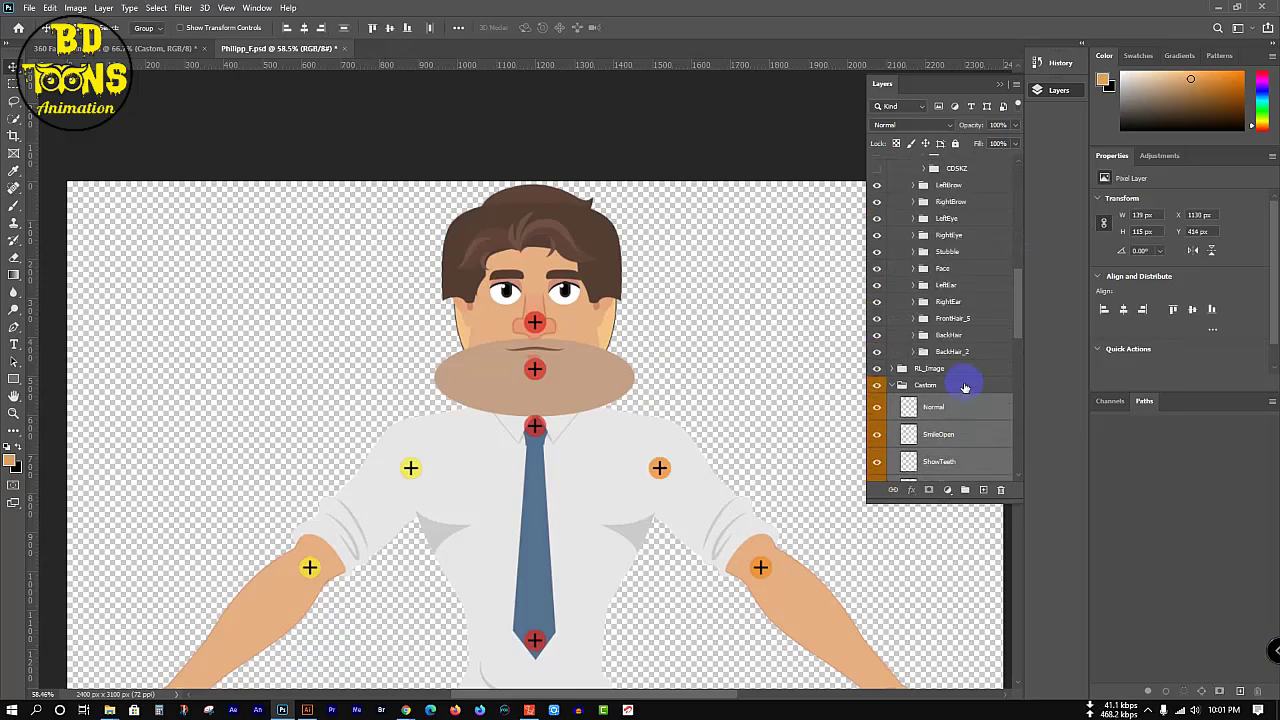
click(957, 410)
drag(956, 409, 958, 177)
- Move the custom Normal, SmileOpen and ShowTeeth mouth layers into the template groups of the same names inside Mouth
scroll(940, 272, up, 2)
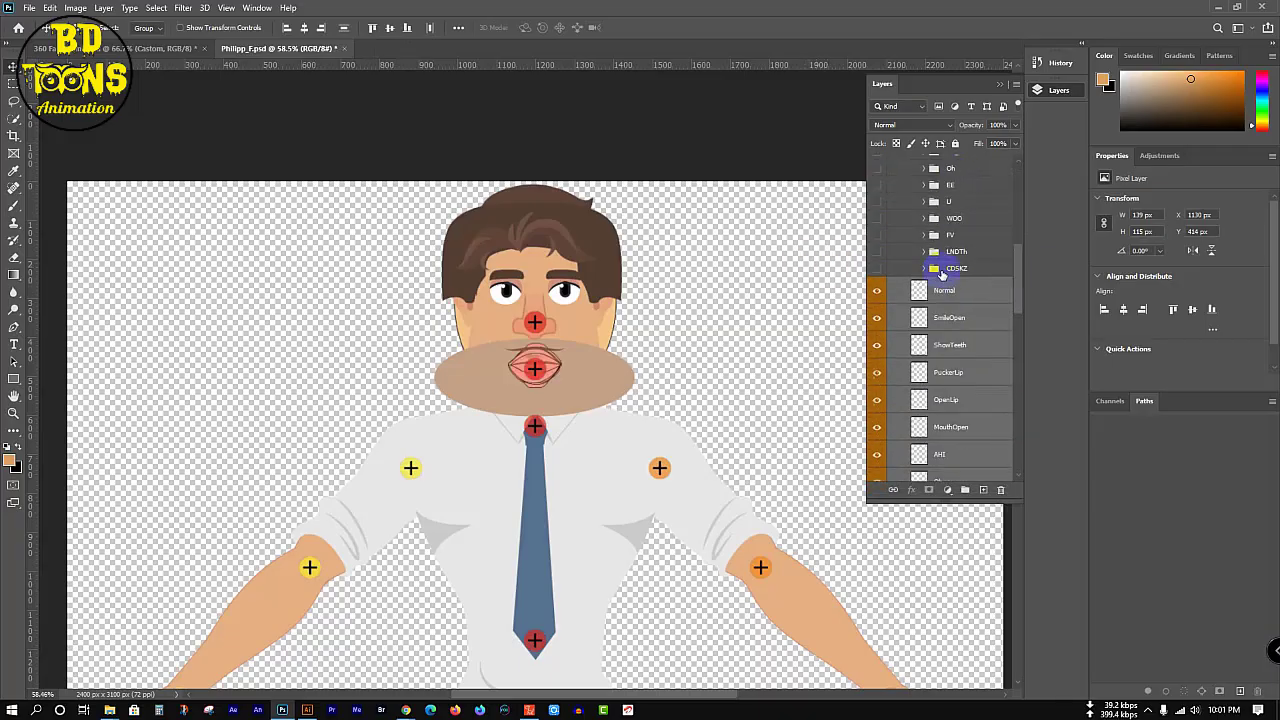
scroll(829, 274, up, 2)
scroll(971, 330, up, 5)
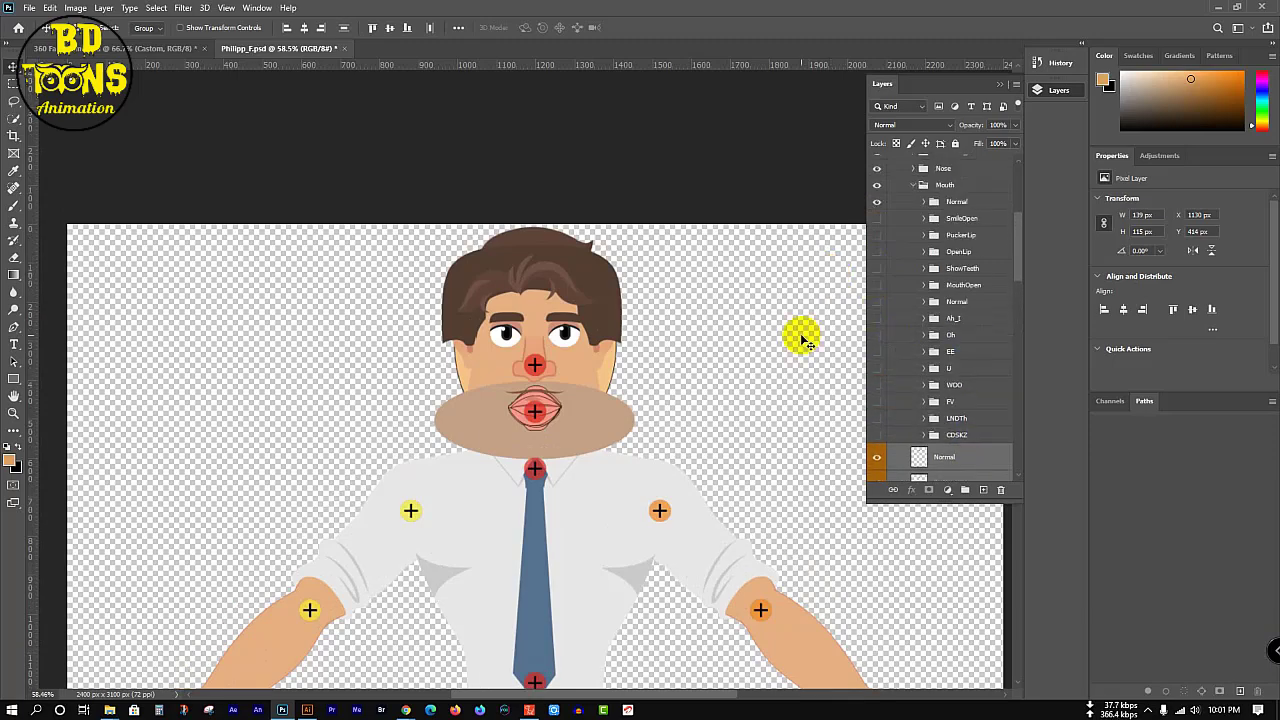
drag(980, 451, 963, 206)
click(973, 457)
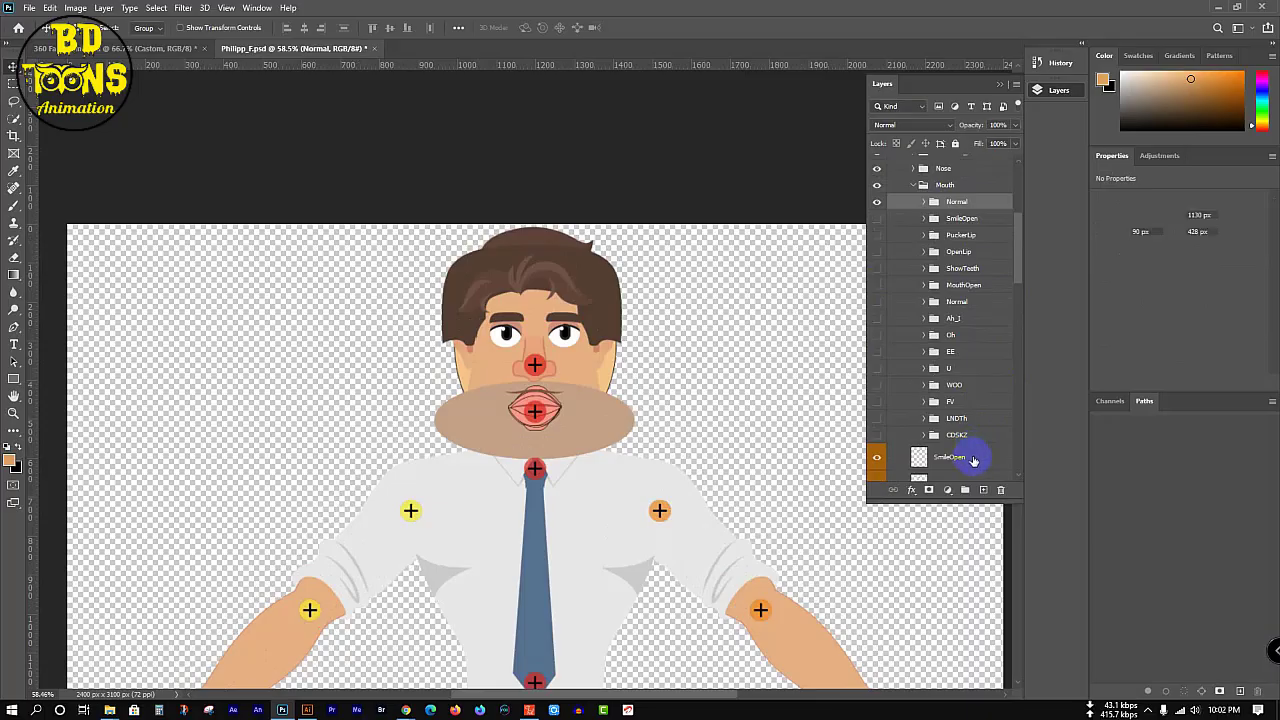
drag(973, 457, 955, 218)
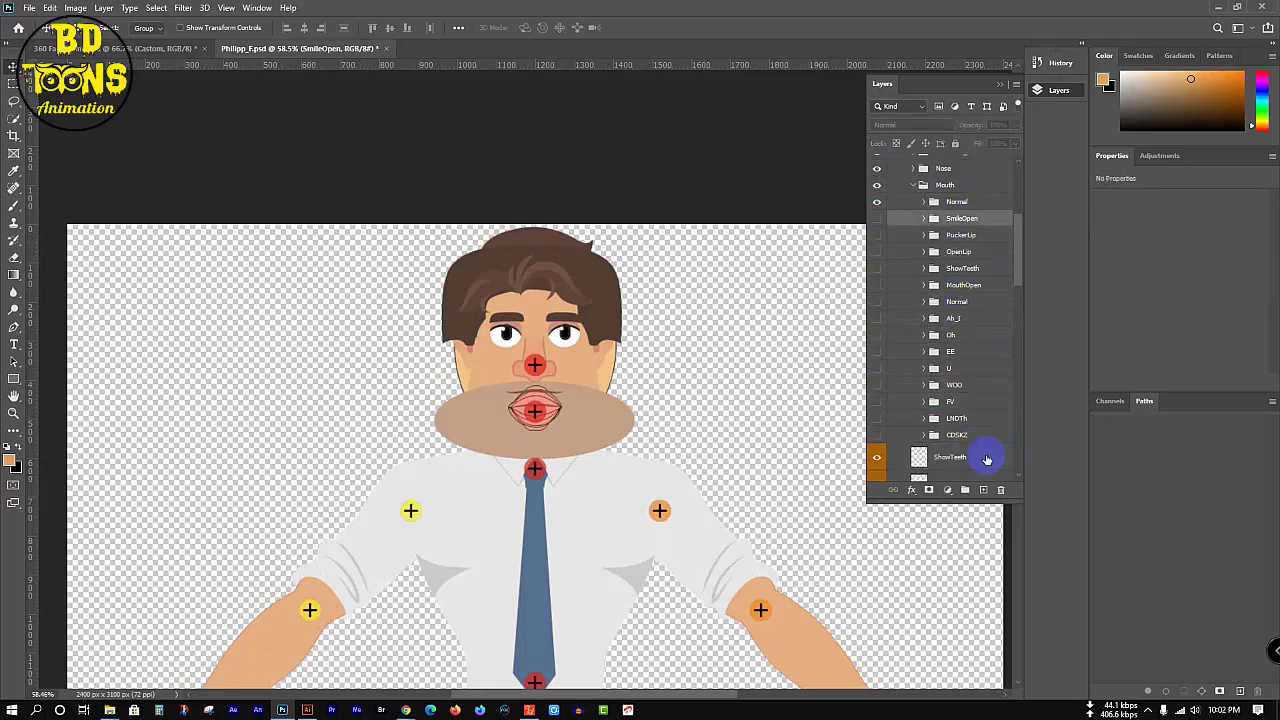
drag(987, 459, 977, 269)
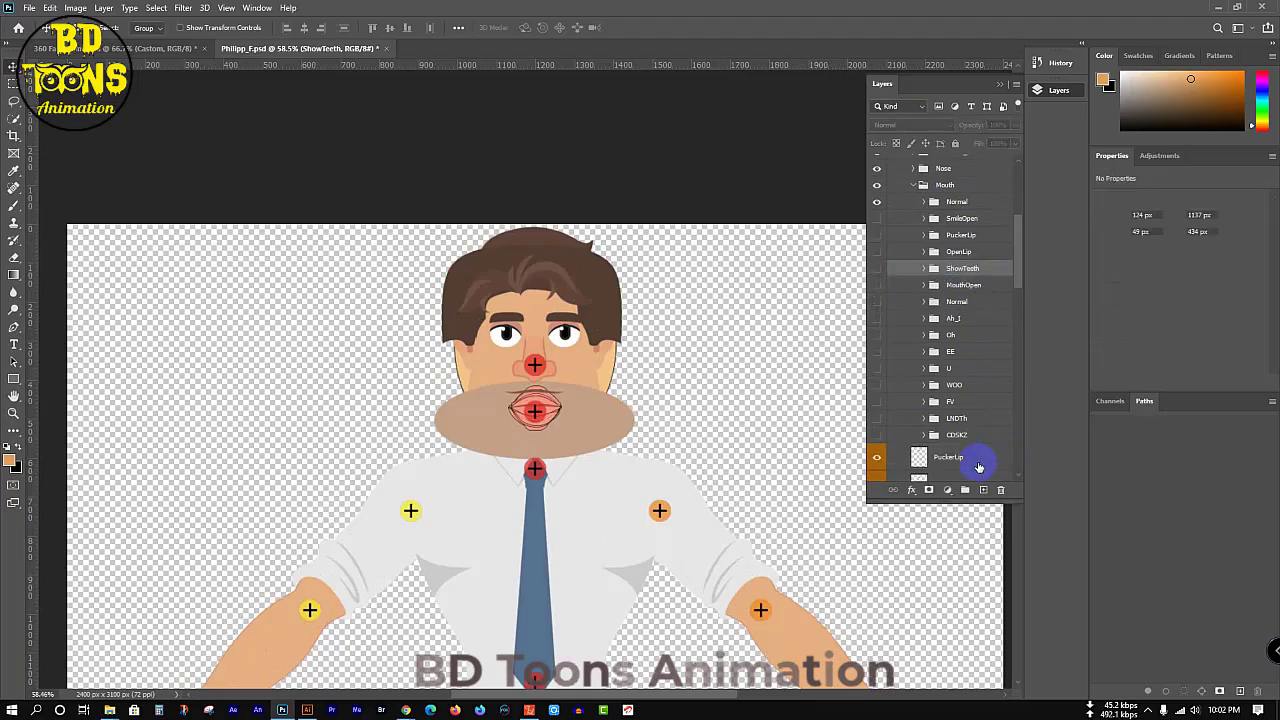
- Move the custom PuckerLip, OpenLip and MouthOpen layers into their matching groups inside Mouth
drag(979, 467, 969, 235)
click(980, 460)
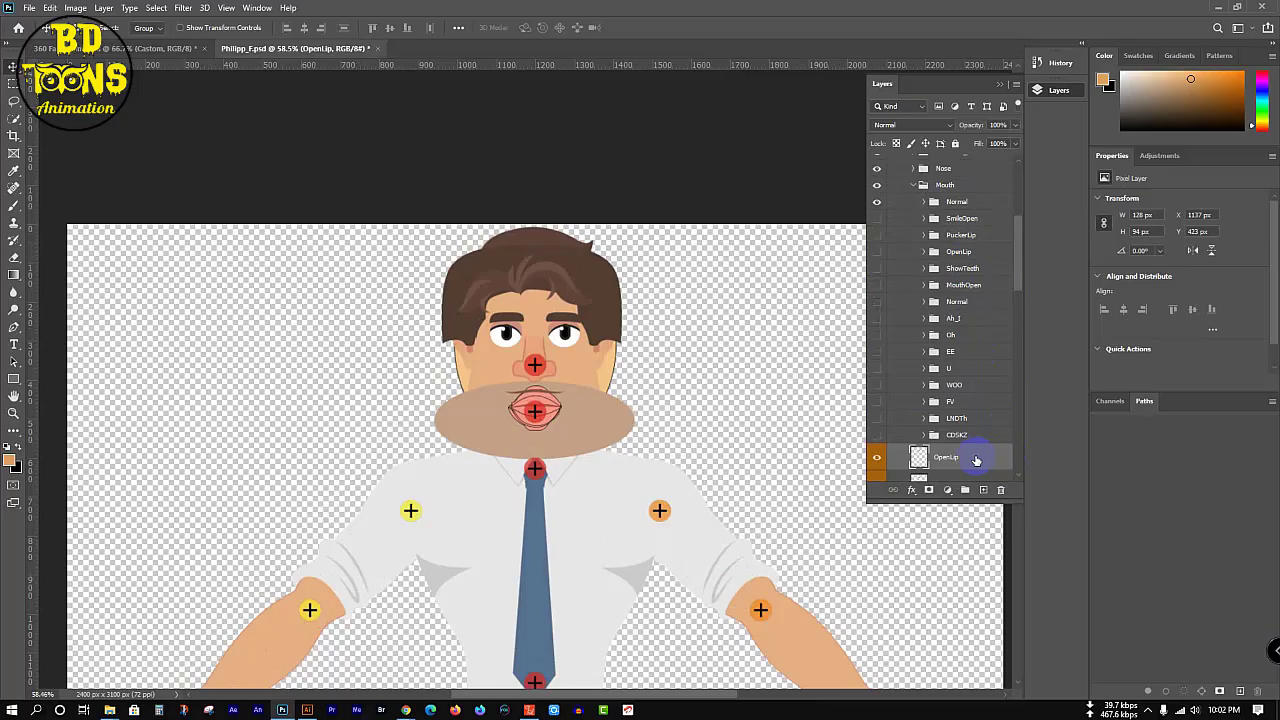
drag(976, 460, 971, 251)
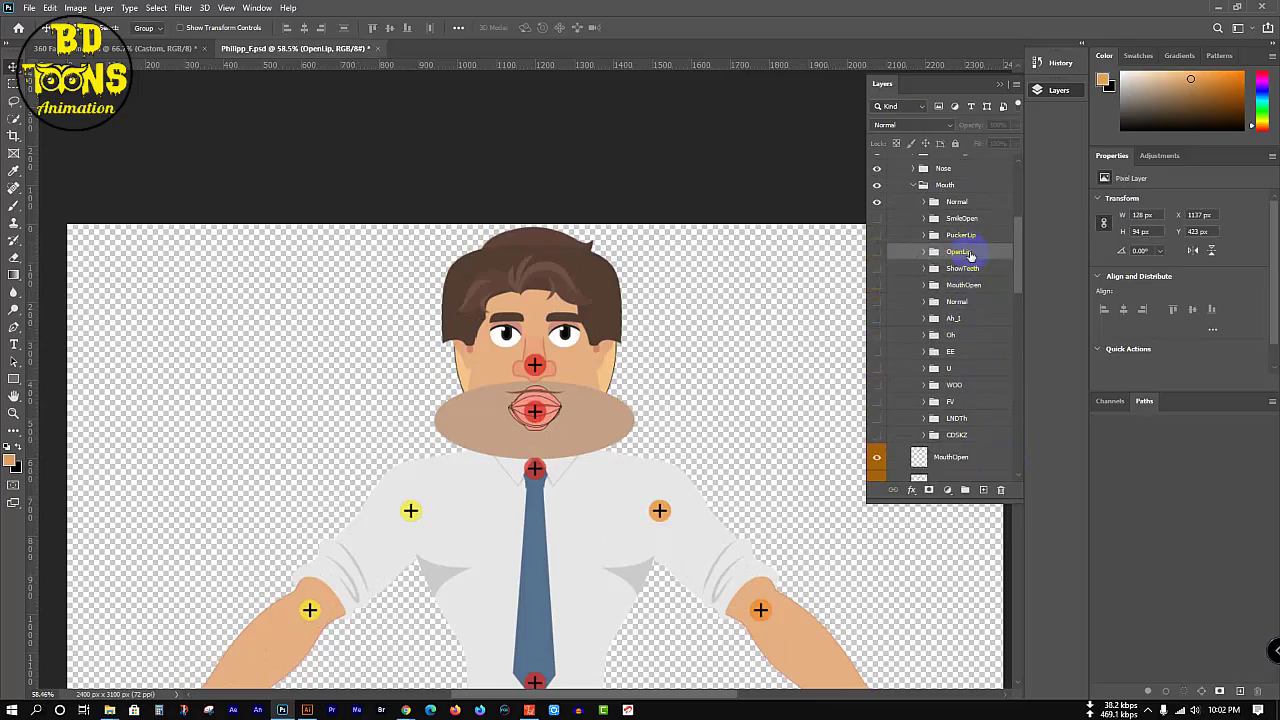
drag(976, 460, 979, 286)
- Move the remaining custom mouth layers, from AHI and Oh through LNDTh and CDSKZ, into their matching groups inside Mouth
click(971, 457)
drag(966, 457, 966, 341)
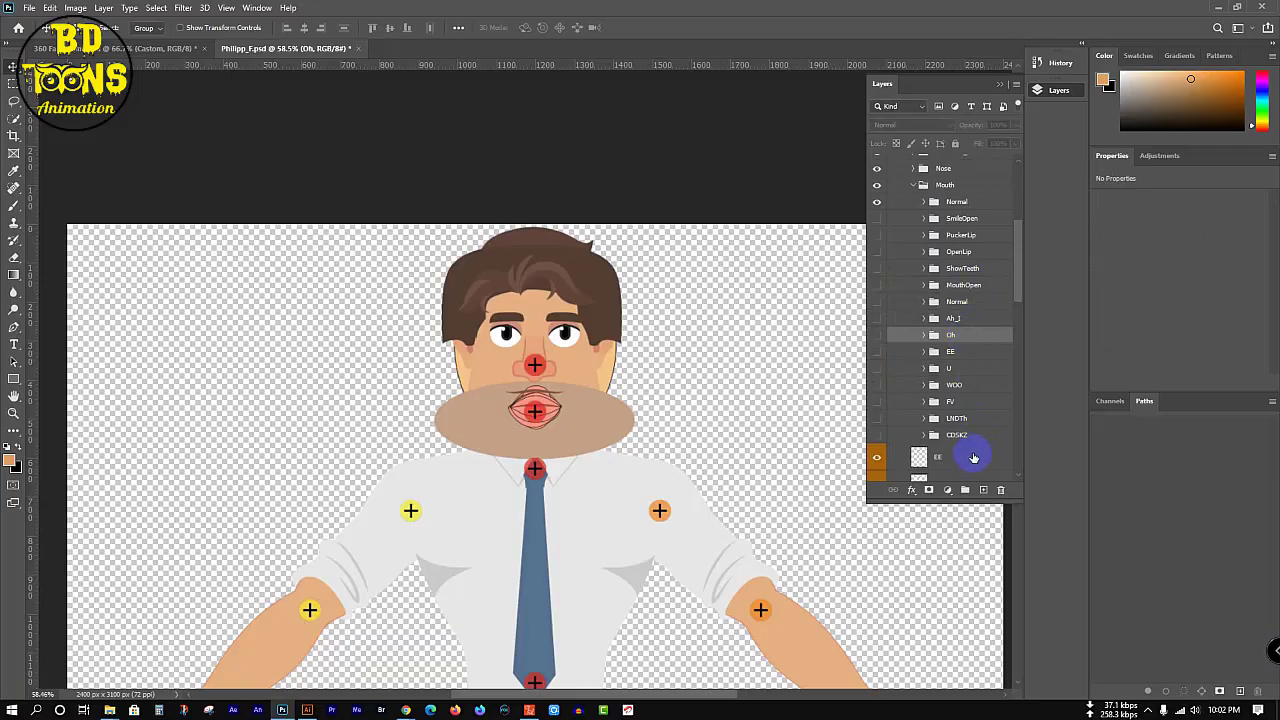
drag(971, 454, 967, 401)
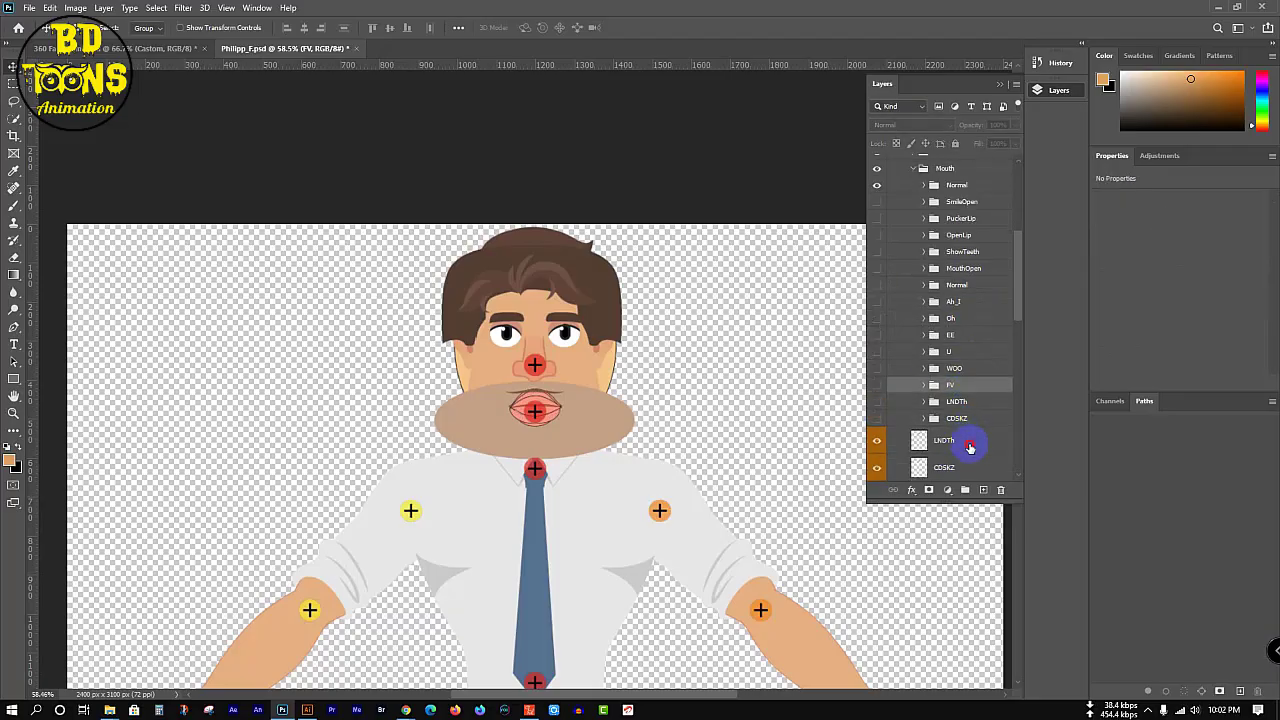
mouse_move(973, 445)
mouse_down()
mouse_move(971, 403)
mouse_move(969, 421)
mouse_up()
click(970, 443)
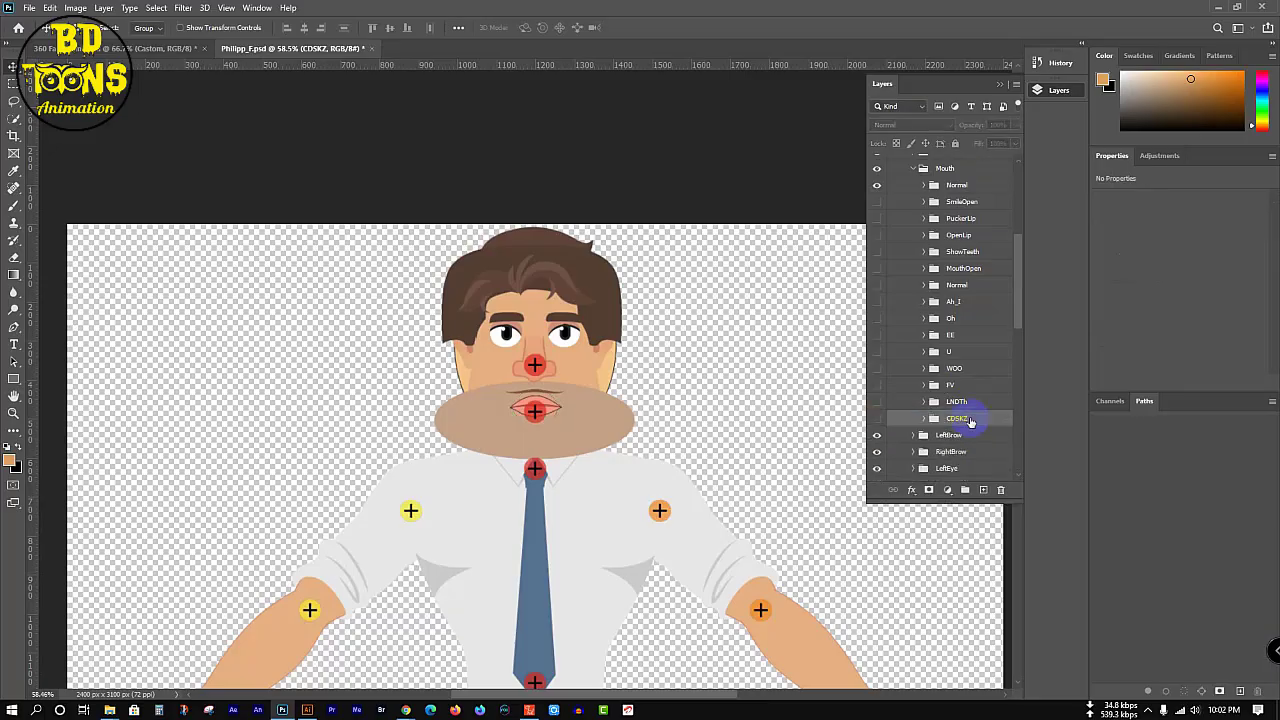
- Duplicate the custom Normal layer in the first Normal mouth group and move the copy into the second Normal group below MouthOpen
scroll(968, 400, up, 3)
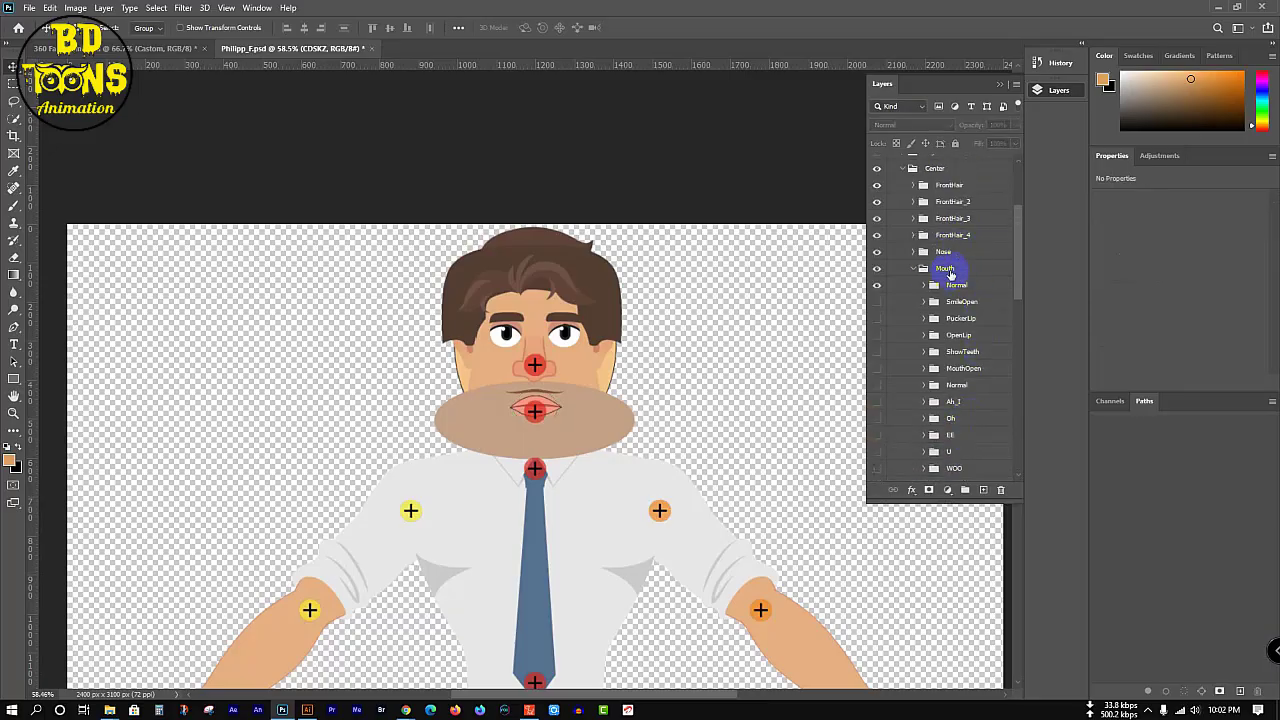
click(934, 288)
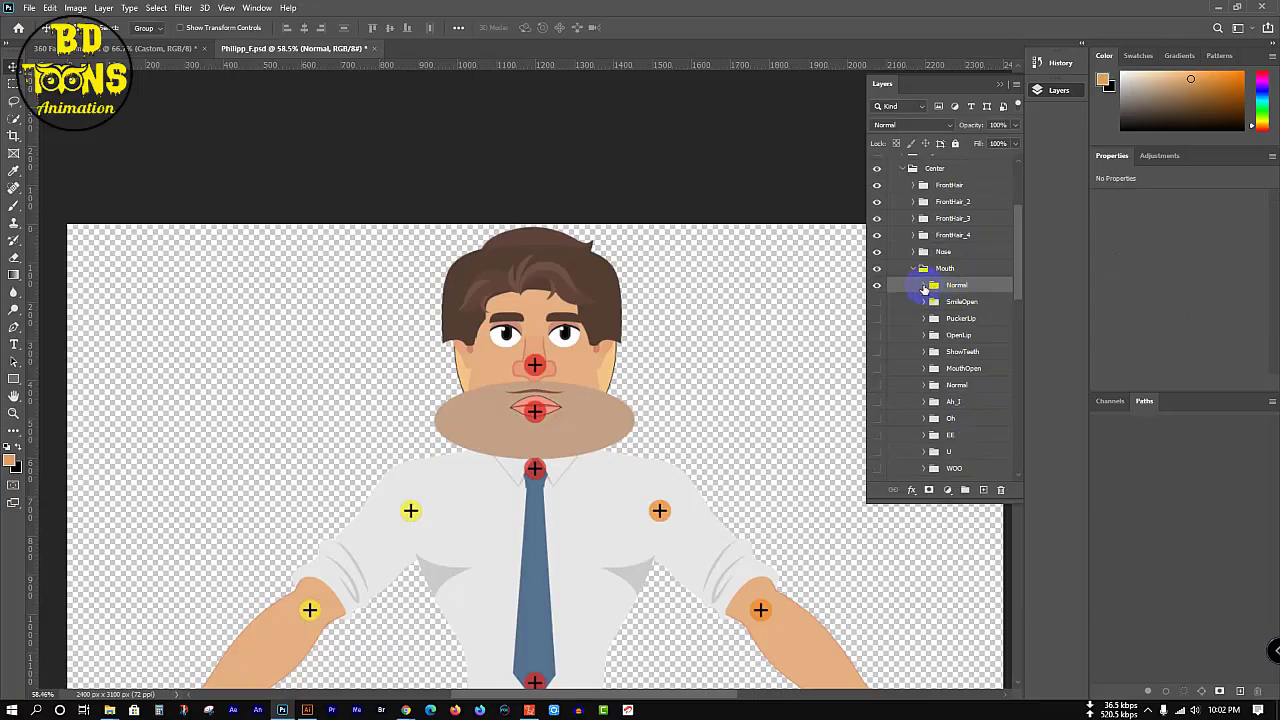
click(924, 288)
click(968, 308)
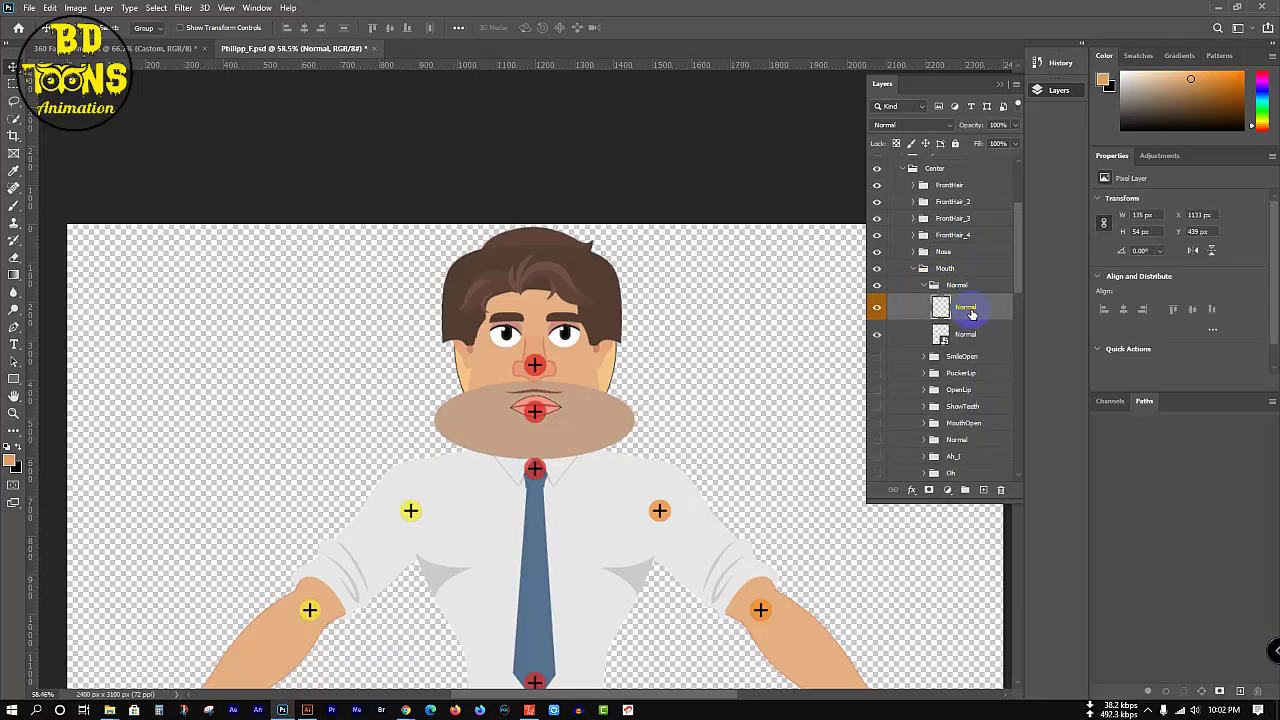
key(ctrl+j)
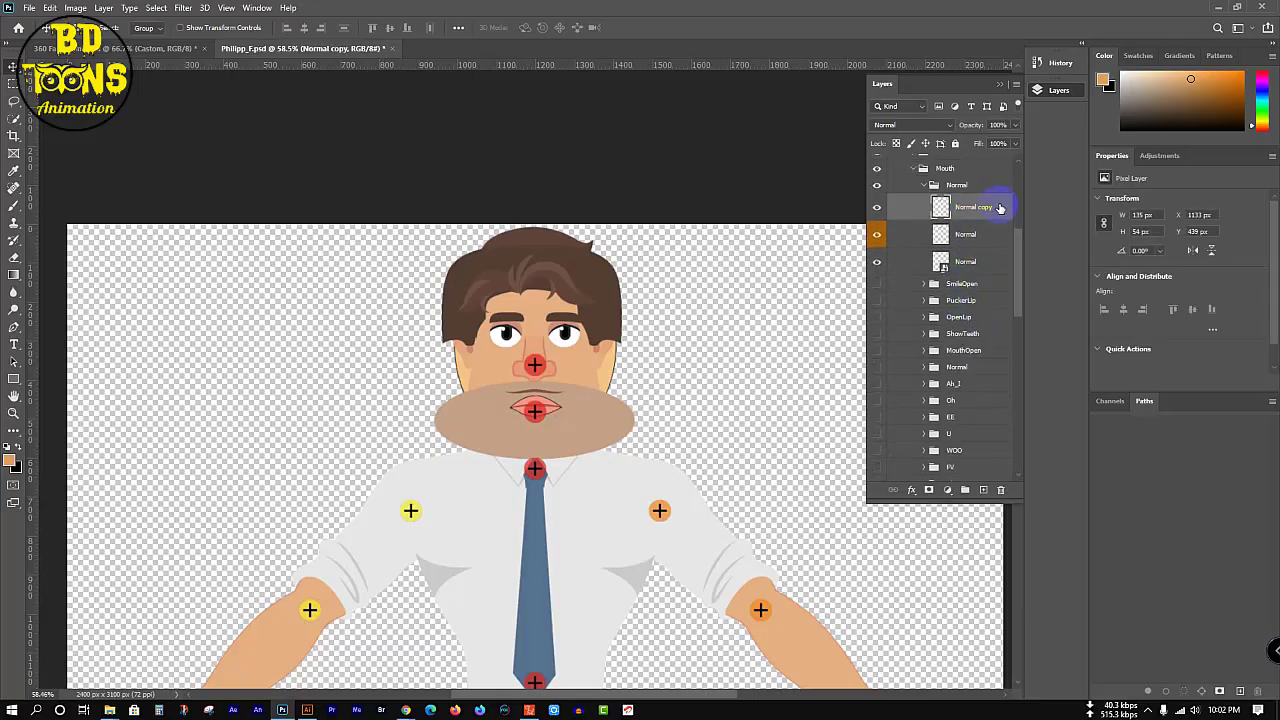
drag(1000, 207, 984, 369)
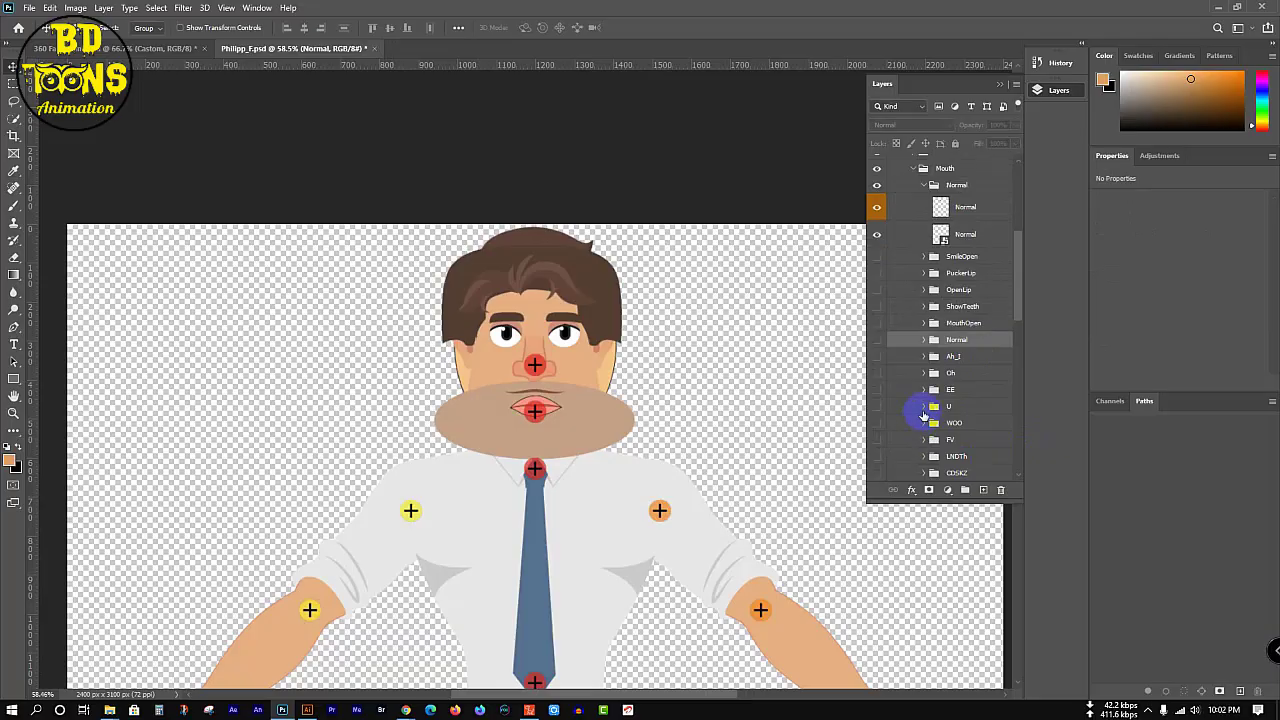
- Delete the template's SmileOpen smart object from the SmileOpen group, collapse that group and select the PuckerLip group
click(924, 256)
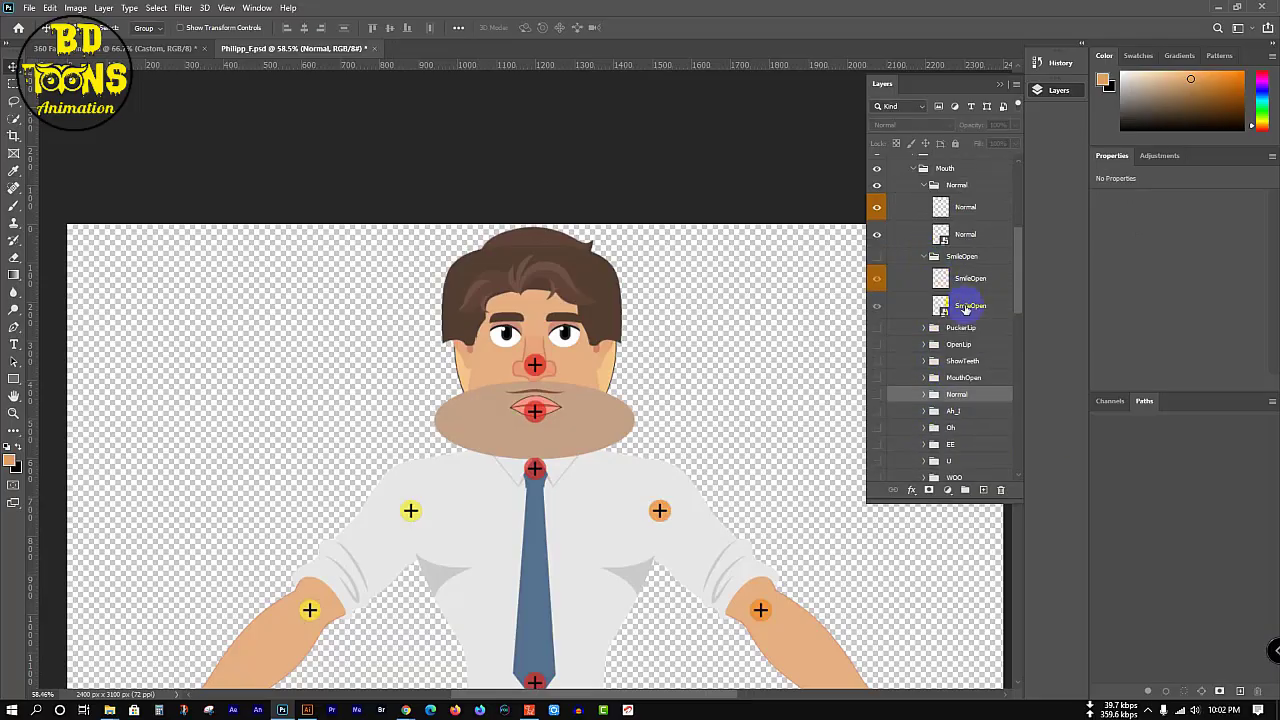
click(966, 309)
key(Delete)
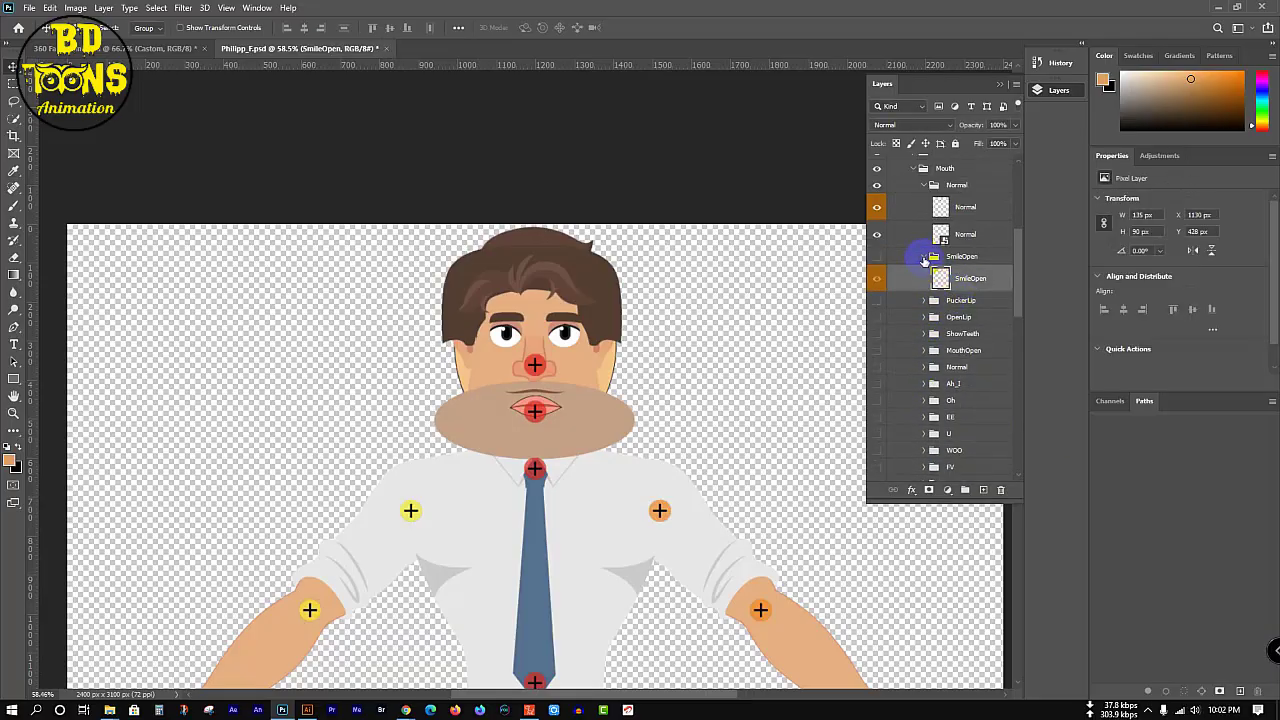
click(924, 257)
click(931, 275)
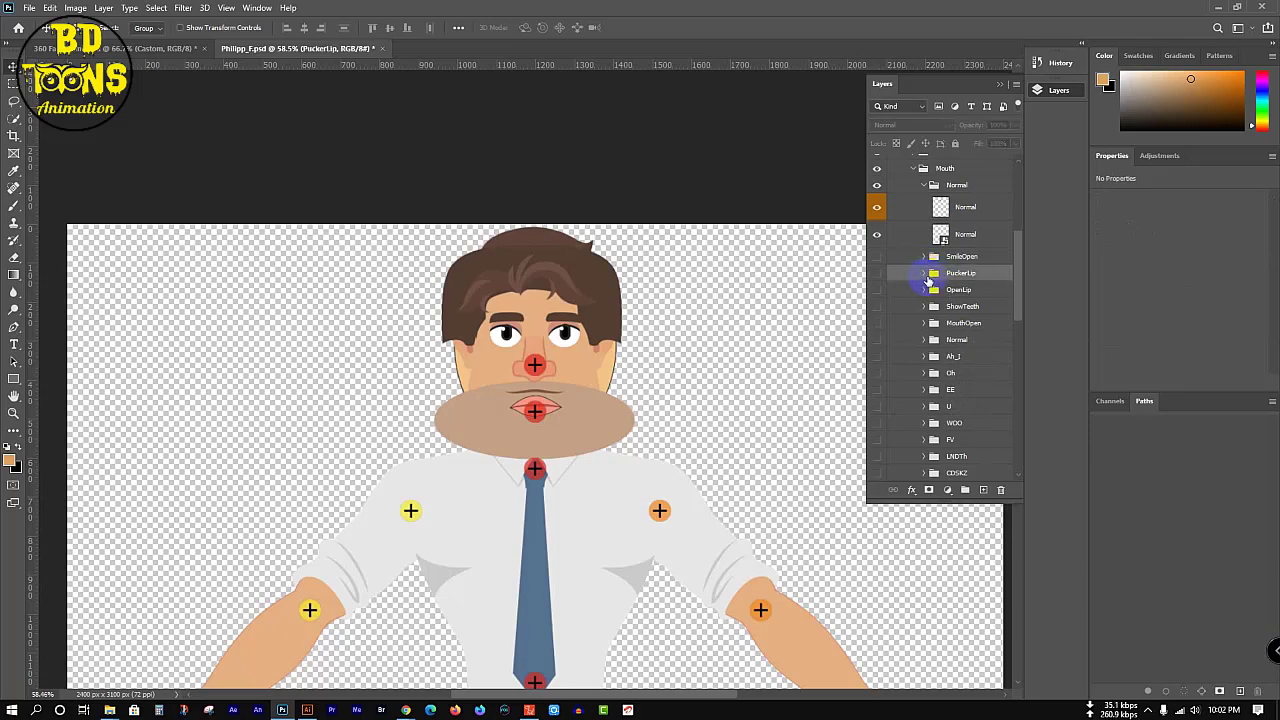
- Delete the original smart-object layers from the PuckerLip and OpenLip mouth groups, keeping the custom pixel layers
click(926, 275)
click(970, 327)
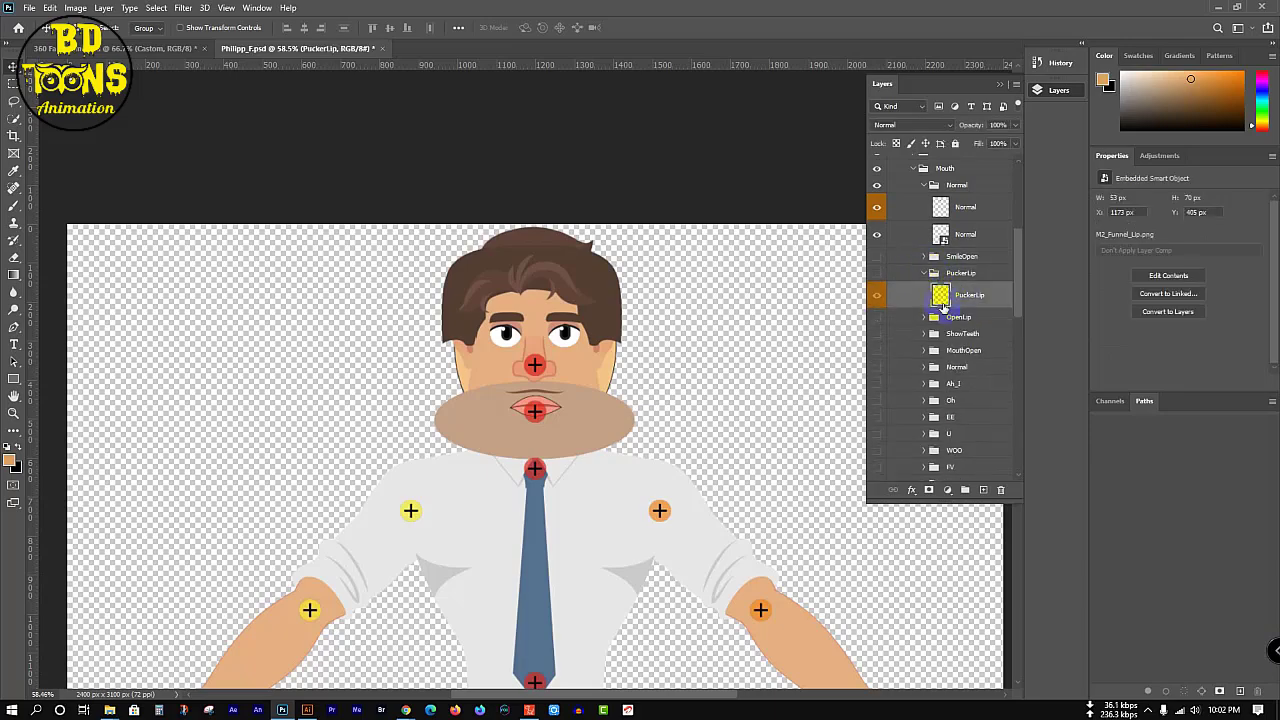
click(923, 272)
click(927, 291)
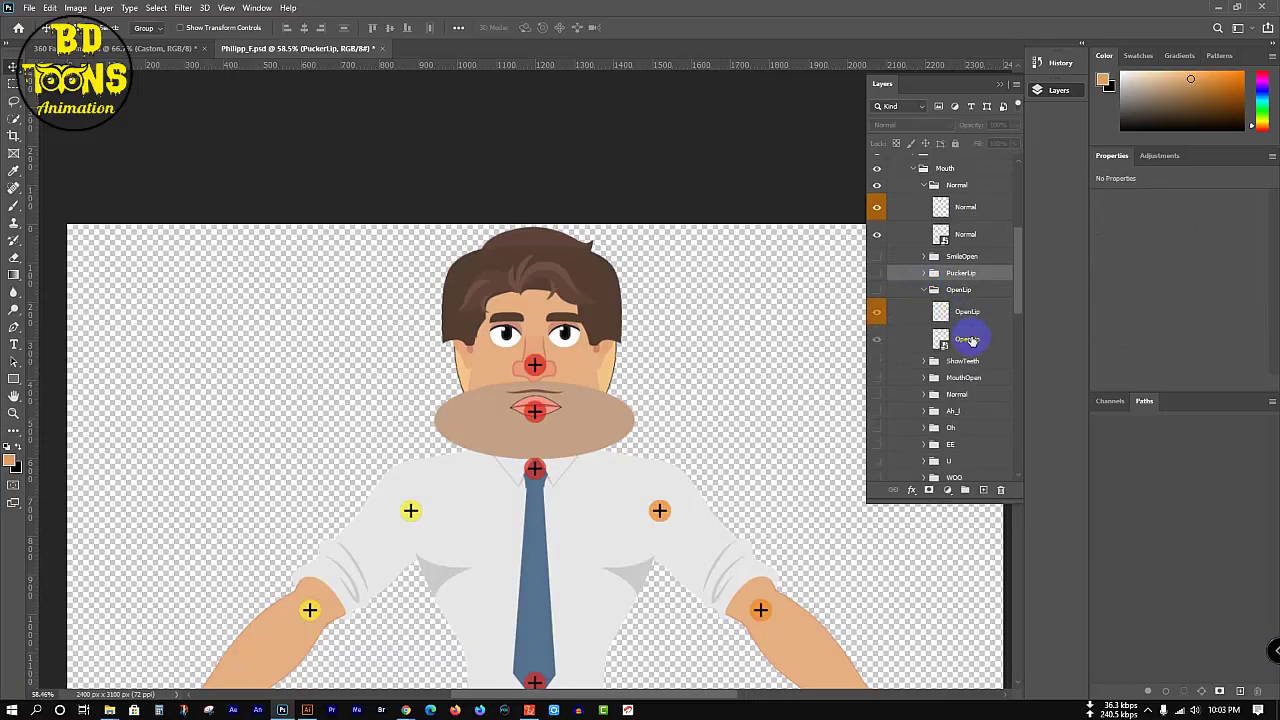
click(968, 312)
click(927, 290)
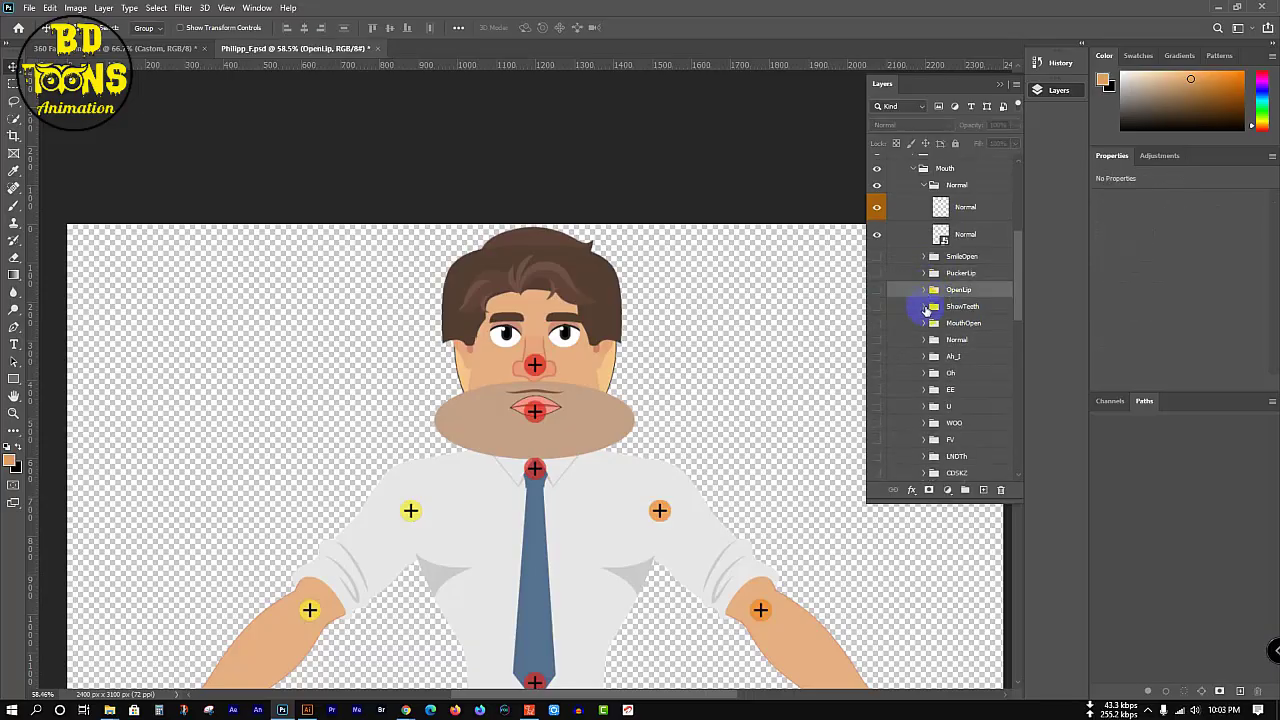
- Delete the original smart-object layers from the ShowTeeth and MouthOpen groups and collapse both groups
click(923, 306)
click(960, 328)
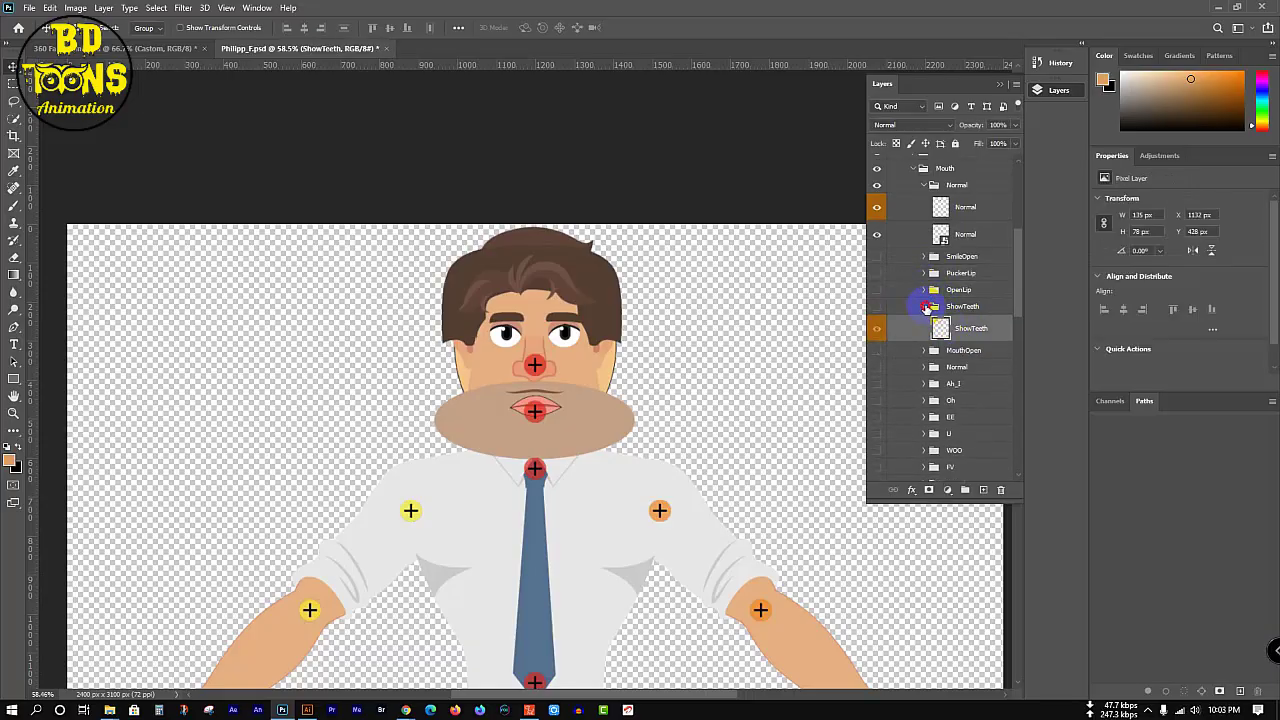
click(923, 306)
click(923, 322)
click(975, 372)
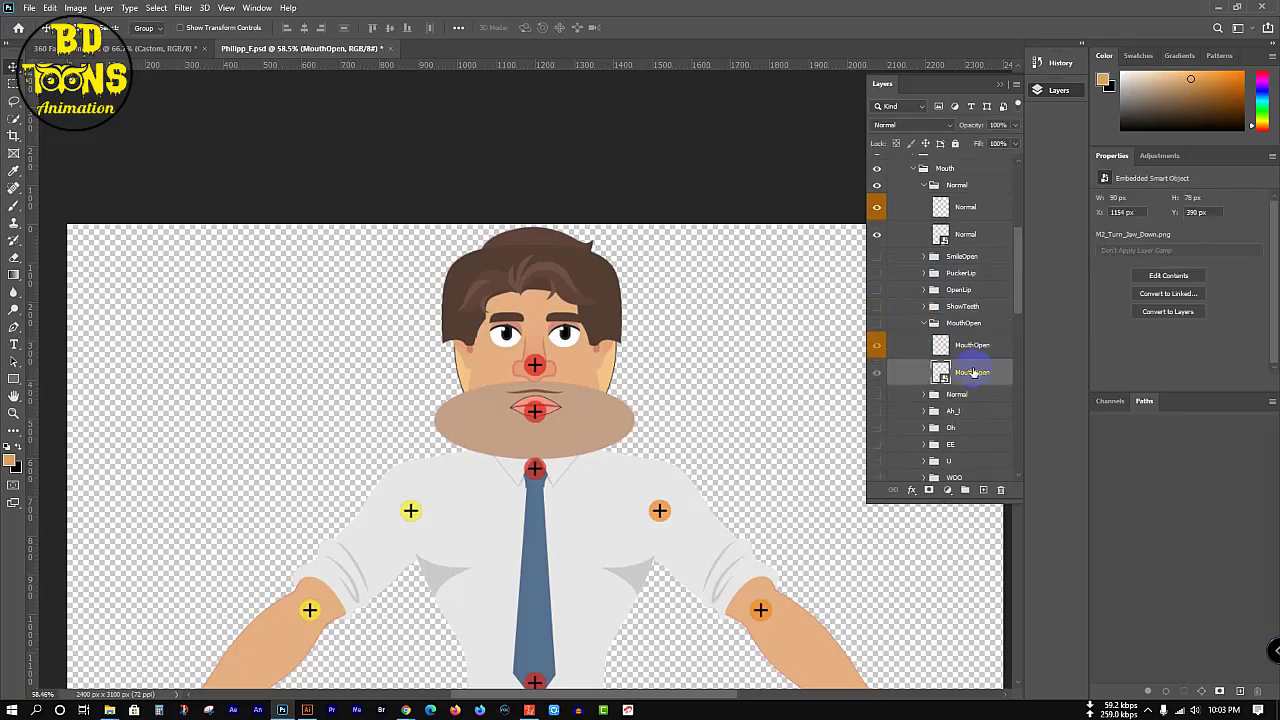
click(923, 322)
- Remove the original smart-object layers from the second Normal mouth group and the Ah_I group, leaving Normal copy and AHI
click(940, 342)
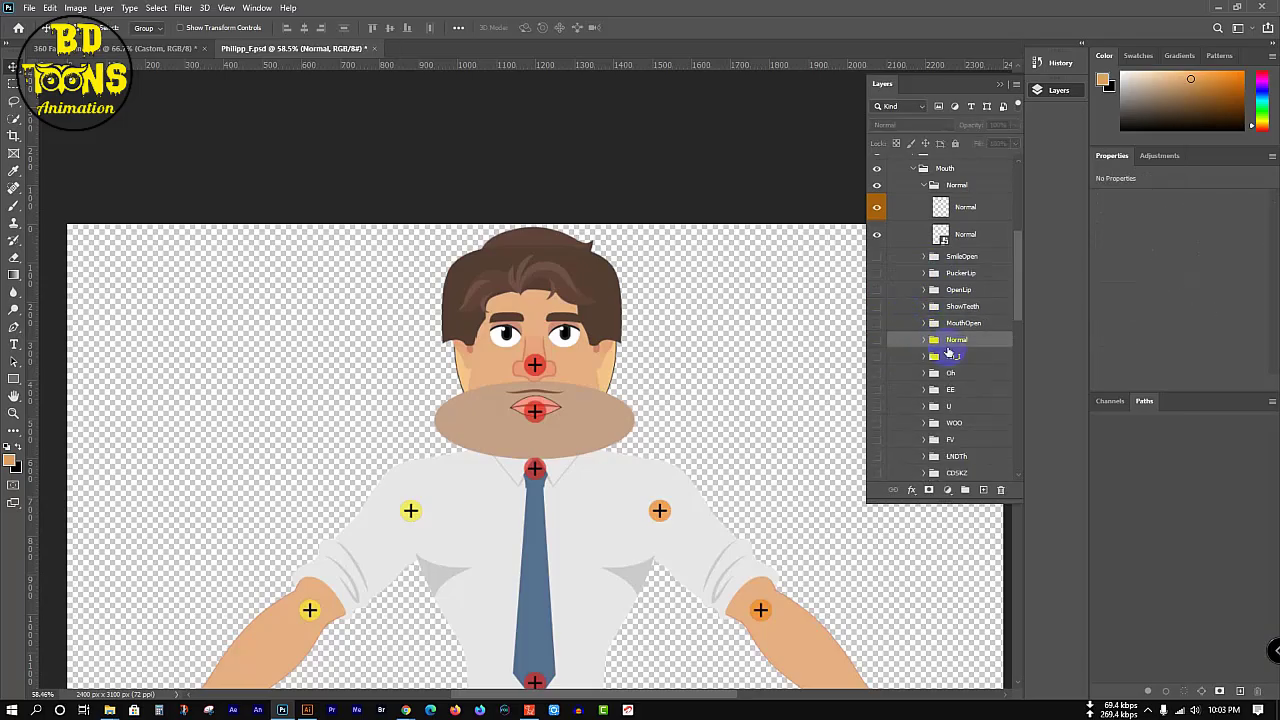
click(923, 343)
click(978, 380)
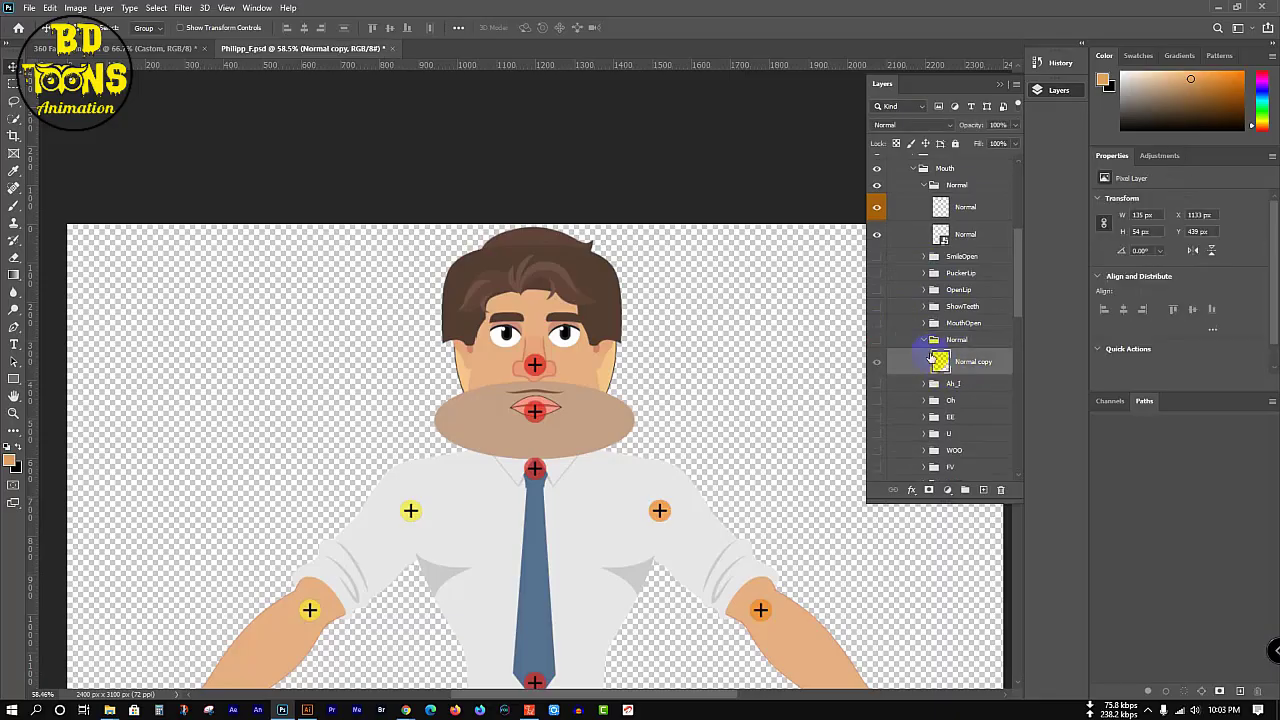
click(926, 340)
scroll(934, 323, down, 2)
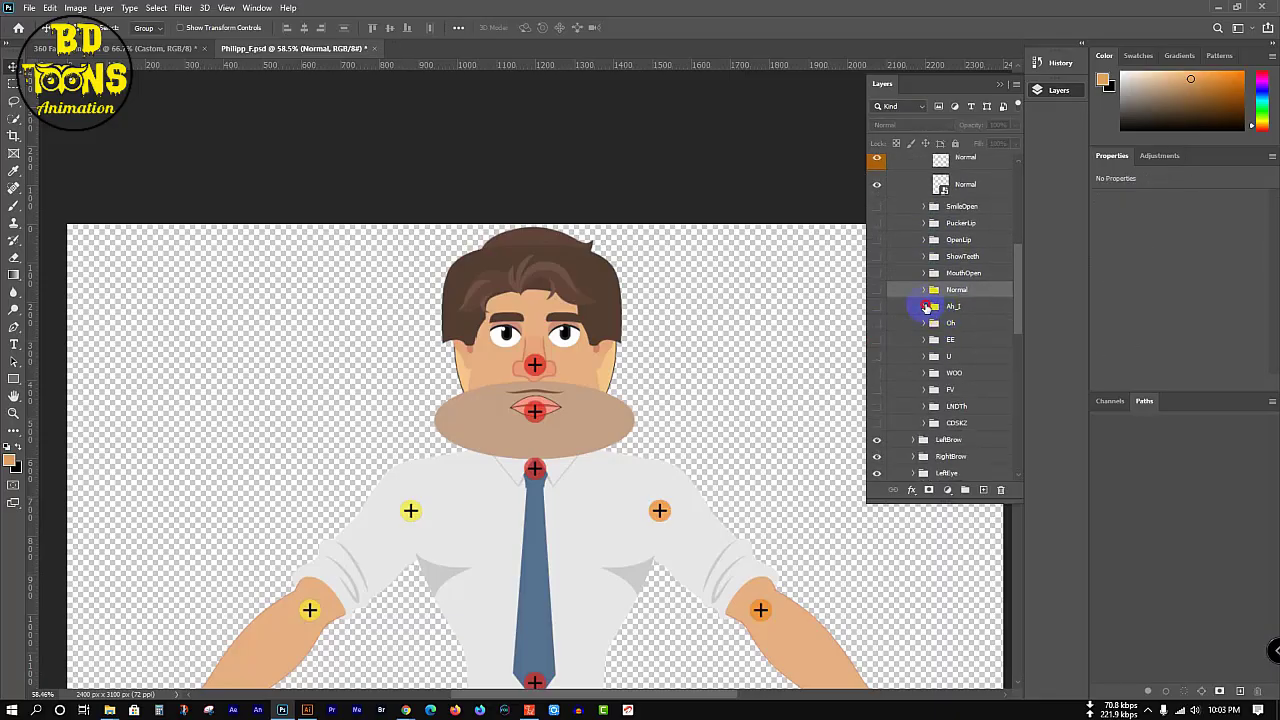
click(923, 306)
click(1005, 359)
key(Delete)
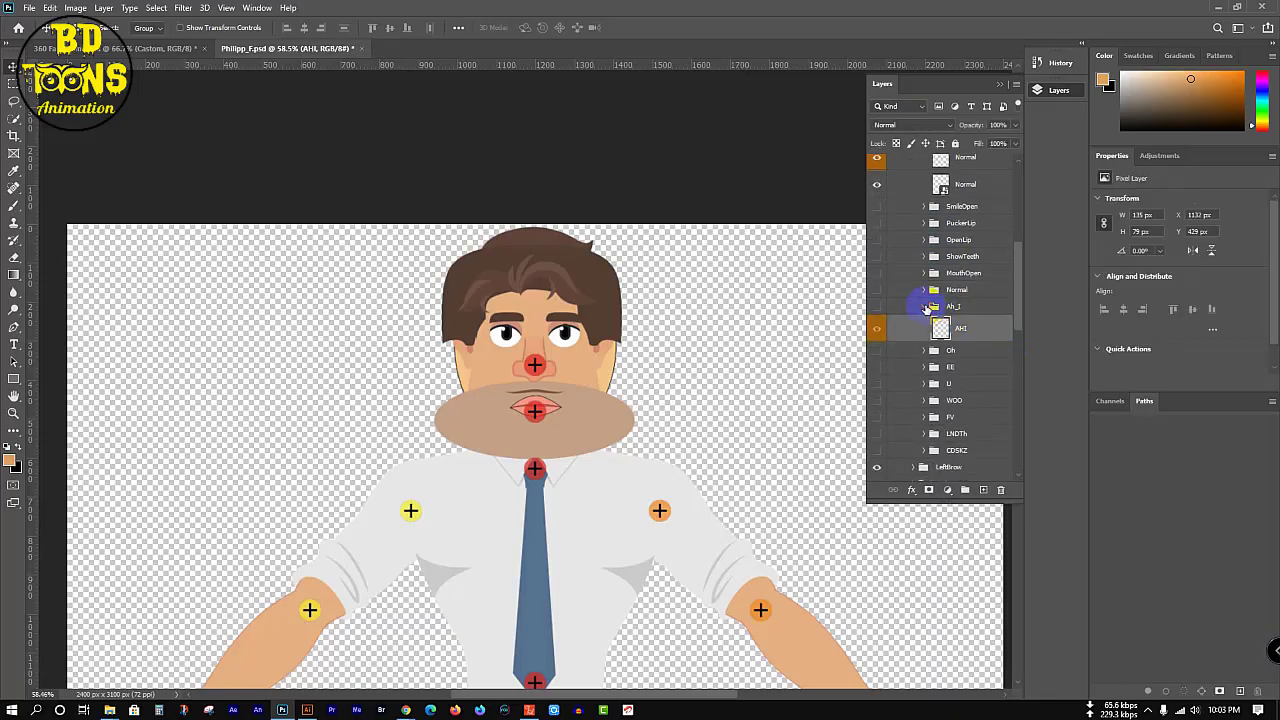
click(925, 307)
- Delete the original smart-object layers inside the Oh and EE mouth groups and collapse the groups
click(923, 322)
click(953, 346)
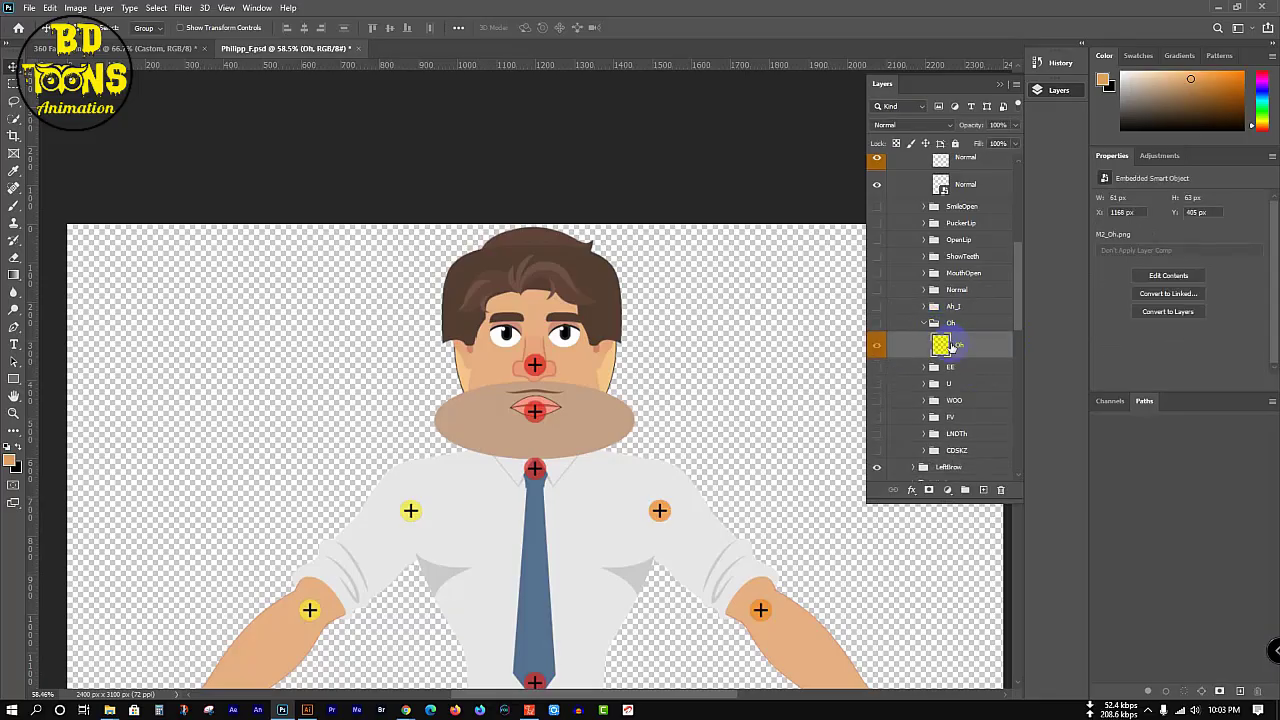
click(921, 323)
click(925, 340)
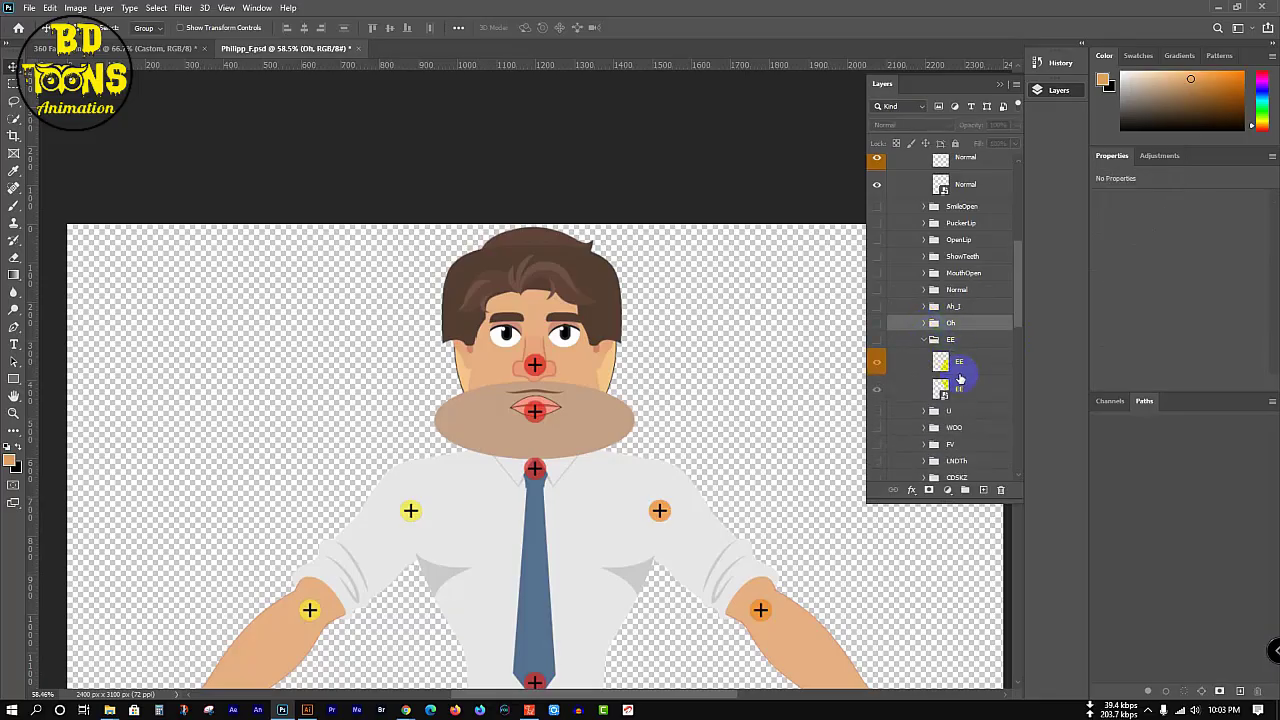
click(917, 358)
click(924, 340)
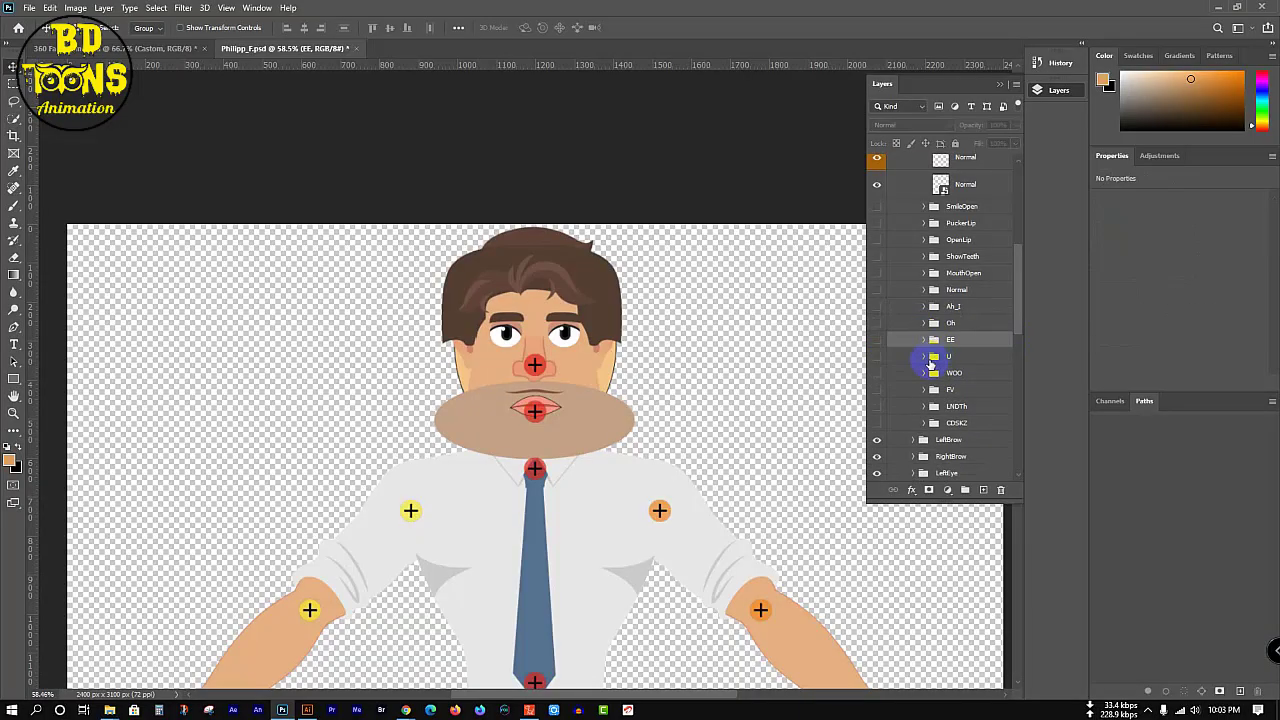
- Delete the original smart-object layers inside the U and WOO mouth groups, keeping their custom layers
click(924, 358)
click(966, 385)
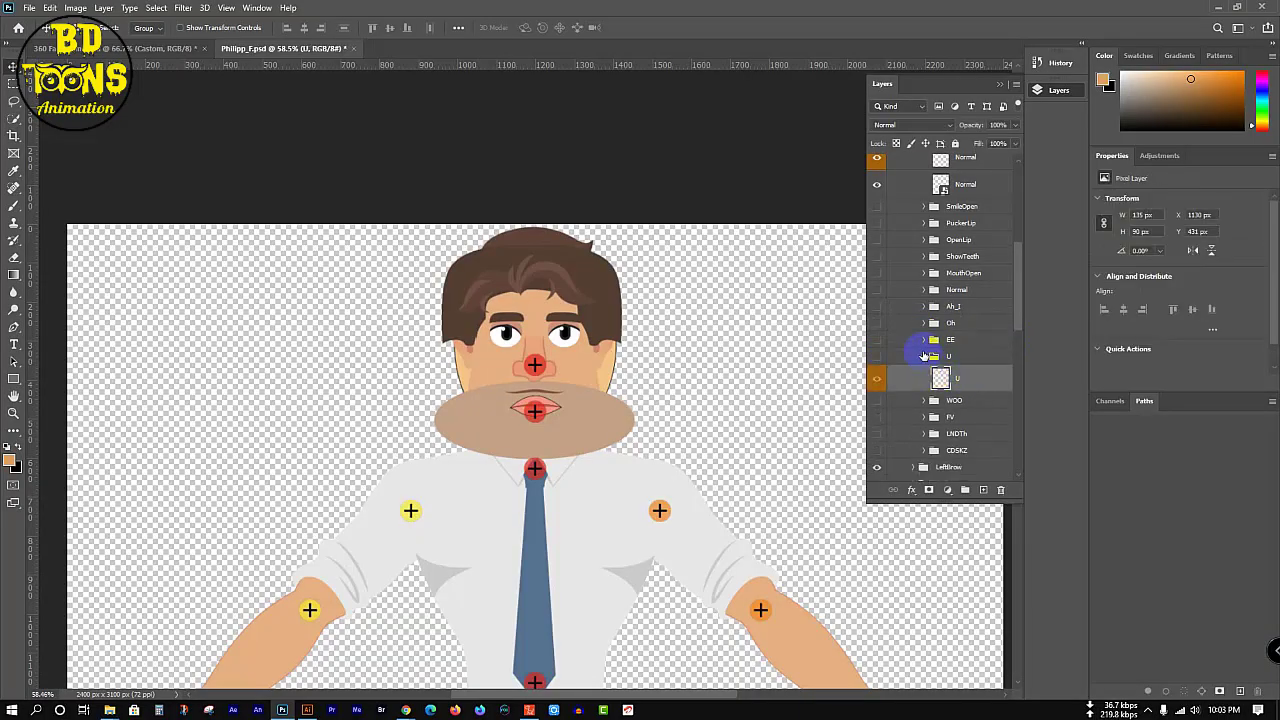
click(924, 357)
click(924, 373)
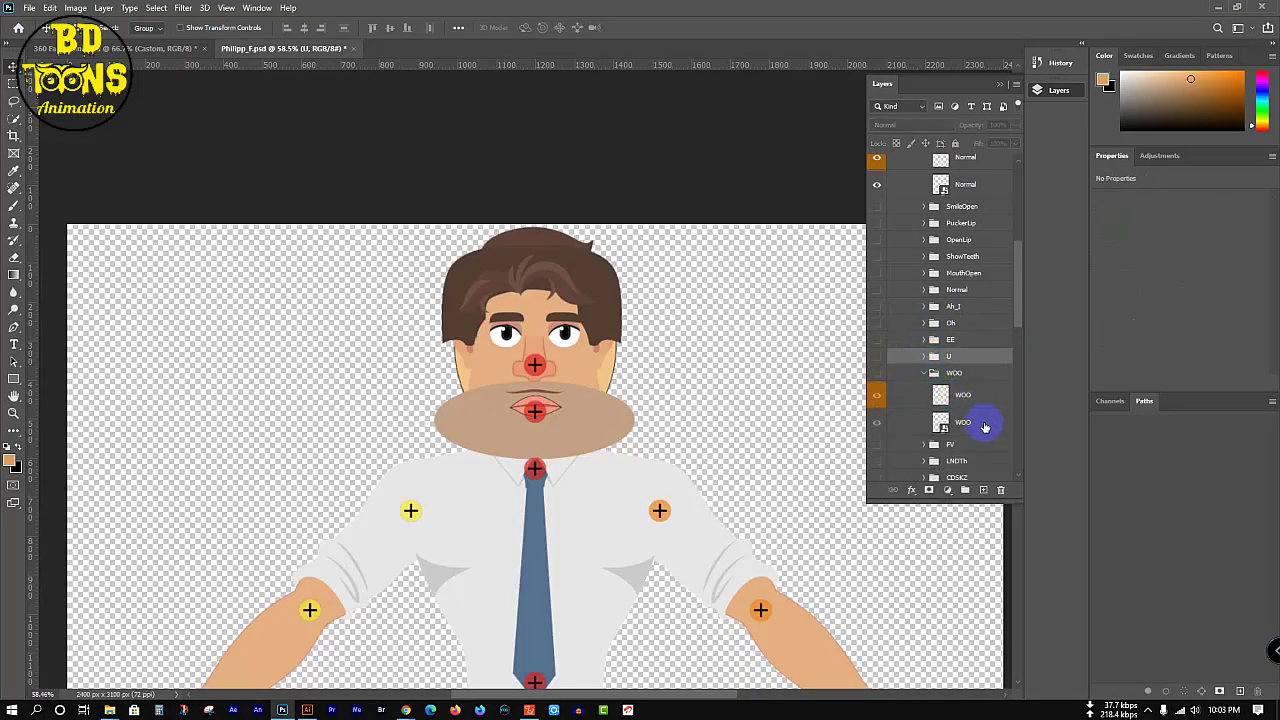
click(984, 427)
key(Delete)
click(924, 375)
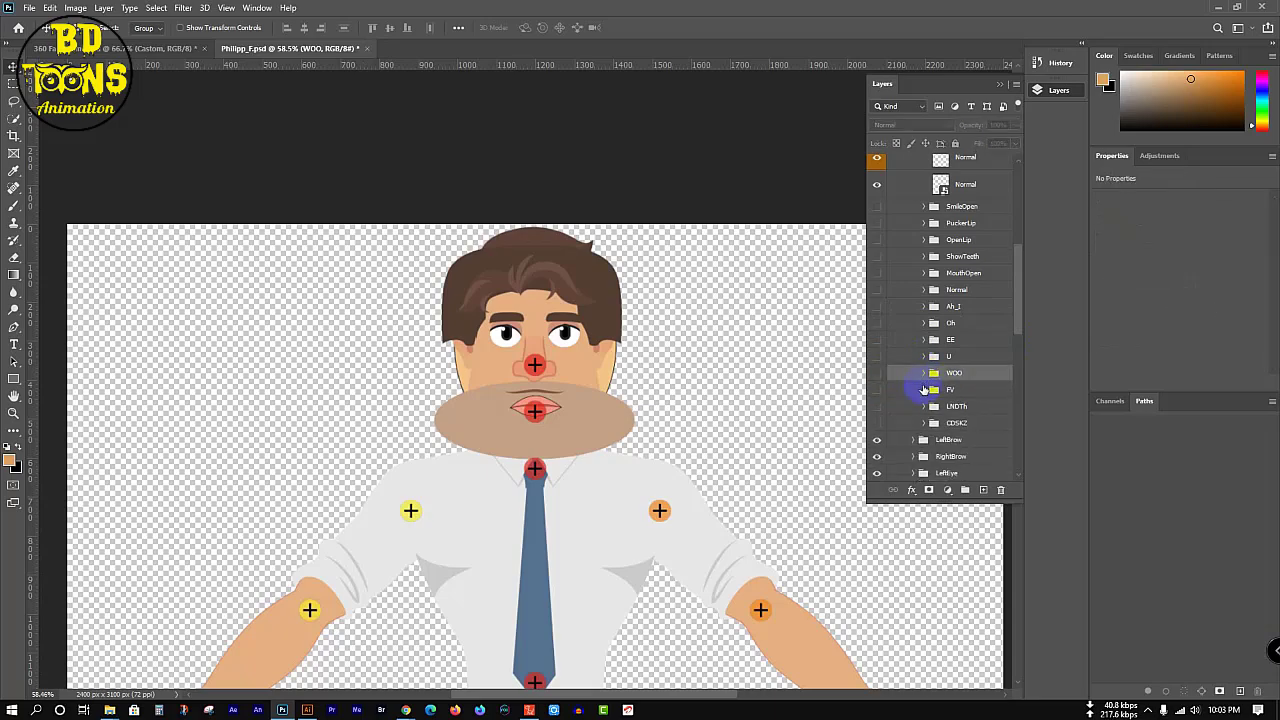
- Delete the original smart-object layers inside the FV and LNDTh mouth groups and collapse the groups
click(924, 389)
click(977, 430)
scroll(920, 357, down, 3)
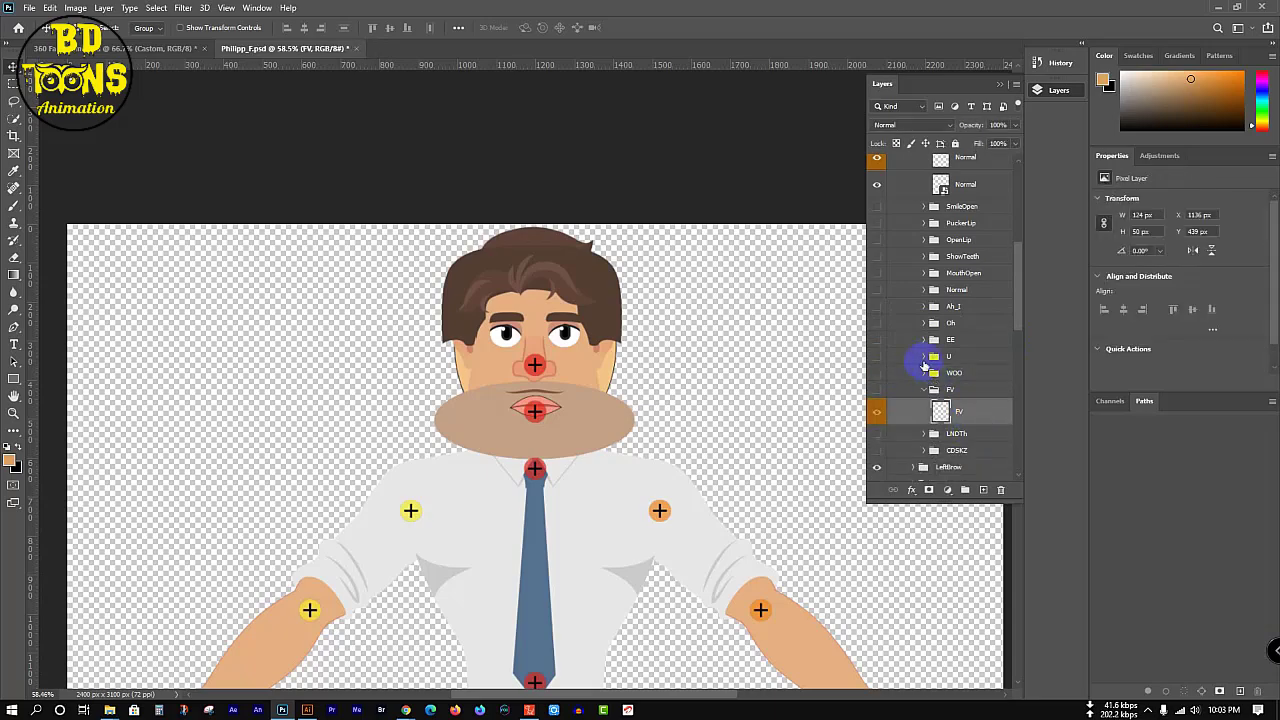
click(923, 306)
click(923, 323)
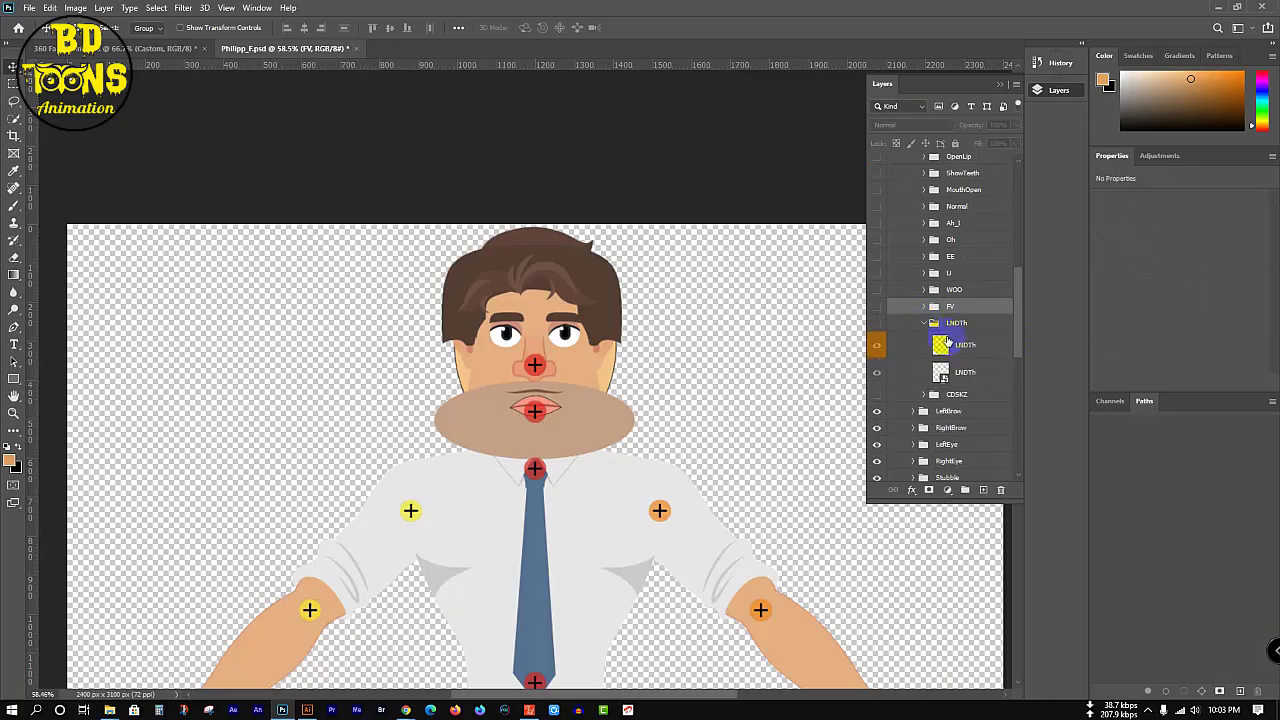
click(982, 376)
key(Delete)
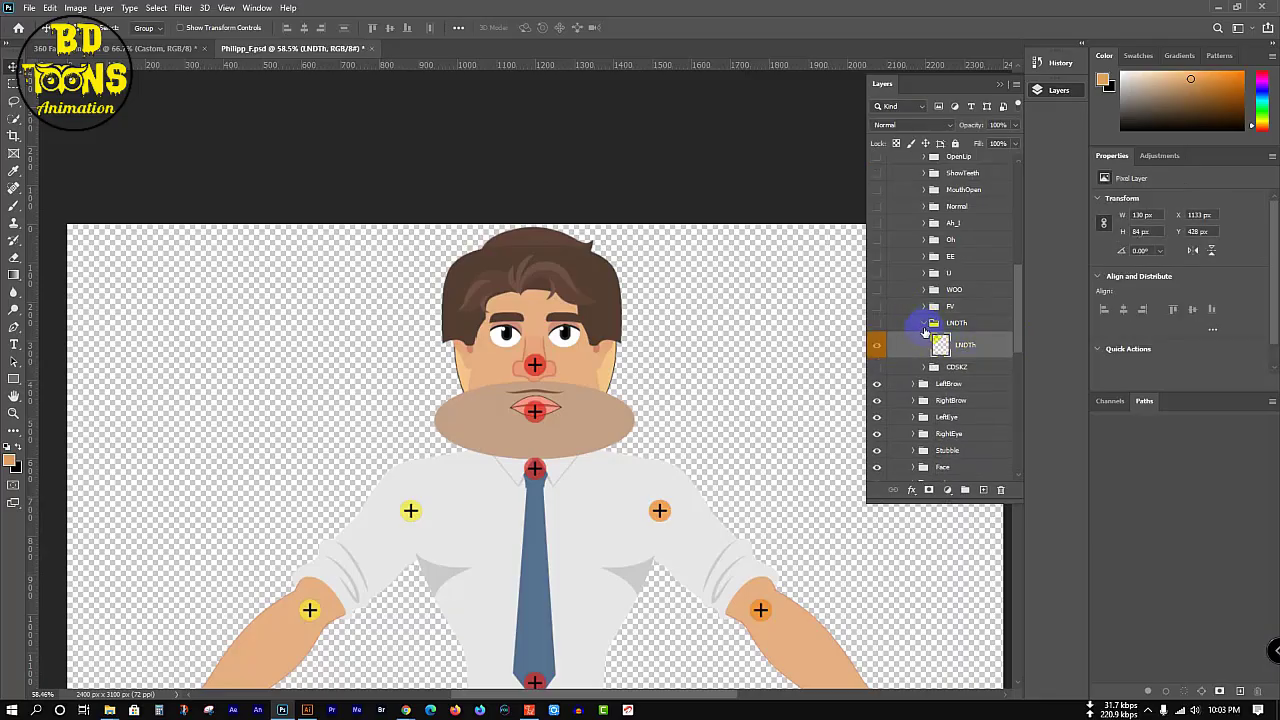
click(924, 323)
- Delete the original smart-object layer from the CDSKZ mouth group and collapse the group
click(923, 340)
click(971, 363)
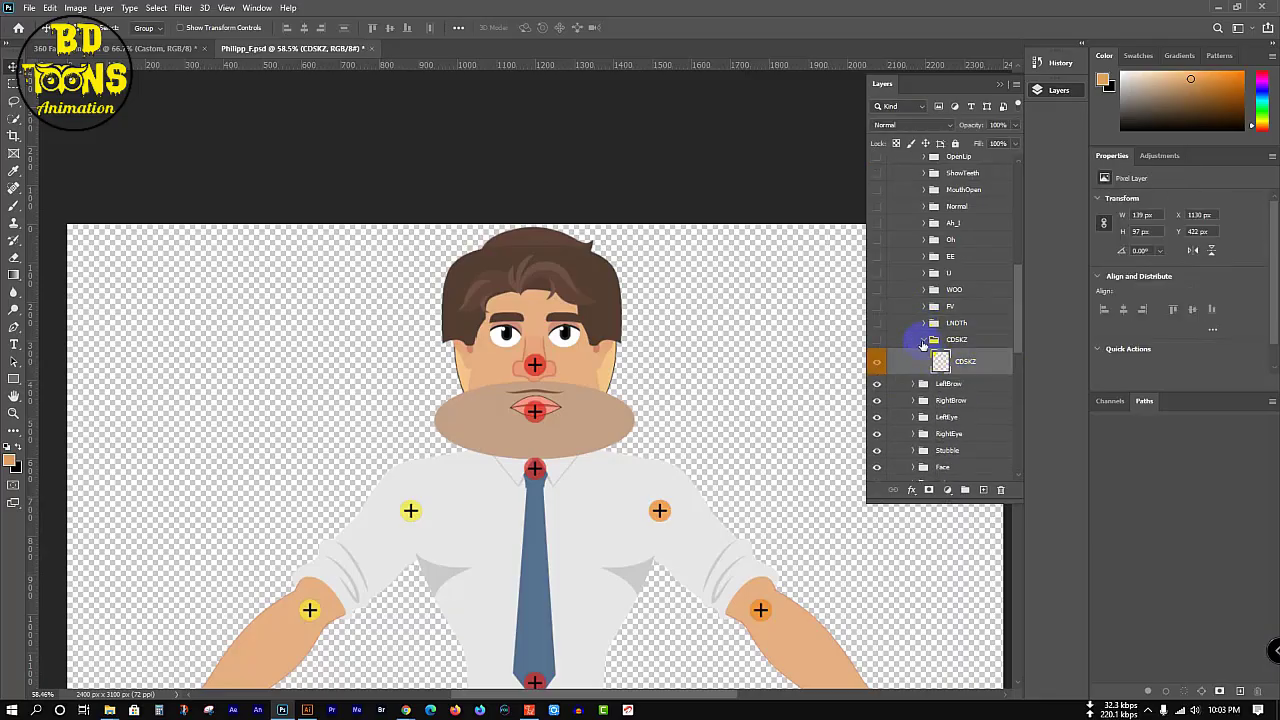
click(924, 341)
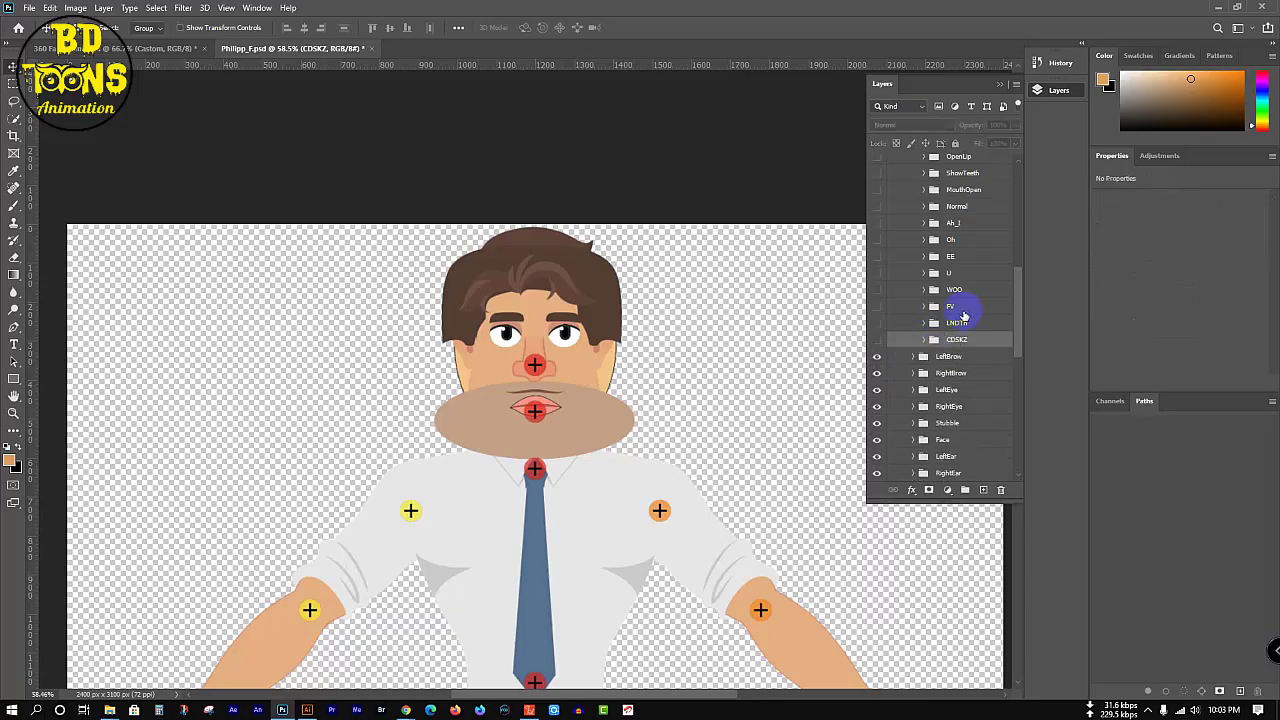
- Check the Normal copy layer in the second Normal mouth group by toggling the visibility of the layer and its group
scroll(964, 316, up, 1)
click(938, 241)
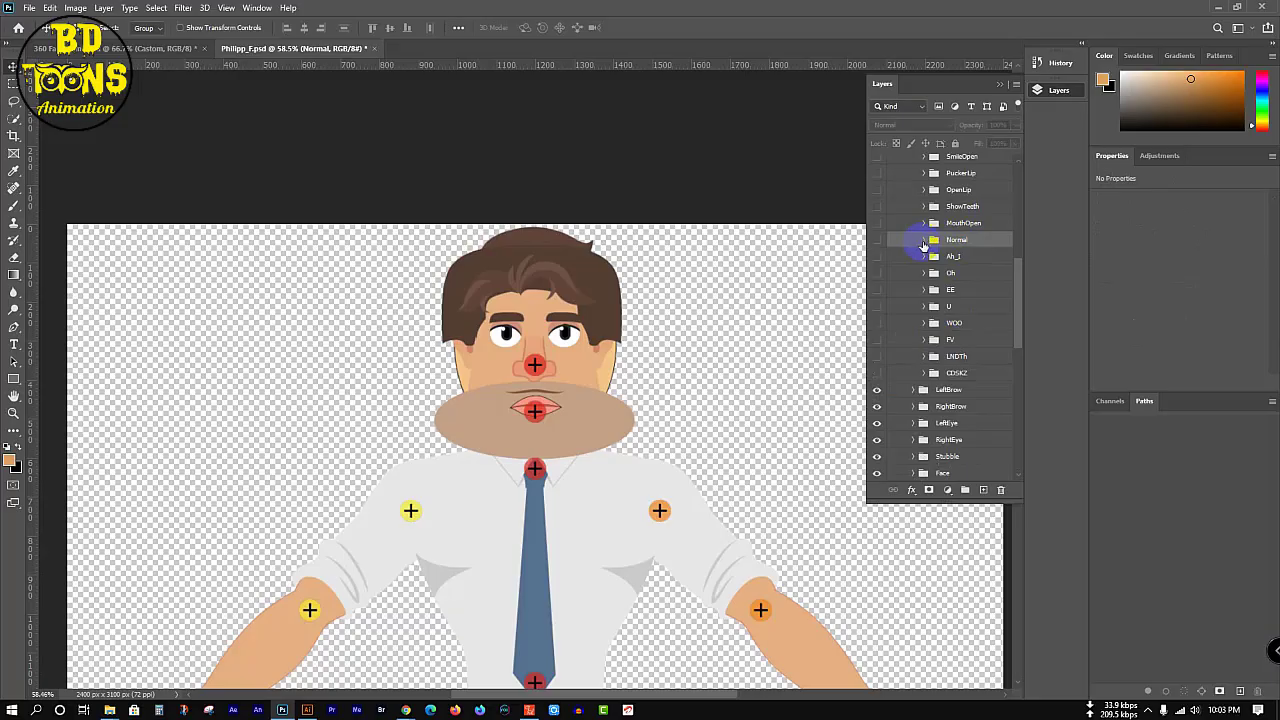
click(924, 241)
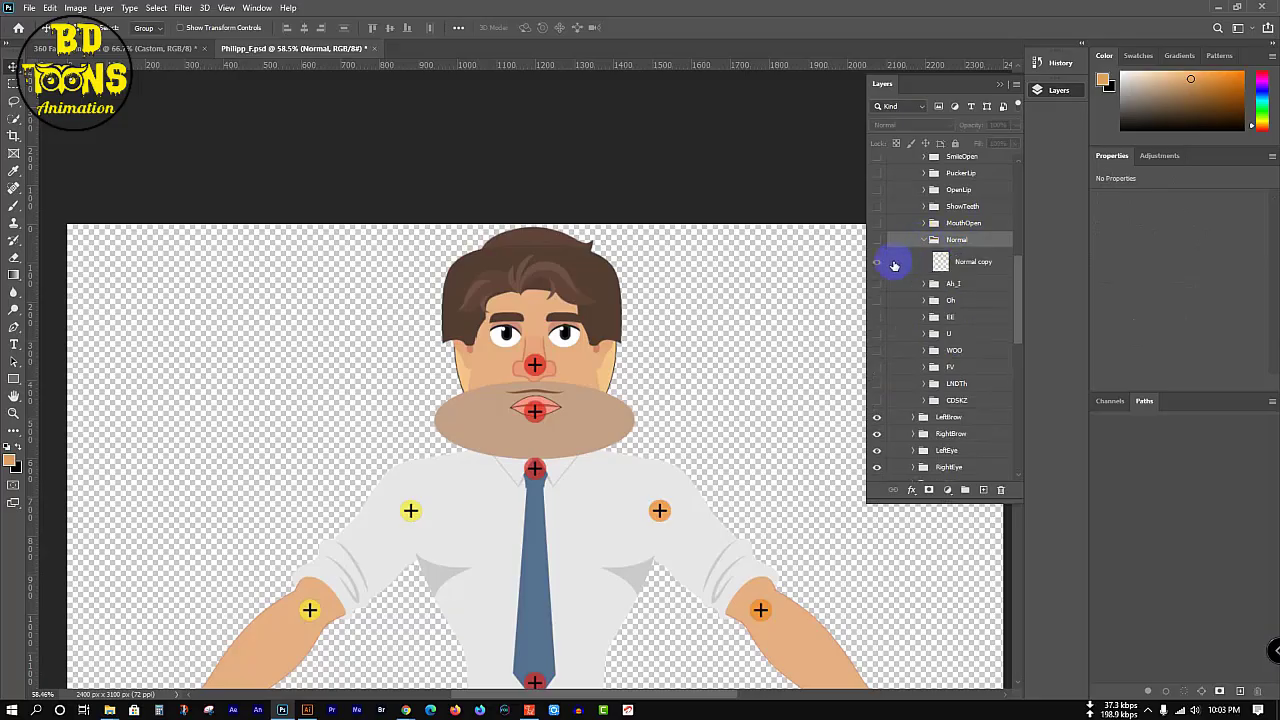
click(877, 264)
click(876, 242)
click(877, 262)
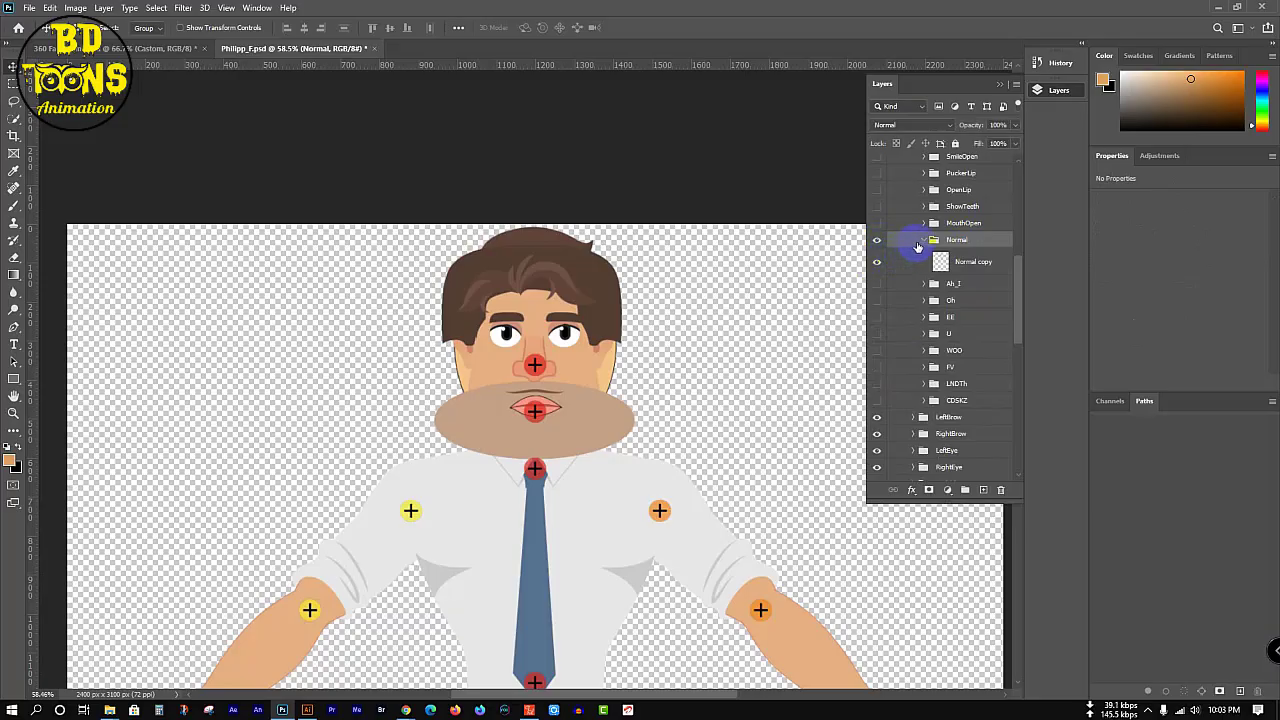
click(877, 242)
click(925, 242)
- Delete the original smart-object layer from the first Normal mouth group and collapse the whole Mouth group
scroll(943, 286, up, 3)
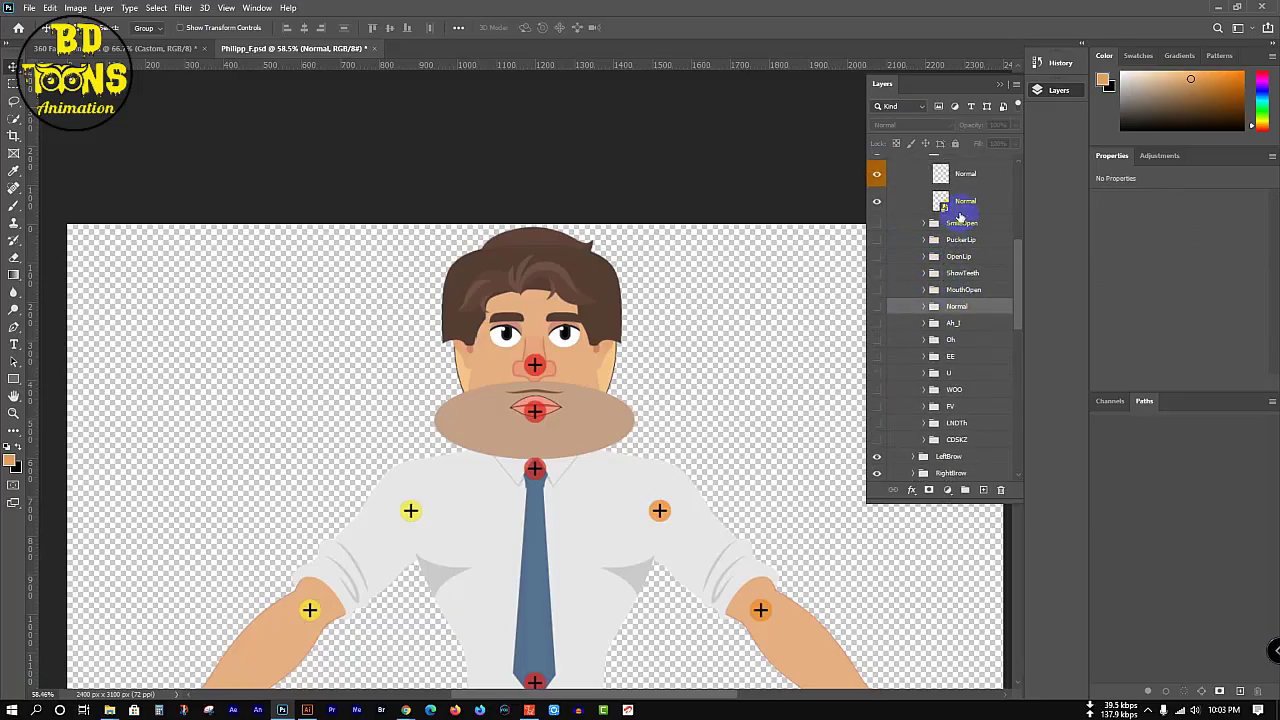
click(976, 242)
key(Delete)
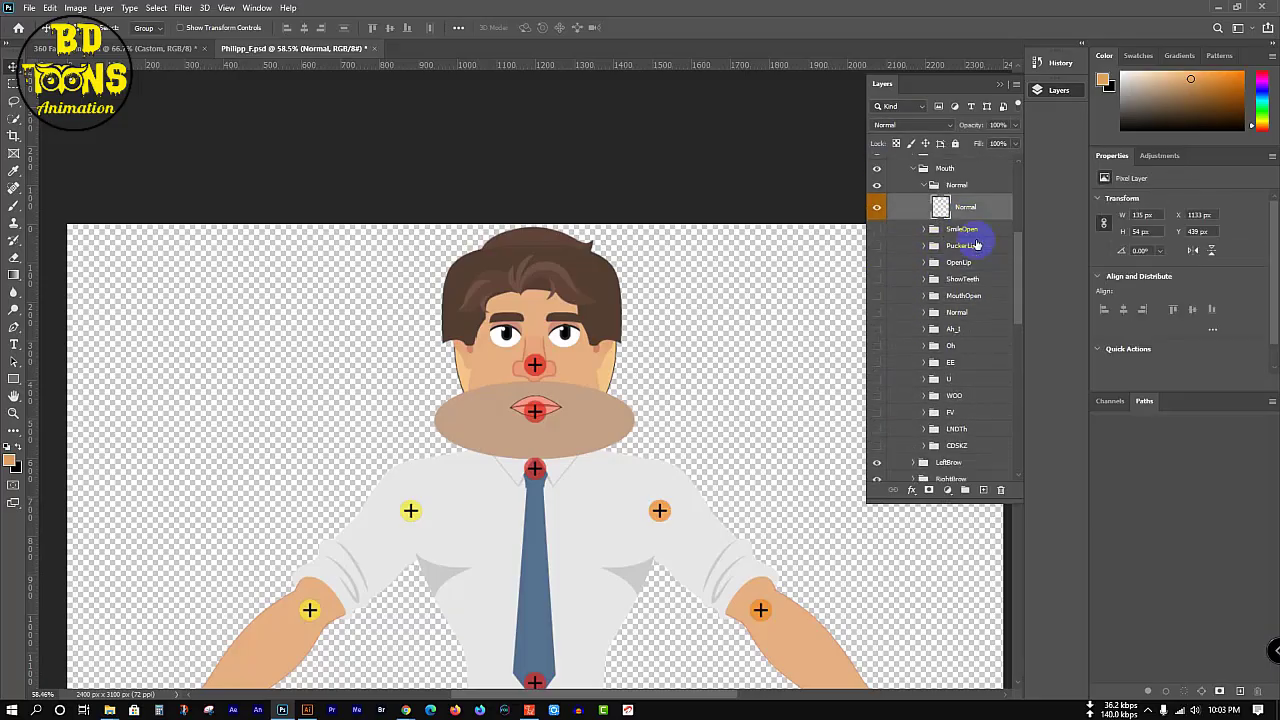
click(925, 186)
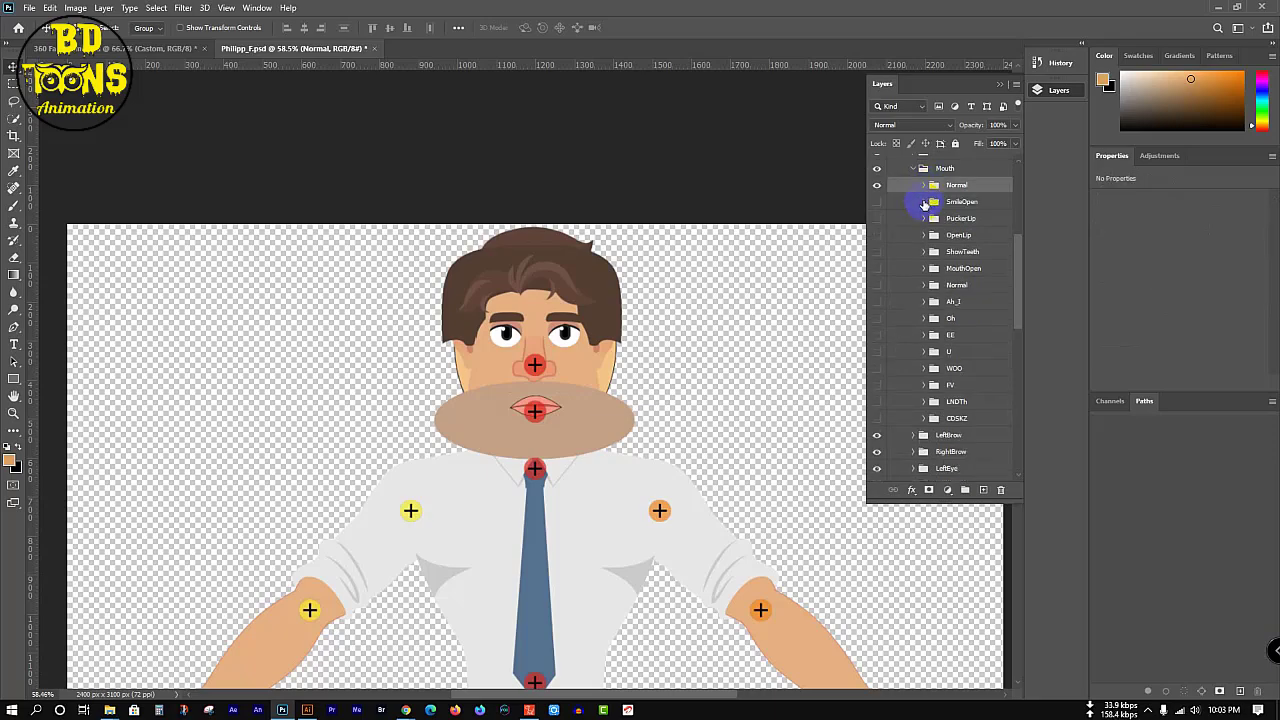
scroll(922, 198, up, 1)
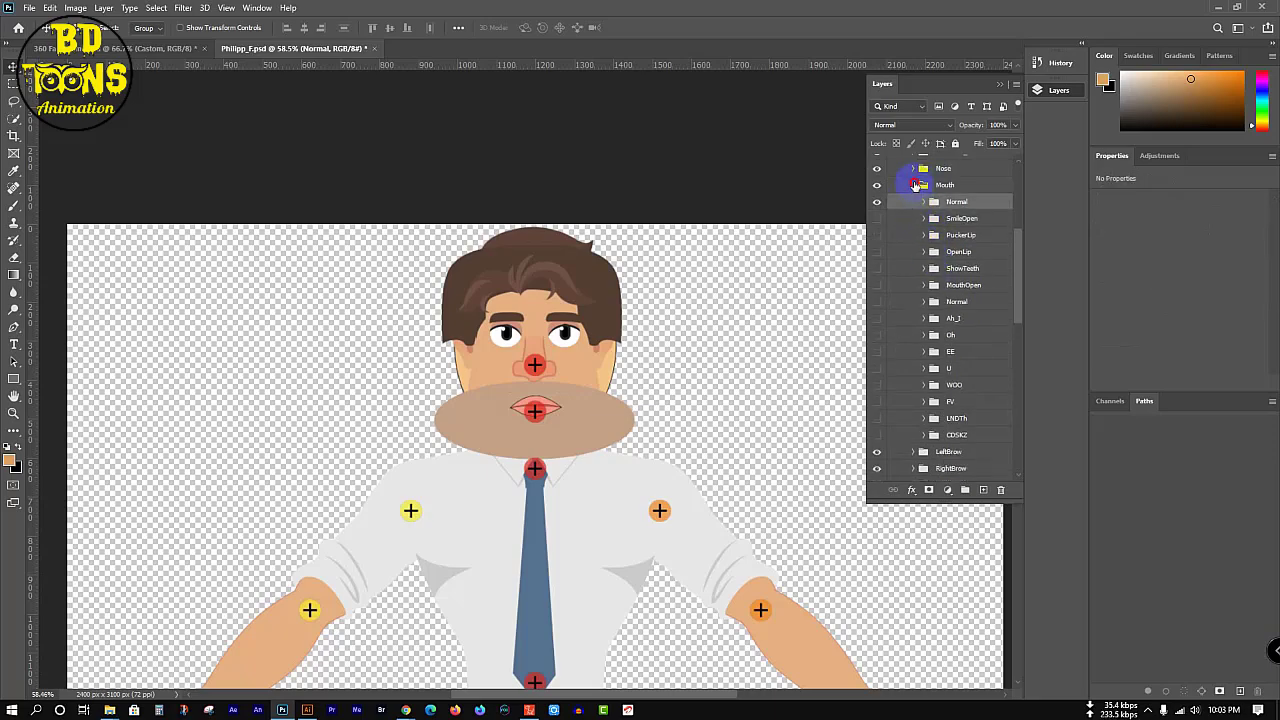
click(913, 185)
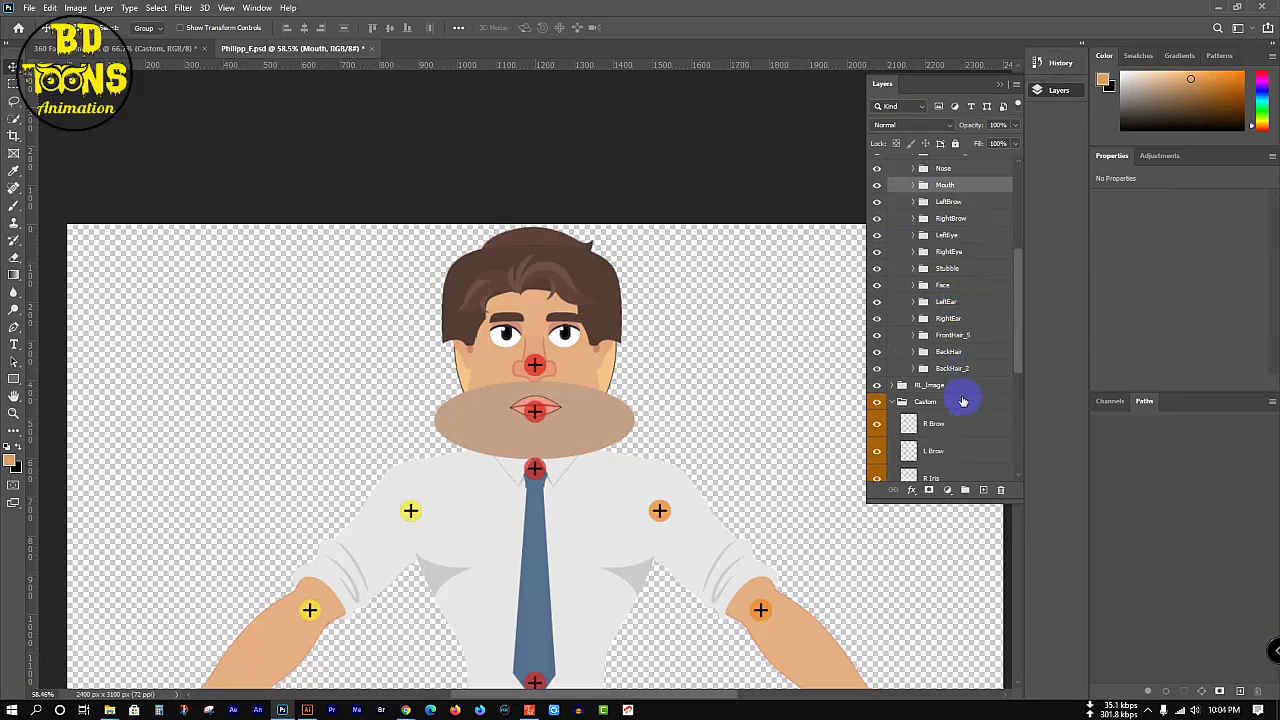
- Replace the original RightBrow layer in the RightBrow group's Normal subgroup with the R Brow layer from the Custom group
scroll(960, 400, up, 2)
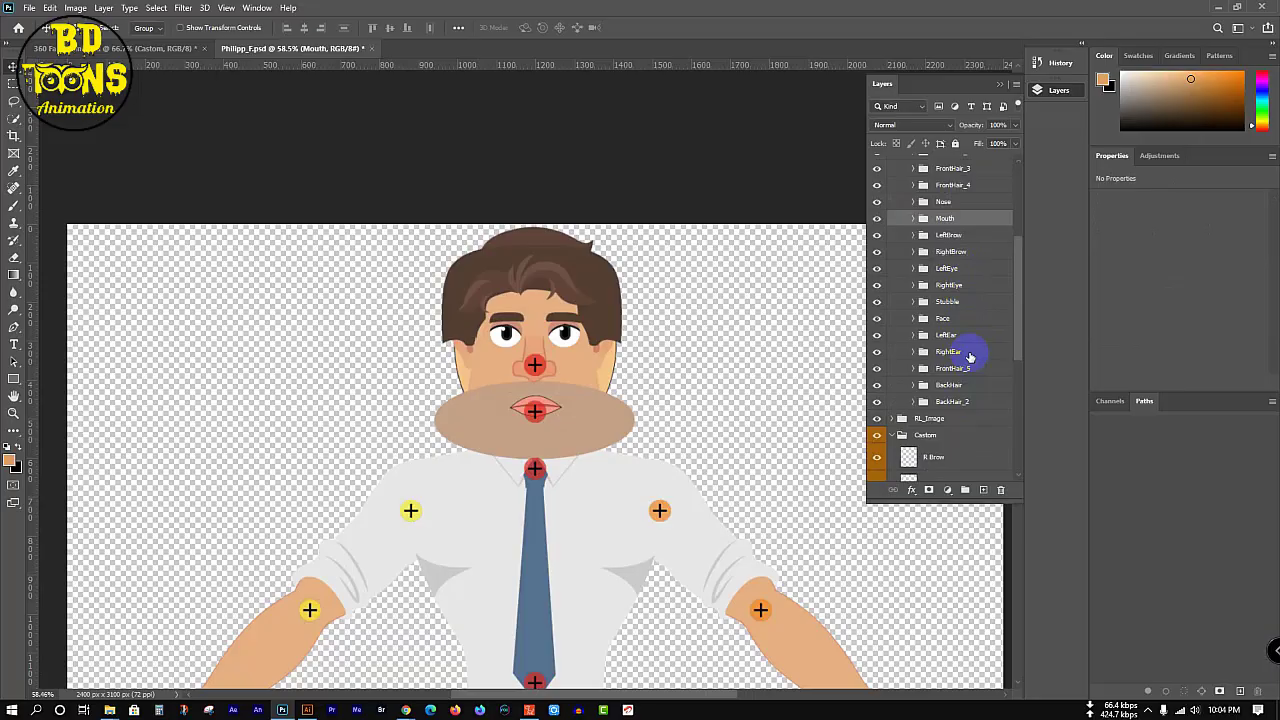
click(968, 253)
drag(968, 252, 928, 279)
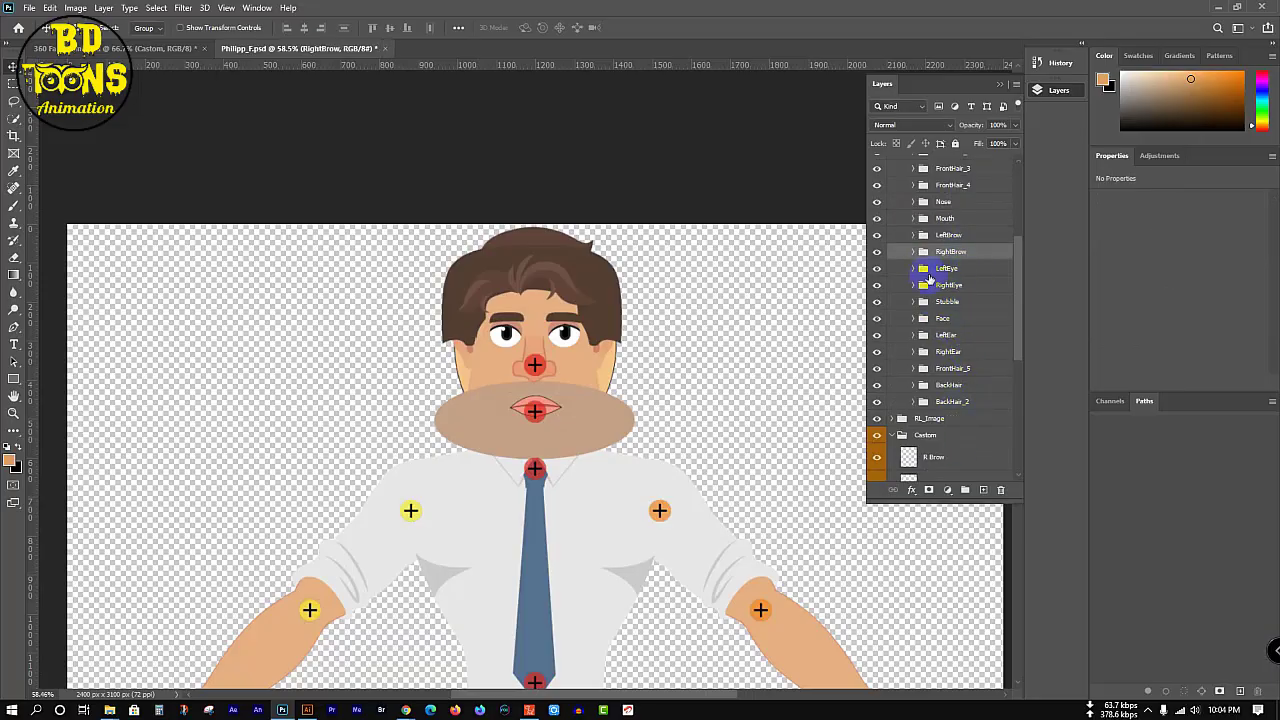
click(913, 253)
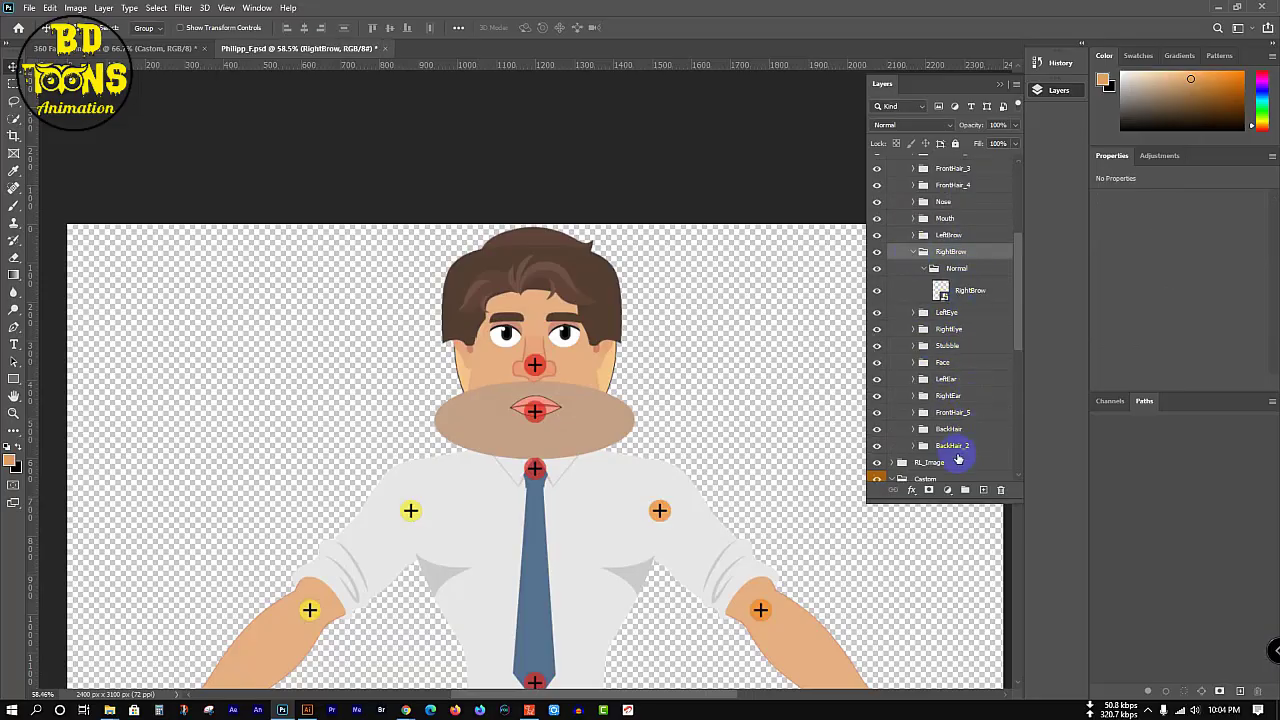
drag(953, 455, 992, 241)
click(987, 268)
key(Delete)
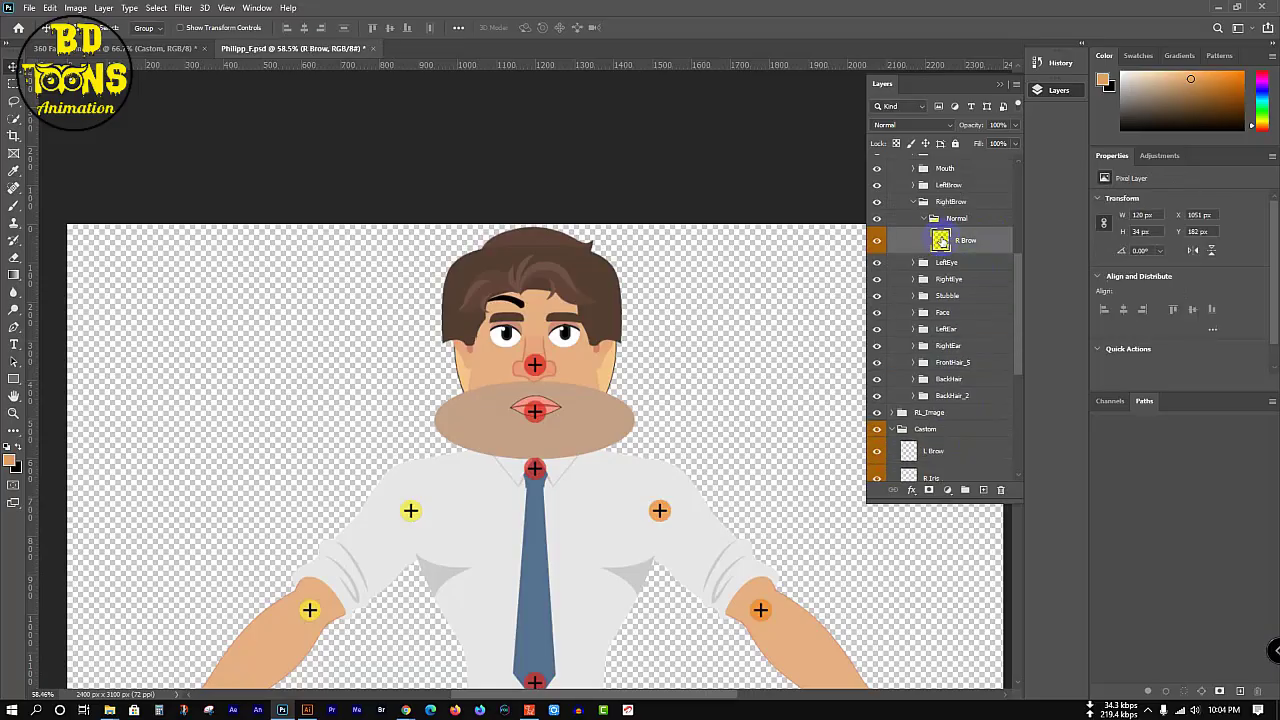
click(926, 218)
click(912, 202)
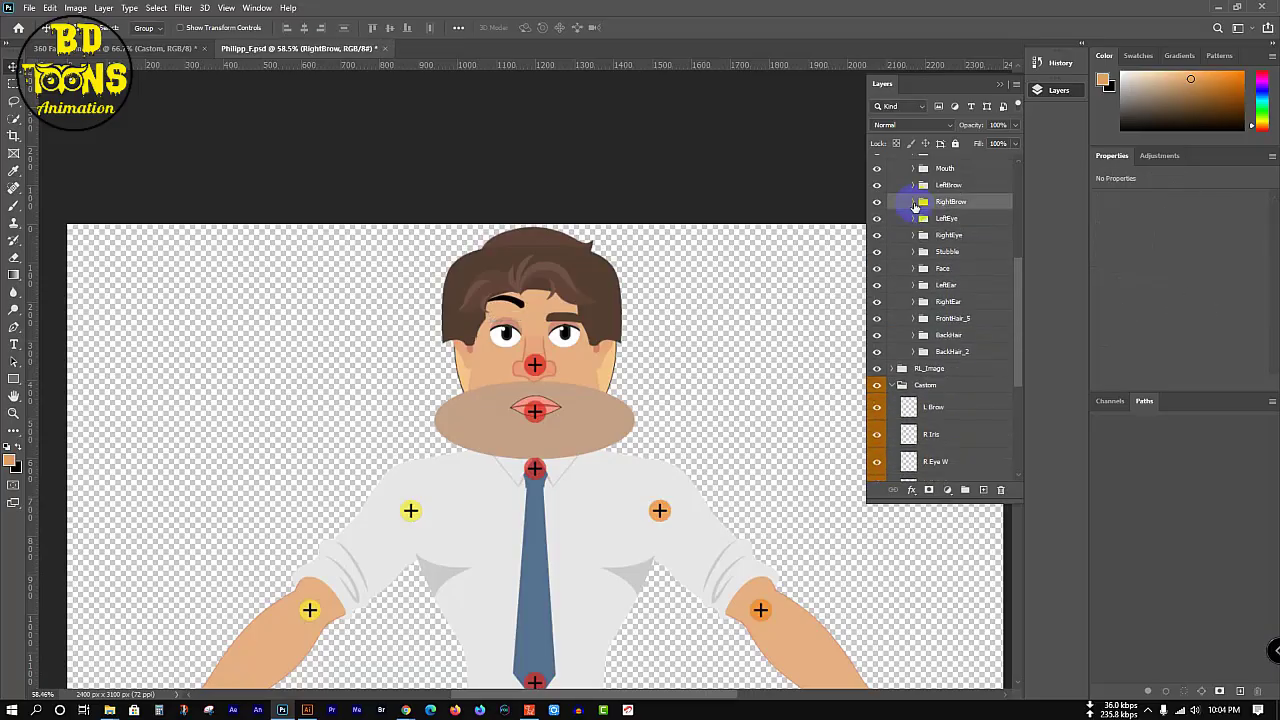
- Replace the original LeftBrow layer in the LeftBrow group's Normal subgroup with the L Brow layer from Custom, and collapse the group
click(912, 185)
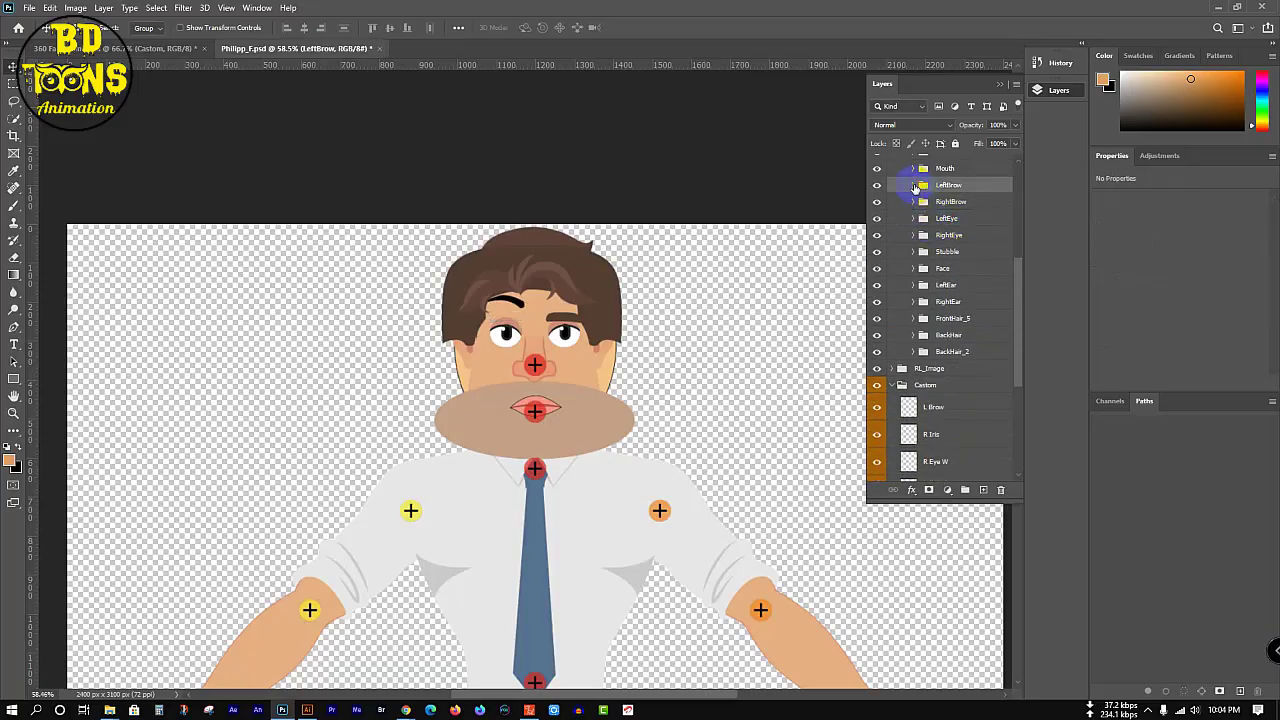
click(912, 186)
drag(955, 453, 977, 231)
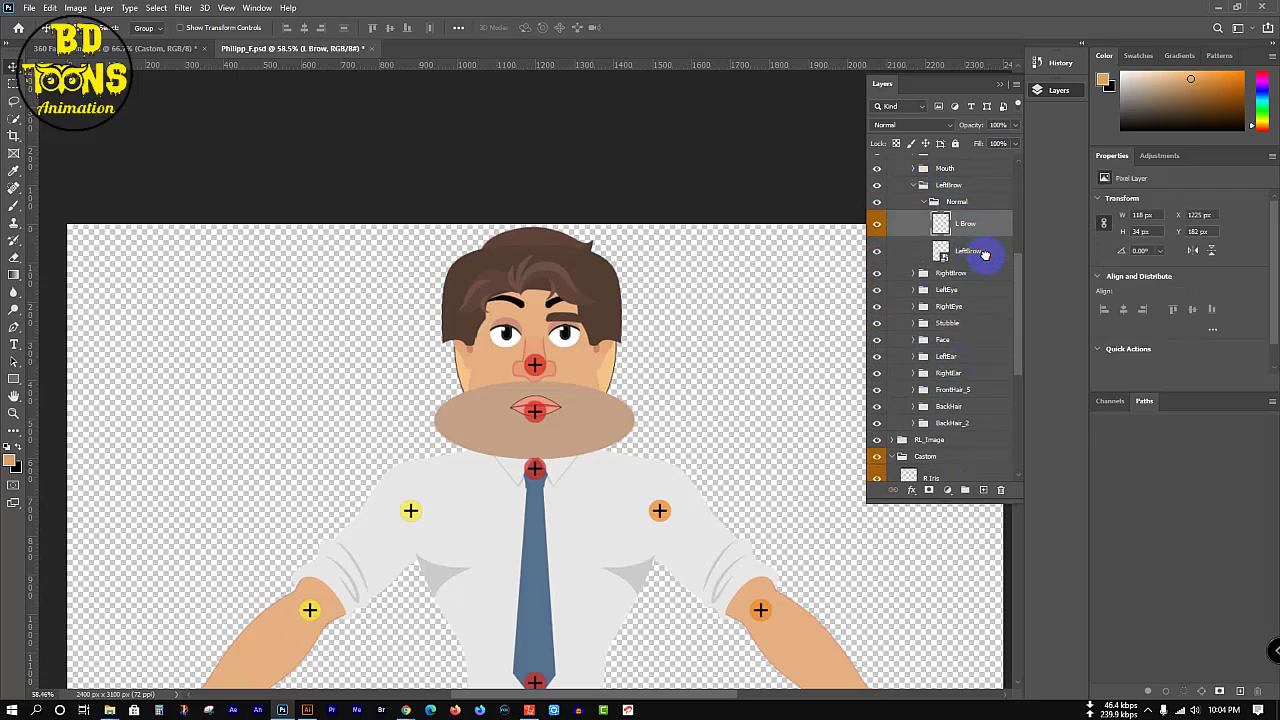
click(929, 203)
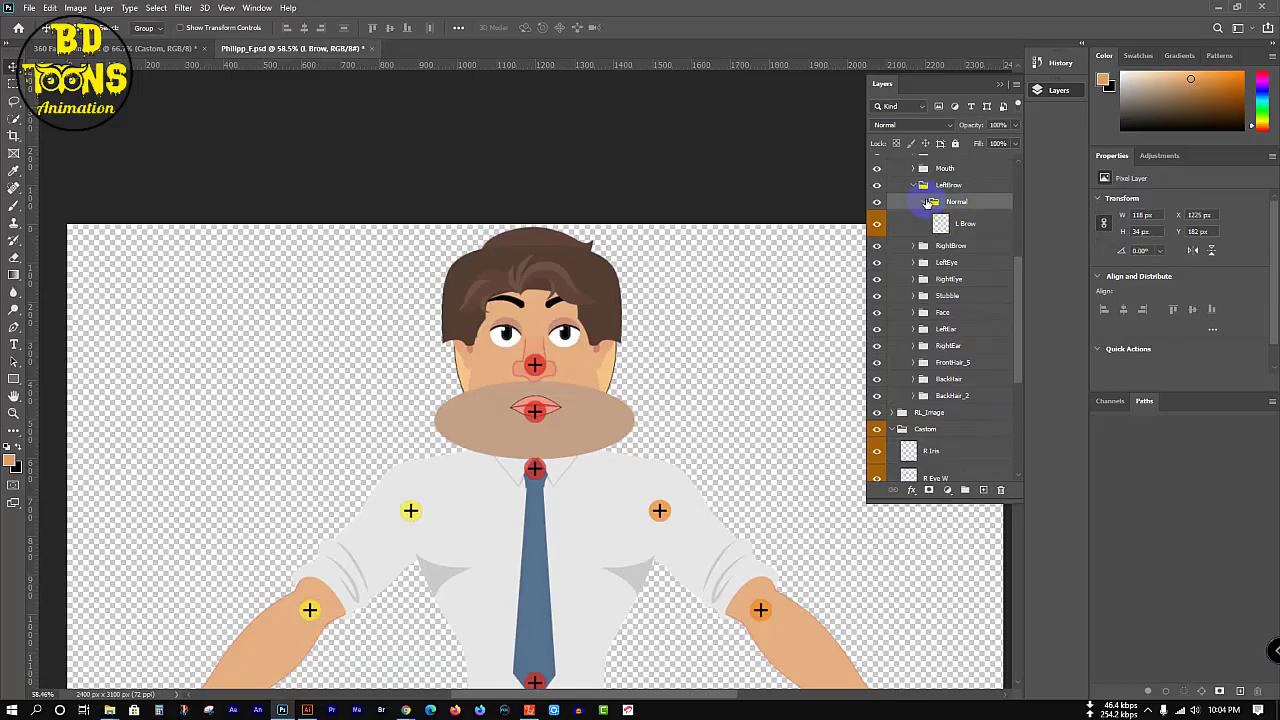
click(912, 187)
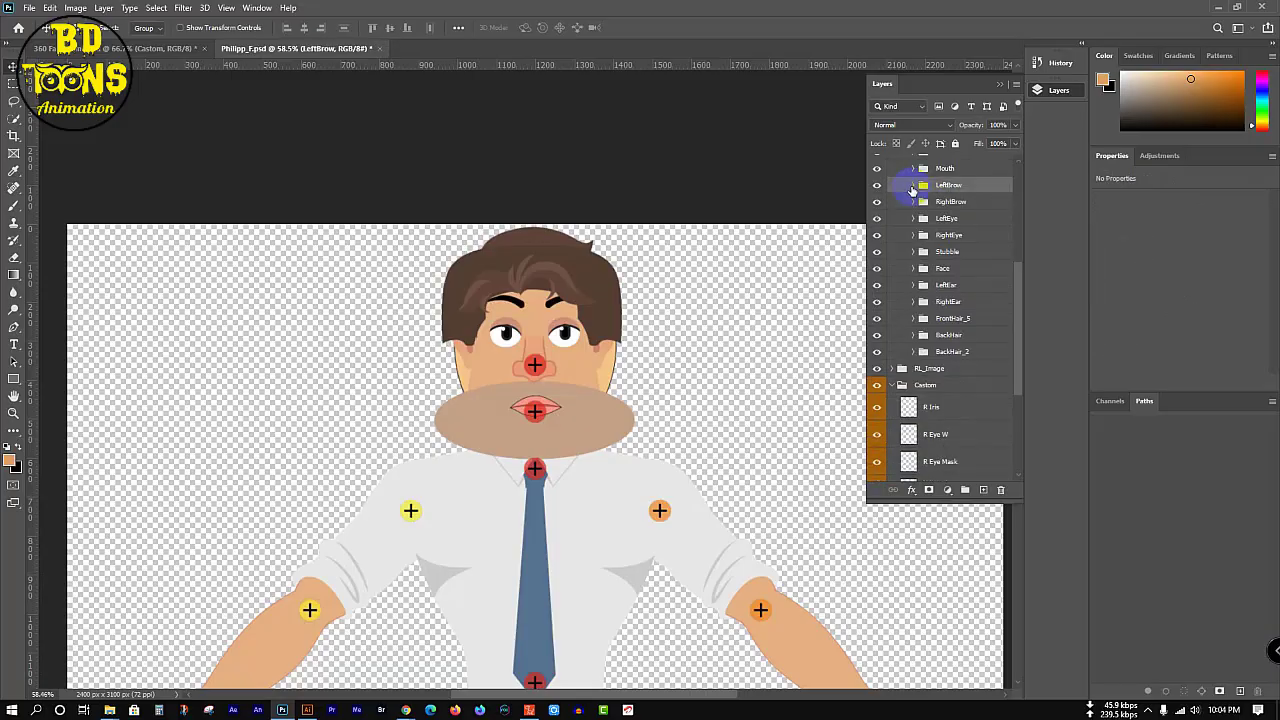
- Move the Nose layer from the Custom group into the Normal subgroup of the Center head's Nose group
click(965, 219)
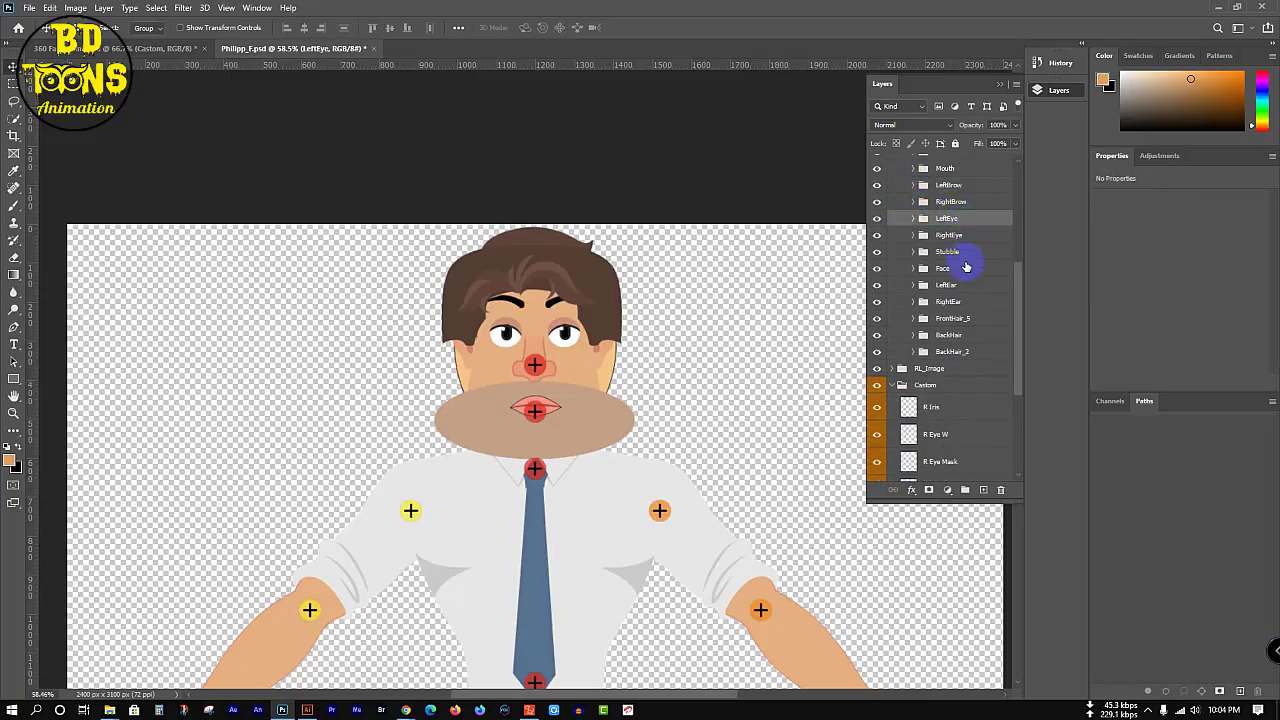
scroll(950, 395, down, 3)
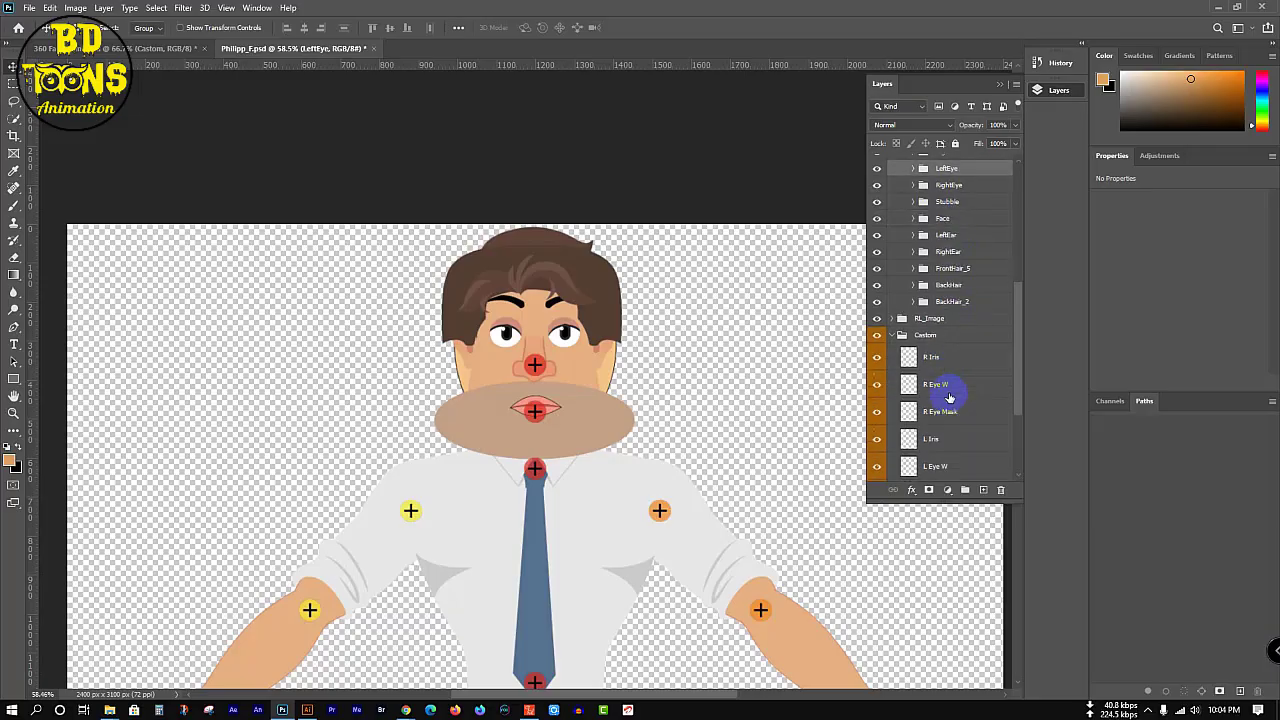
scroll(950, 398, down, 2)
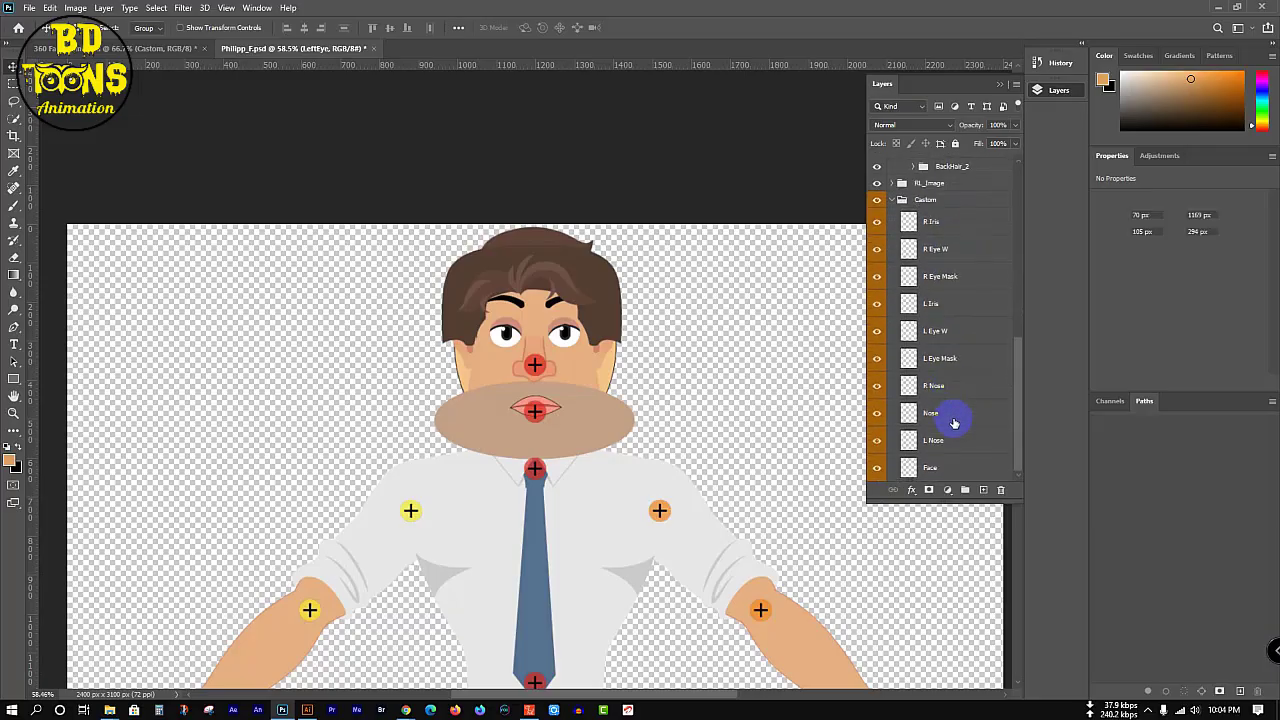
click(957, 421)
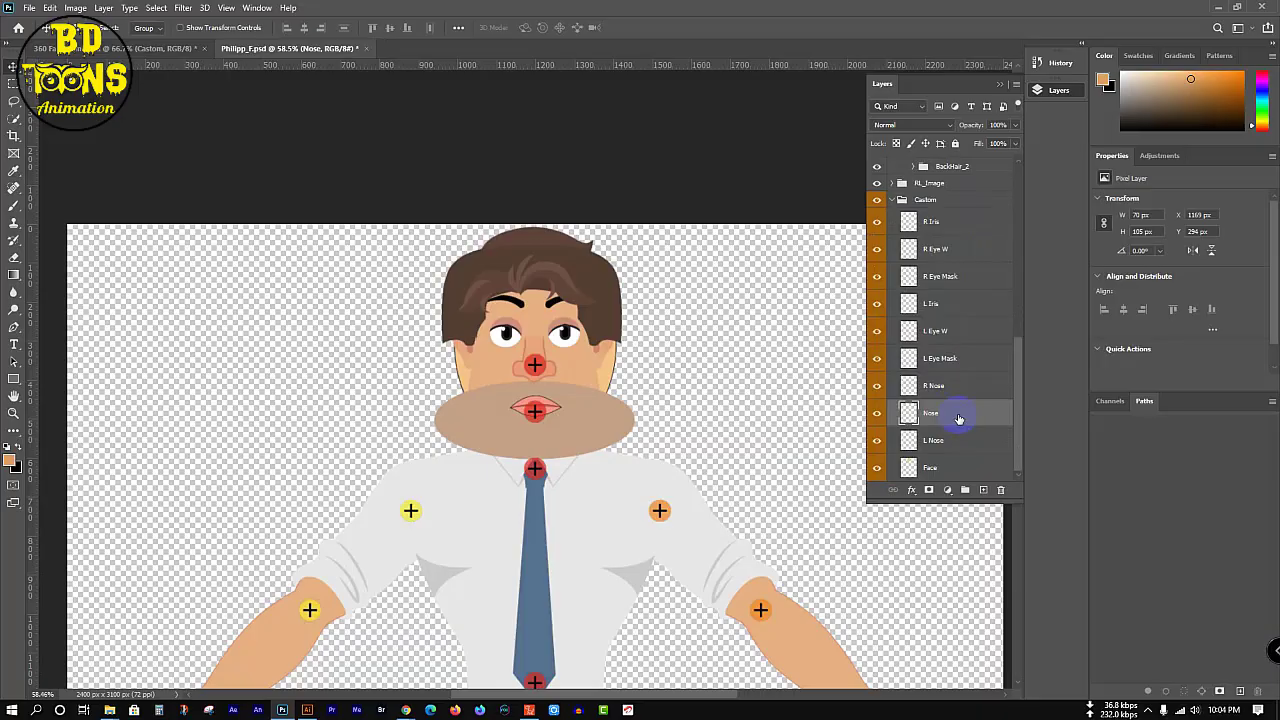
drag(959, 418, 960, 291)
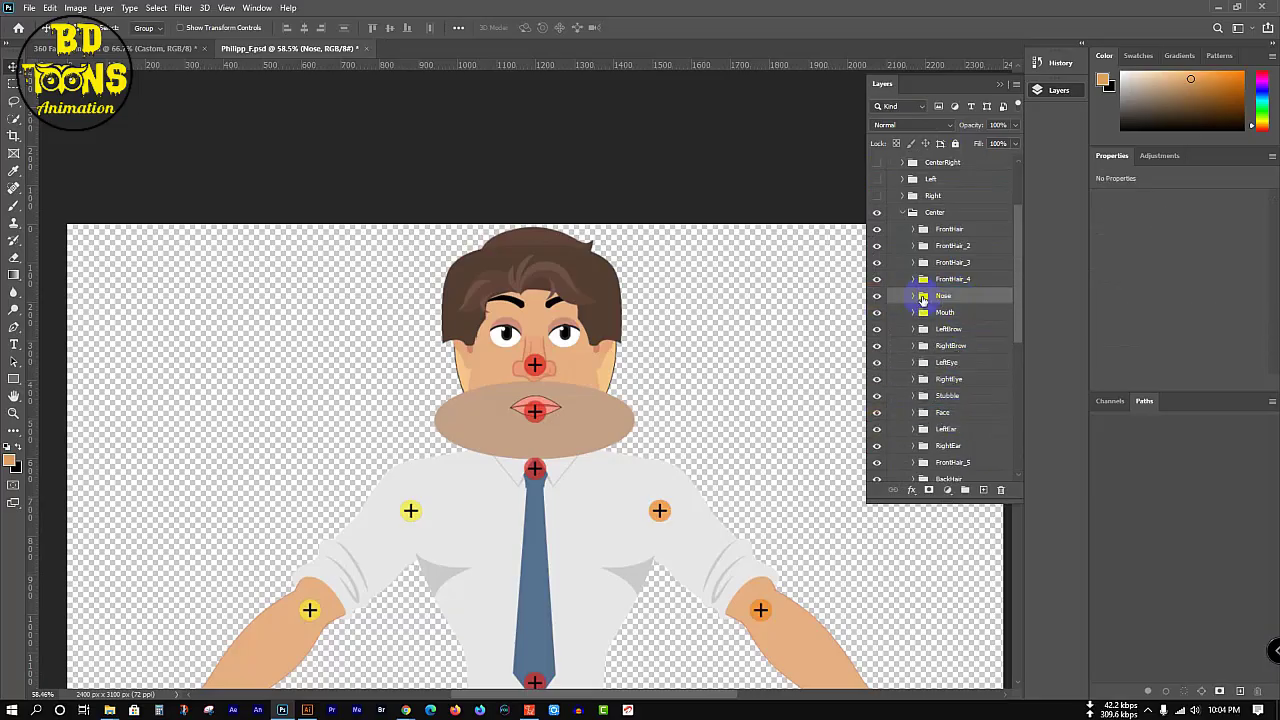
click(912, 295)
click(976, 320)
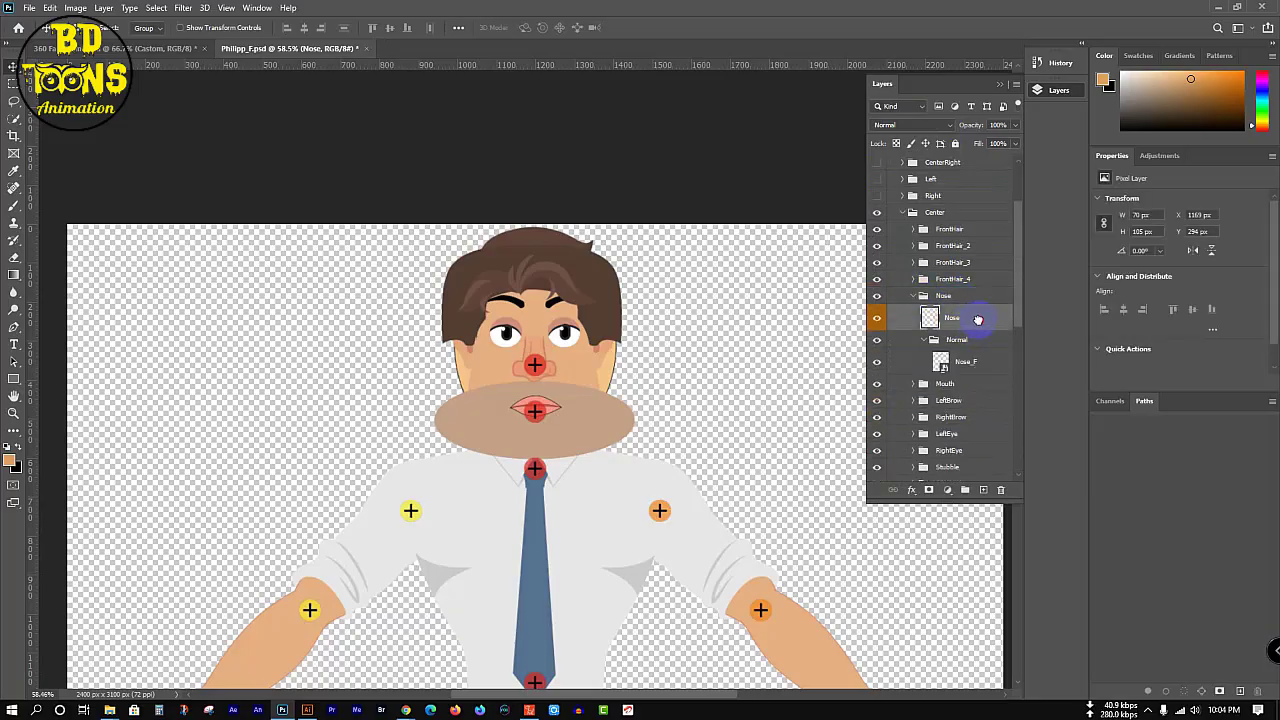
drag(982, 353, 980, 358)
- Delete the original Nose_F smart-object layer from the Center head's Nose group and collapse the group
click(980, 361)
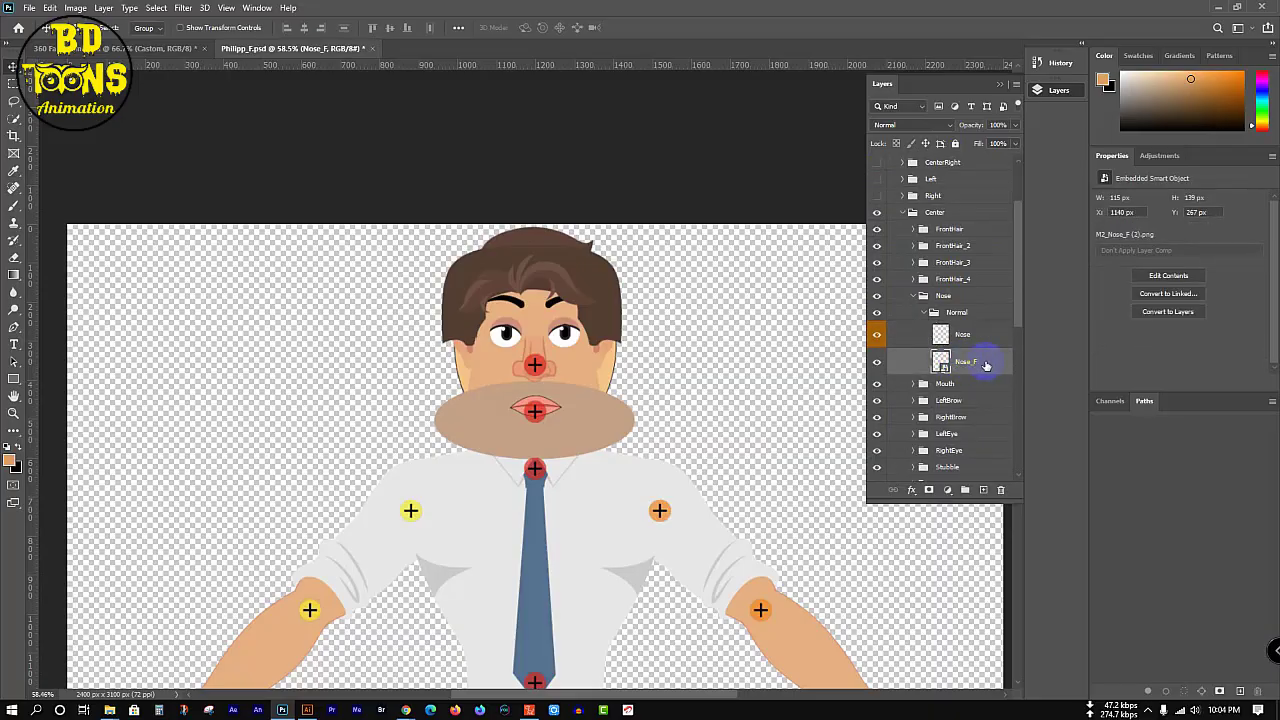
key(Delete)
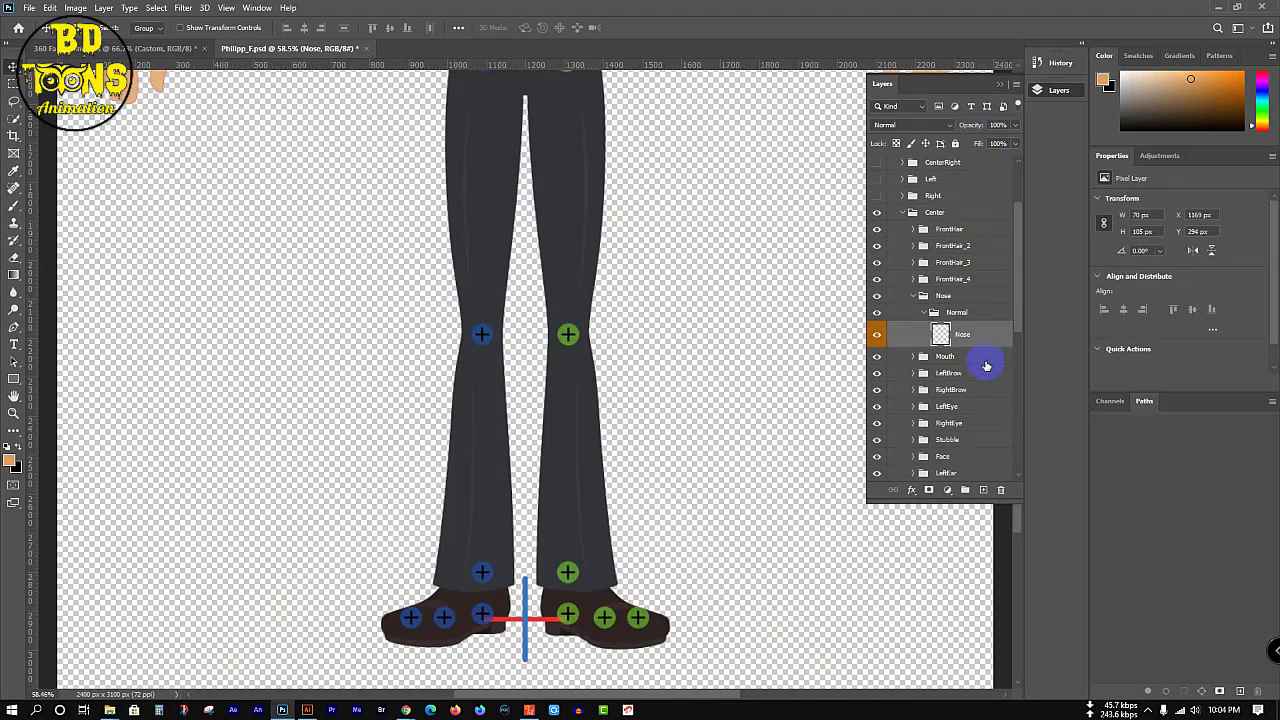
scroll(978, 350, up, 3)
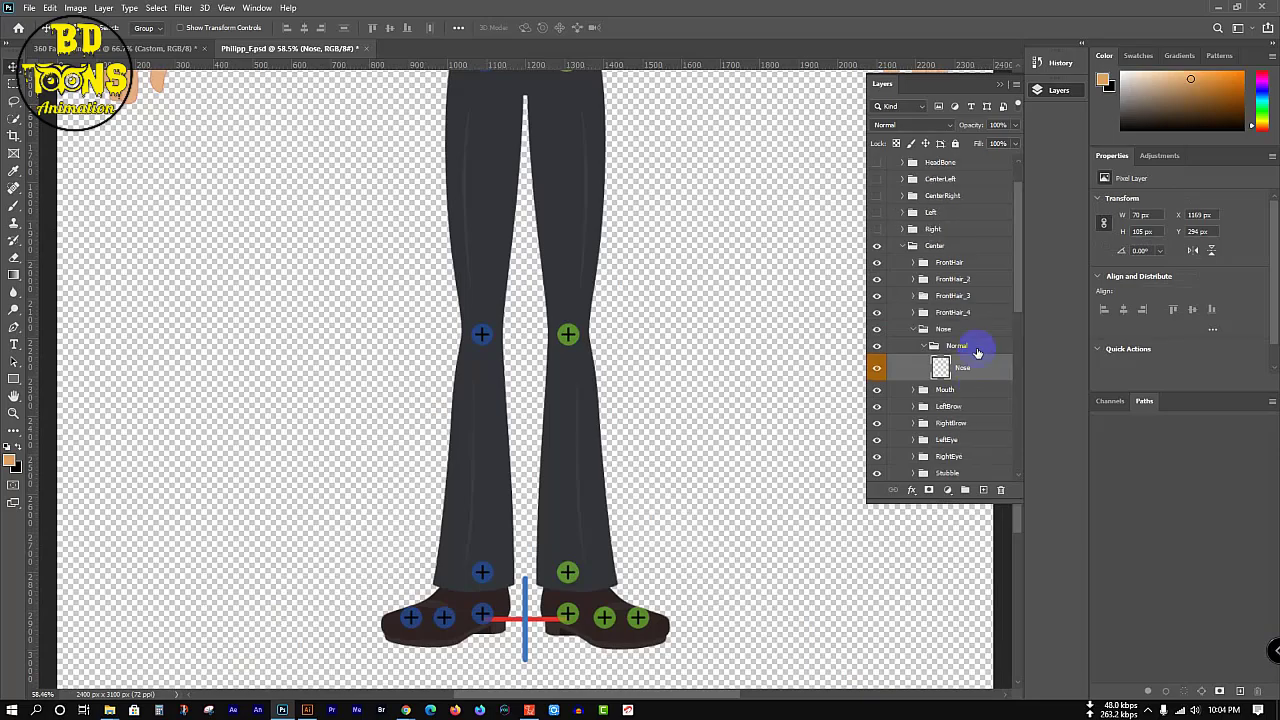
scroll(630, 306, up, 5)
scroll(624, 310, up, 1)
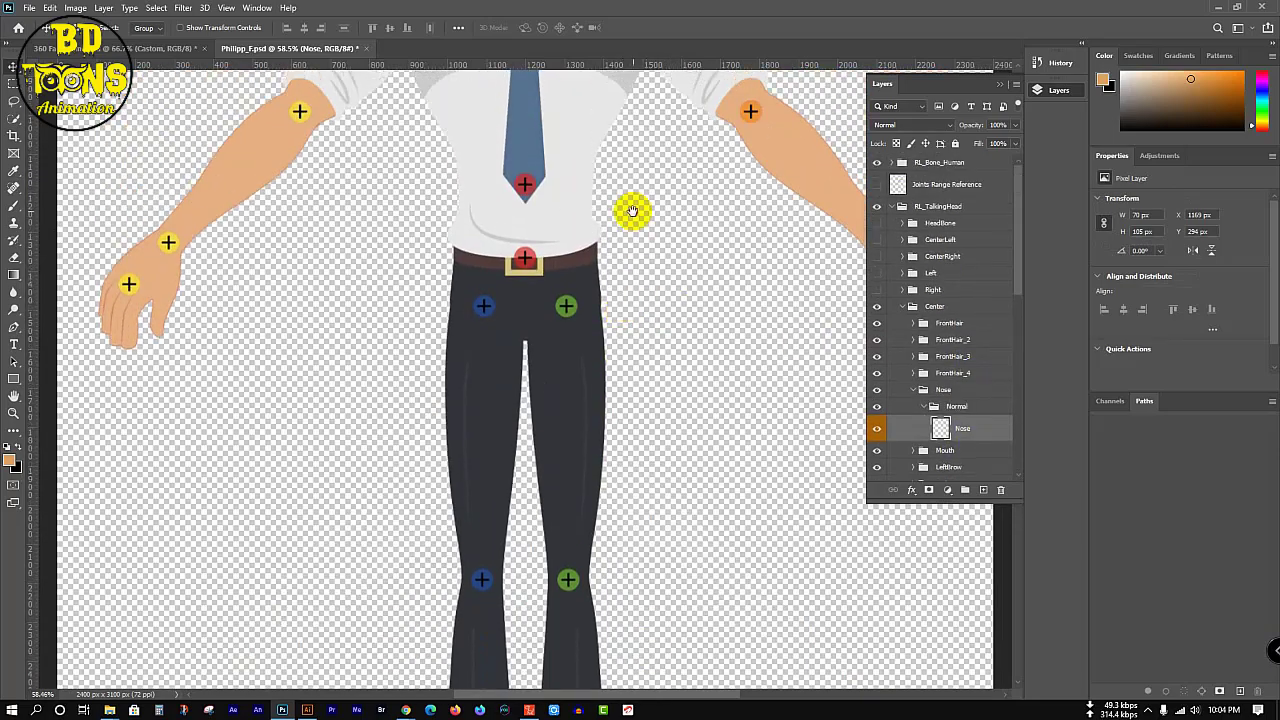
drag(632, 209, 669, 646)
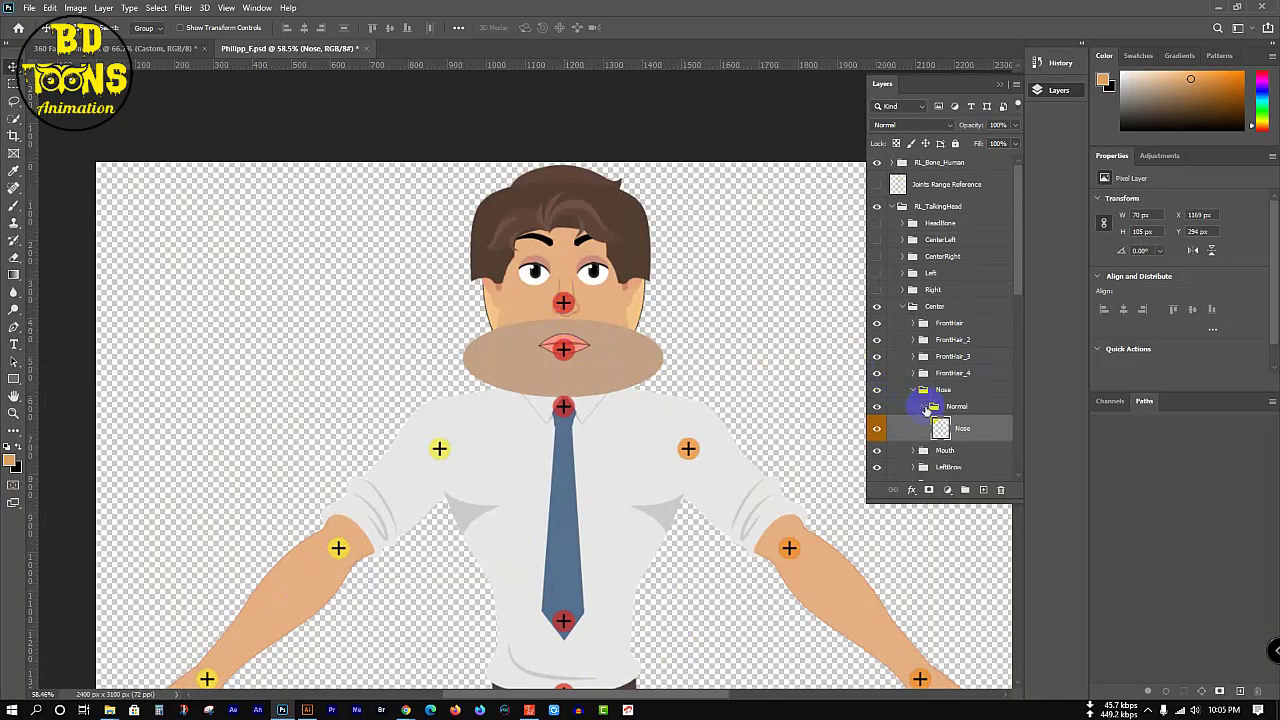
click(913, 390)
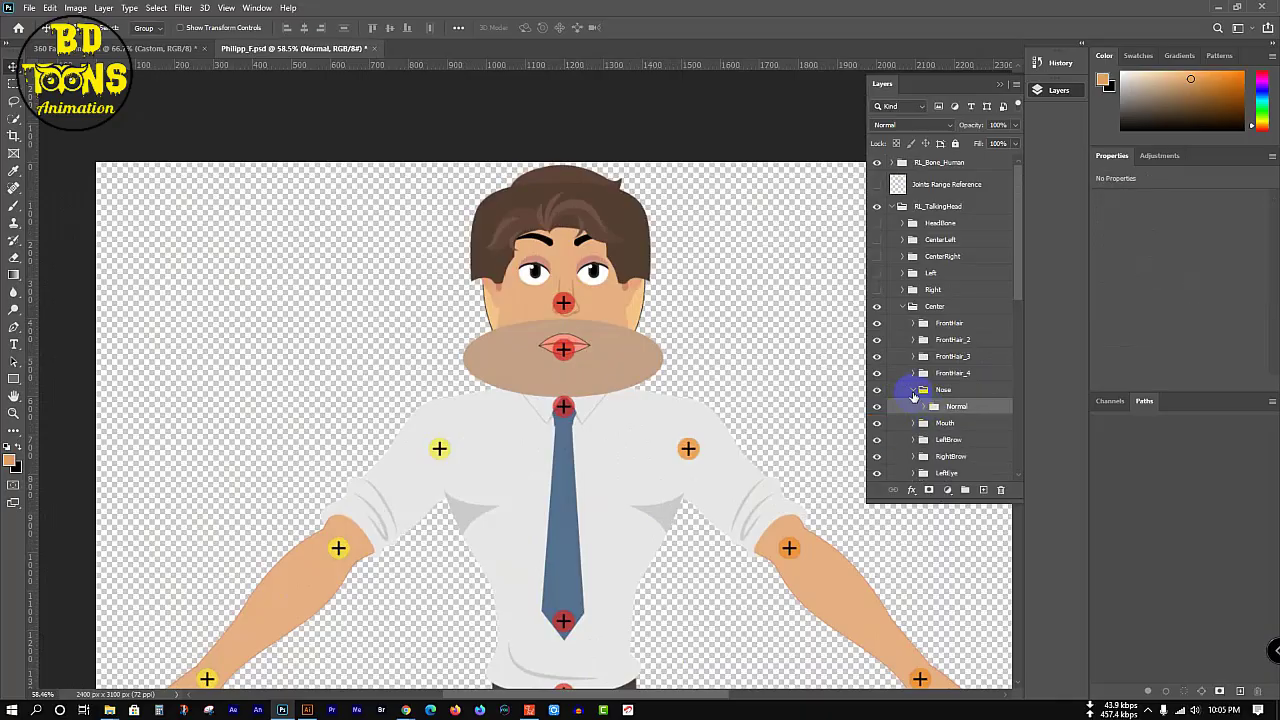
click(914, 396)
- Locate the R Nose and L Nose layers in the Custom group and collapse the Center group
scroll(930, 400, down, 5)
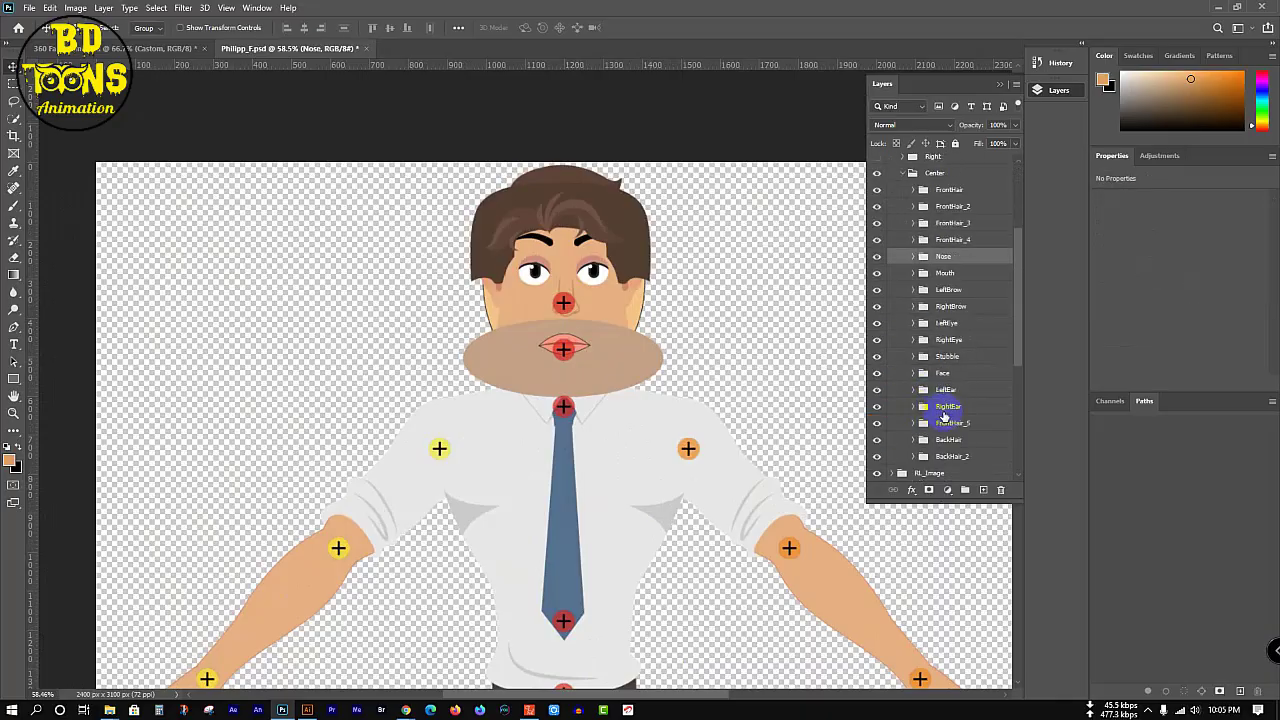
scroll(955, 403, down, 3)
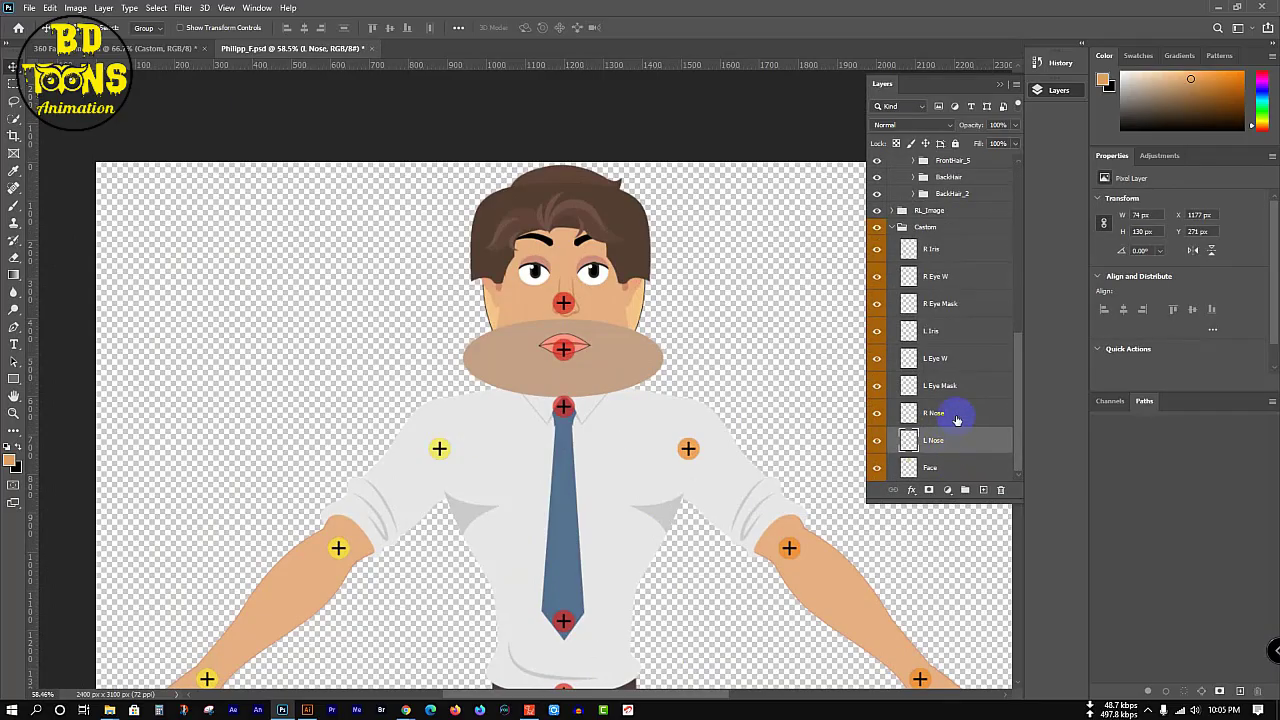
click(956, 419)
click(956, 443)
scroll(956, 443, up, 2)
scroll(956, 443, up, 6)
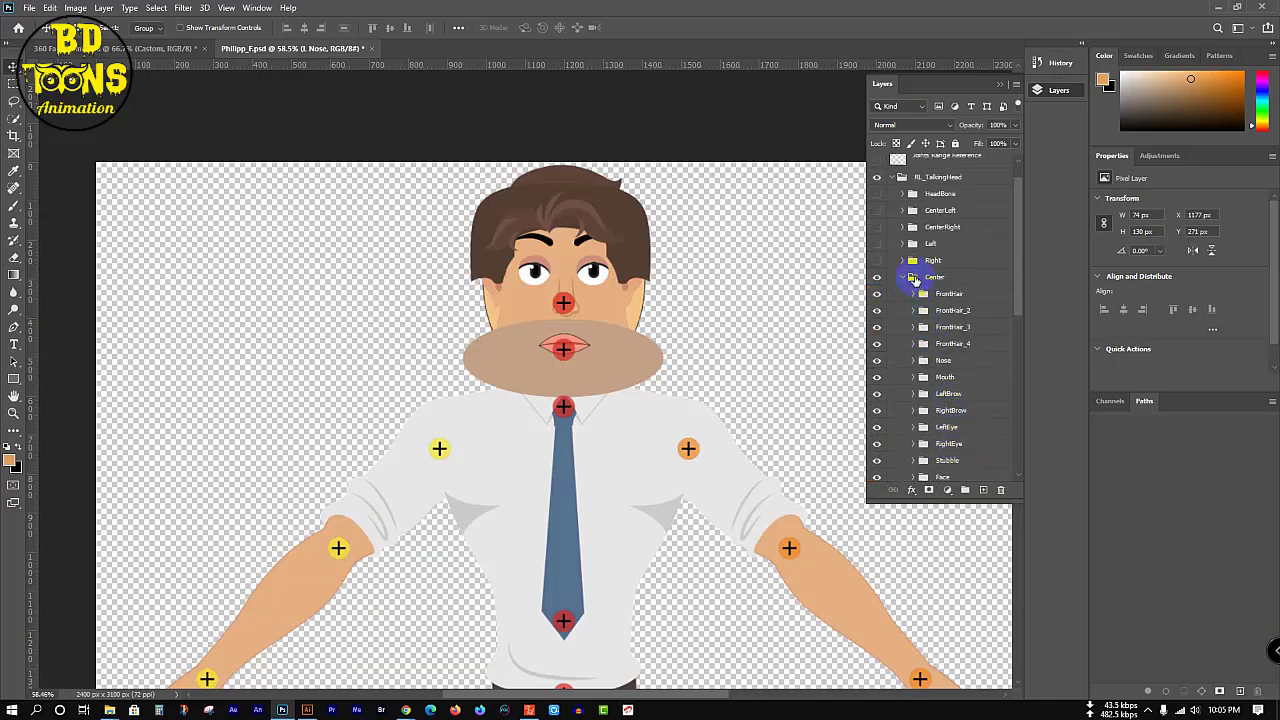
click(900, 277)
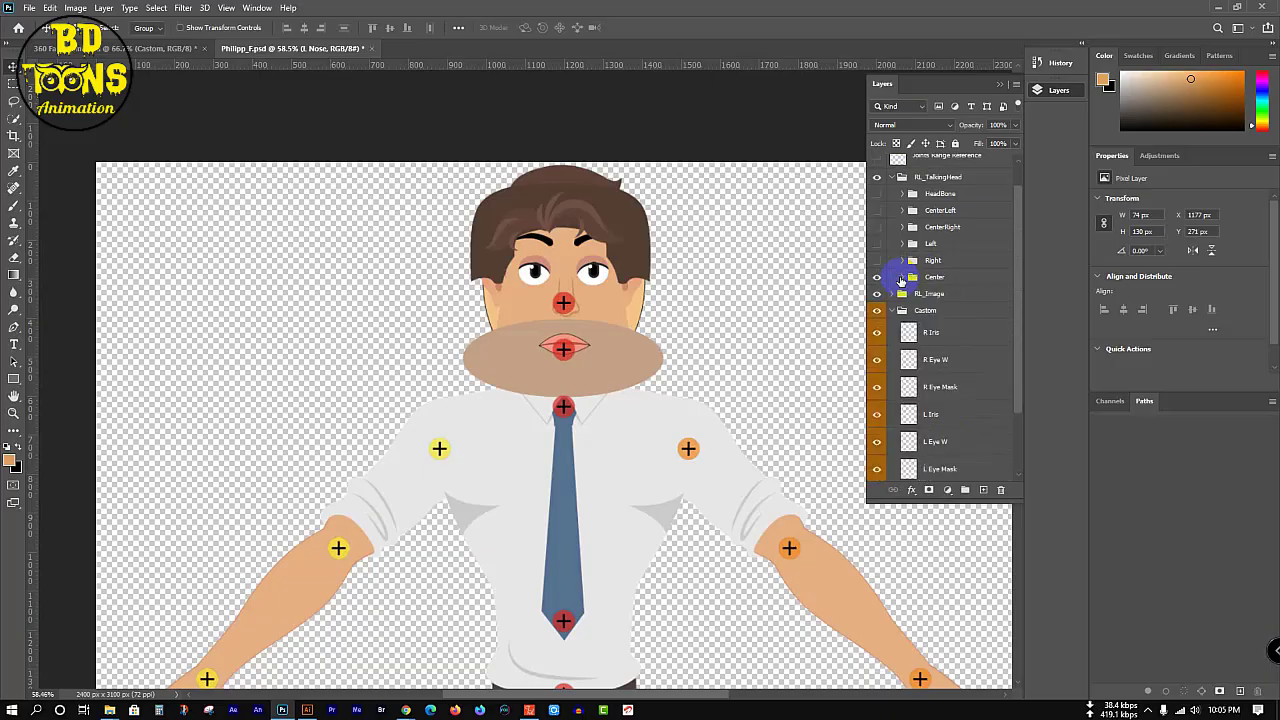
scroll(905, 260, up, 1)
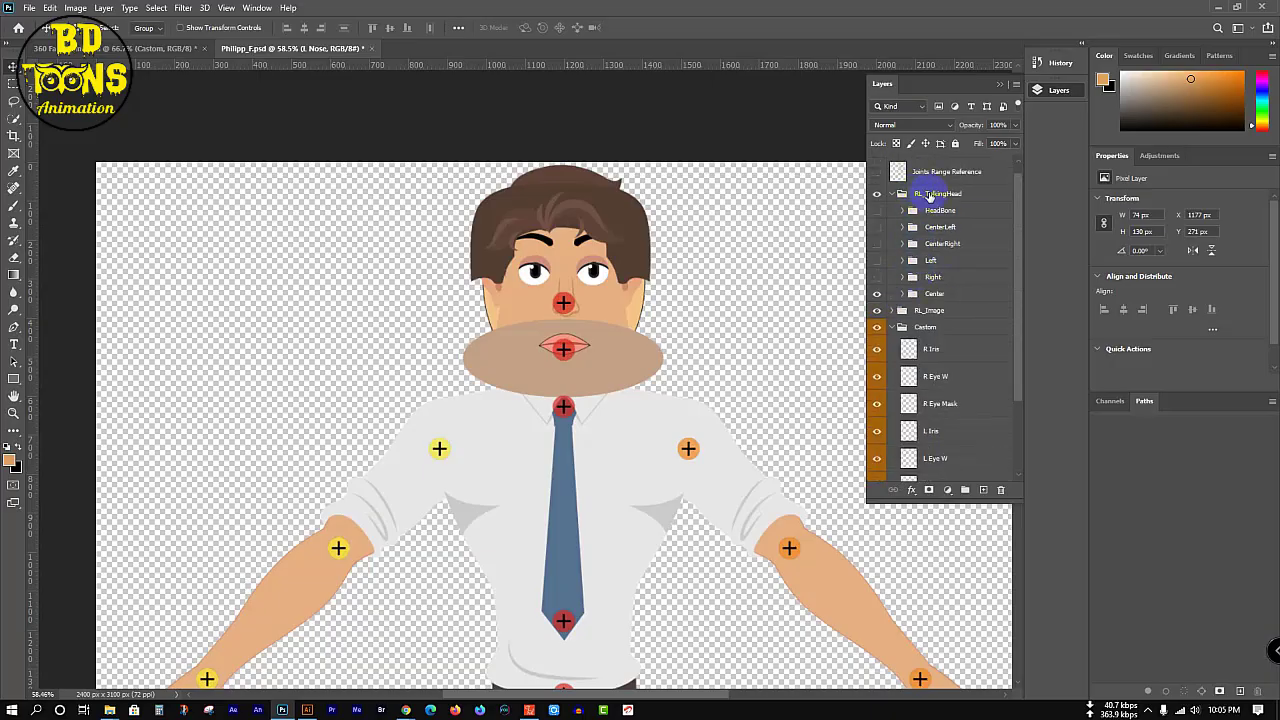
- Compare the Left and Right head groups and check the contents of the Left group's FrontHair_5 subgroup
click(953, 260)
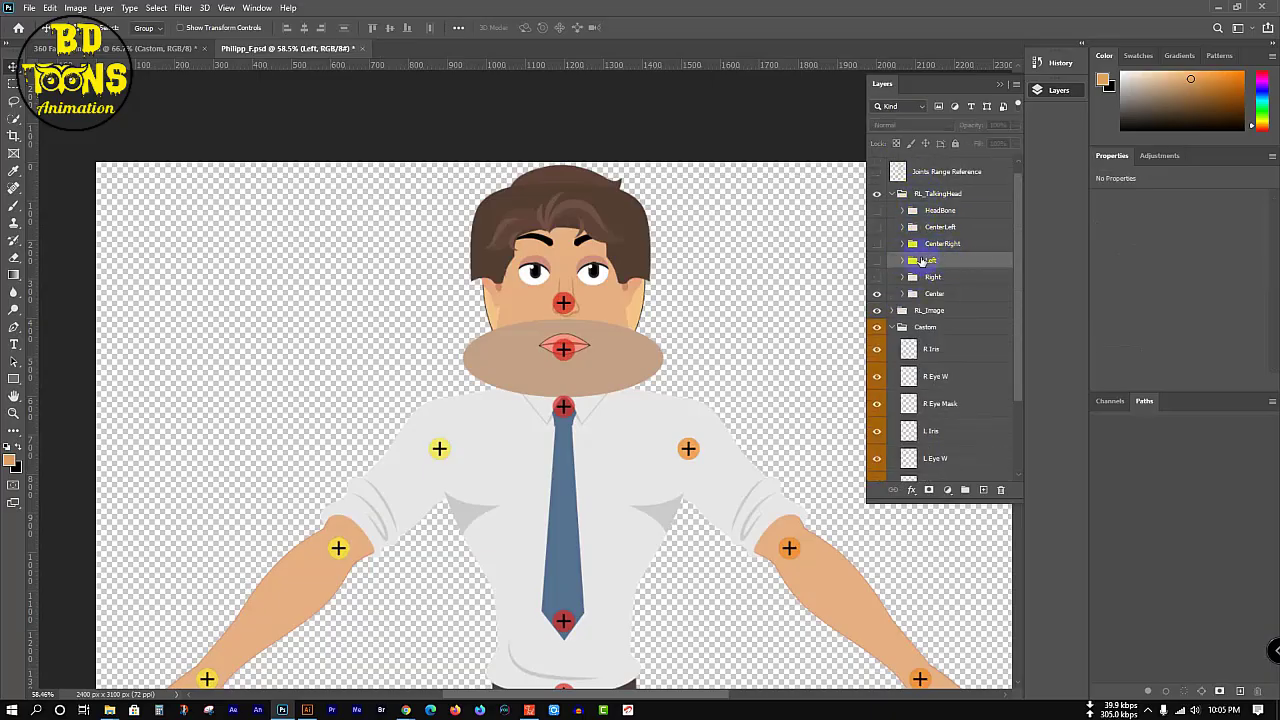
click(940, 277)
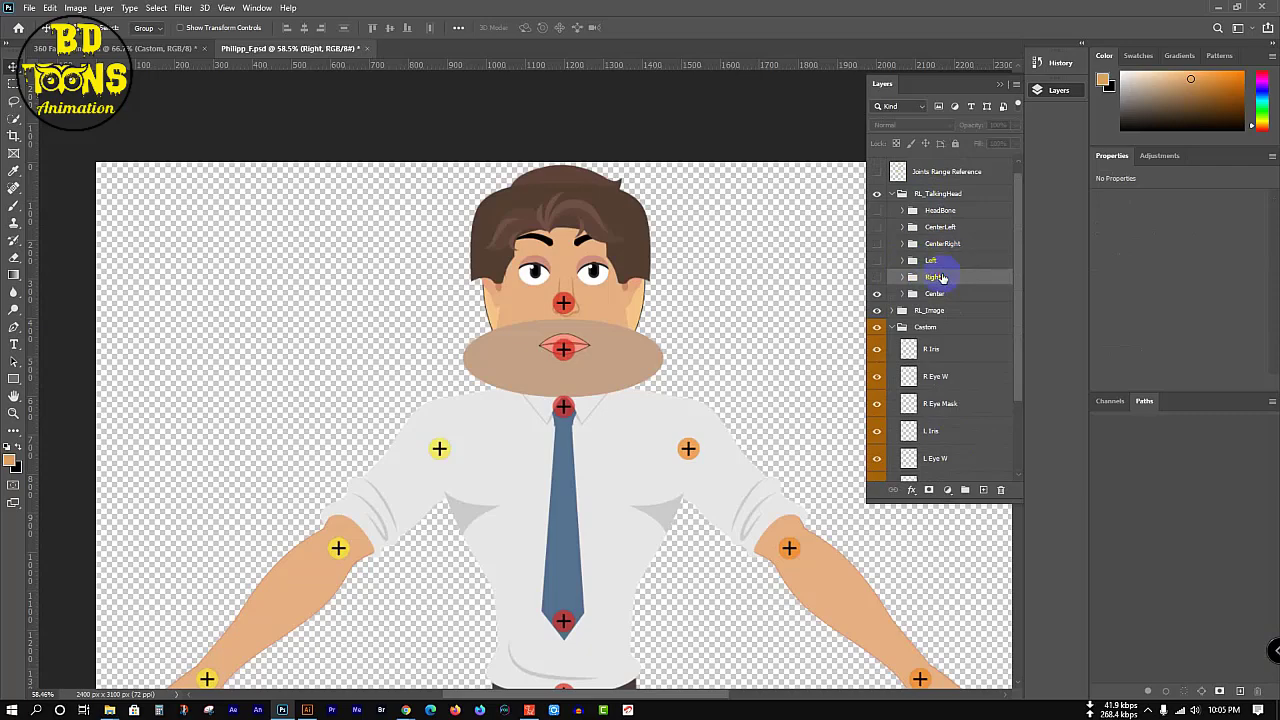
click(948, 260)
click(948, 277)
click(950, 260)
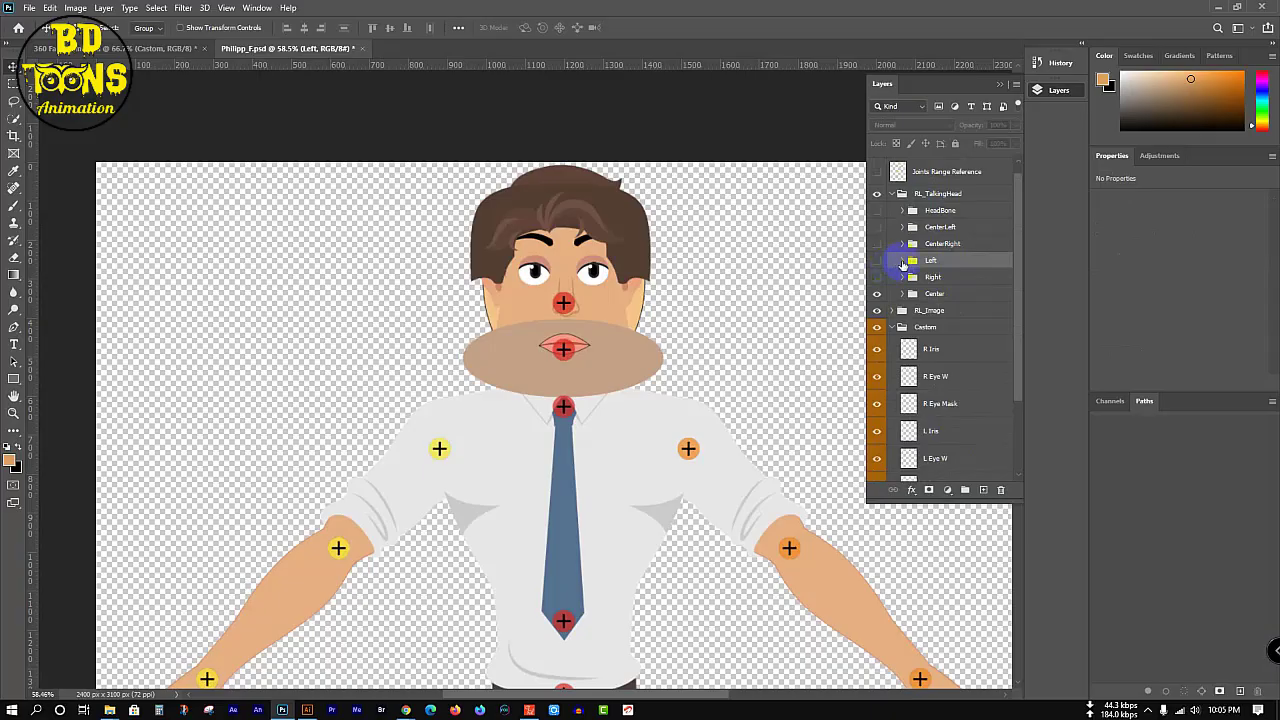
click(902, 261)
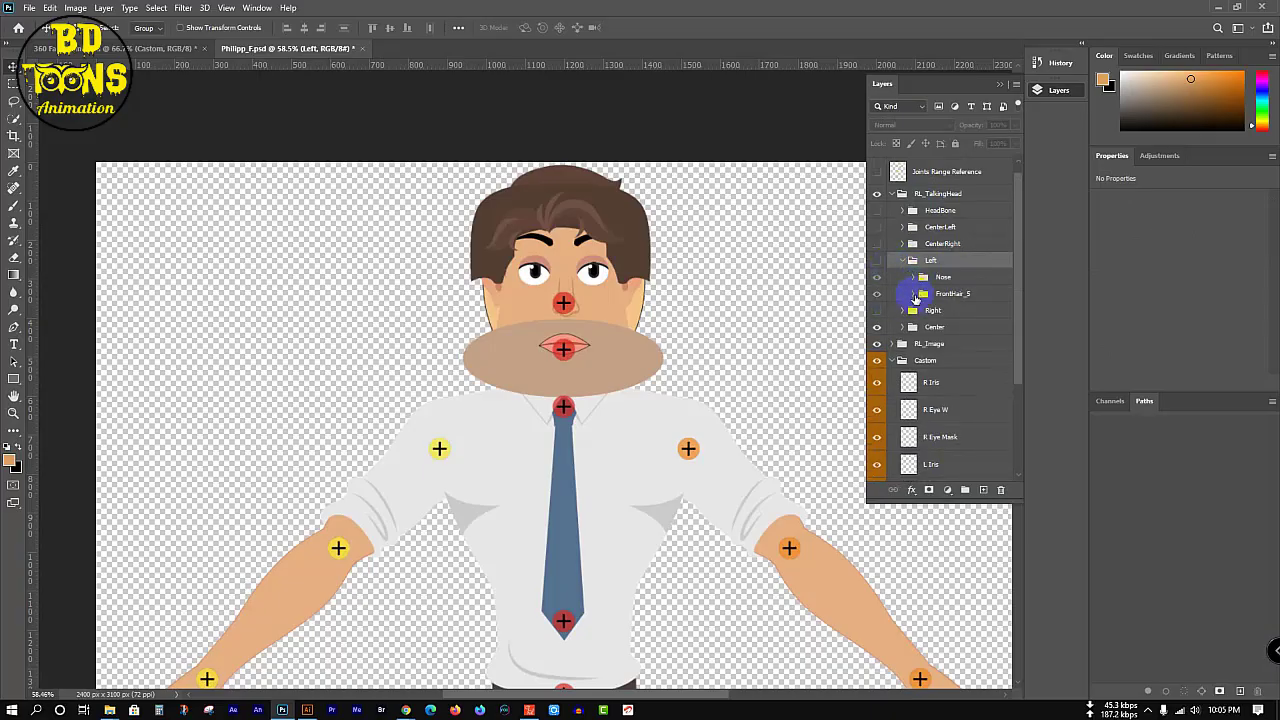
click(913, 293)
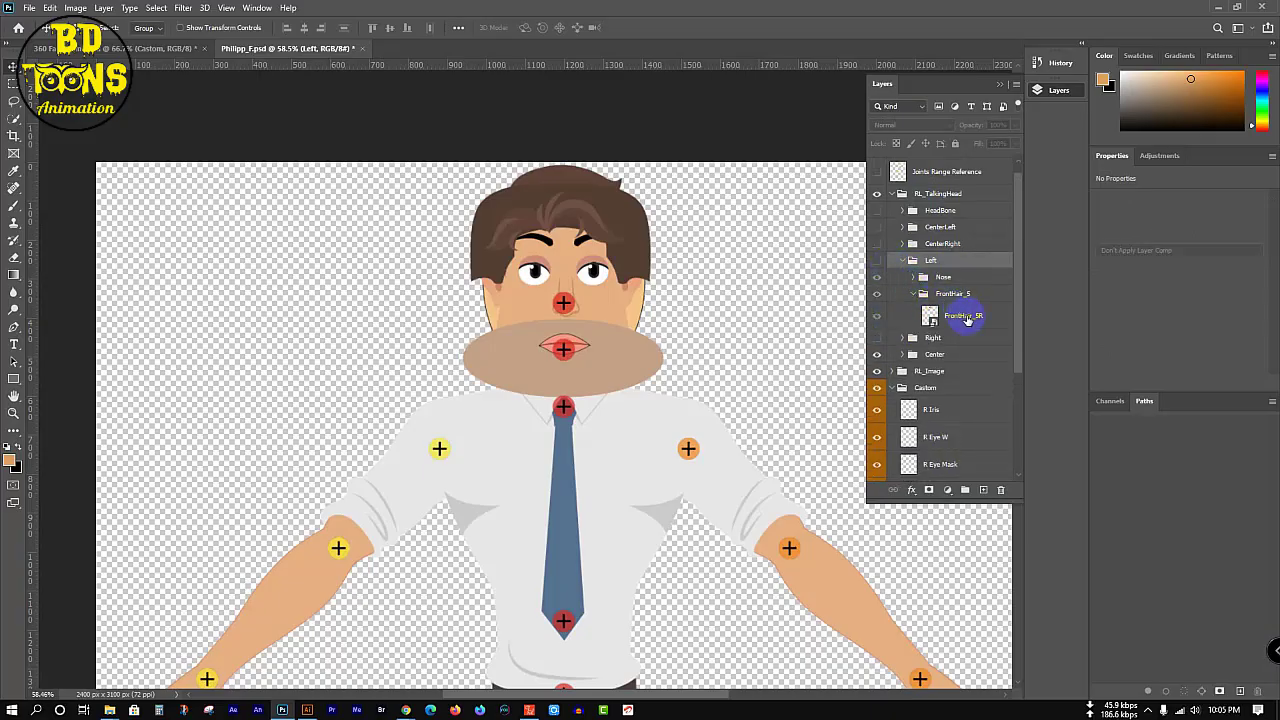
click(966, 317)
click(913, 293)
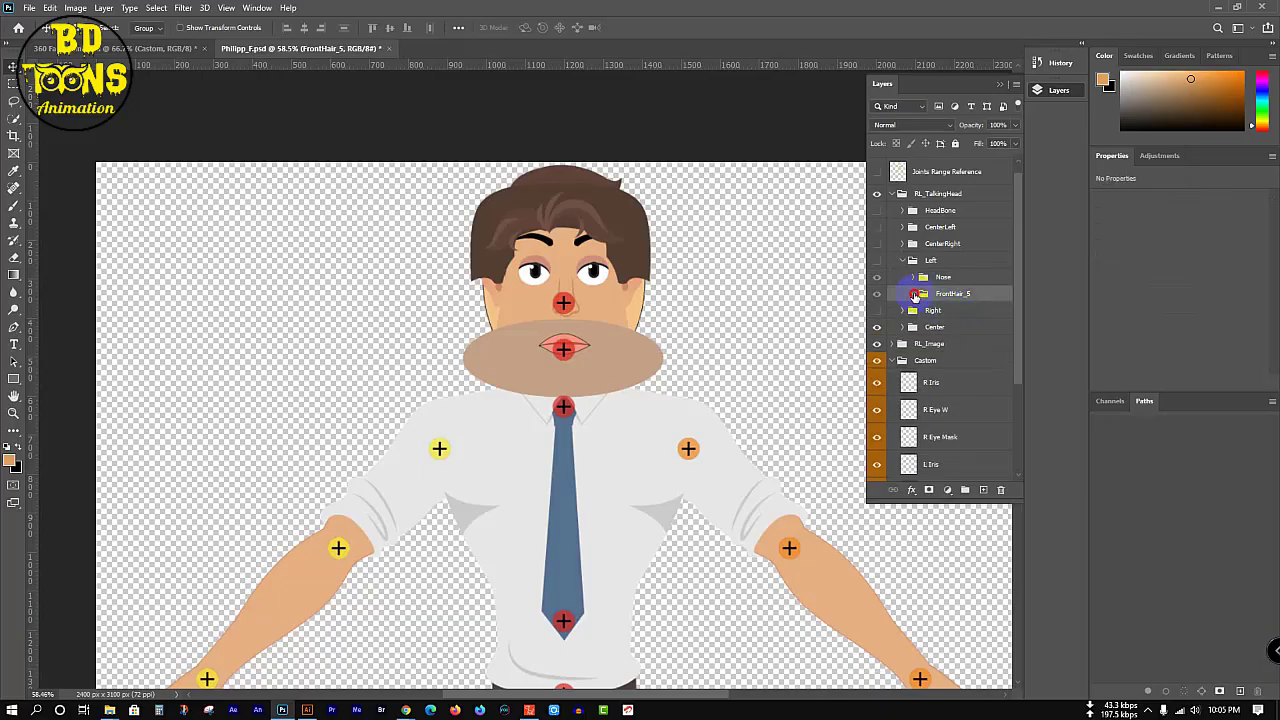
click(958, 281)
- Move the L Nose layer from Custom into the Normal subgroup of the Left head's Nose group, and collapse the Left group
click(915, 279)
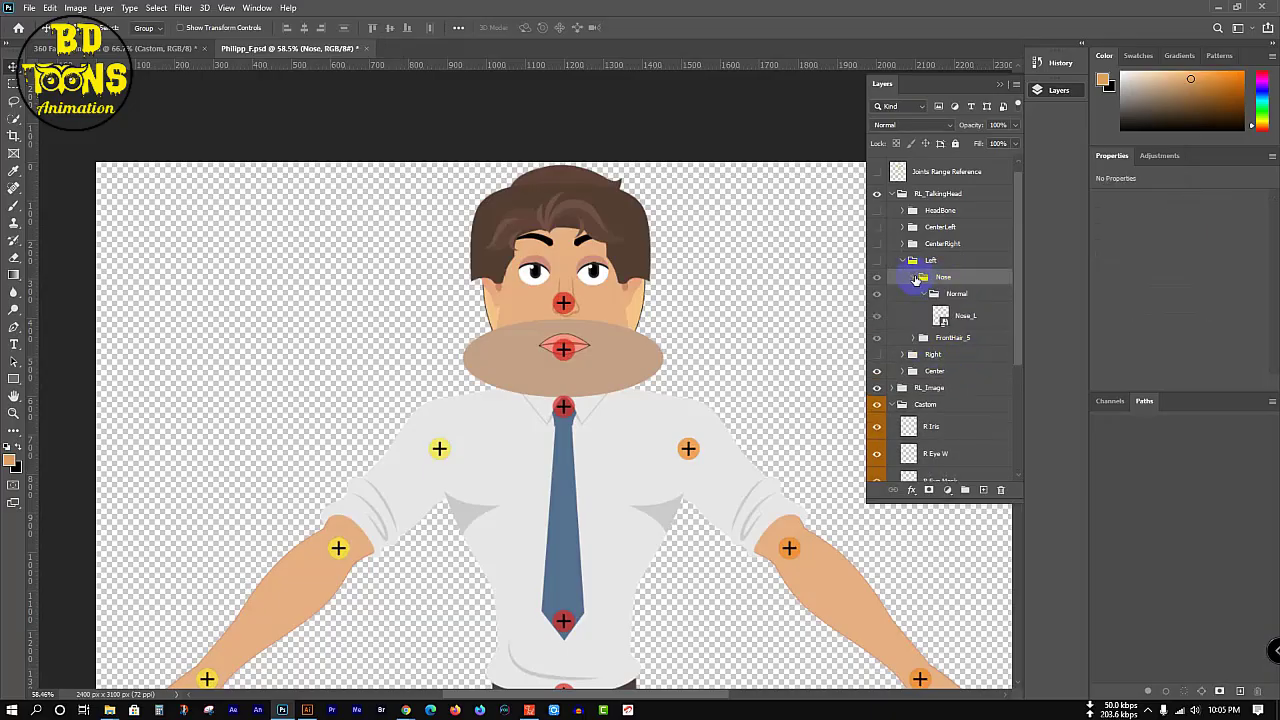
click(980, 318)
scroll(971, 349, down, 2)
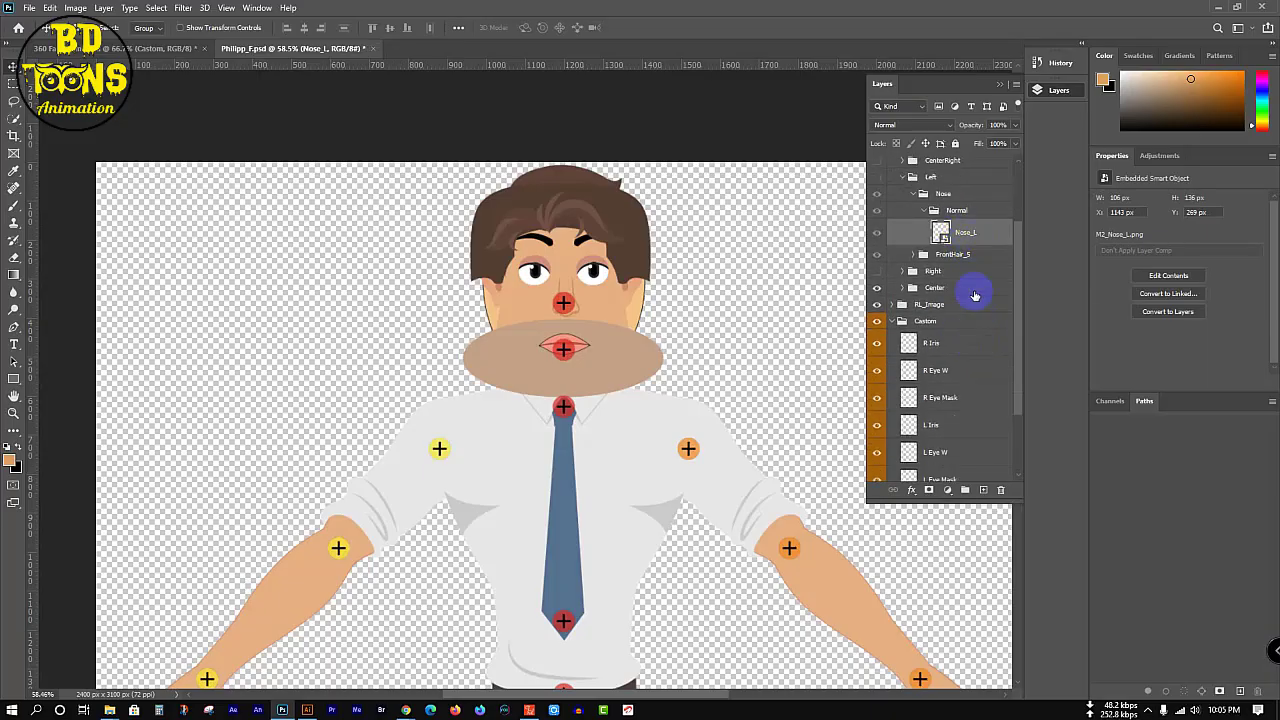
scroll(962, 440, down, 2)
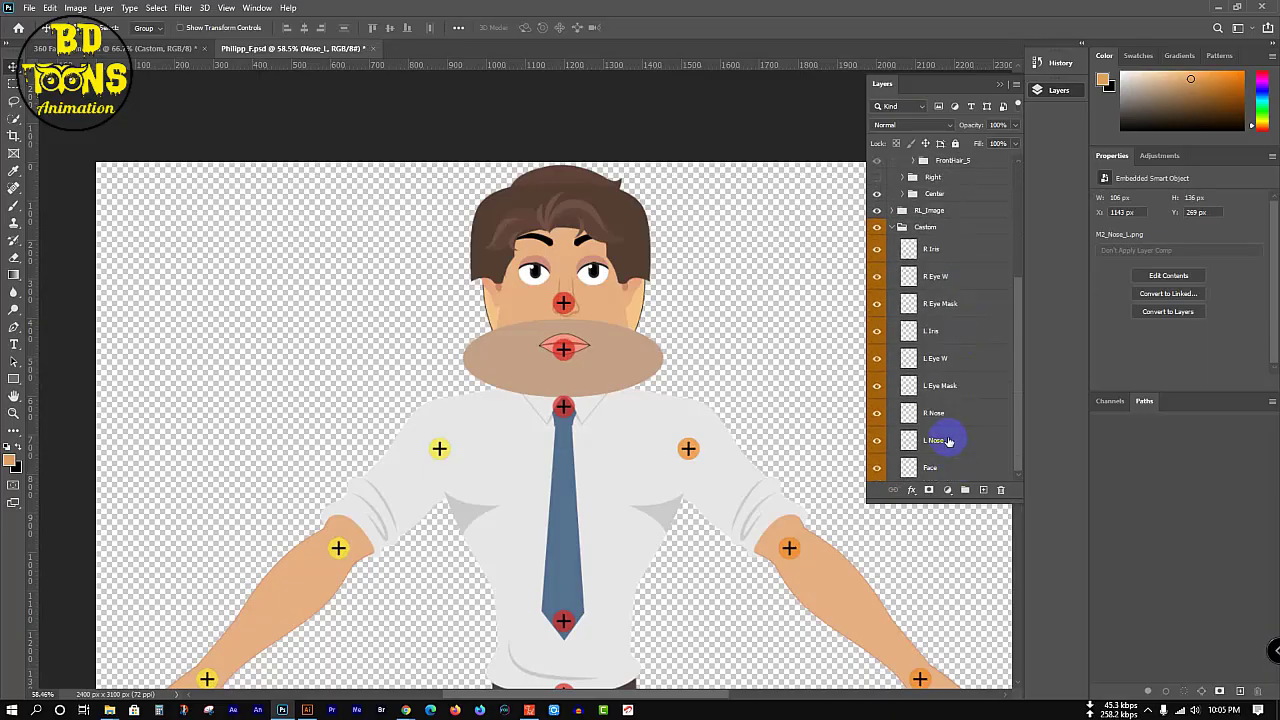
drag(944, 441, 971, 245)
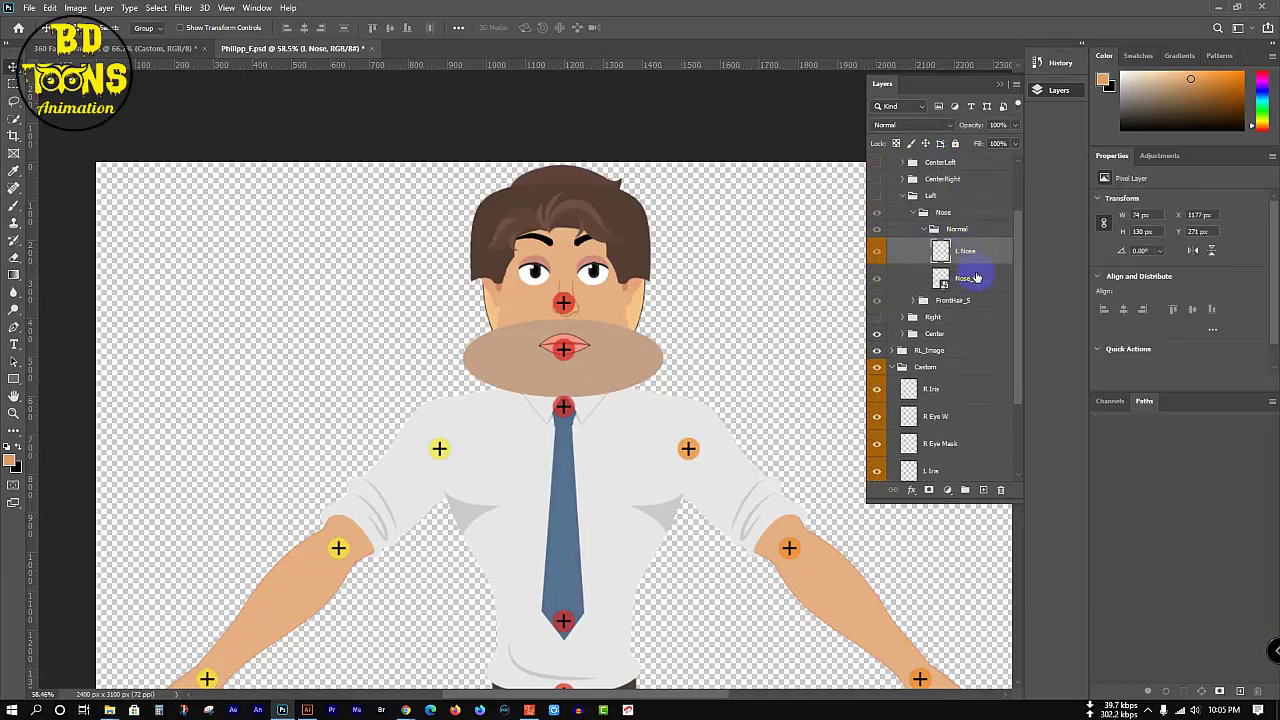
click(926, 229)
click(926, 229)
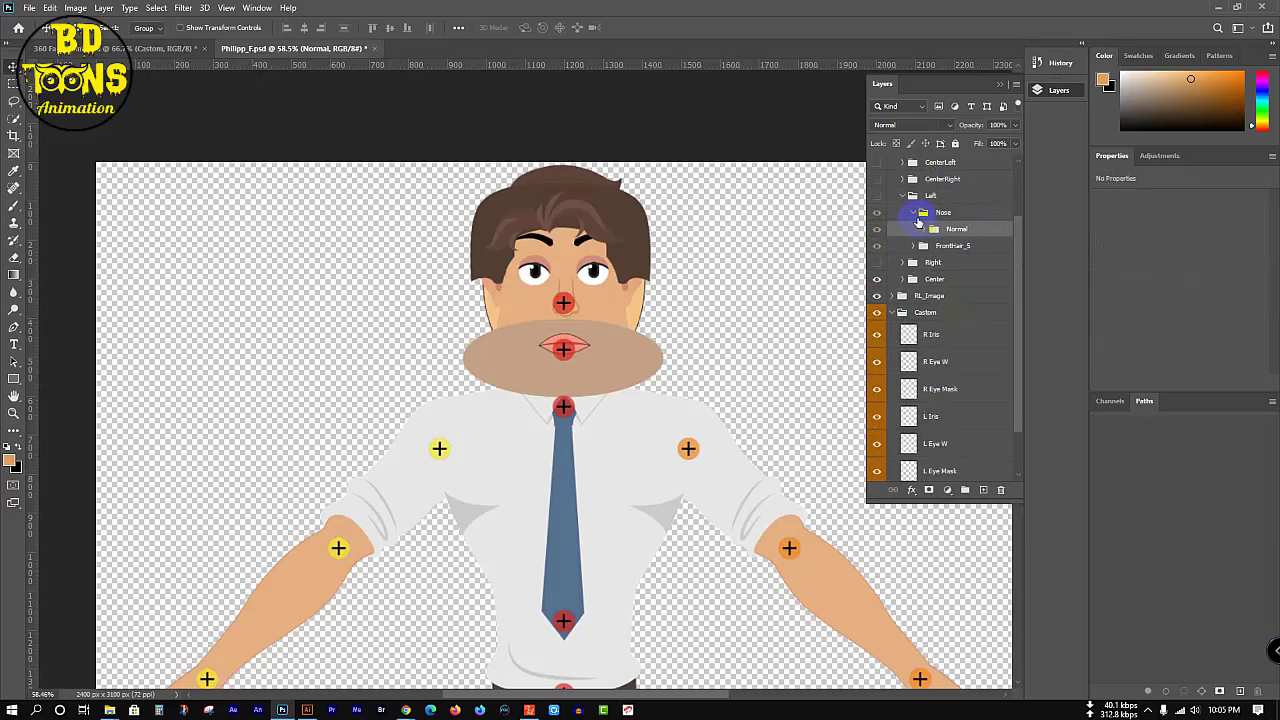
click(913, 212)
click(903, 196)
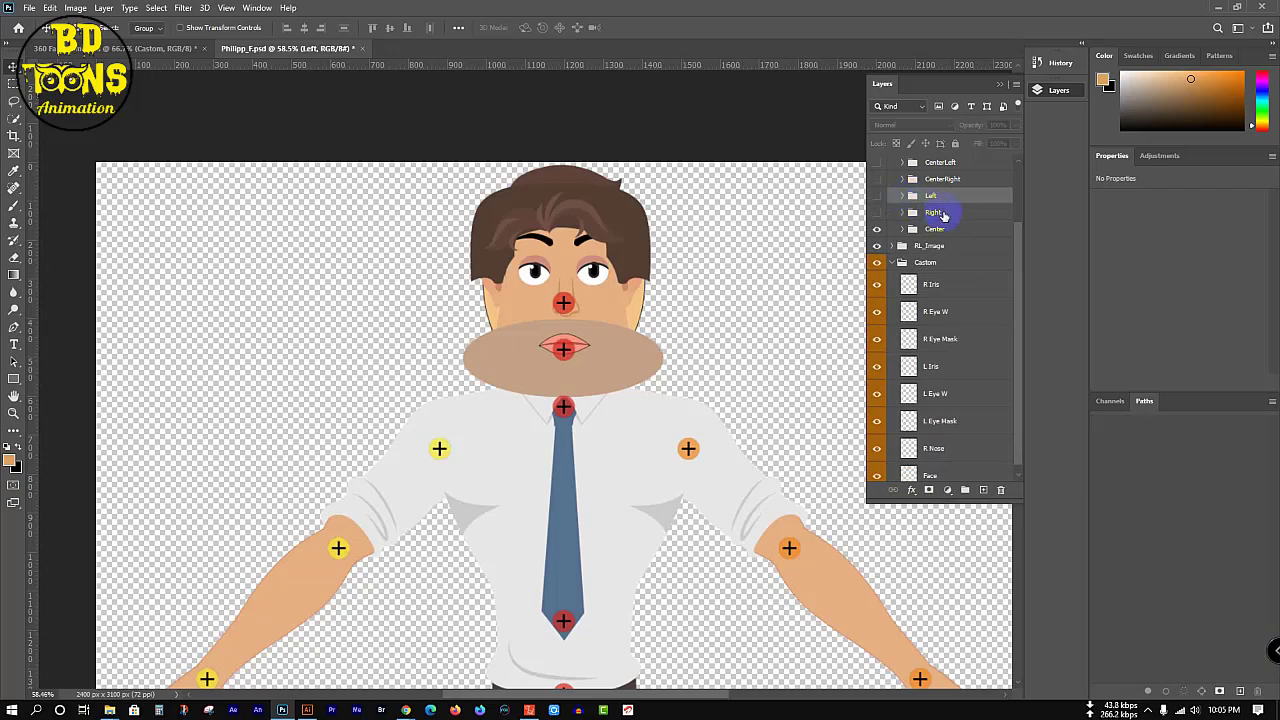
- Move the R Nose layer from Custom into the Normal subgroup of the Right head's Nose group
click(910, 212)
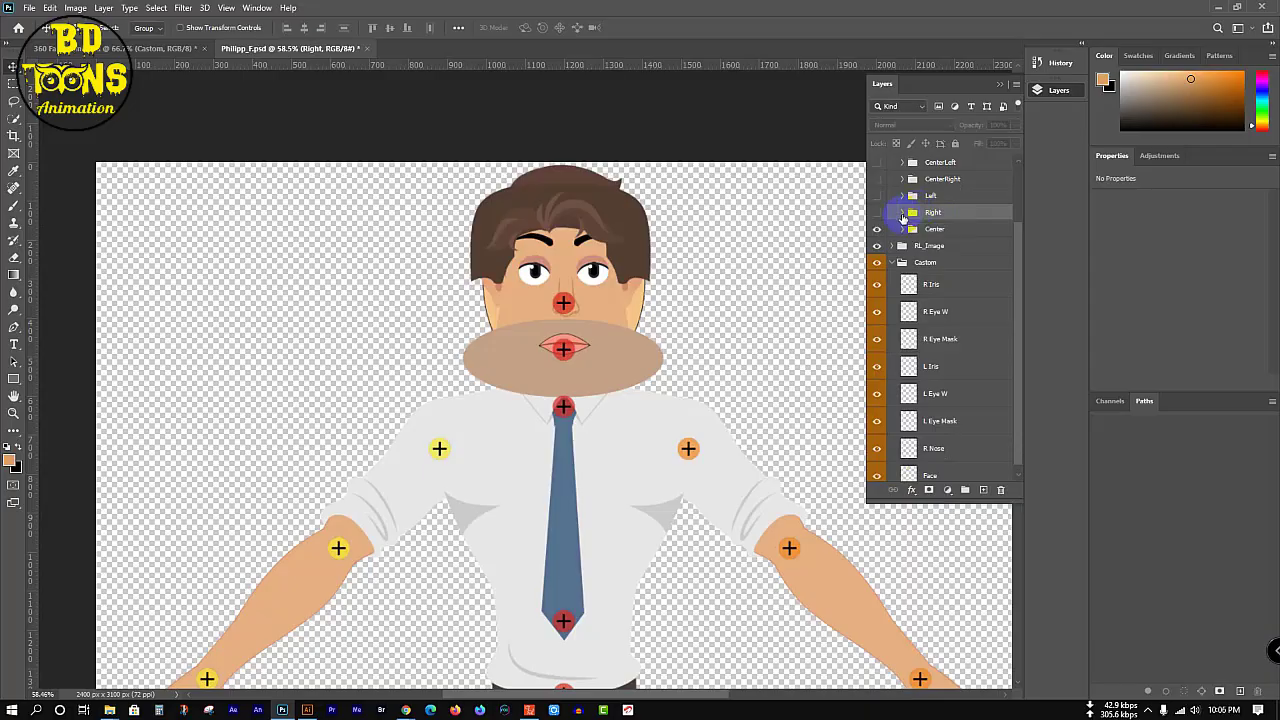
click(902, 212)
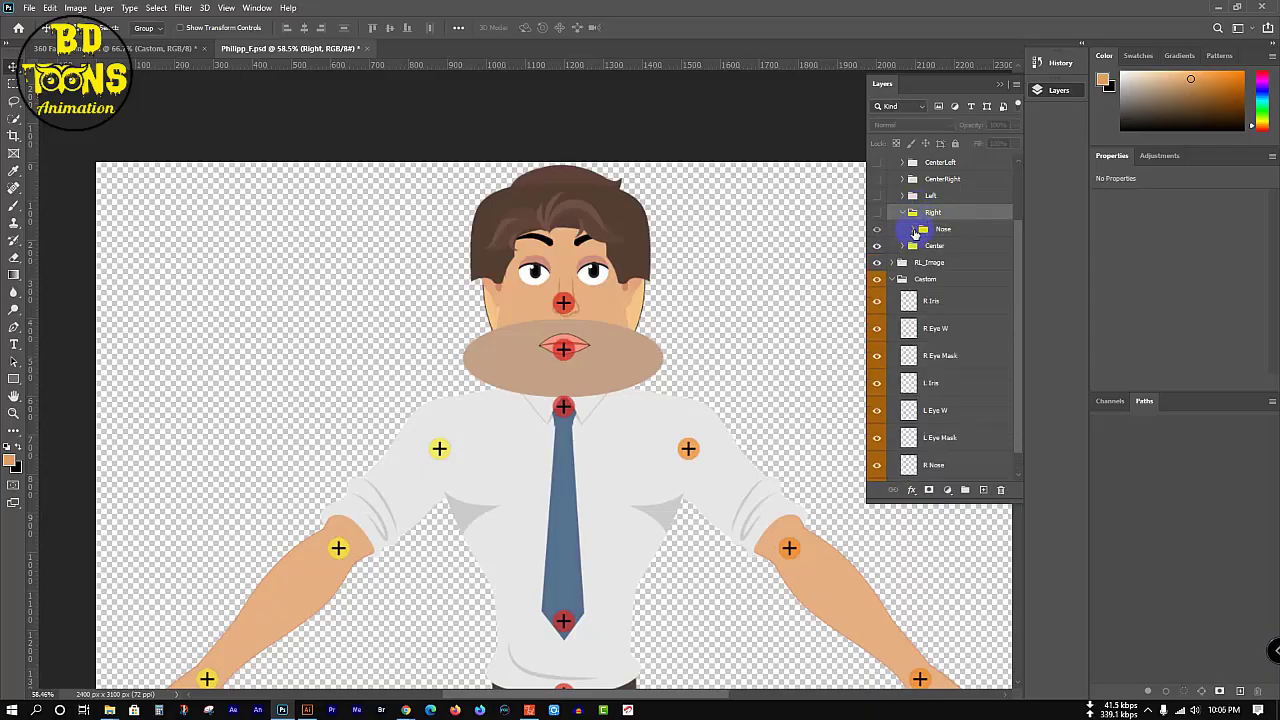
click(917, 230)
click(980, 263)
scroll(980, 263, down, 1)
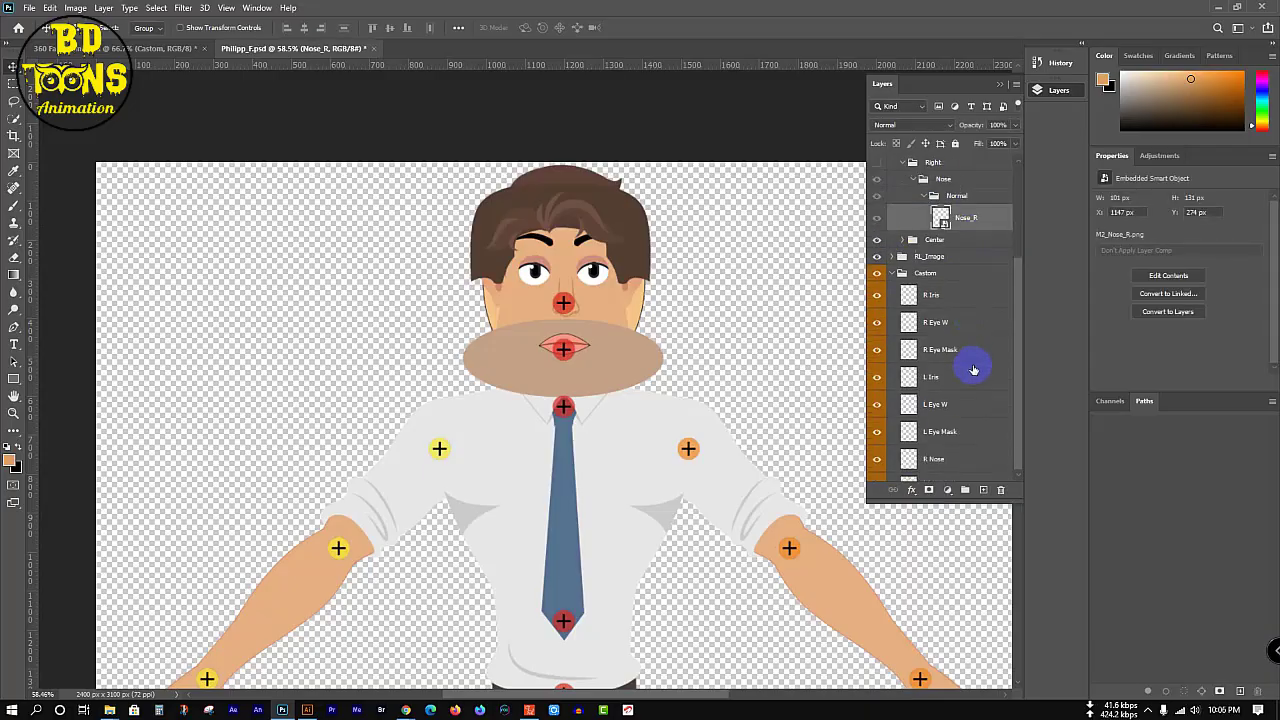
scroll(972, 390, down, 1)
drag(965, 444, 978, 196)
- Delete the original Nose_R smart-object layer from the Right head's Nose group and collapse the Right group
click(980, 226)
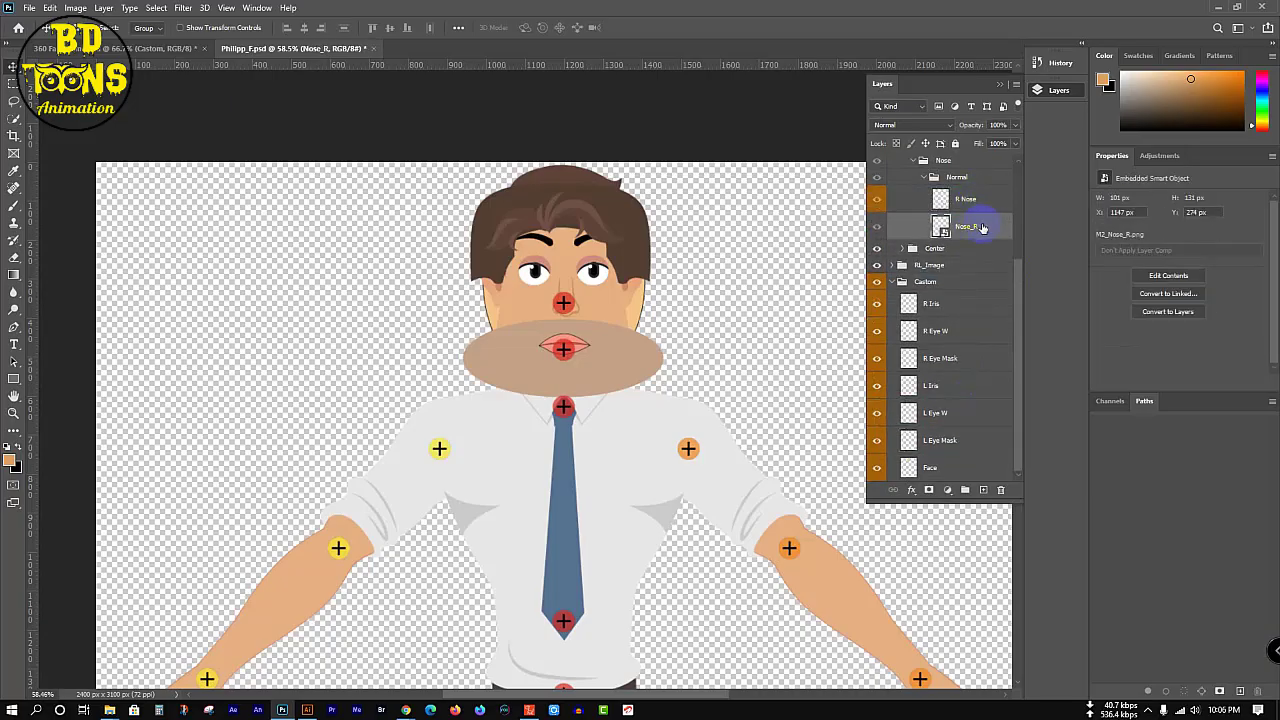
key(Delete)
scroll(960, 265, up, 2)
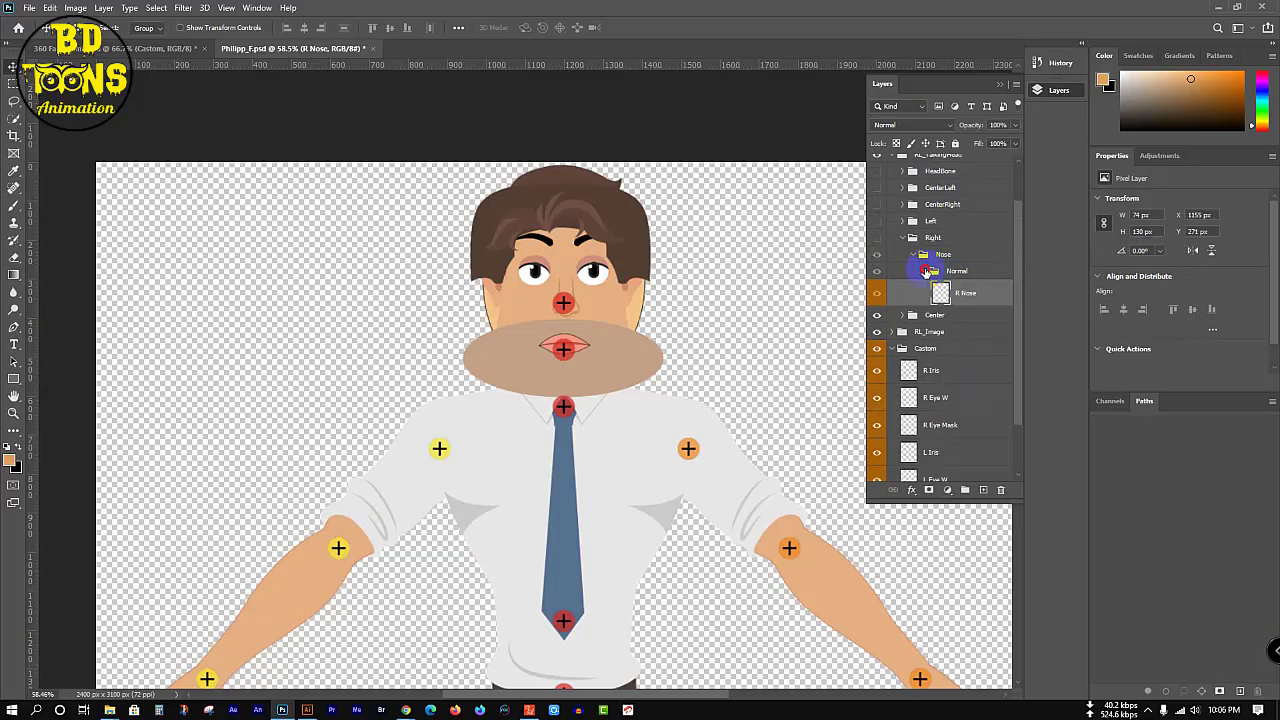
click(927, 271)
click(913, 254)
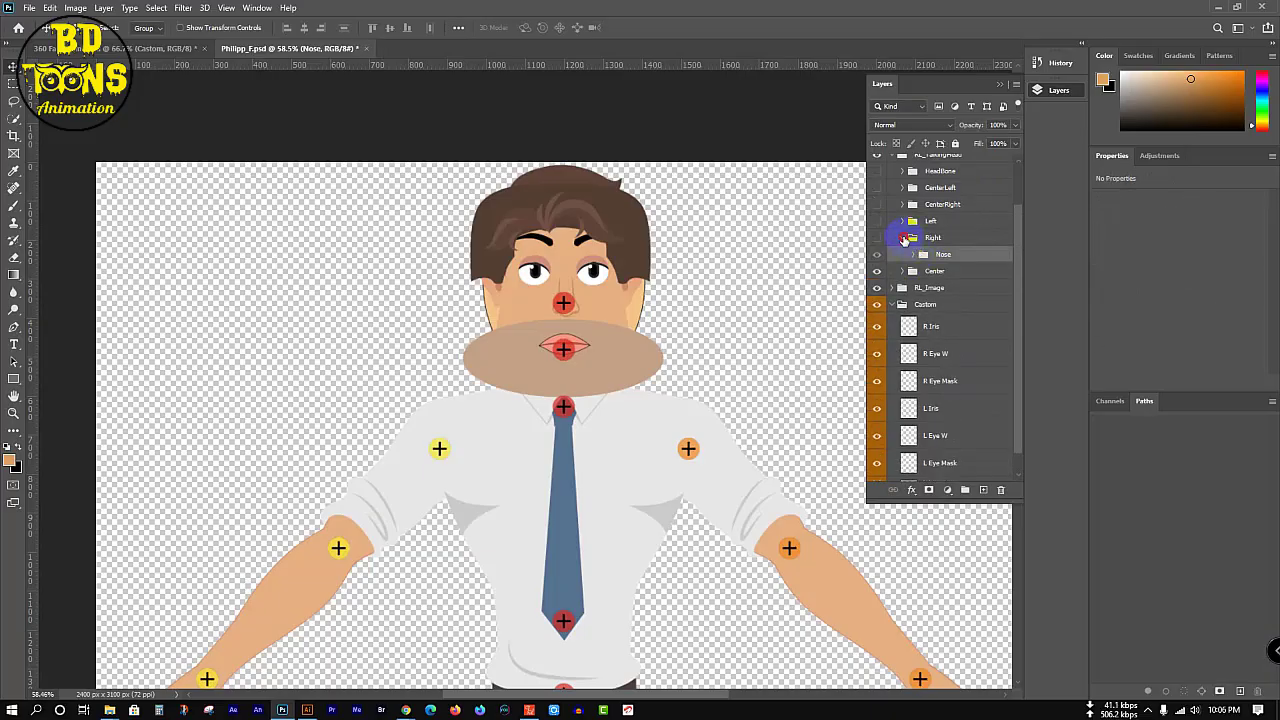
click(904, 238)
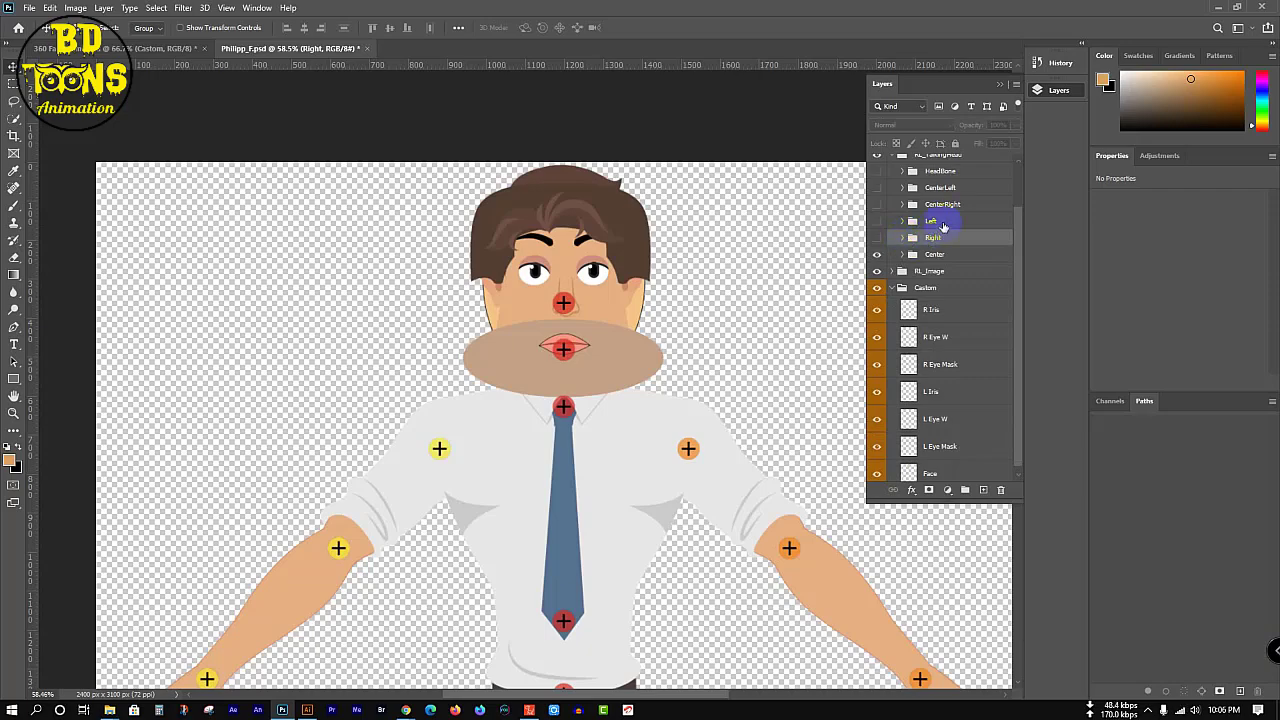
- Collapse the RL_TalkingHead and Custom groups
click(921, 204)
click(900, 207)
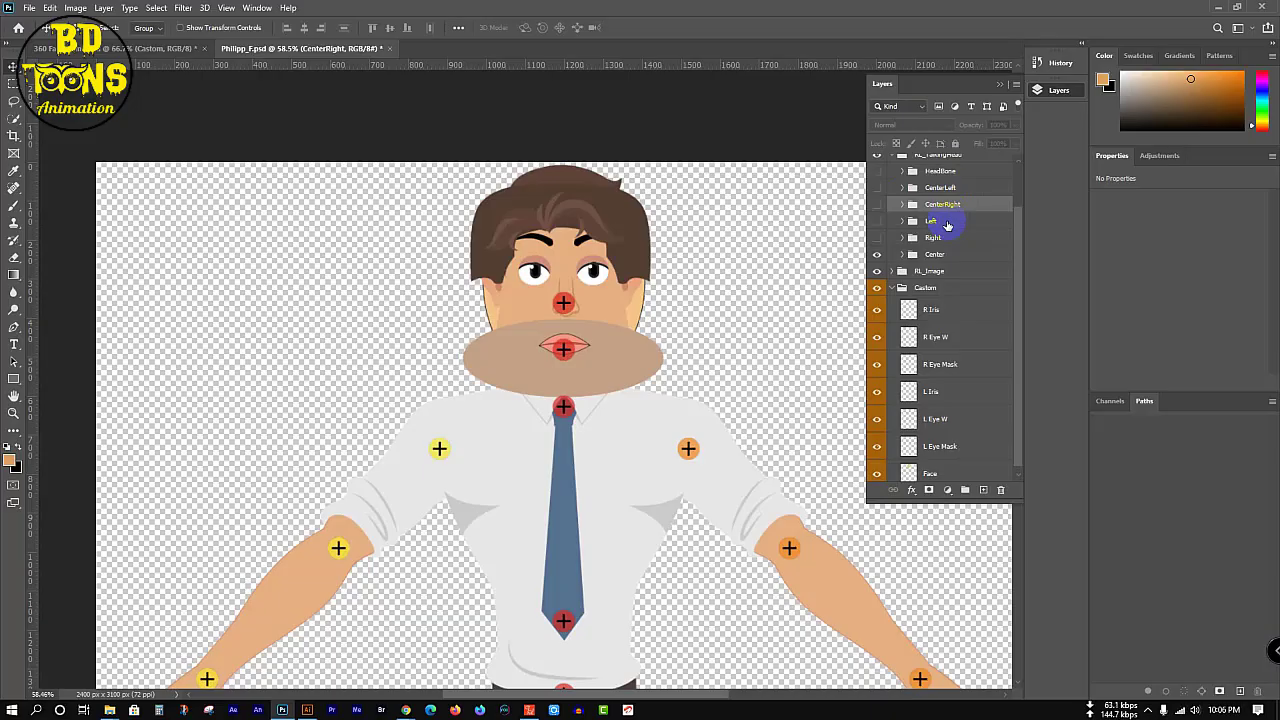
scroll(910, 220, up, 2)
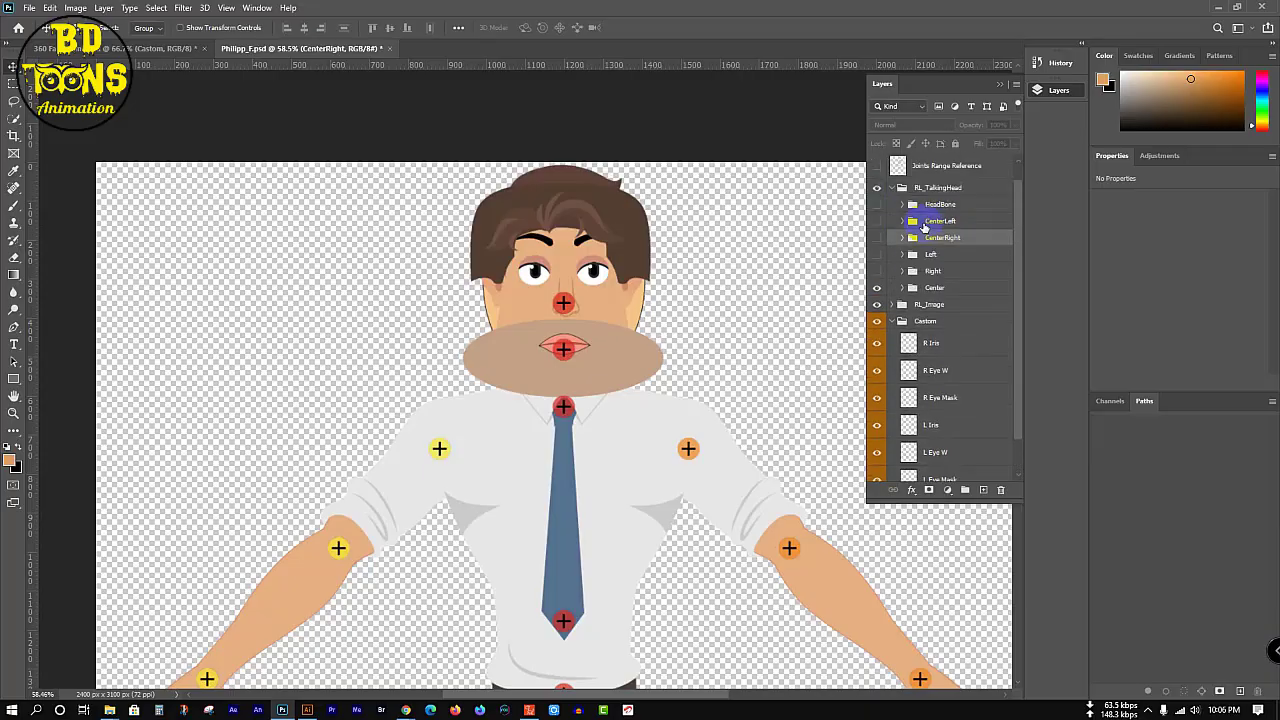
click(903, 187)
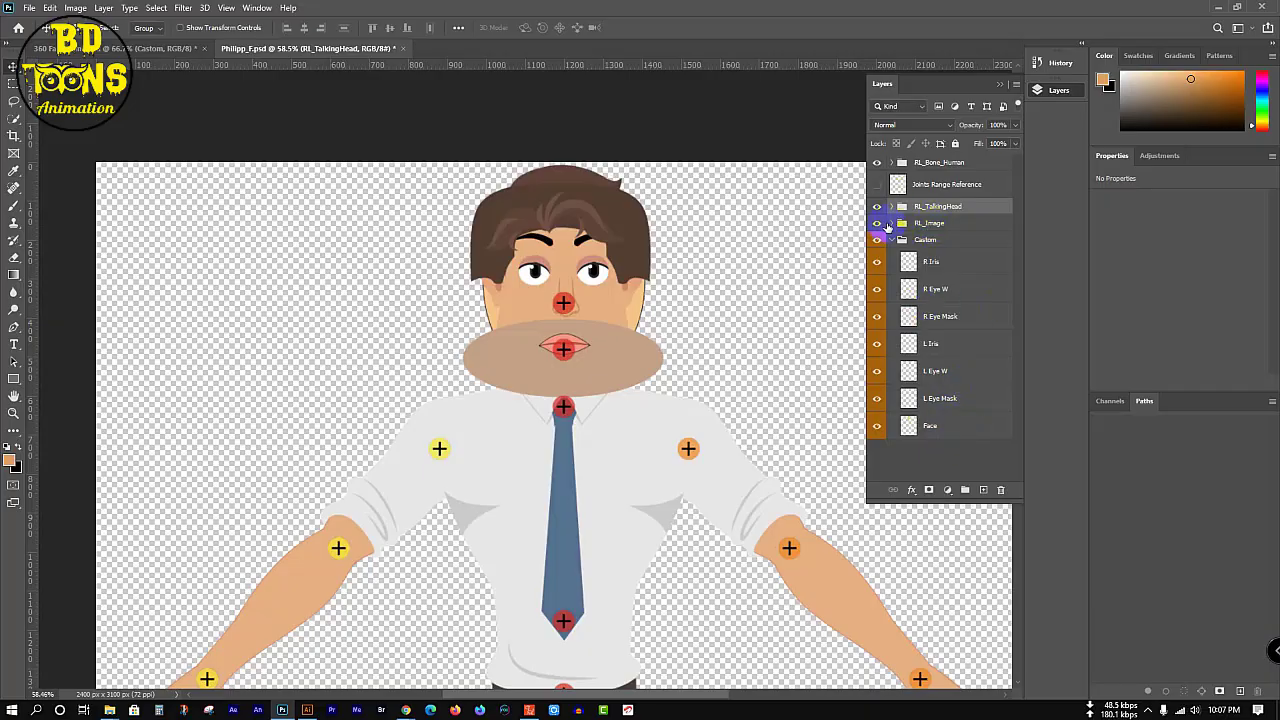
click(940, 240)
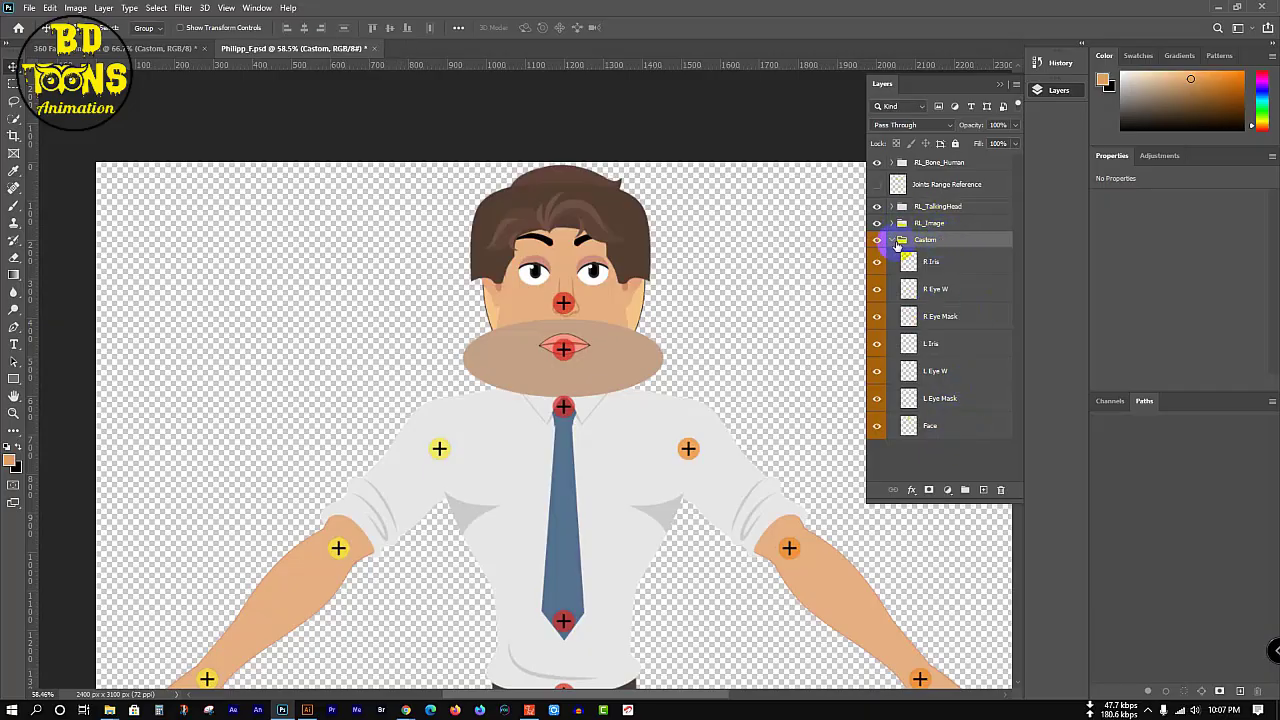
click(896, 241)
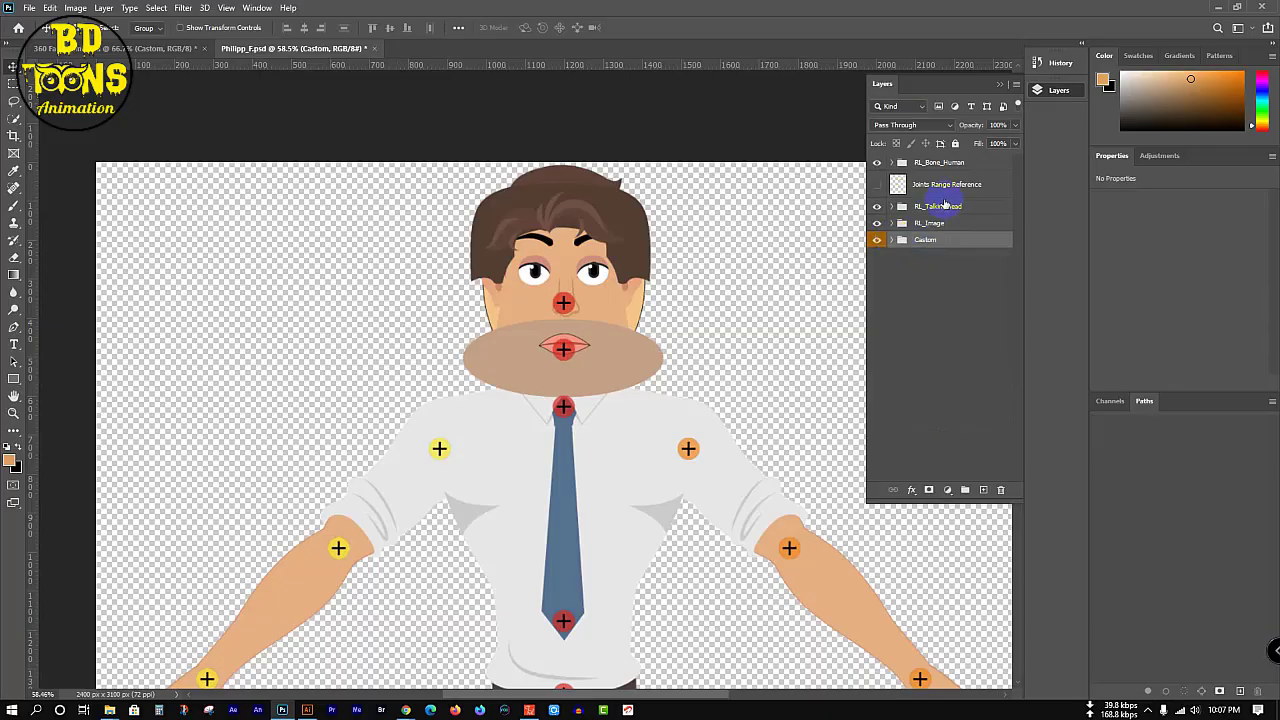
- Expand the Center head group inside RL_TalkingHead and lengthen the layer list to show all of its feature subgroups
click(930, 188)
click(895, 207)
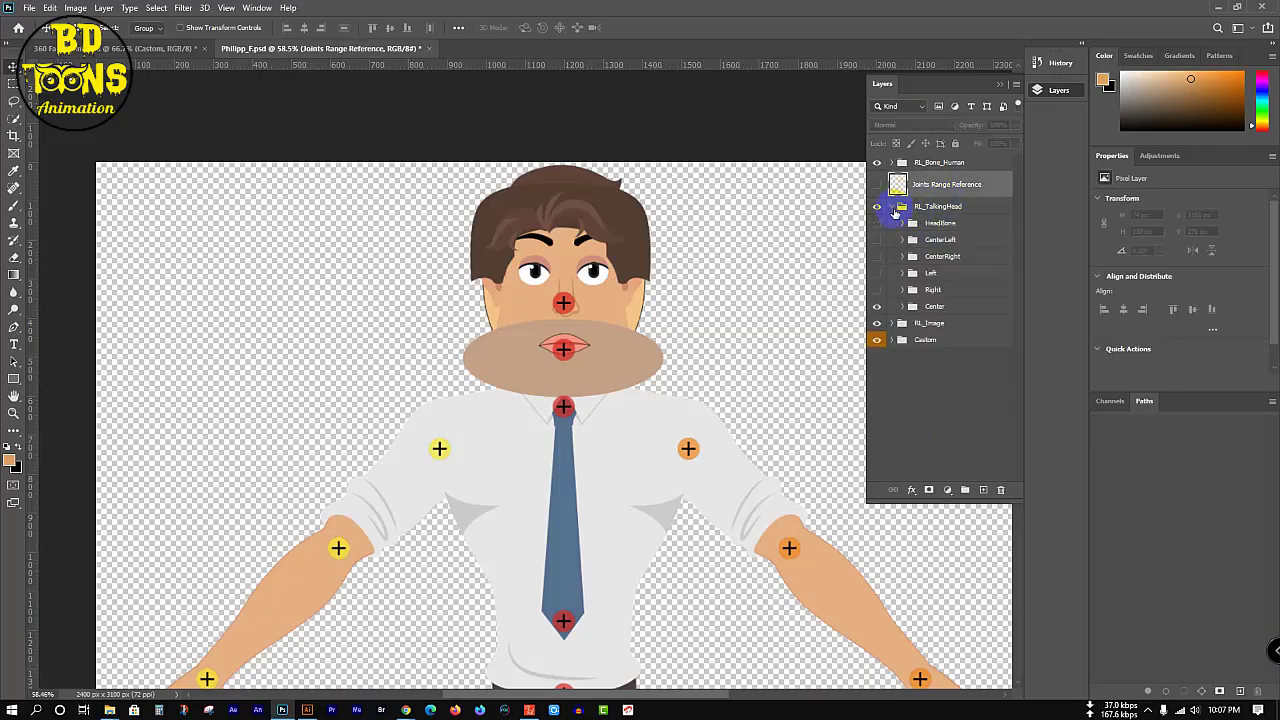
click(975, 306)
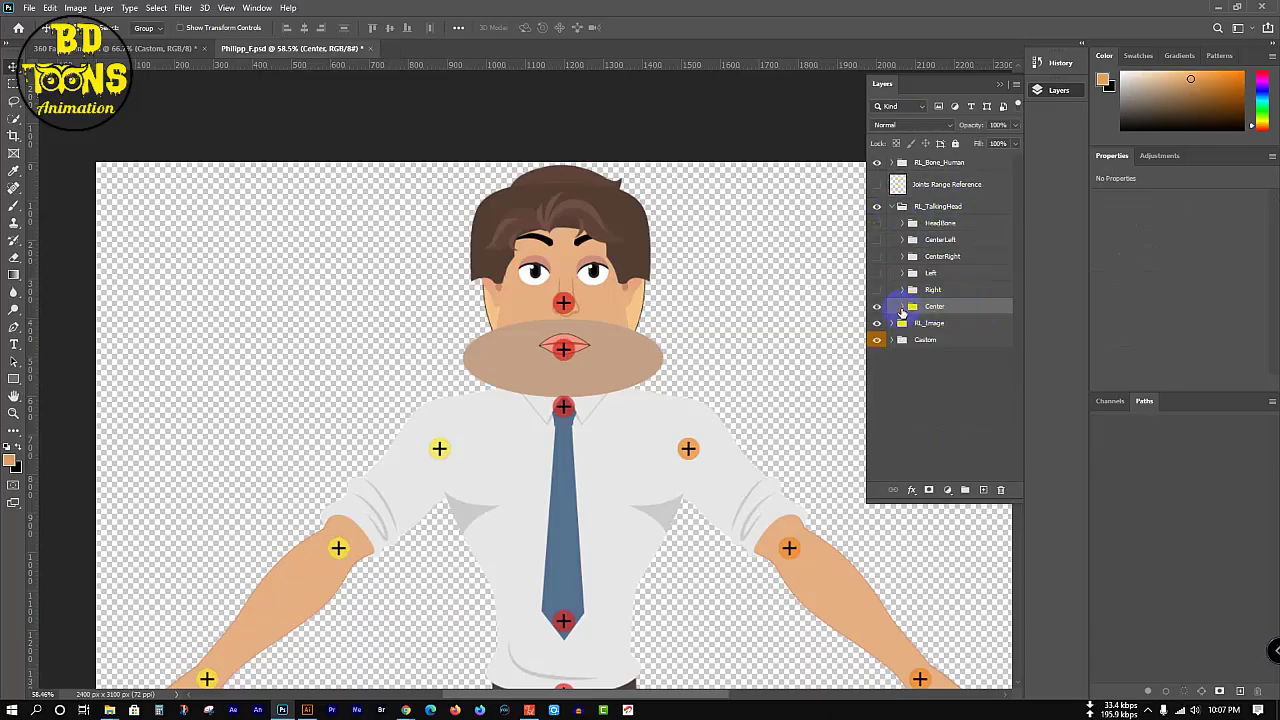
click(906, 308)
scroll(935, 368, down, 3)
scroll(935, 368, down, 2)
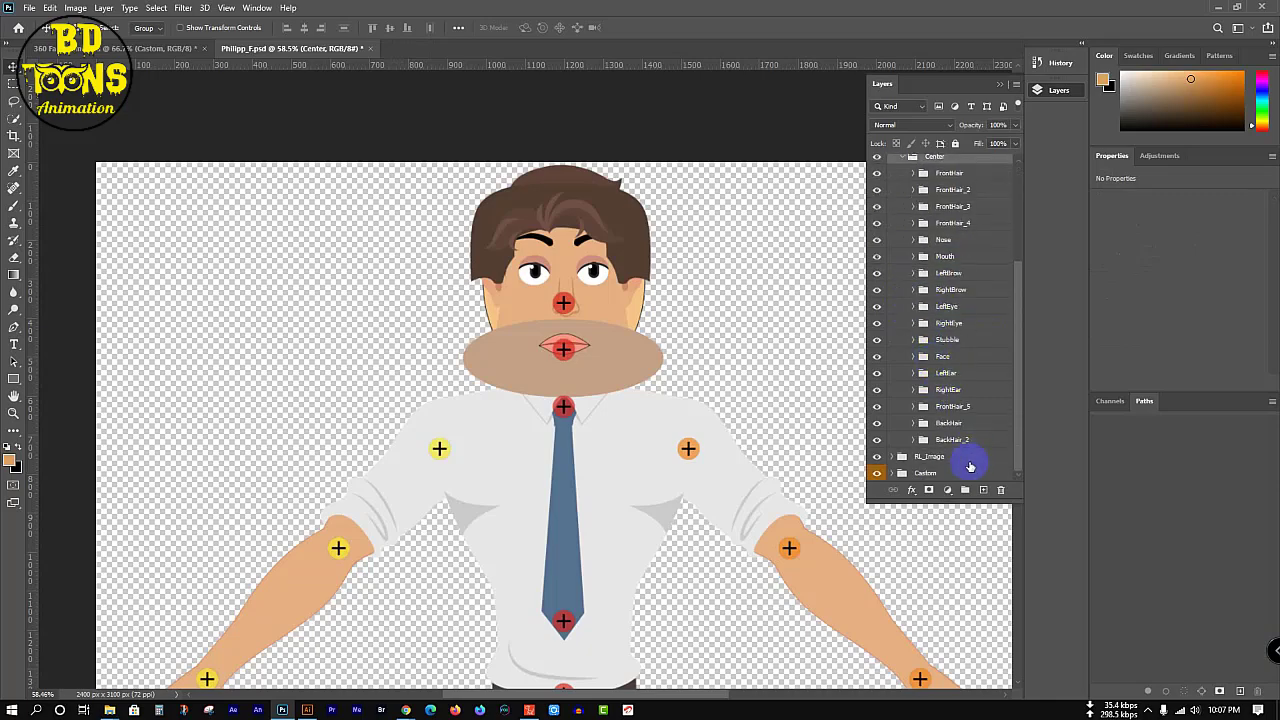
drag(943, 510, 946, 640)
drag(945, 320, 943, 370)
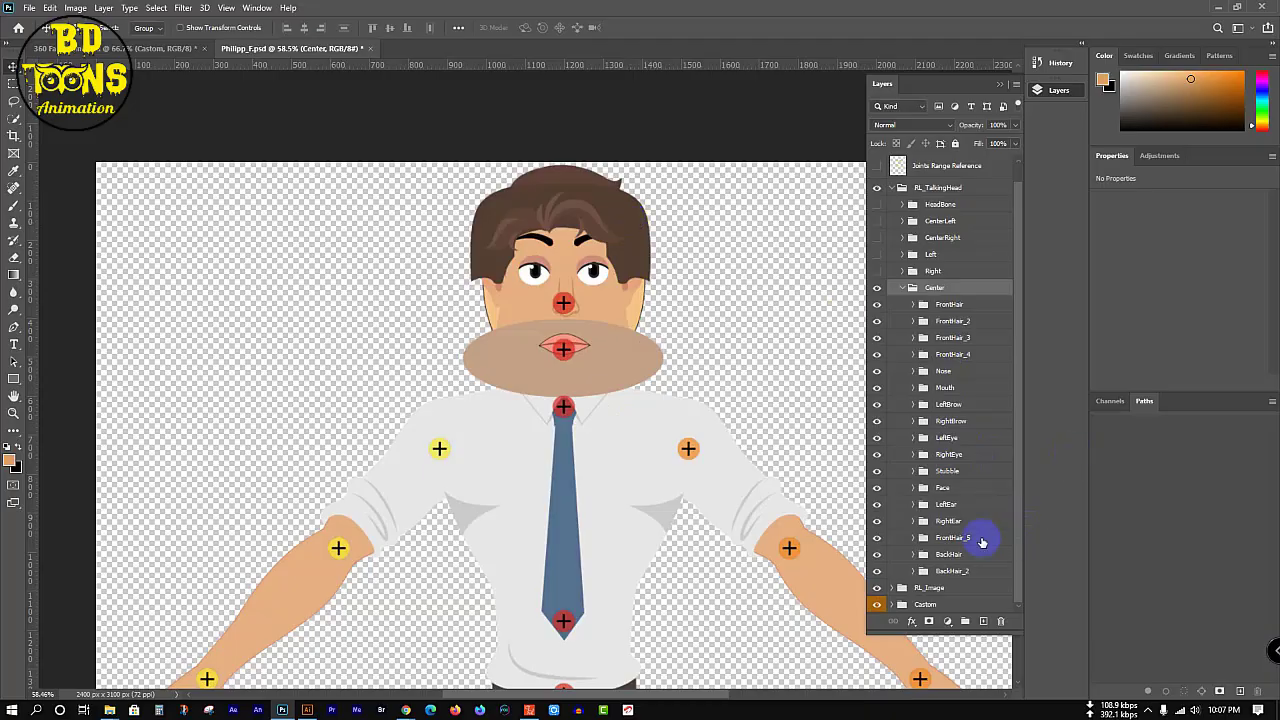
click(594, 270)
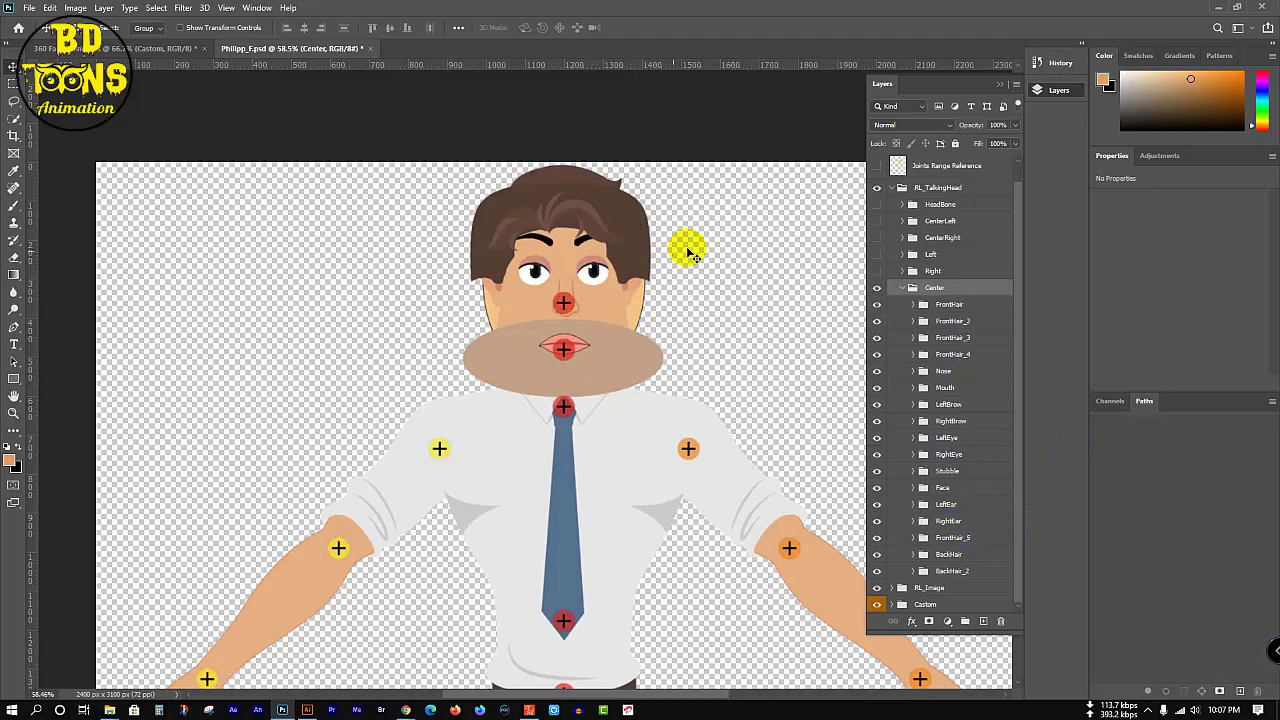
click(640, 225)
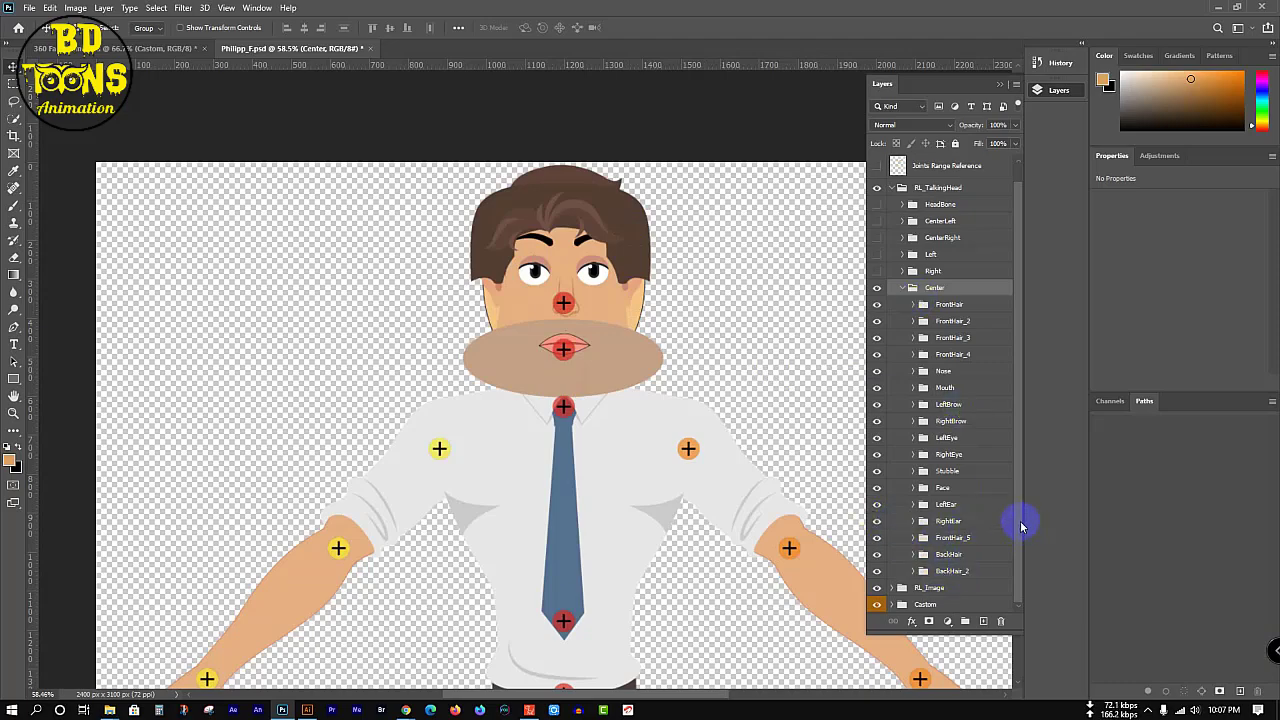
- Move the custom Face layer from the Custom group into the Face subgroup of the Center head and expand that subgroup
click(893, 605)
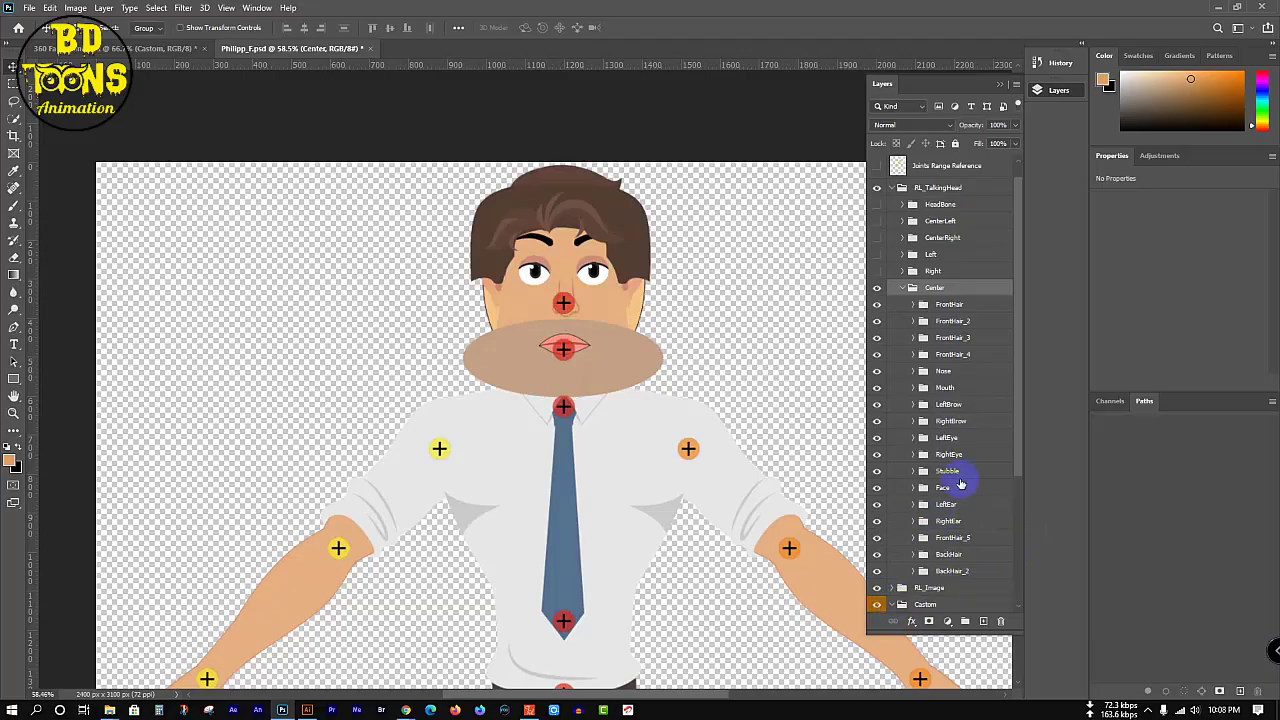
scroll(960, 500, down, 3)
scroll(955, 566, down, 1)
scroll(951, 568, down, 1)
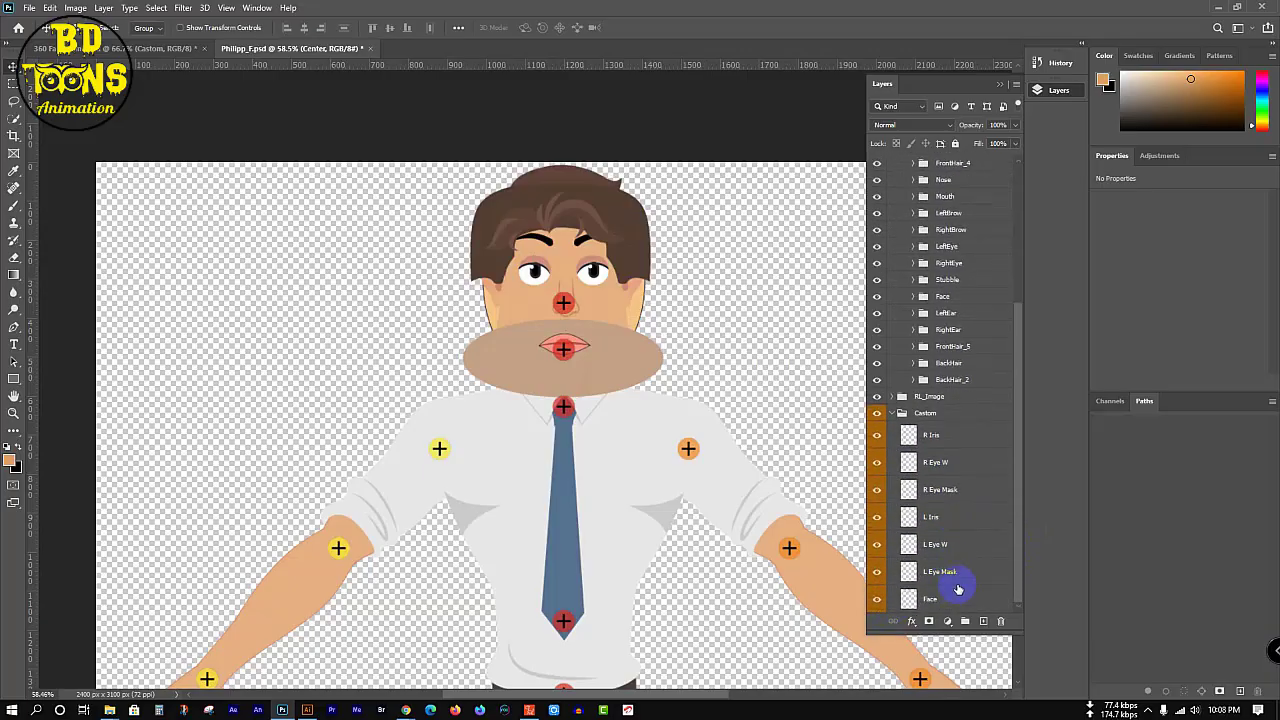
click(960, 597)
drag(962, 595, 913, 327)
click(913, 325)
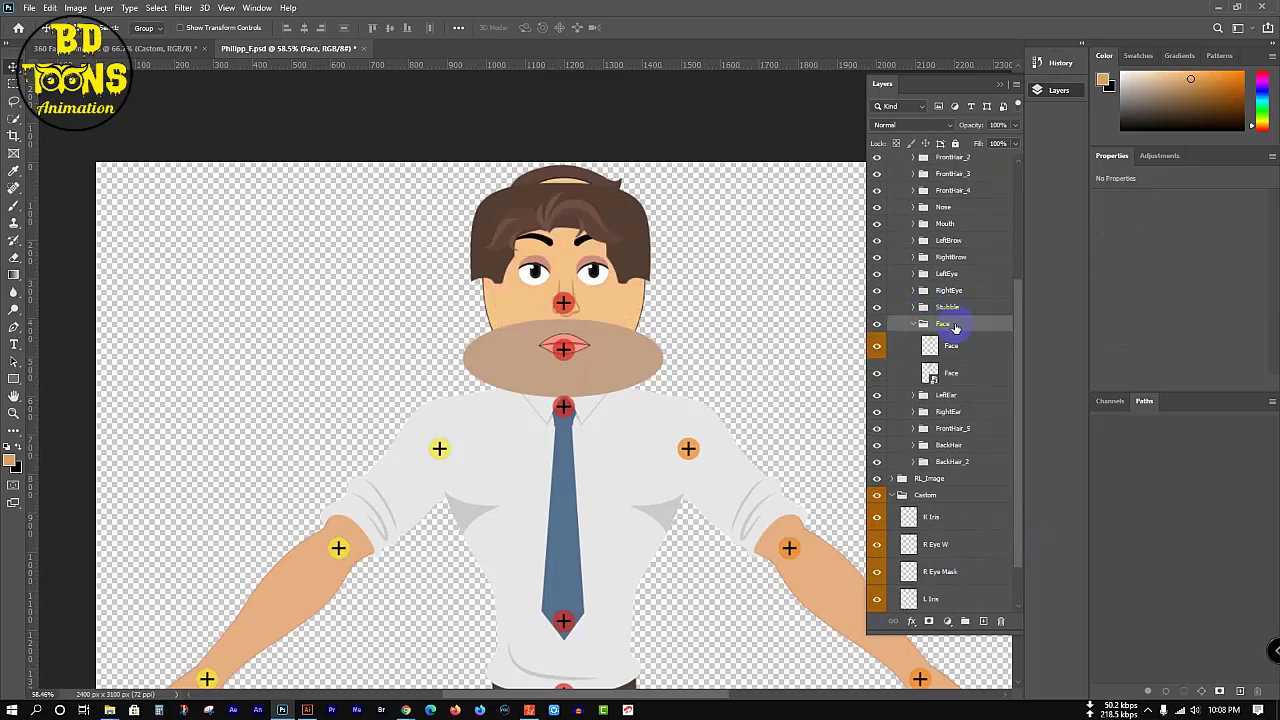
- Delete the original Face smart-object layer from the Center head's Face subgroup and collapse the subgroup
click(980, 381)
key(Delete)
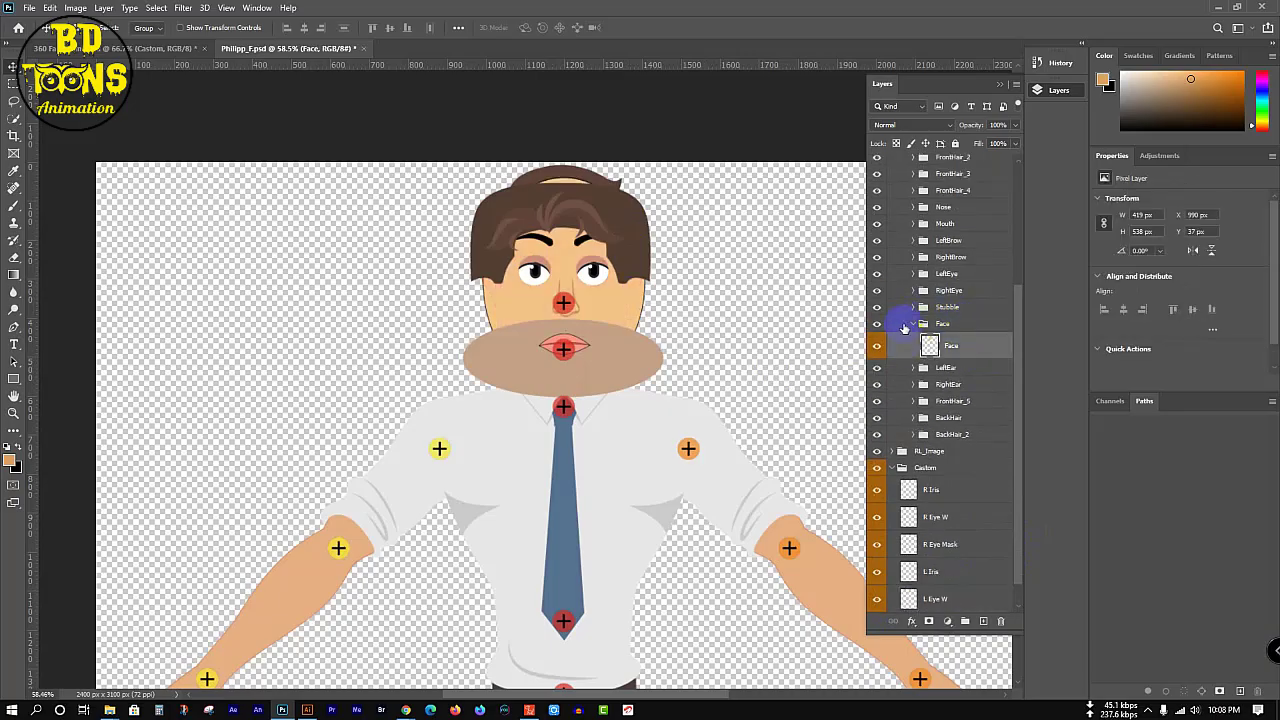
click(913, 325)
- Delete the original layer inside the Center head's Stubble subgroup and collapse the emptied subgroup
click(911, 309)
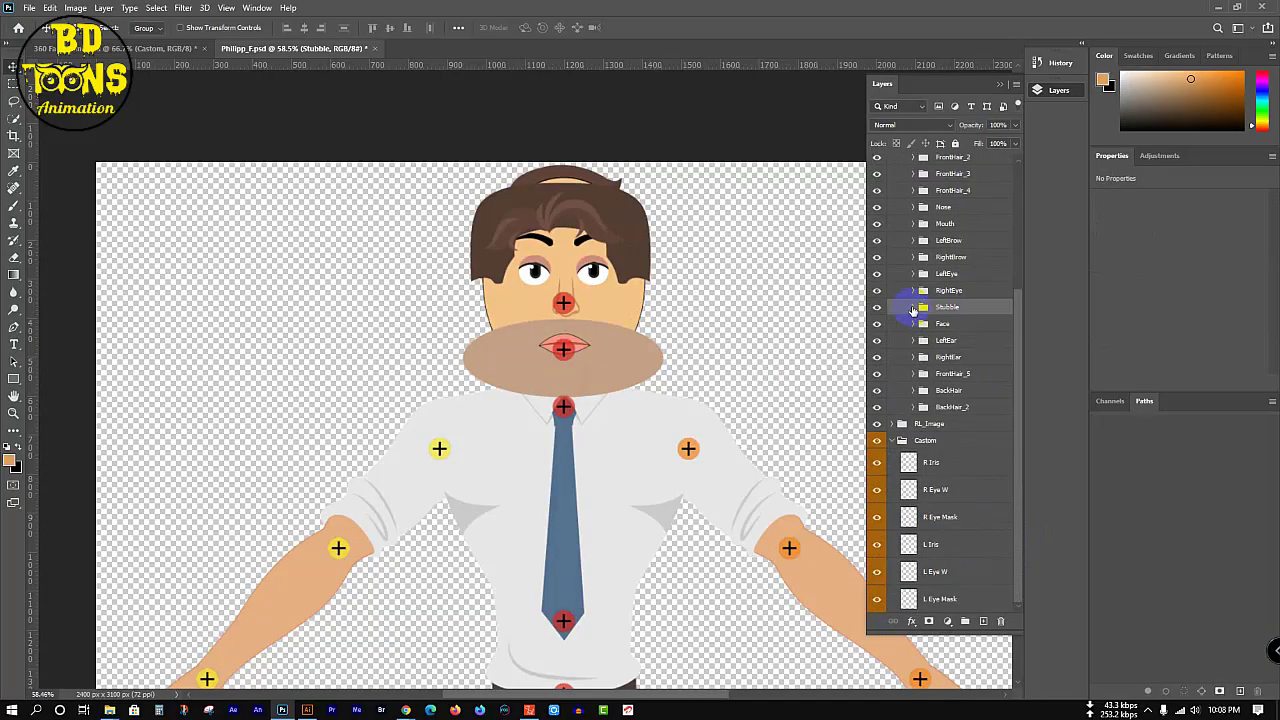
click(911, 309)
click(966, 331)
key(Delete)
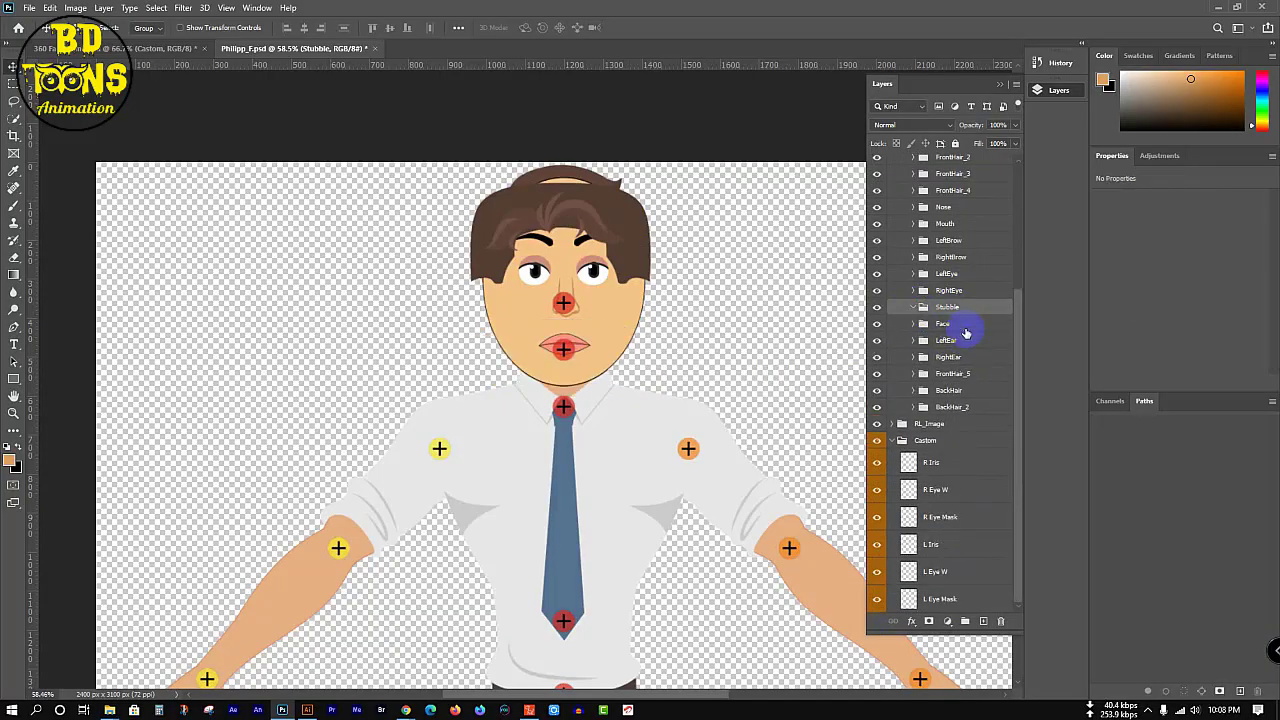
click(913, 310)
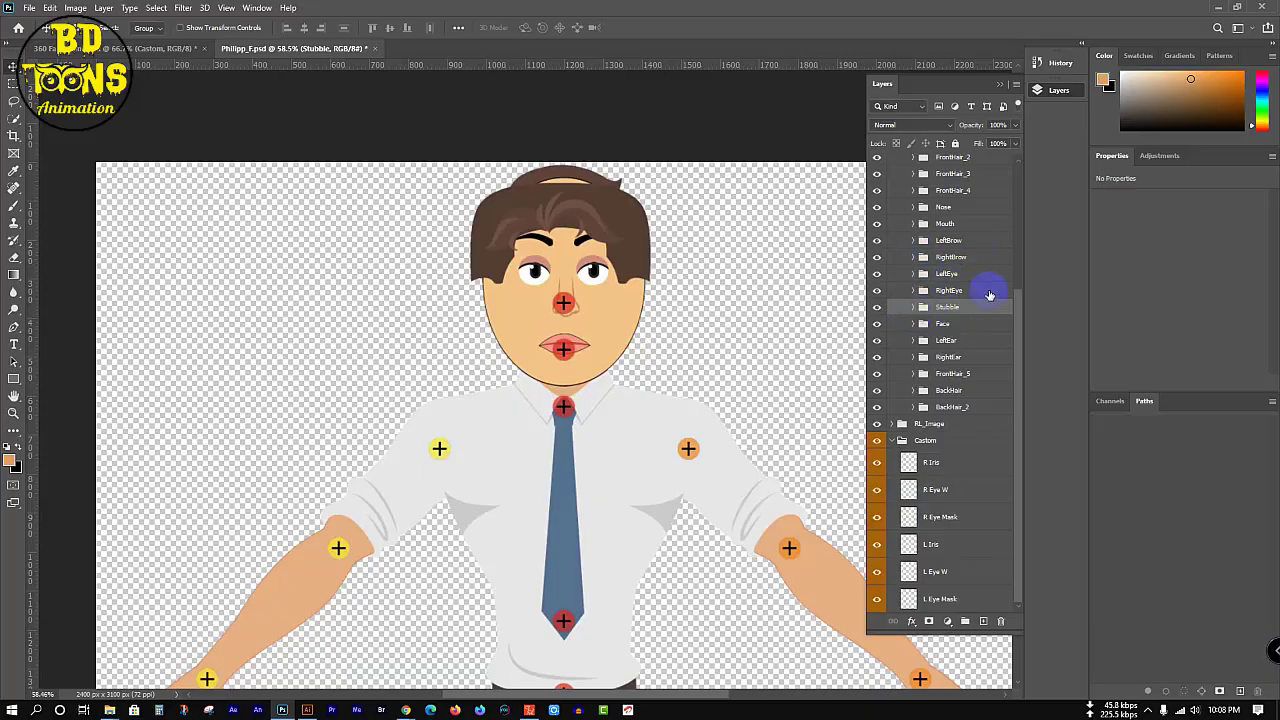
- Move the L Iris, L Eye W and L Eye Mask layers from Custom into the Center head's LeftEye group
click(902, 277)
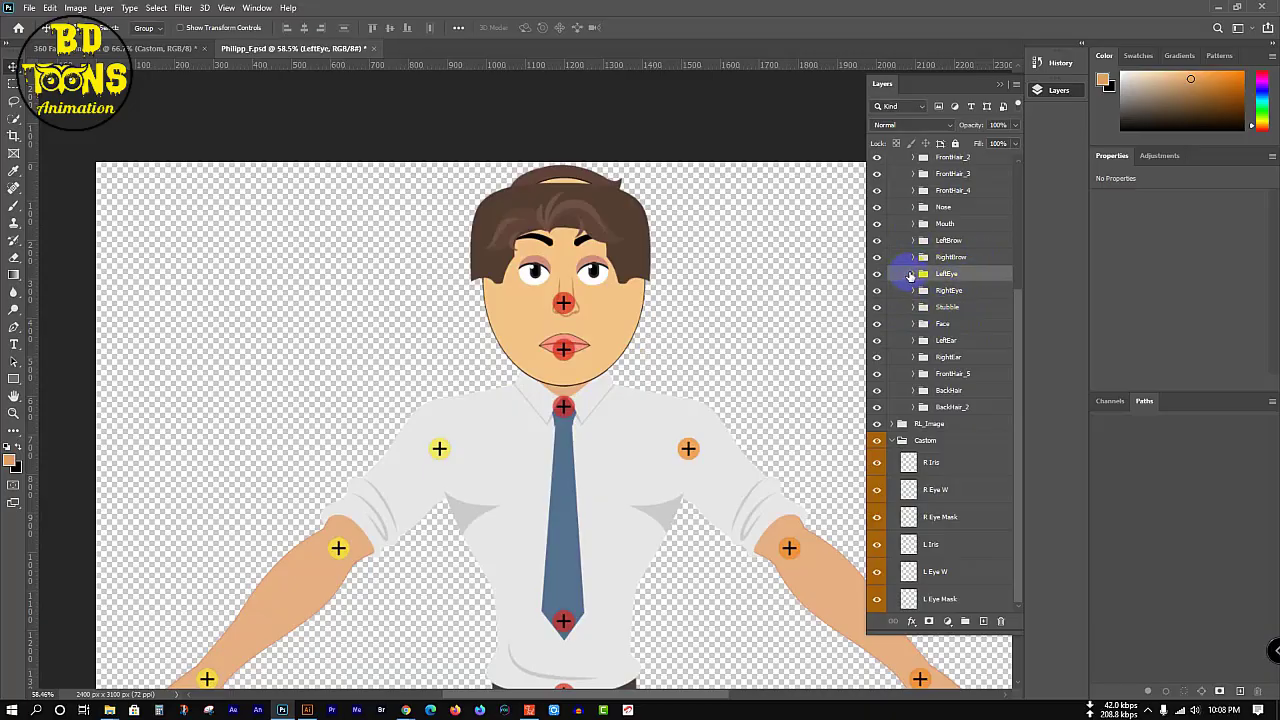
click(911, 274)
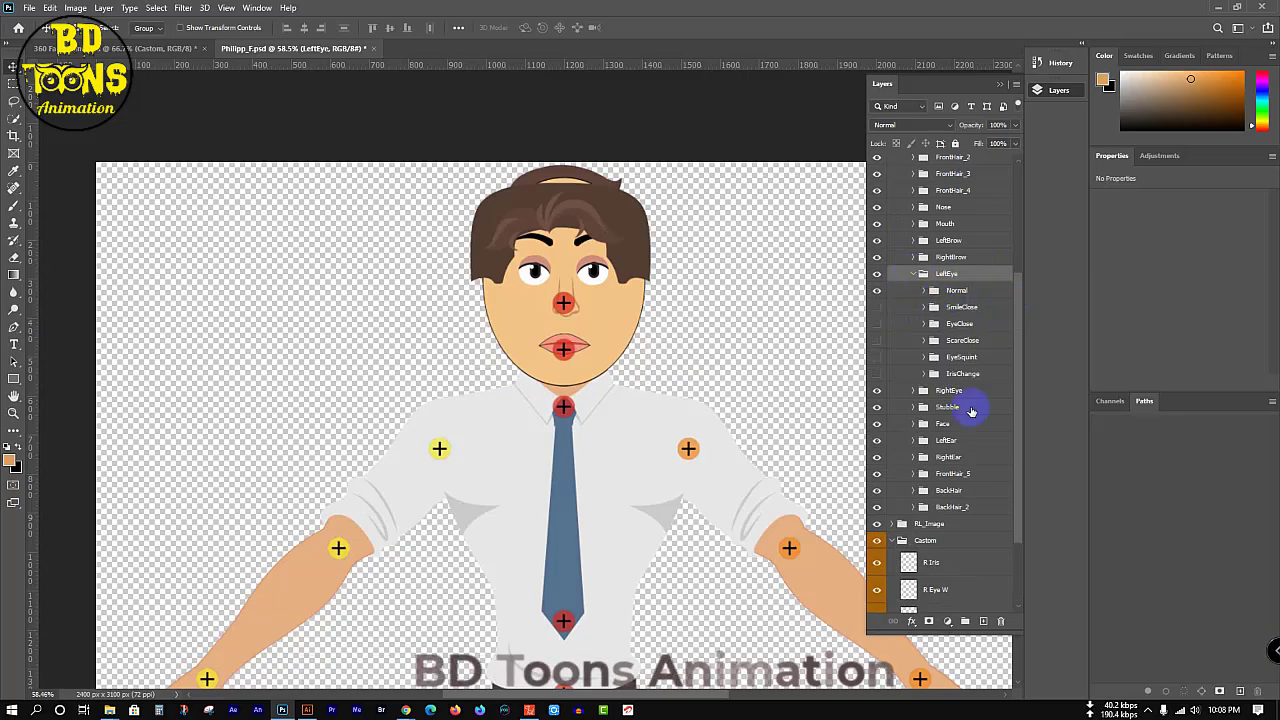
drag(1017, 395, 1046, 506)
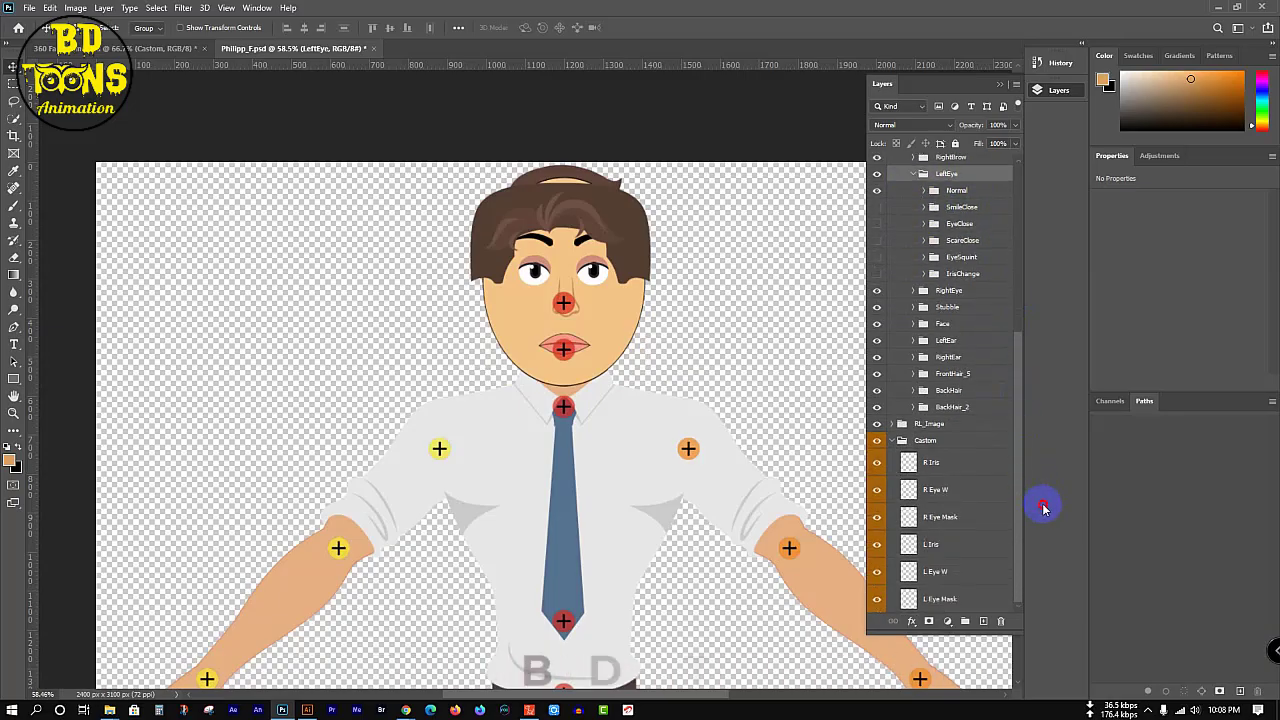
click(978, 544)
key(z)
click(964, 599)
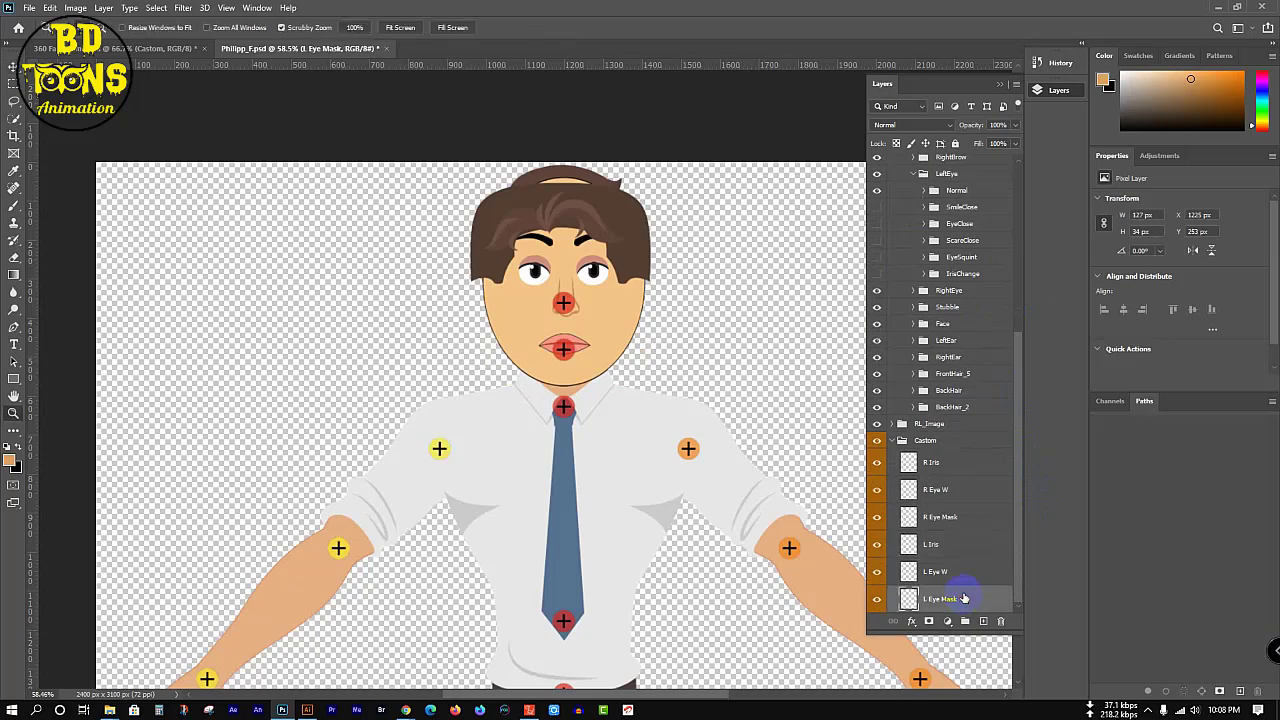
shift+click(963, 544)
drag(963, 544, 960, 180)
click(799, 256)
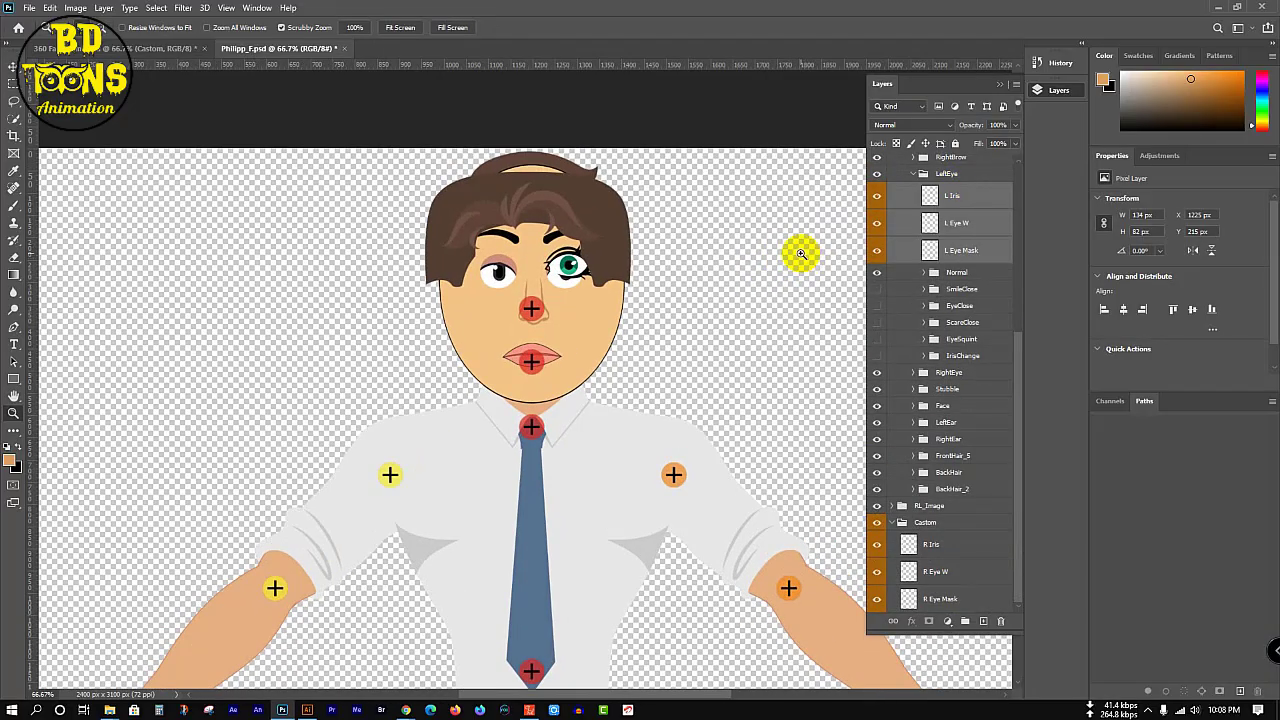
- Delete the original artwork layers from the Iris, EyeWhite and Mask subgroups in the LeftEye group's Normal subgroup
click(971, 272)
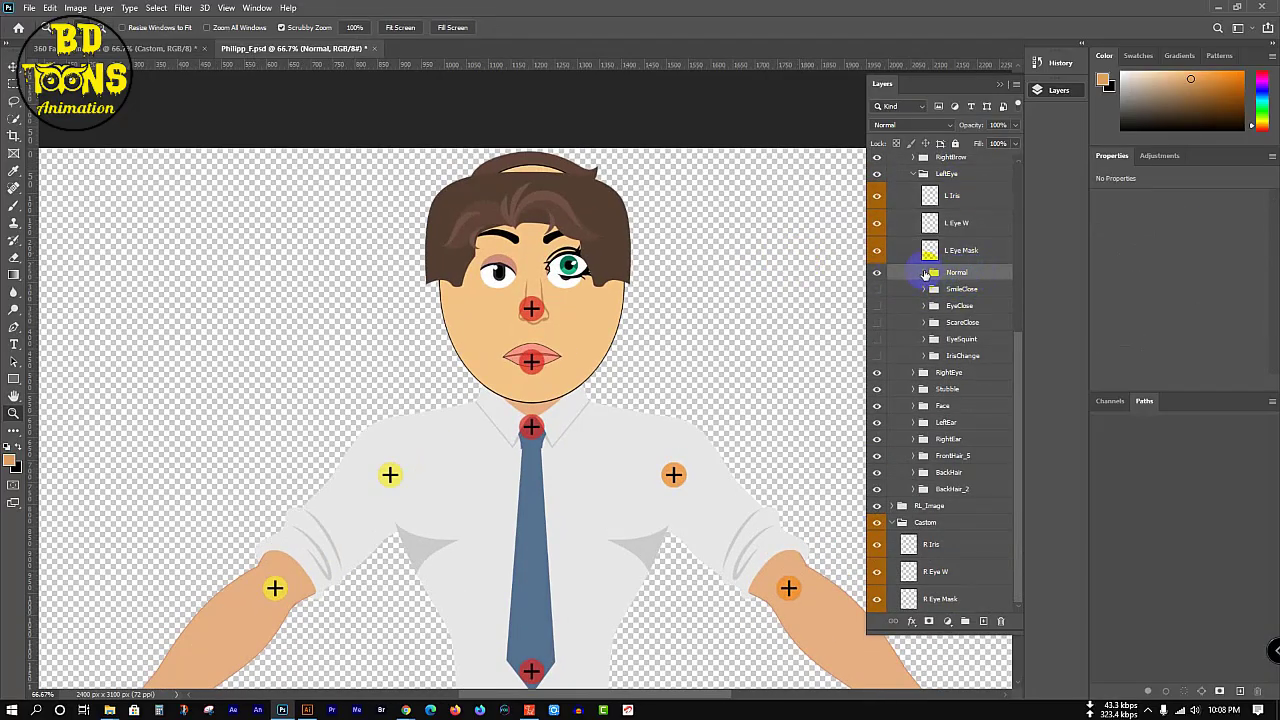
click(926, 273)
click(998, 321)
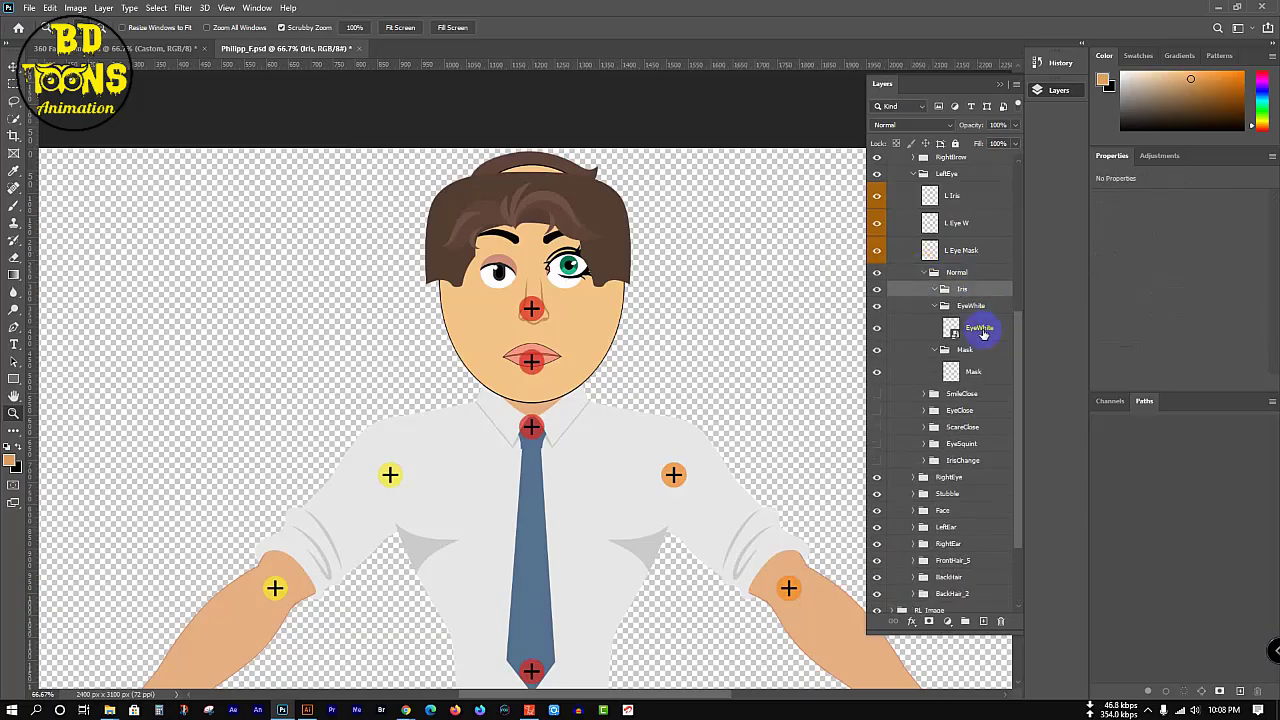
click(980, 331)
click(981, 355)
click(944, 322)
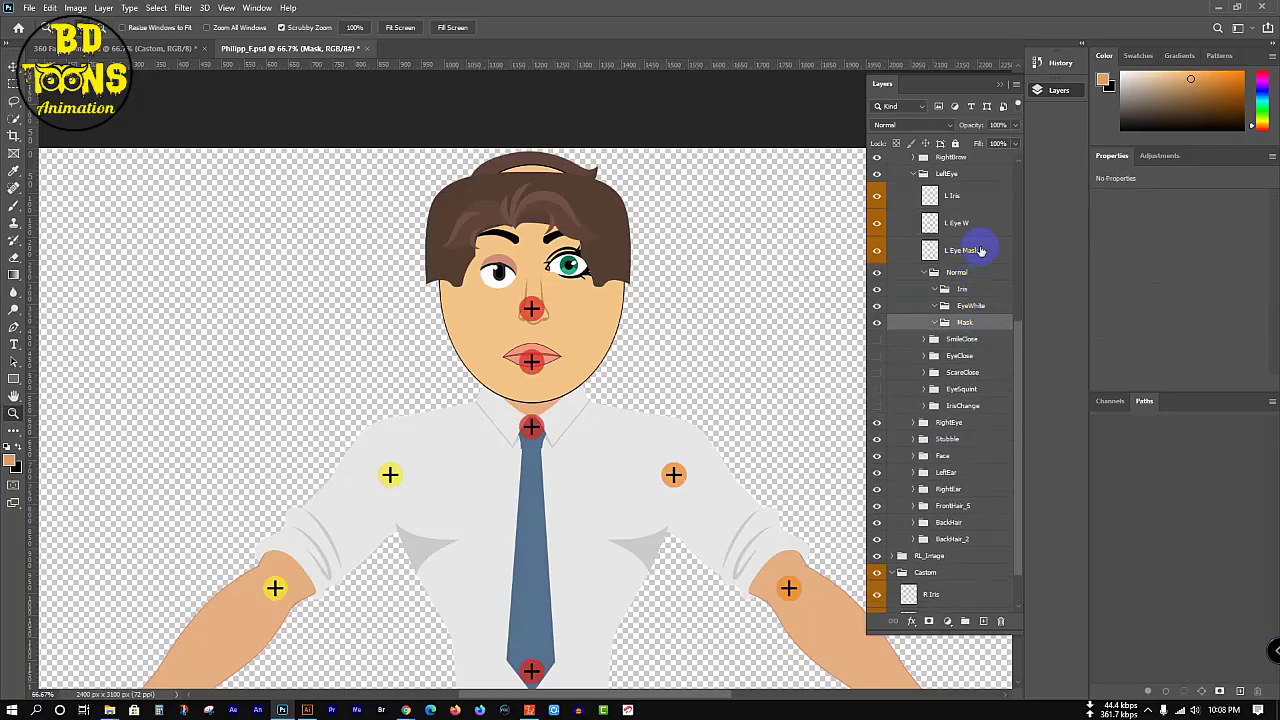
- Move L Iris into the Iris subgroup and L Eye W into the EyeWhite subgroup of LeftEye's Normal group, and collapse Iris
click(971, 224)
drag(966, 193, 982, 312)
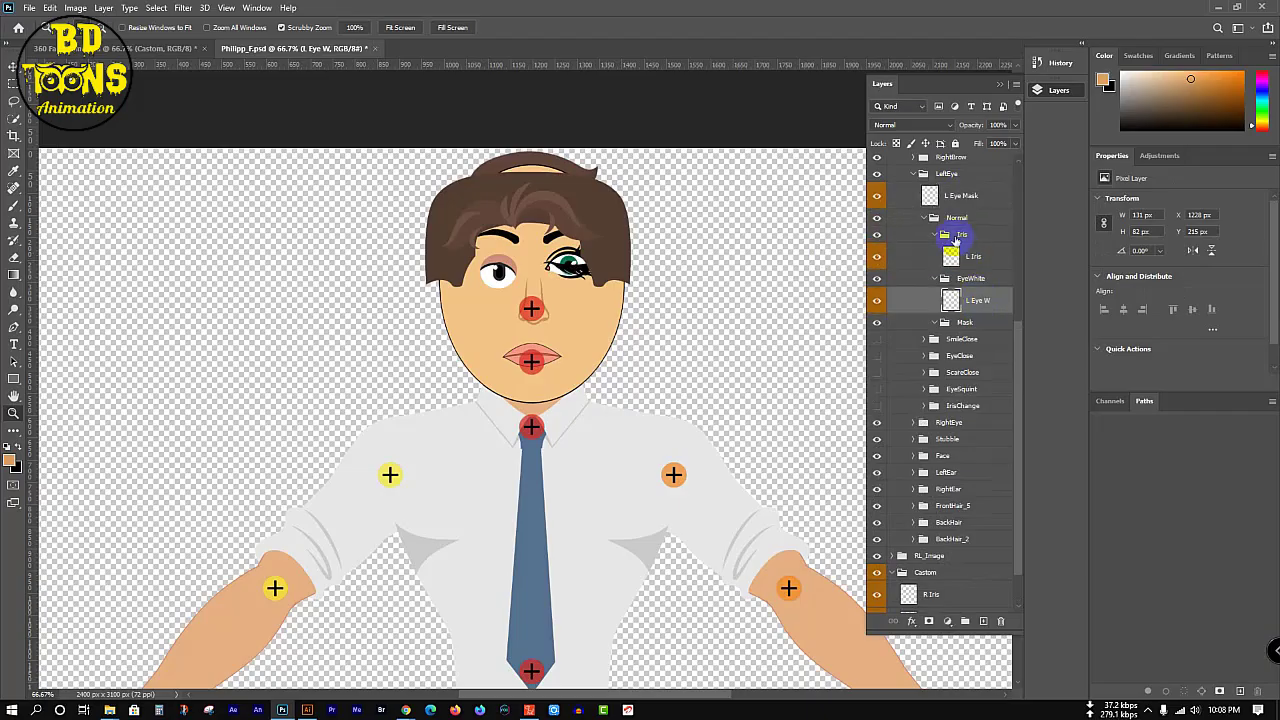
click(936, 235)
click(935, 235)
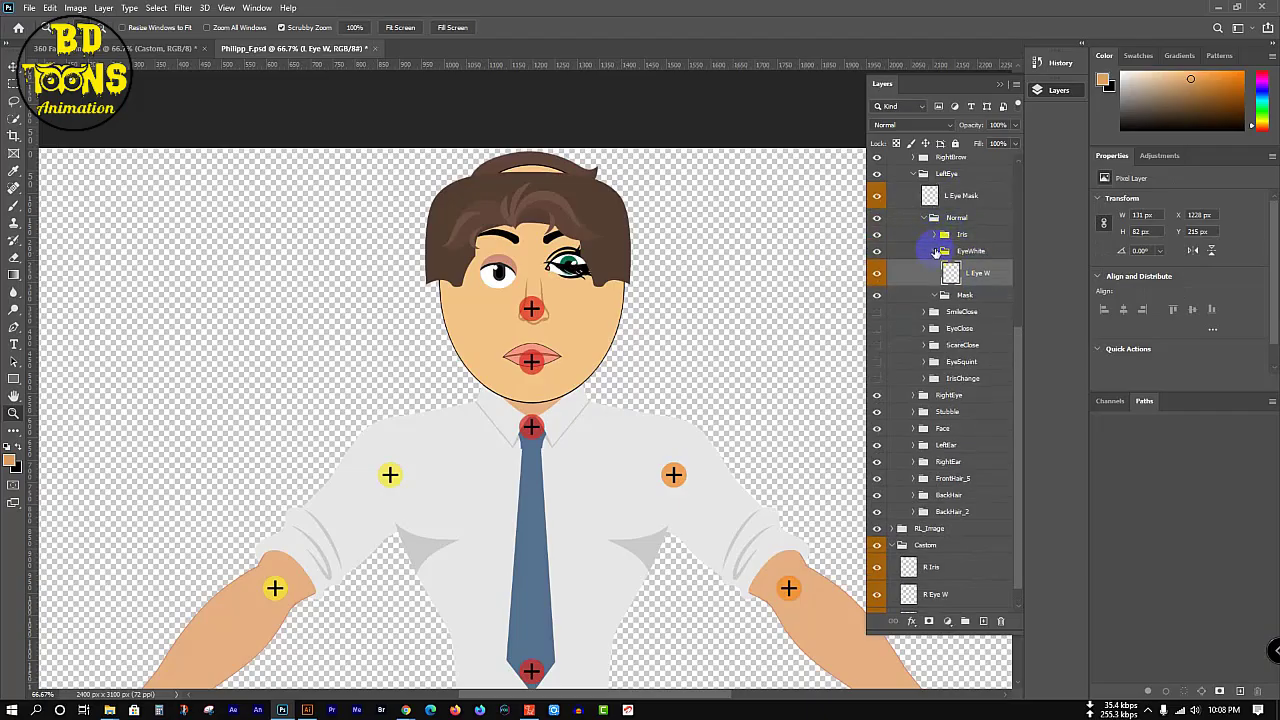
- Collapse LeftEye's Normal group and delete the original EyeWhite artwork layer from its SmileClose group
click(936, 252)
click(923, 217)
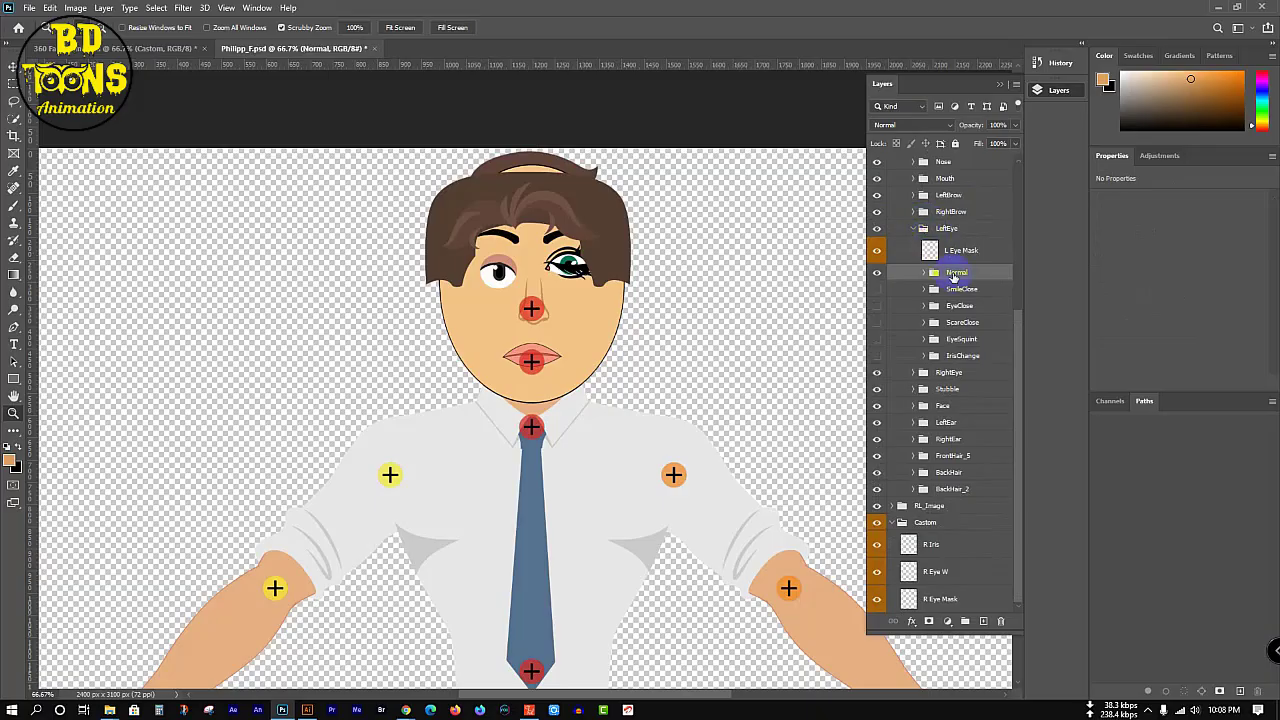
click(956, 292)
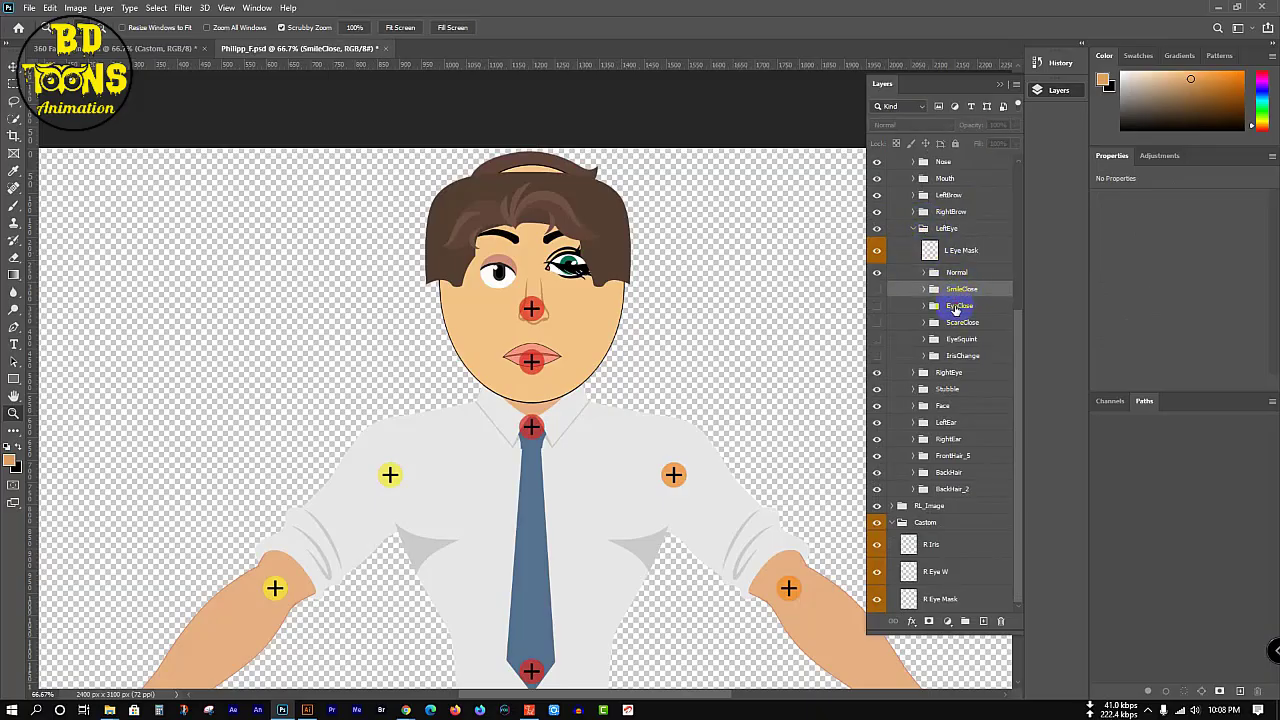
click(922, 289)
click(977, 344)
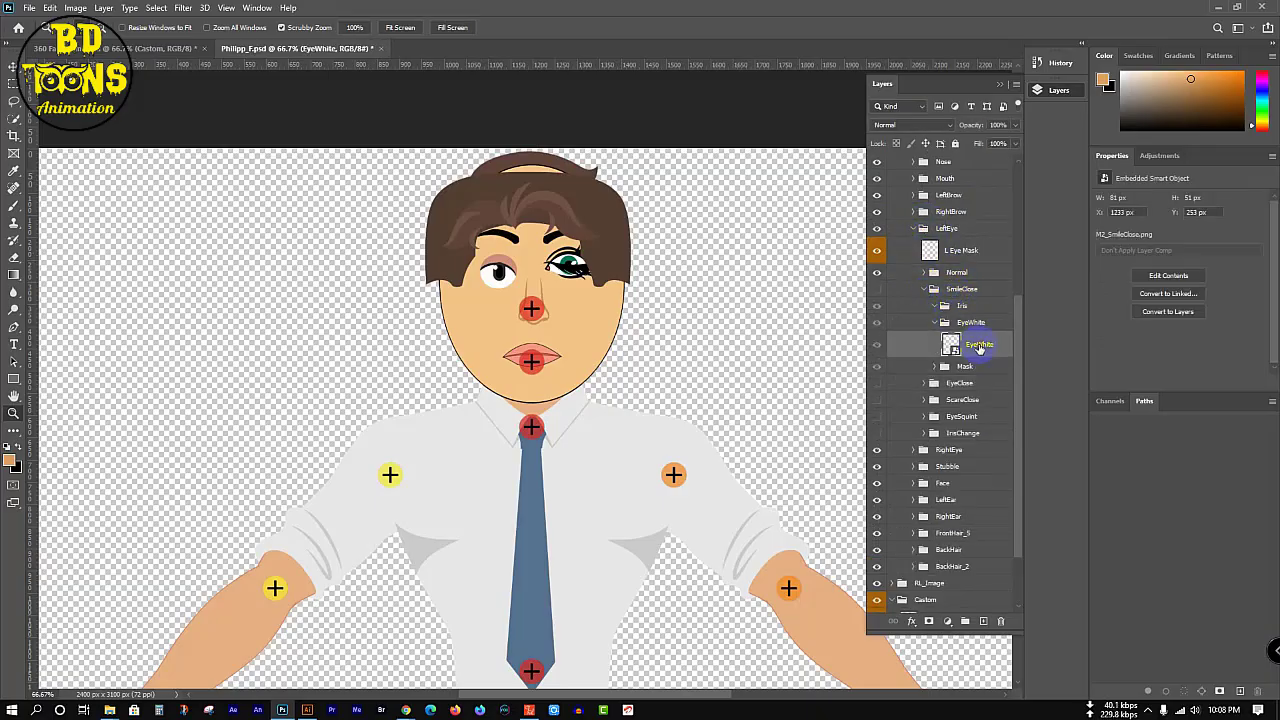
click(963, 325)
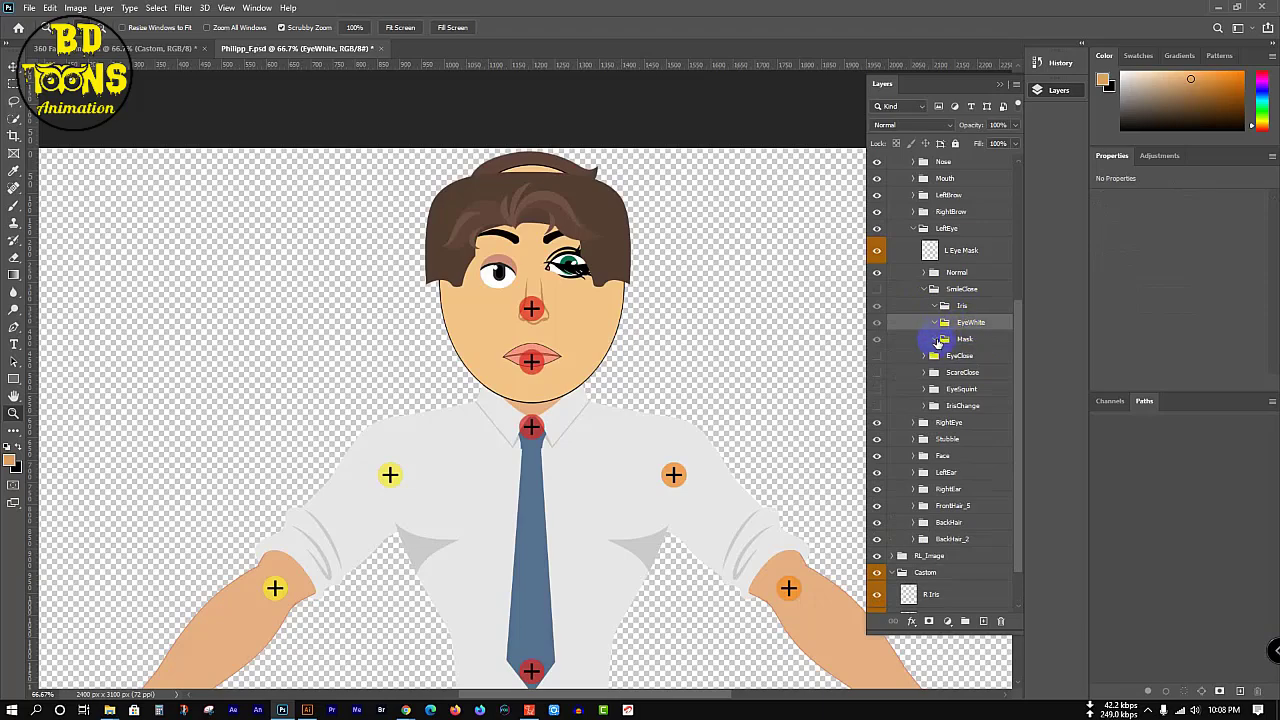
- Move the L Eye Mask layer into the Iris subgroup of LeftEye's SmileClose group, and collapse SmileClose
click(928, 305)
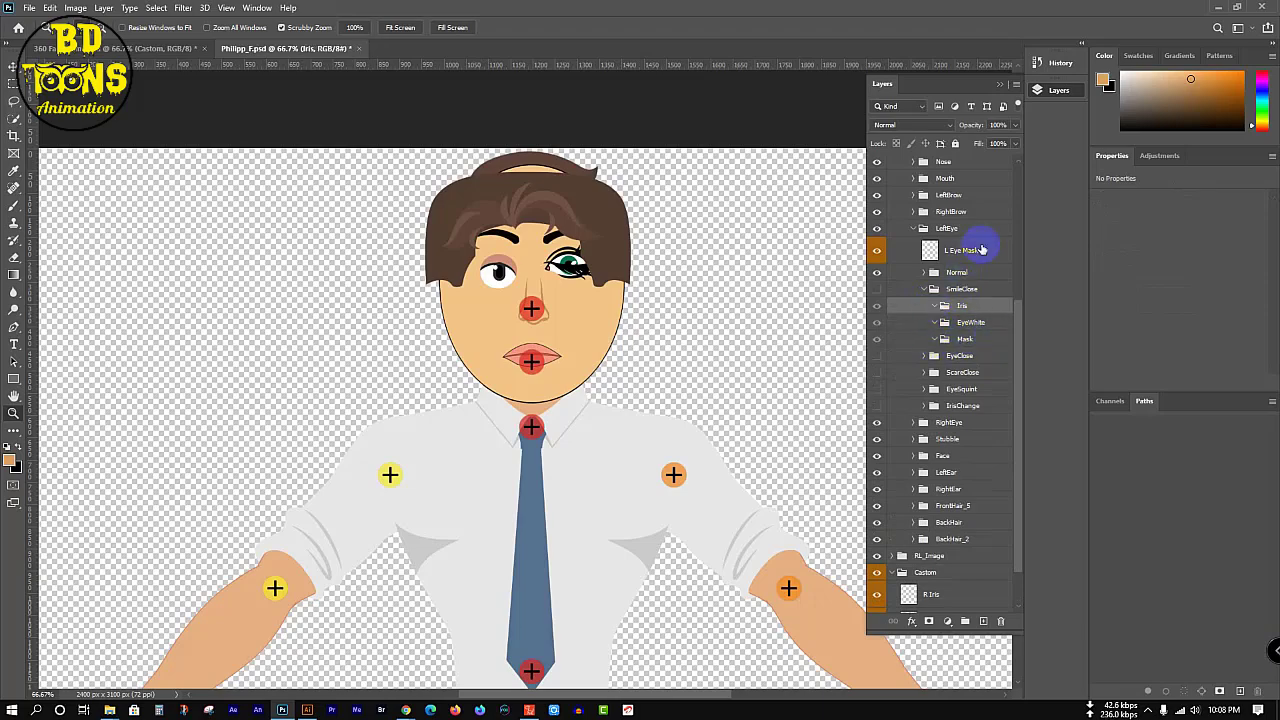
drag(982, 249, 948, 288)
click(936, 279)
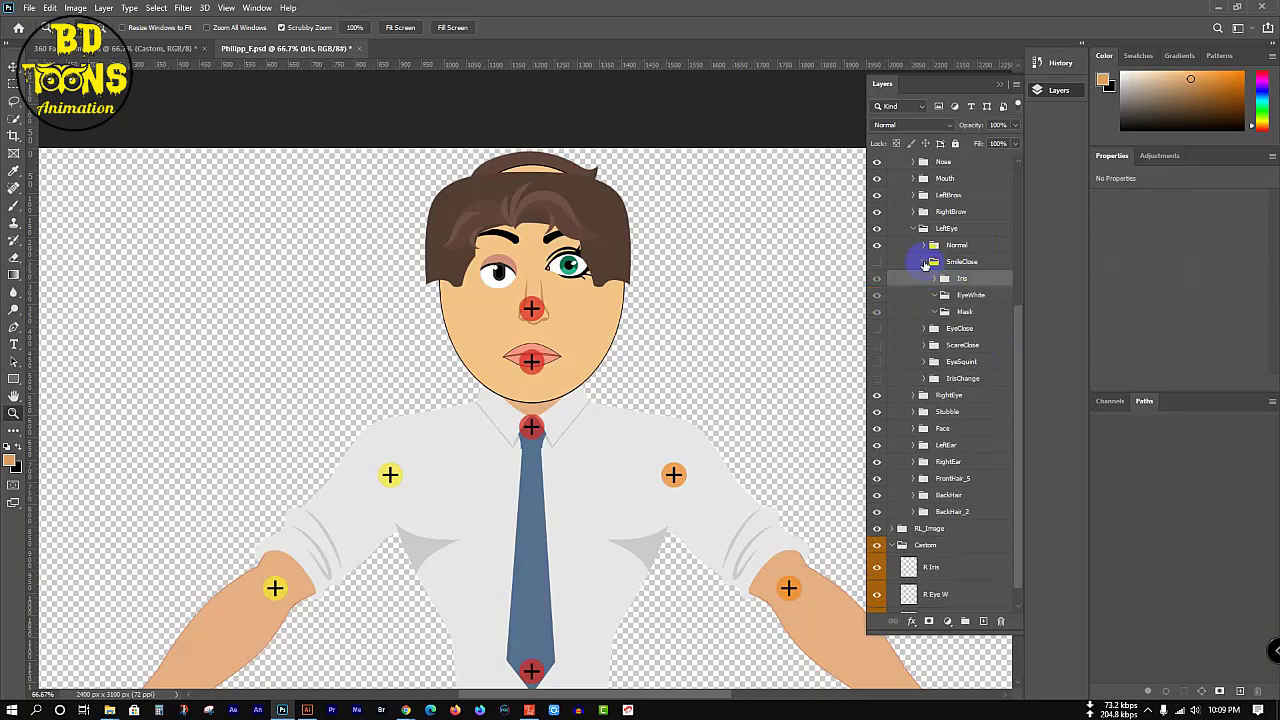
click(925, 262)
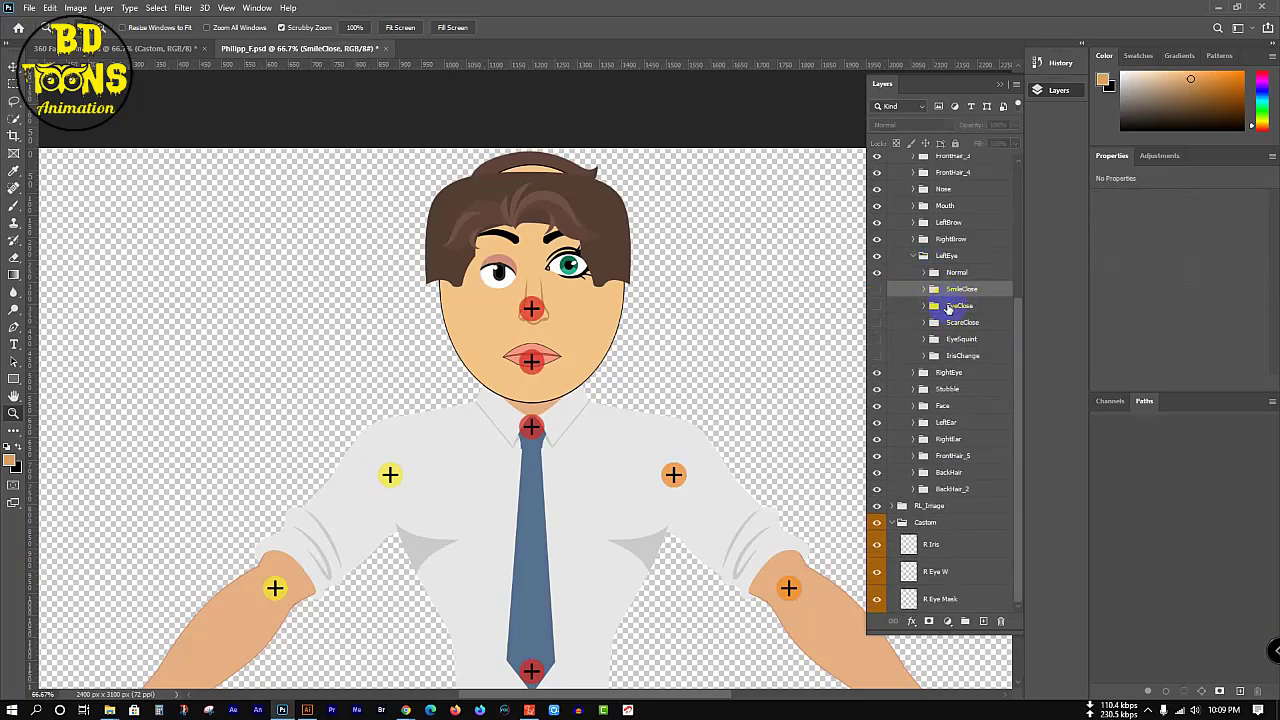
- Delete the original EyeWhite artwork layer from LeftEye's EyeClose group and collapse the group
click(950, 308)
click(925, 306)
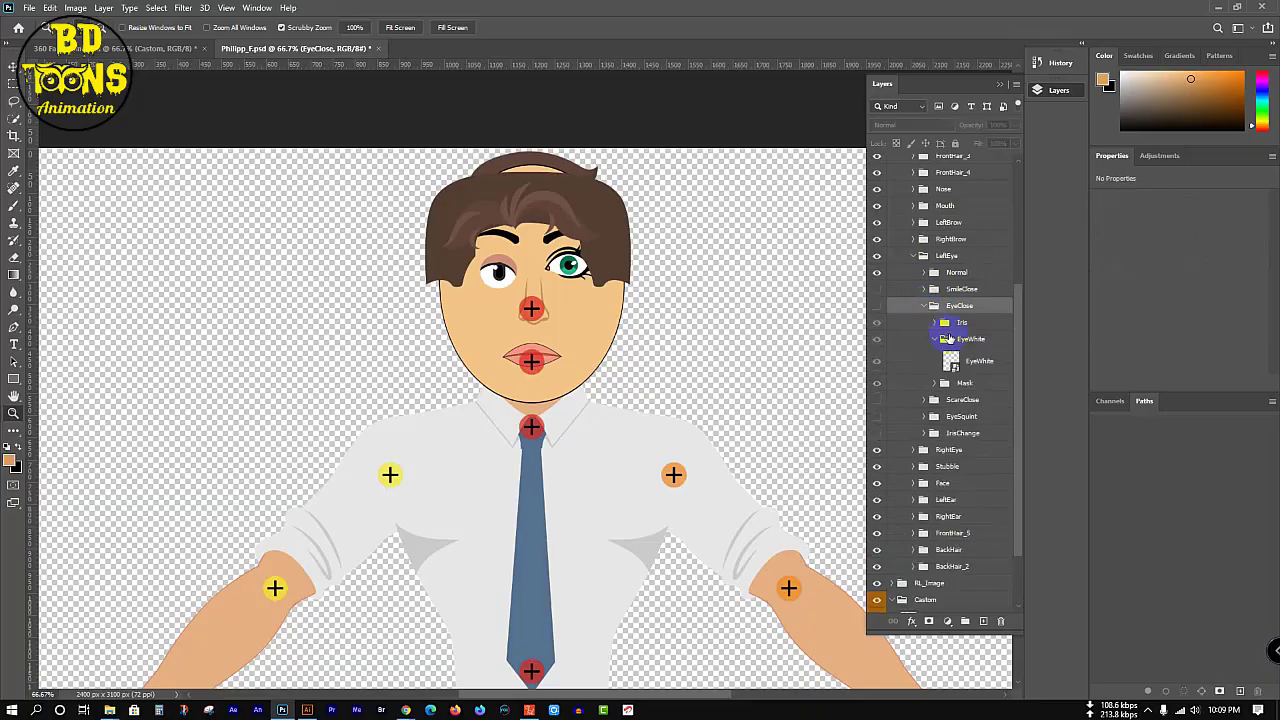
click(945, 339)
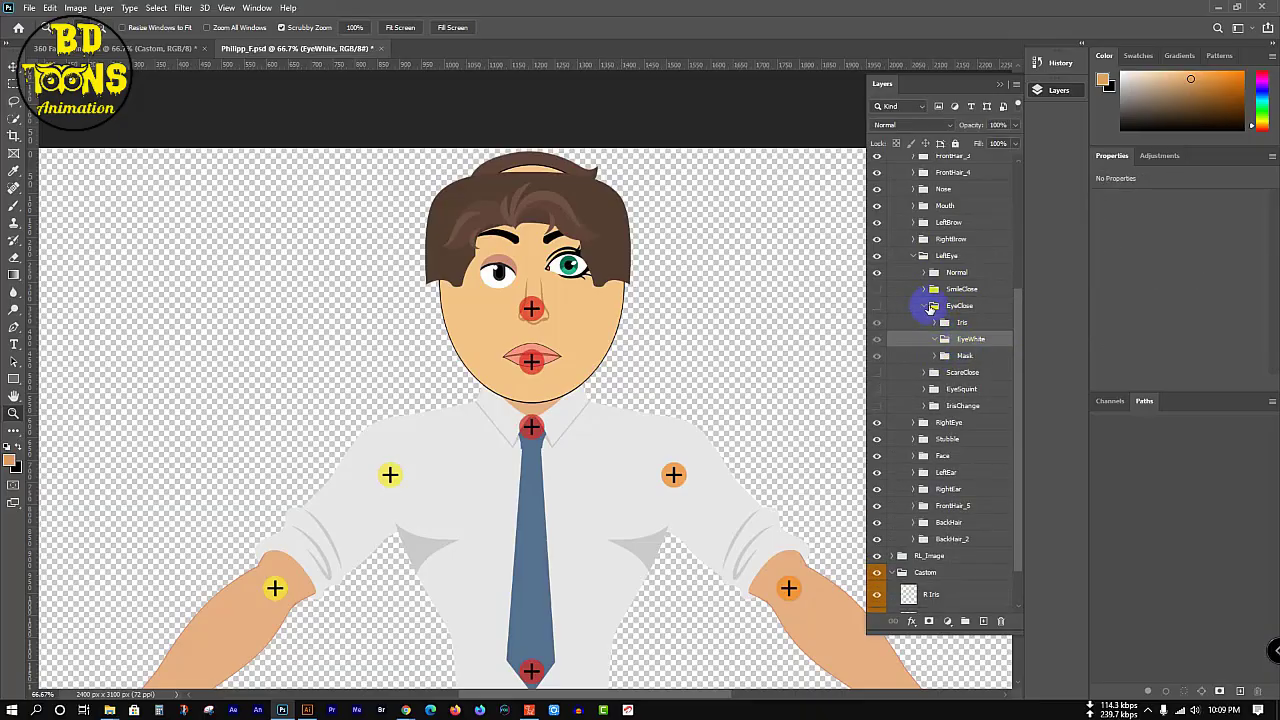
click(922, 306)
- Delete the original EyeWhite artwork layer from LeftEye's ScareClose group and collapse the group
click(930, 322)
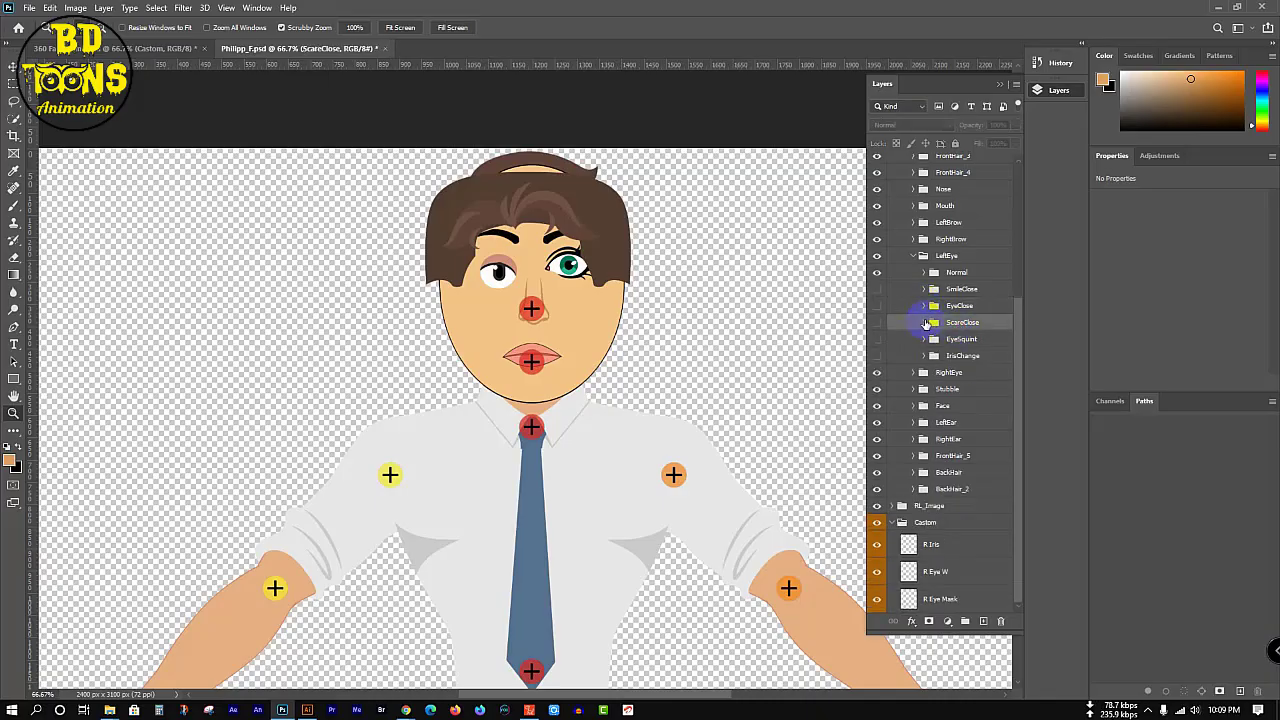
click(924, 322)
click(978, 377)
click(926, 322)
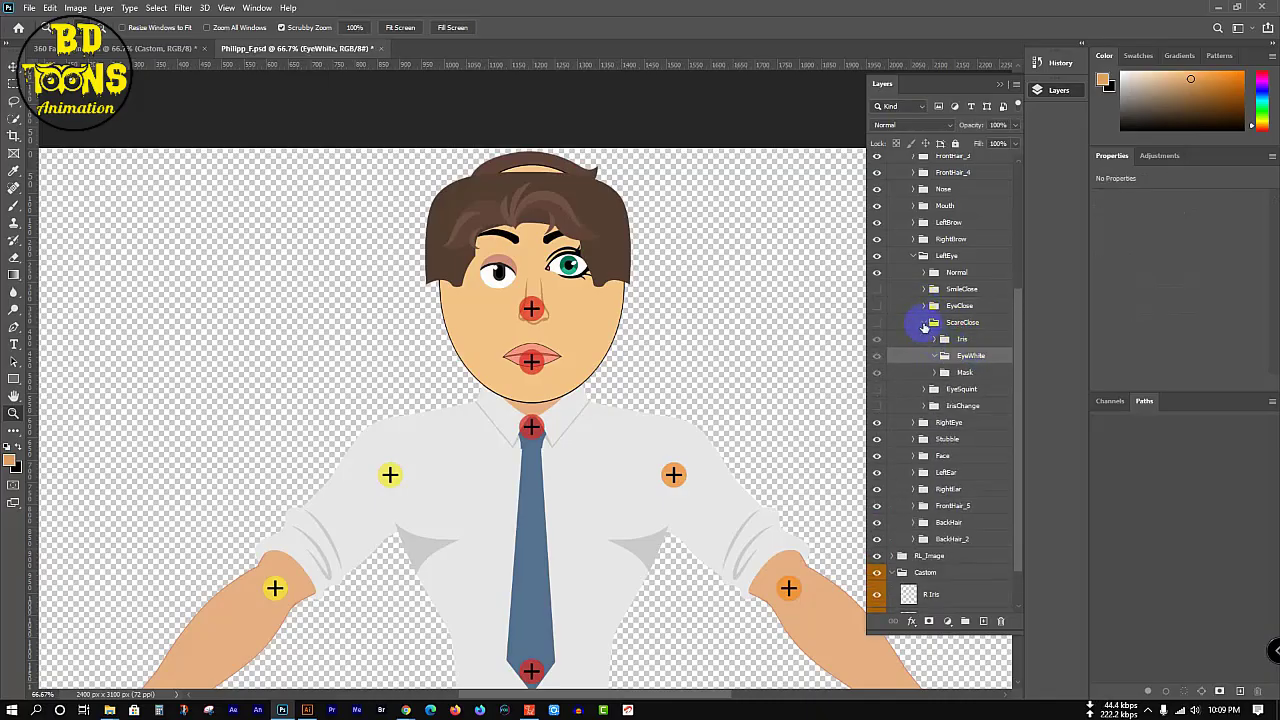
- Delete the original Iris, EyeWhite and Mask layers from LeftEye's EyeSquint group and collapse the group
click(931, 341)
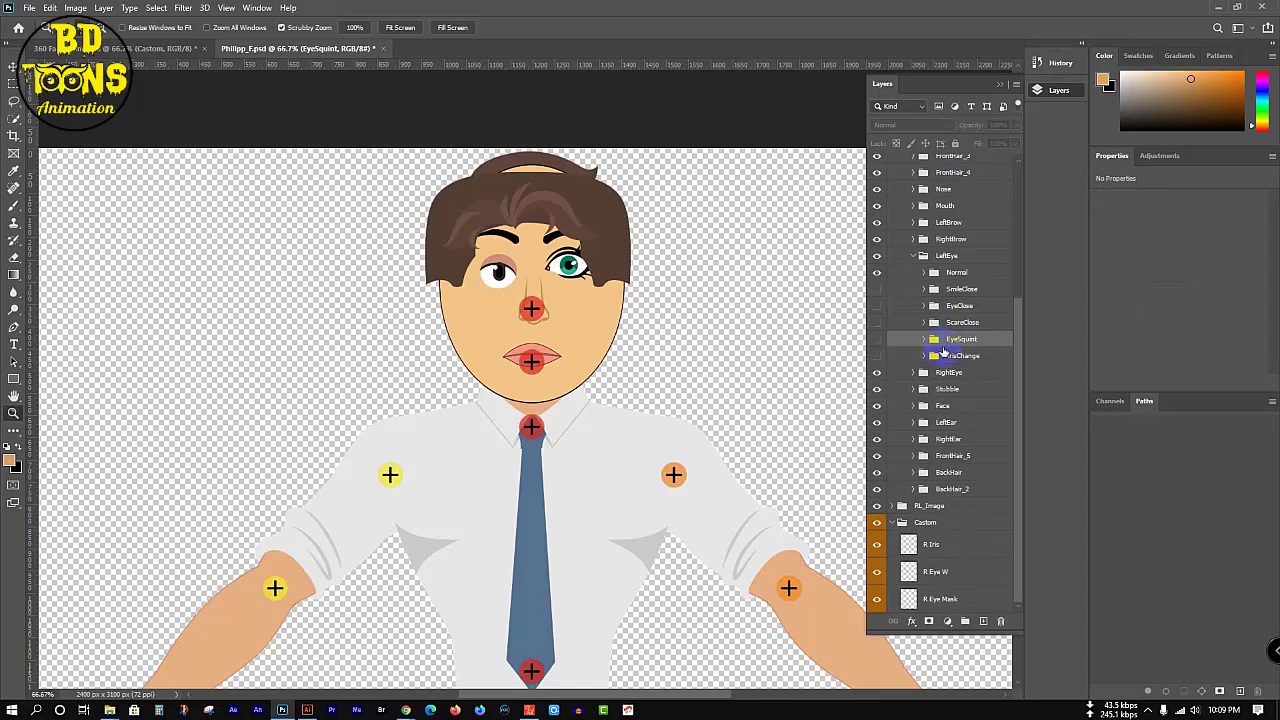
click(924, 339)
click(970, 376)
ctrl+click(978, 424)
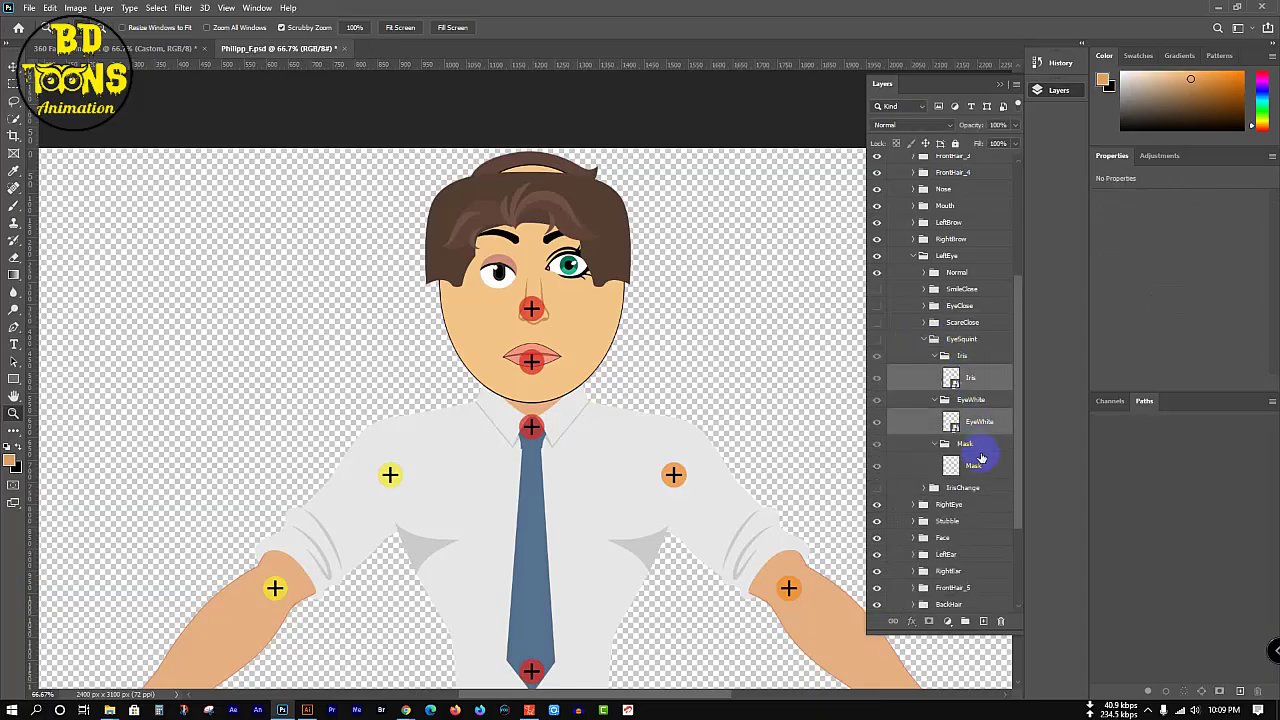
ctrl+click(979, 462)
key(Delete)
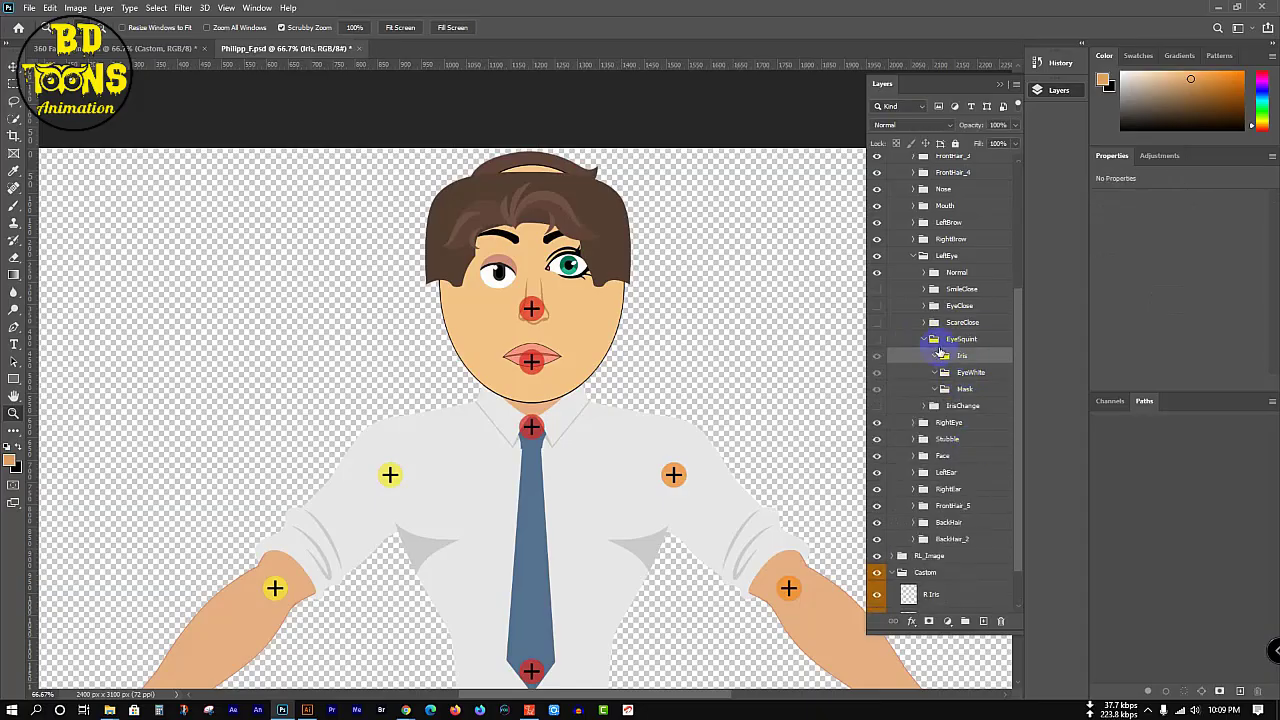
key(Delete)
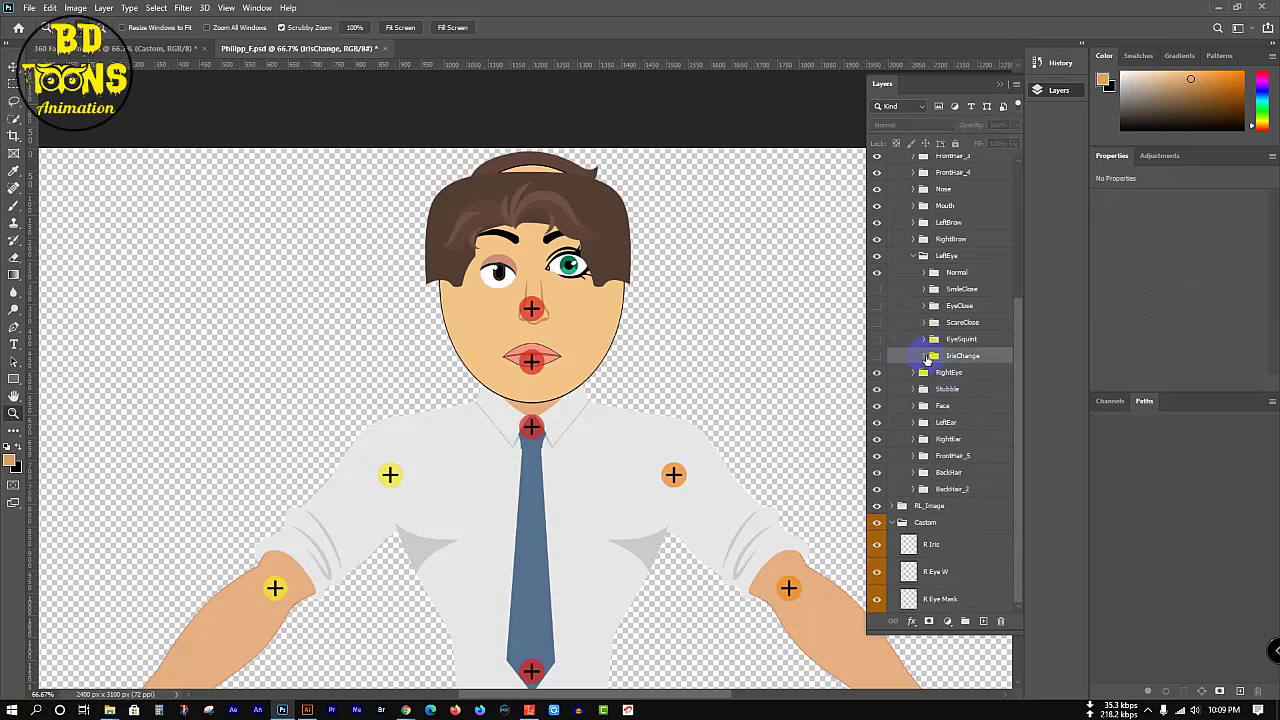
- Delete the original Iris, EyeWhite and Mask layers from LeftEye's IrisChange group, and collapse IrisChange and LeftEye
click(923, 355)
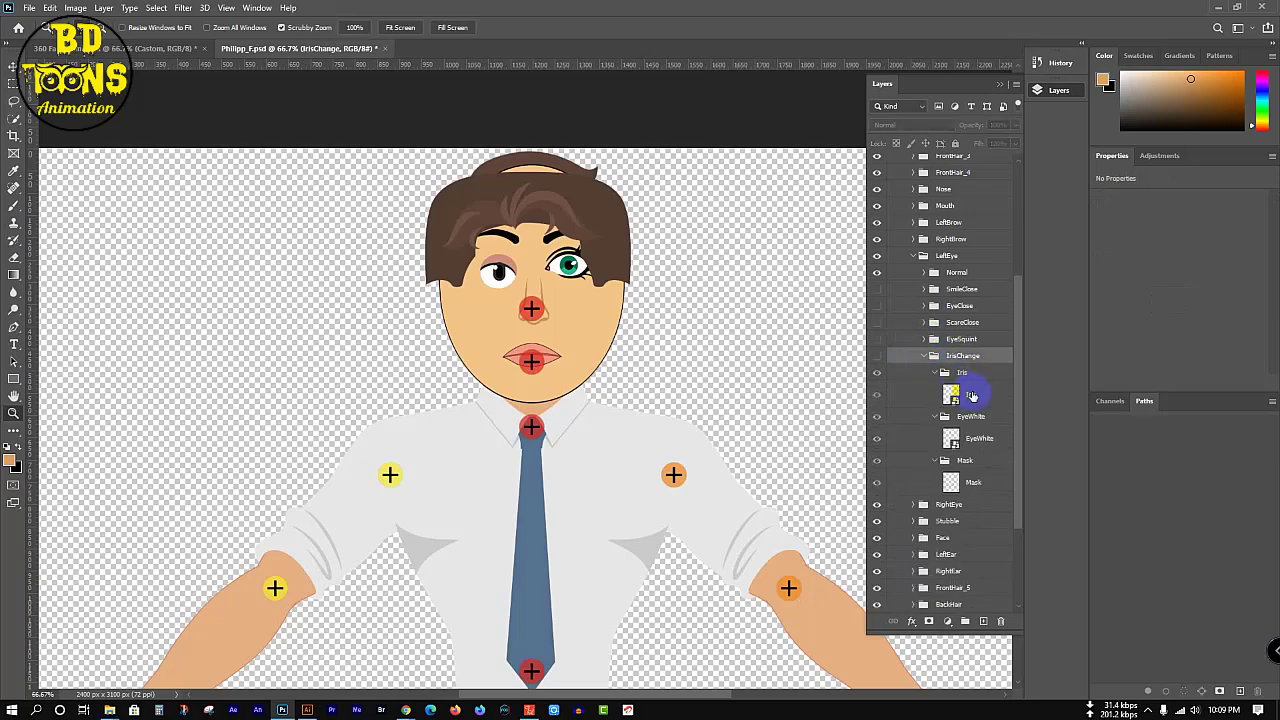
ctrl+click(976, 438)
ctrl+click(980, 482)
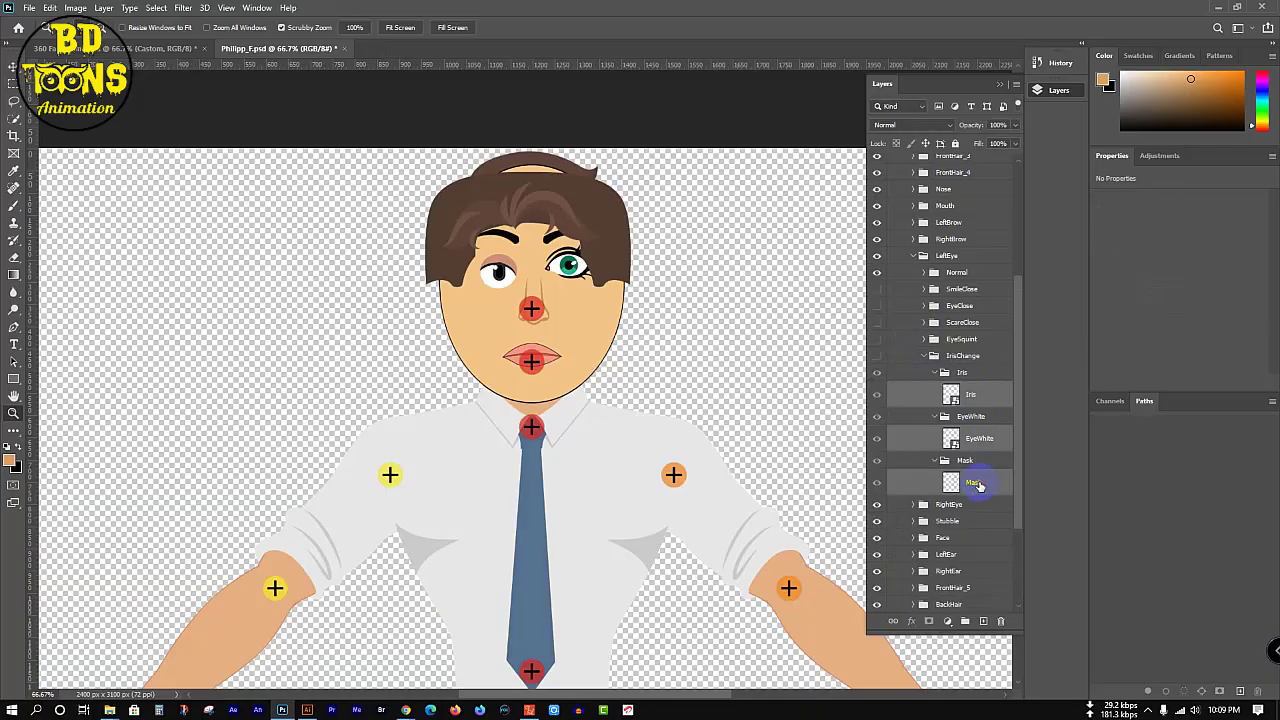
key(Delete)
click(924, 357)
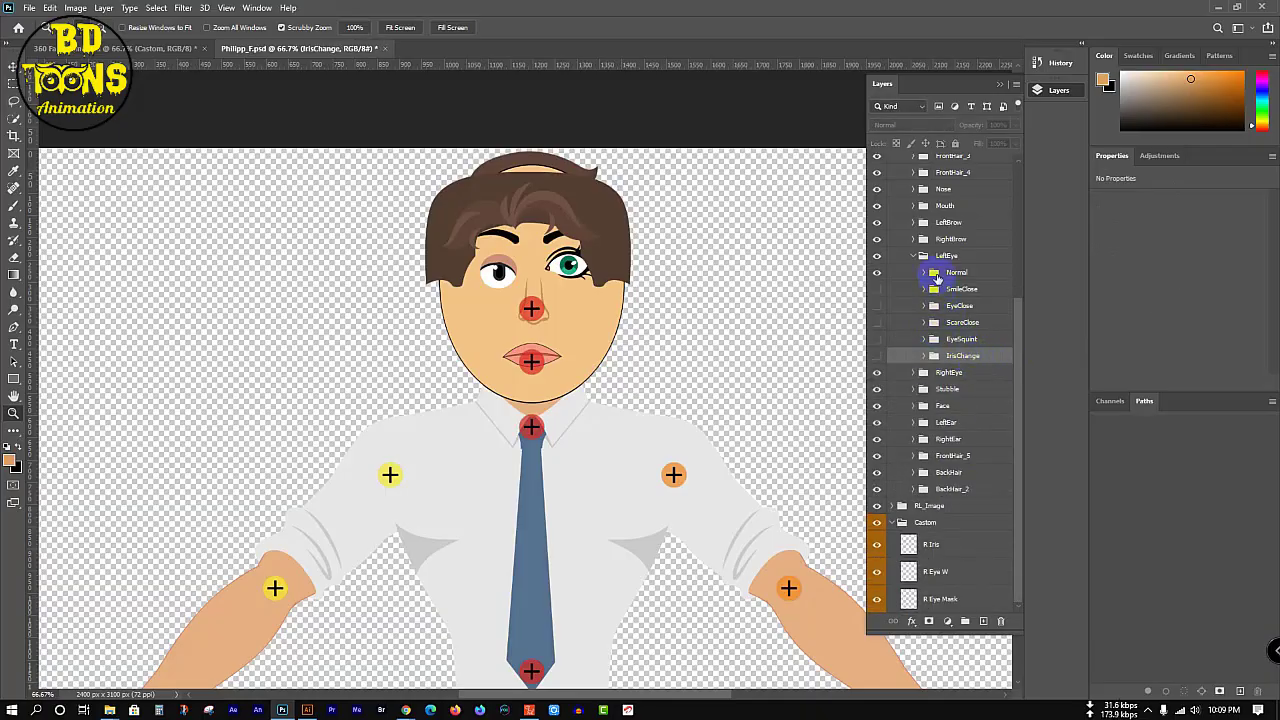
click(919, 257)
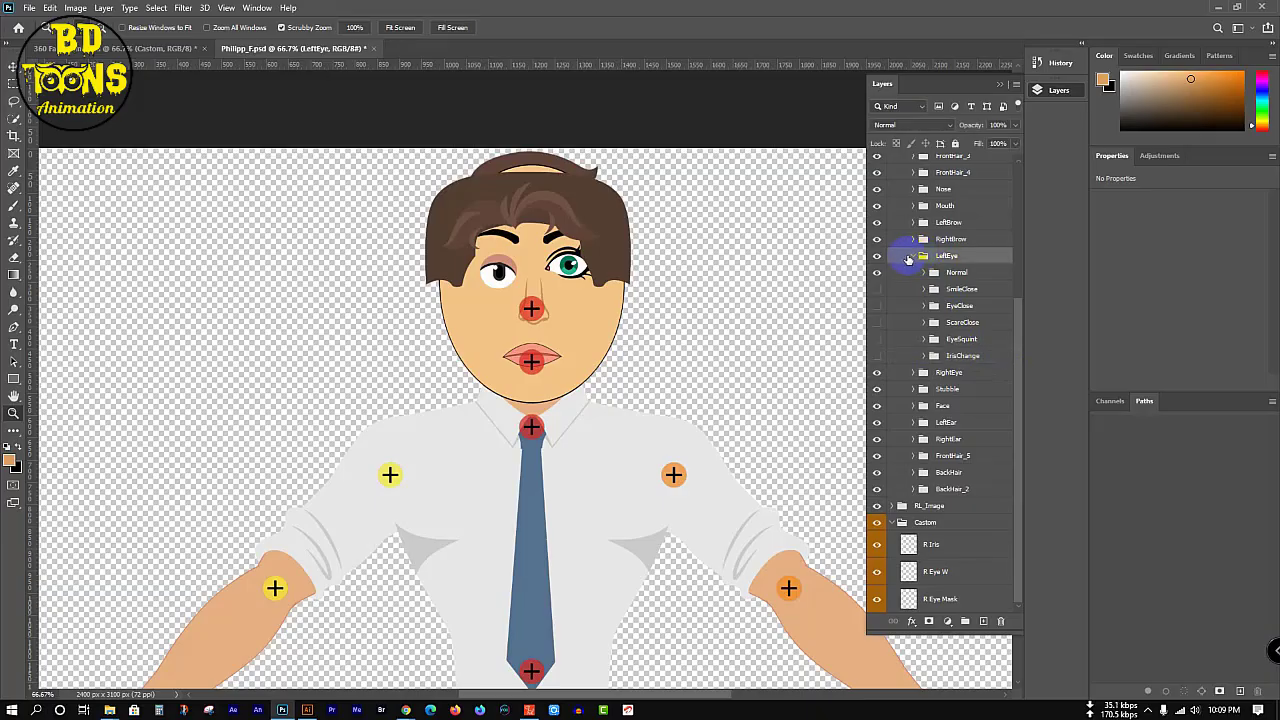
click(913, 257)
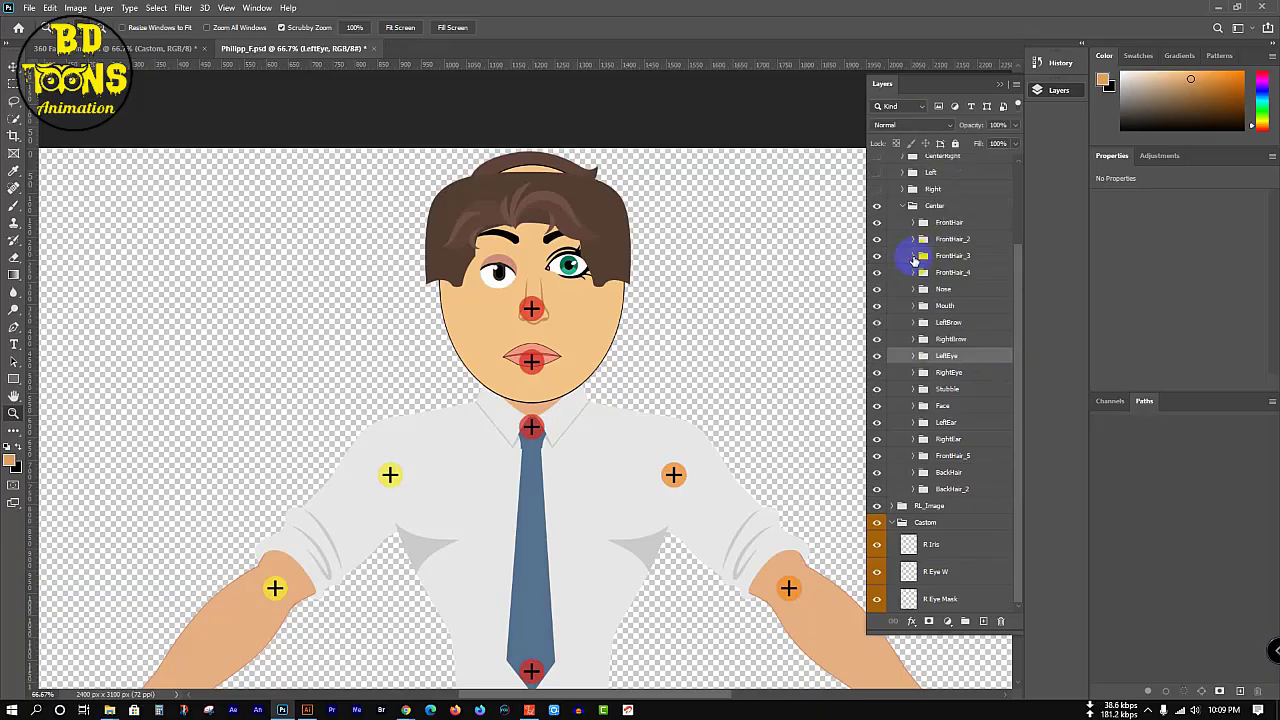
- Move the R Iris, R Eye W and R Eye Mask layers from Custom into the Center head's RightEye group
click(980, 373)
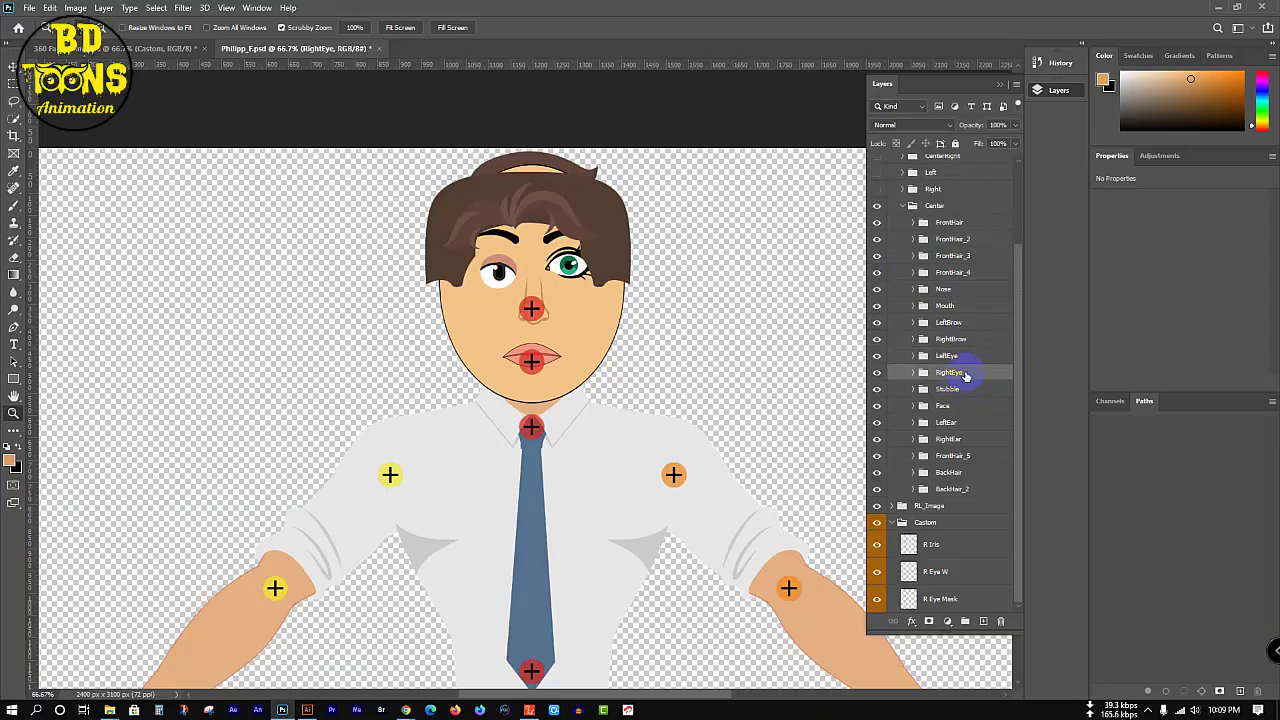
click(912, 374)
scroll(965, 531, down, 3)
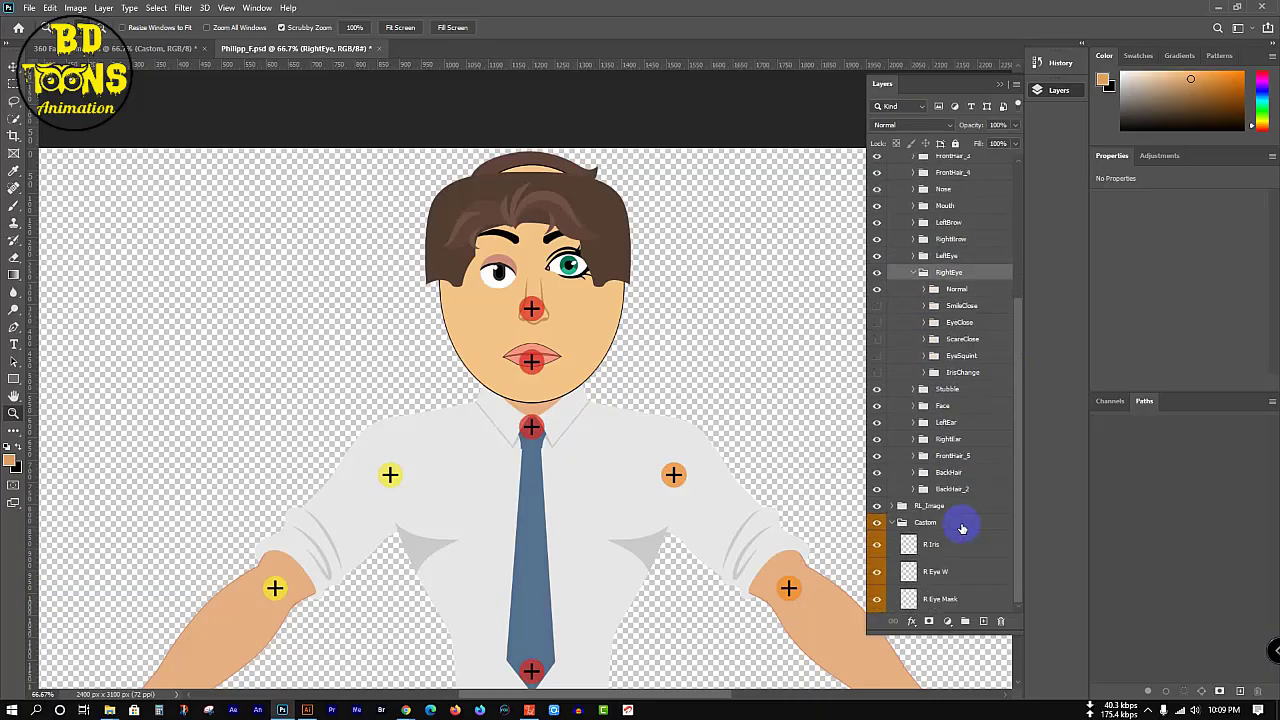
click(966, 600)
shift+click(950, 546)
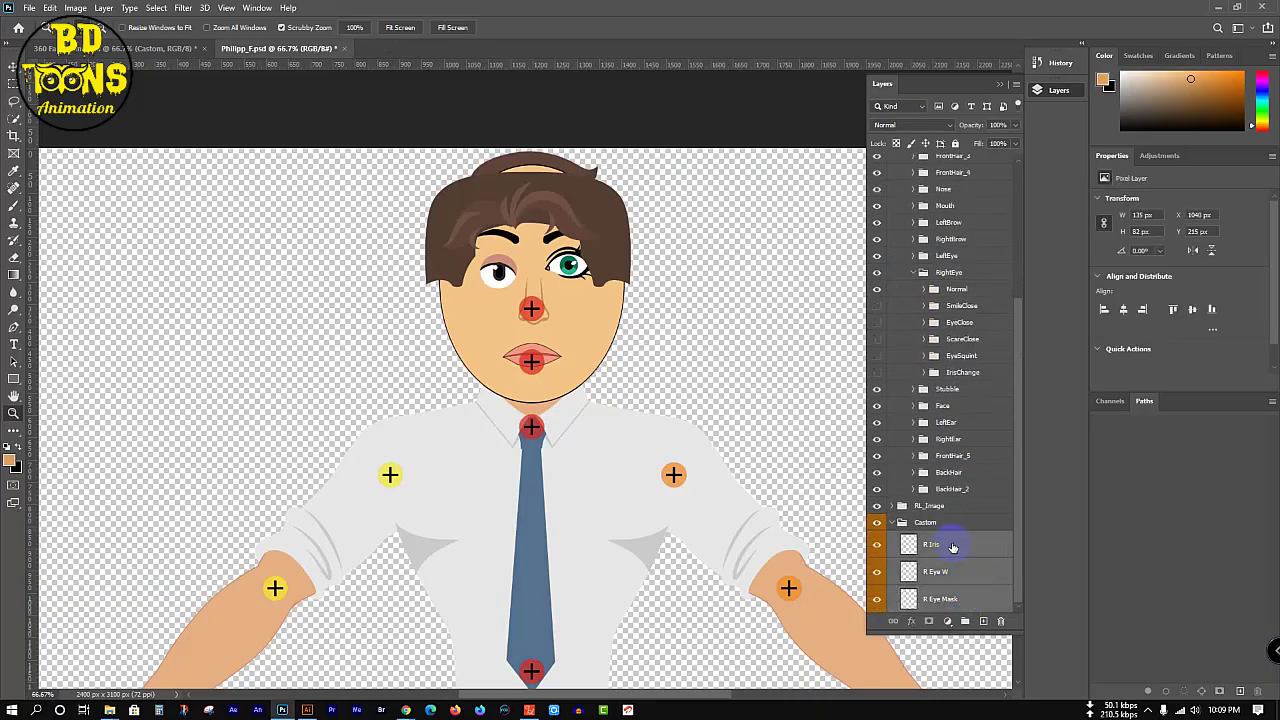
drag(952, 546, 957, 287)
click(992, 352)
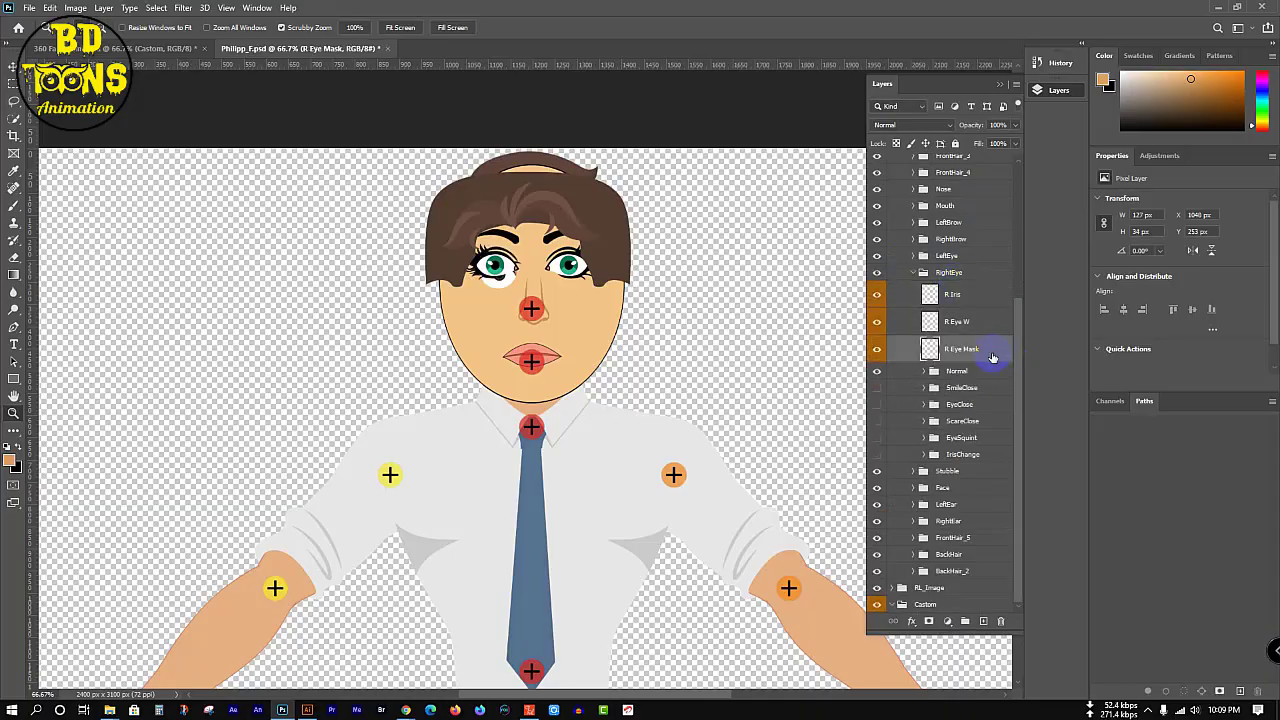
- Delete the original Iris, EyeWhite and Mask artwork layers from the subgroups of RightEye's Normal group
click(928, 372)
click(971, 410)
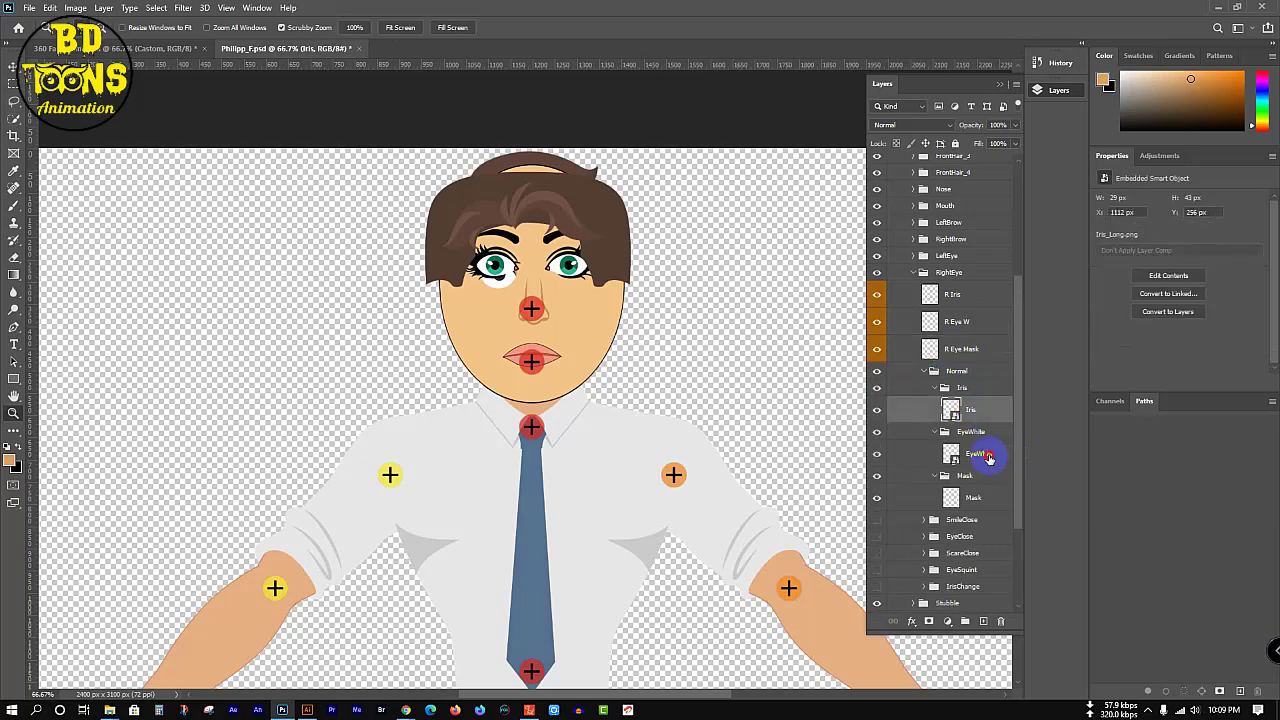
ctrl+click(977, 452)
ctrl+click(993, 502)
key(Delete)
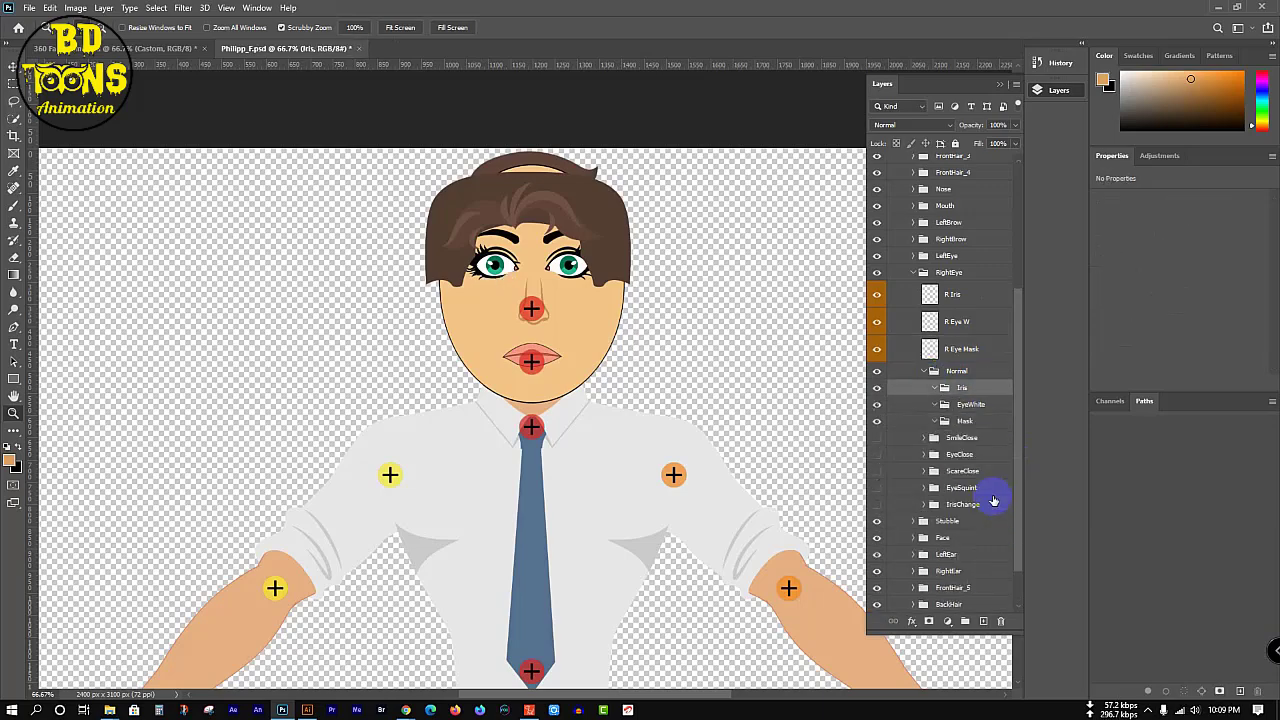
- Move R Iris into the Iris subgroup and R Eye W into the EyeWhite subgroup of RightEye's Normal group, and collapse Normal
click(971, 292)
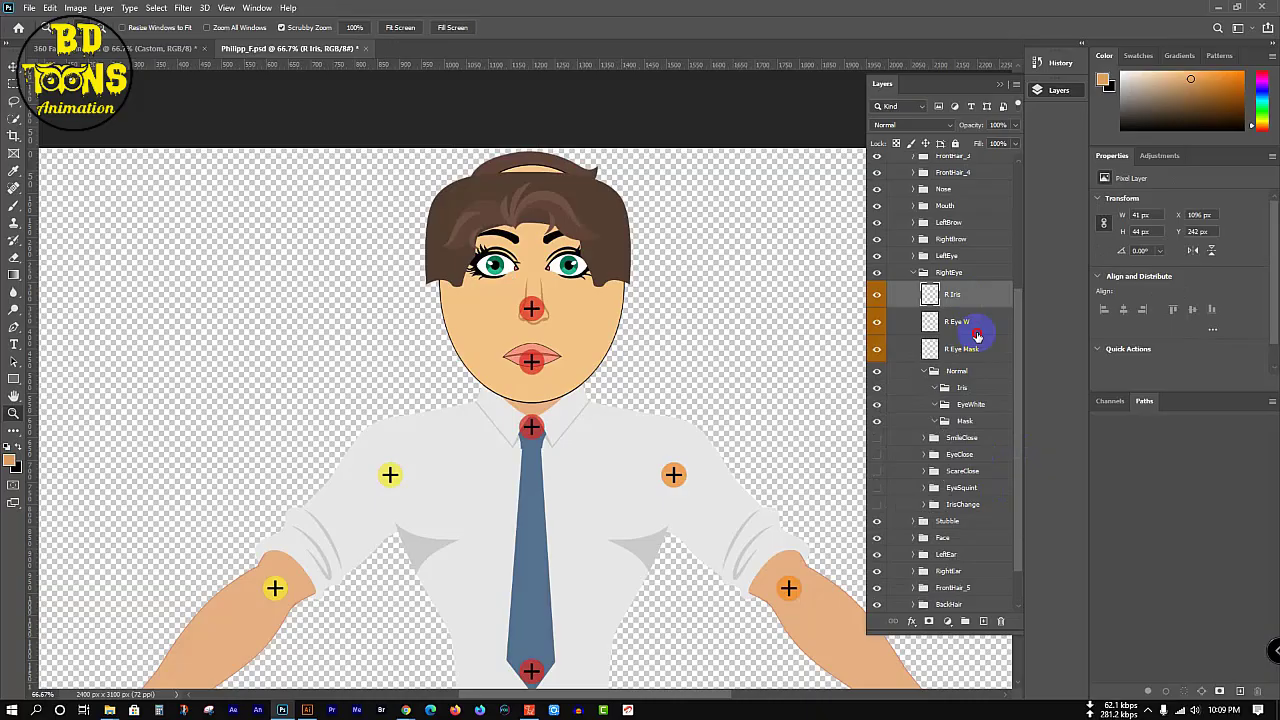
double_click(977, 388)
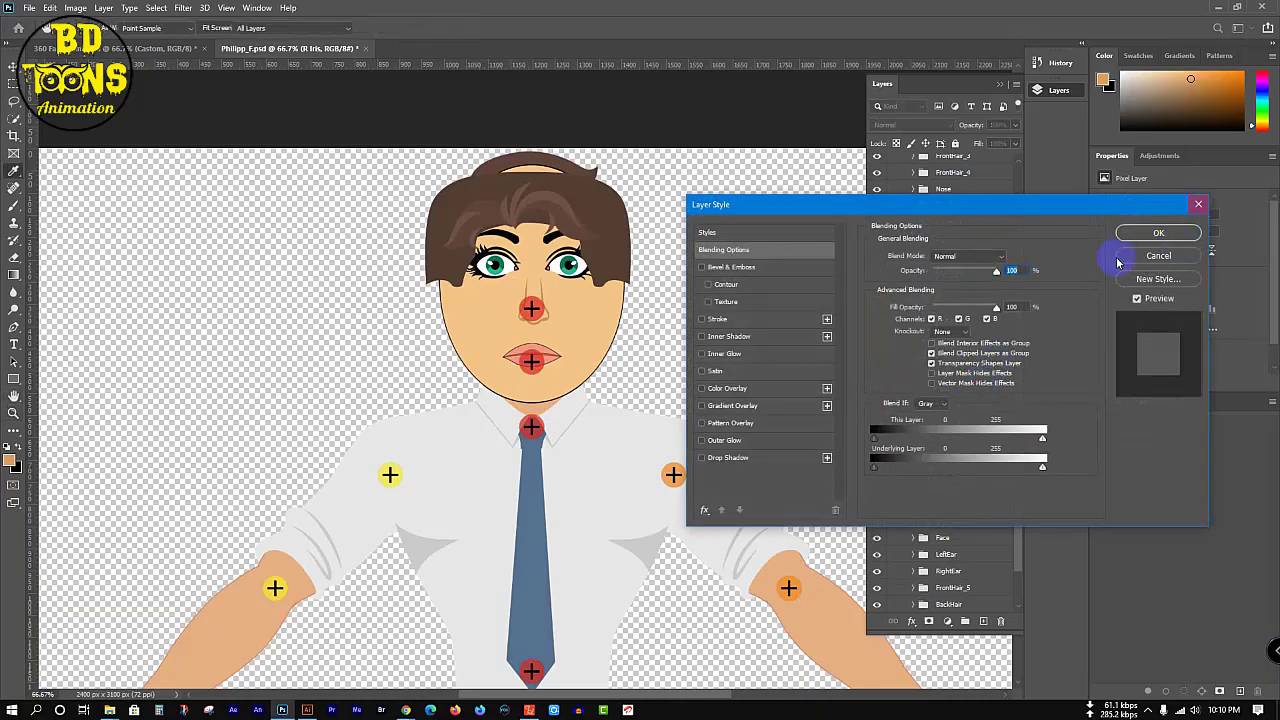
click(1150, 256)
drag(984, 294, 982, 405)
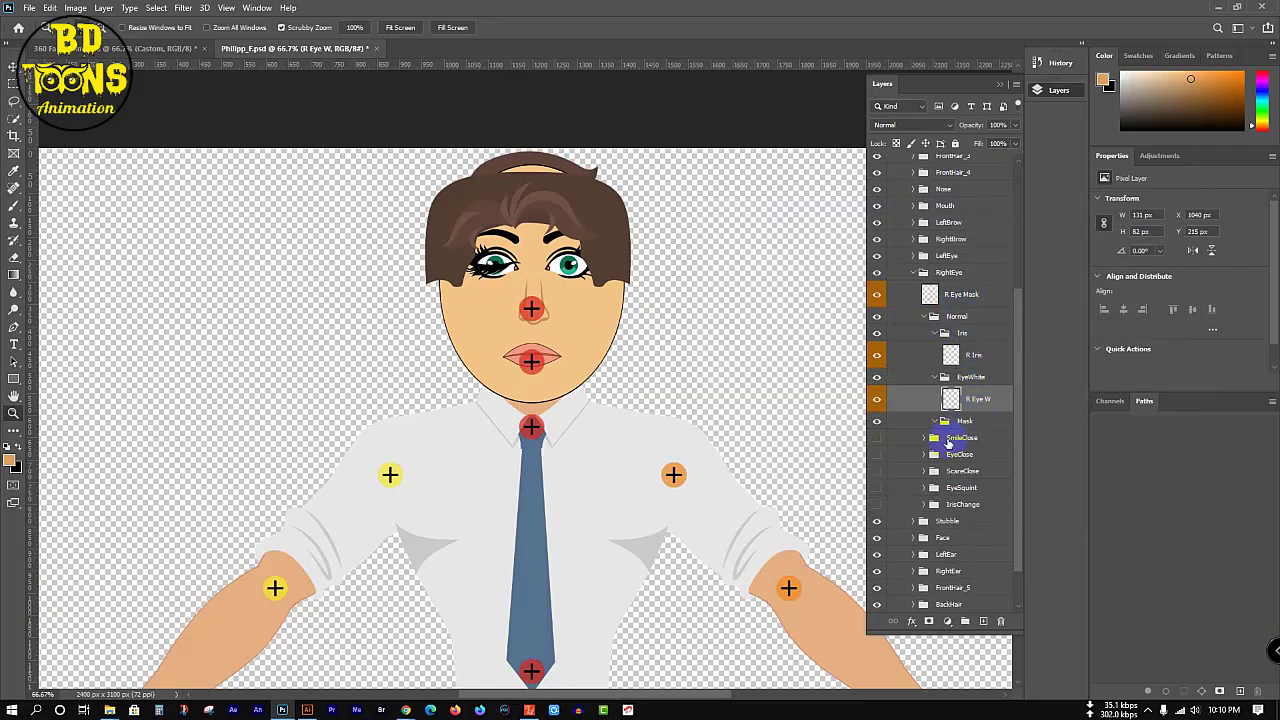
click(933, 316)
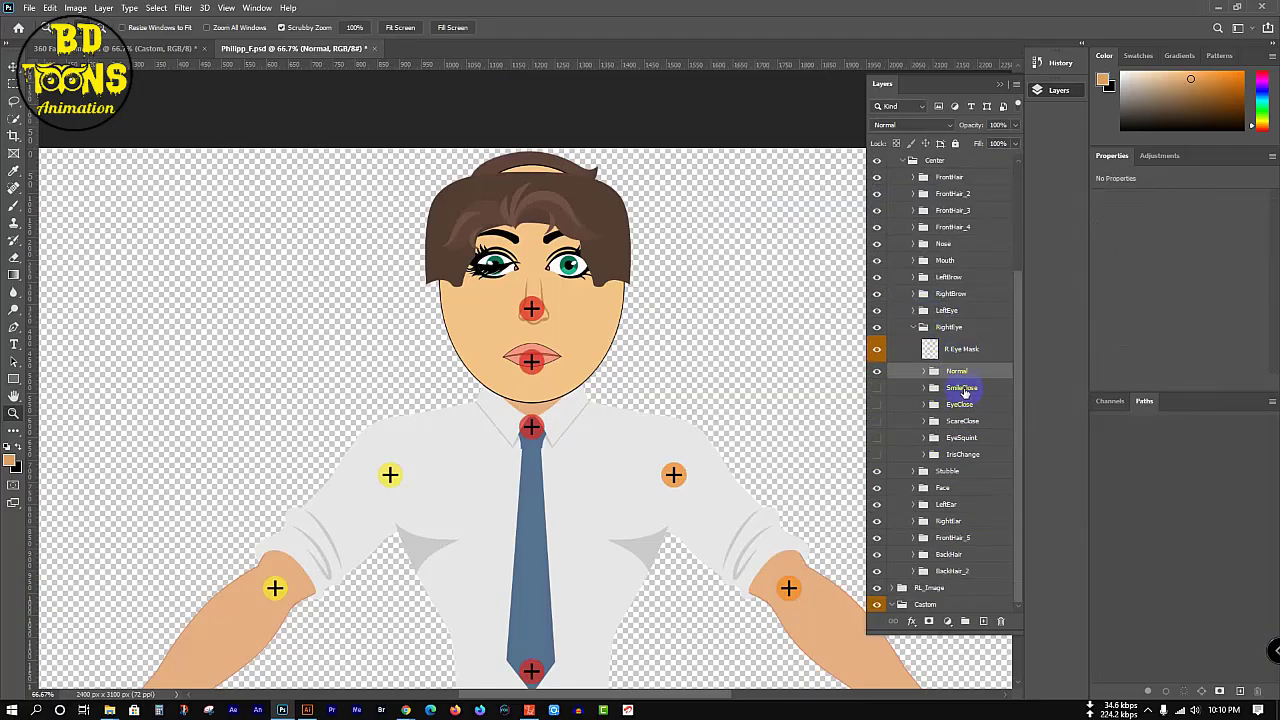
- Delete the original EyeWhite artwork layer from the SmileClose group in RightEye
click(930, 393)
click(924, 388)
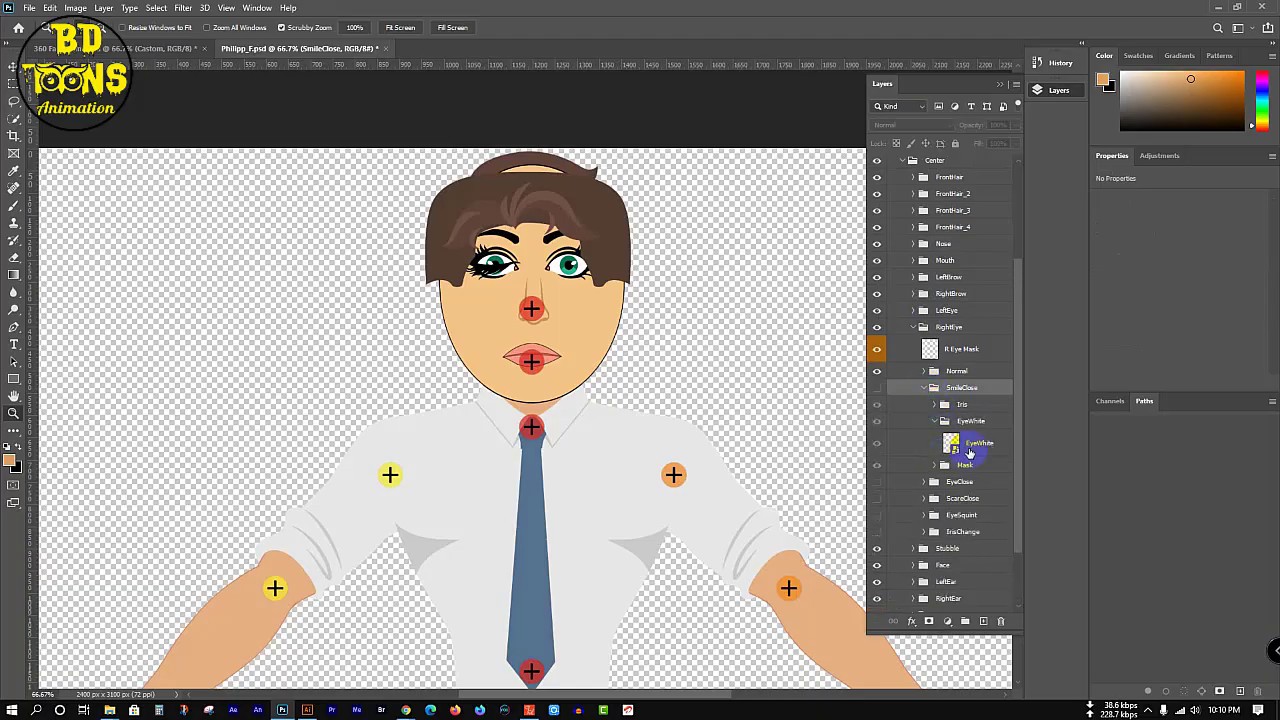
click(946, 420)
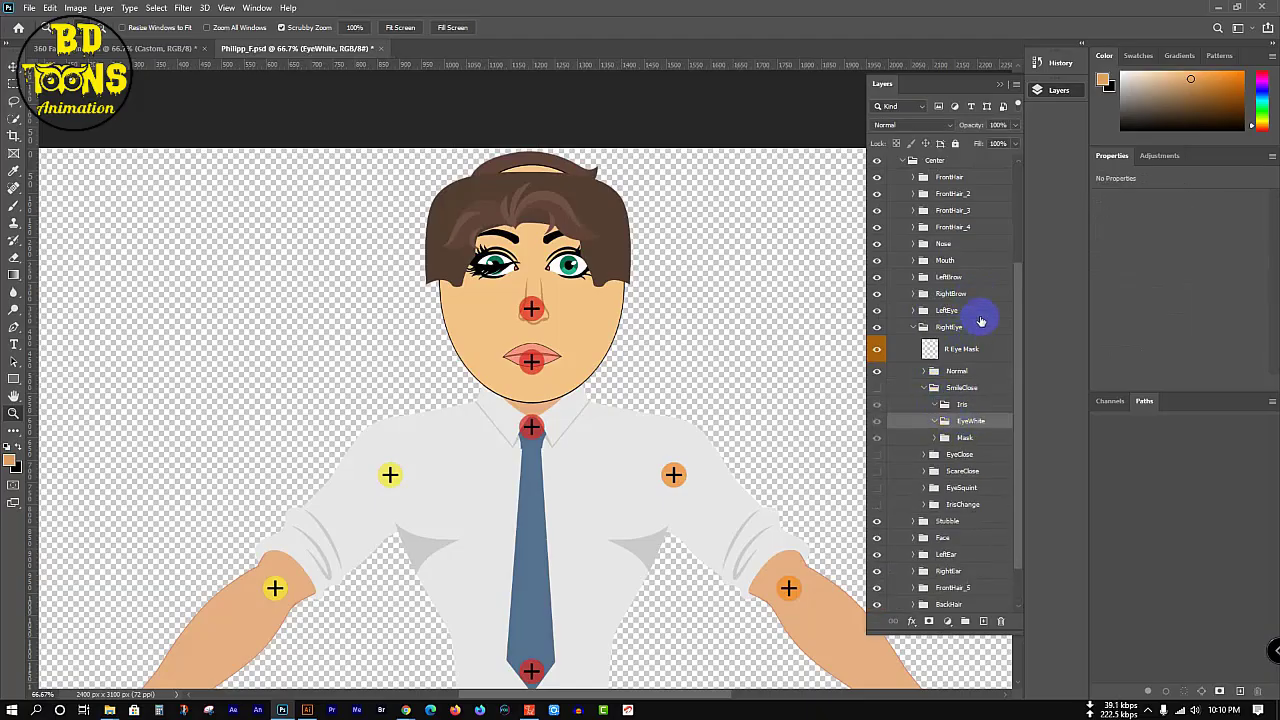
- Move the R Eye Mask layer into the Iris subgroup of RightEye's SmileClose group, and collapse SmileClose
click(985, 348)
drag(985, 348, 941, 383)
click(941, 378)
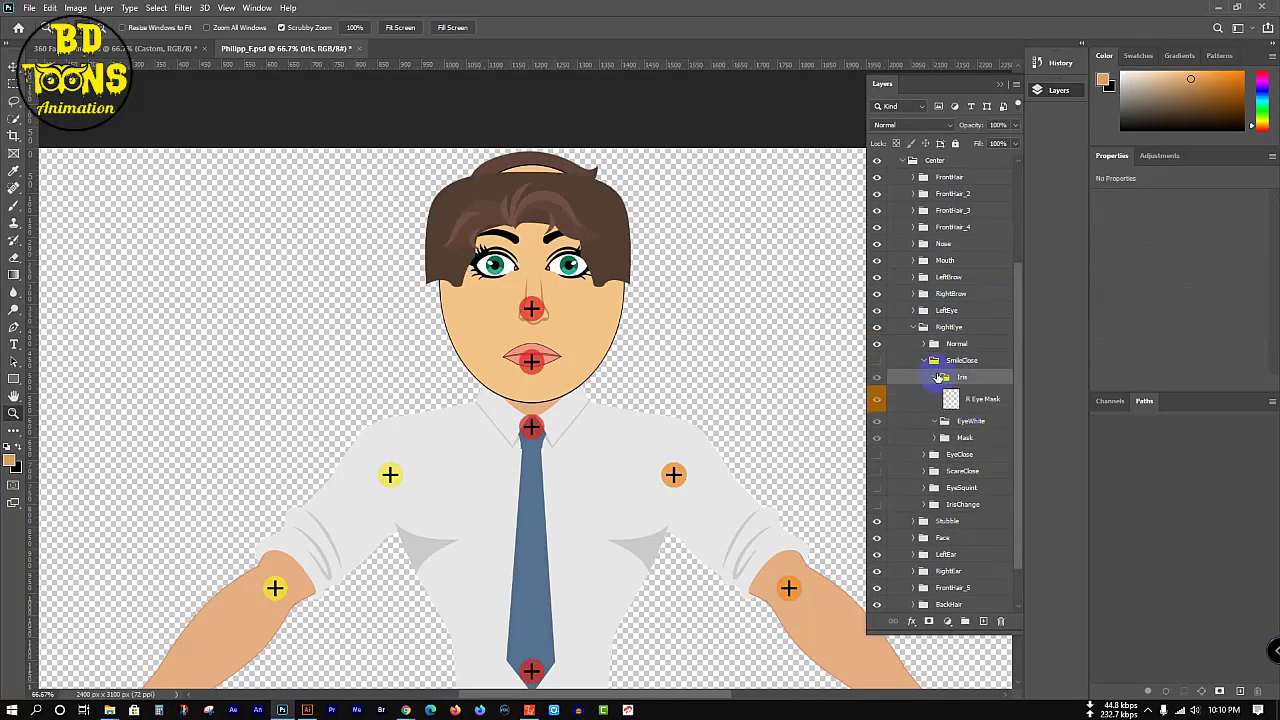
click(935, 378)
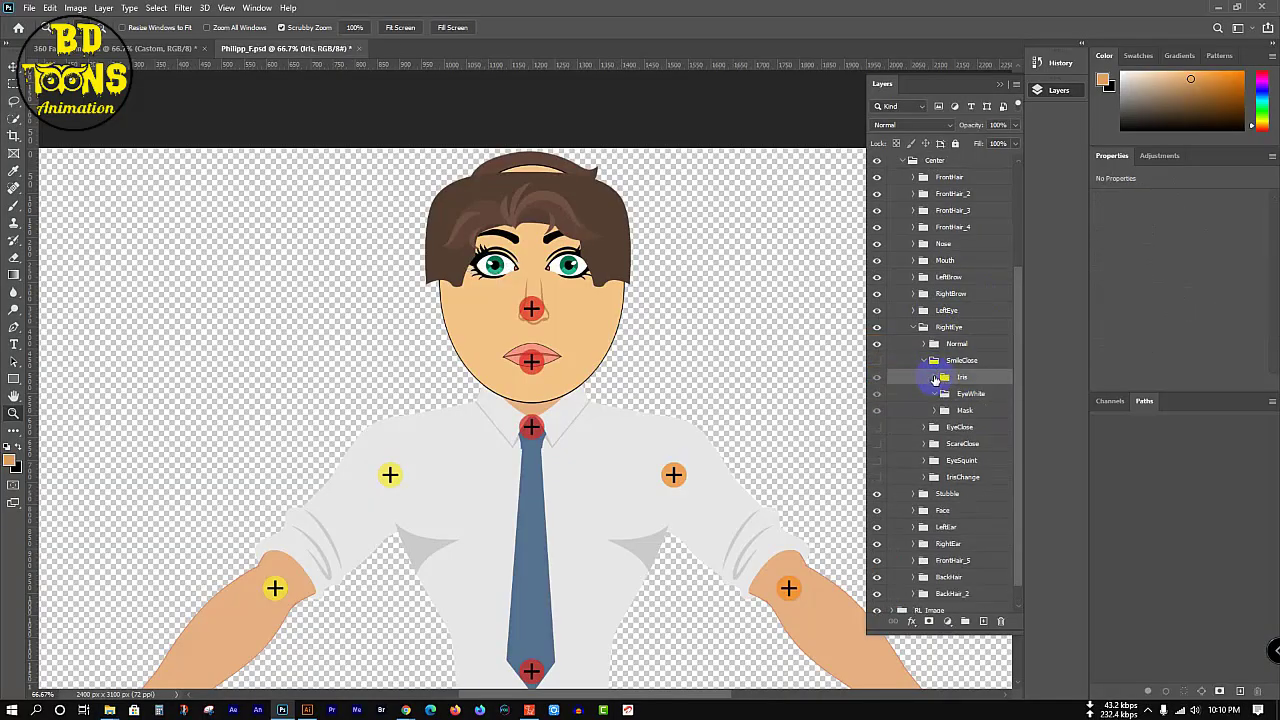
click(927, 361)
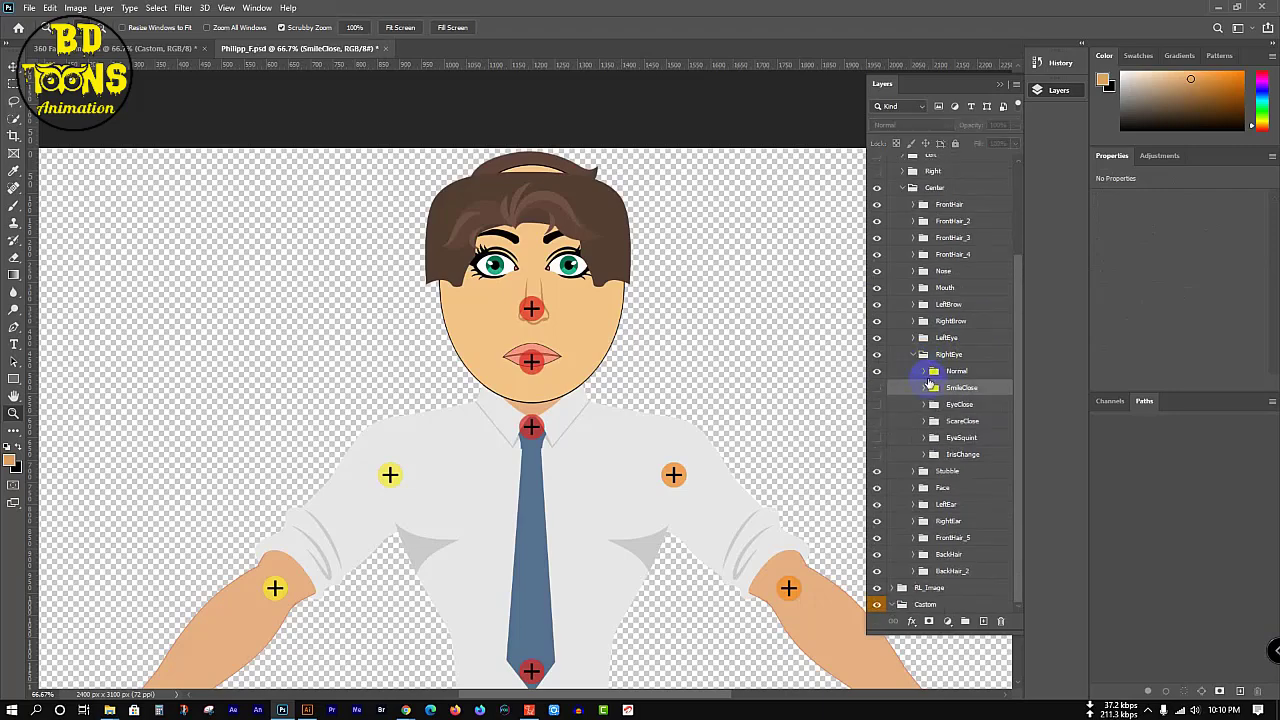
- Delete the original EyeWhite artwork layer from RightEye's EyeClose group and collapse EyeClose
click(933, 404)
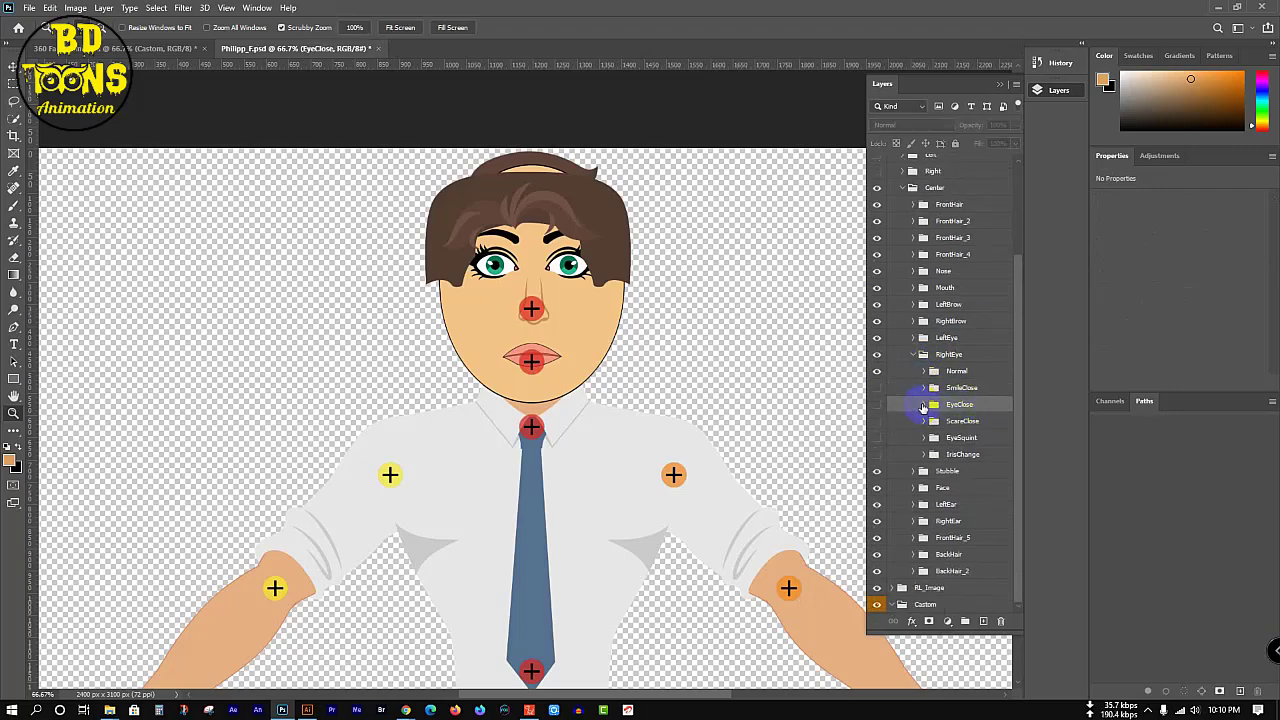
click(923, 404)
click(972, 437)
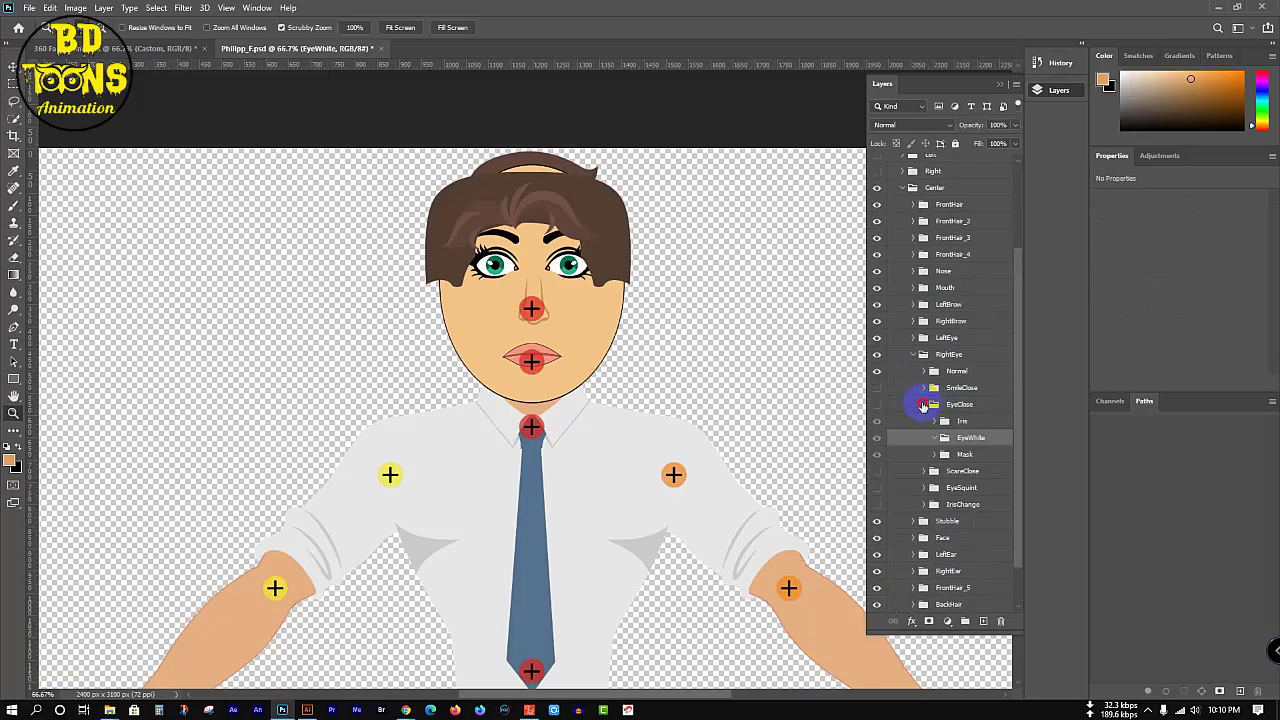
click(923, 404)
- Delete the original EyeWhite artwork layer from RightEye's ScareClose group and collapse ScareClose
click(923, 420)
click(935, 454)
click(978, 477)
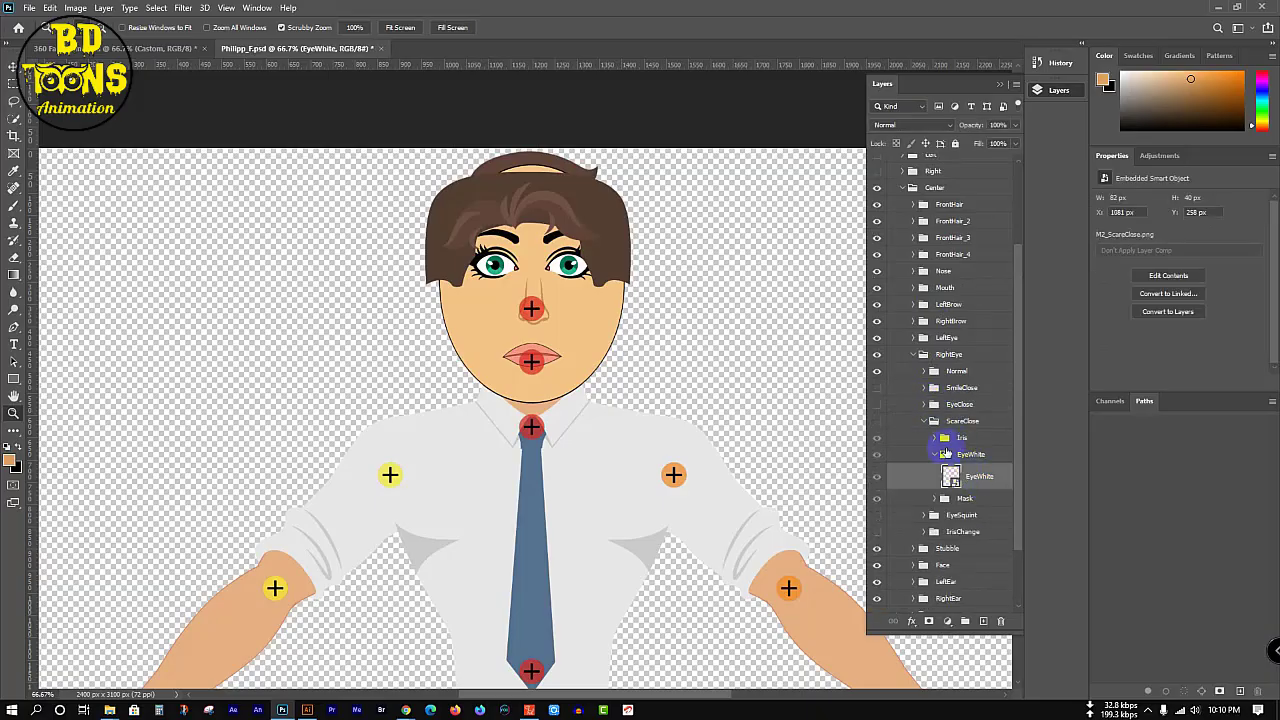
click(923, 420)
click(928, 421)
- Delete the original EyeWhite artwork layer from RightEye's EyeSquint group and collapse EyeSquint
click(923, 437)
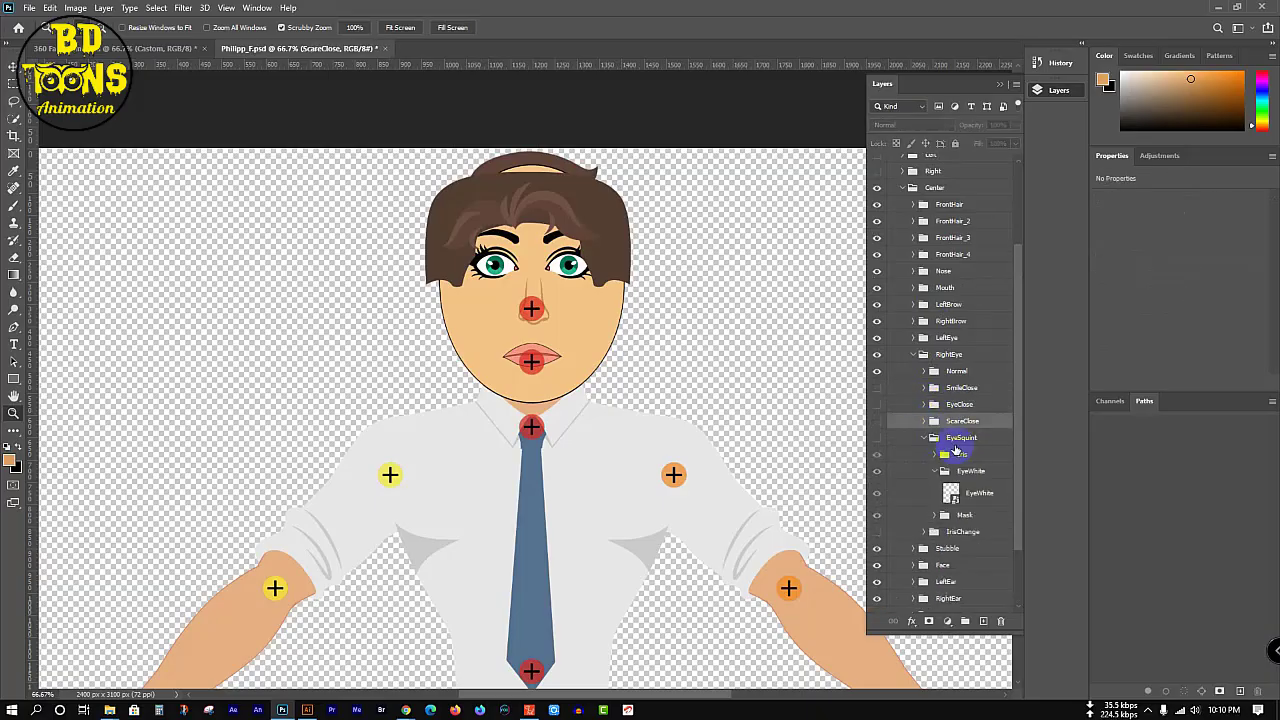
click(935, 471)
click(968, 494)
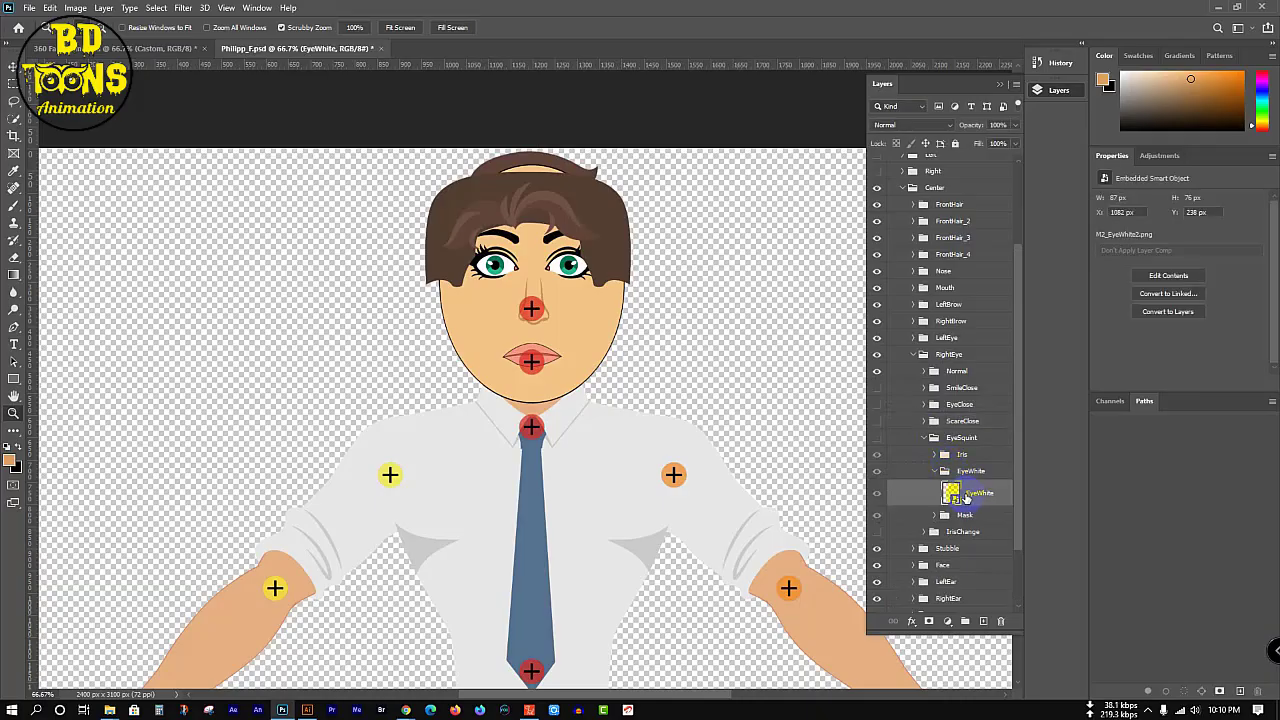
click(935, 471)
click(924, 438)
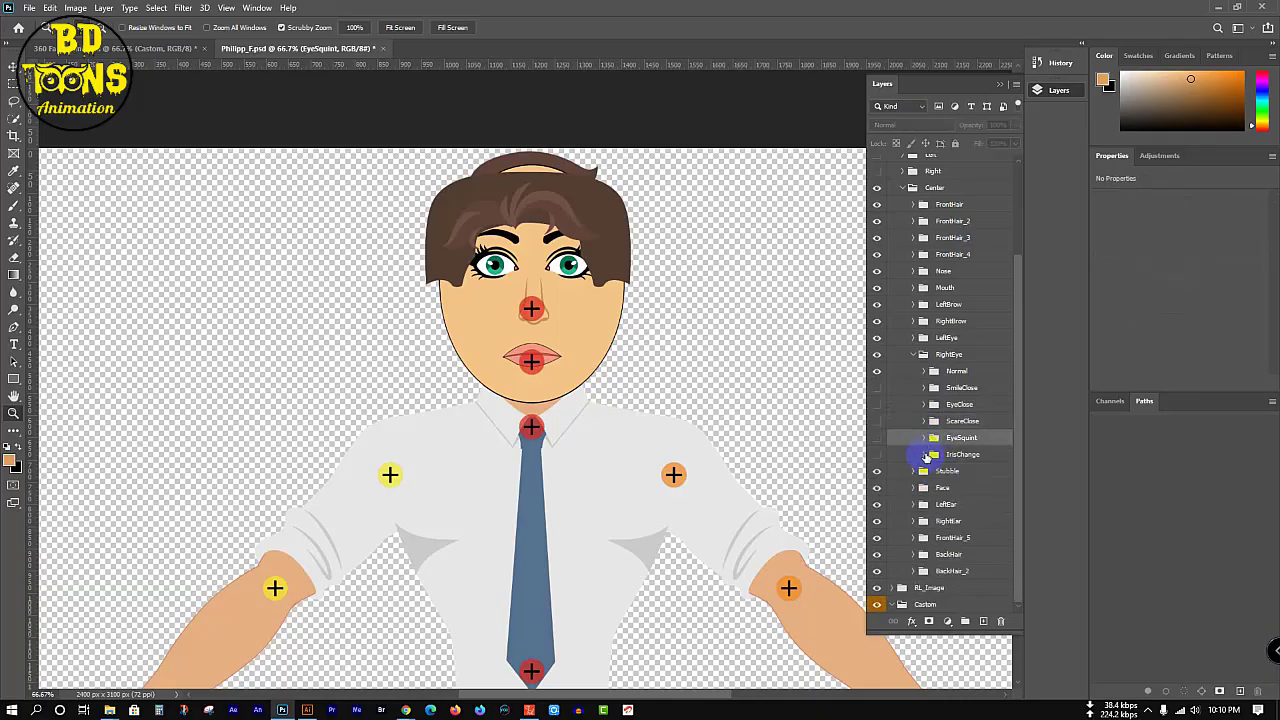
- Delete the original Iris, EyeWhite and Mask artwork layers from the subgroups of RightEye's IrisChange group, and collapse IrisChange
click(924, 455)
click(975, 493)
scroll(985, 488, down, 3)
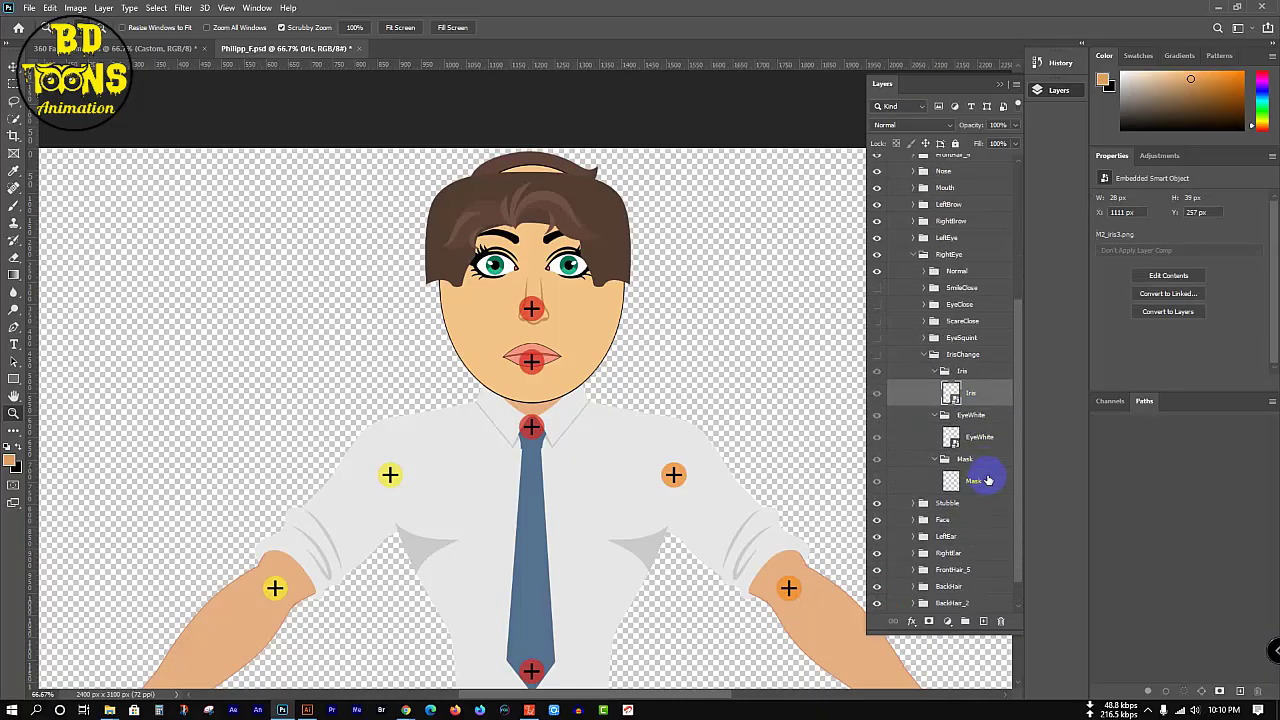
ctrl+click(986, 481)
ctrl+click(987, 438)
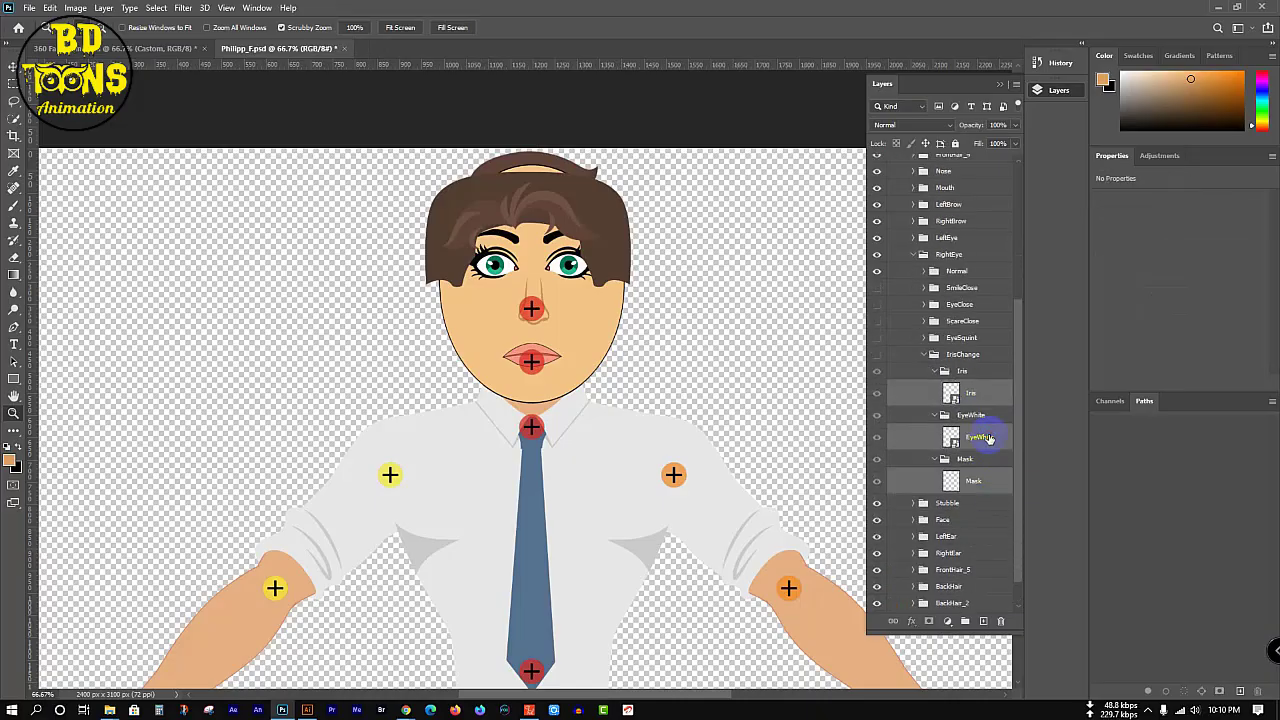
key(Delete)
click(926, 405)
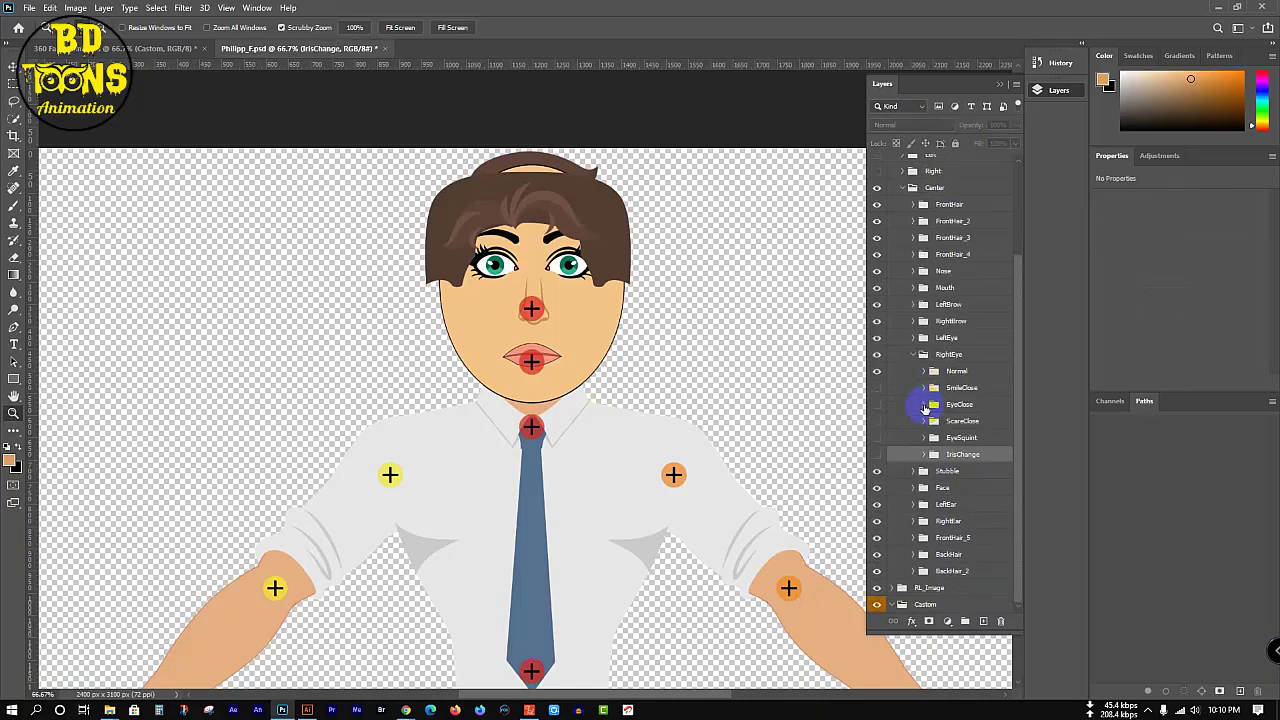
- Delete the remaining Iris and Mask artwork layers from the subgroups of RightEye's EyeSquint group
click(923, 437)
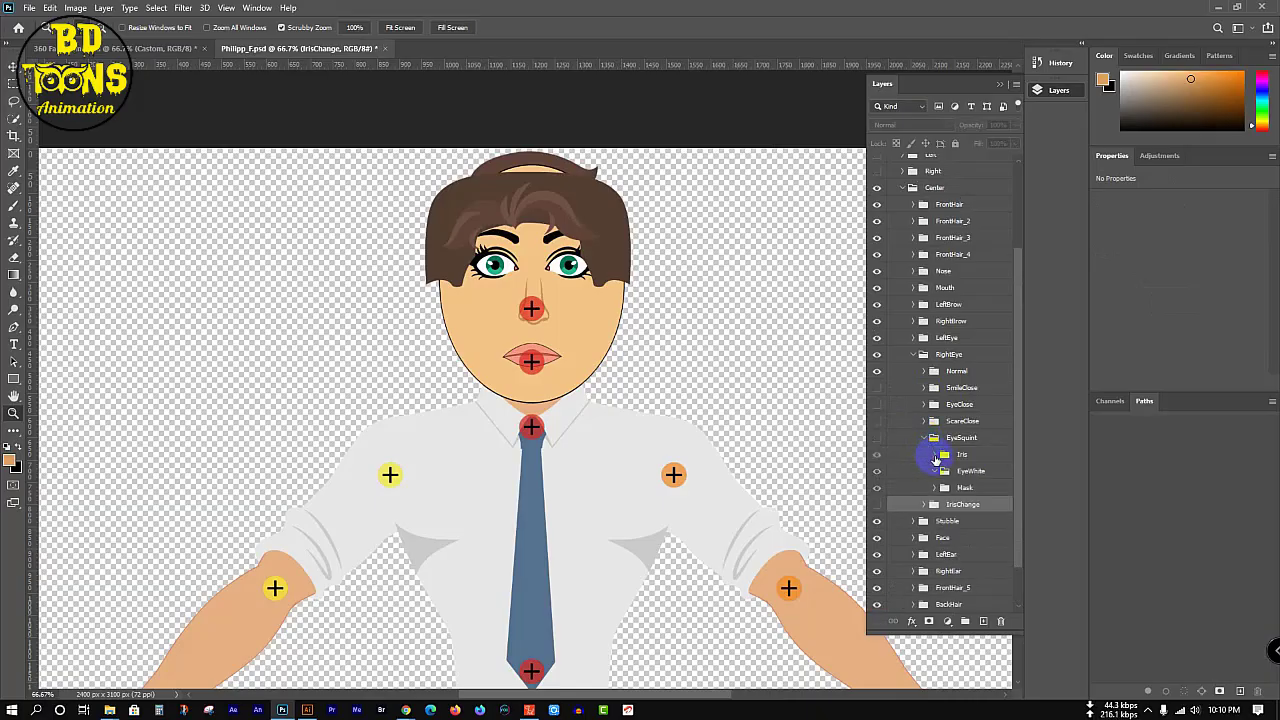
click(934, 455)
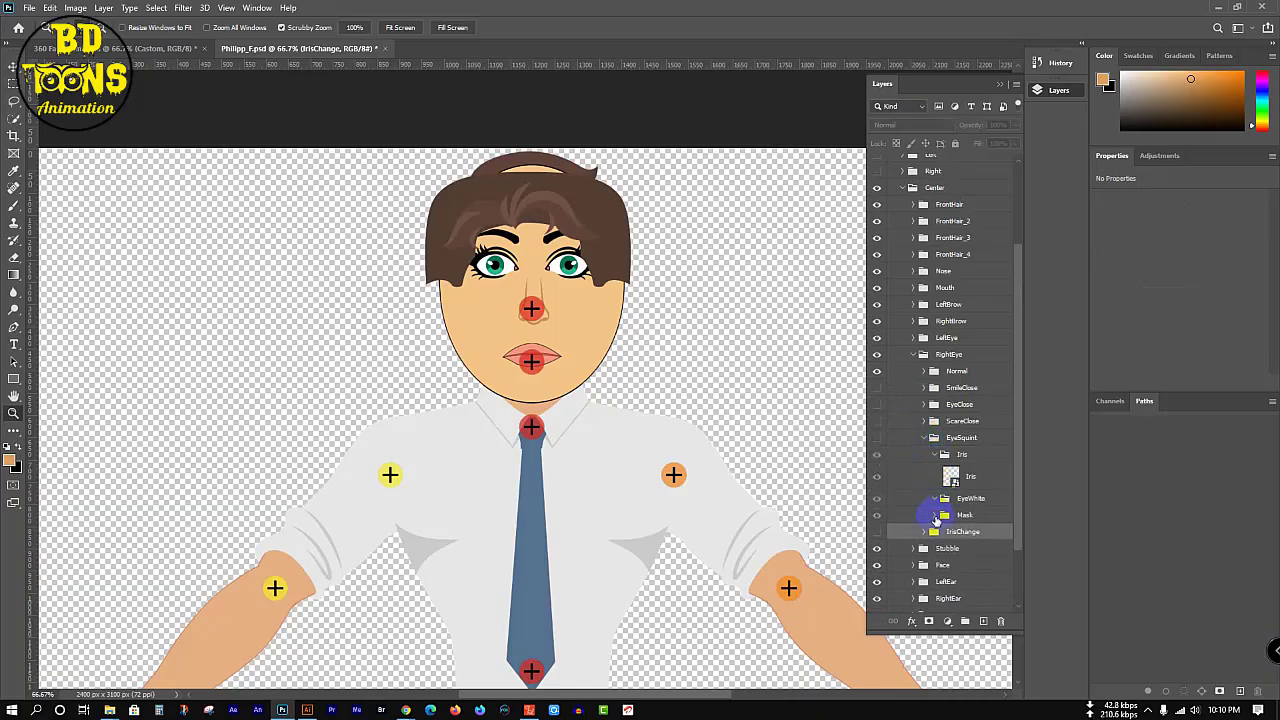
click(934, 515)
click(968, 537)
ctrl+click(986, 478)
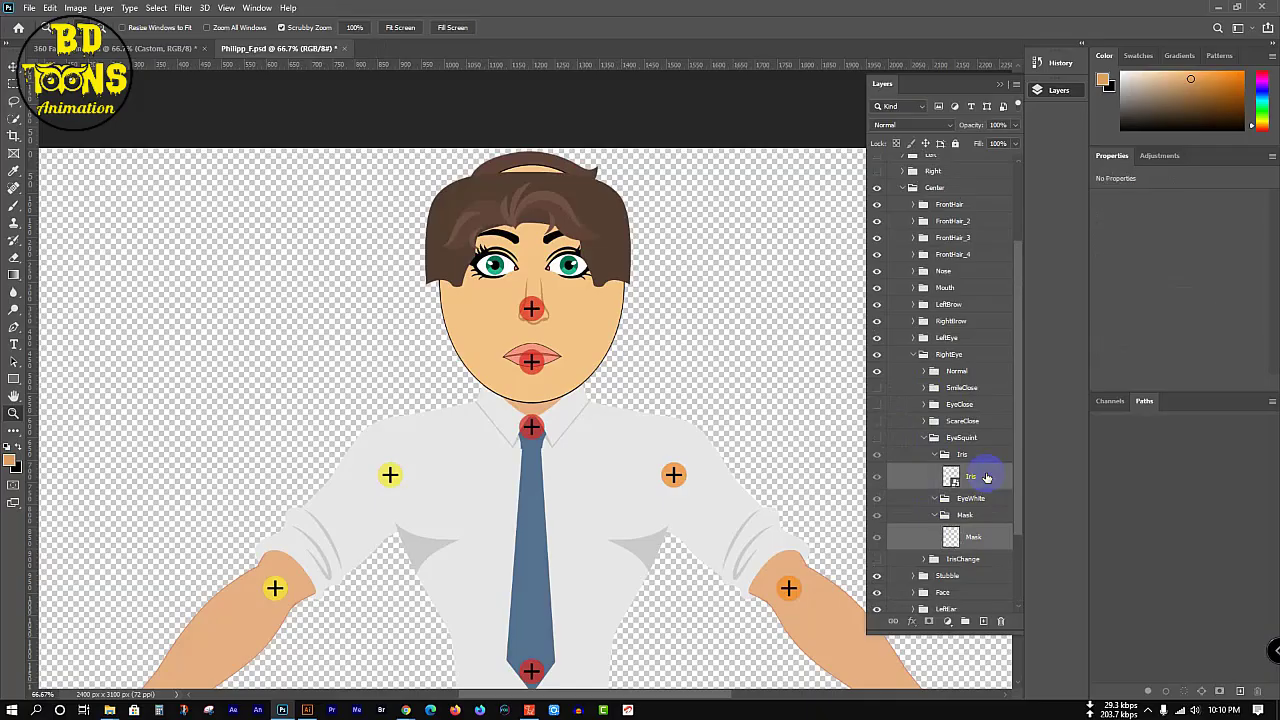
key(Delete)
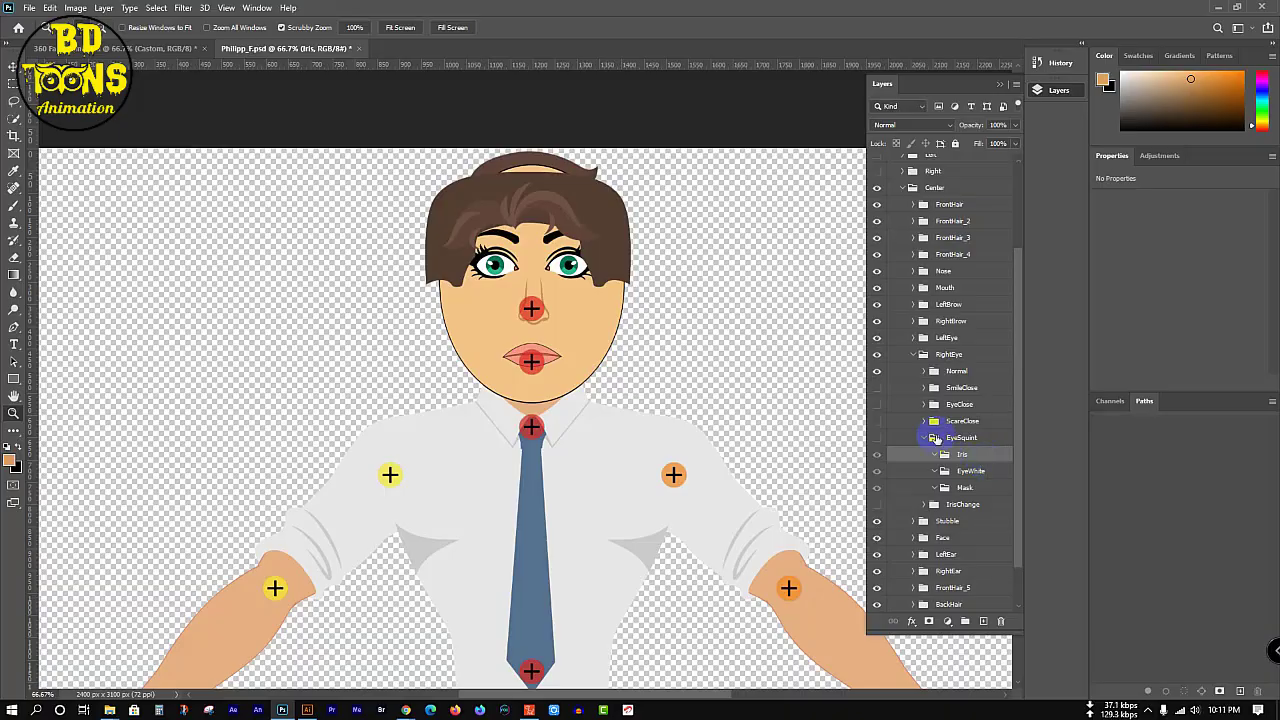
- Collapse the RightEye and Center groups and delete the empty Custom group
click(913, 356)
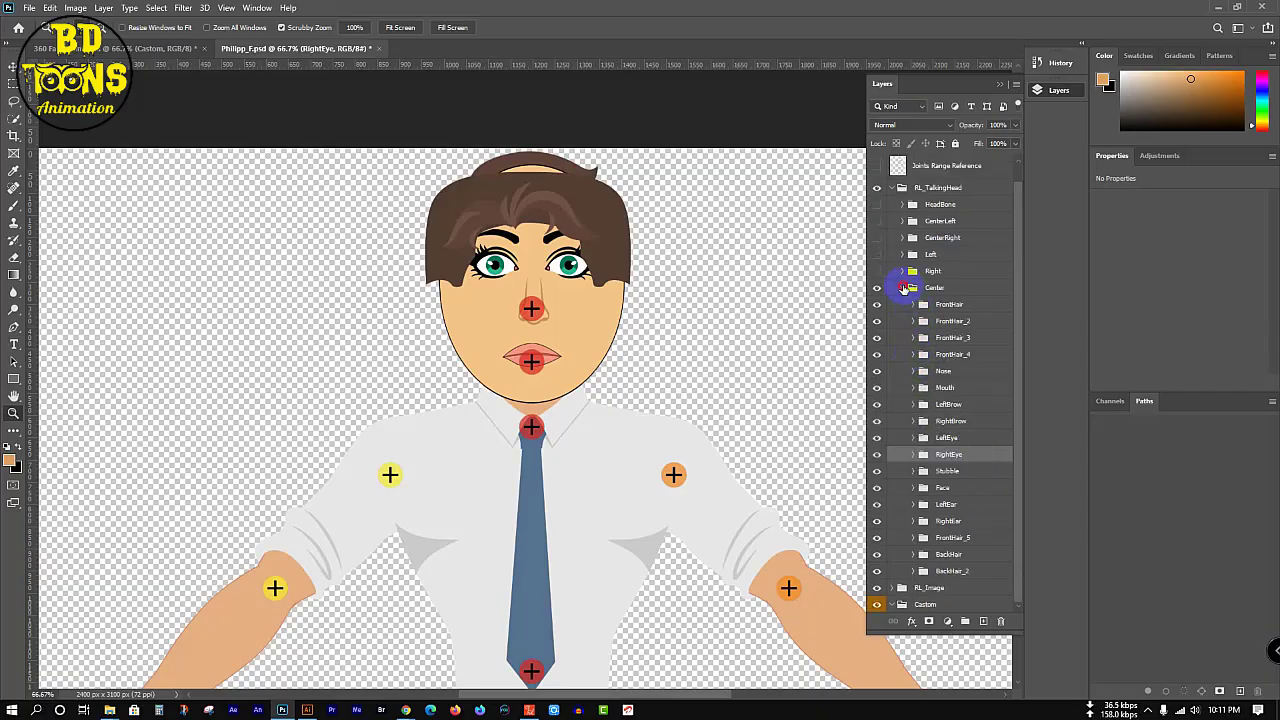
click(904, 288)
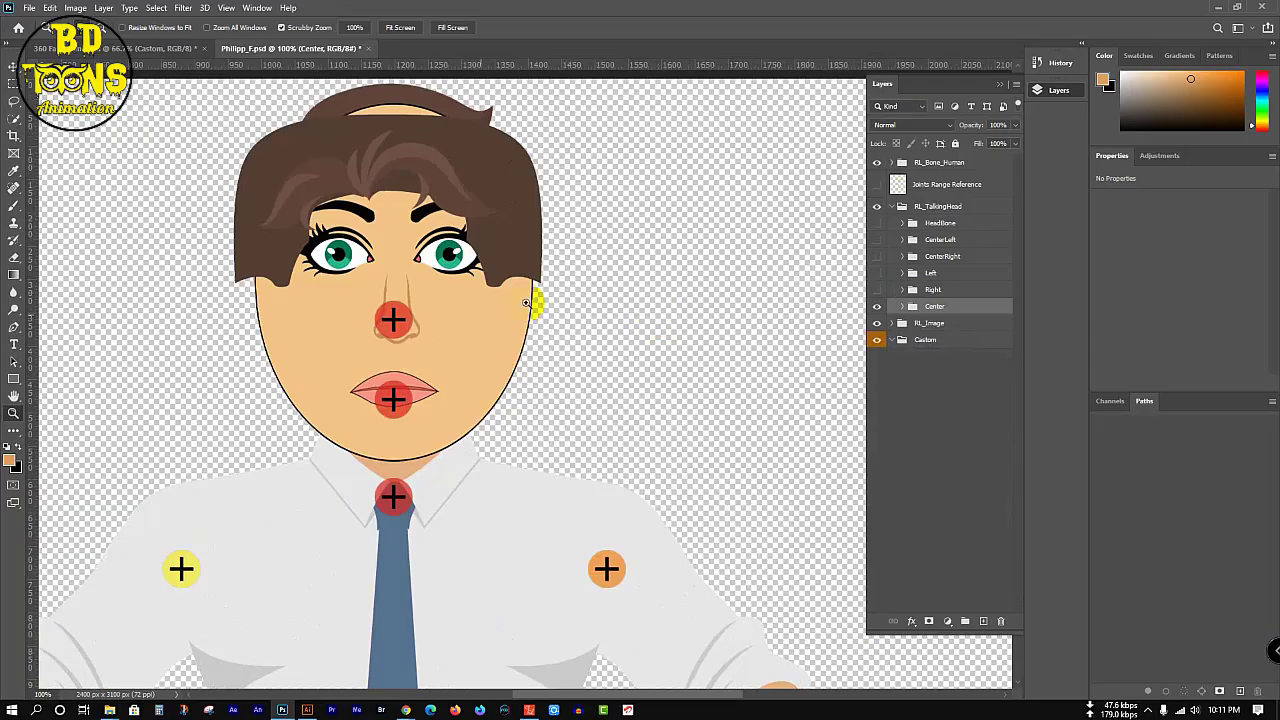
key(v)
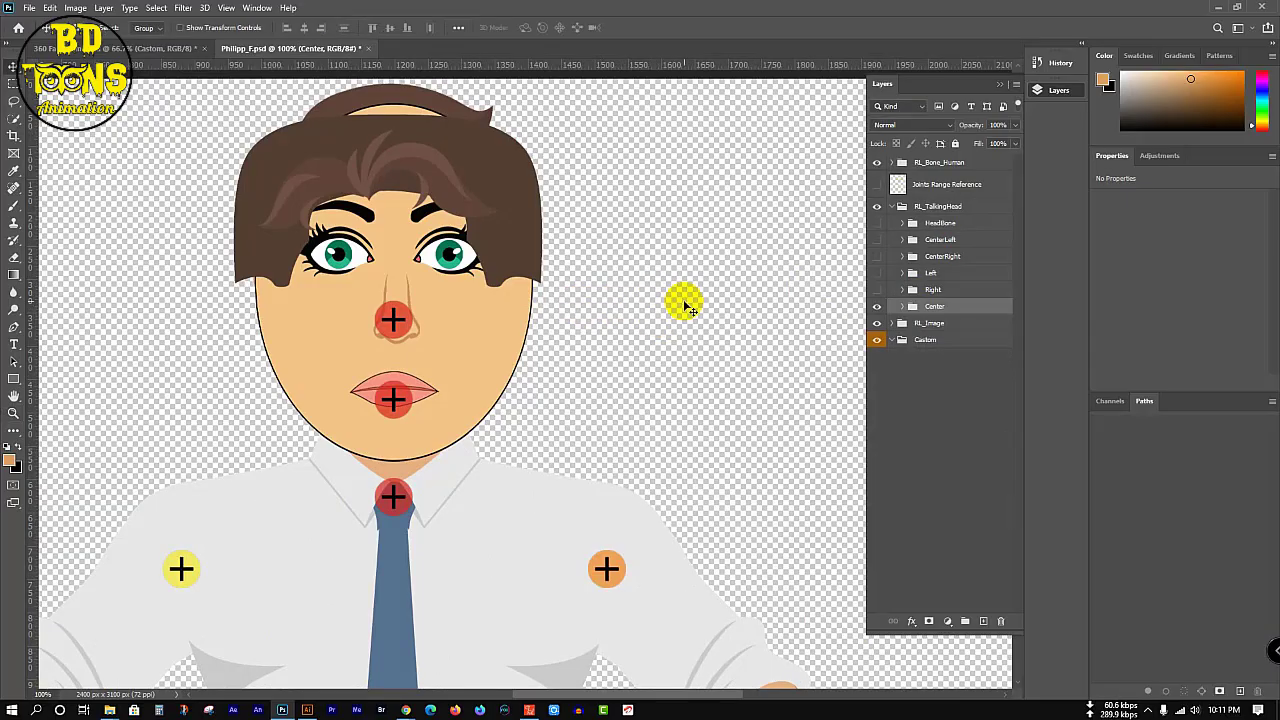
click(683, 302)
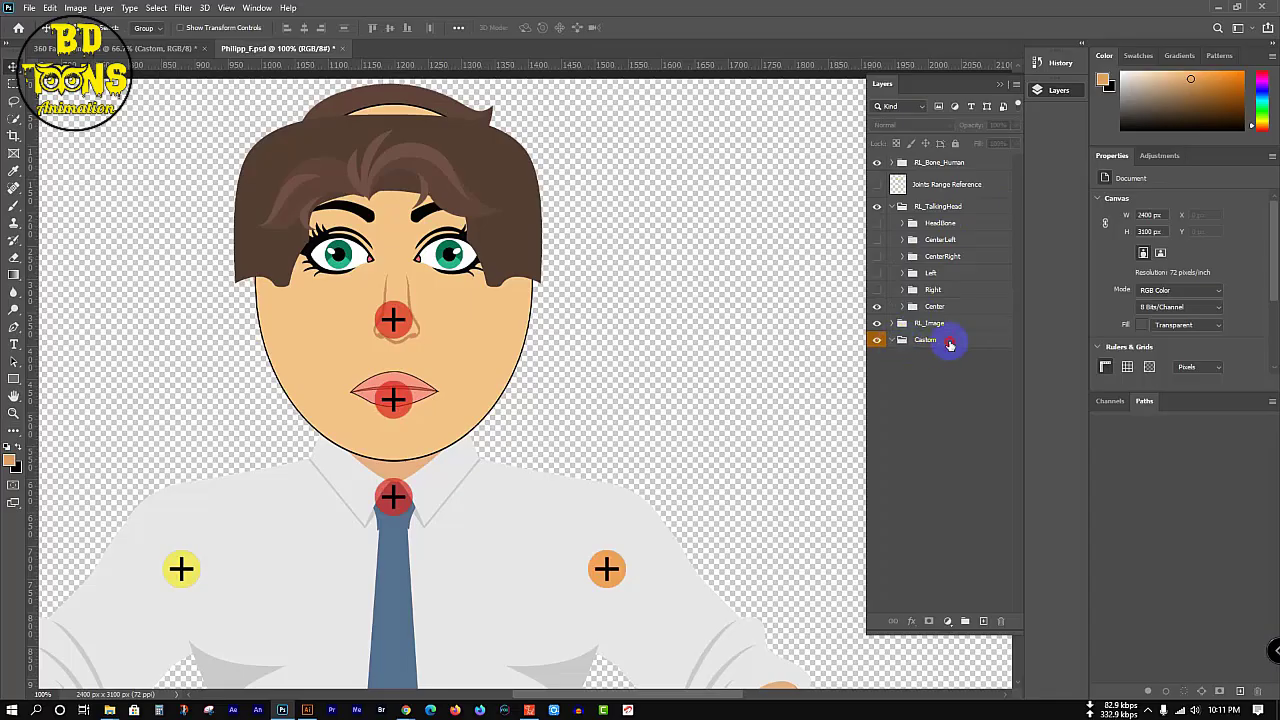
drag(949, 340, 1000, 621)
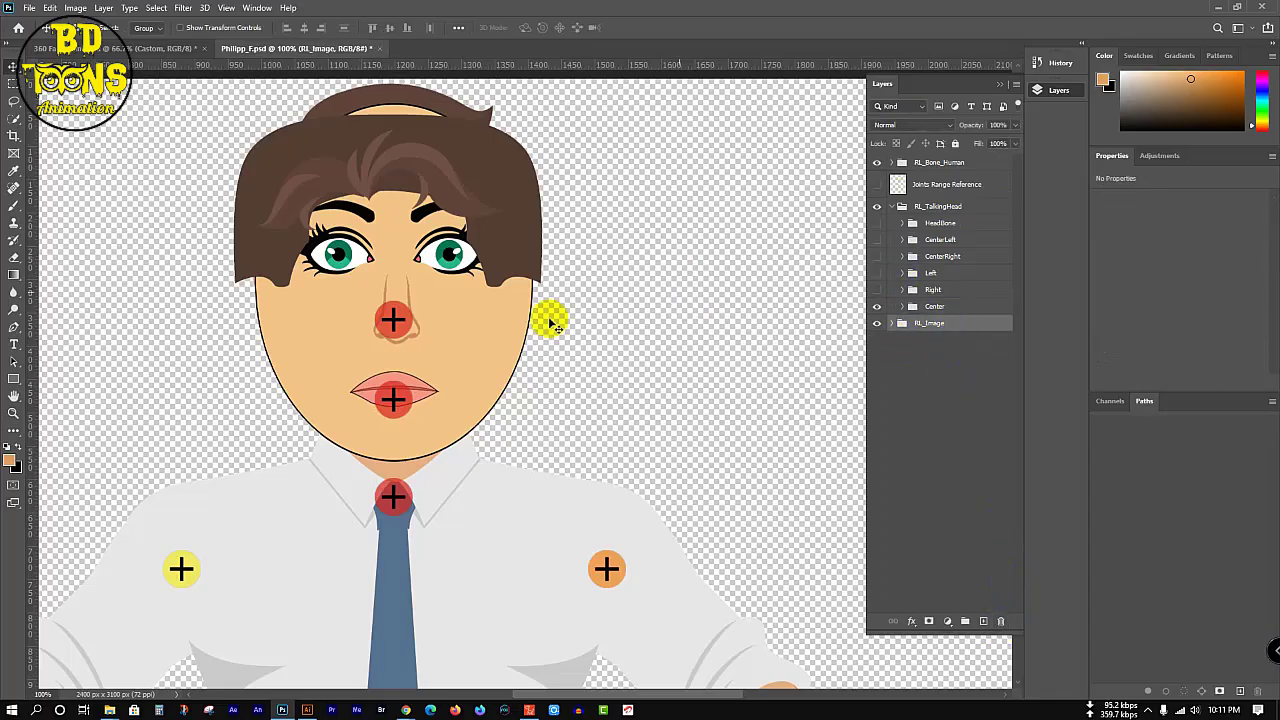
- Collapse the RL_TalkingHead group
scroll(540, 318, down, 3)
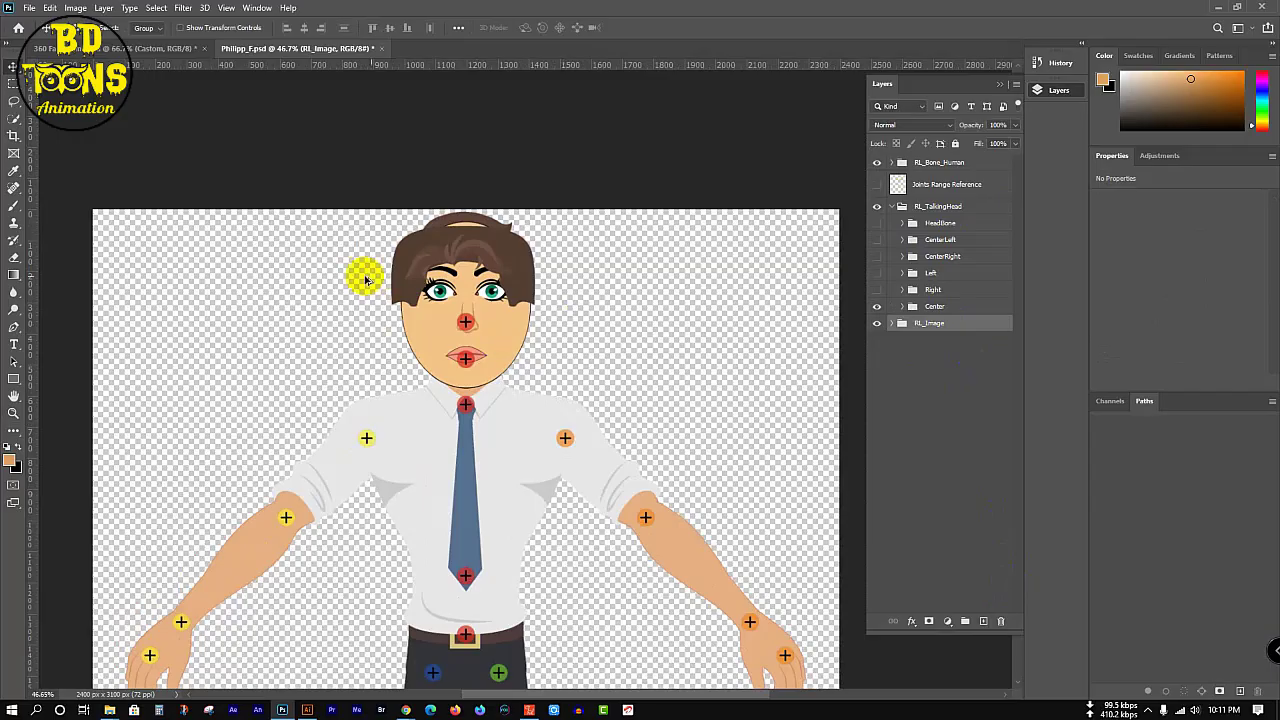
scroll(366, 279, up, 2)
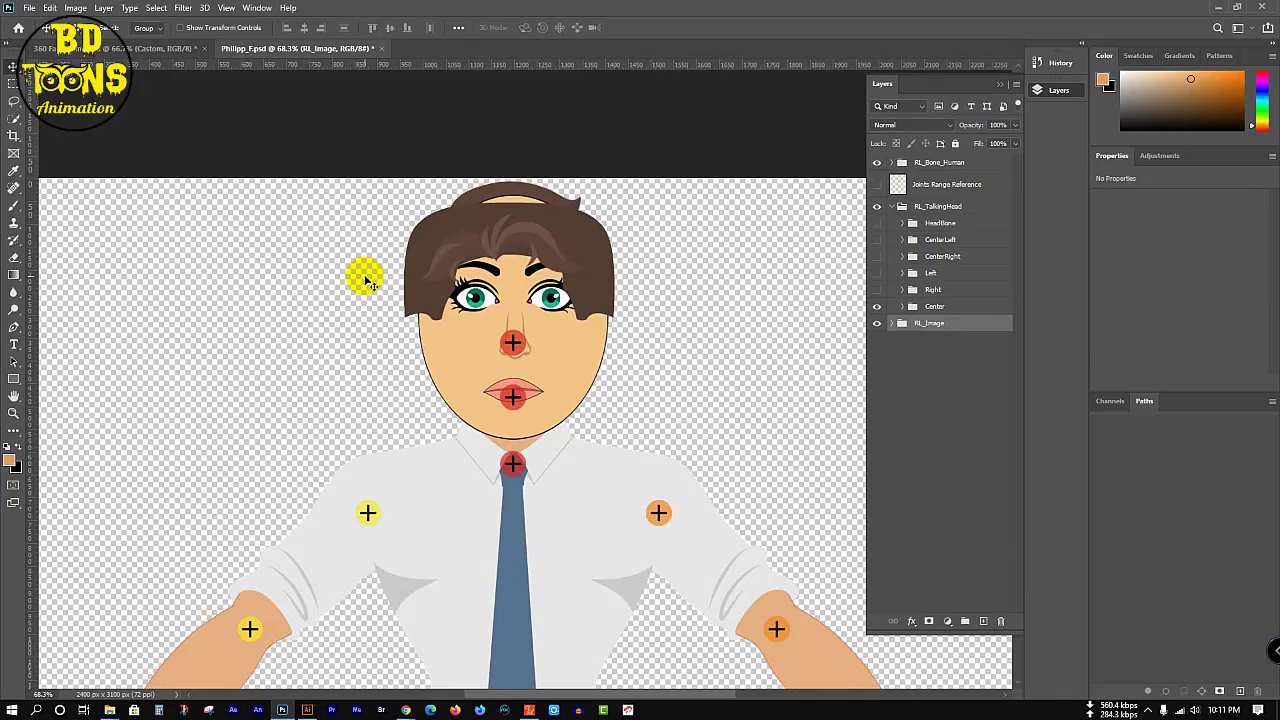
click(454, 710)
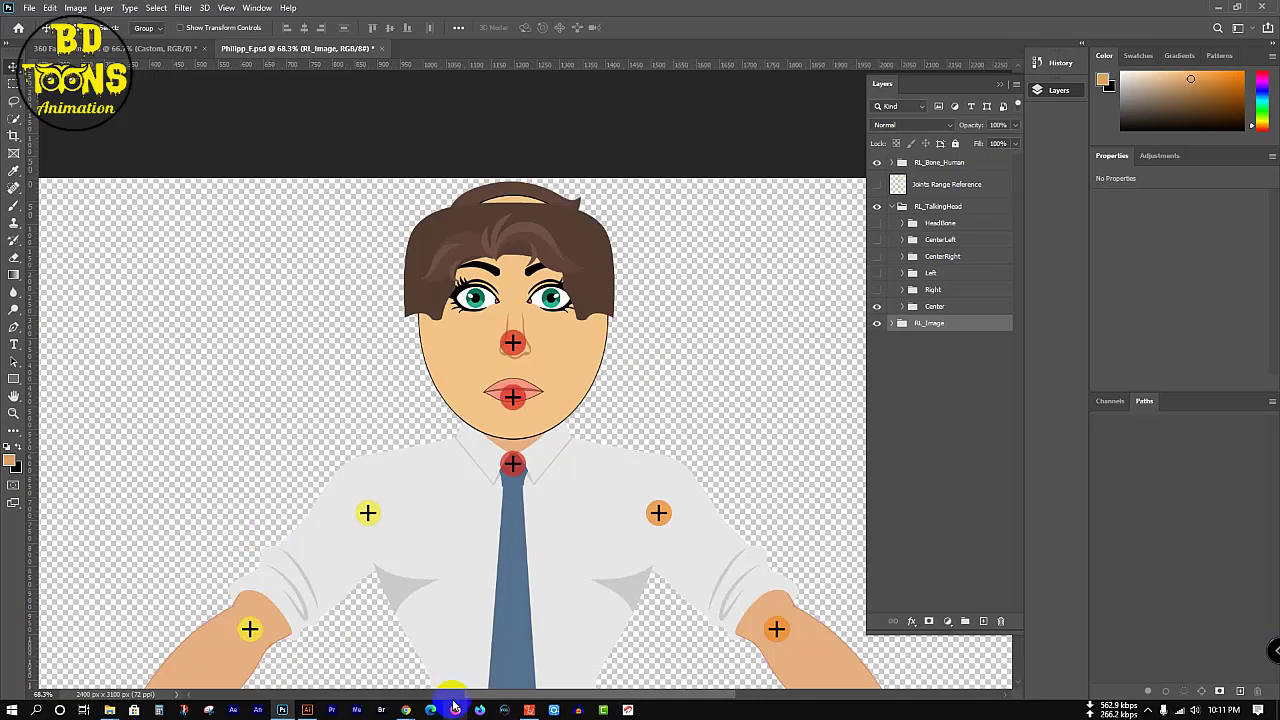
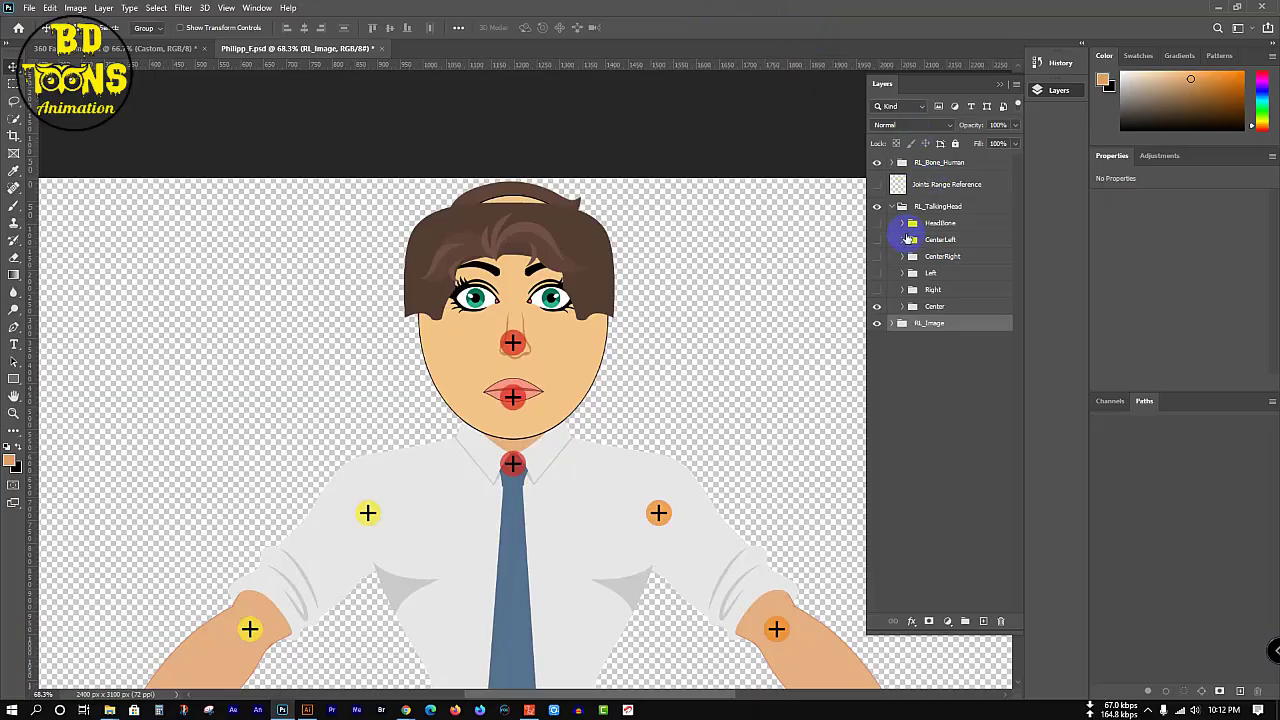
click(893, 207)
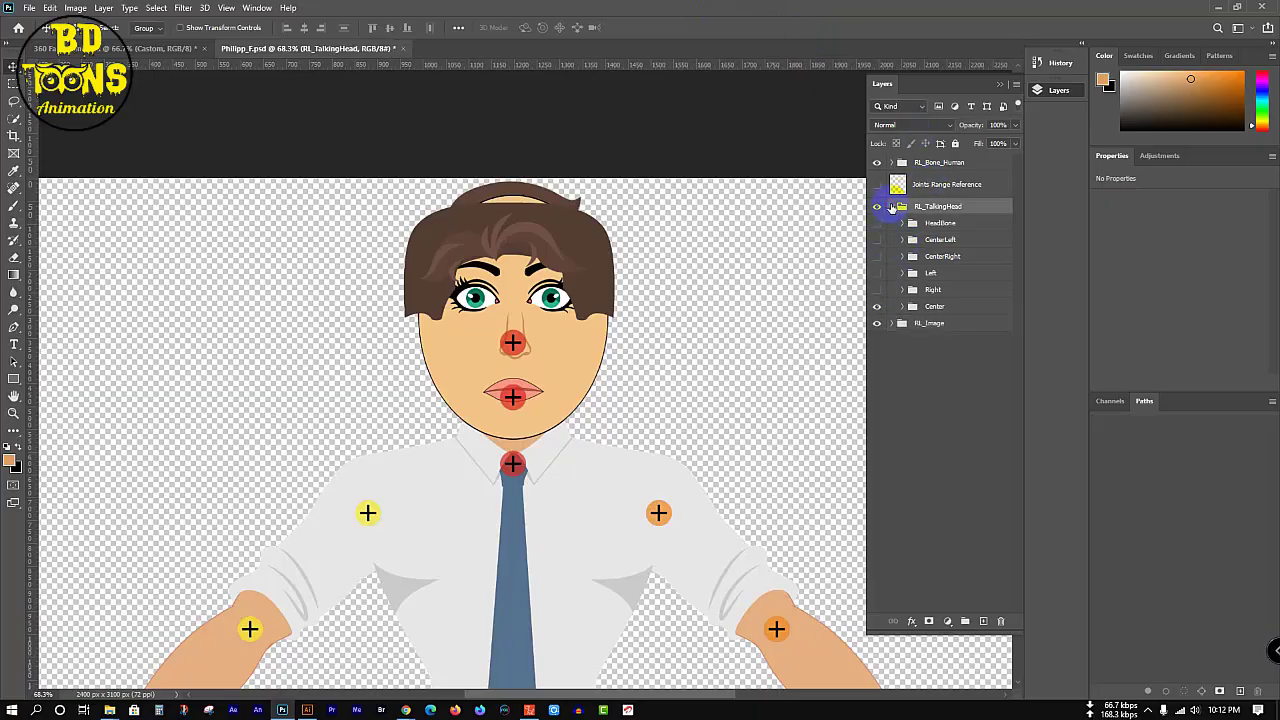
click(900, 206)
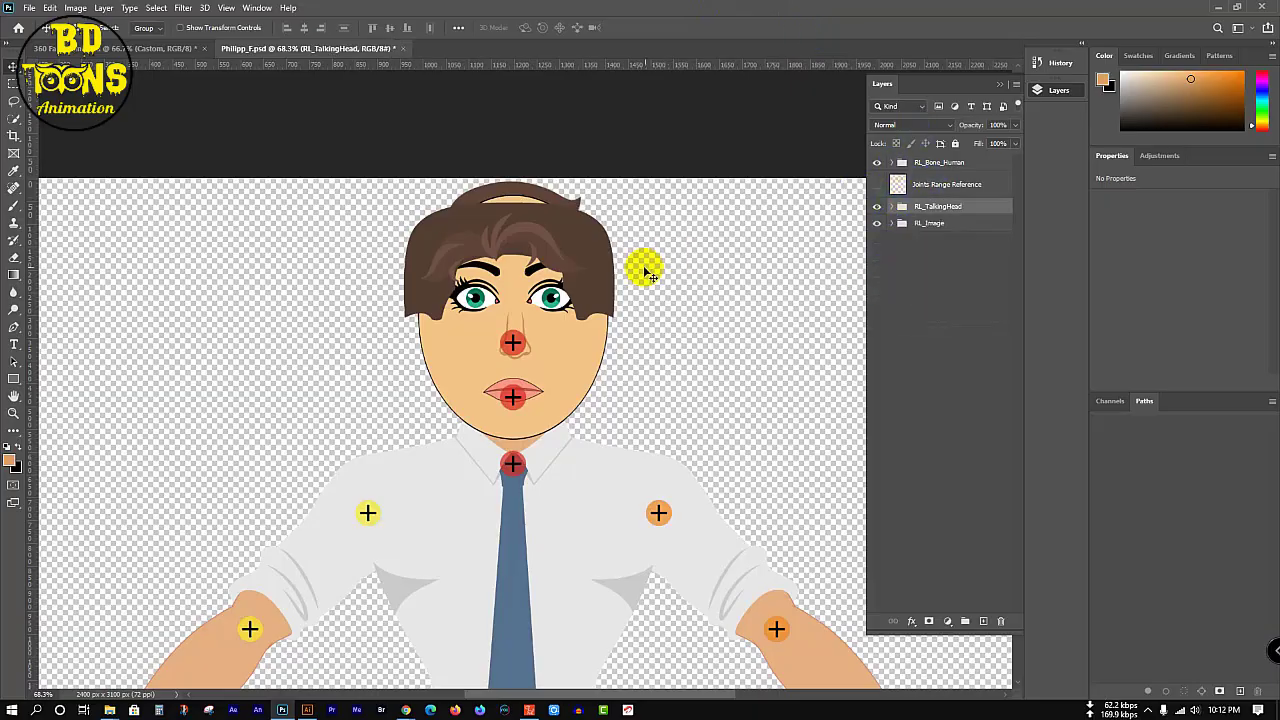
click(686, 266)
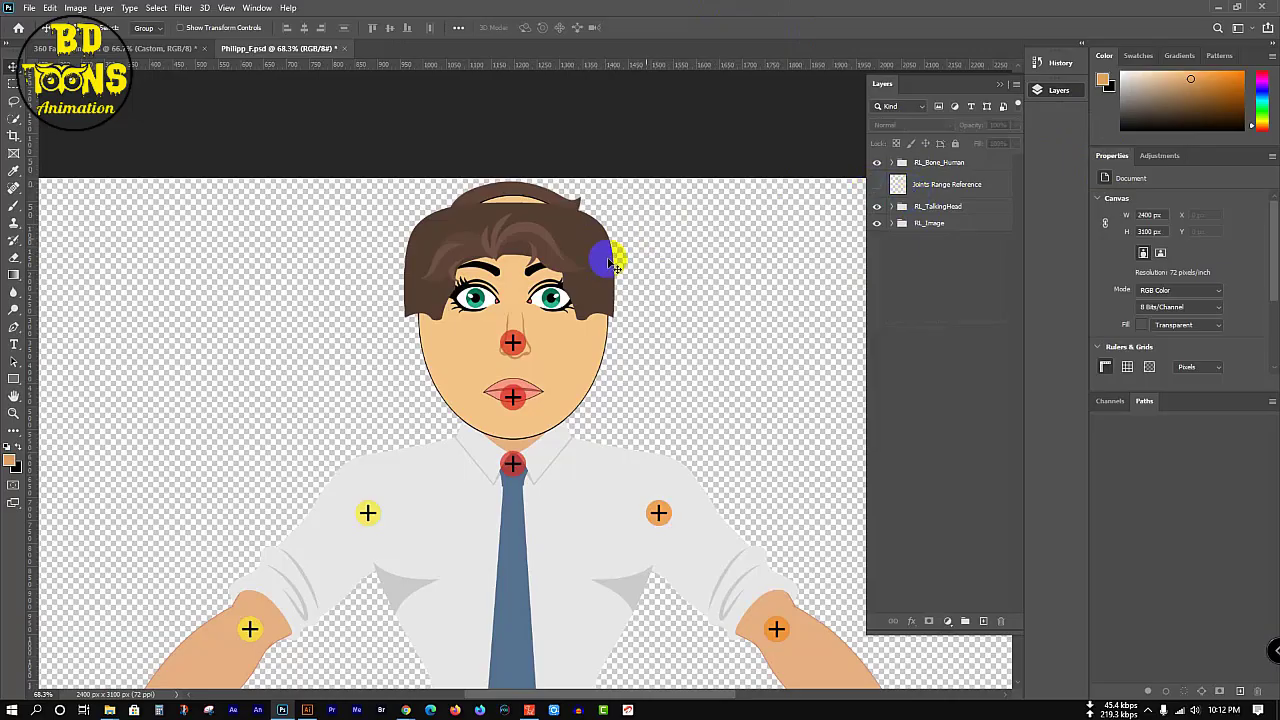
drag(606, 257, 749, 220)
key(ctrl+z)
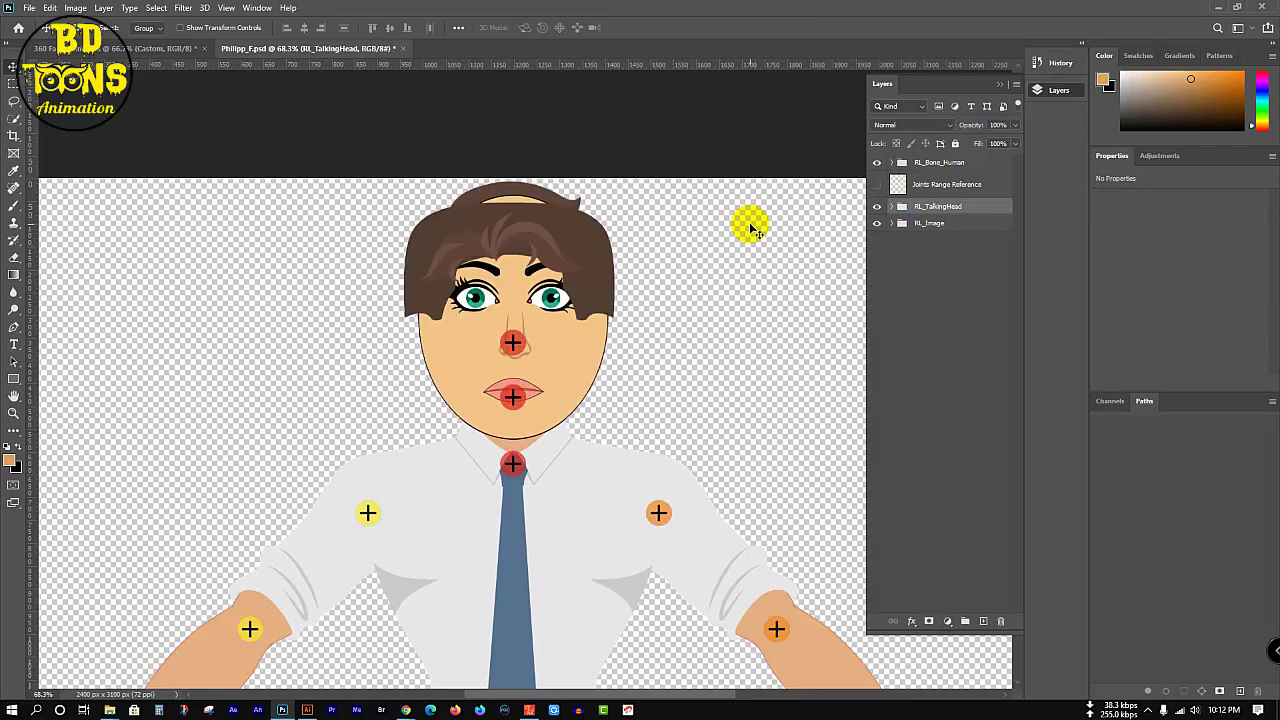
- Set the Move tool's auto-select target to Layer instead of Group
click(144, 27)
click(145, 44)
click(276, 194)
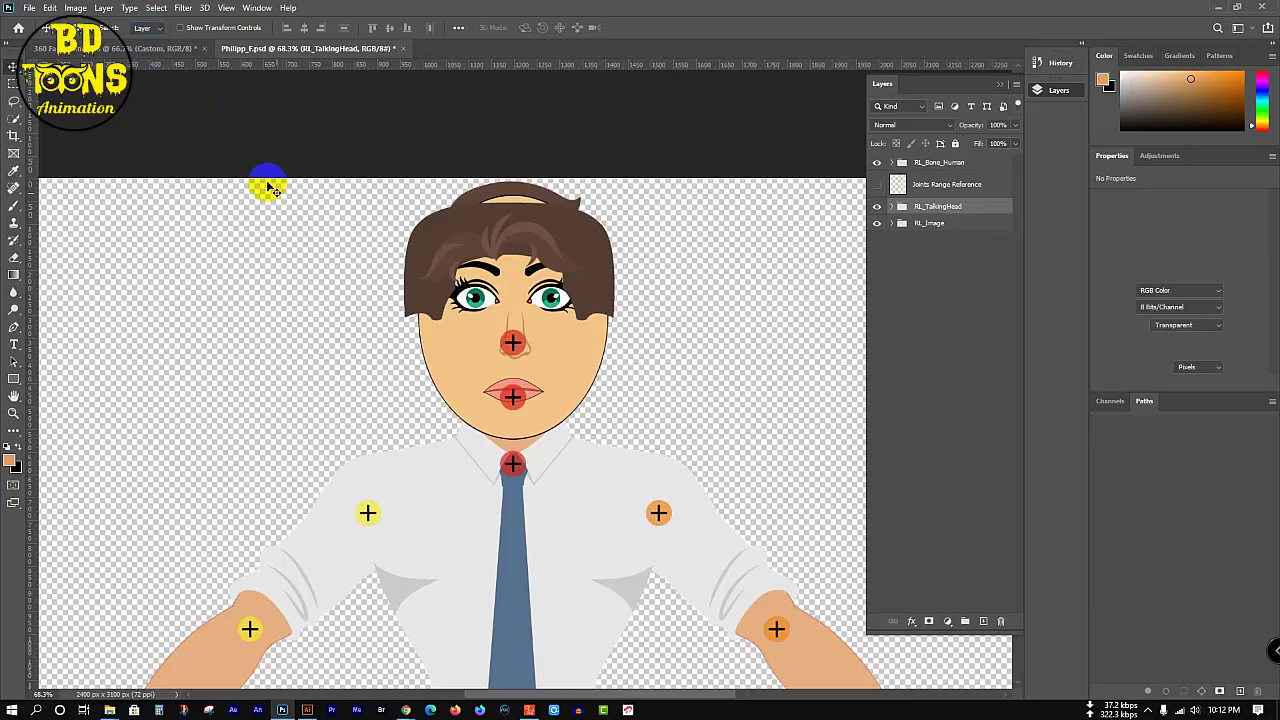
- Reposition the BackHair_2 layer behind the head and place FrontHair_4 over the head at about X 959, Y 15 px
drag(605, 230, 833, 272)
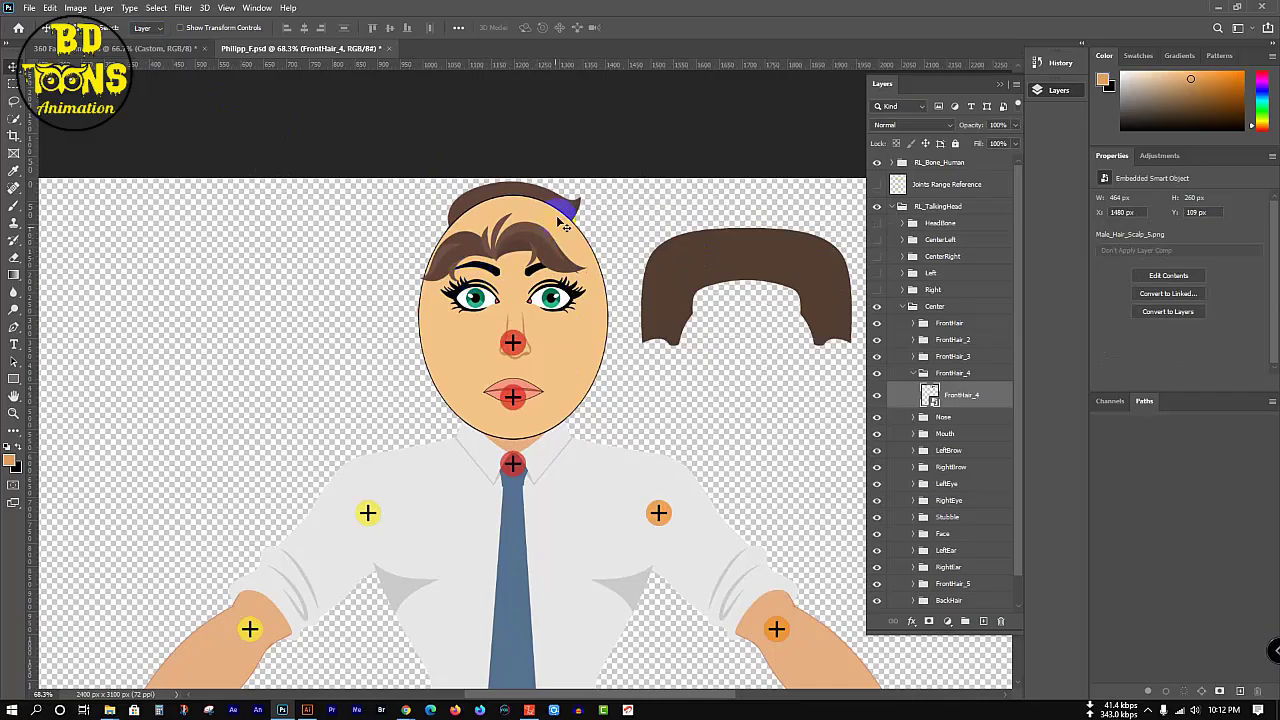
click(570, 212)
drag(754, 254, 545, 222)
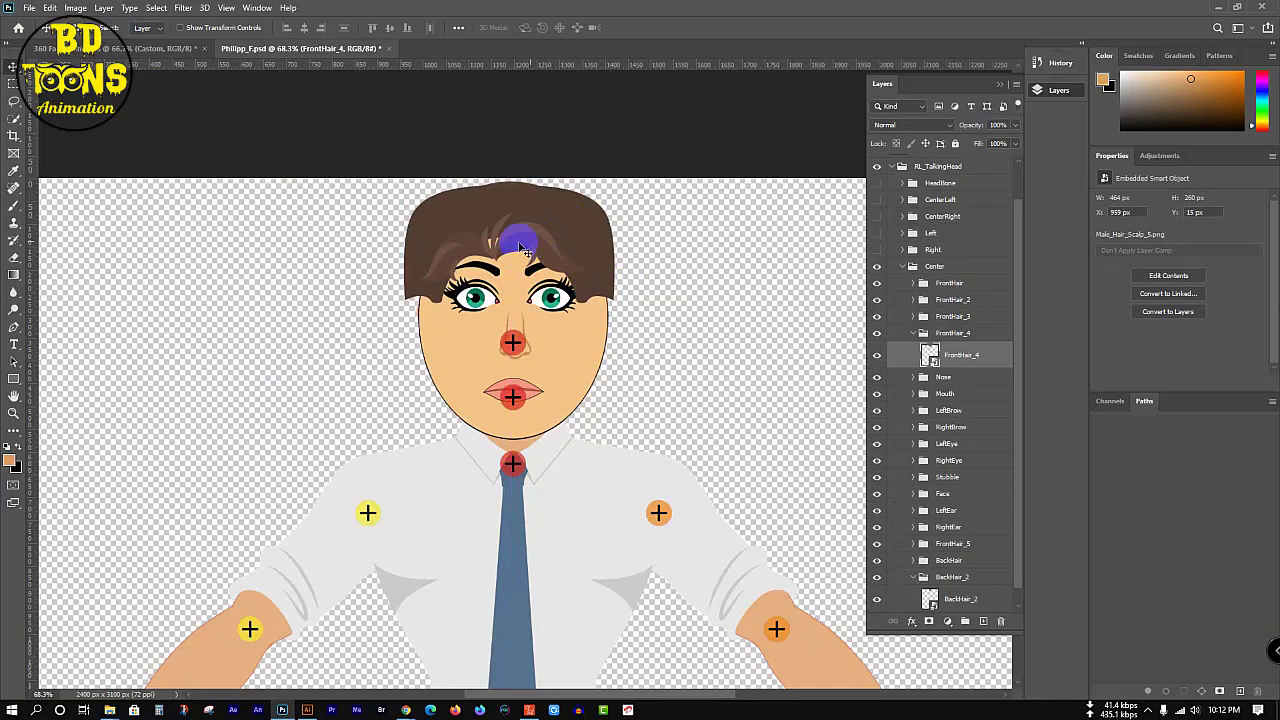
- Raise the fringe hair pieces on the forehead, placing FrontHair_2 at about X 1005, Y 75 px
scroll(504, 246, up, 5)
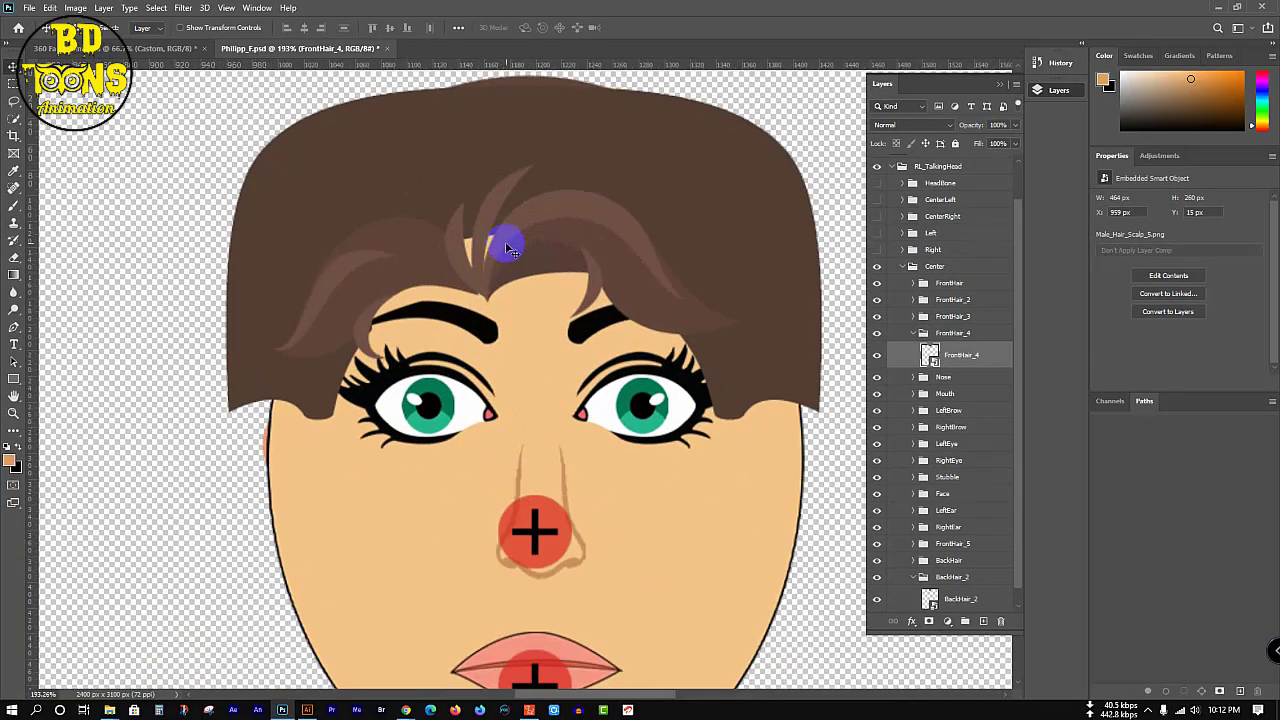
drag(505, 246, 503, 184)
drag(446, 234, 443, 196)
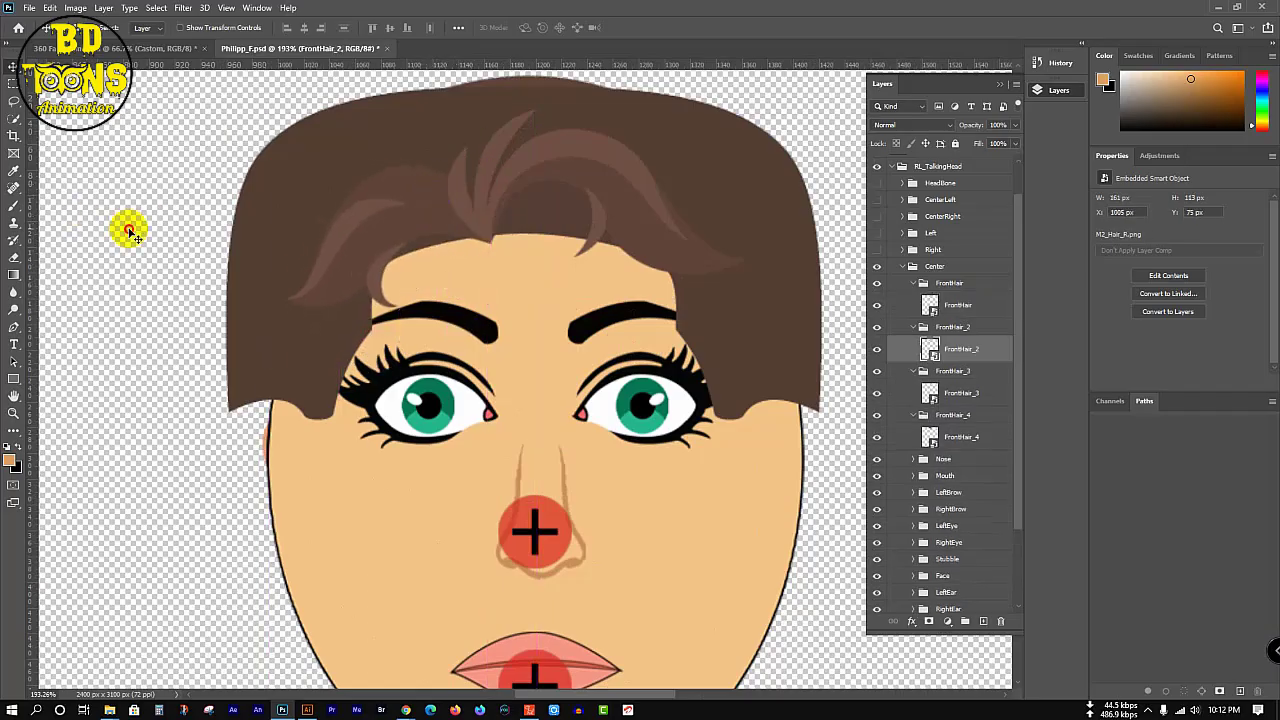
click(130, 232)
- Move RightEar to about X 943, Y 242 px and LeftEar out beside the face, hiding the Face layer temporarily to reach LeftEar
scroll(184, 341, down, 3)
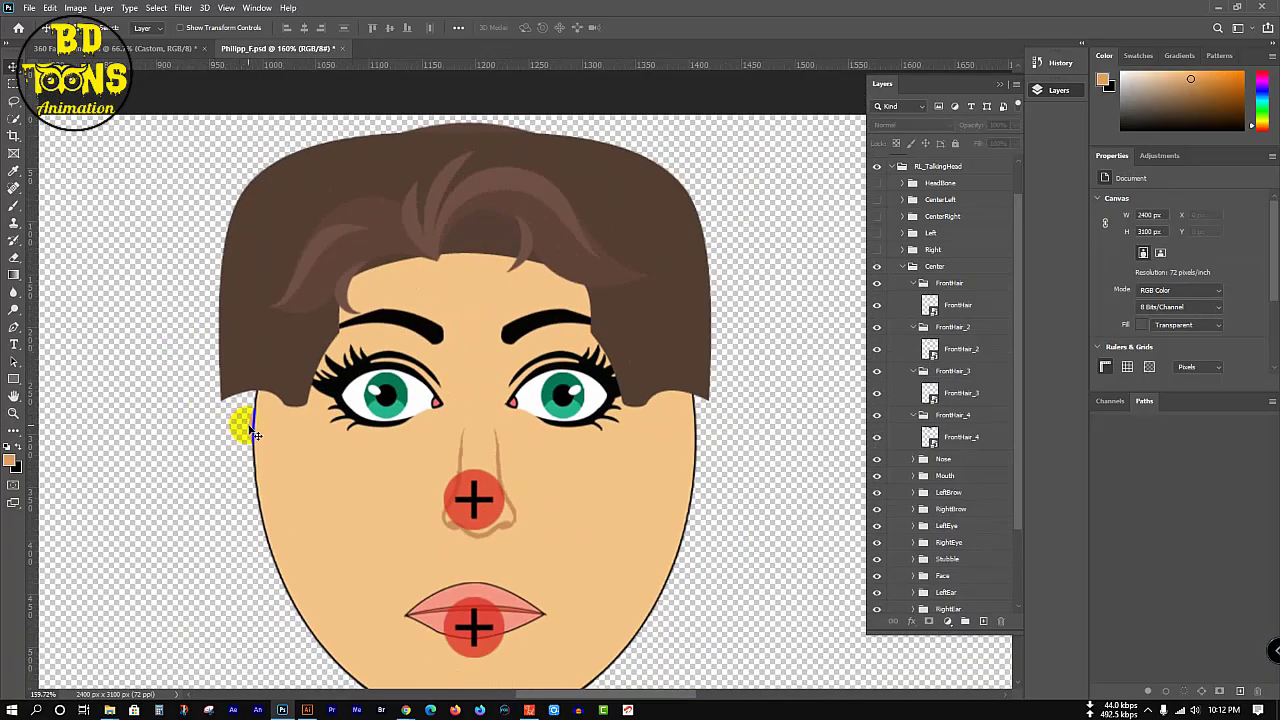
mouse_move(246, 428)
mouse_down()
mouse_move(182, 420)
mouse_move(229, 423)
mouse_up()
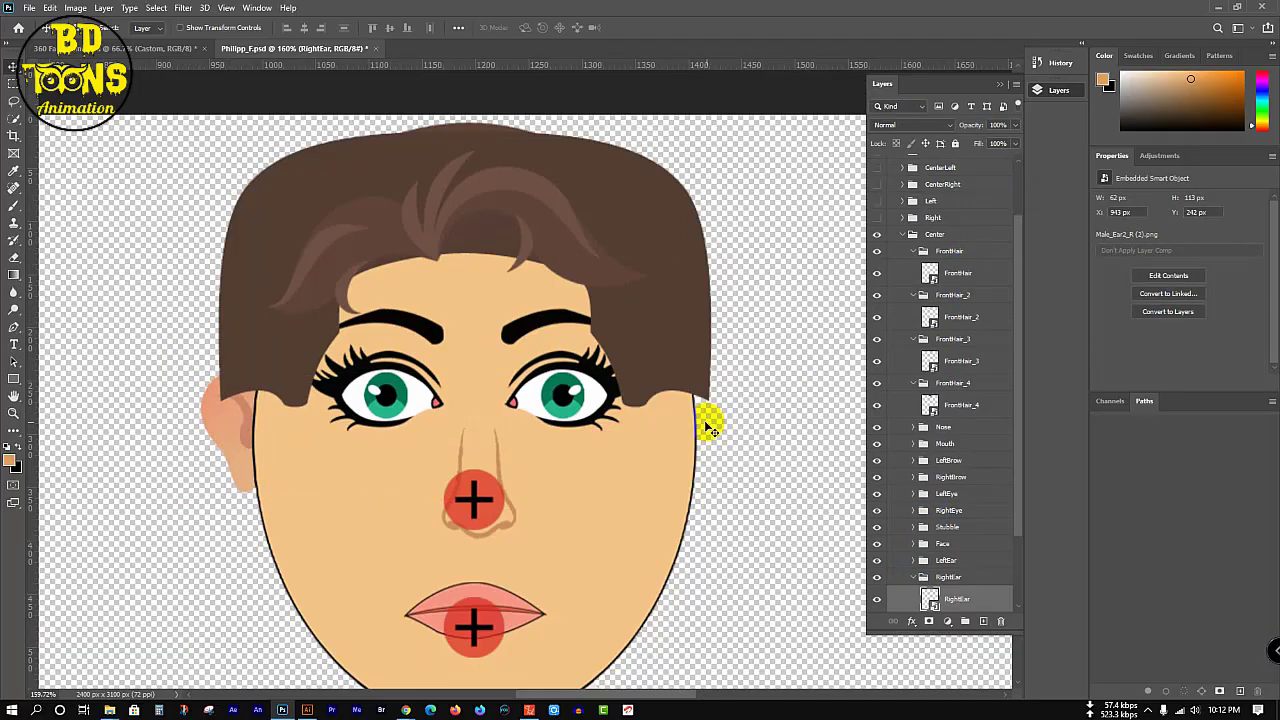
click(674, 457)
click(877, 566)
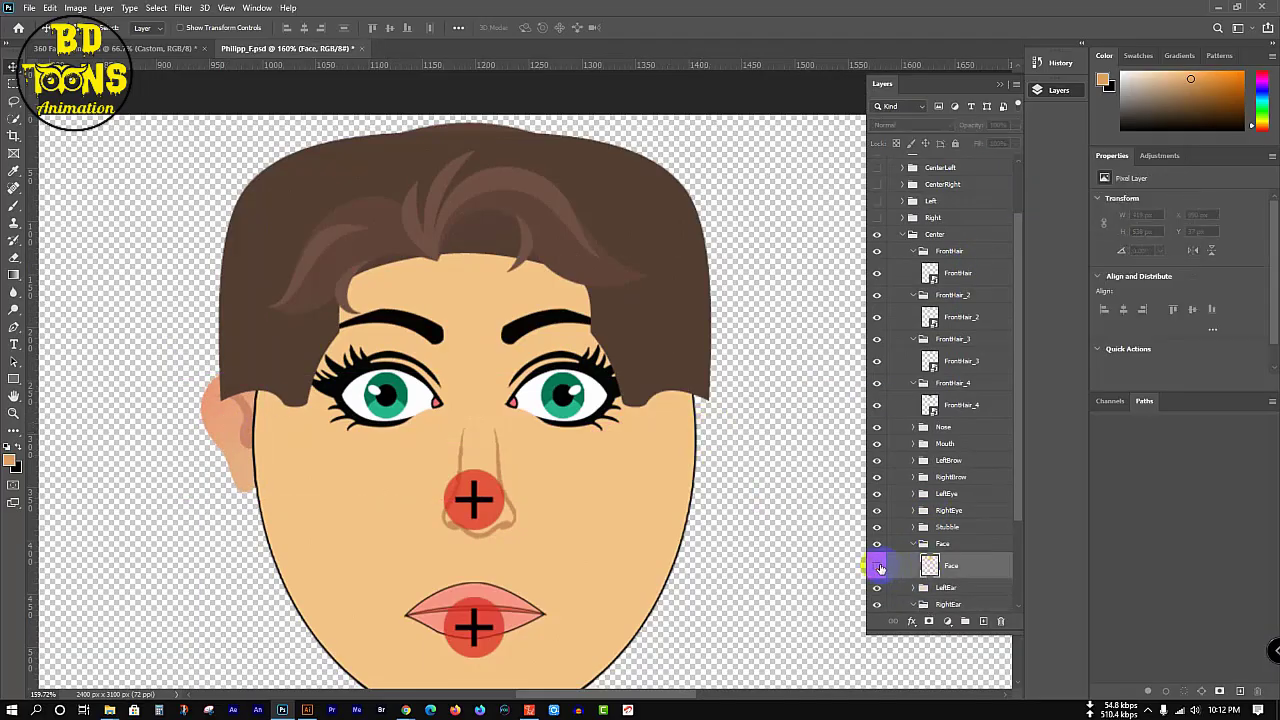
drag(672, 450, 710, 443)
click(876, 555)
click(876, 560)
click(791, 374)
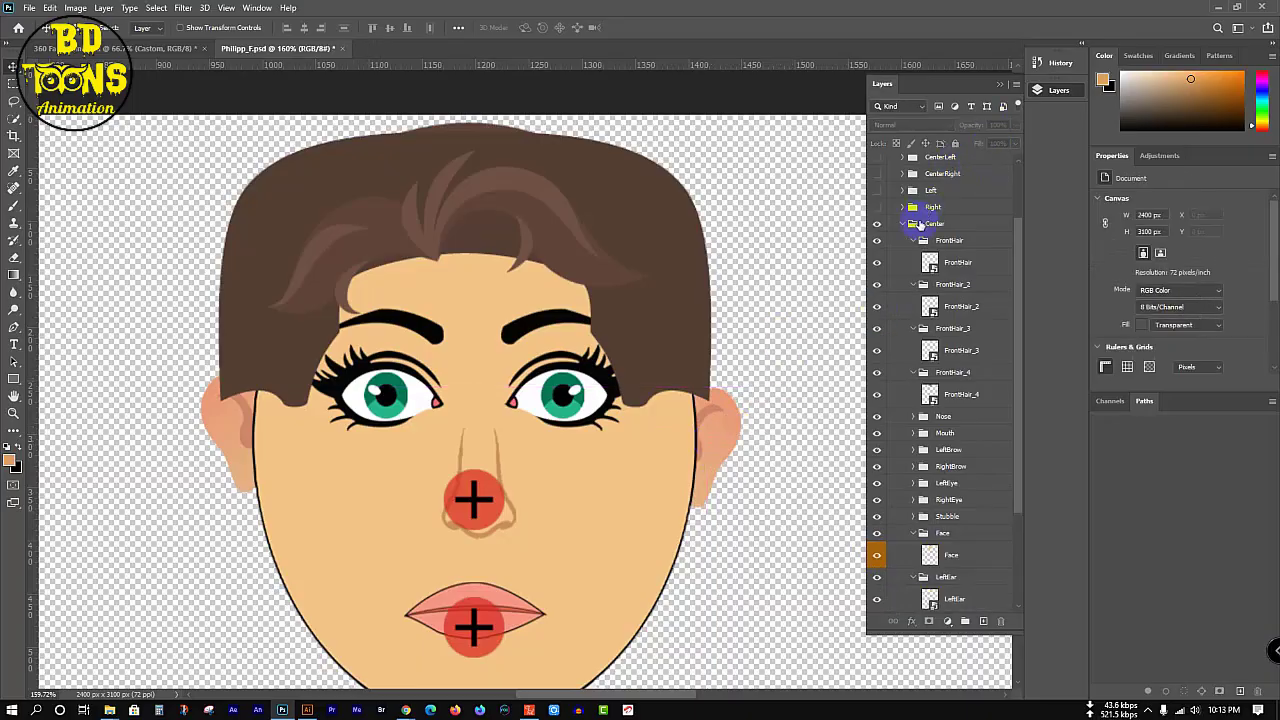
- Collapse the FrontHair, Center and RL_TalkingHead layer groups and frame the whole head on the canvas
click(913, 241)
click(901, 223)
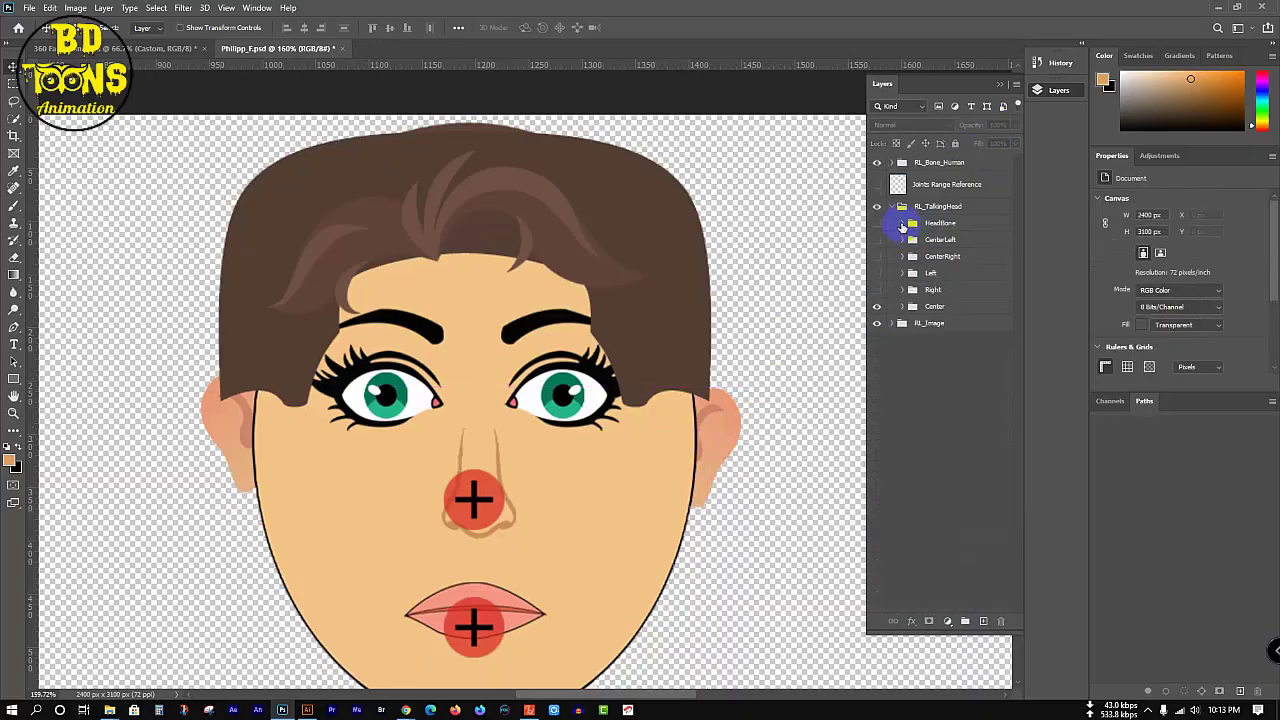
click(895, 207)
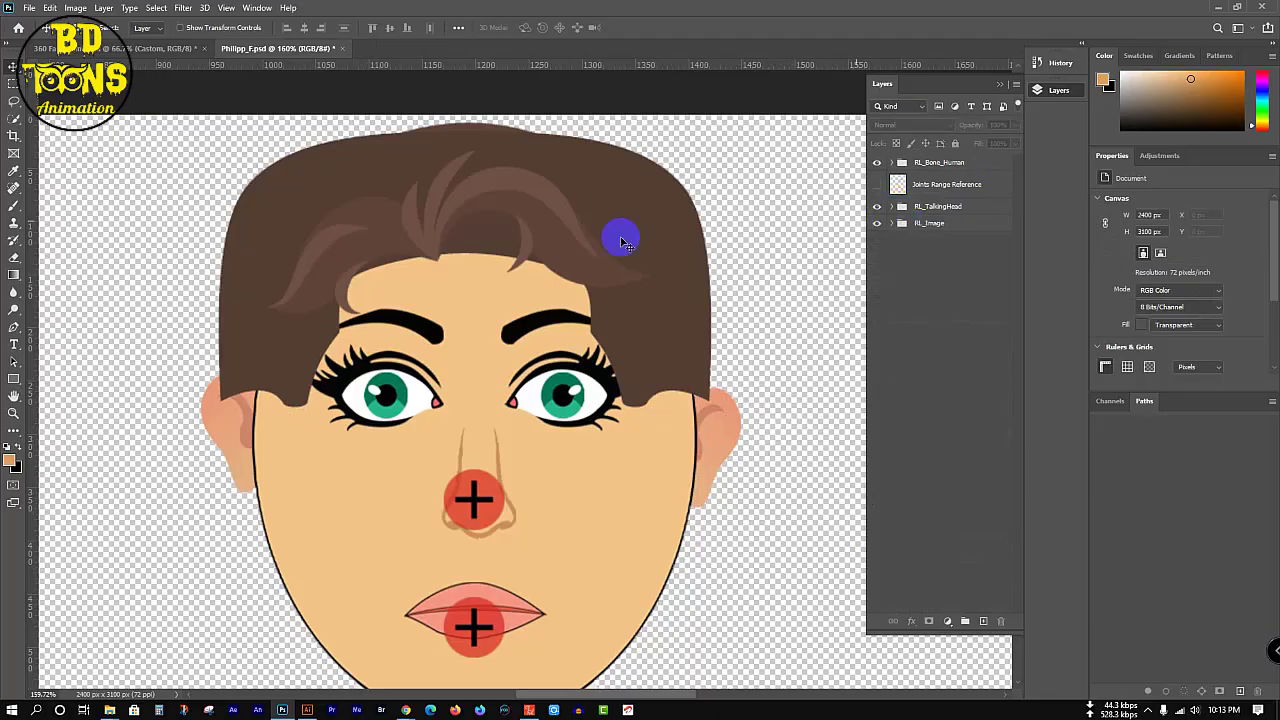
scroll(548, 242, down, 3)
scroll(551, 248, down, 1)
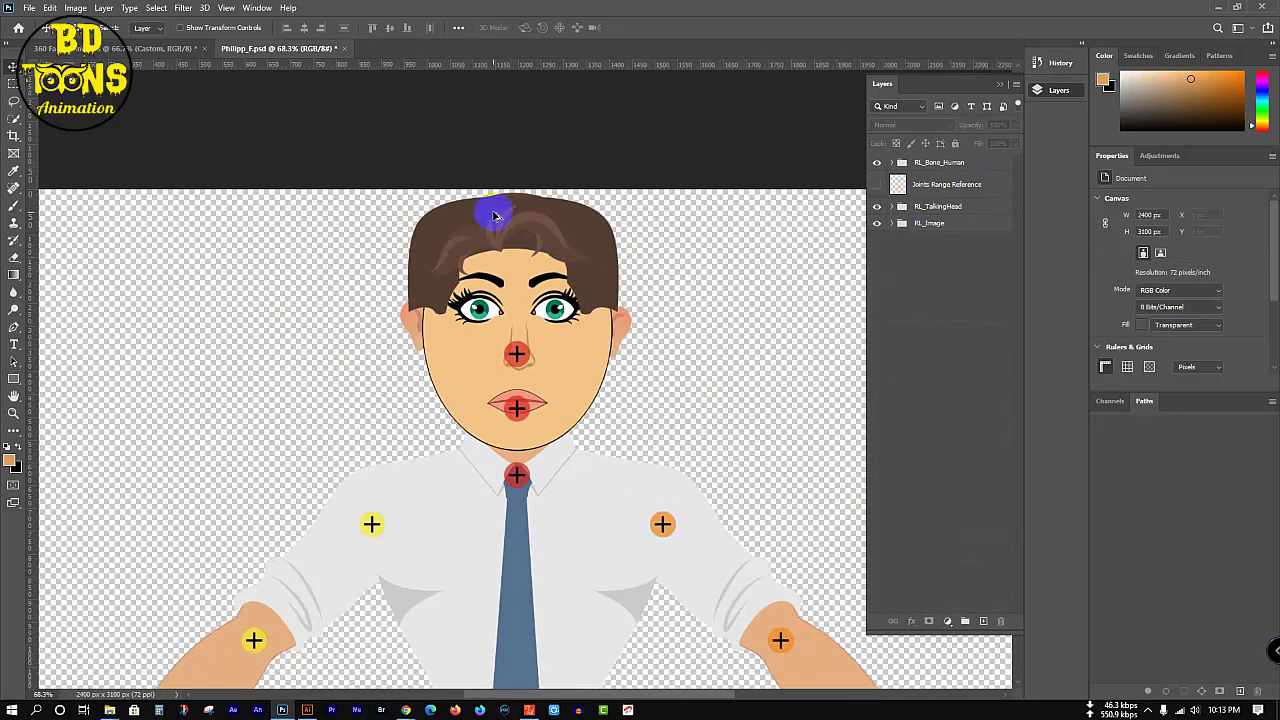
scroll(494, 212, up, 2)
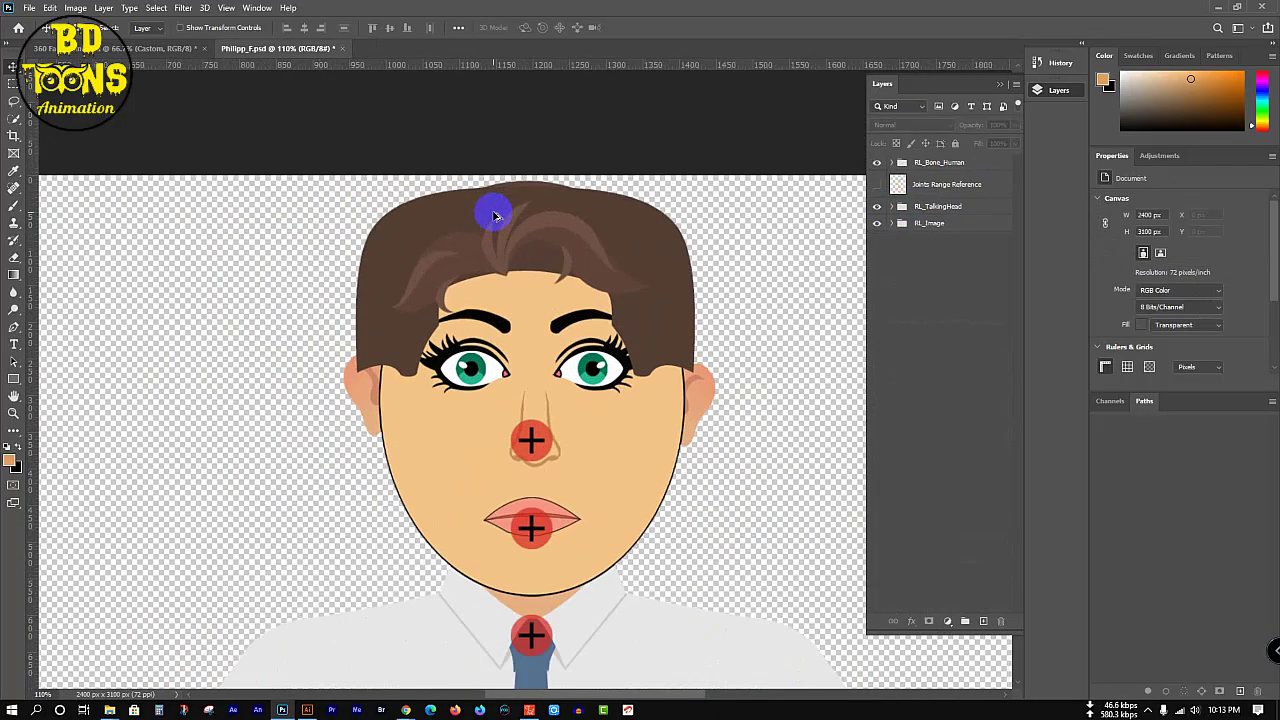
- Expand RL_TalkingHead, show its HeadBone group, and hide the RL_Bone_Human group
click(935, 226)
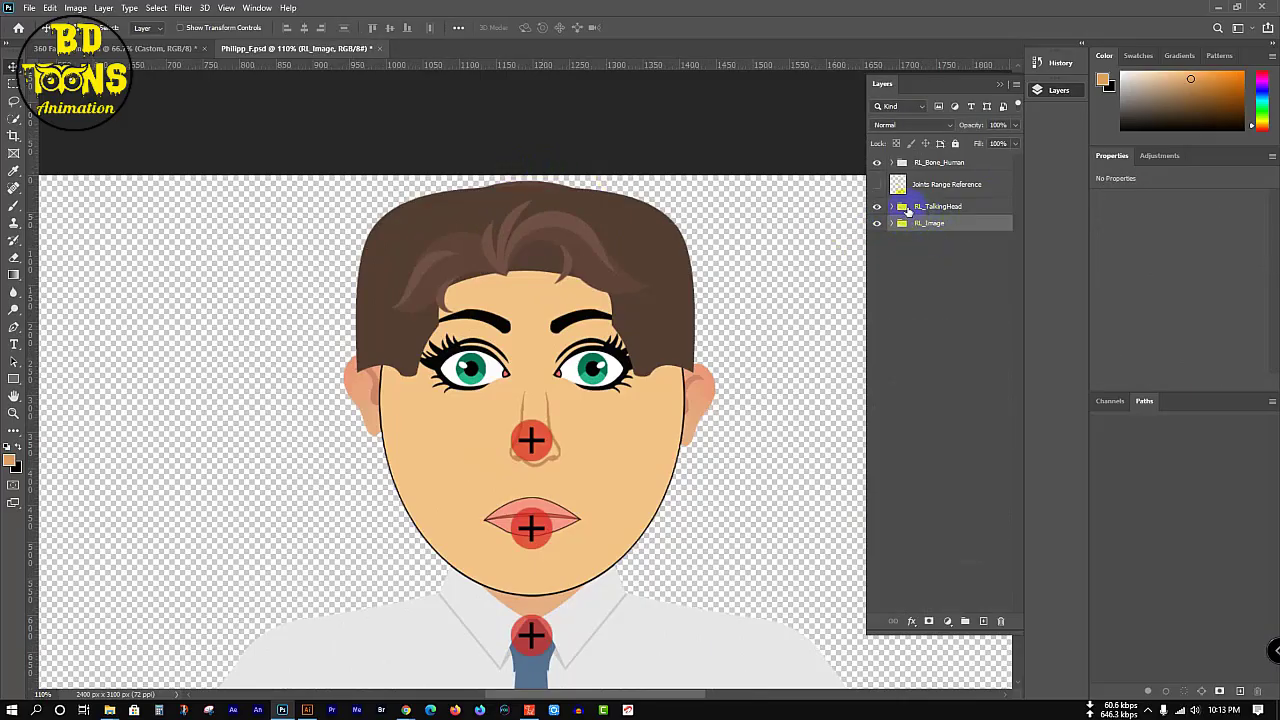
click(893, 207)
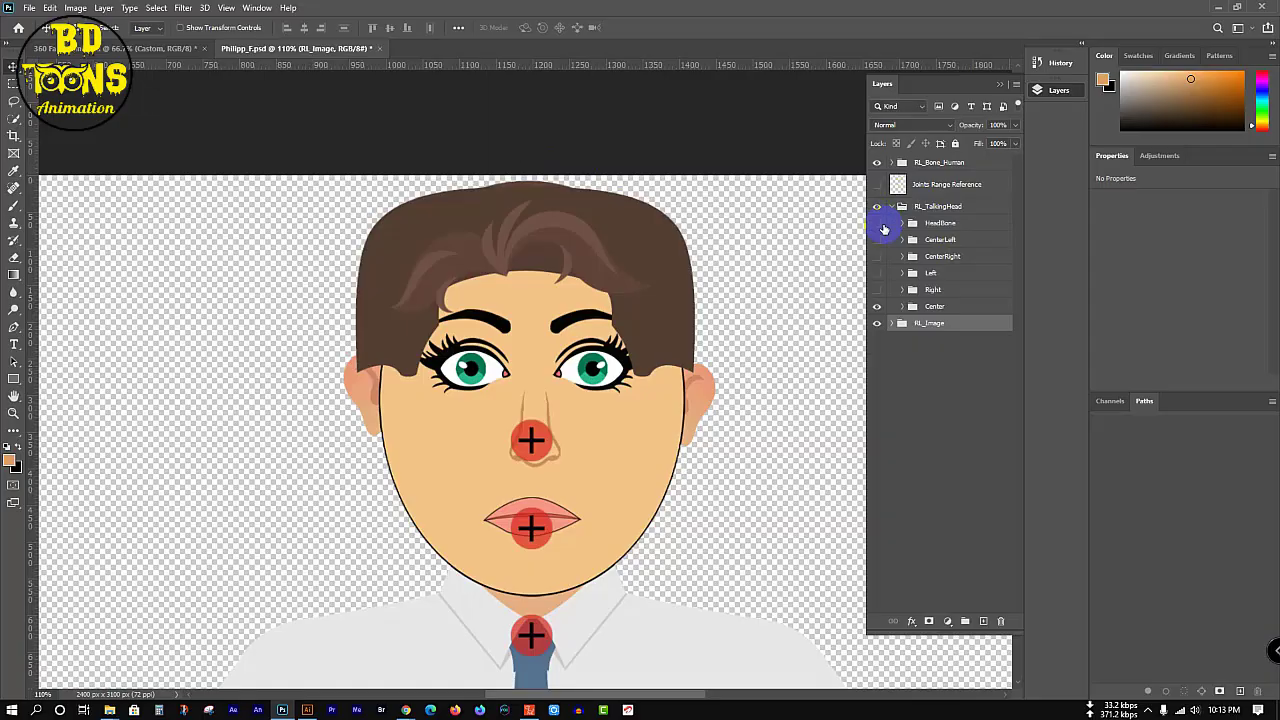
click(878, 222)
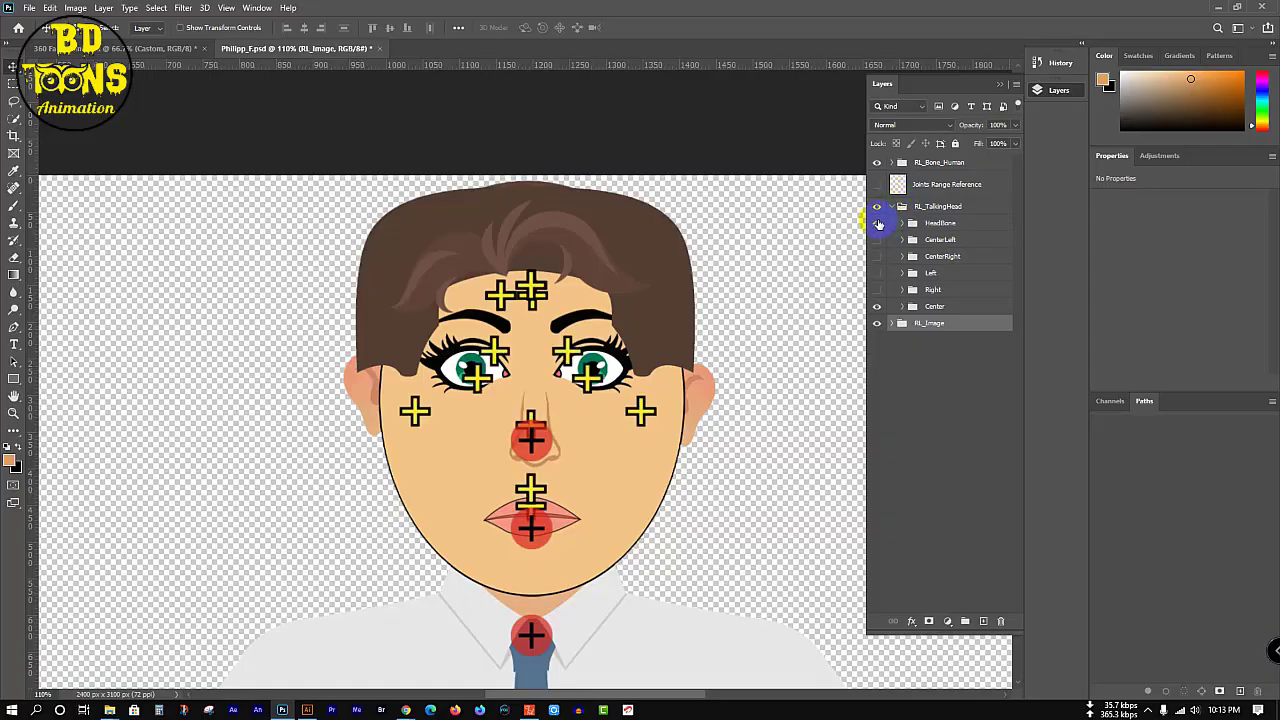
click(876, 165)
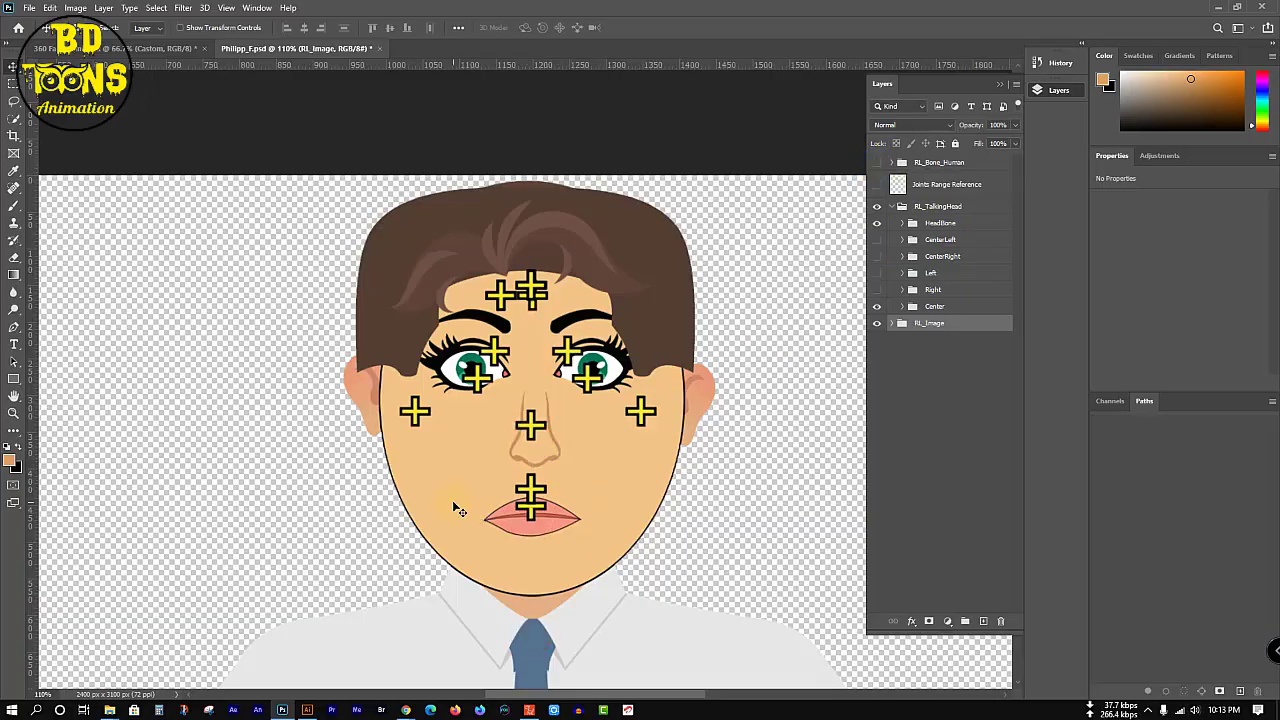
- Move the RightEar bone marker from the cheek out to the face outline beside the matching ear
scroll(350, 440, up, 3)
click(455, 397)
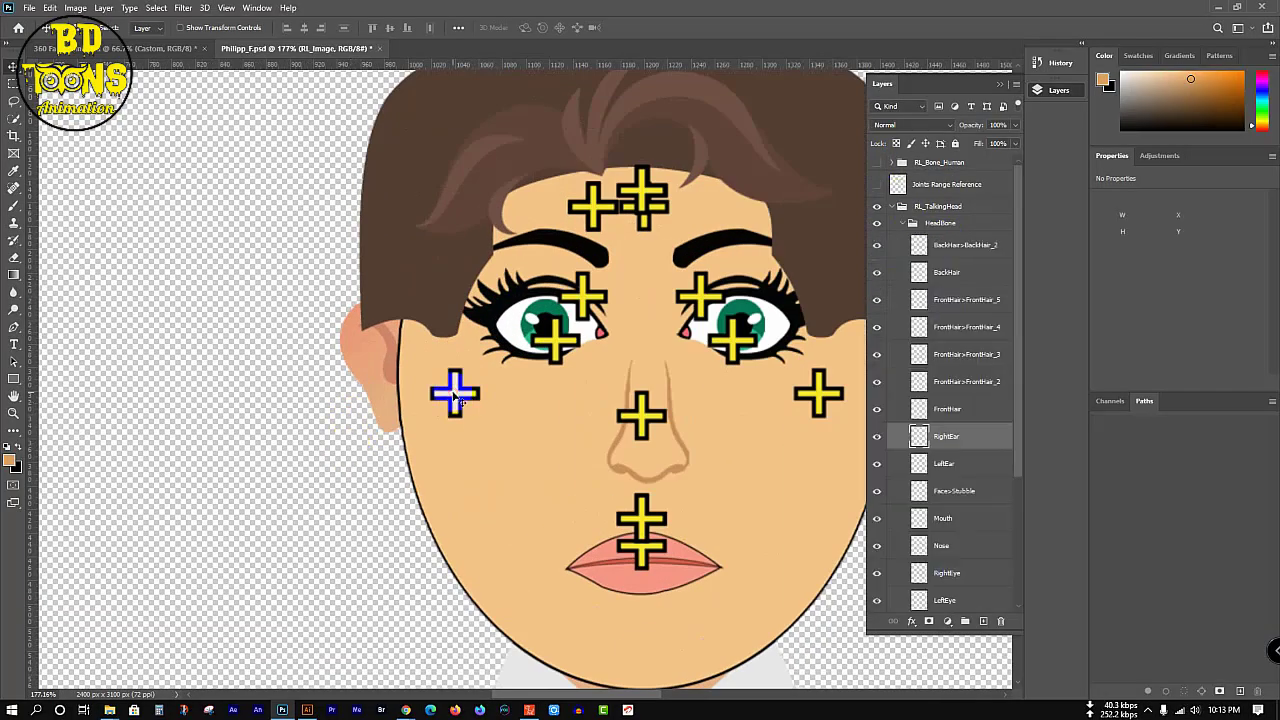
drag(462, 400, 405, 369)
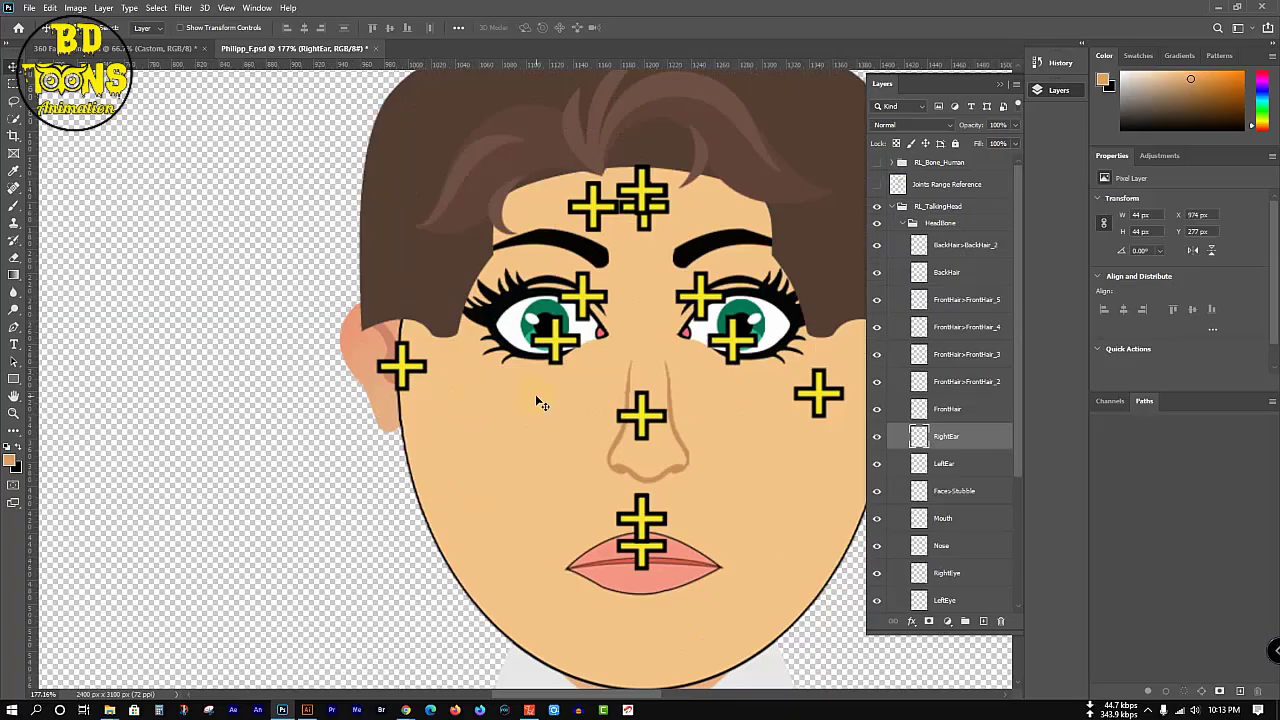
drag(531, 400, 378, 426)
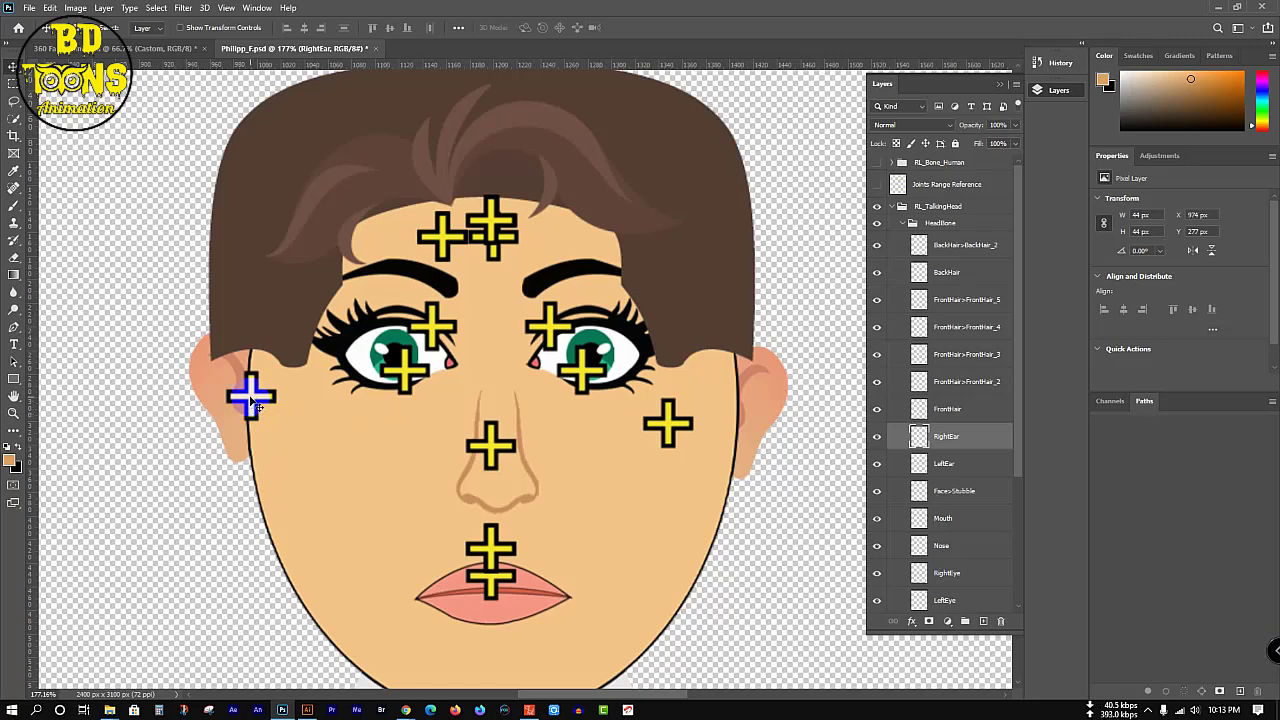
mouse_move(257, 403)
mouse_down()
mouse_move(211, 383)
mouse_move(246, 394)
mouse_up()
- Place the LeftEar artwork at X 1392, Y 242 px and move its bone marker beside it at X 1387, Y 272 px
drag(747, 413, 765, 389)
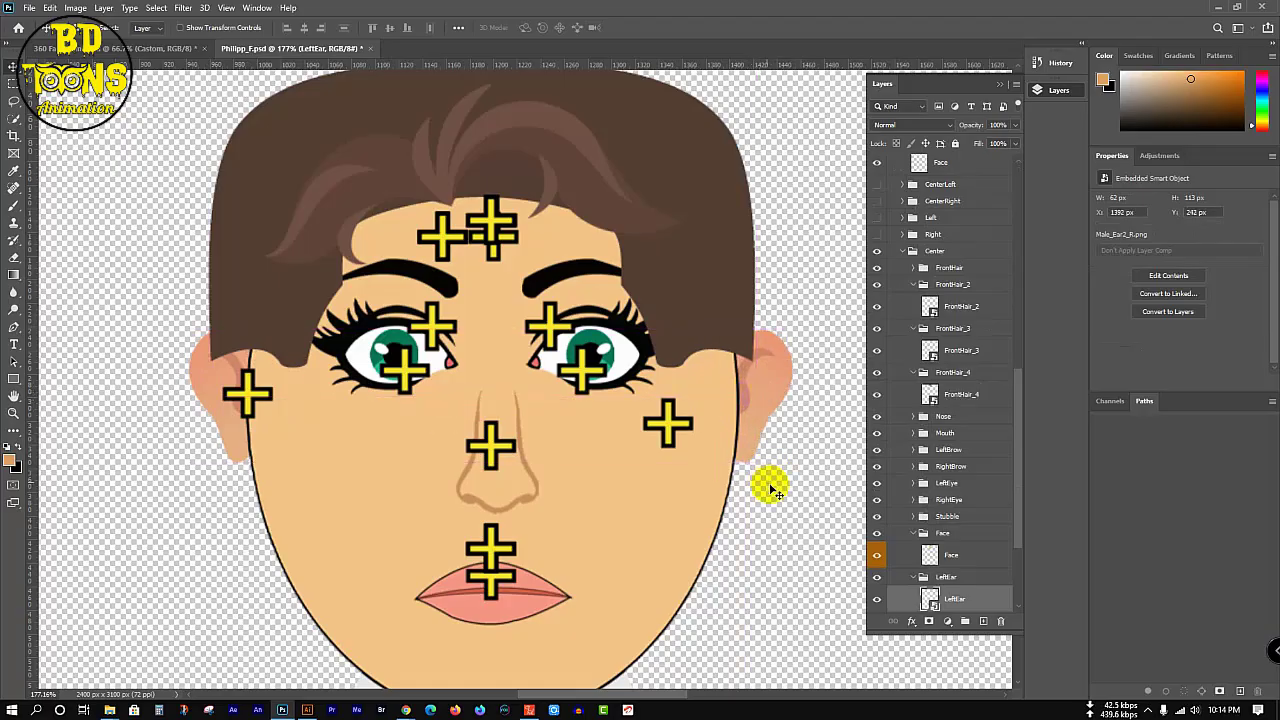
drag(670, 427, 742, 390)
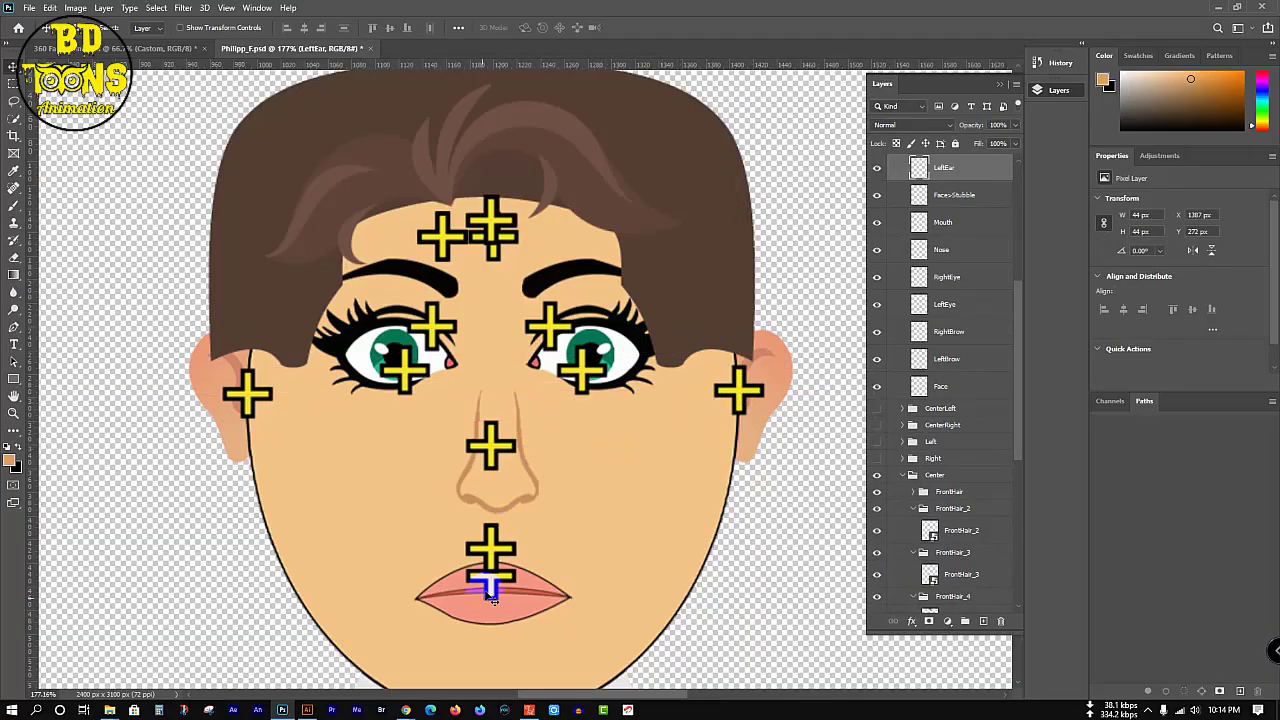
- Lower the Face and Face>Stubble bone markers to the chin and place the Mouth marker on the lips at X 1179, Y 443 px
drag(491, 598, 491, 572)
click(492, 470)
click(493, 434)
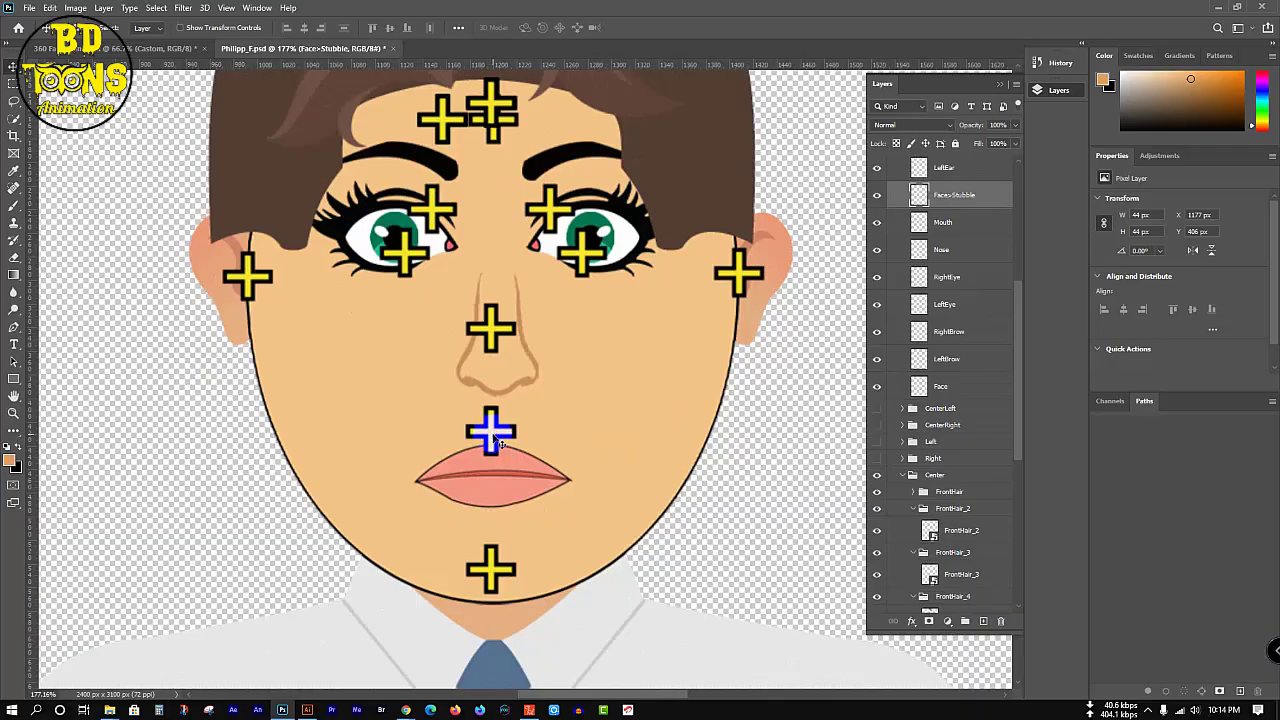
drag(497, 443, 506, 546)
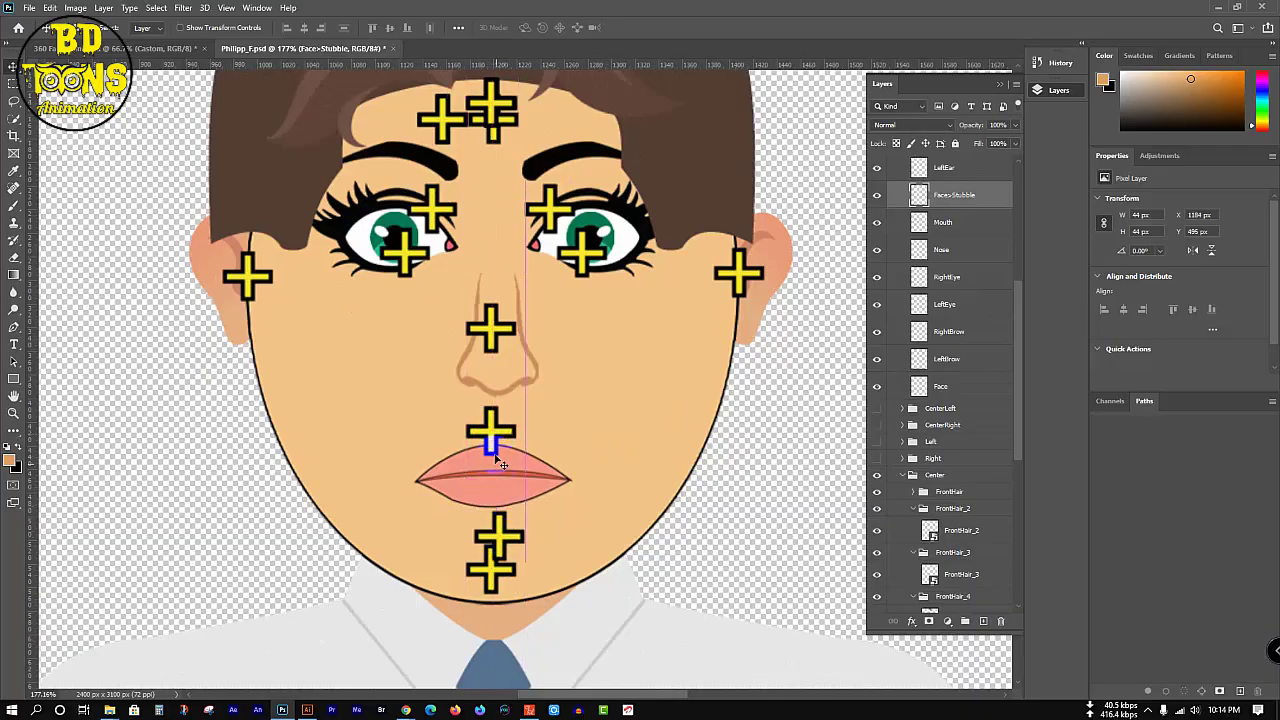
click(492, 433)
drag(492, 435, 494, 476)
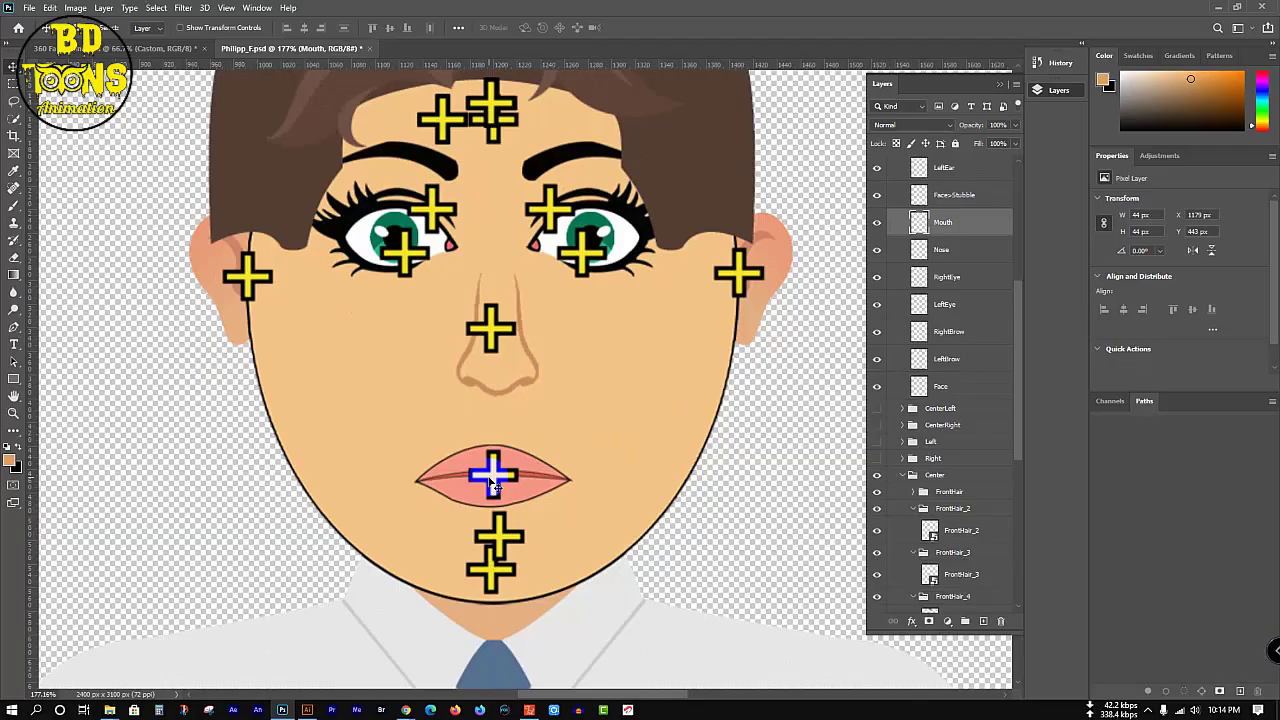
- Switch to the Google Meet call in Chrome and mute the microphone
click(1218, 8)
mouse_move(406, 710)
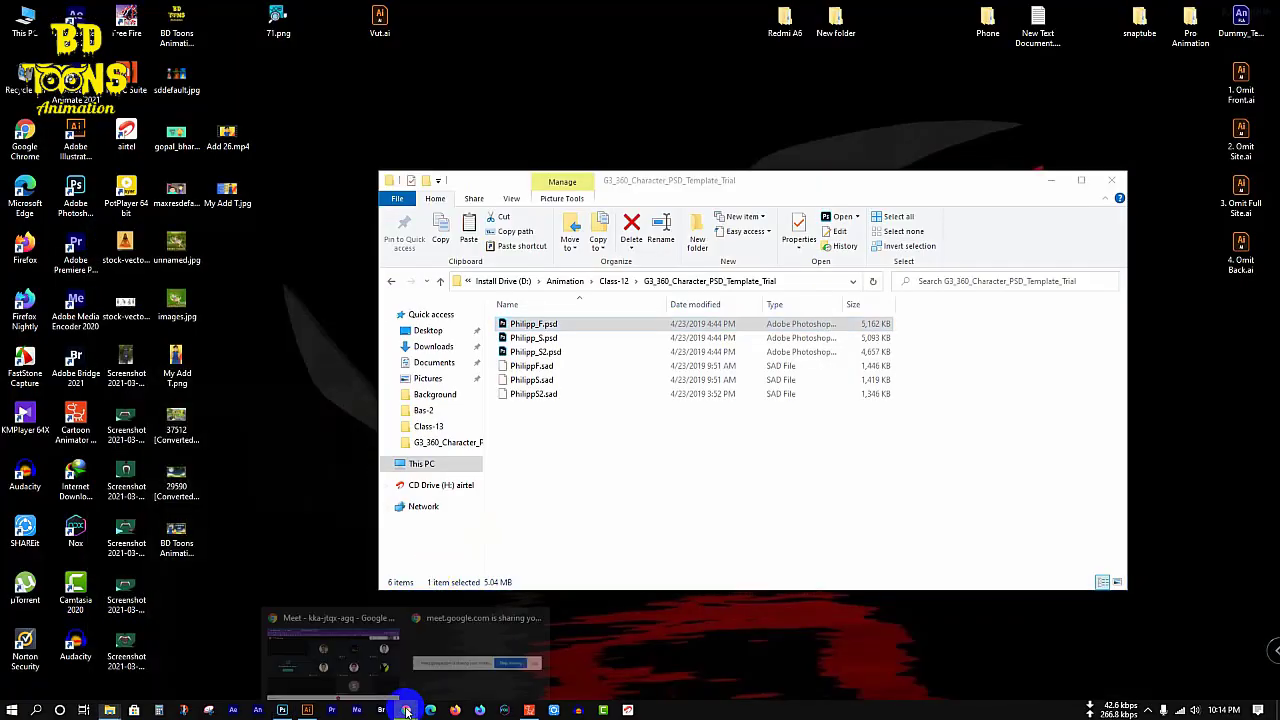
click(360, 662)
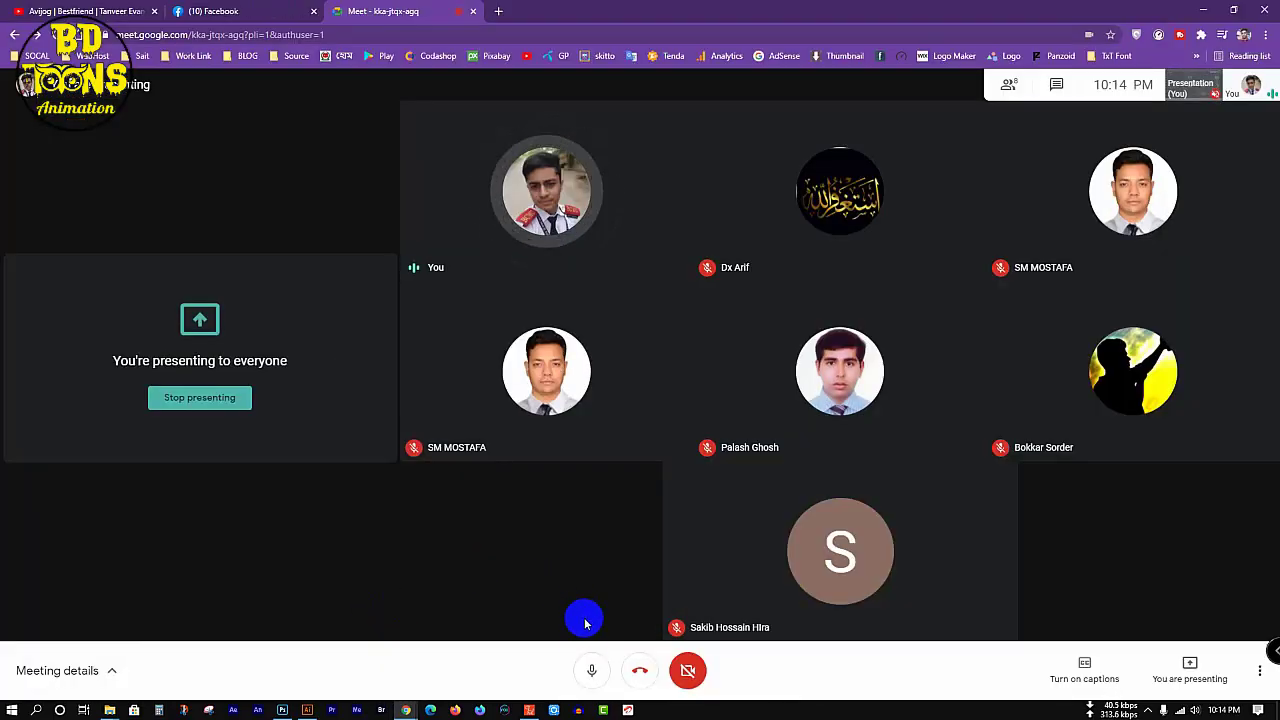
click(591, 668)
click(1149, 710)
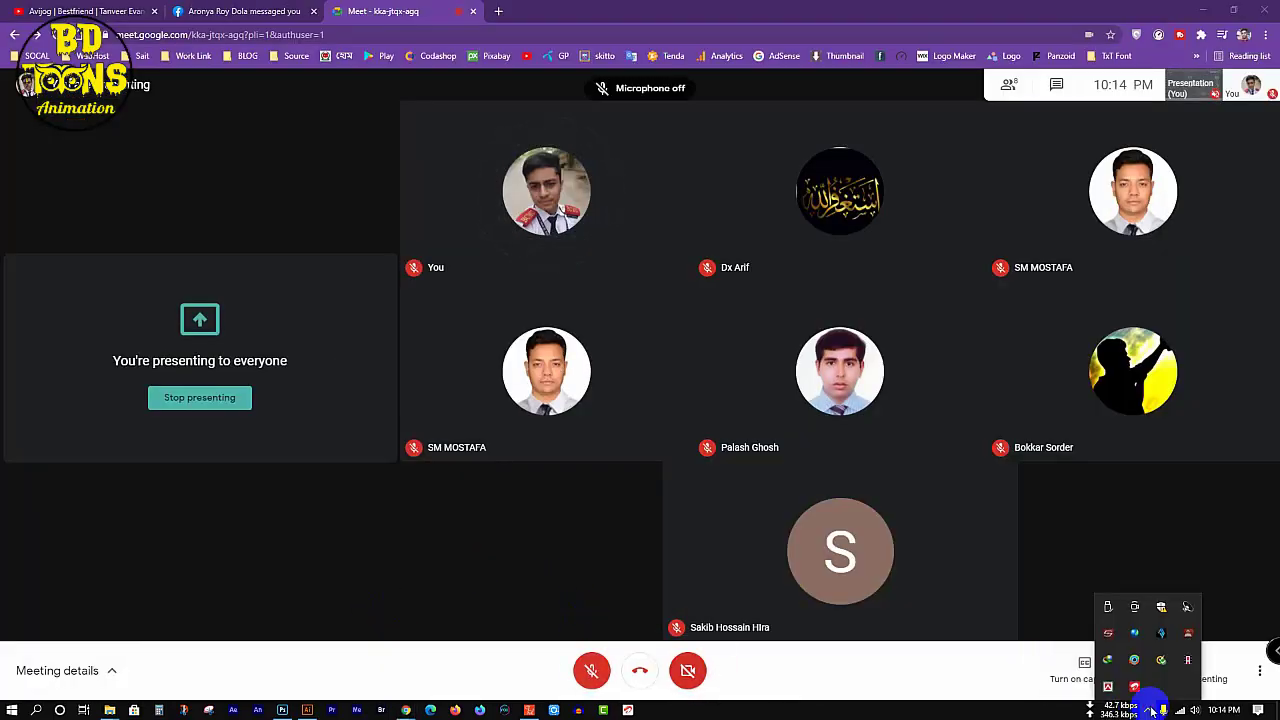
click(1149, 710)
click(1253, 610)
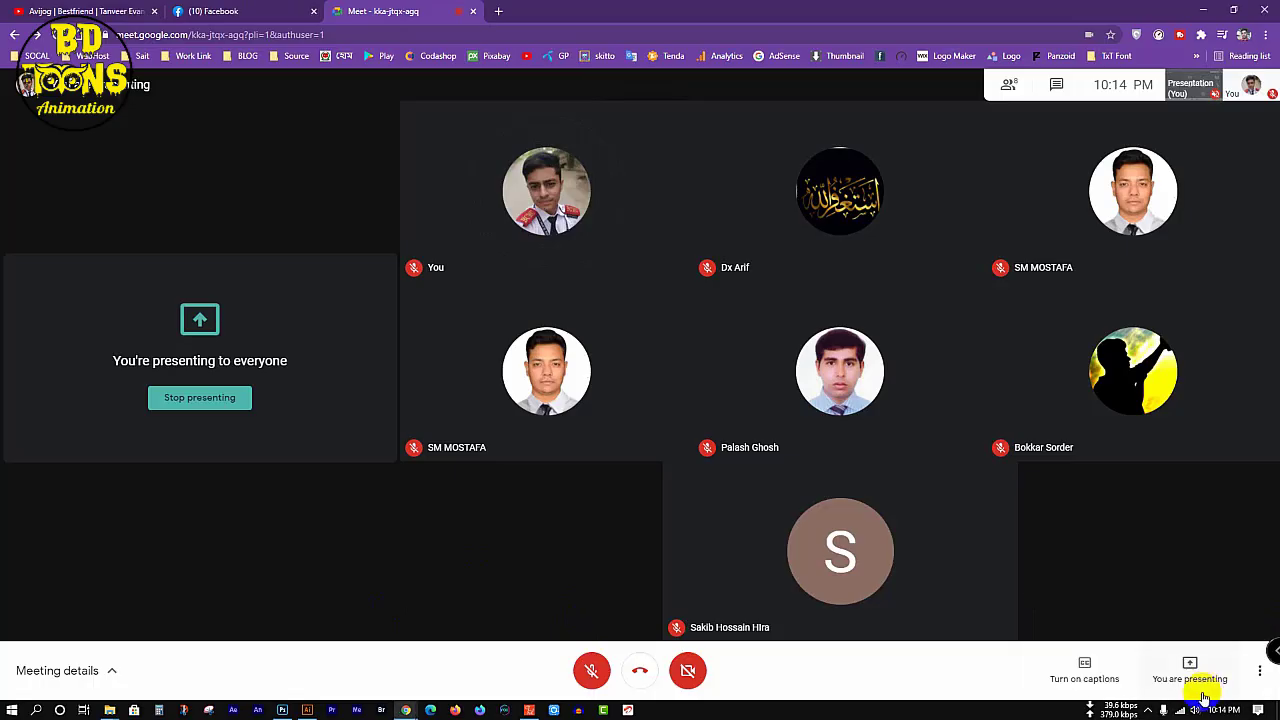
click(1200, 11)
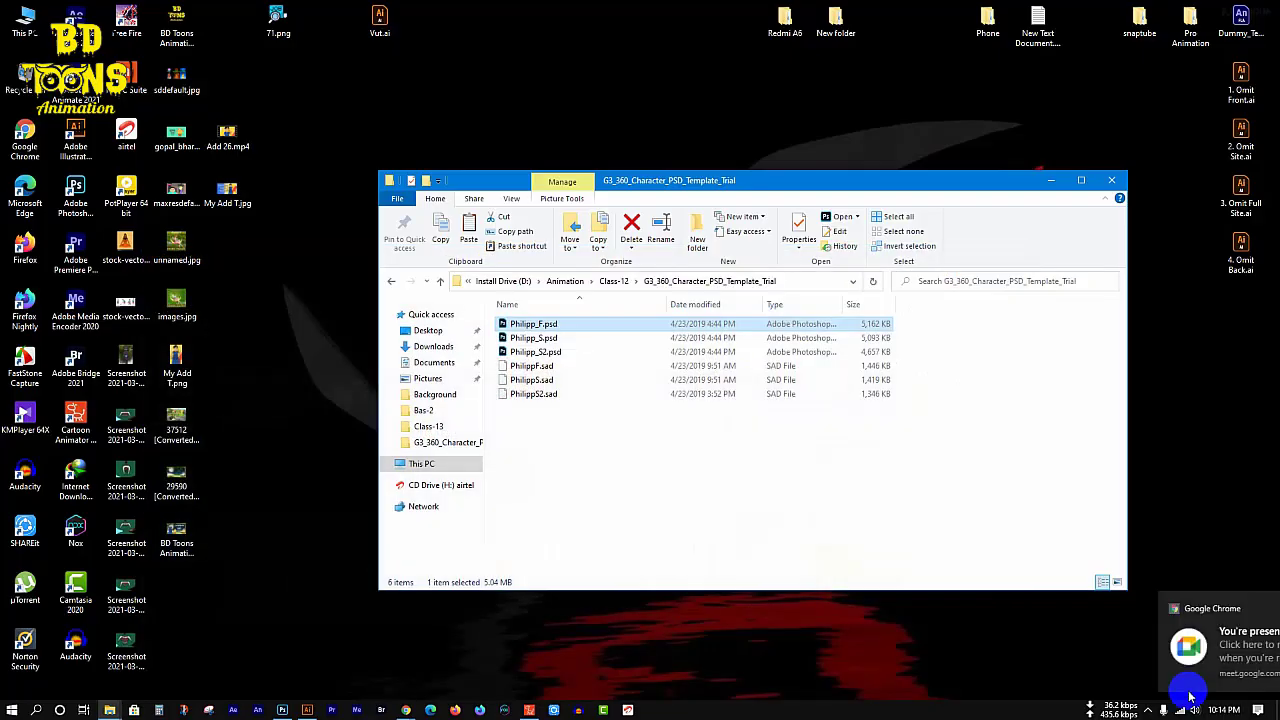
click(1250, 610)
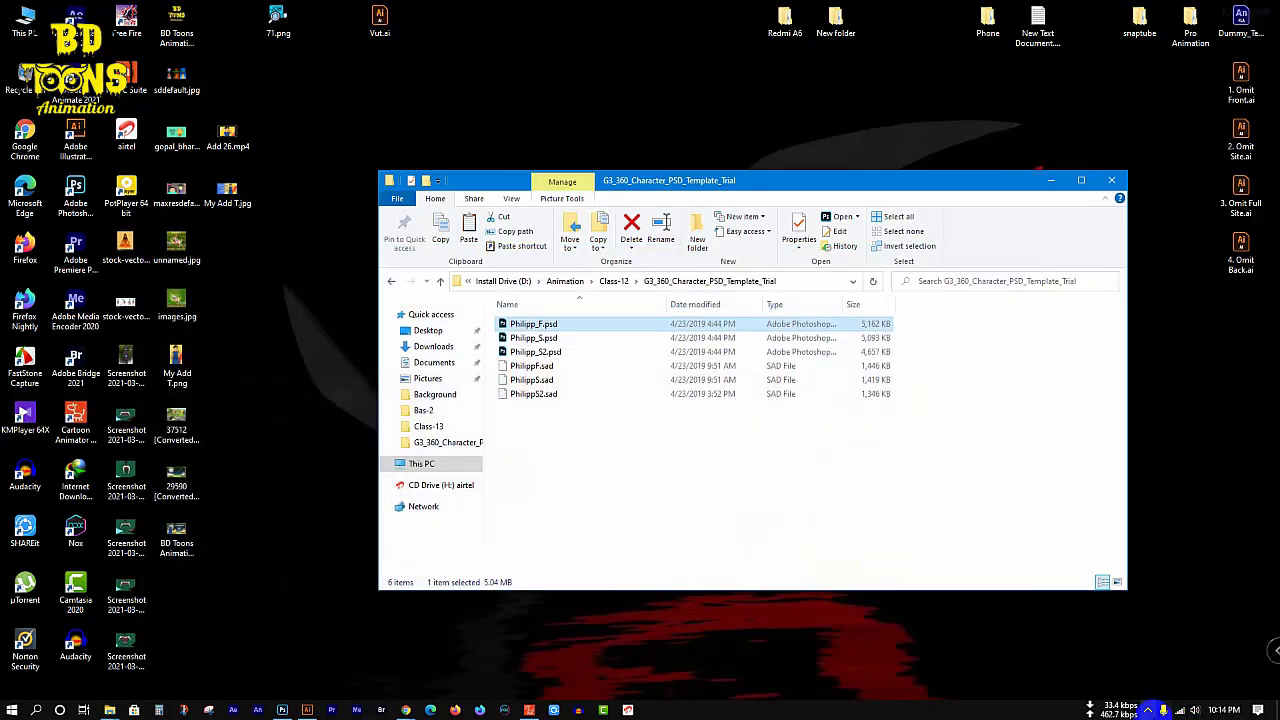
click(1149, 710)
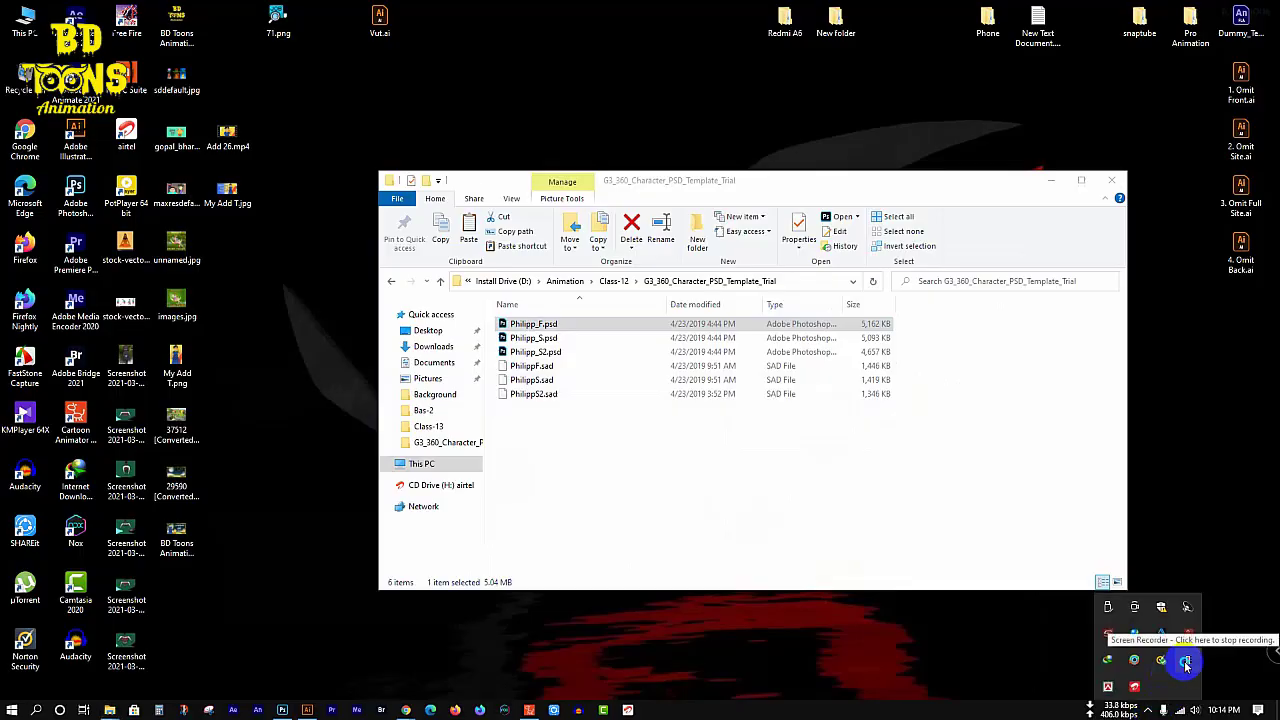
right_click(1187, 662)
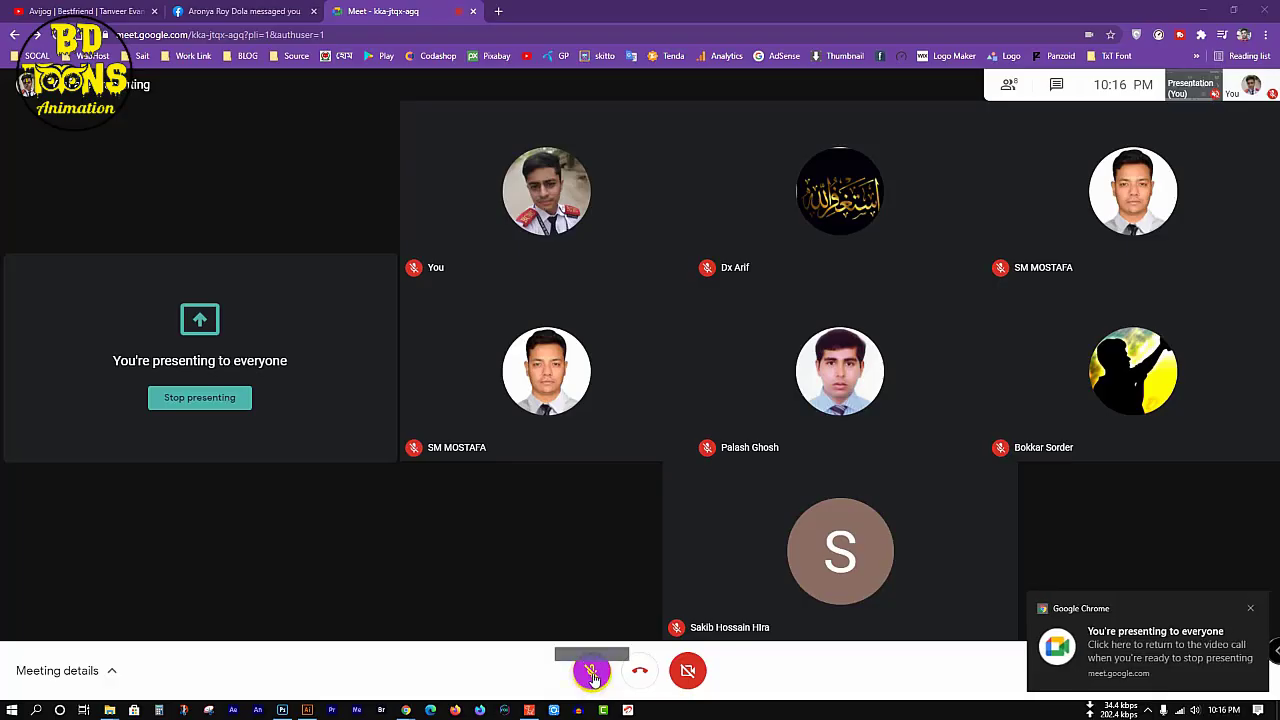
click(591, 670)
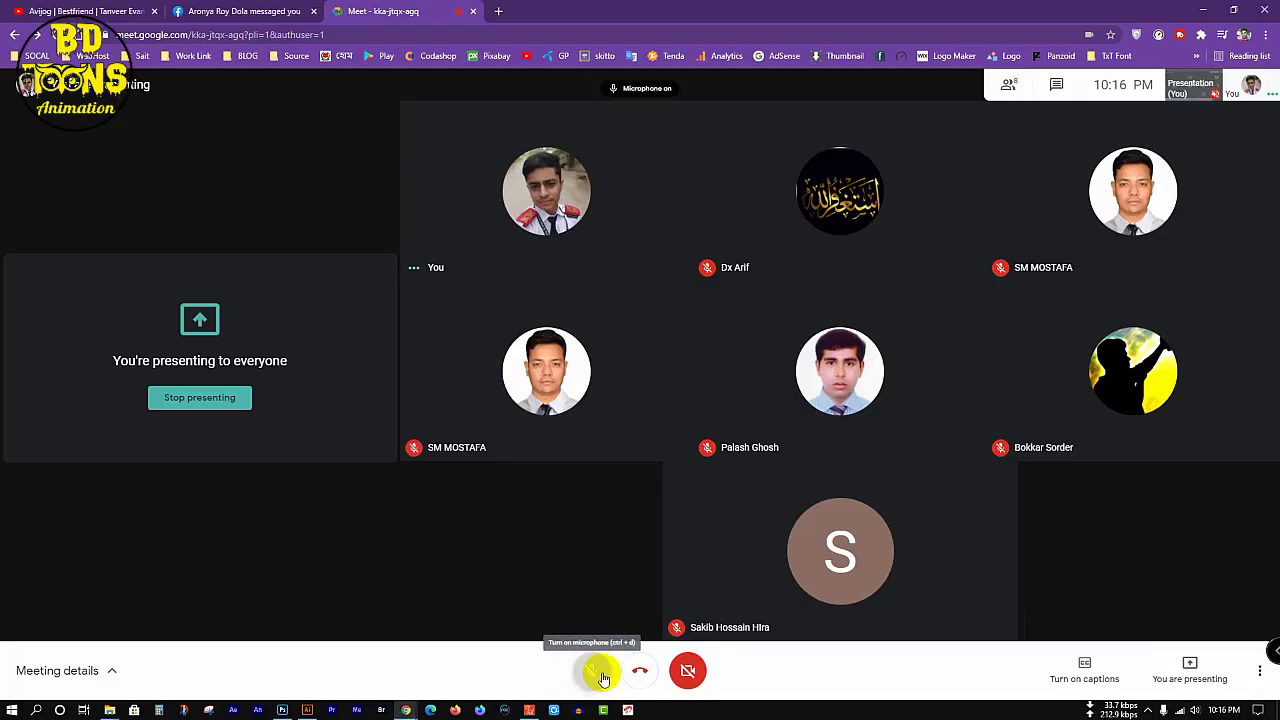
click(1149, 710)
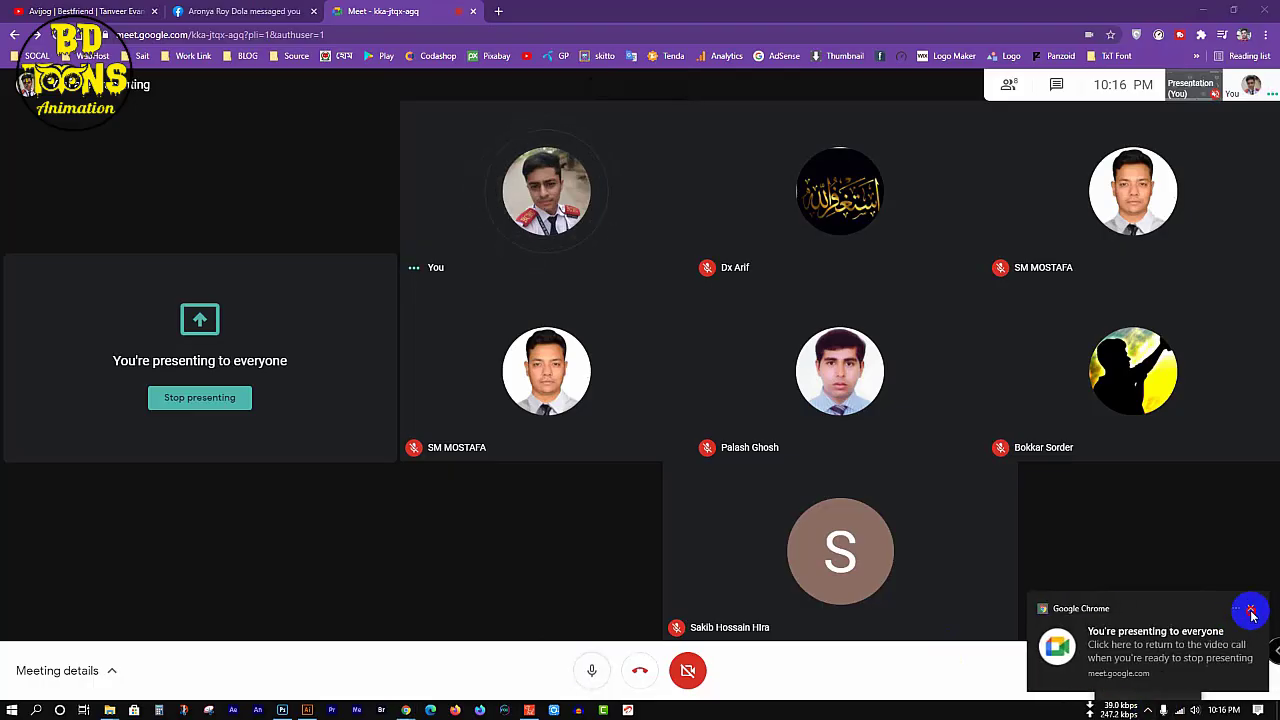
click(1249, 609)
click(1216, 10)
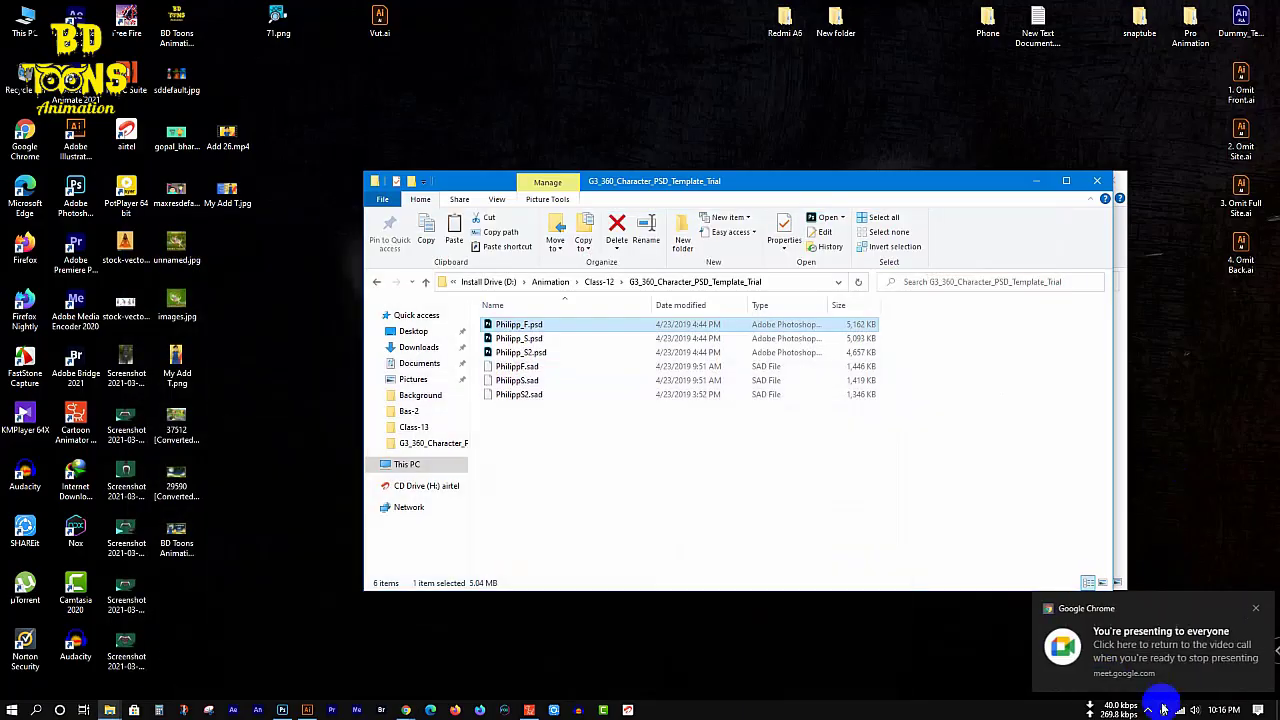
click(1149, 710)
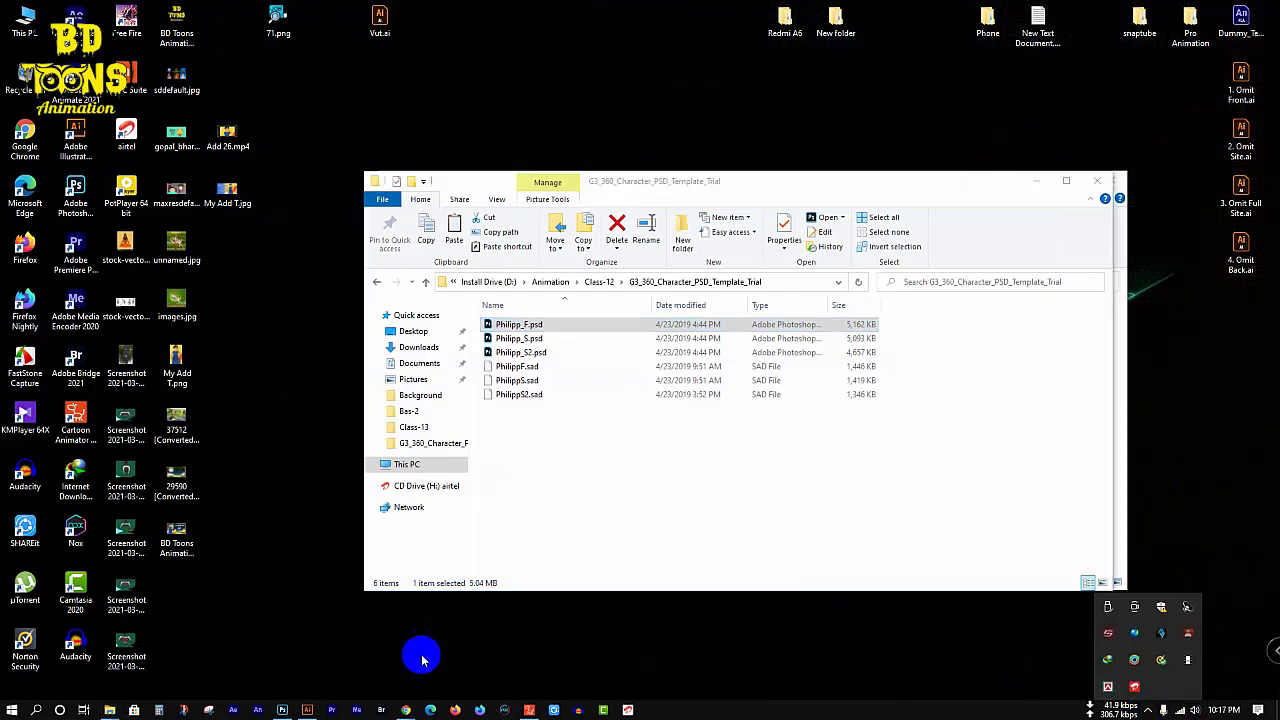
click(284, 710)
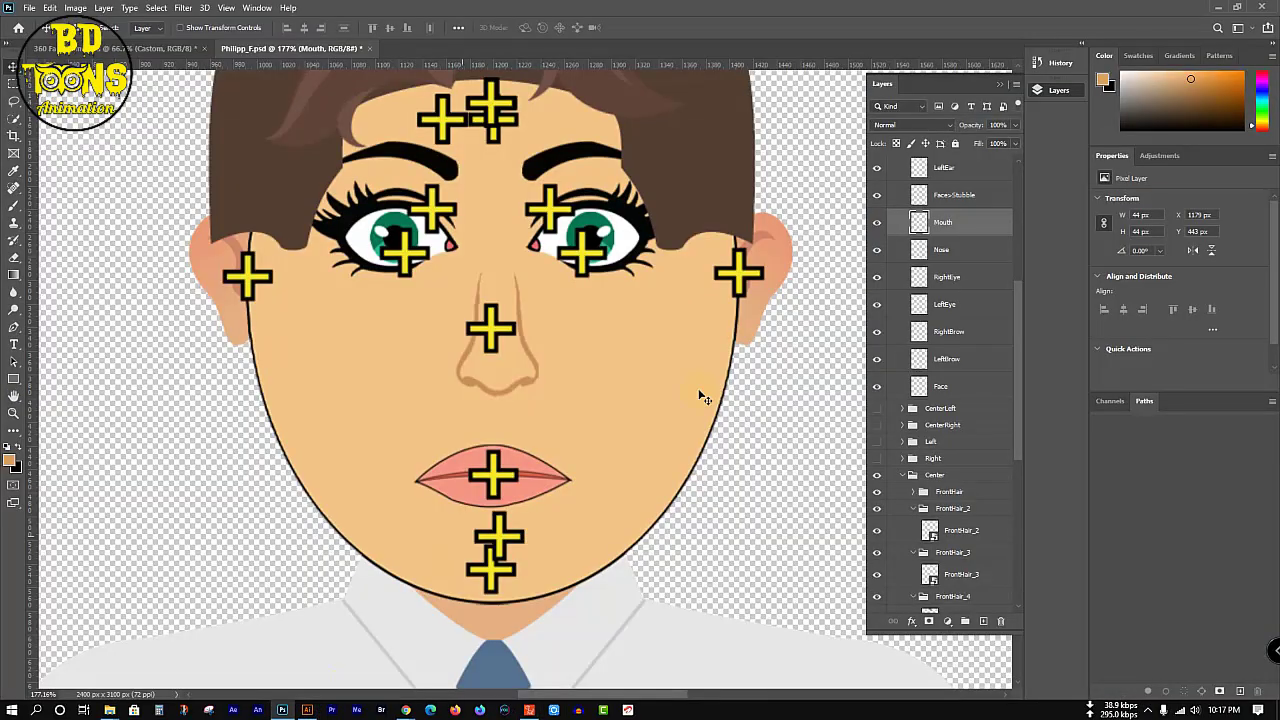
- Center the LeftEye and RightEye bone markers on the pupils of the matching eyes
drag(560, 270, 593, 265)
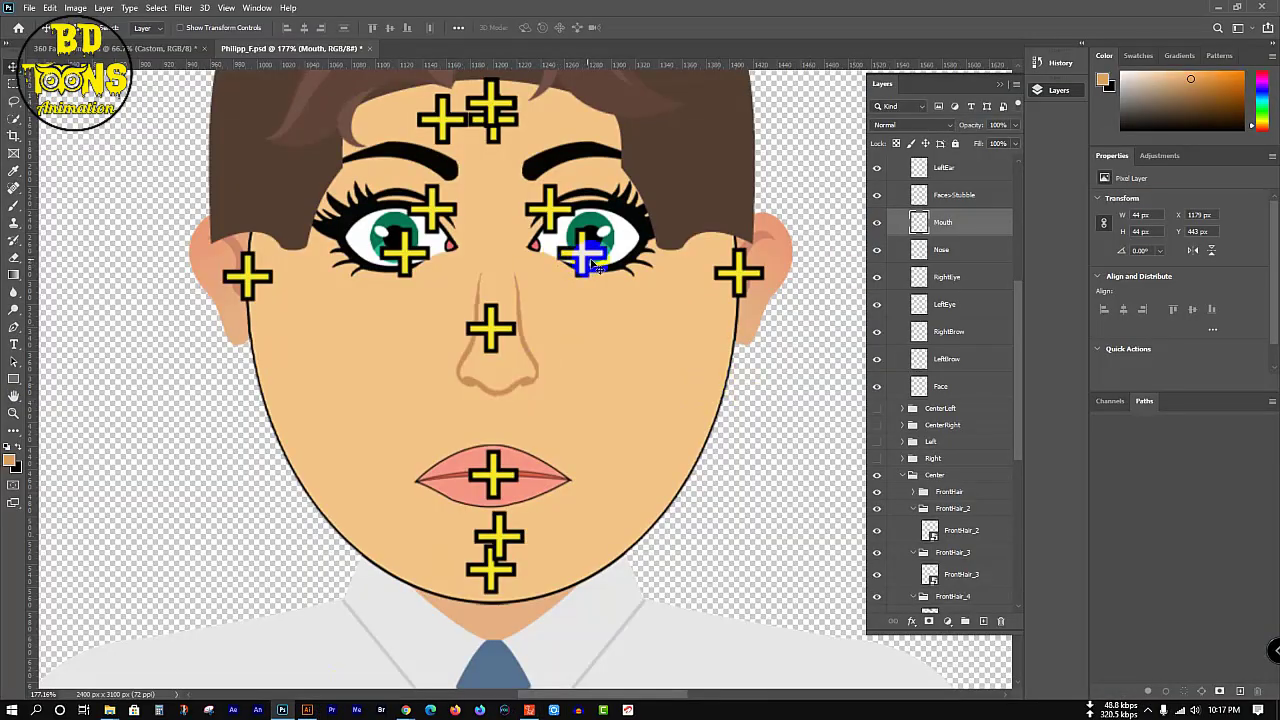
mouse_move(461, 262)
mouse_down()
mouse_move(523, 349)
mouse_move(470, 366)
mouse_move(449, 343)
mouse_move(457, 330)
mouse_move(571, 357)
mouse_move(748, 368)
mouse_move(737, 351)
mouse_move(749, 331)
mouse_move(705, 350)
mouse_move(695, 378)
mouse_up()
scroll(491, 320, up, 4)
- Move the brow bone markers onto the inner brow ends, RightBrow at X 1136 and LeftBrow at X 1216, both at Y 182 px
scroll(705, 350, up, 2)
drag(509, 400, 529, 340)
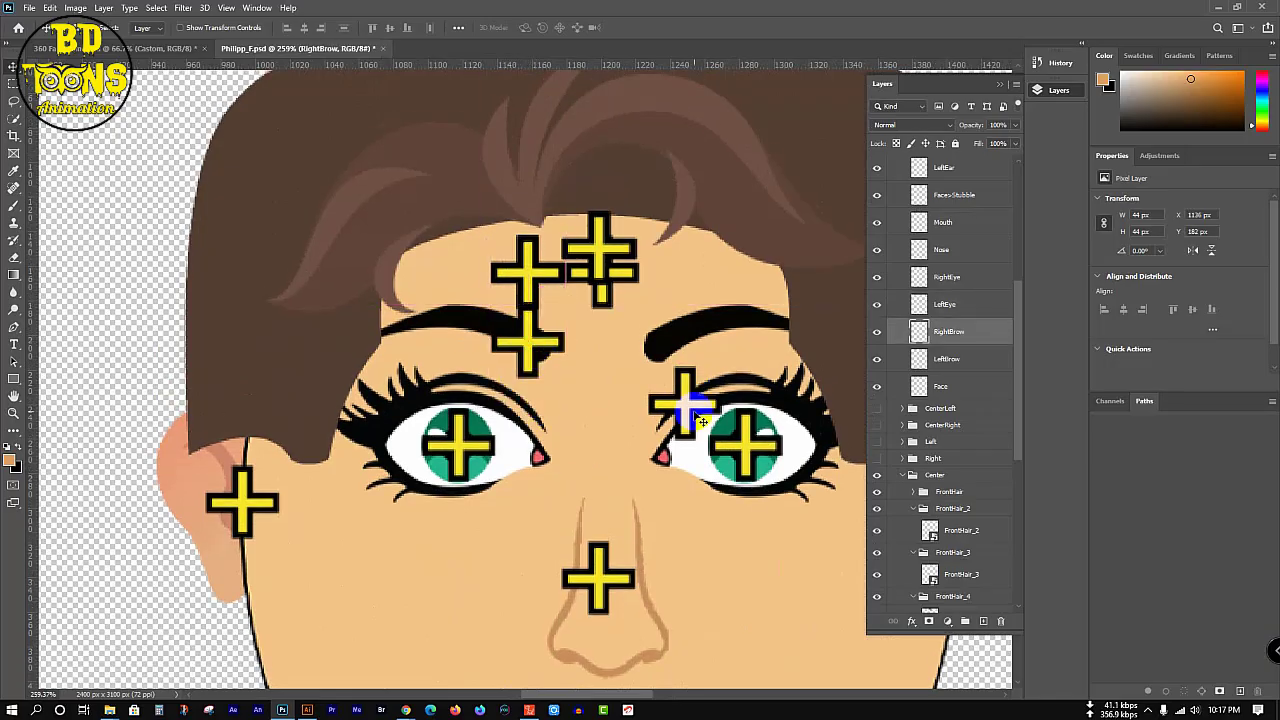
drag(684, 402, 666, 346)
scroll(660, 352, up, 4)
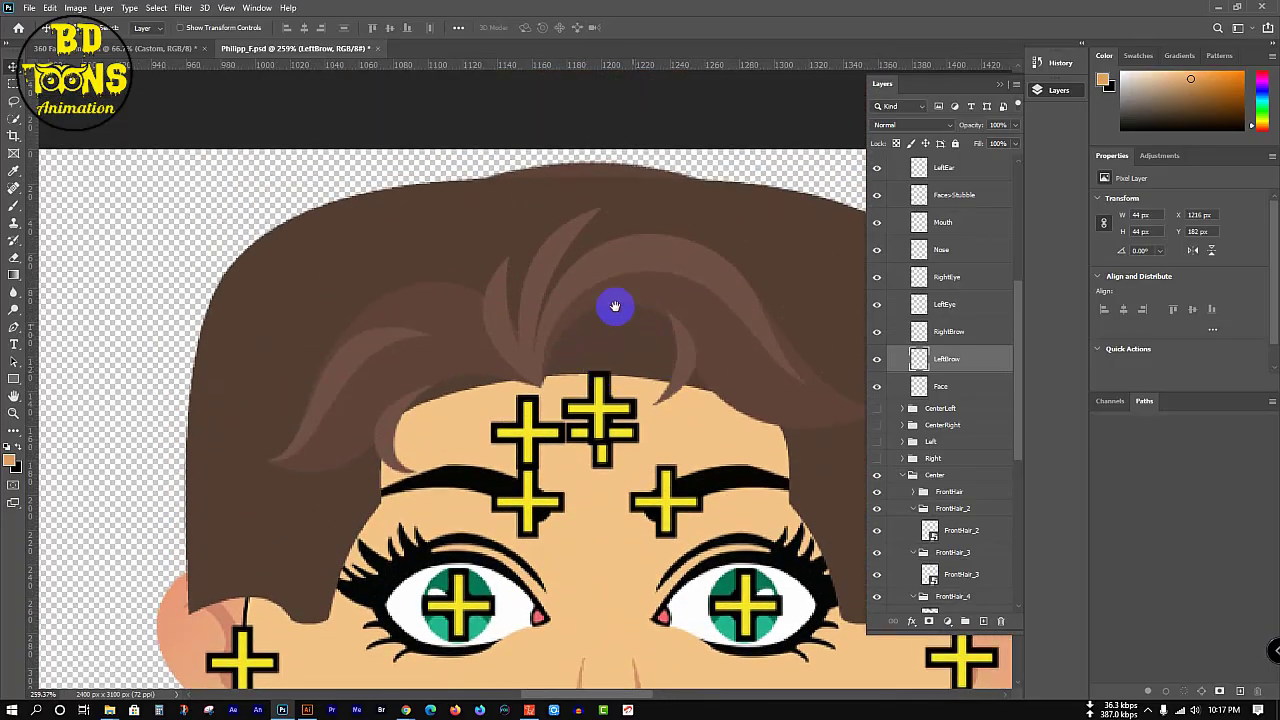
drag(615, 306, 549, 249)
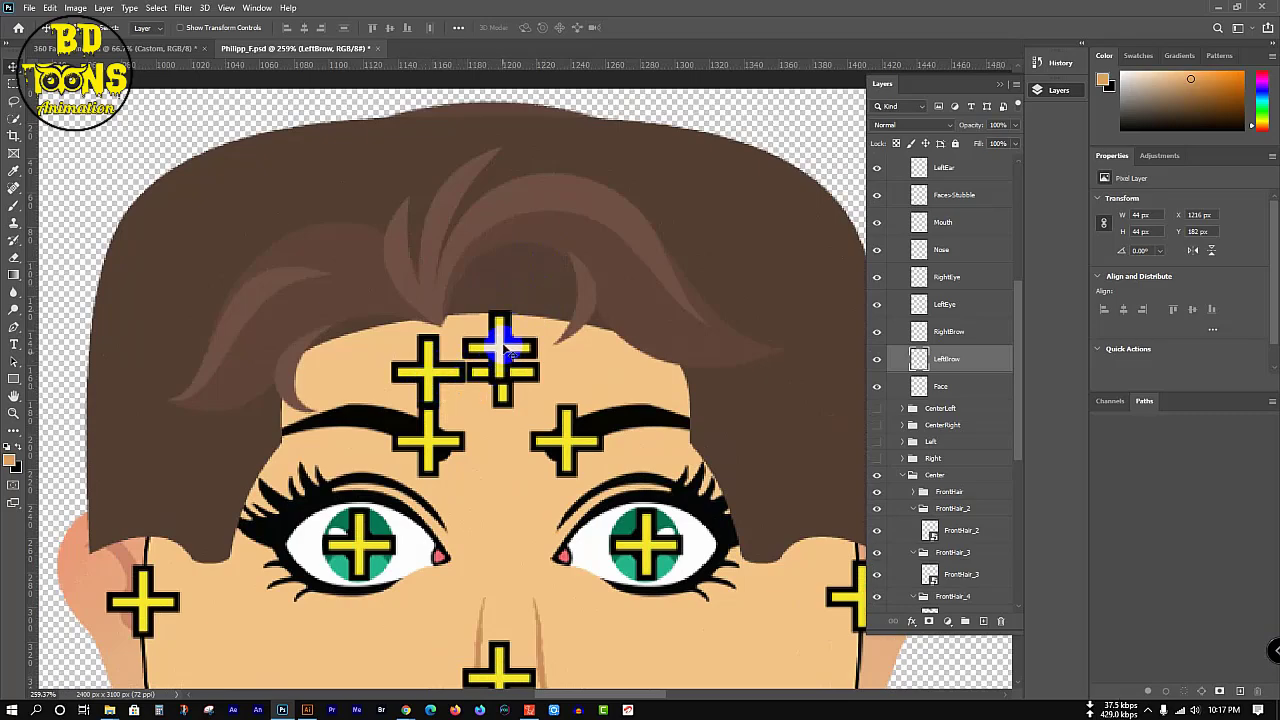
drag(505, 348, 520, 287)
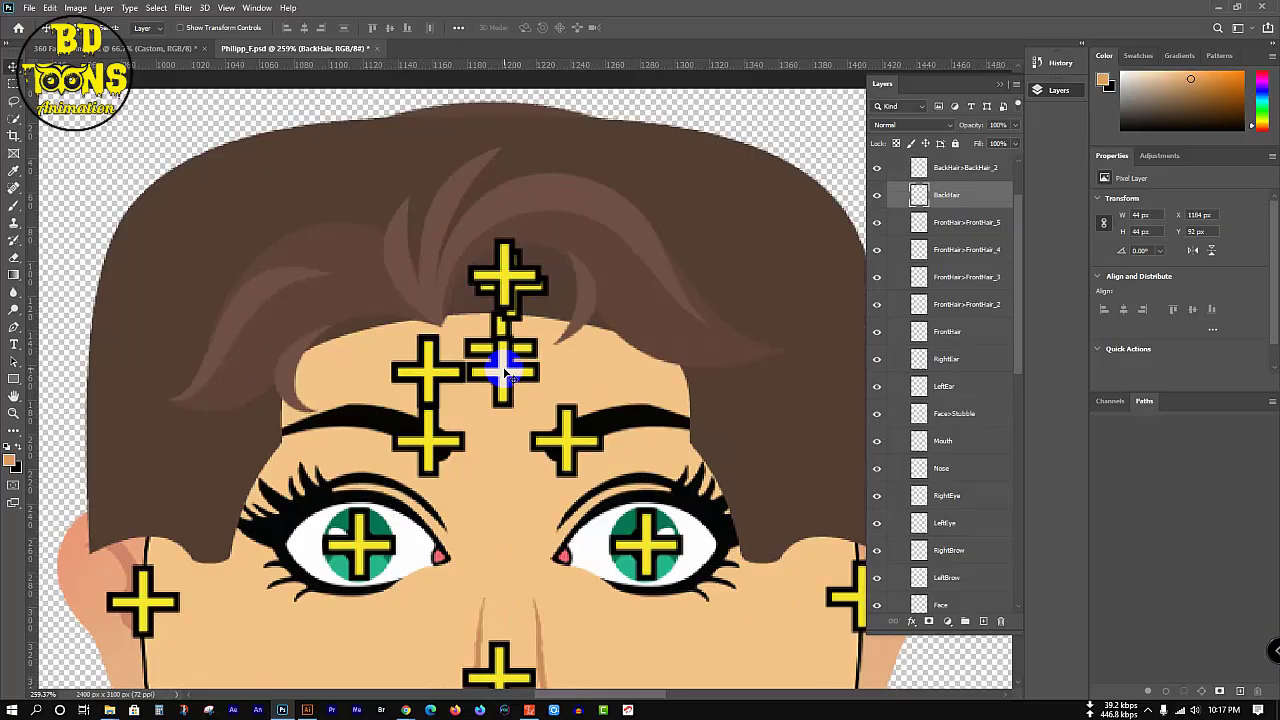
key(ctrl+z)
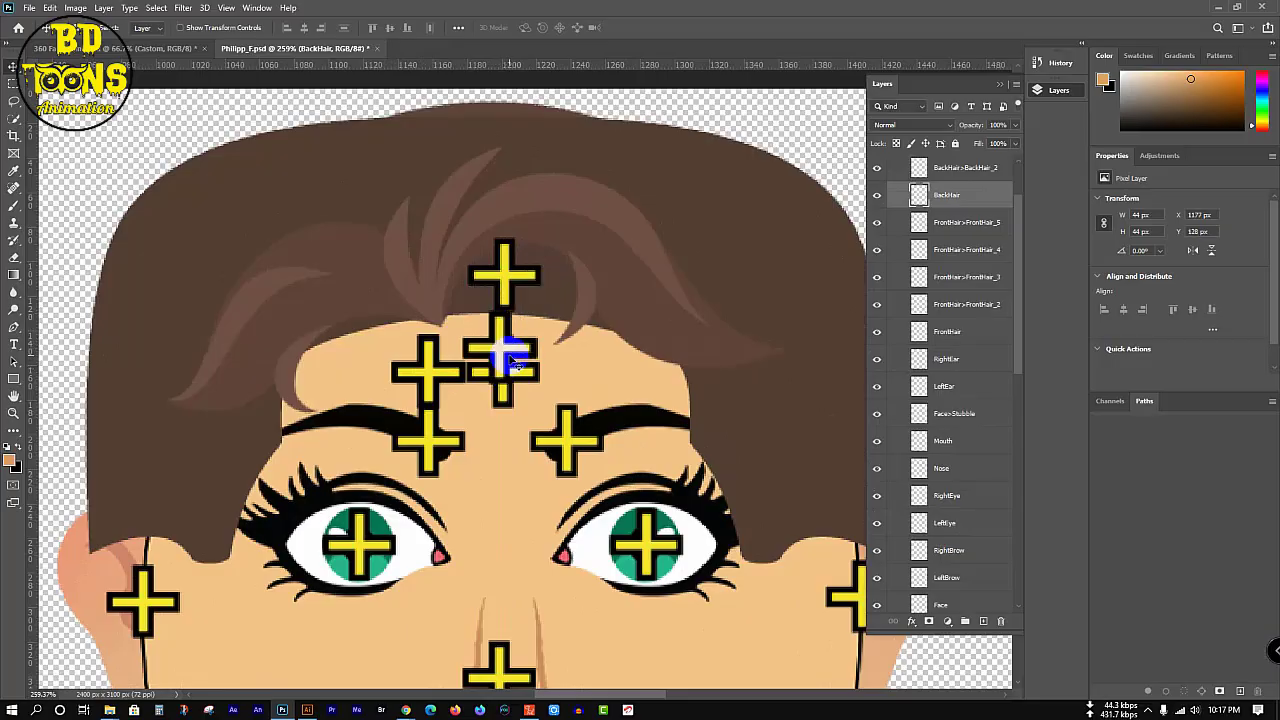
key(ctrl+z)
- Move all hair bone markers from BackHair>BackHair_2 through FrontHair together up onto the hair, at X 1140, Y 75 px
scroll(949, 270, up, 3)
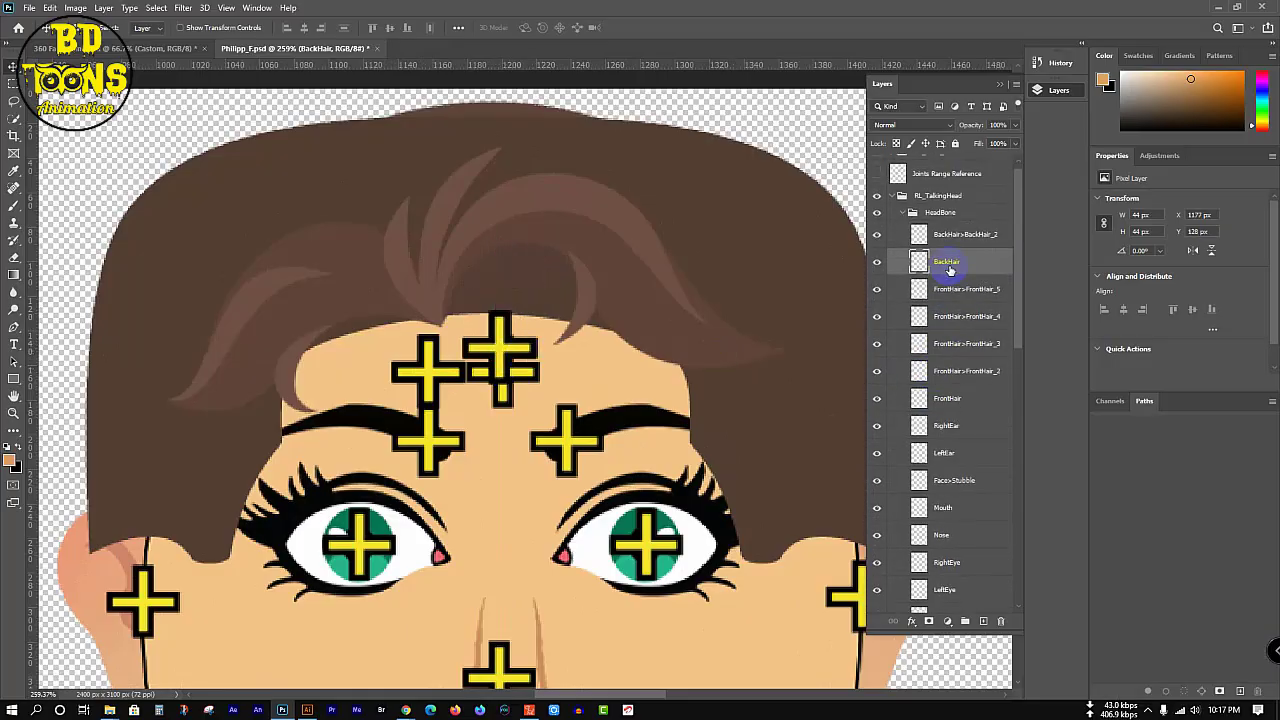
click(975, 236)
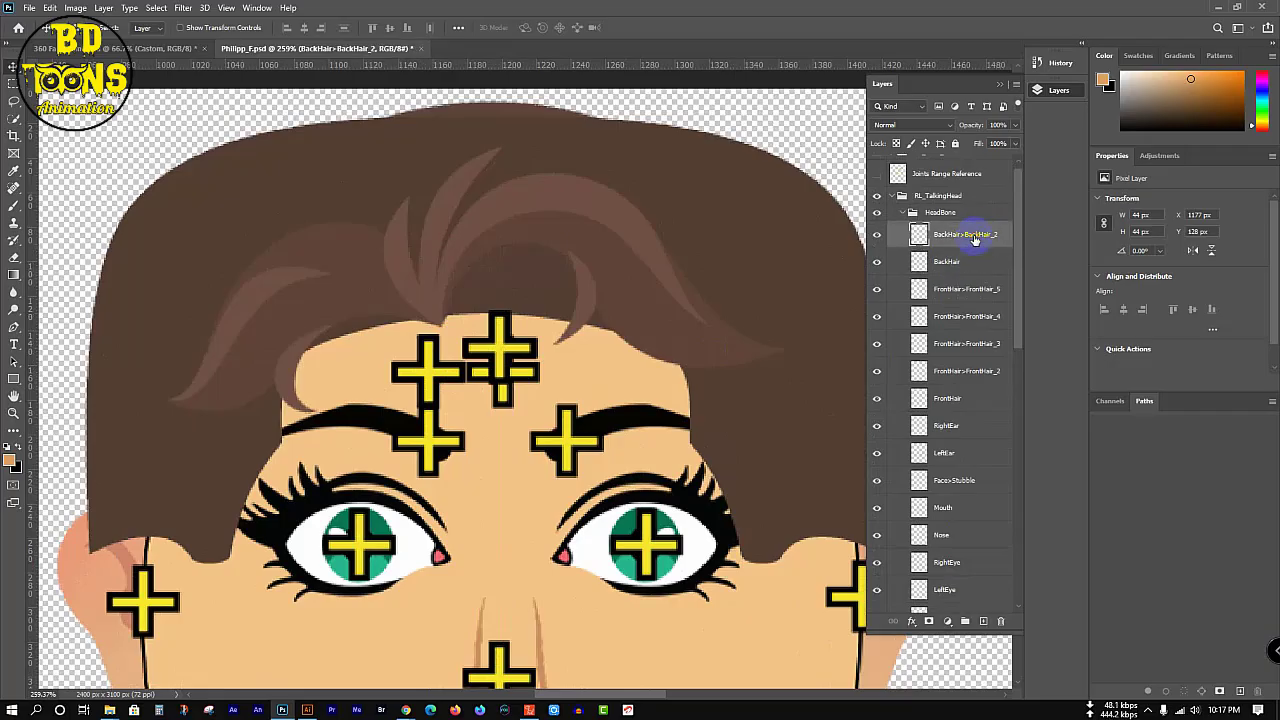
shift+click(979, 398)
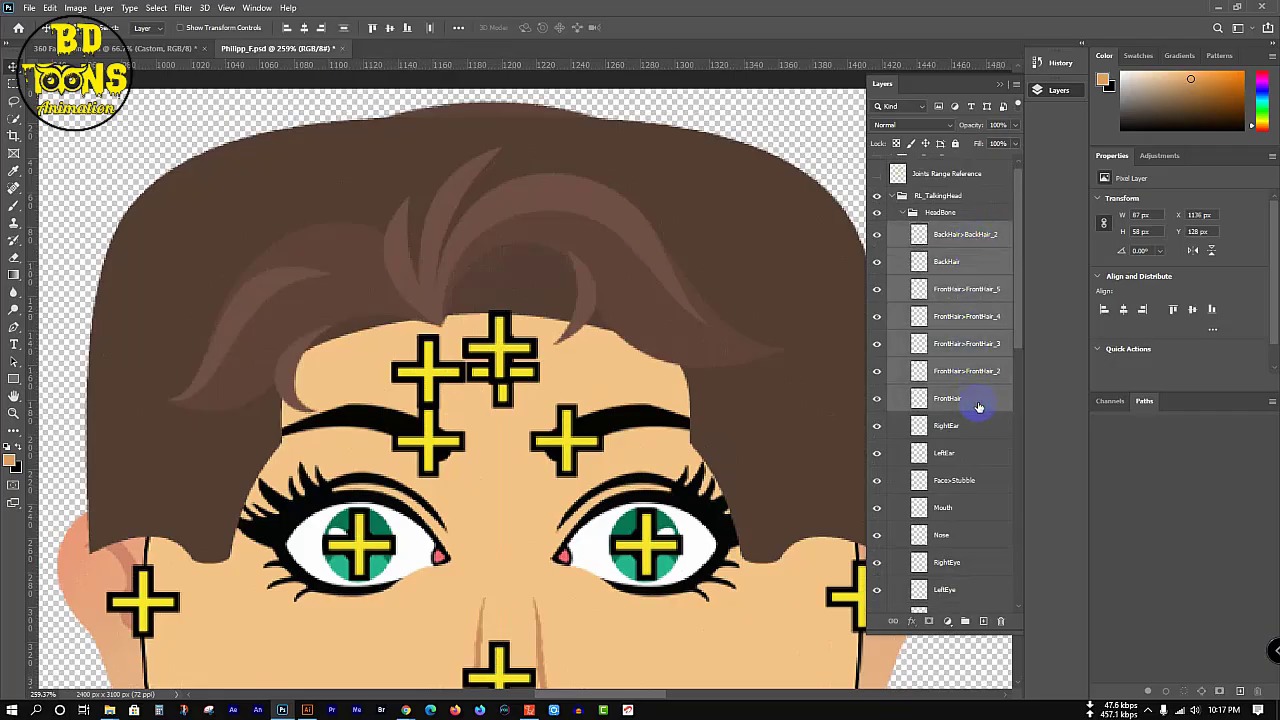
key(ctrl+t)
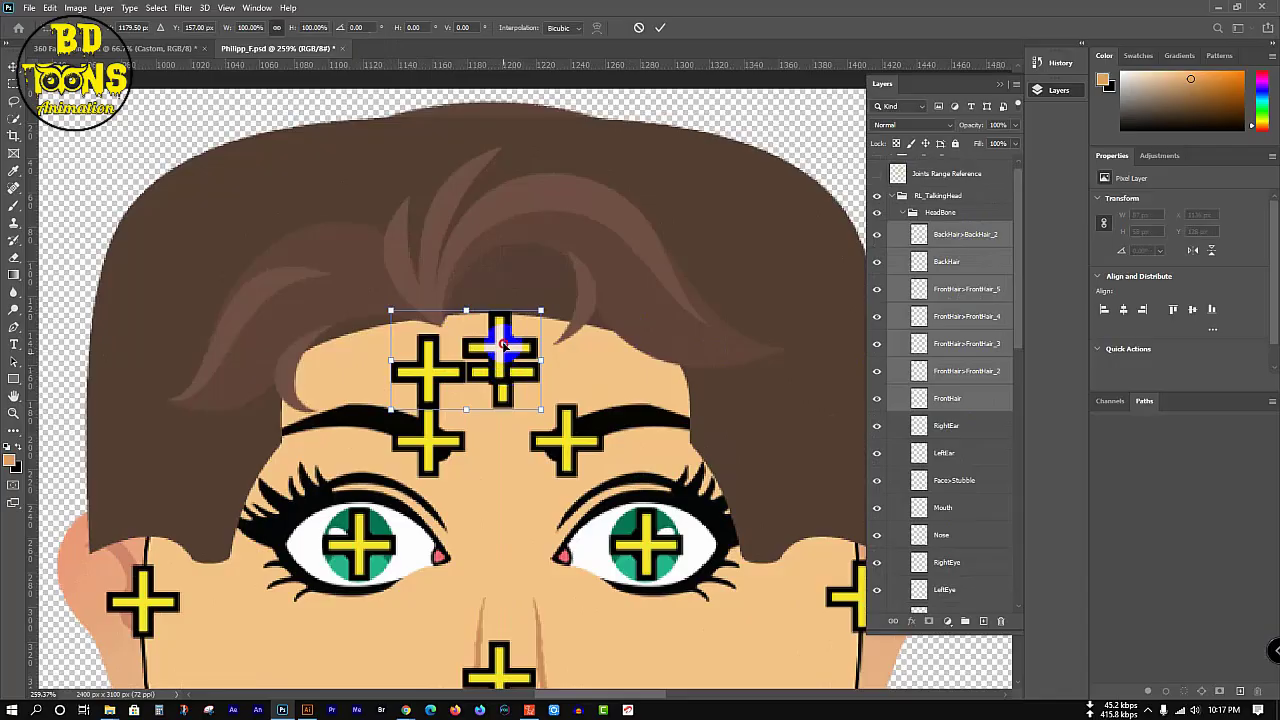
drag(504, 345, 514, 261)
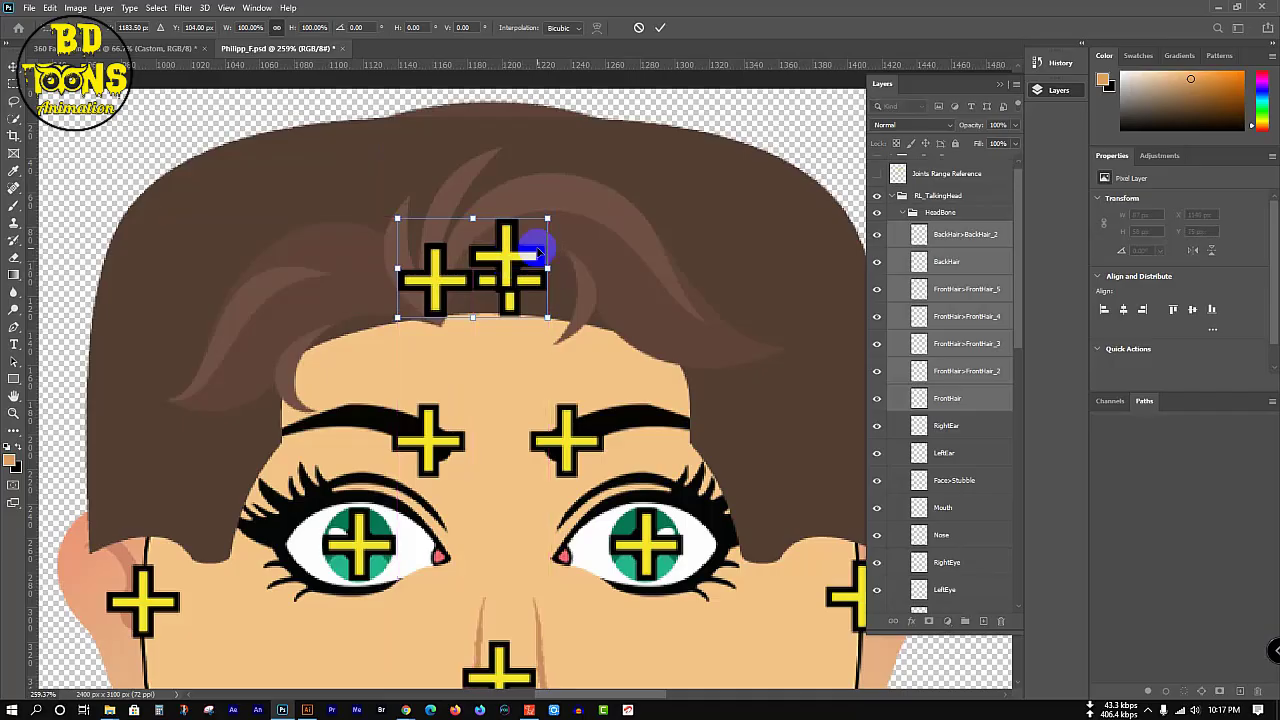
click(660, 33)
- Collapse the HeadBone, front hair, Center and RL_TalkingHead layer groups, and leave no layer selected
scroll(408, 294, down, 5)
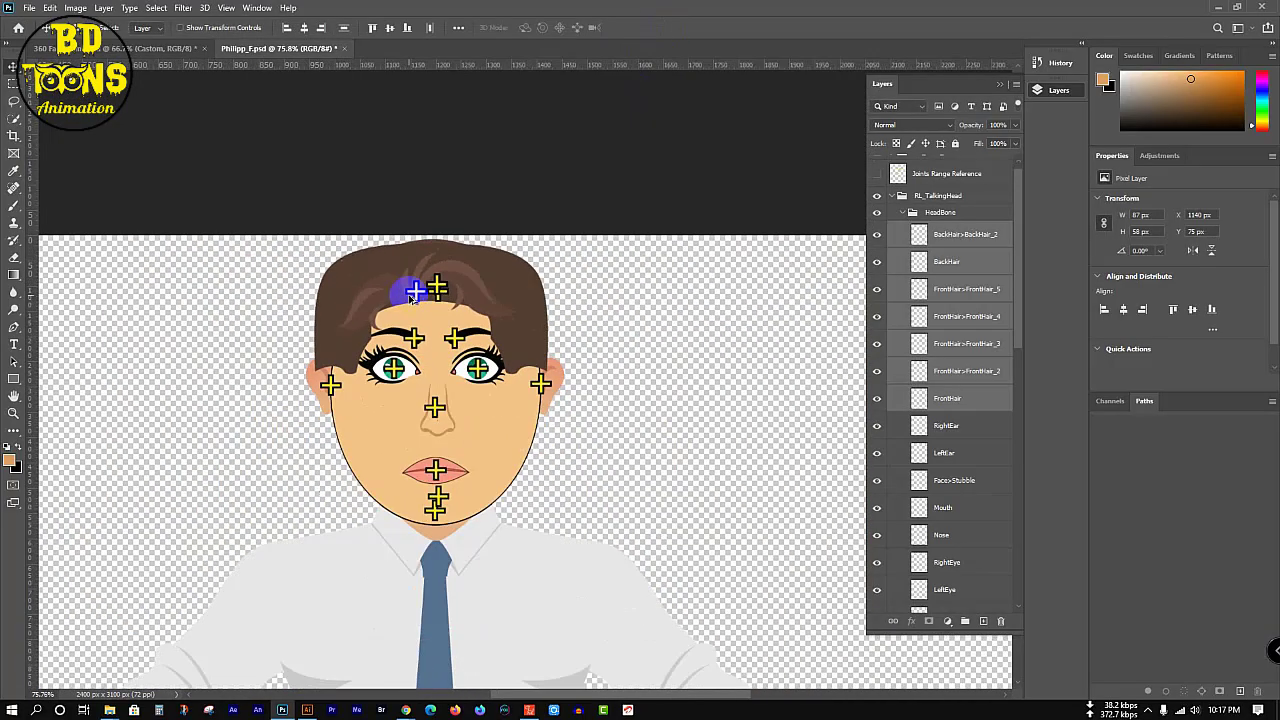
scroll(413, 292, down, 2)
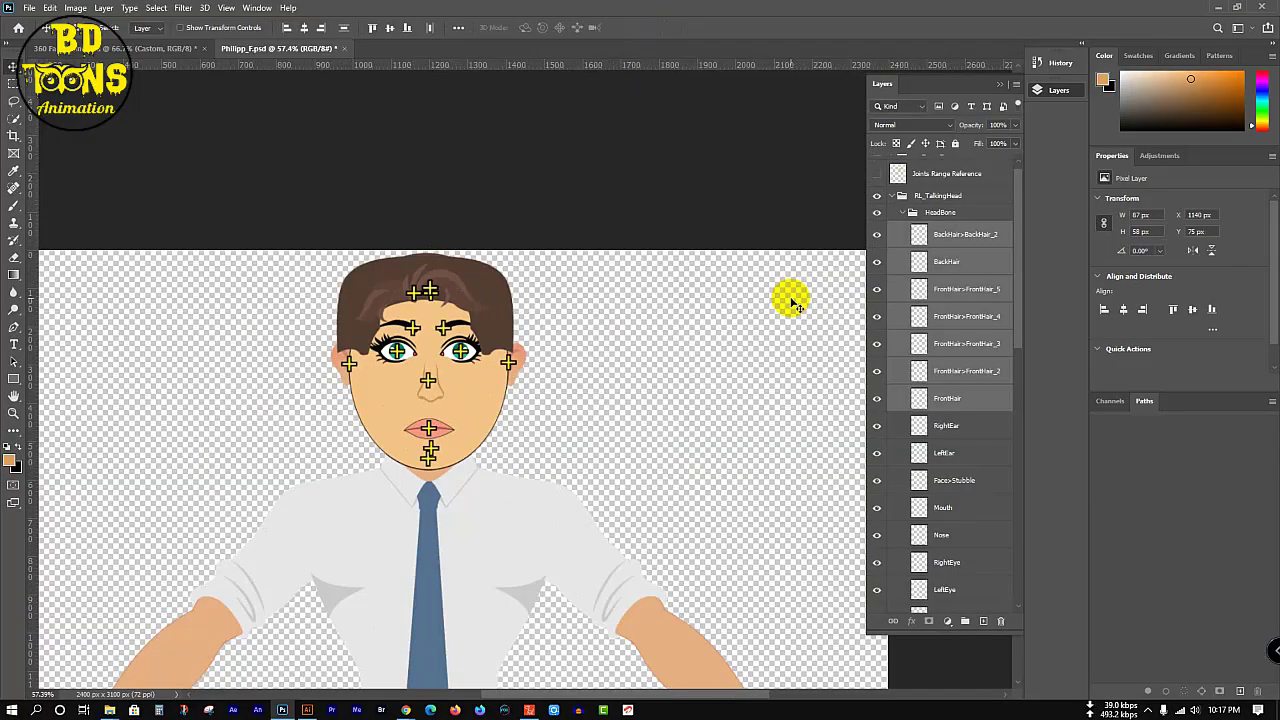
click(1051, 147)
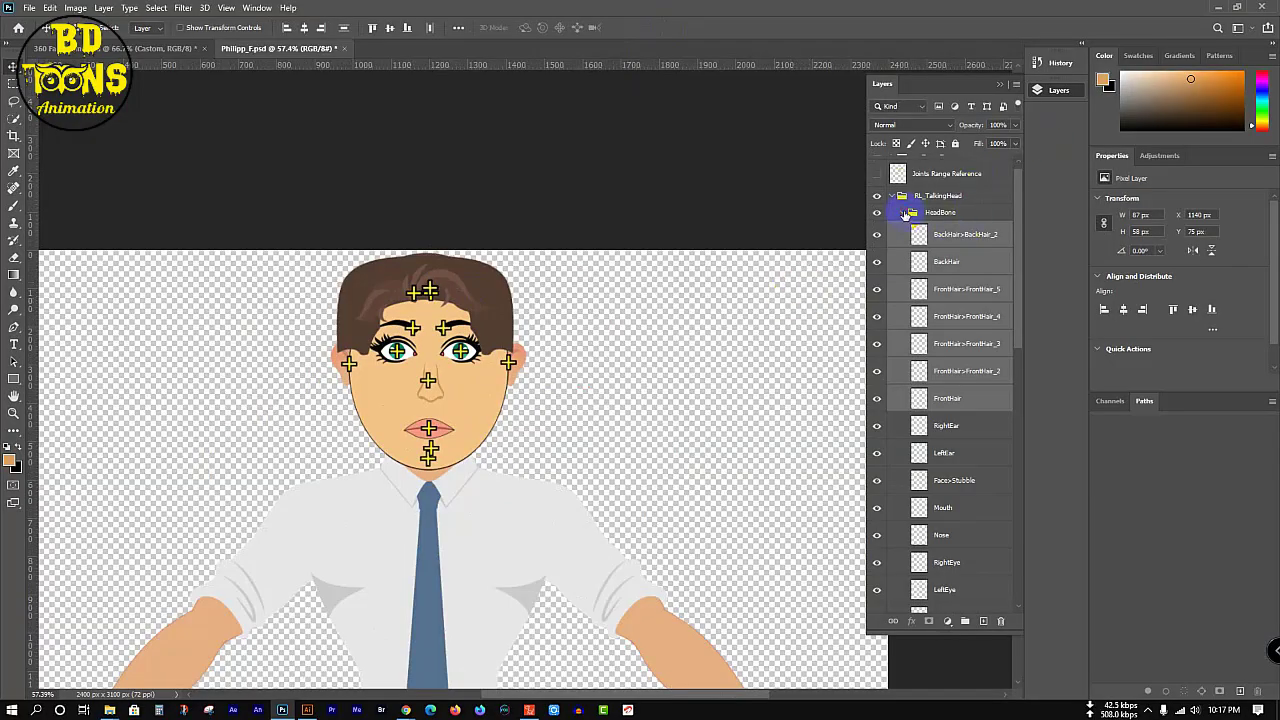
click(905, 213)
click(912, 331)
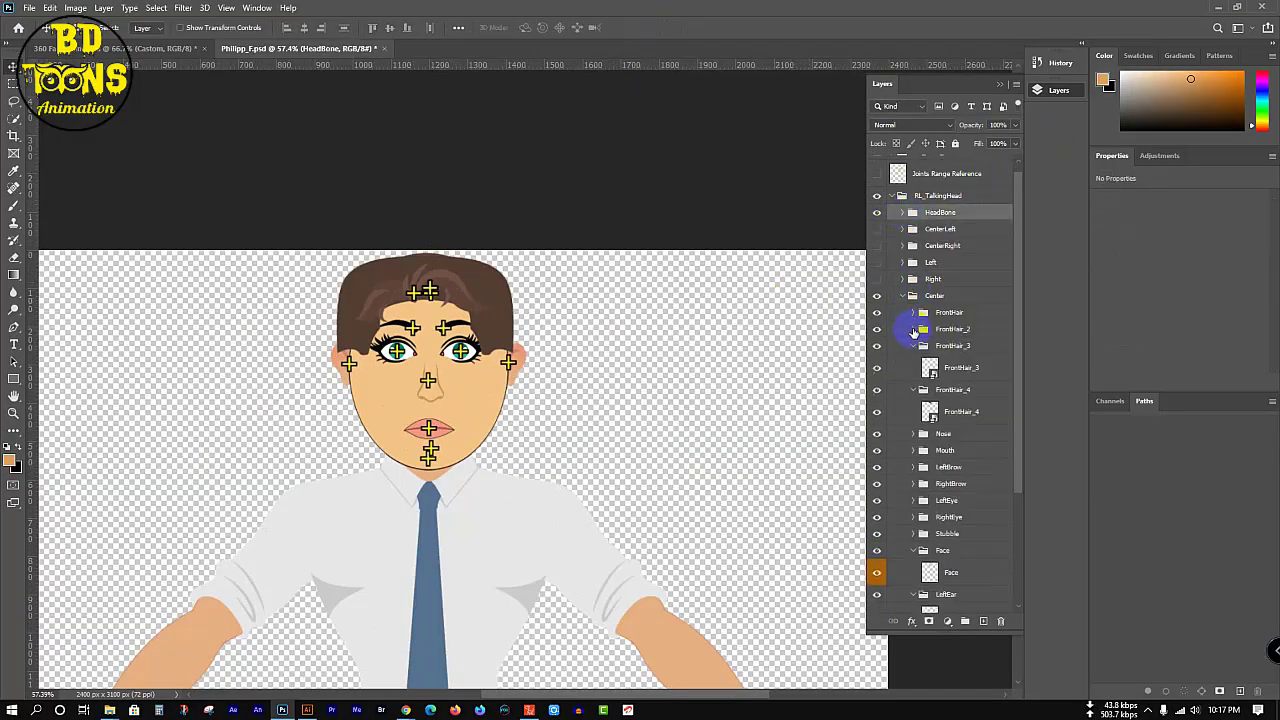
click(912, 347)
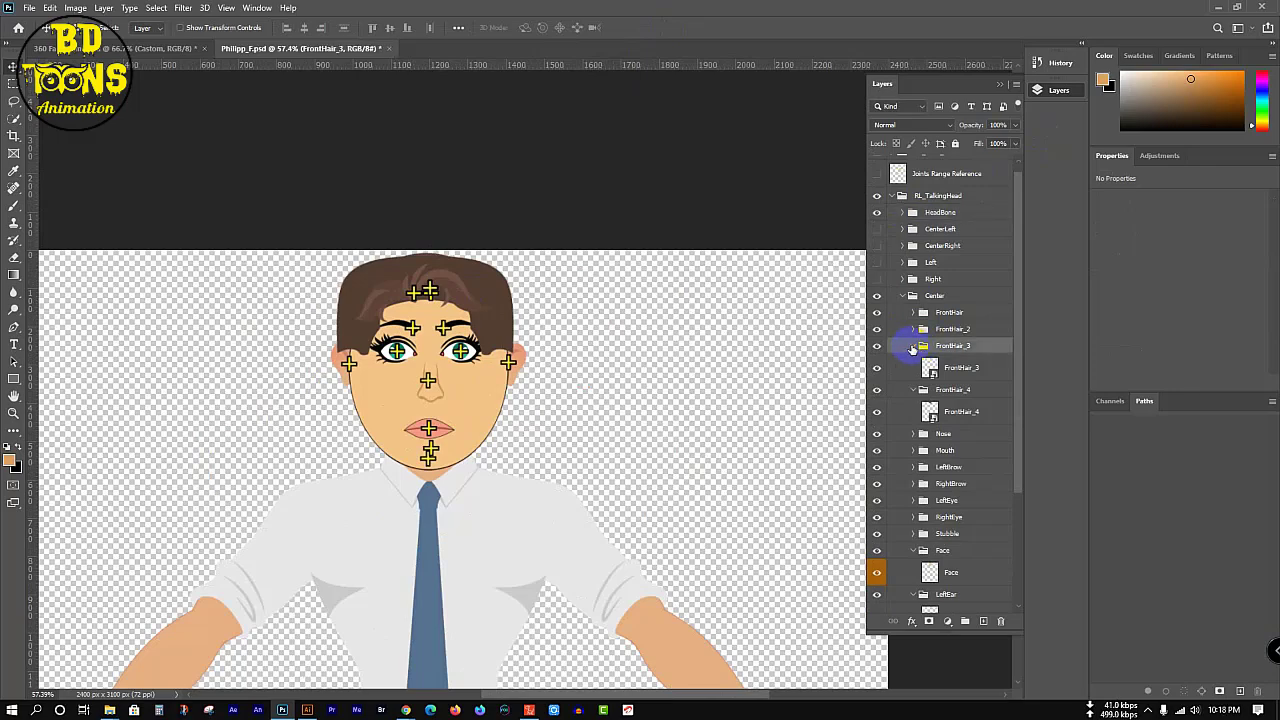
click(912, 346)
click(912, 363)
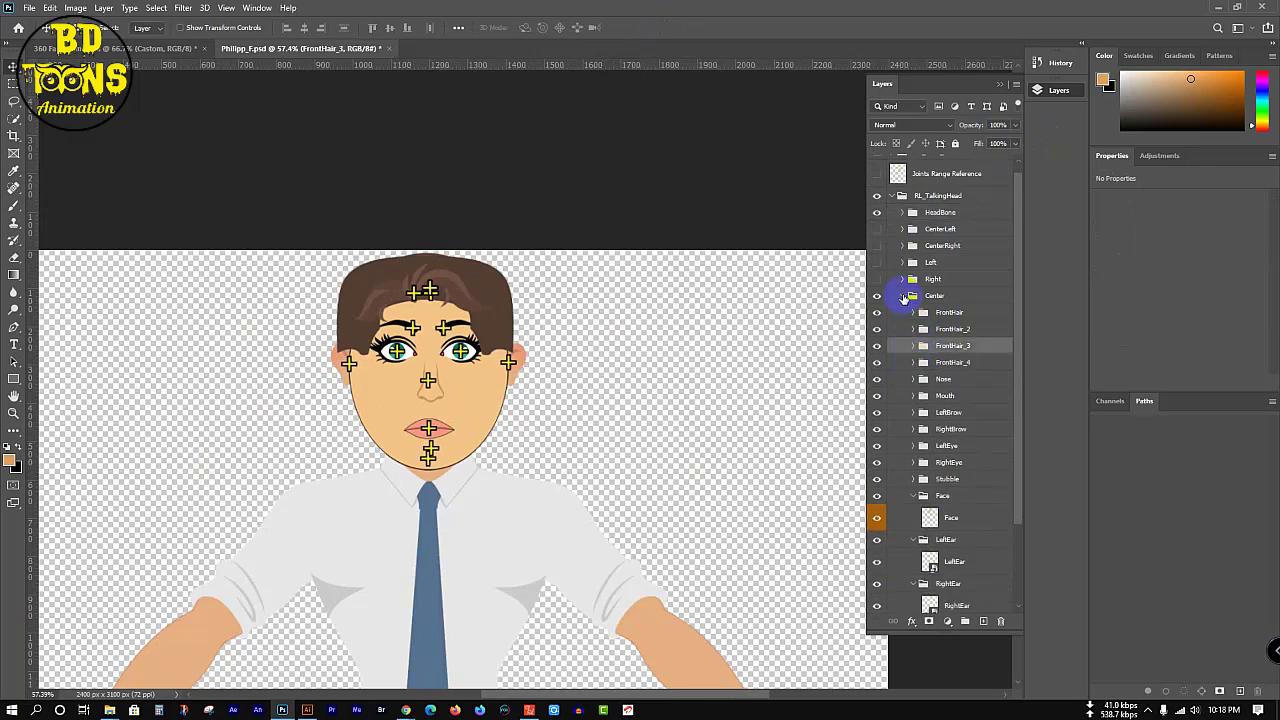
click(904, 297)
click(892, 207)
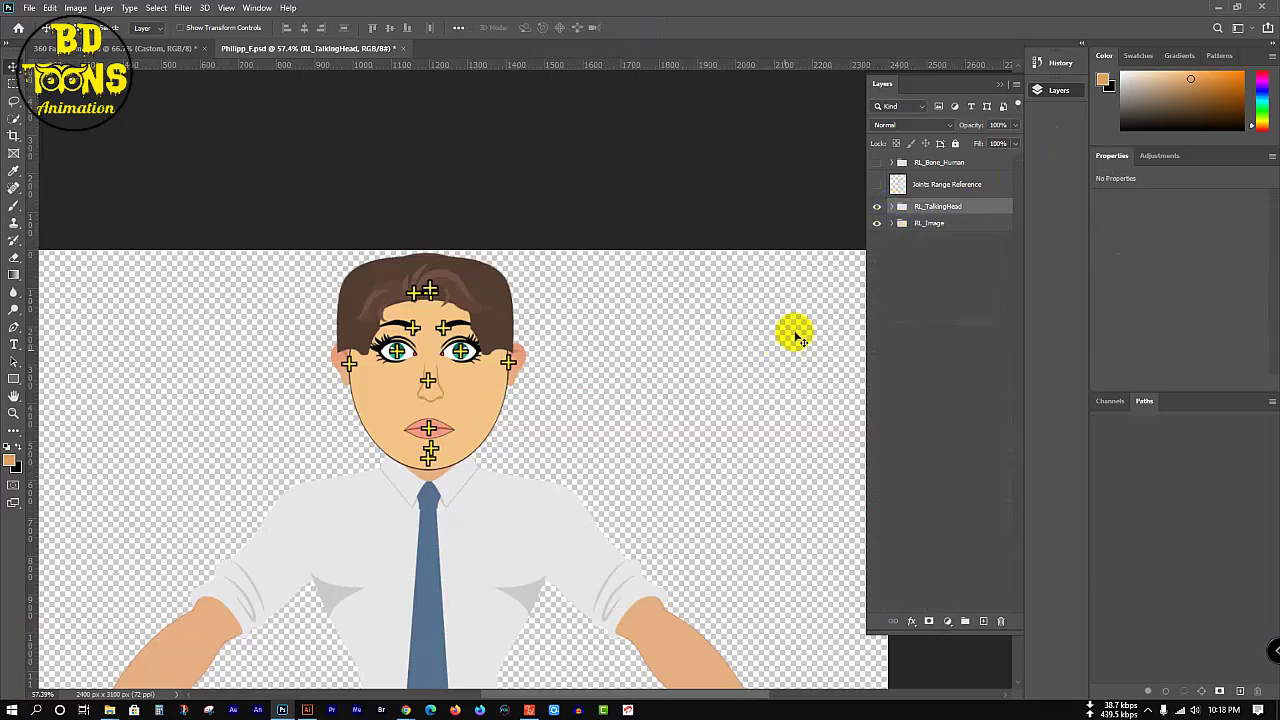
click(792, 334)
- Save the document on the computer as a PSD named 360 Face Demo Rig in the Class-13 folder
scroll(560, 282, down, 3)
scroll(560, 282, down, 2)
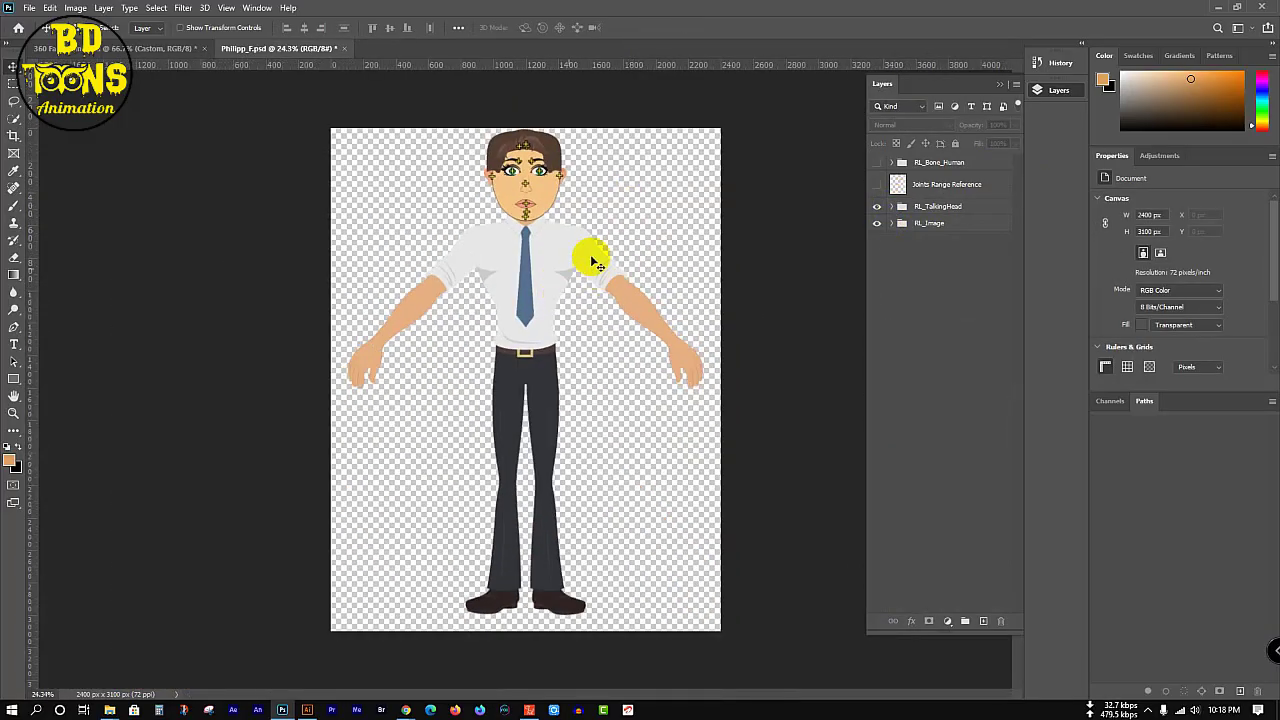
click(29, 8)
click(65, 170)
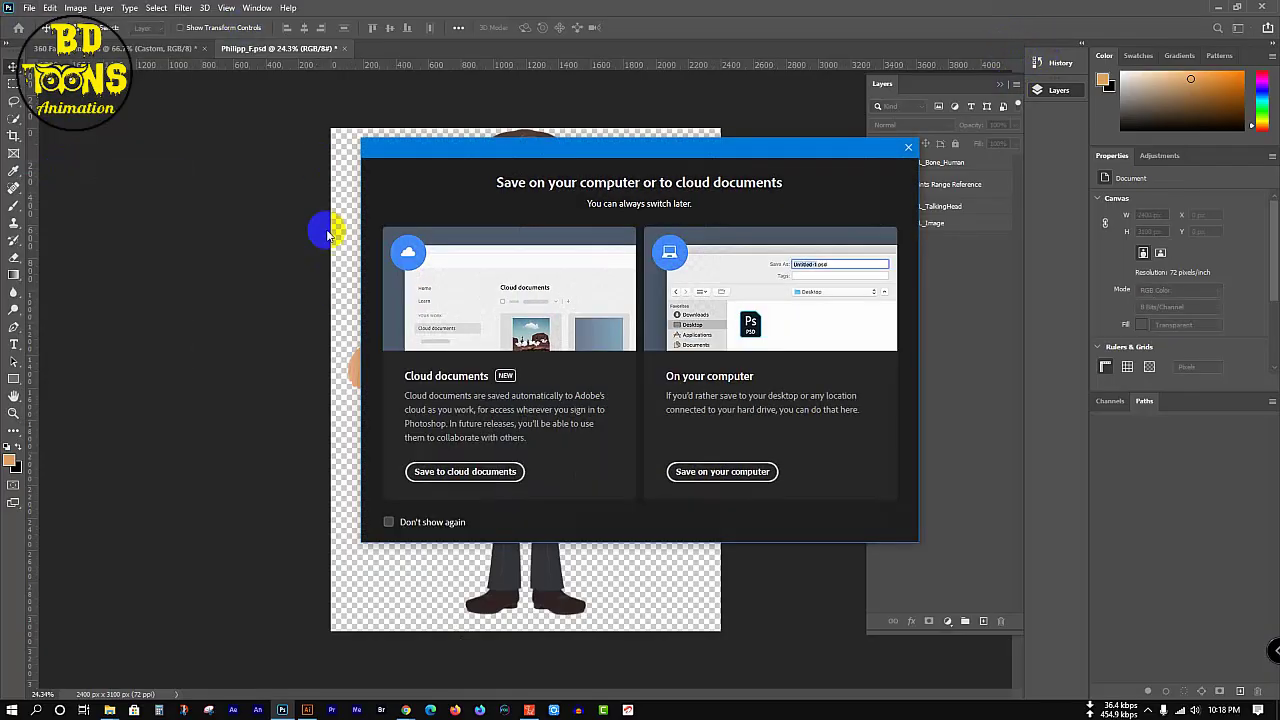
click(681, 473)
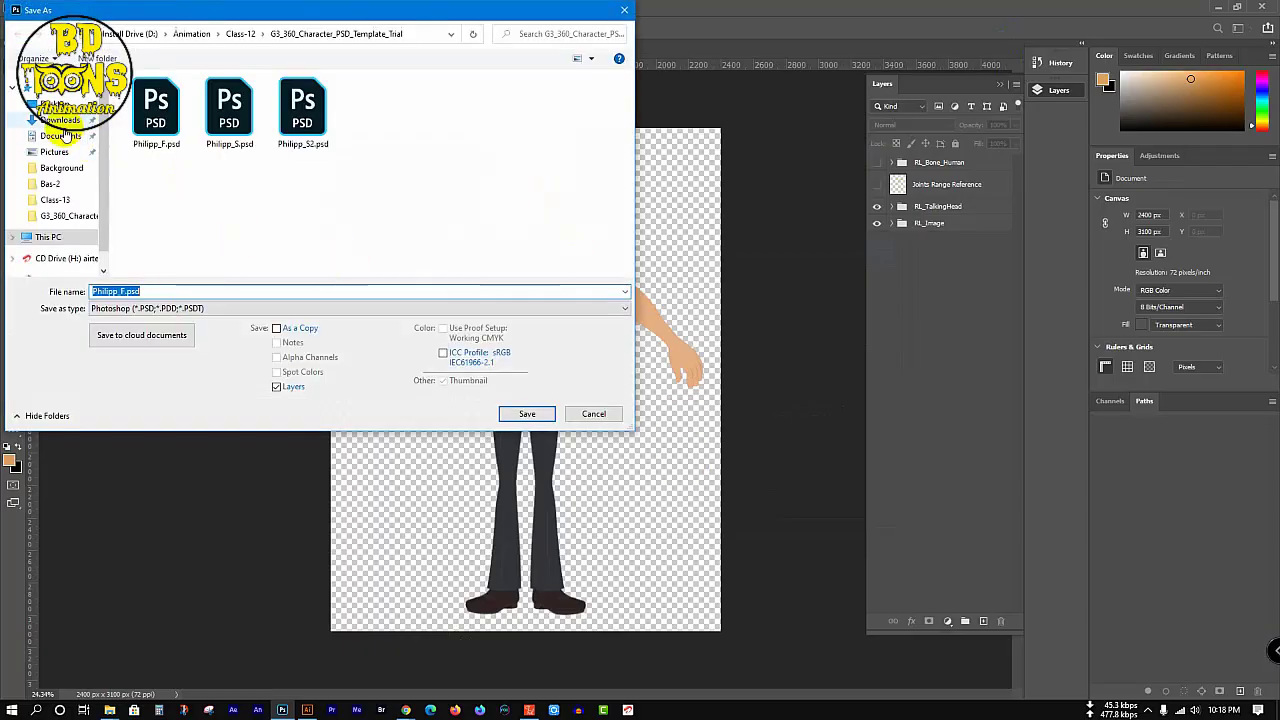
click(60, 205)
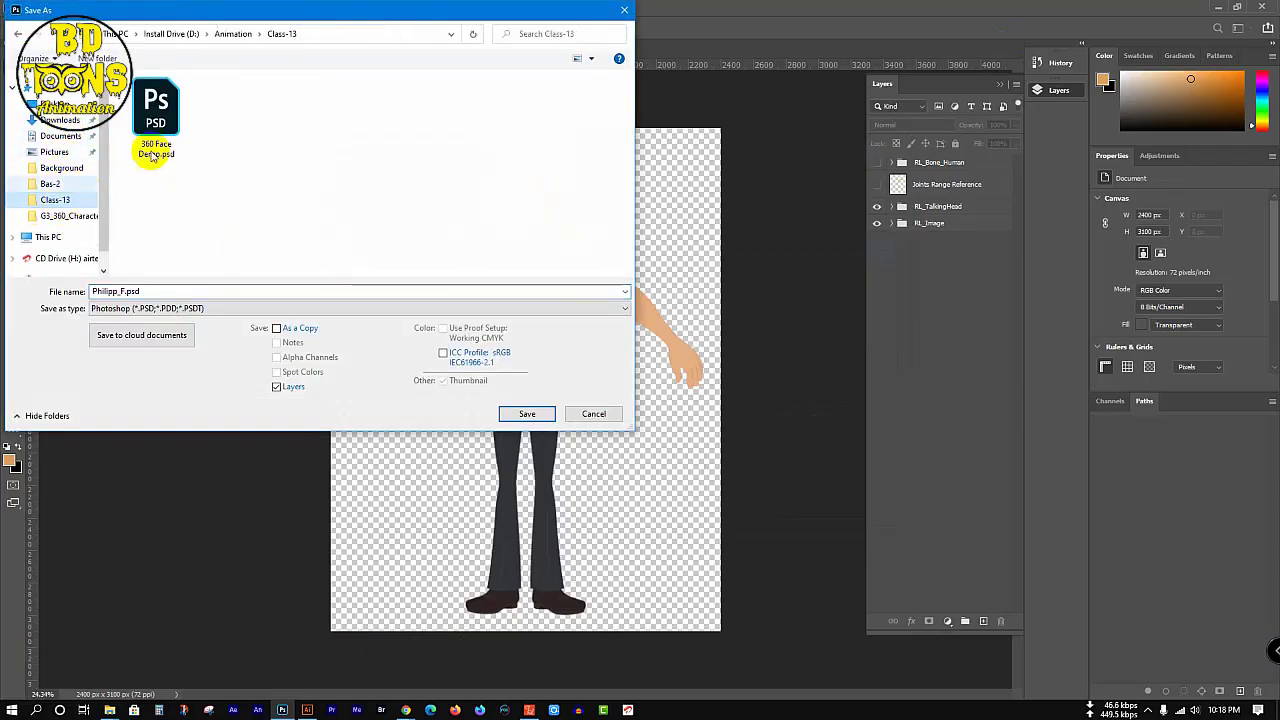
click(150, 130)
triple_click(143, 290)
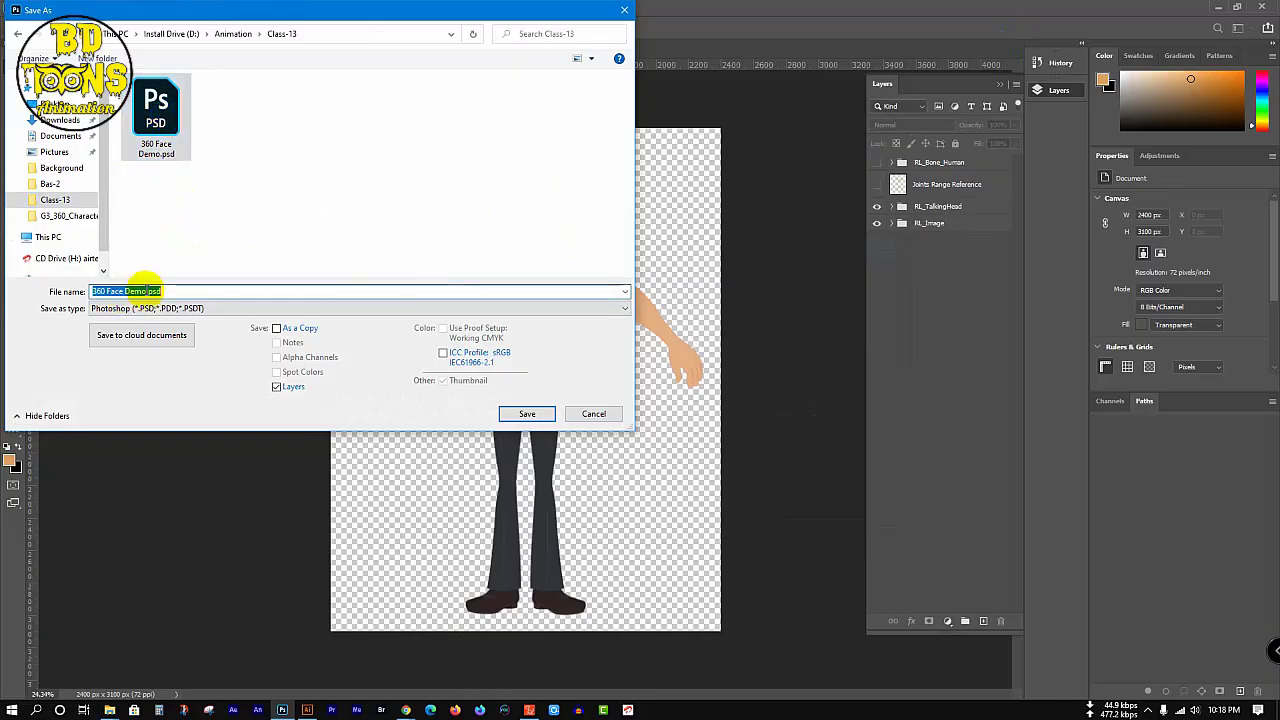
click(152, 290)
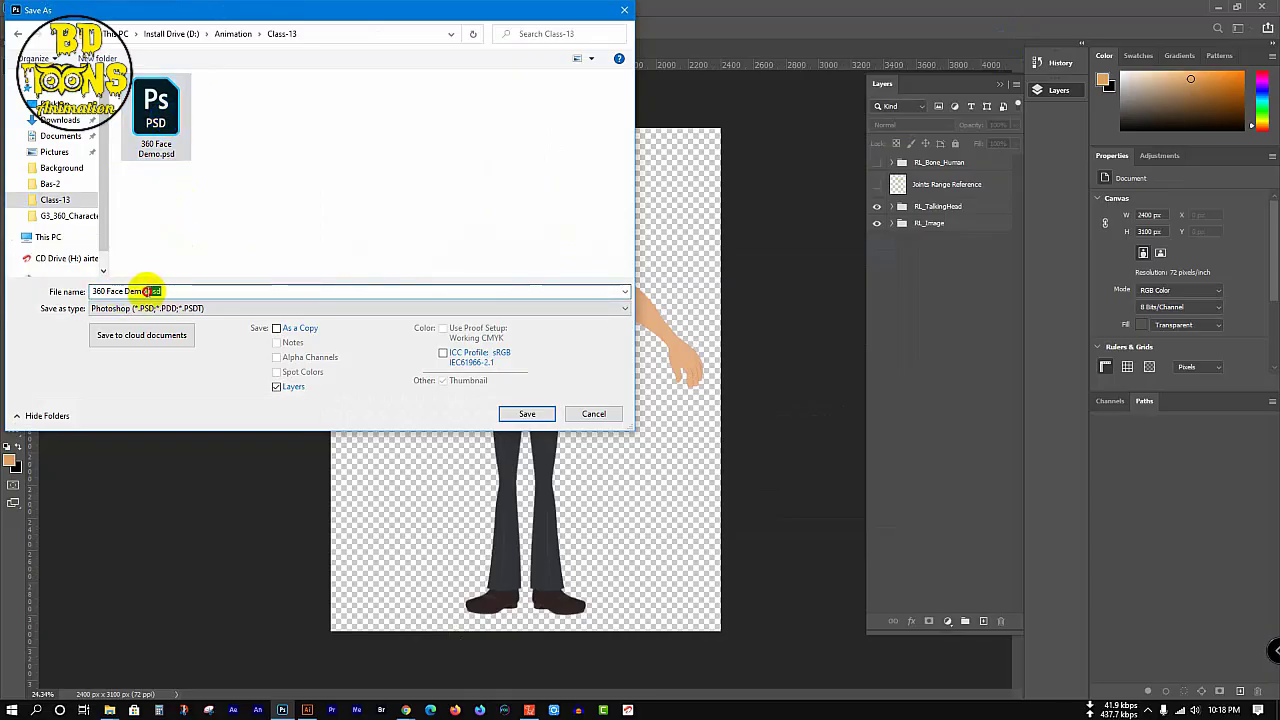
key(BackSpace)
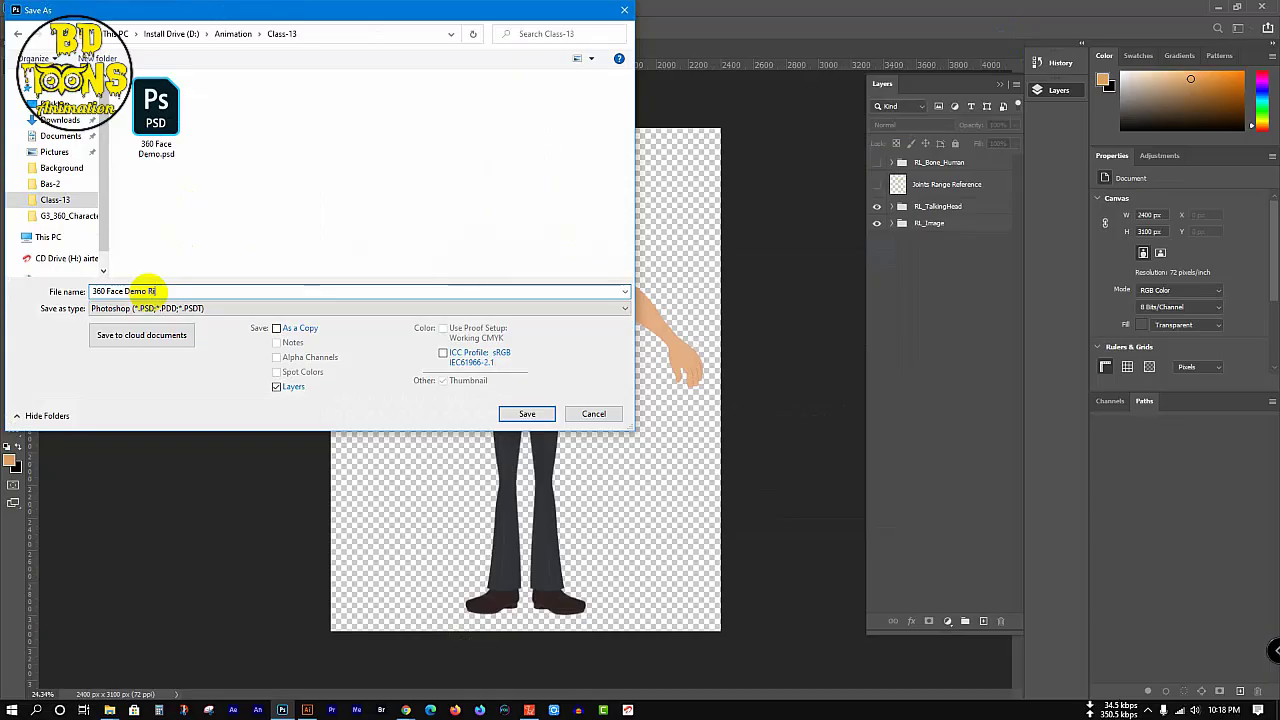
click(540, 414)
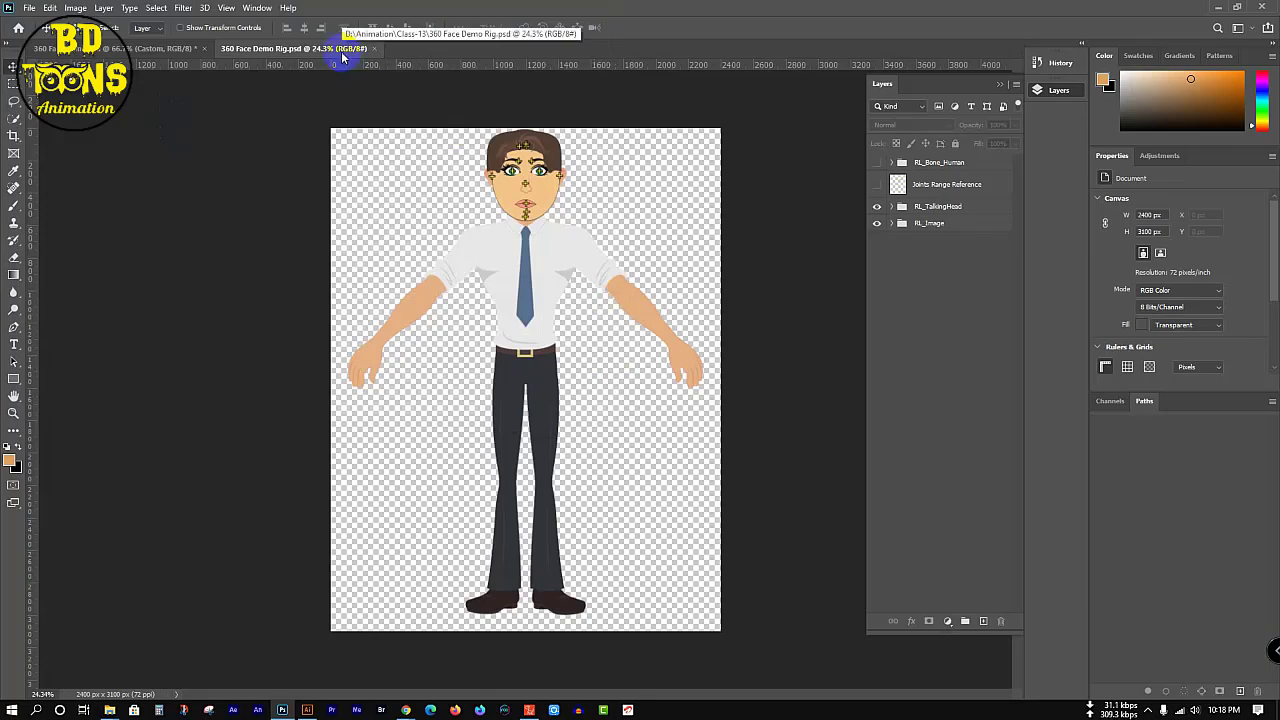
- Close the G3_360_Character_PSD_Template_Trial folder window and switch to Cartoon Animator 4
click(1222, 7)
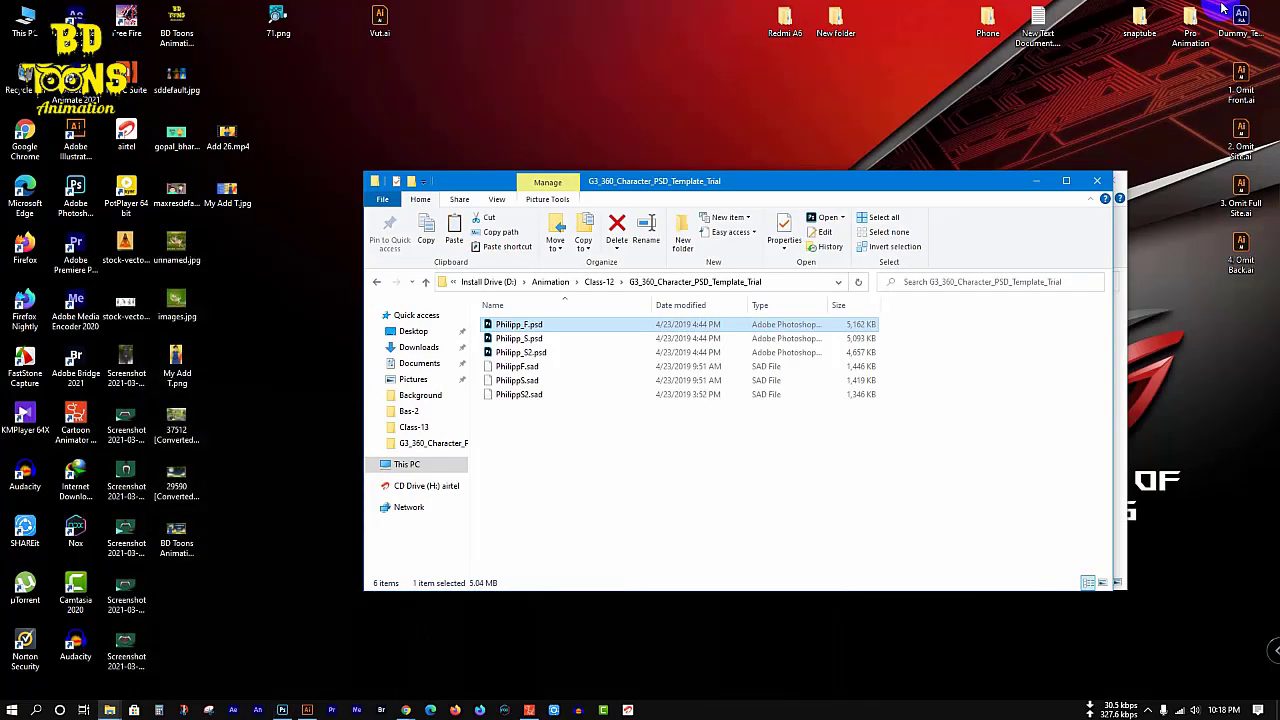
click(1104, 184)
click(1048, 183)
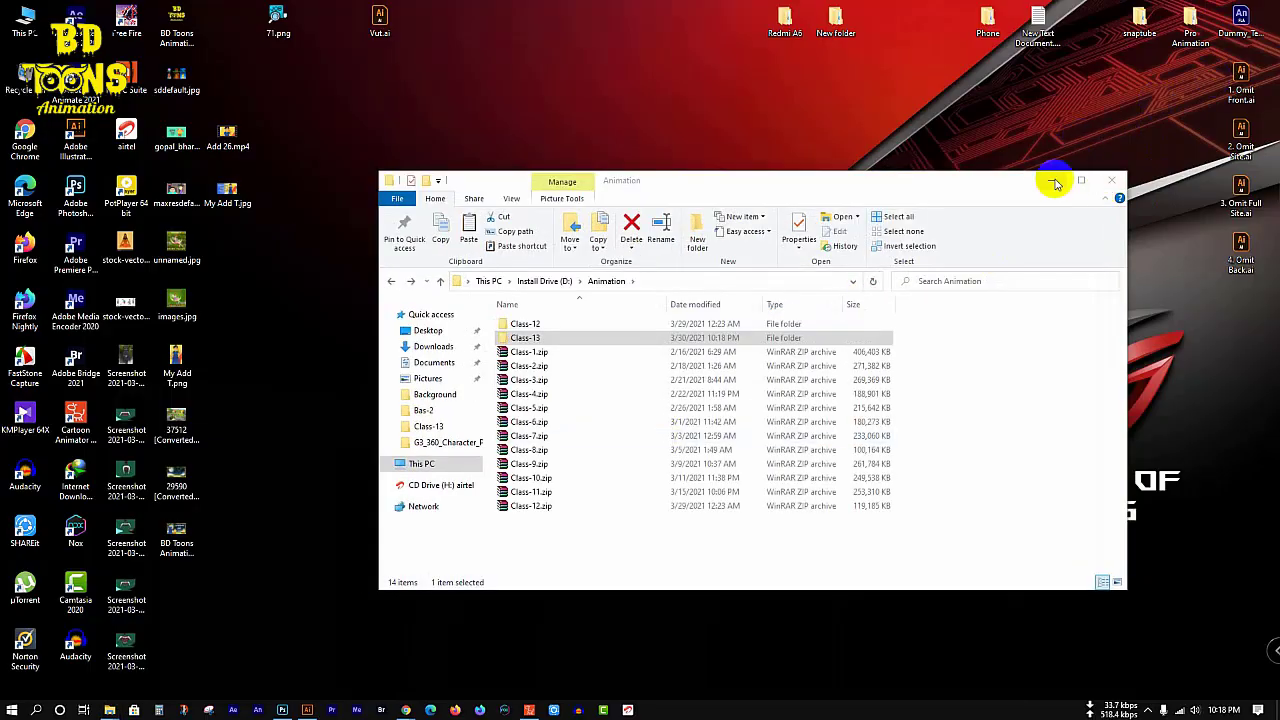
click(527, 709)
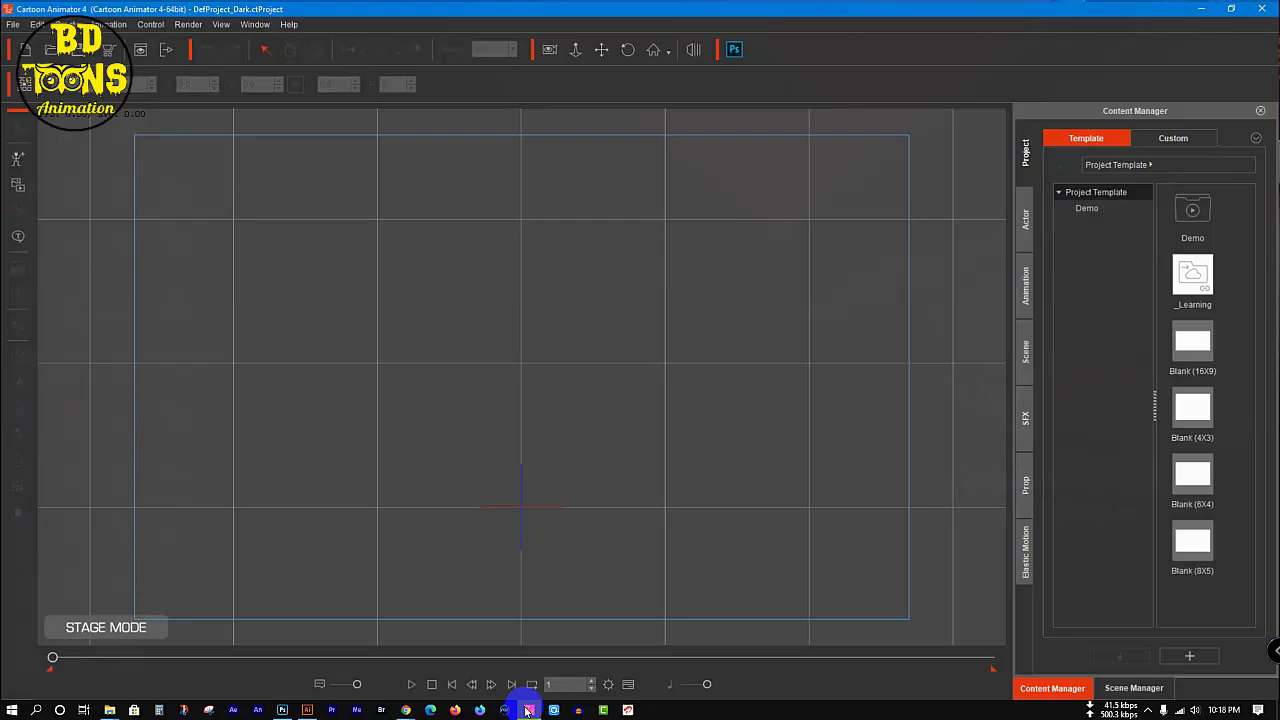
- Import 360 Face Demo Rig.psd from the Class-13 folder onto the stage as a character
click(18, 155)
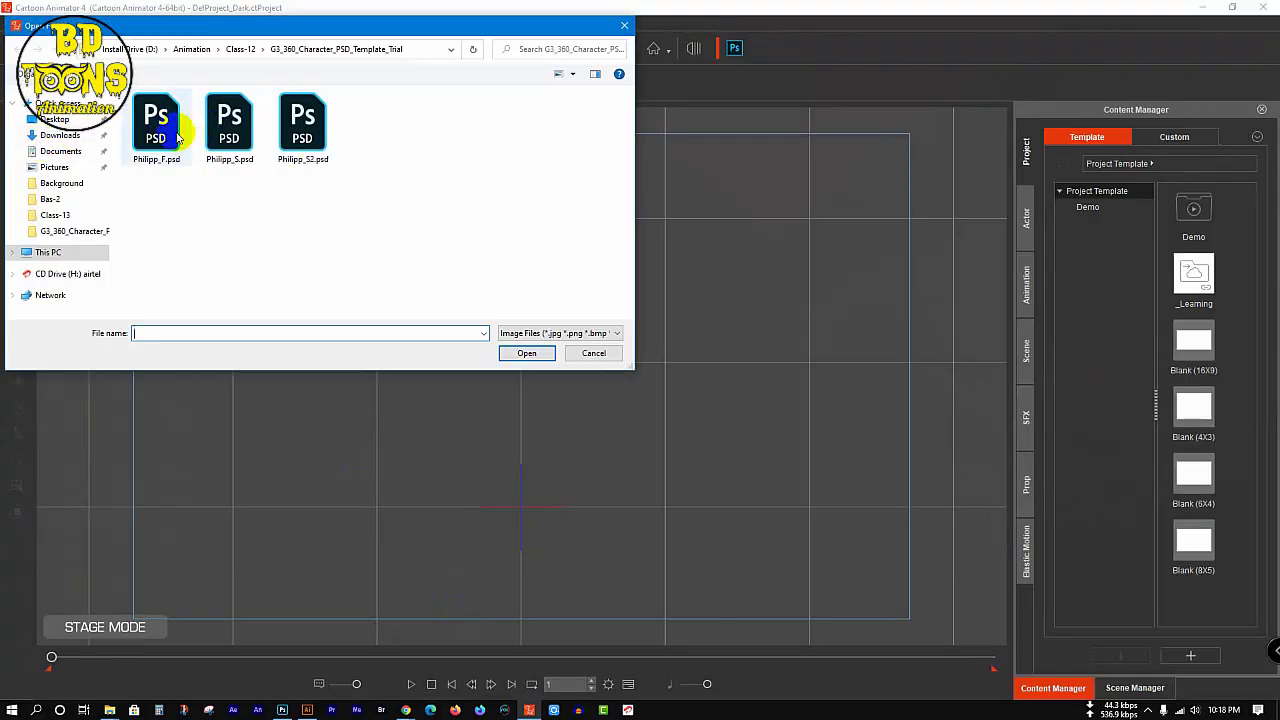
click(55, 215)
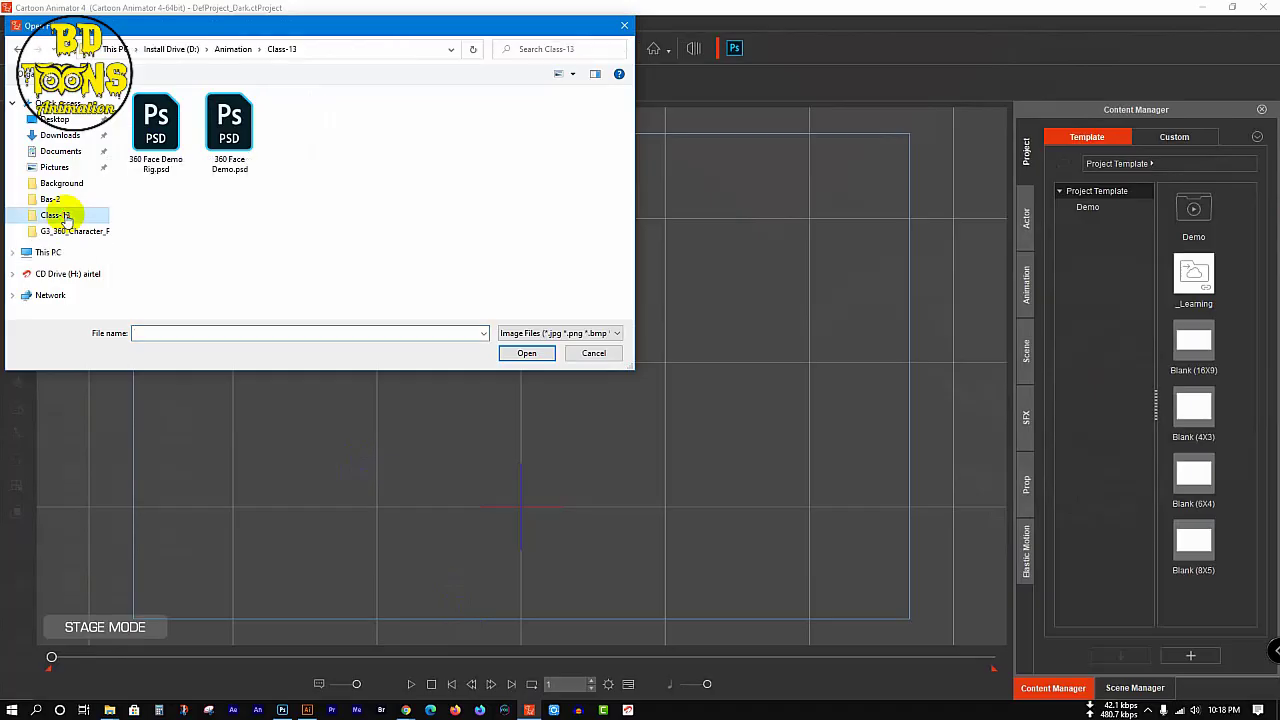
click(229, 125)
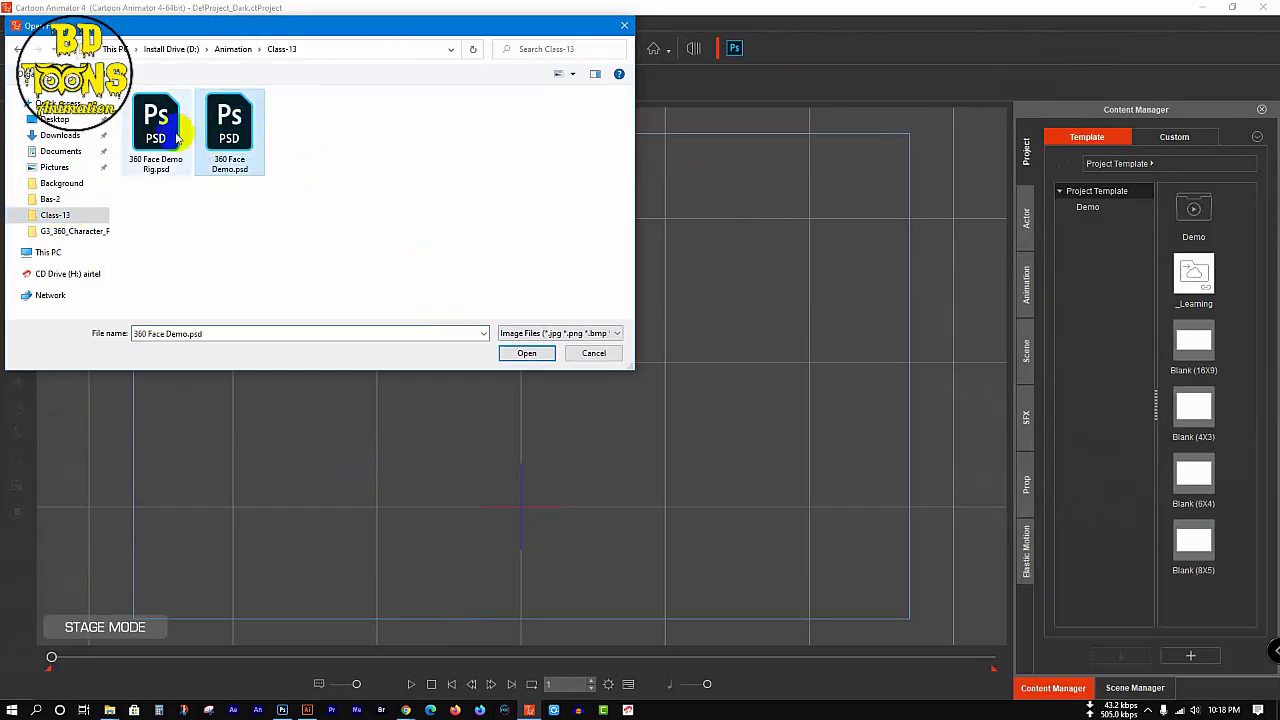
click(165, 135)
click(526, 354)
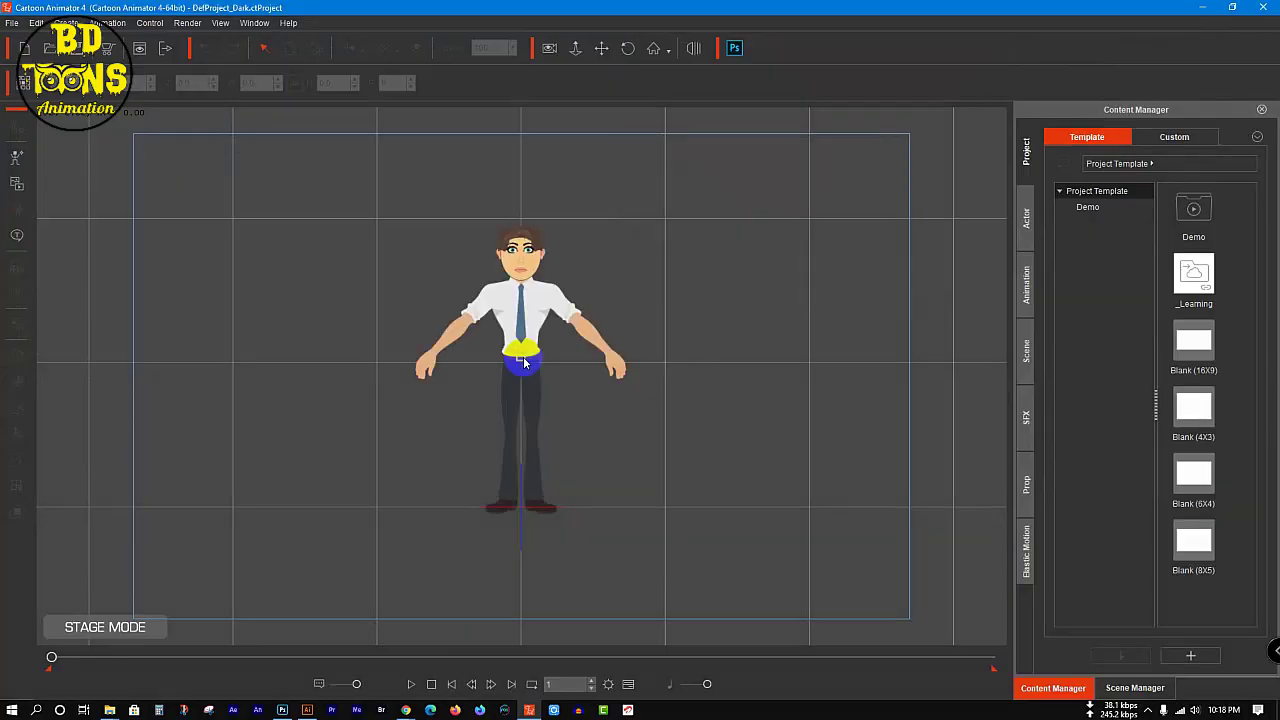
- Select the imported character and scale it up proportionally to about 284.9
click(510, 252)
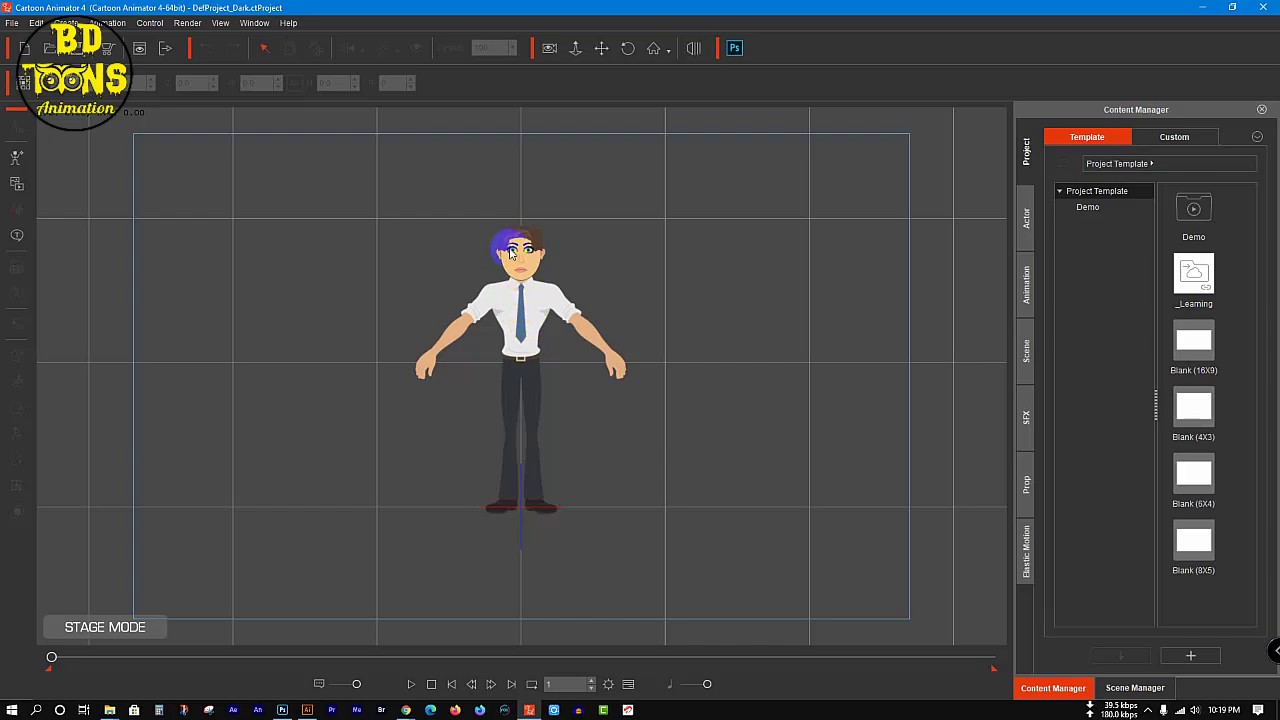
click(533, 237)
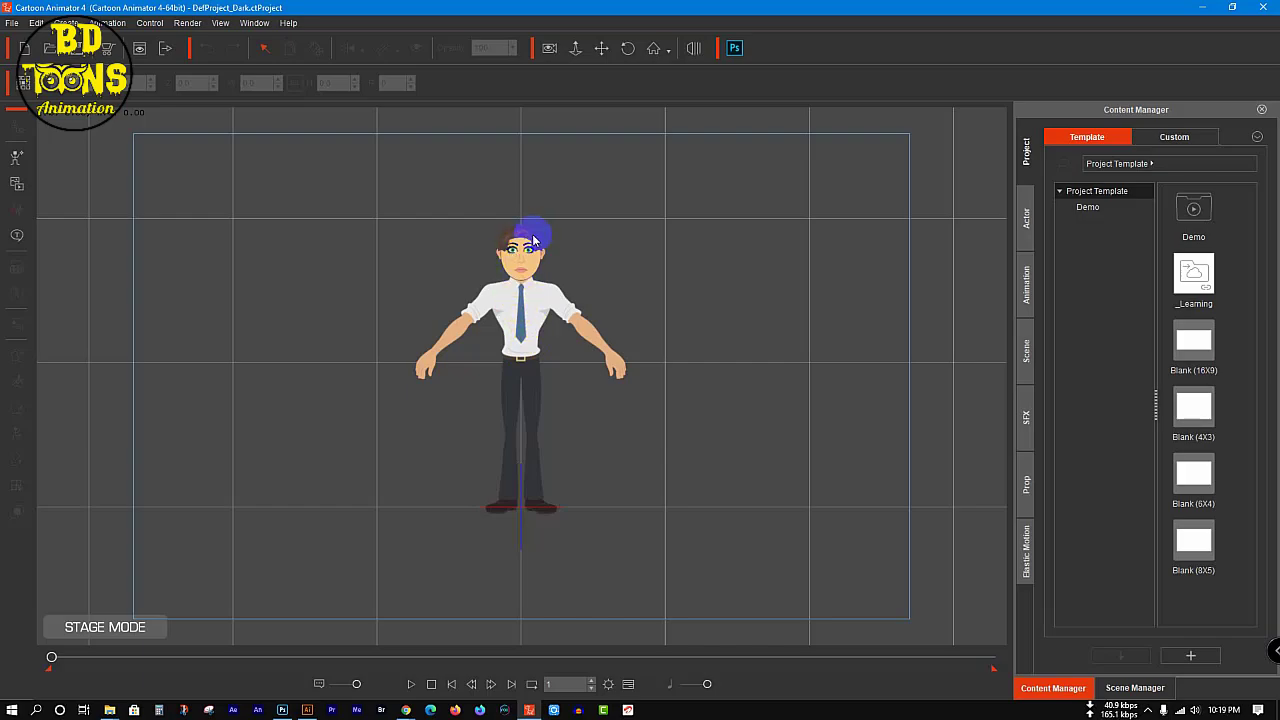
click(528, 256)
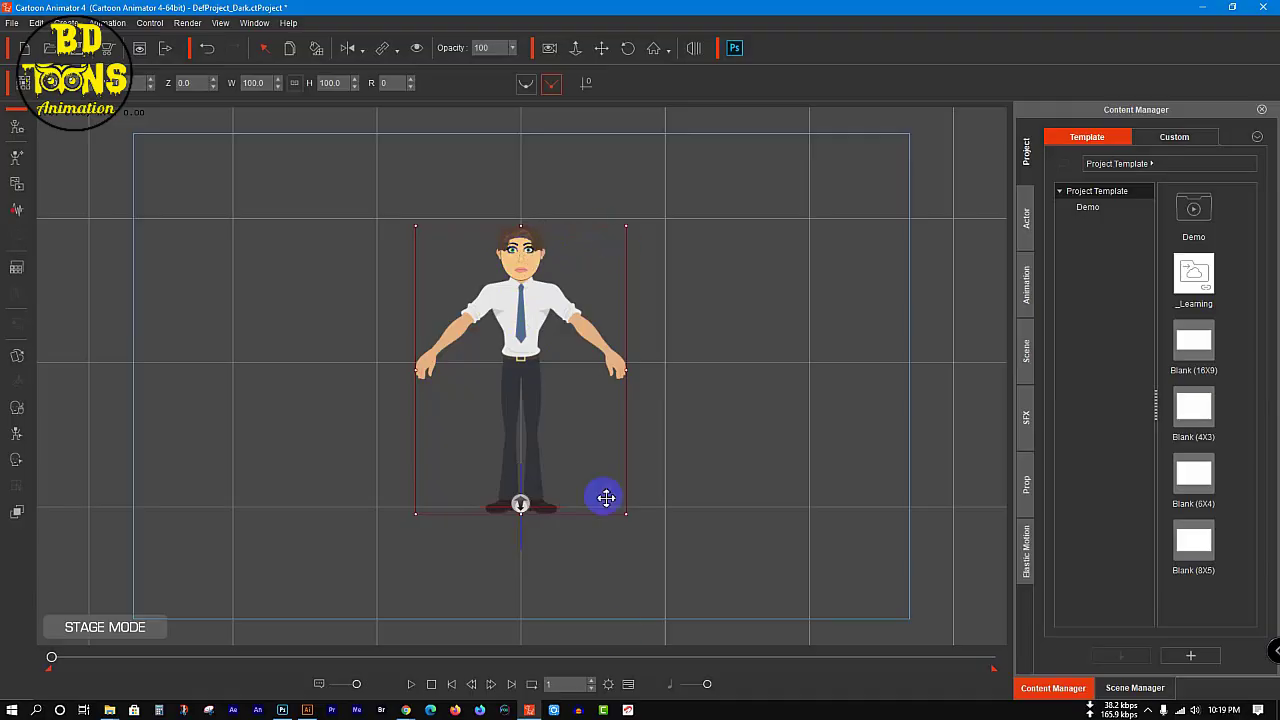
drag(627, 515, 803, 617)
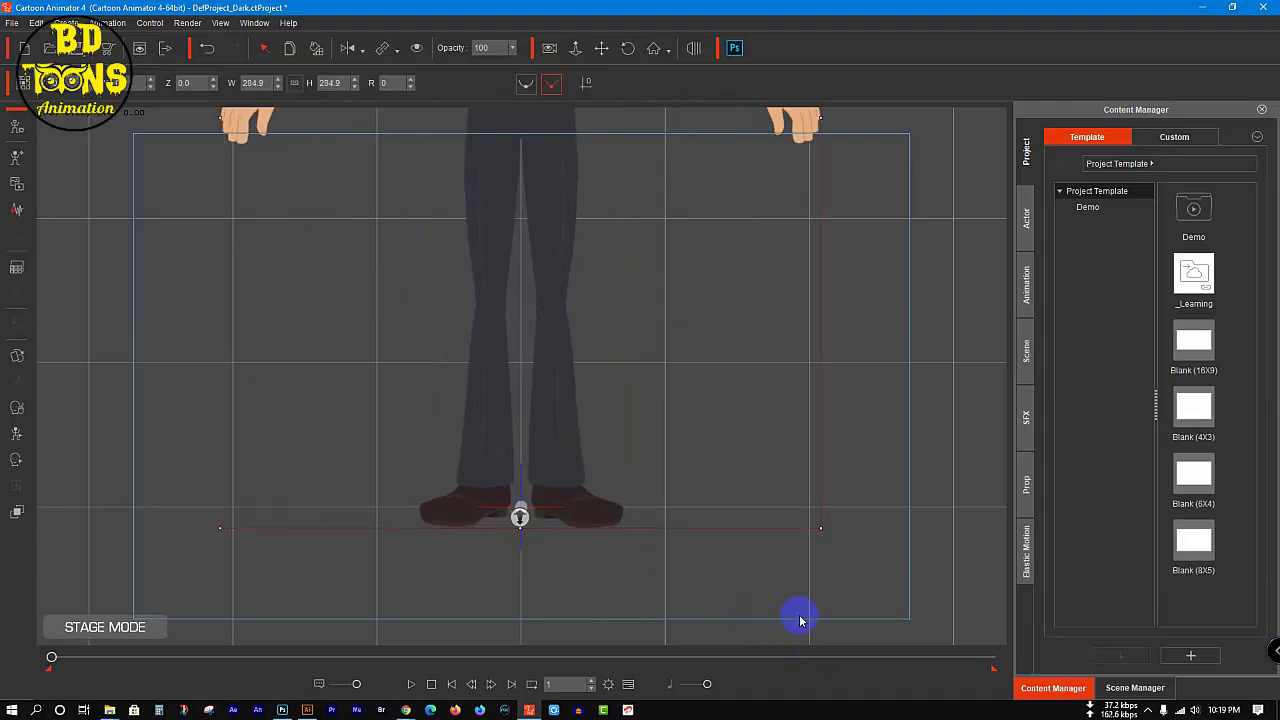
- Move the character down on the stage until its whole head and upper body sit inside the frame
drag(534, 231, 574, 434)
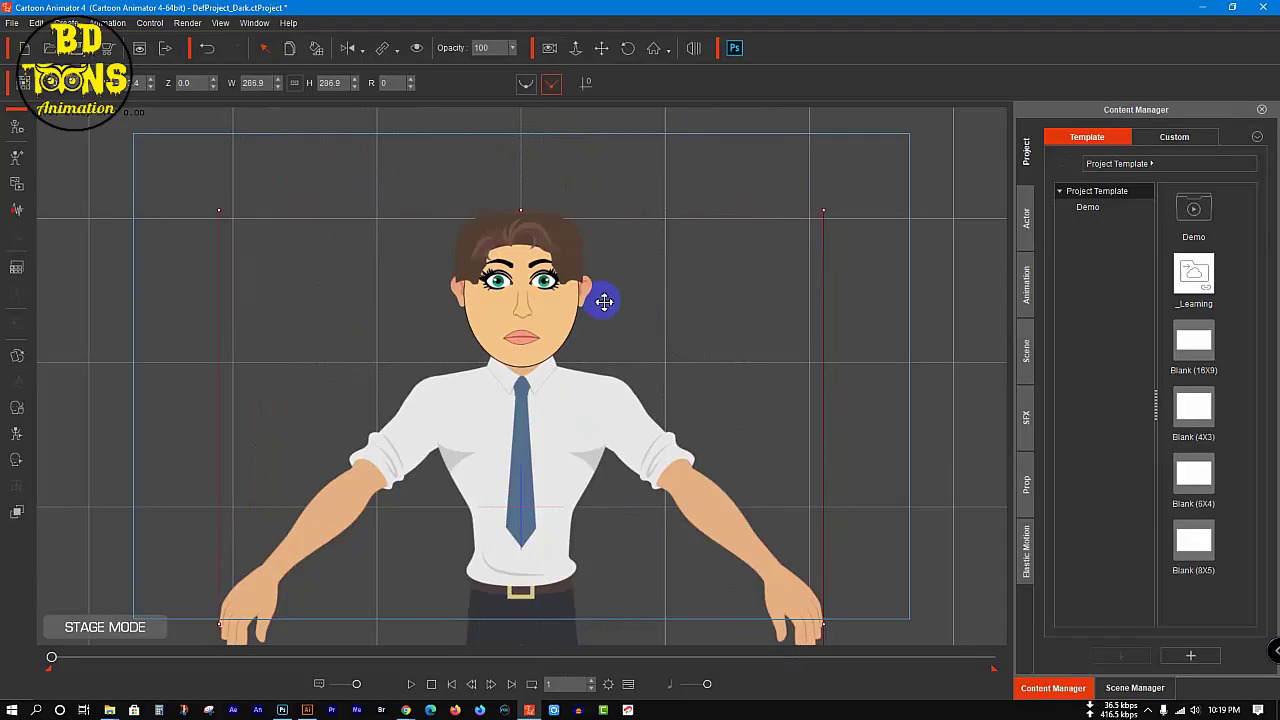
click(528, 290)
click(429, 394)
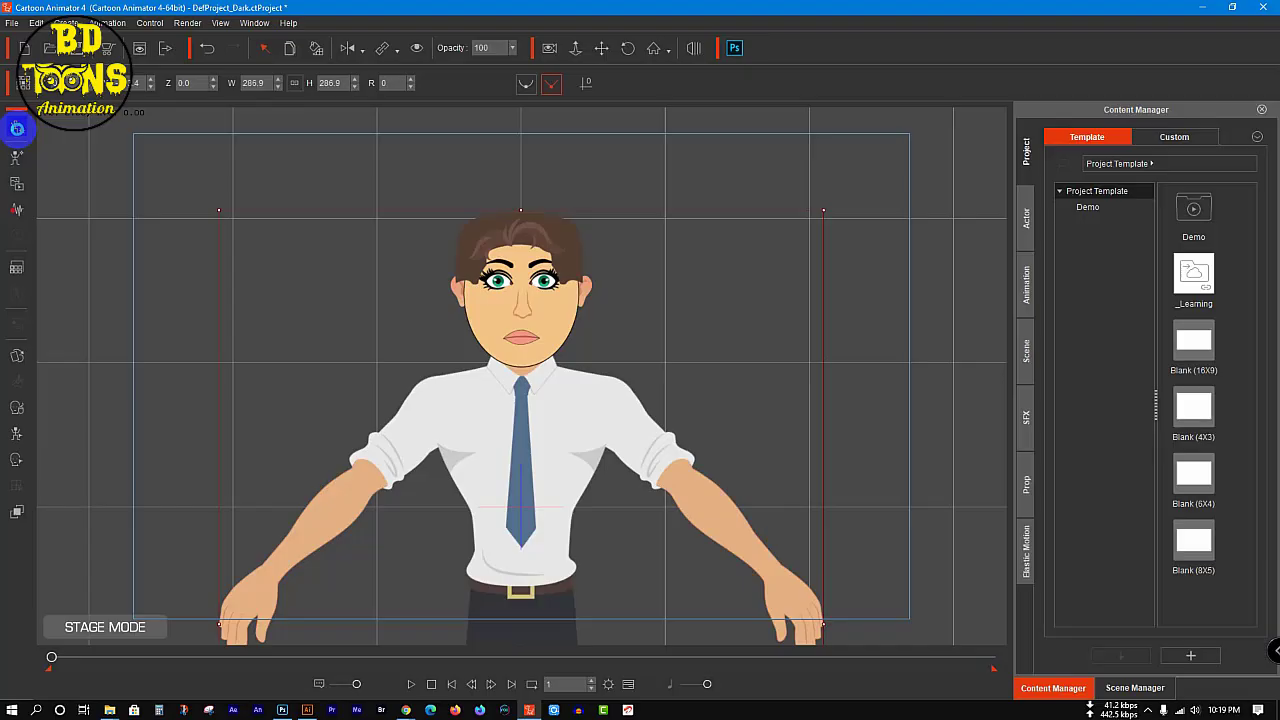
- Open the character in Composer mode and start the 360 Head Creator for its face
click(17, 128)
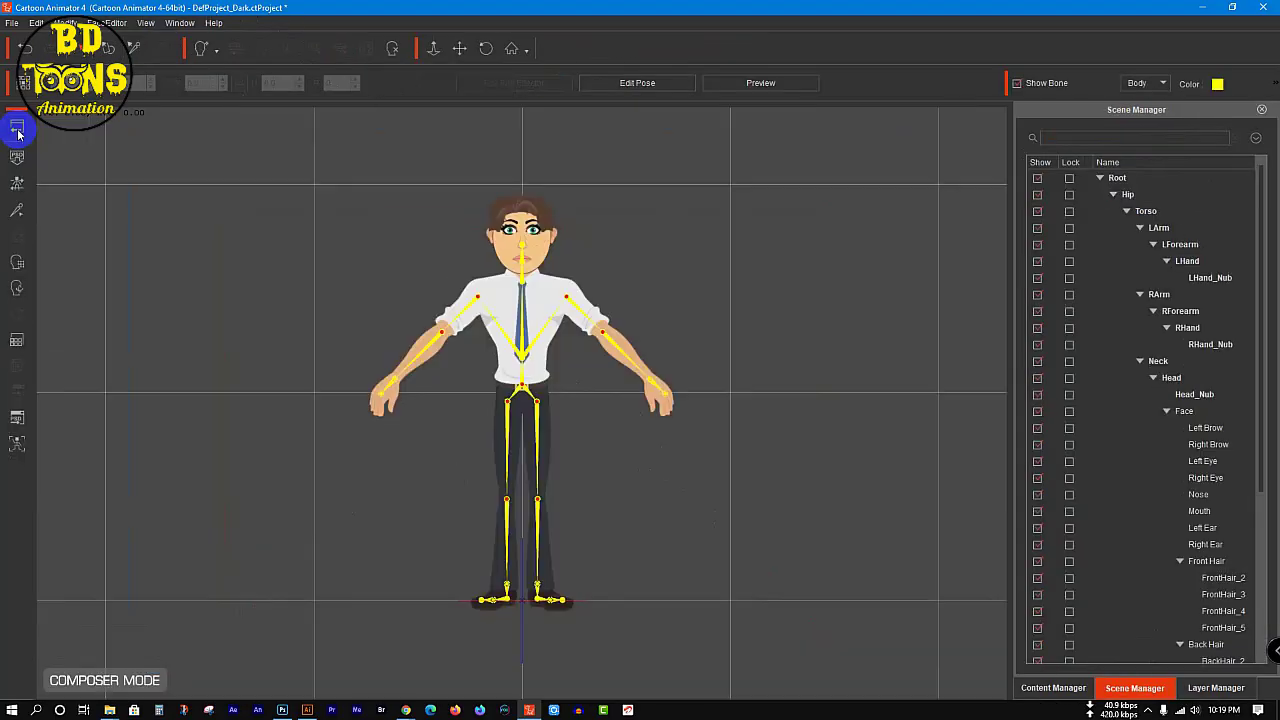
click(18, 290)
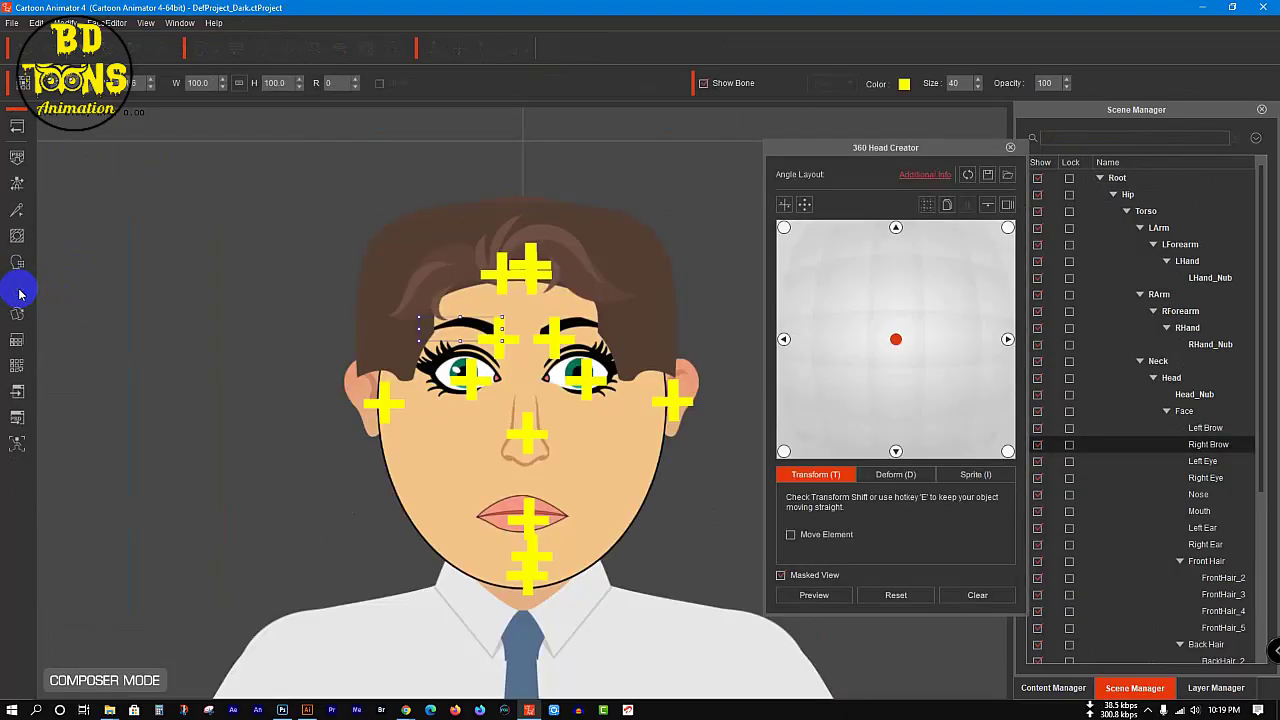
- Try the PhilippF.sad angle profile on the character's head and undo it
click(1010, 176)
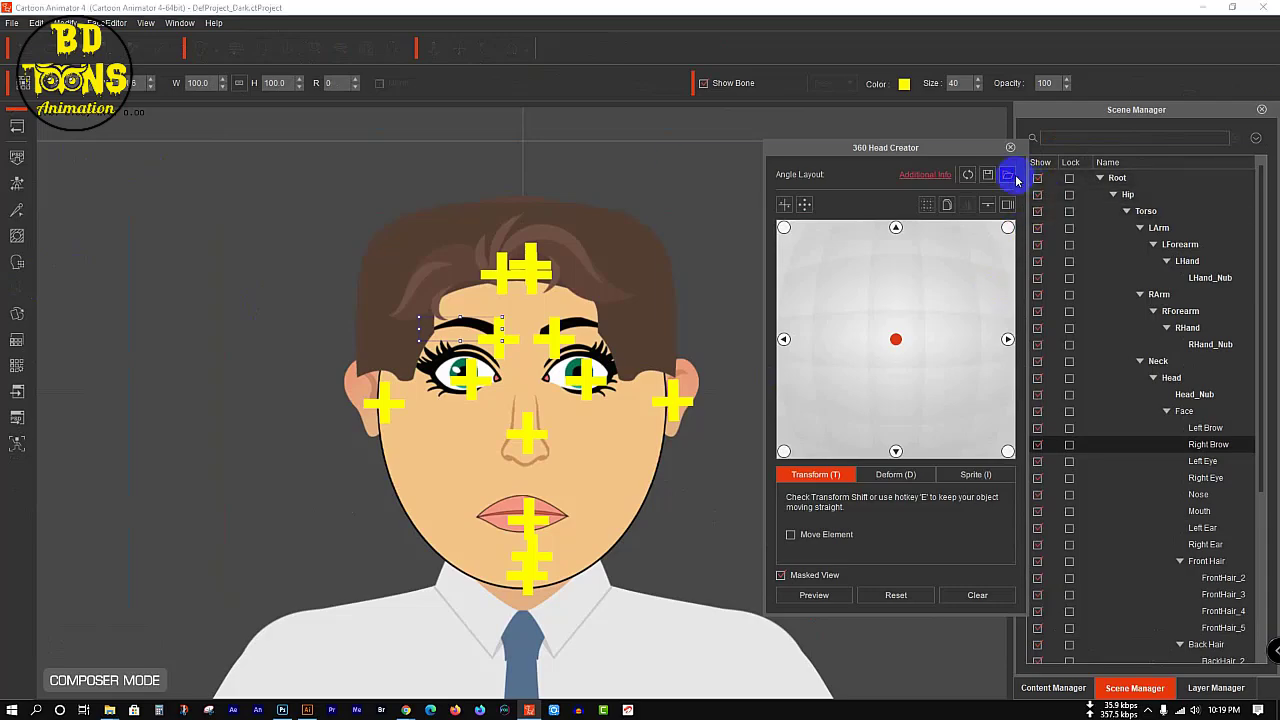
click(797, 265)
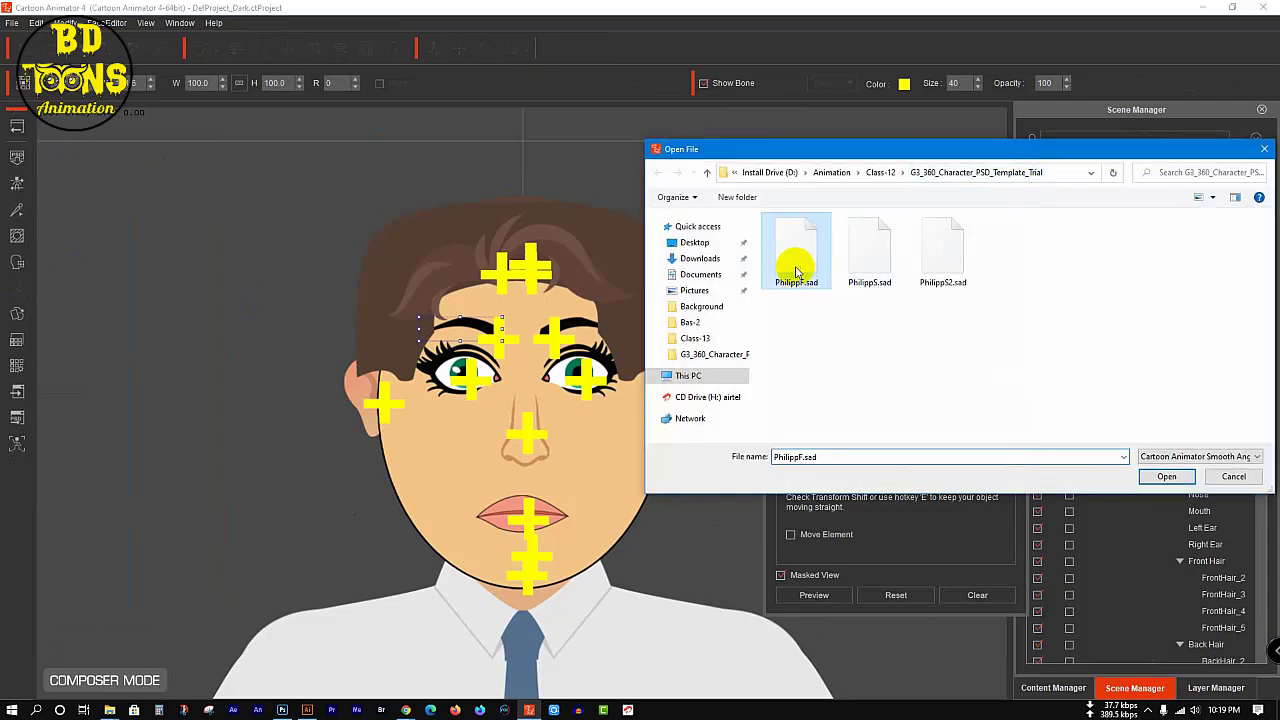
click(1162, 476)
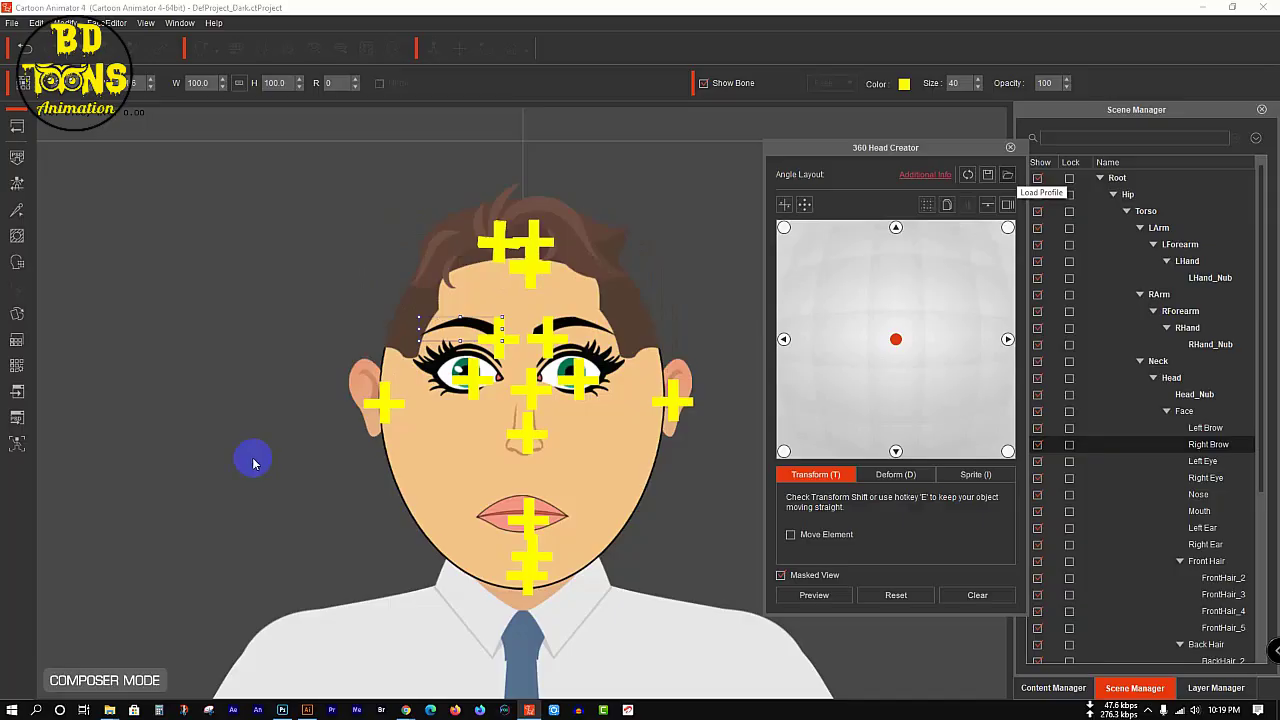
click(631, 376)
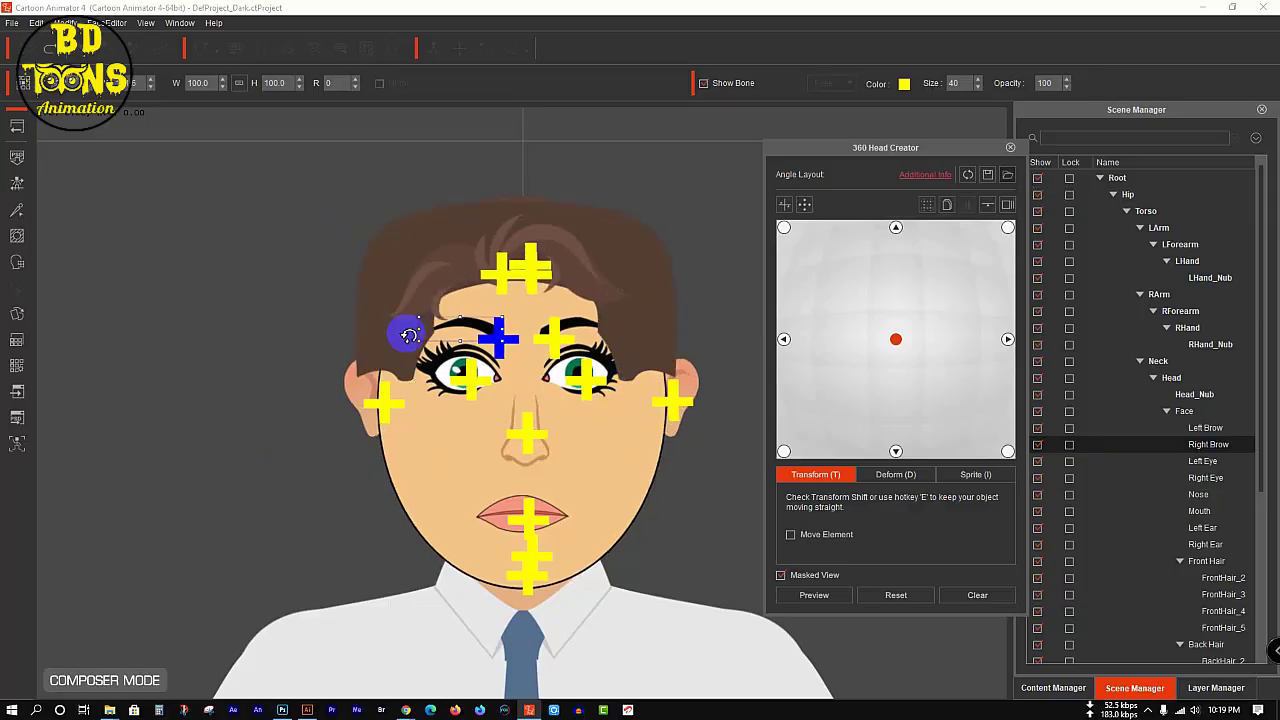
click(723, 237)
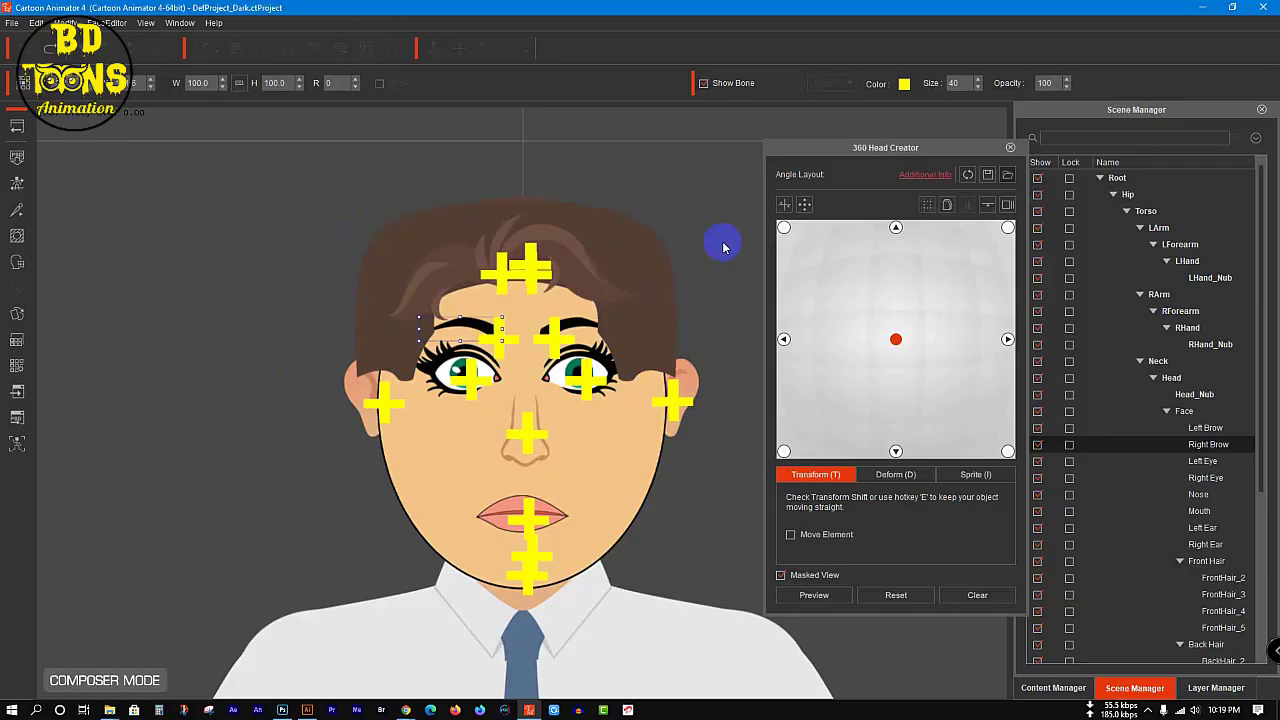
click(1008, 176)
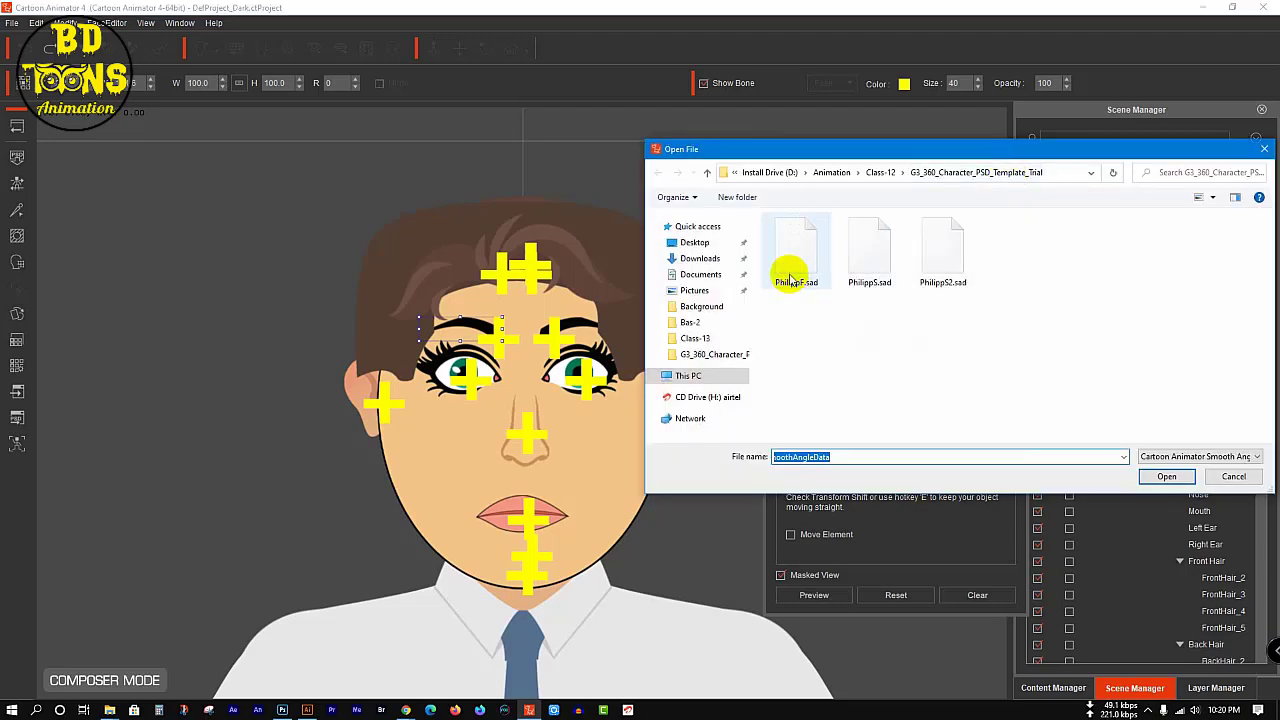
click(790, 278)
click(1170, 477)
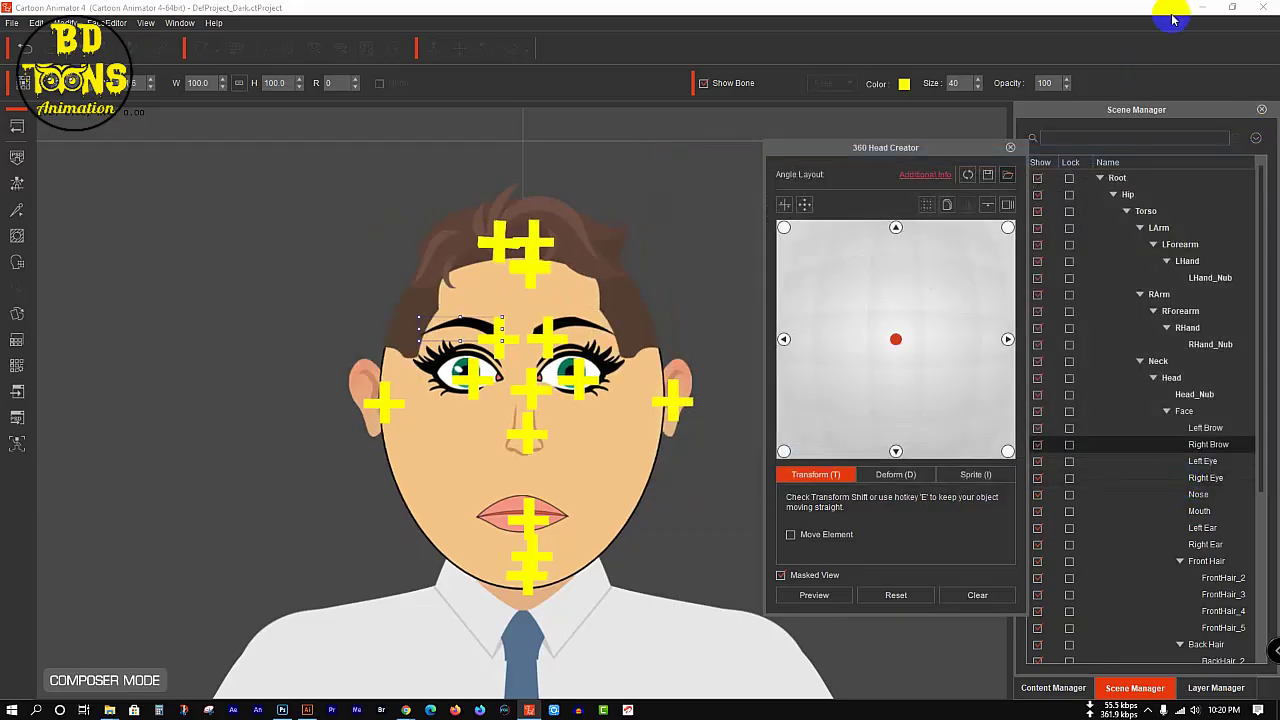
- Switch to File Explorer and open the G3_360_Character_PSD_Template_Trial folder inside Class-12
click(1232, 7)
click(25, 22)
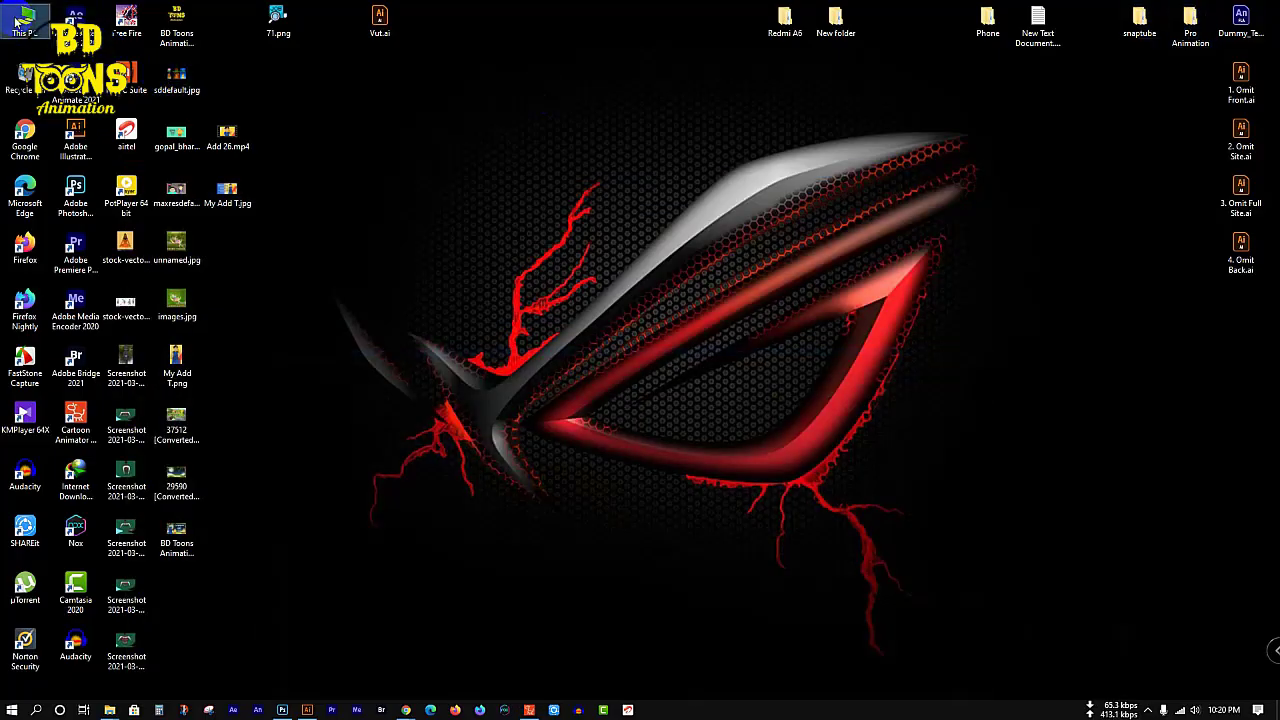
mouse_move(108, 708)
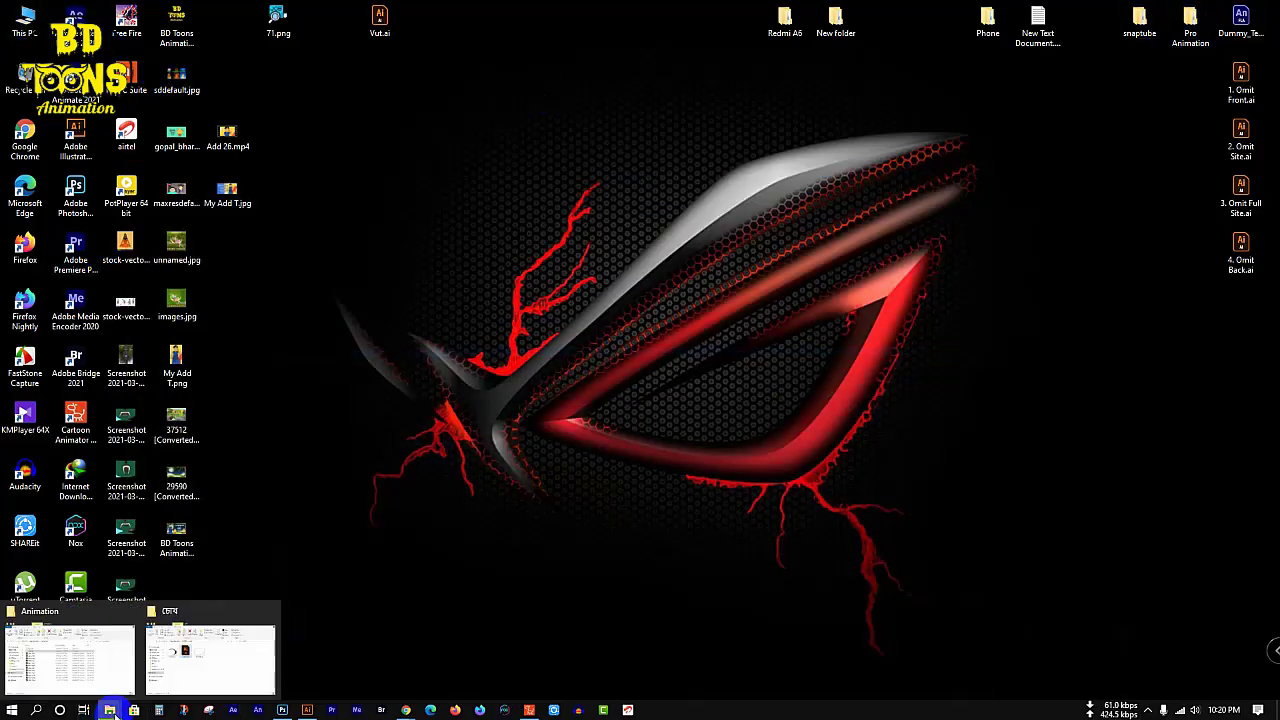
click(106, 637)
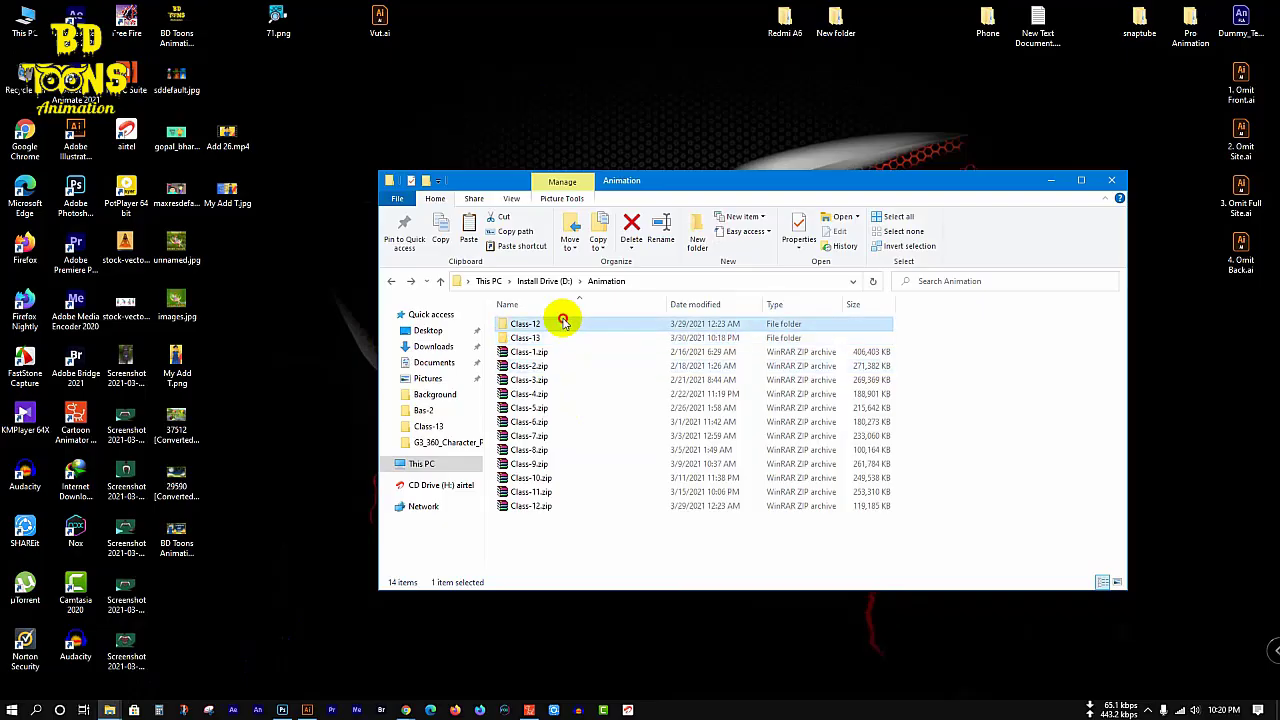
double_click(563, 320)
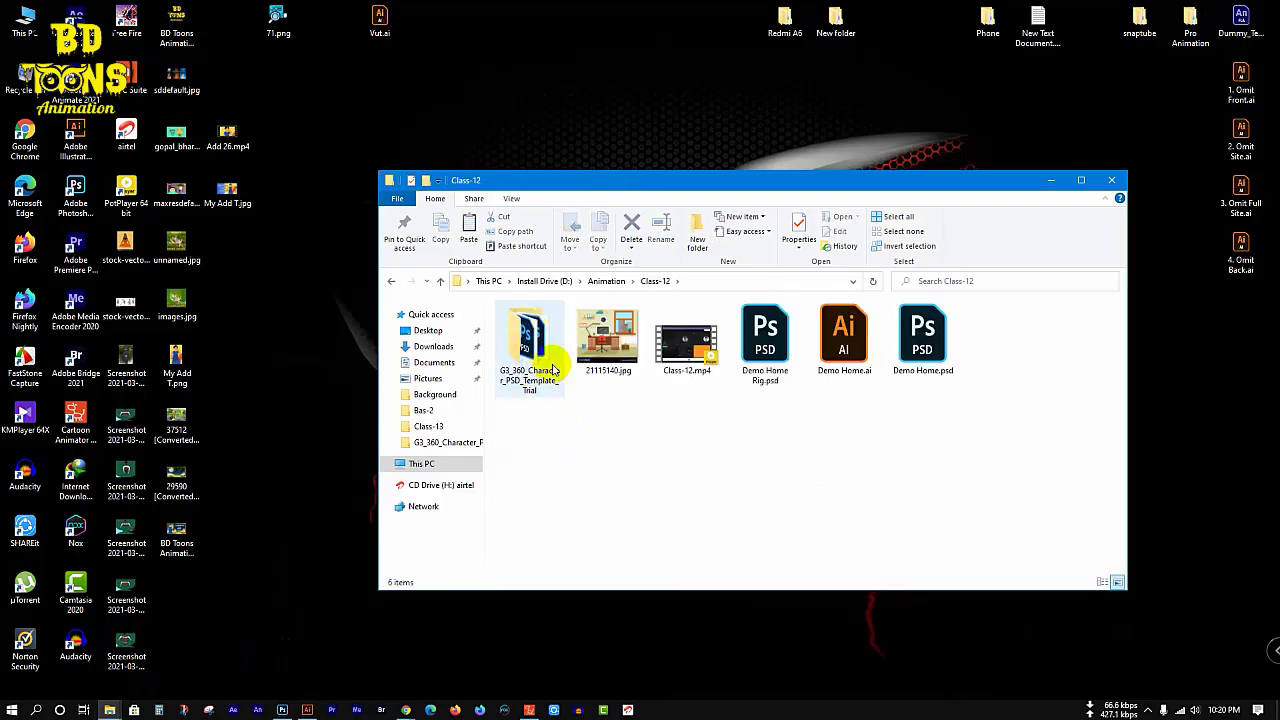
double_click(530, 336)
- Examine the SAD profile files in the template folder, pick out PhilippF.sad, and switch back to Cartoon Animator 4
drag(523, 434, 514, 358)
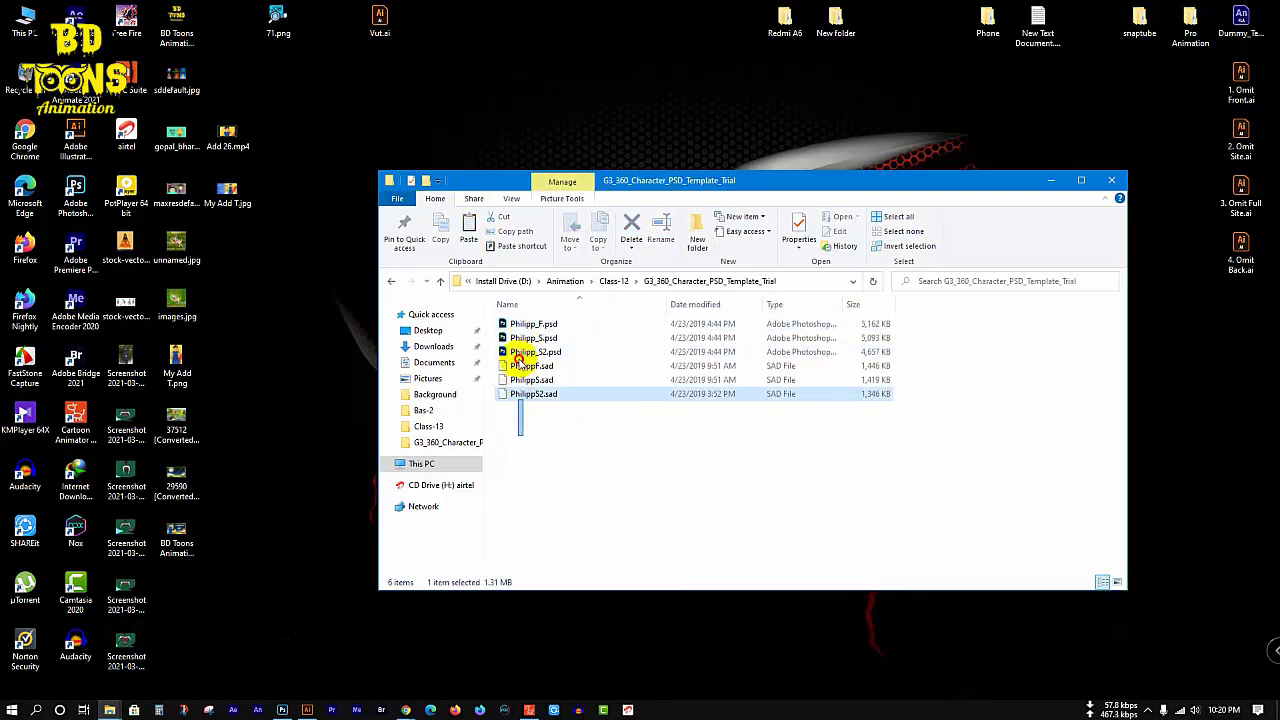
click(532, 447)
drag(532, 447, 523, 391)
click(523, 449)
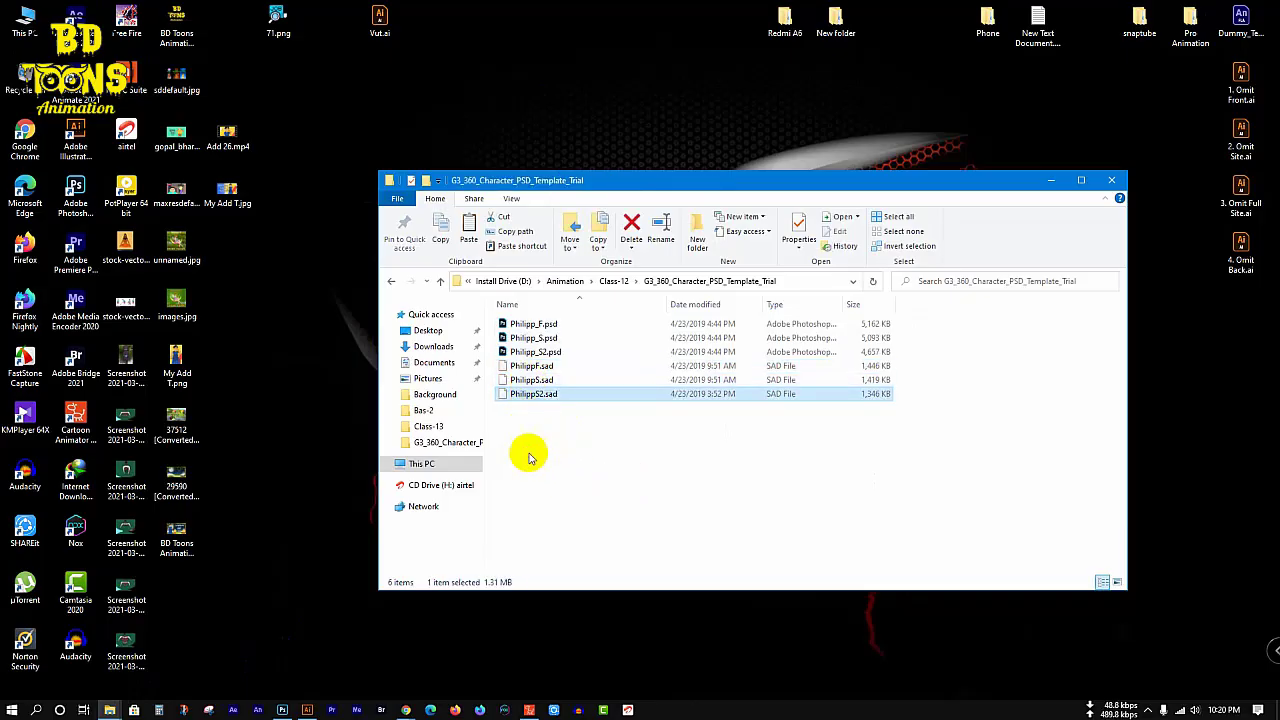
drag(523, 449, 527, 370)
click(537, 443)
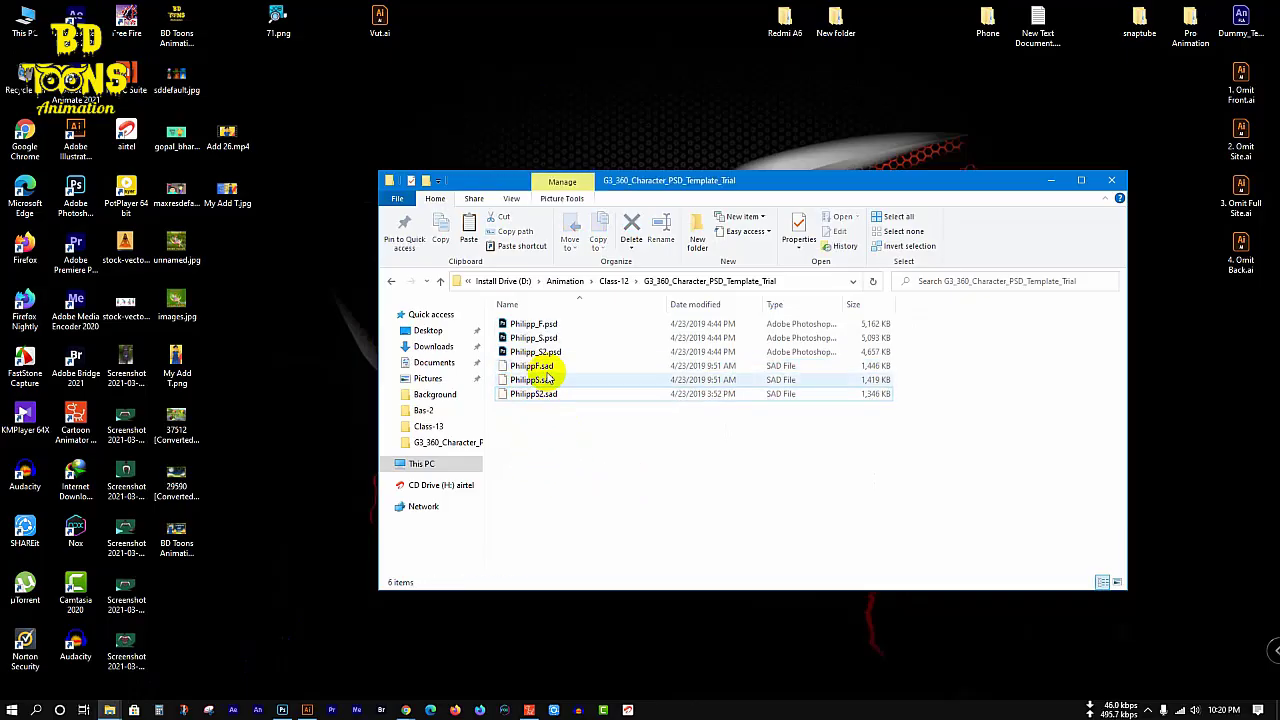
click(546, 370)
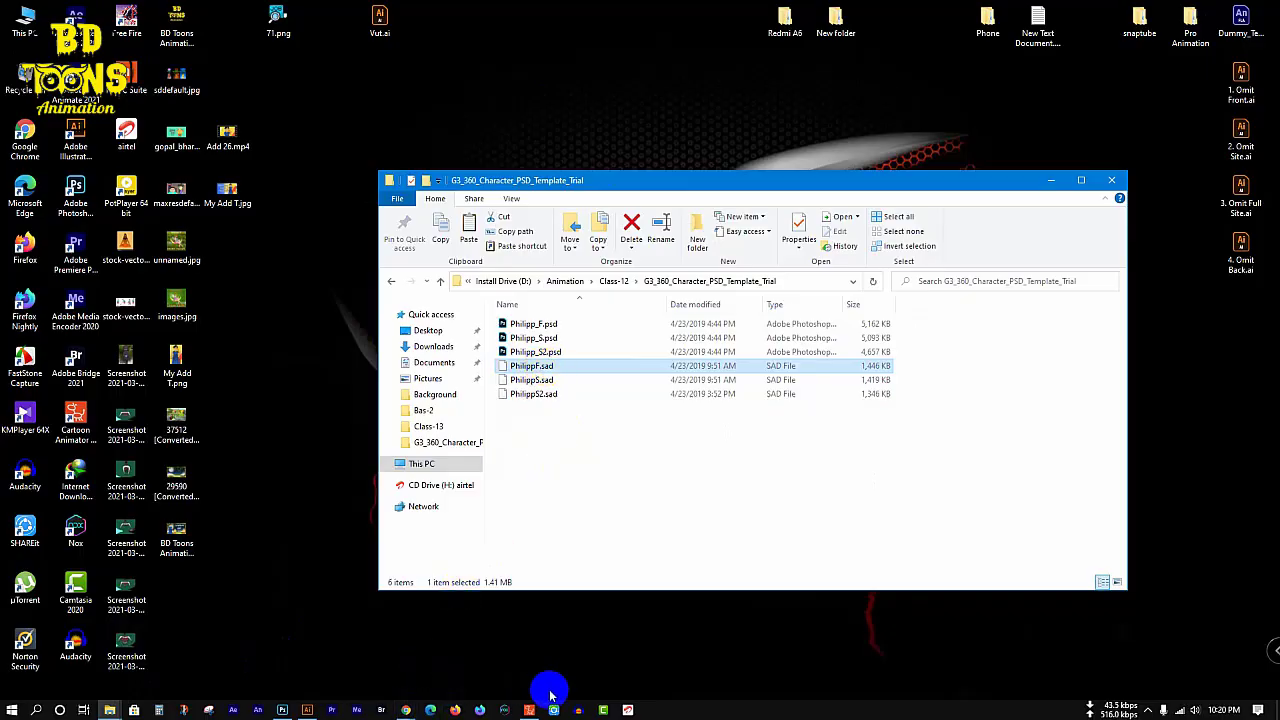
click(510, 690)
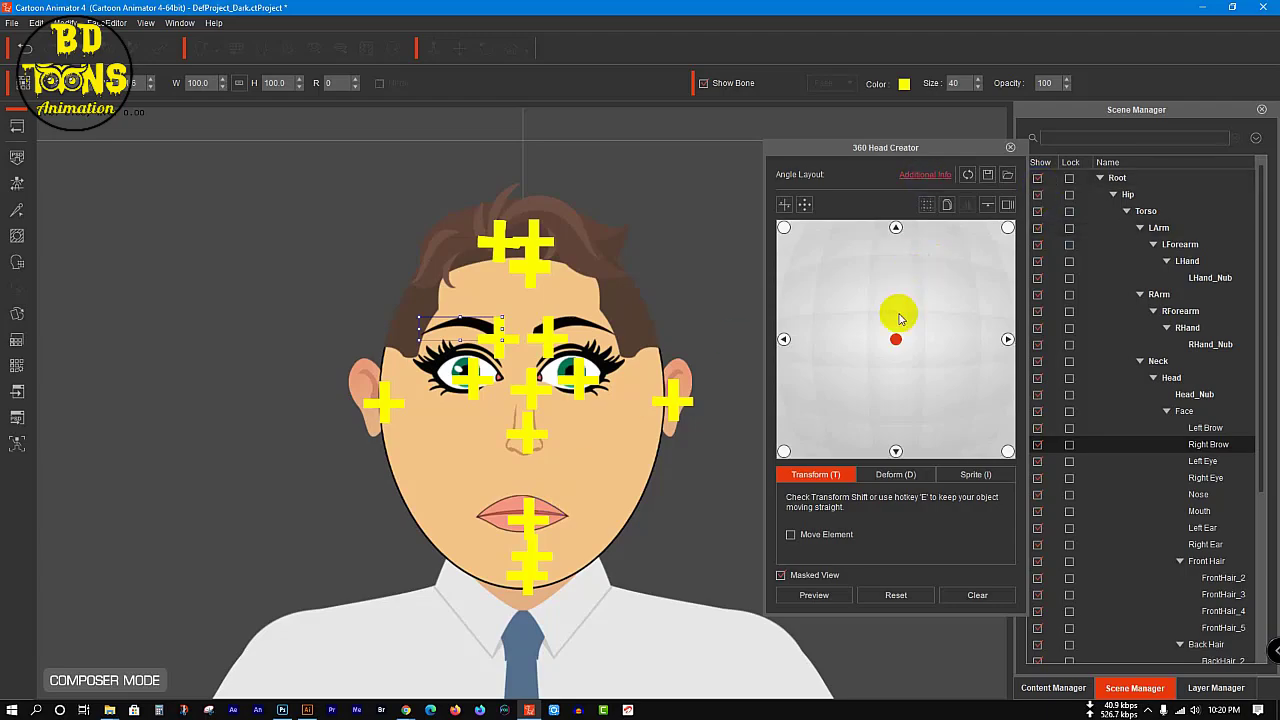
click(676, 405)
key(Escape)
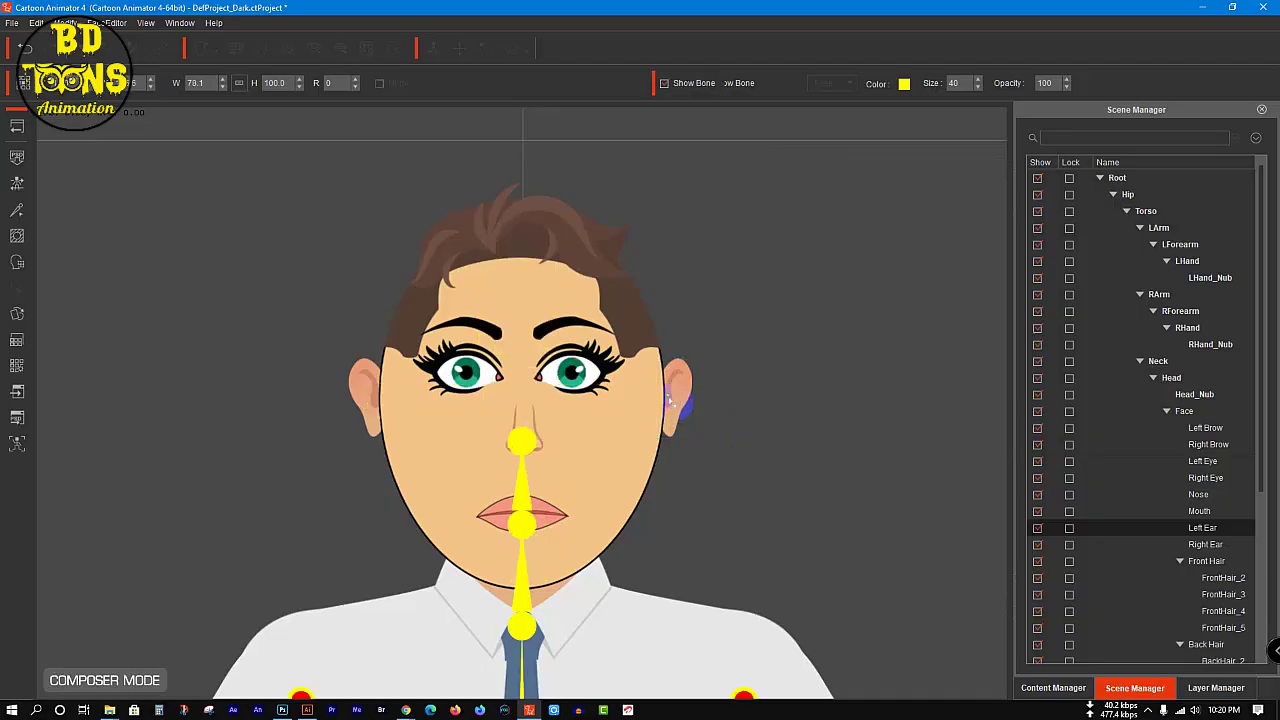
double_click(676, 405)
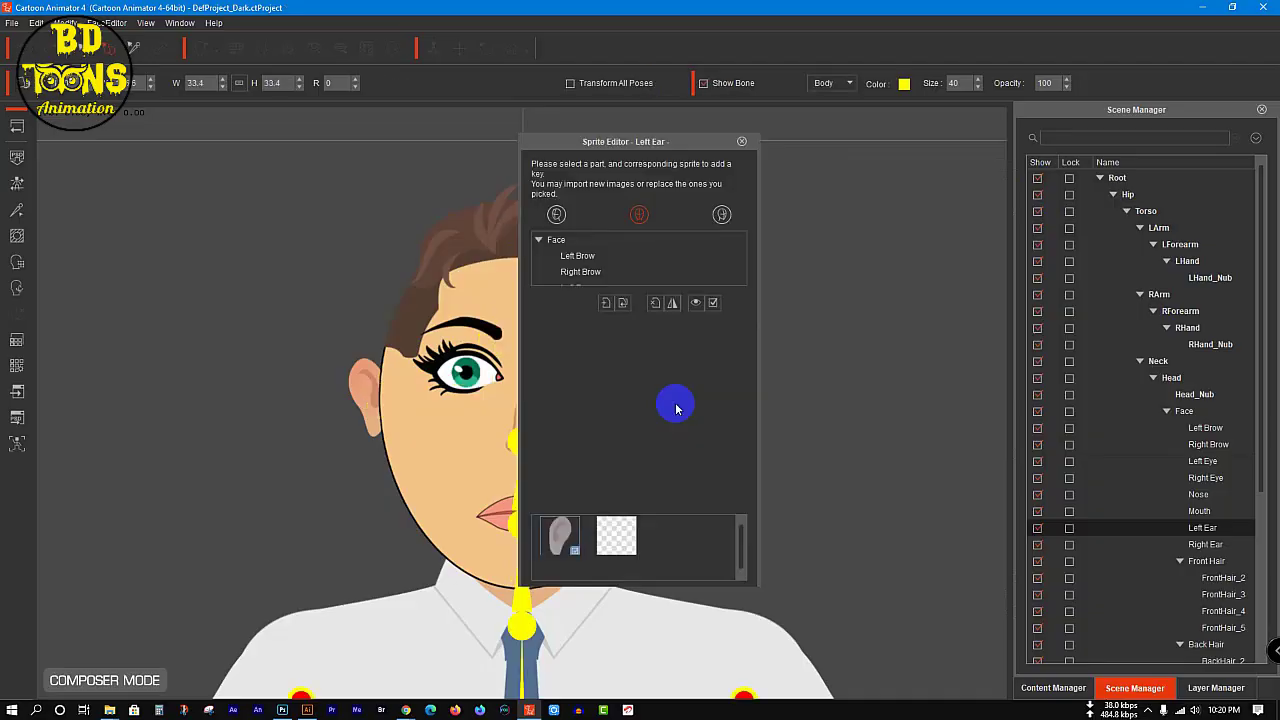
click(741, 142)
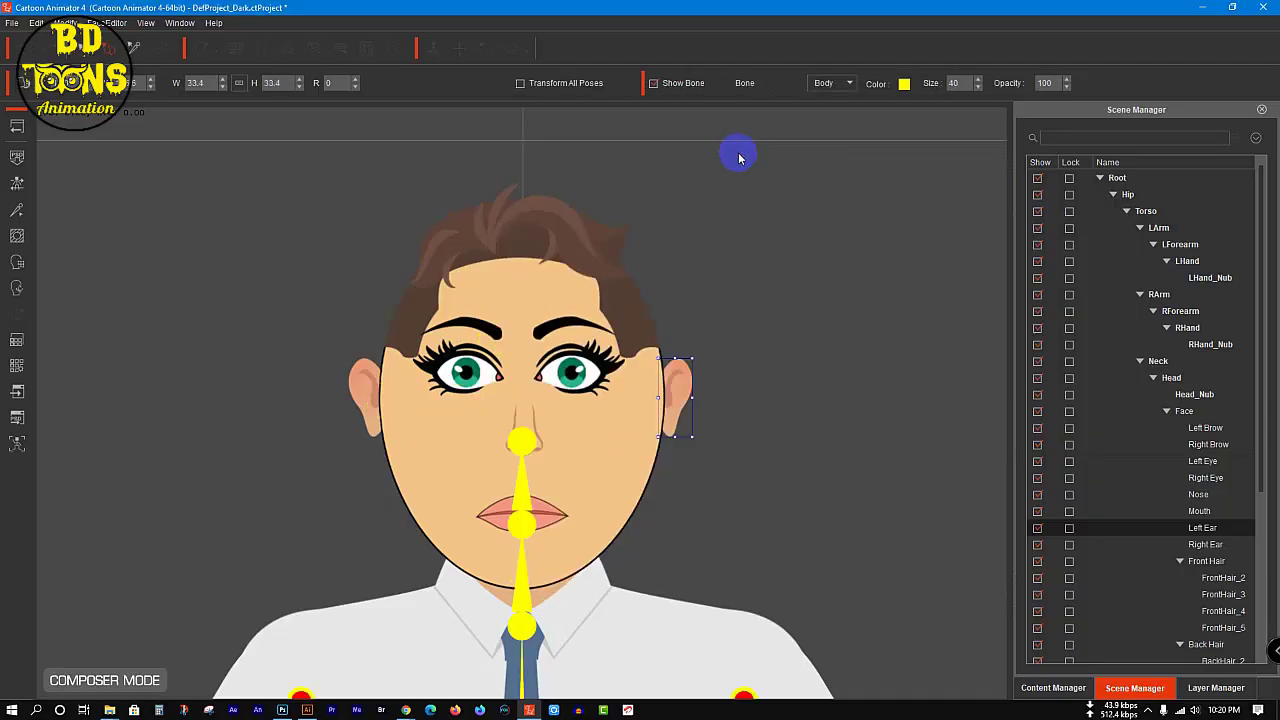
- Nudge the left ear slightly in the 360 Head Creator, close it, and return to Stage mode
click(16, 290)
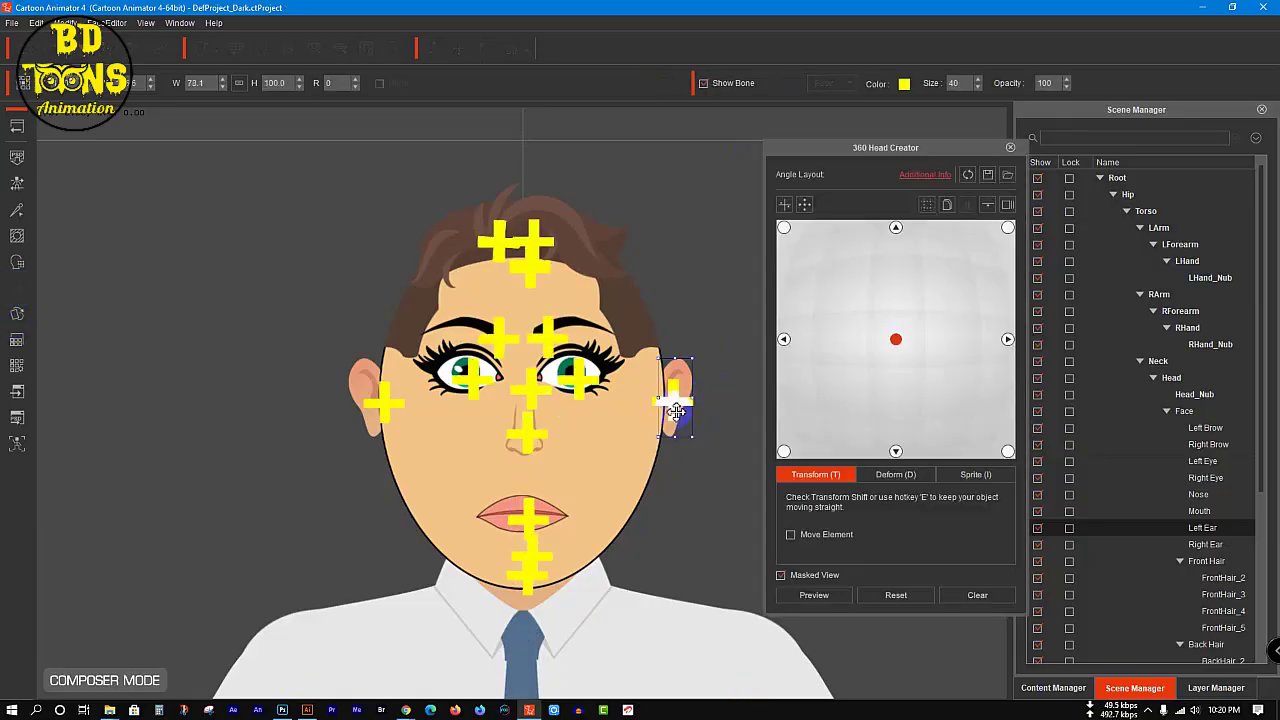
click(676, 402)
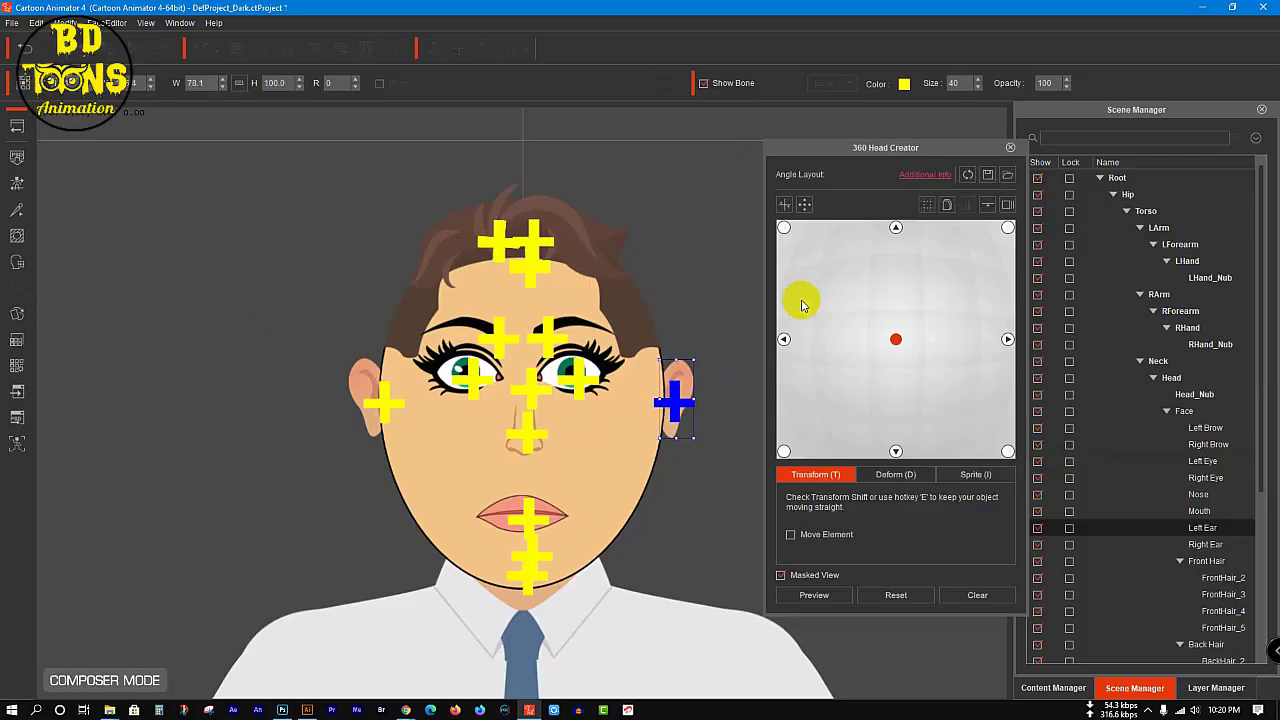
click(1010, 148)
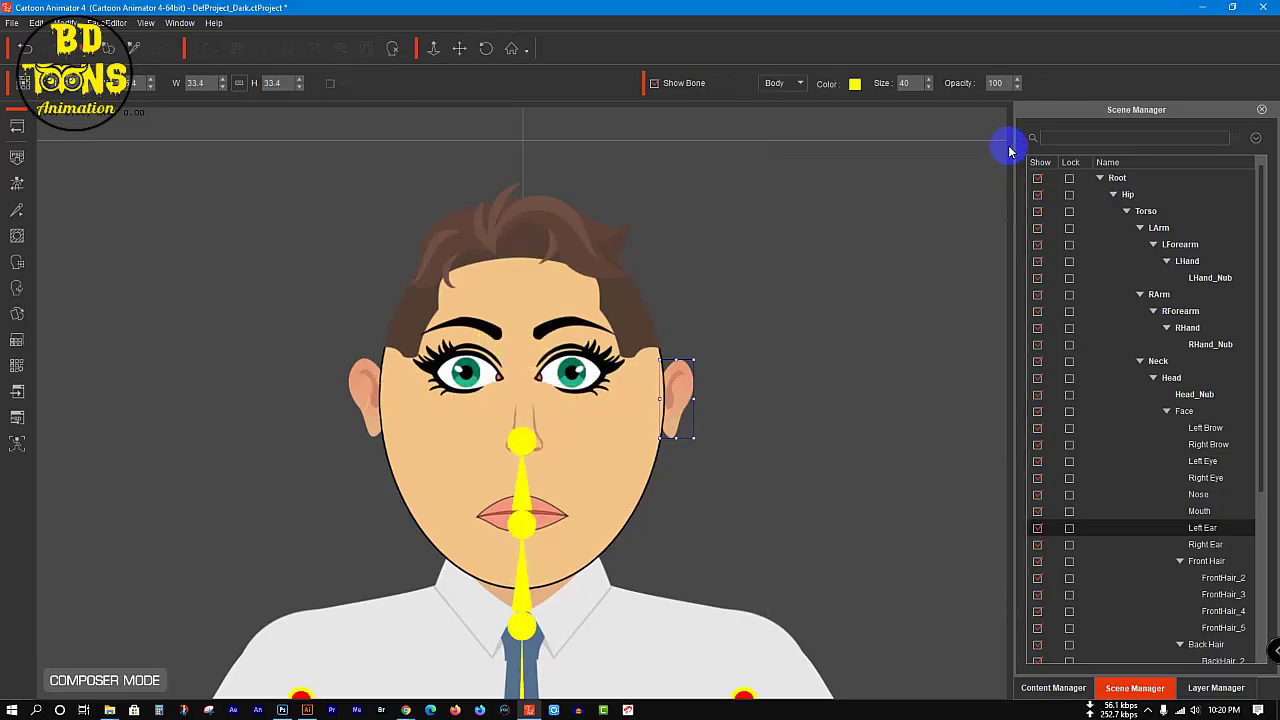
click(793, 333)
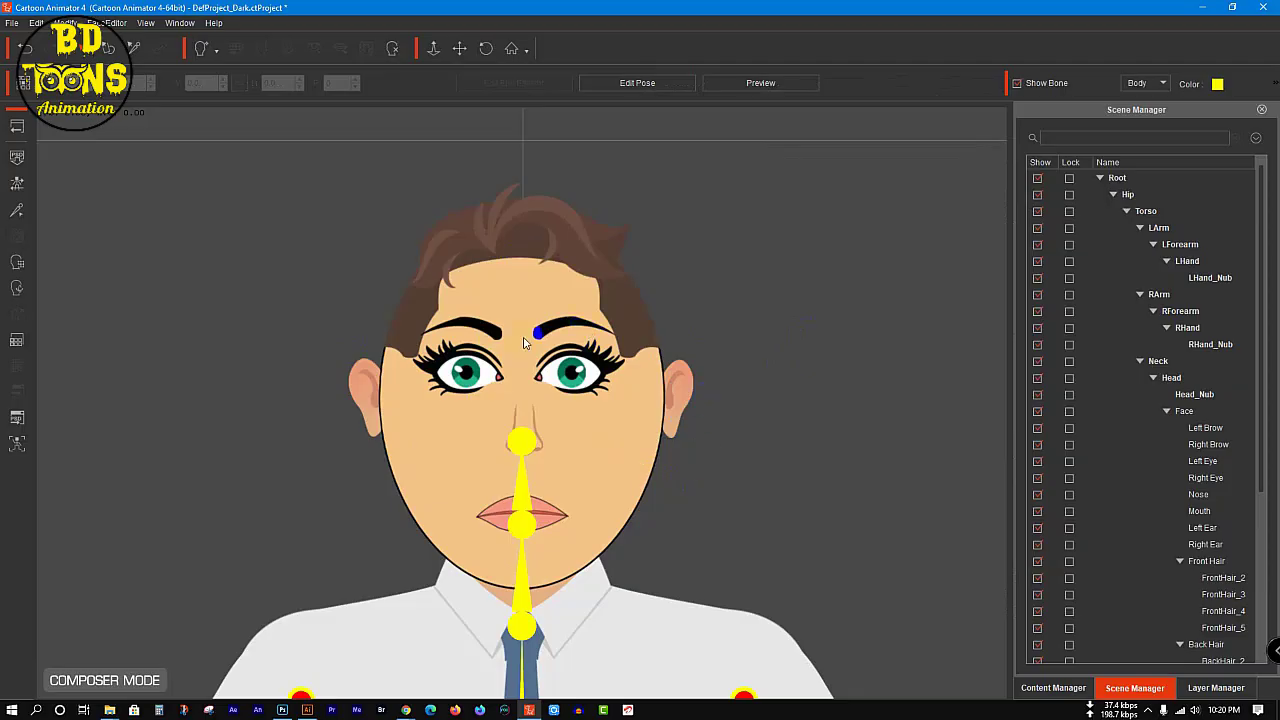
click(18, 127)
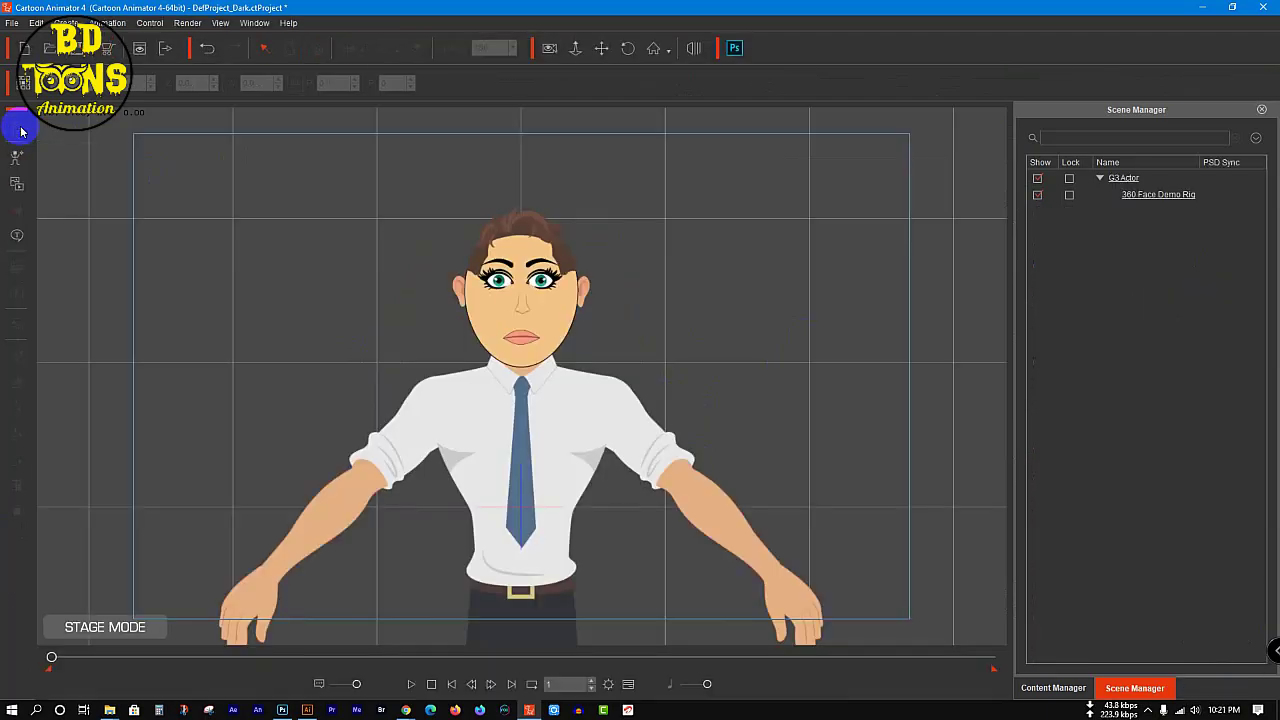
- Select the character on the stage, bring it closer to Z 920.0, and move it down so the head fills the frame
click(371, 286)
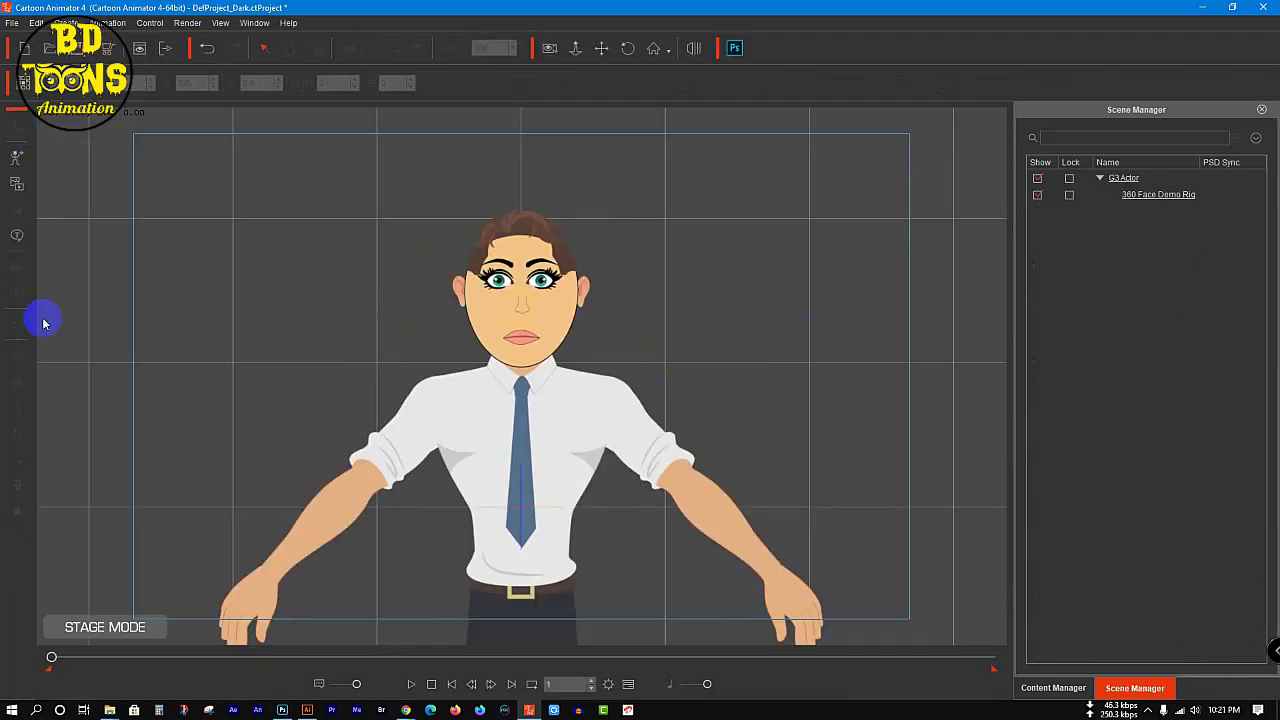
click(537, 347)
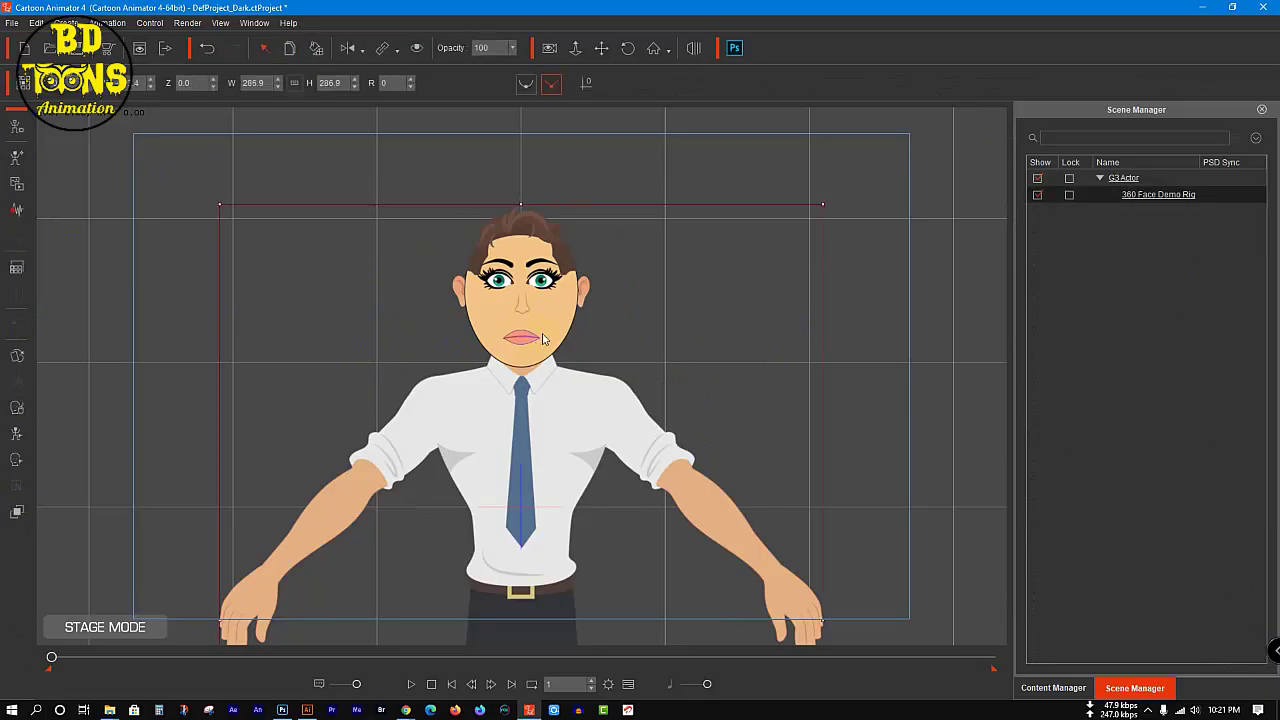
drag(515, 244, 532, 375)
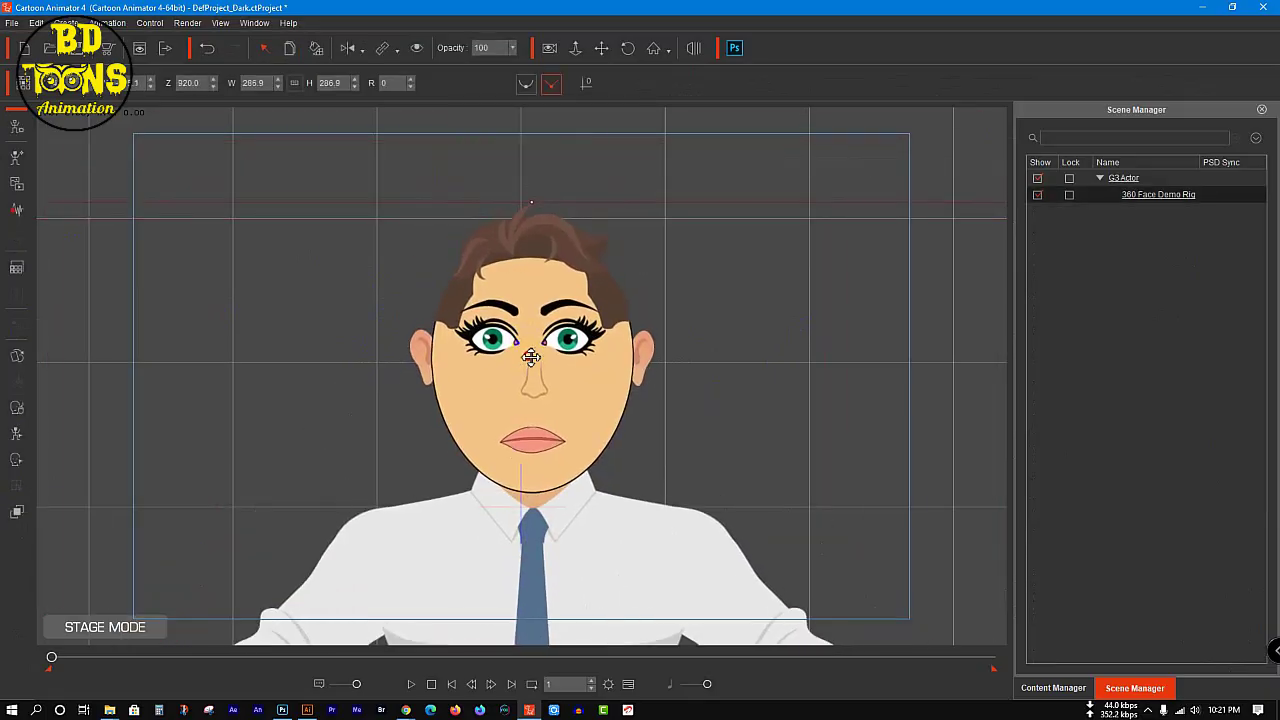
- Turn the character's head slightly with the head rotation gizmo in the Face Key Editor, and close the editor
click(12, 446)
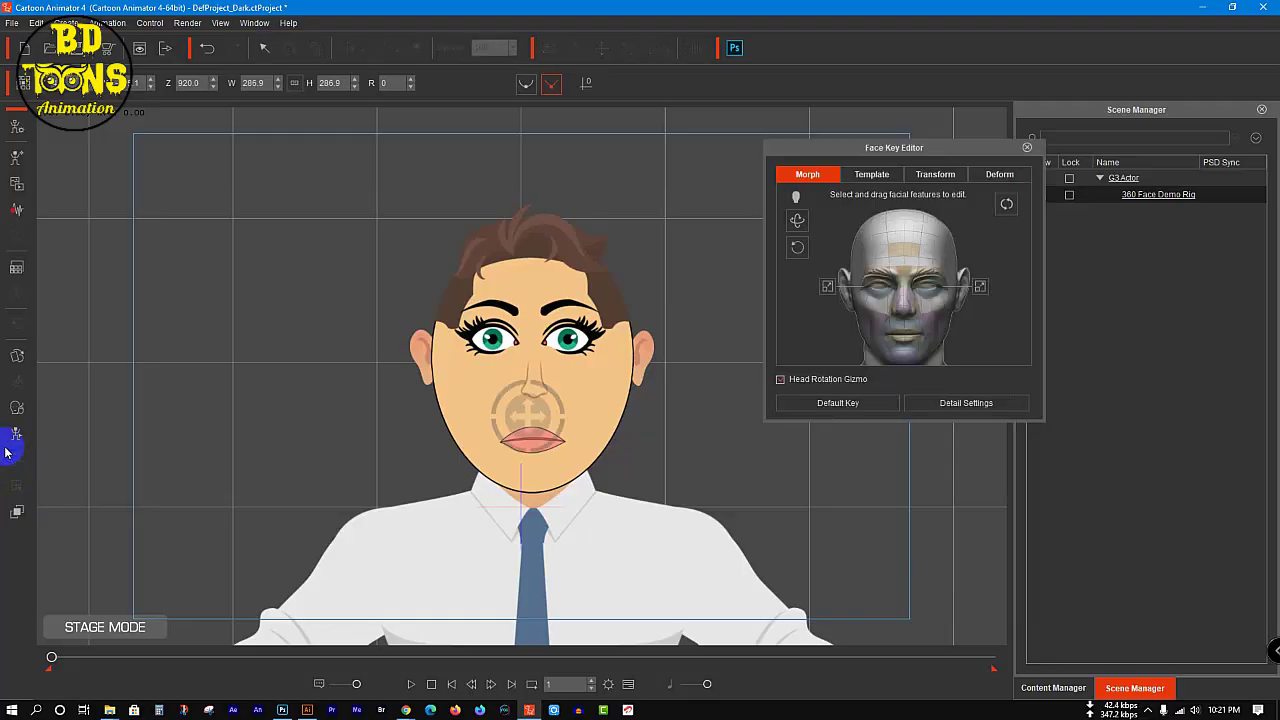
mouse_move(519, 422)
mouse_down()
mouse_move(686, 423)
mouse_move(381, 421)
mouse_move(571, 435)
mouse_move(523, 586)
mouse_move(541, 276)
mouse_move(540, 600)
mouse_move(531, 423)
mouse_move(524, 446)
mouse_move(543, 434)
mouse_move(523, 420)
mouse_move(497, 452)
mouse_move(512, 423)
mouse_move(537, 457)
mouse_move(541, 423)
mouse_move(535, 432)
mouse_up()
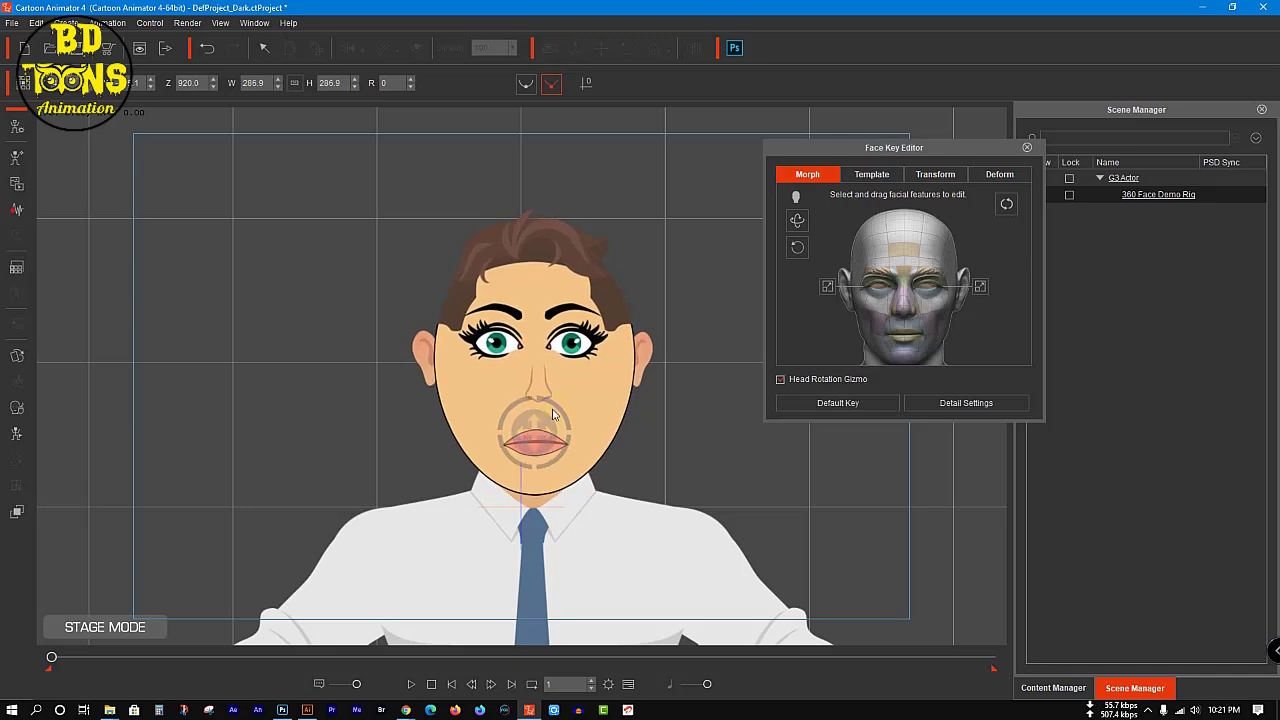
click(1027, 147)
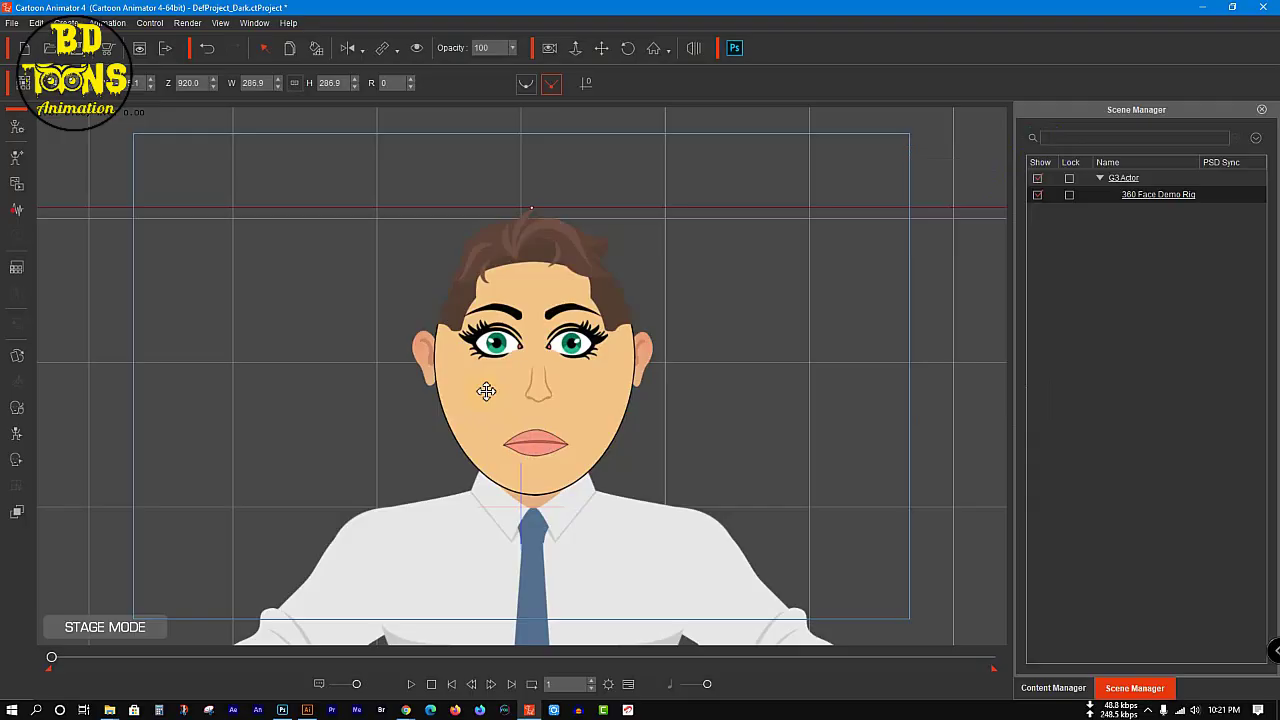
- Play the timeline to preview the character's head animation
click(481, 345)
click(291, 583)
key(space)
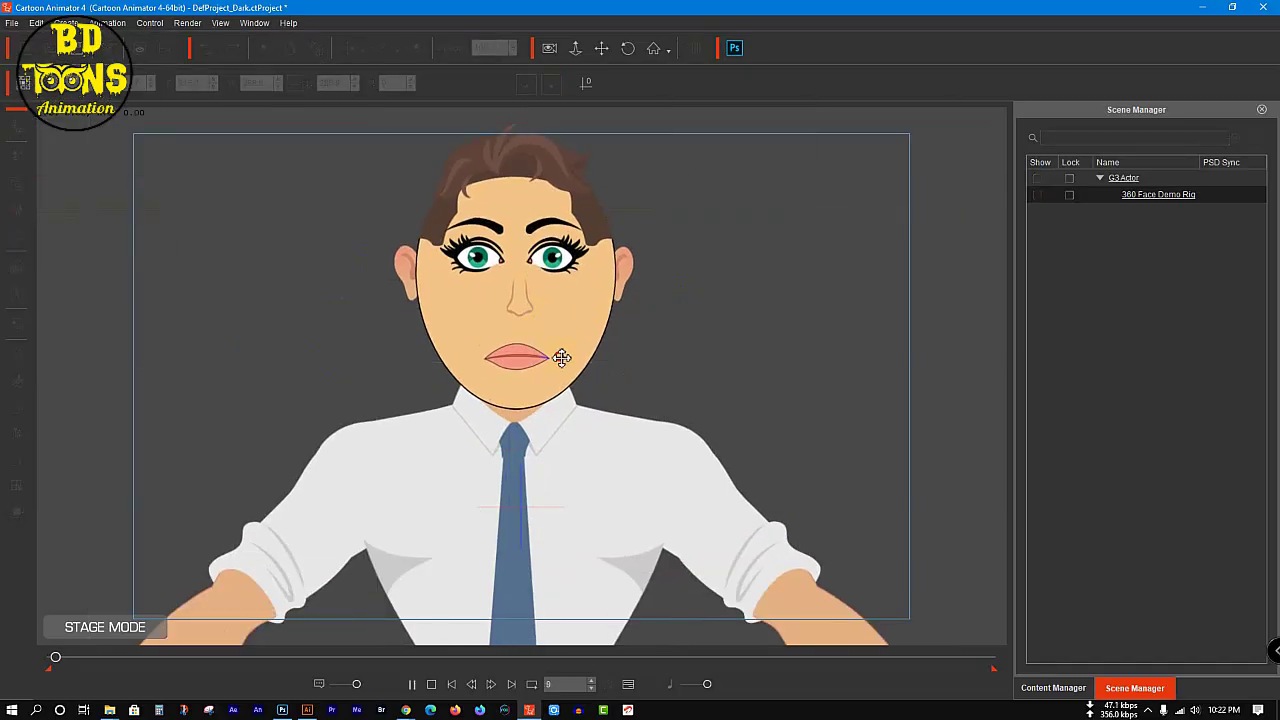
- Stop the preview, push the character back to Z -385.0, and move it up on the stage
key(space)
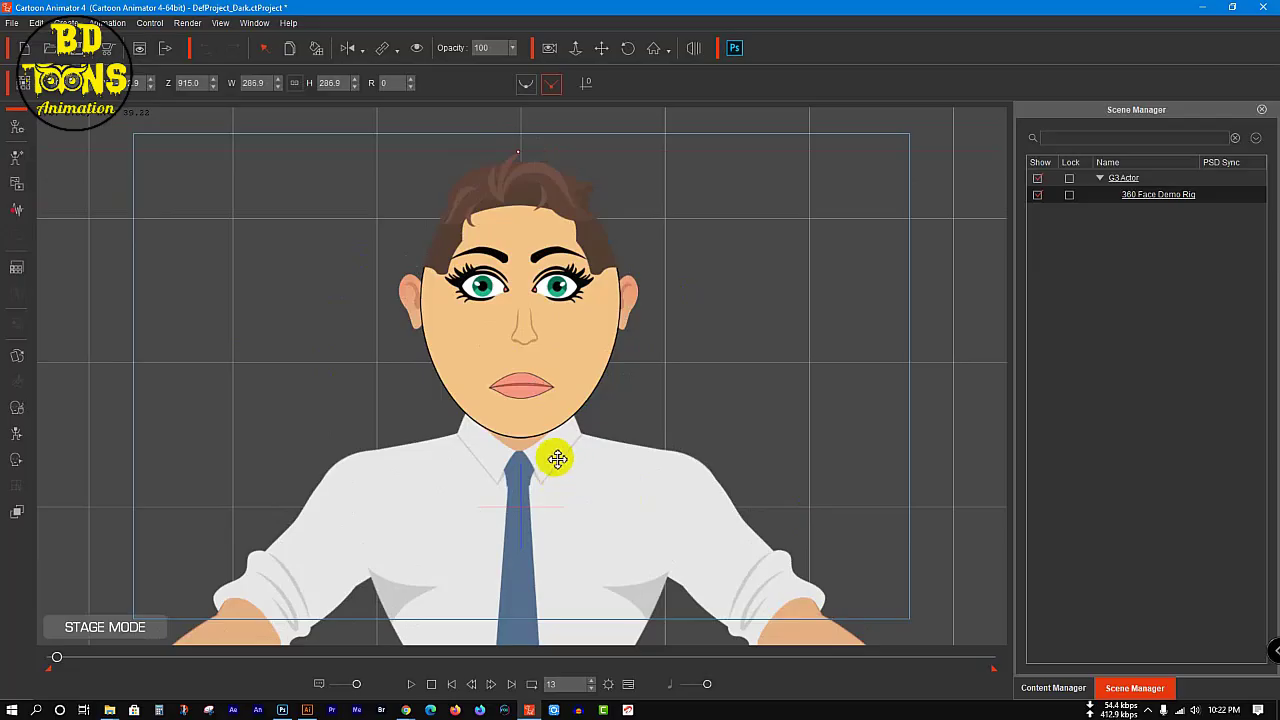
scroll(558, 458, down, 13)
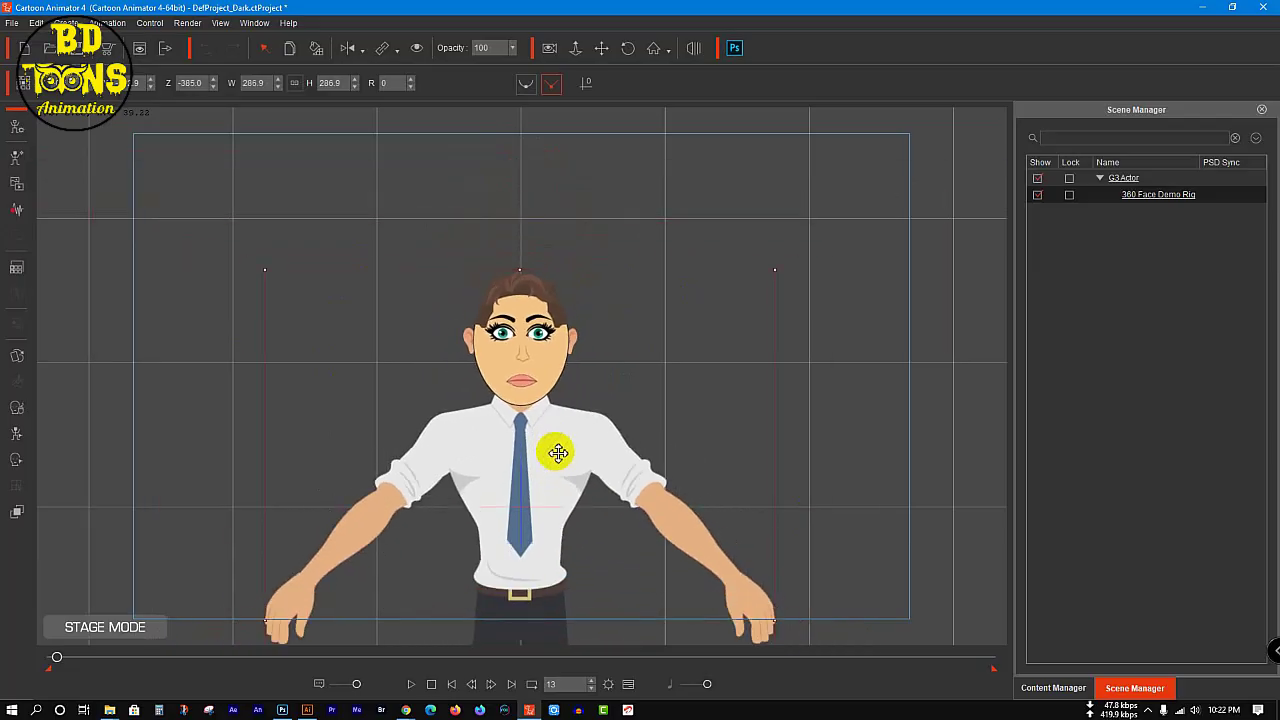
drag(558, 453, 567, 366)
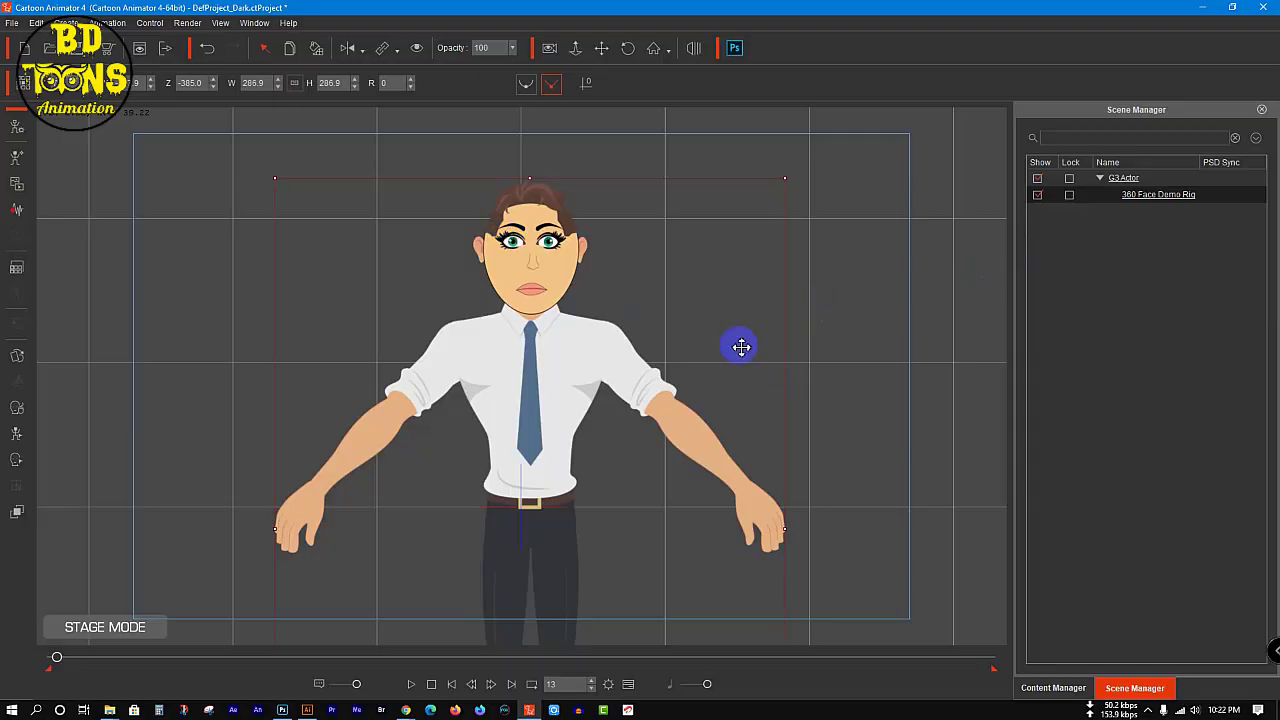
- Scrub the timeline back to frame 1 and remove the character's object animation
click(491, 657)
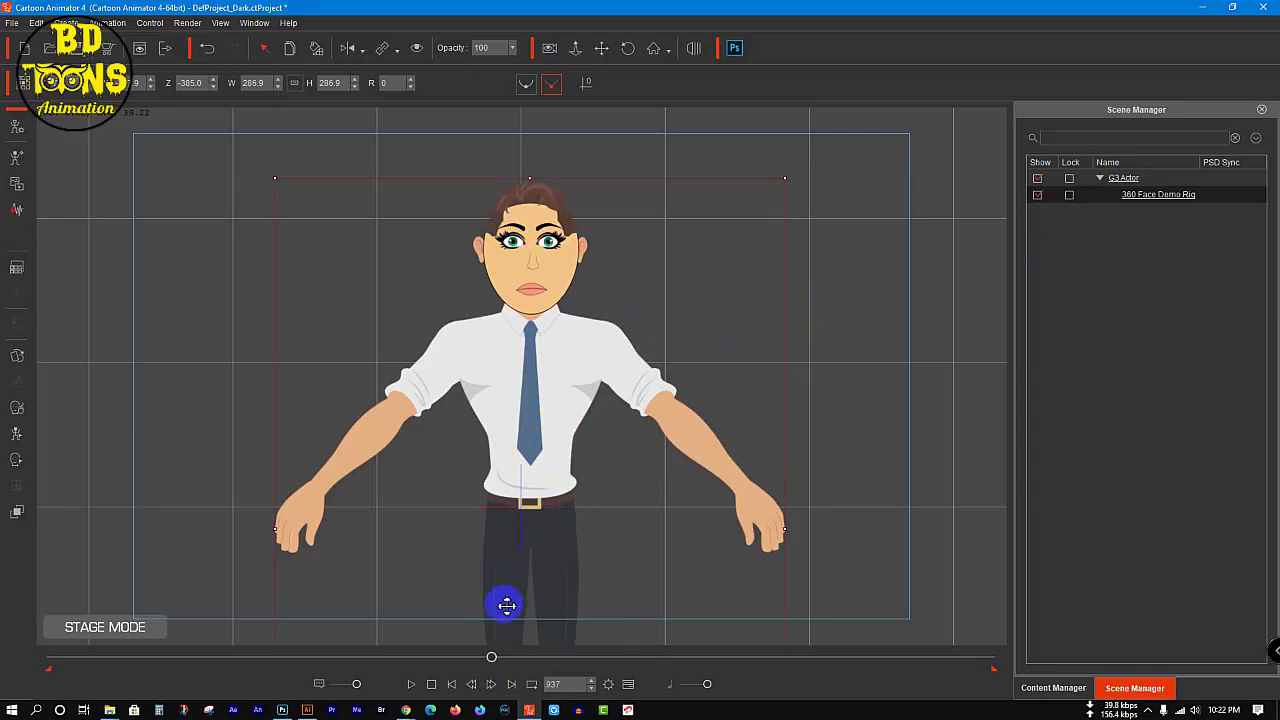
drag(491, 659, 51, 657)
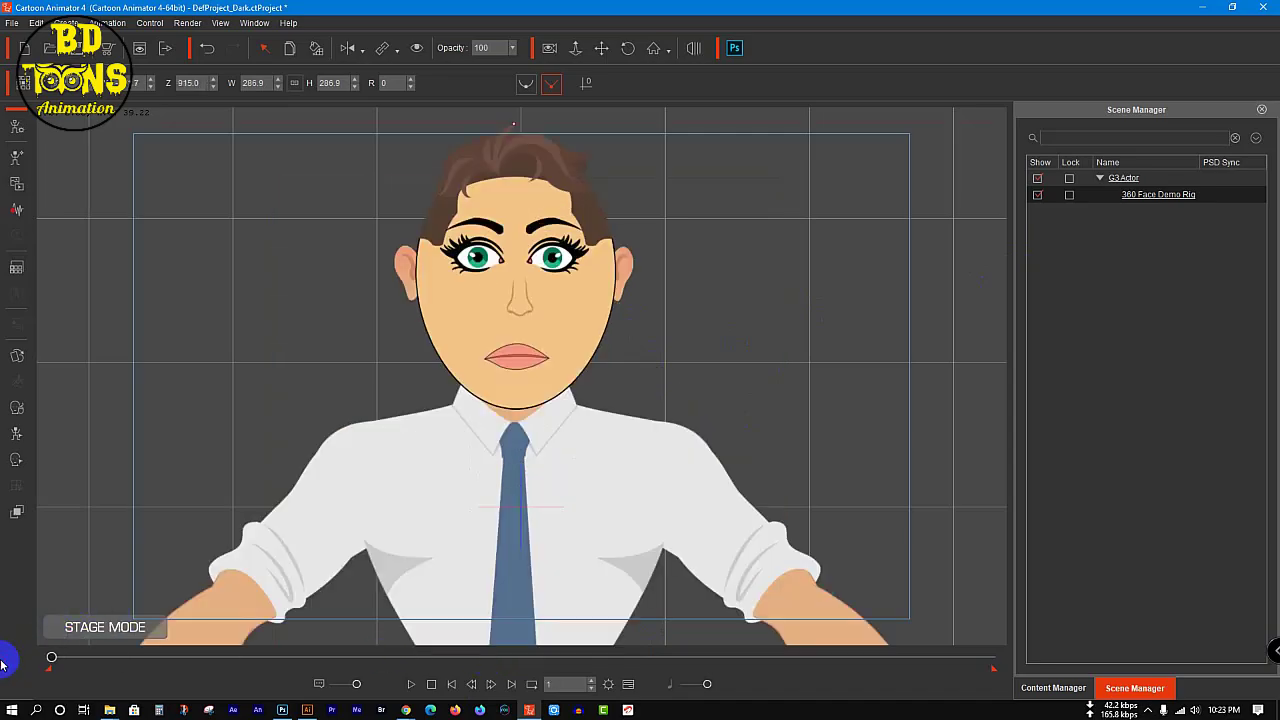
right_click(512, 328)
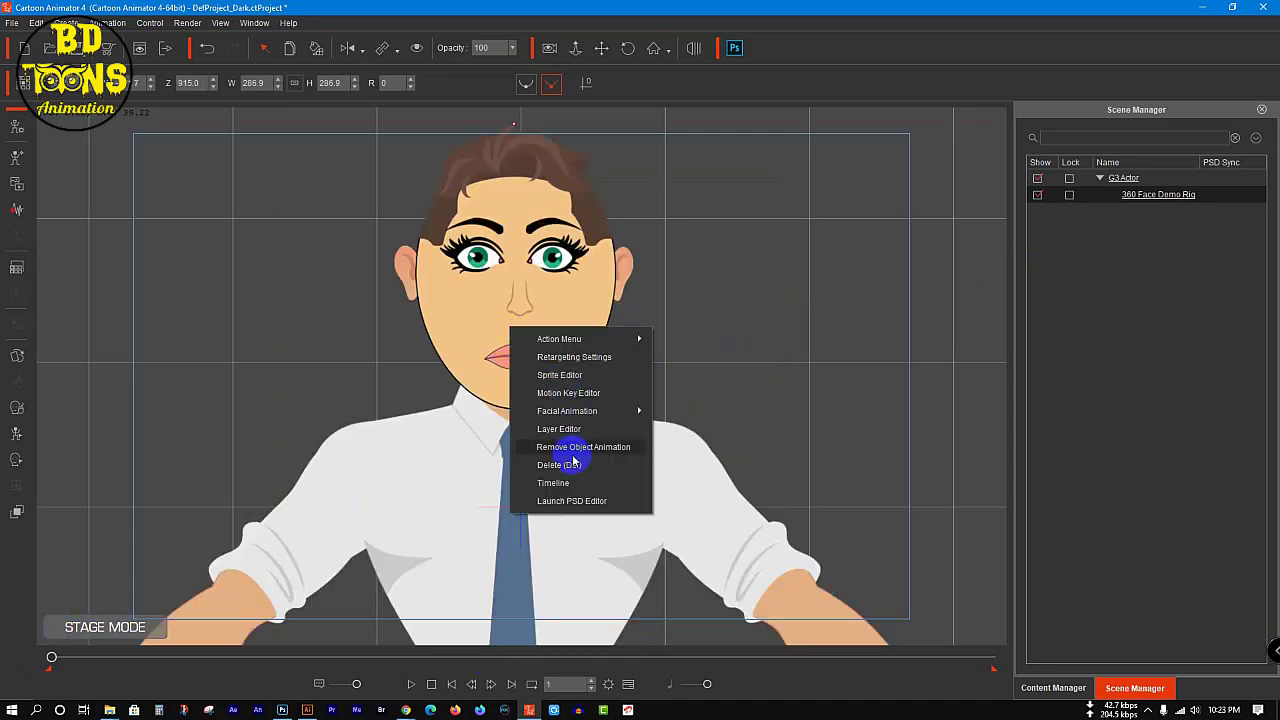
click(571, 452)
- Push the character back to Z -335.0 and reposition it so the upper body fits the frame
scroll(517, 353, down, 4)
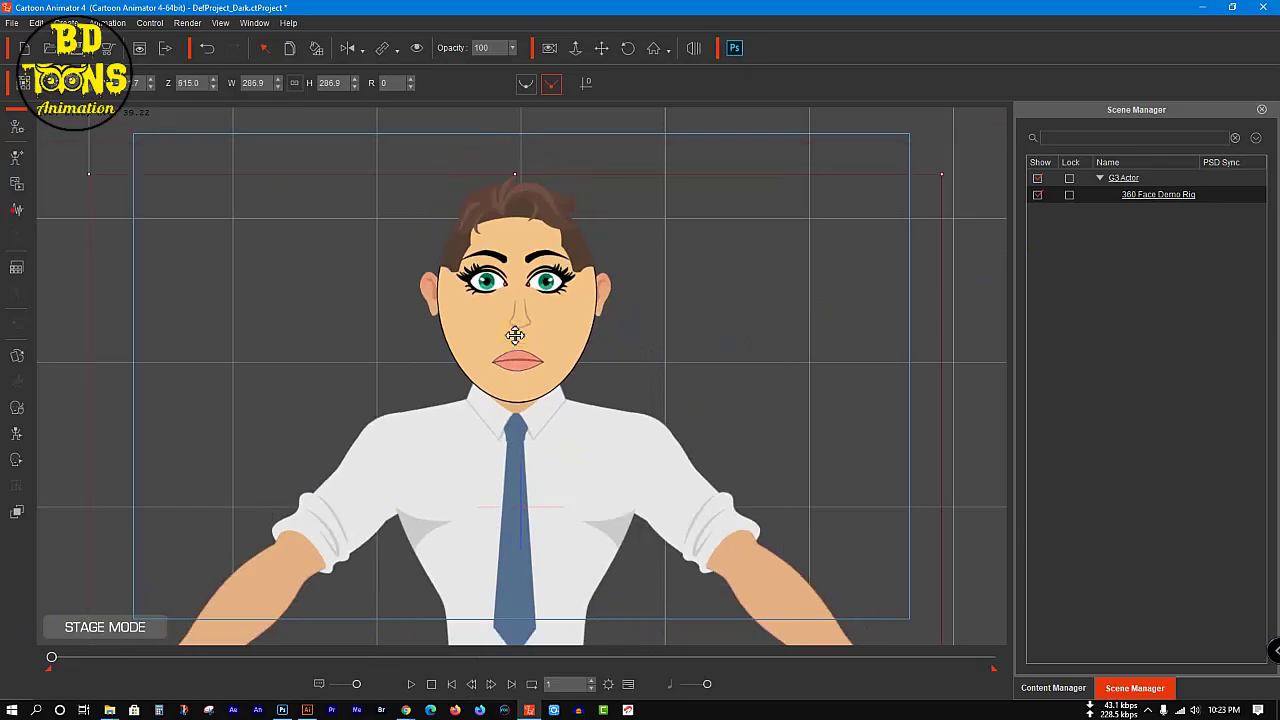
scroll(528, 306, down, 4)
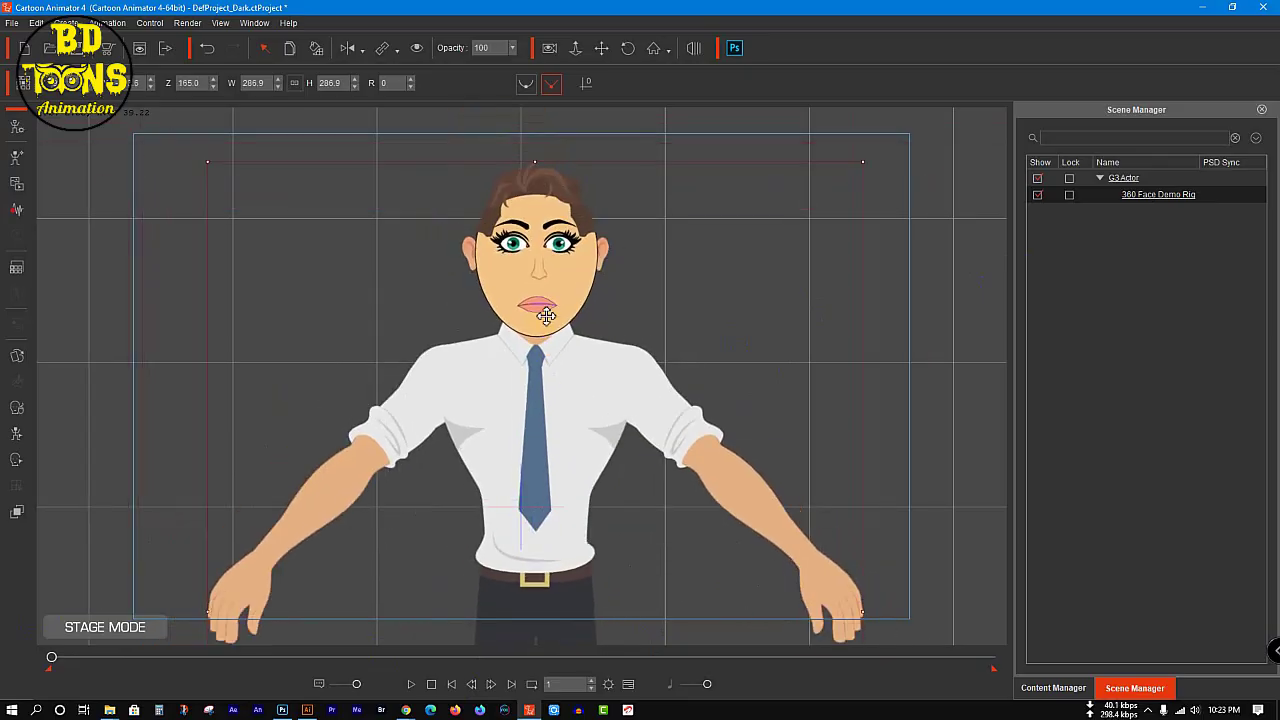
drag(559, 321, 575, 330)
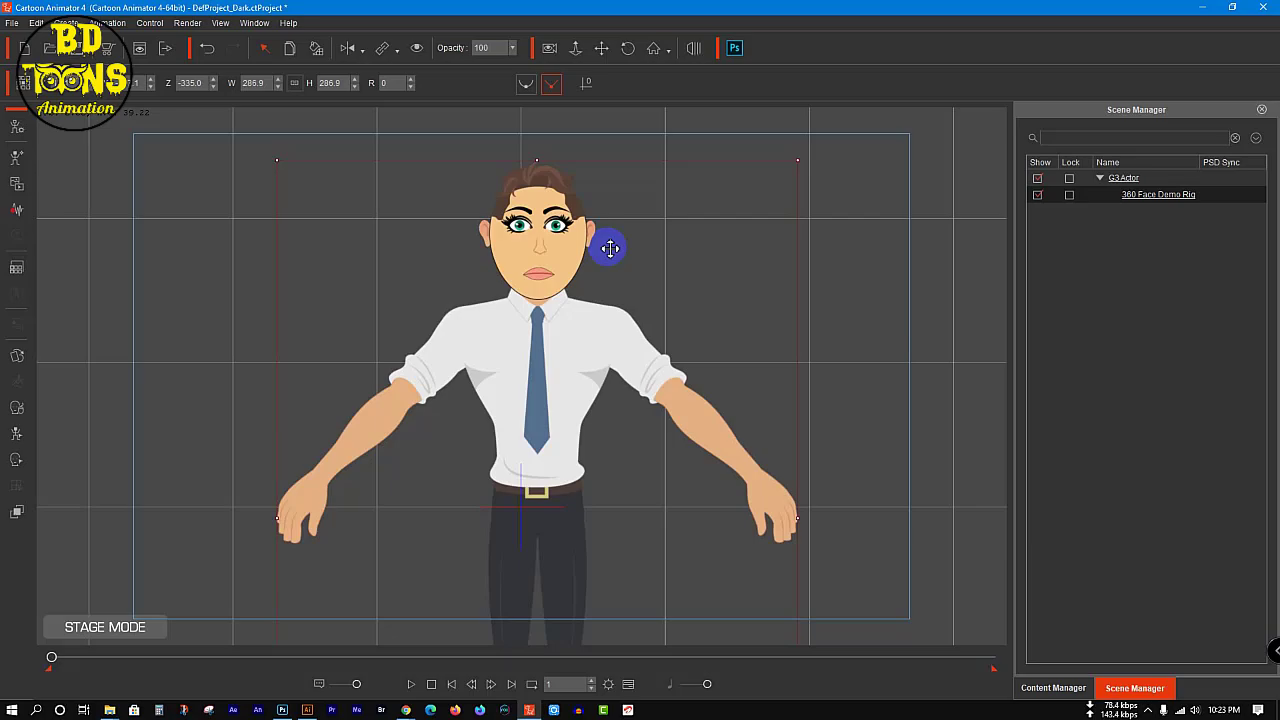
- Switch to Chrome, close the Facebook tab, dismiss the presentation notifications, and return to Cartoon Animator
mouse_move(406, 706)
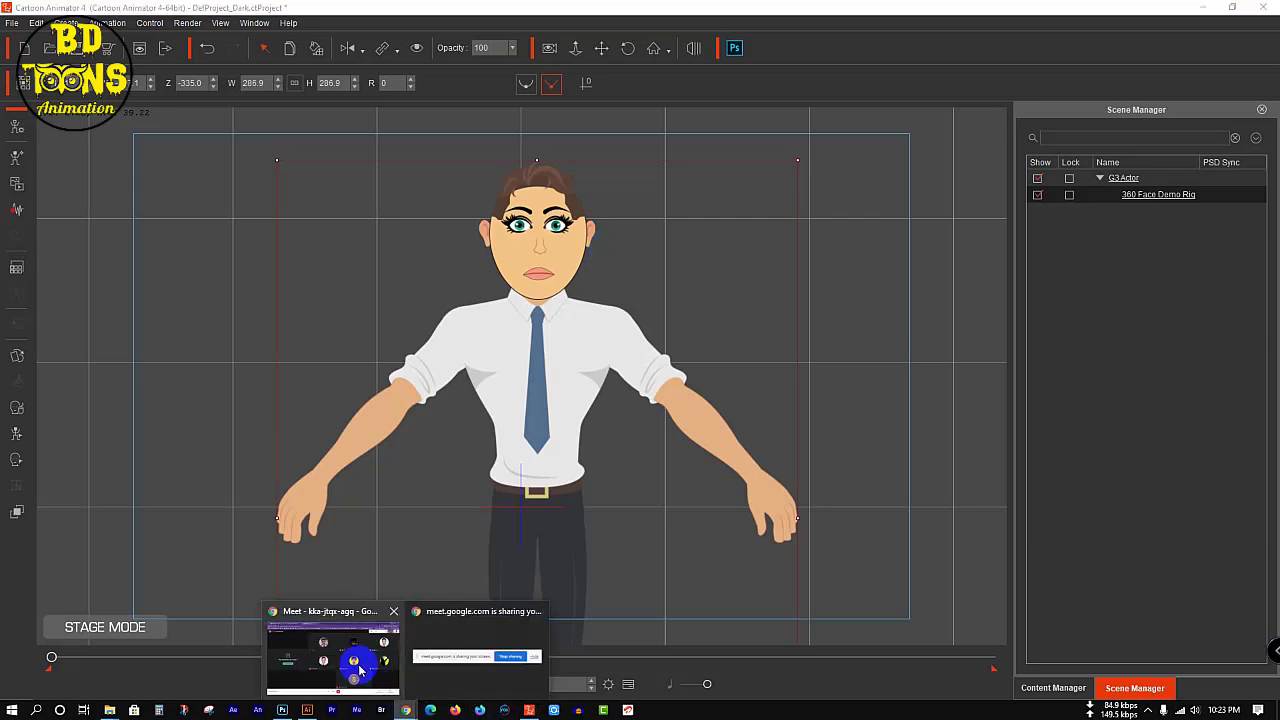
click(361, 670)
click(245, 10)
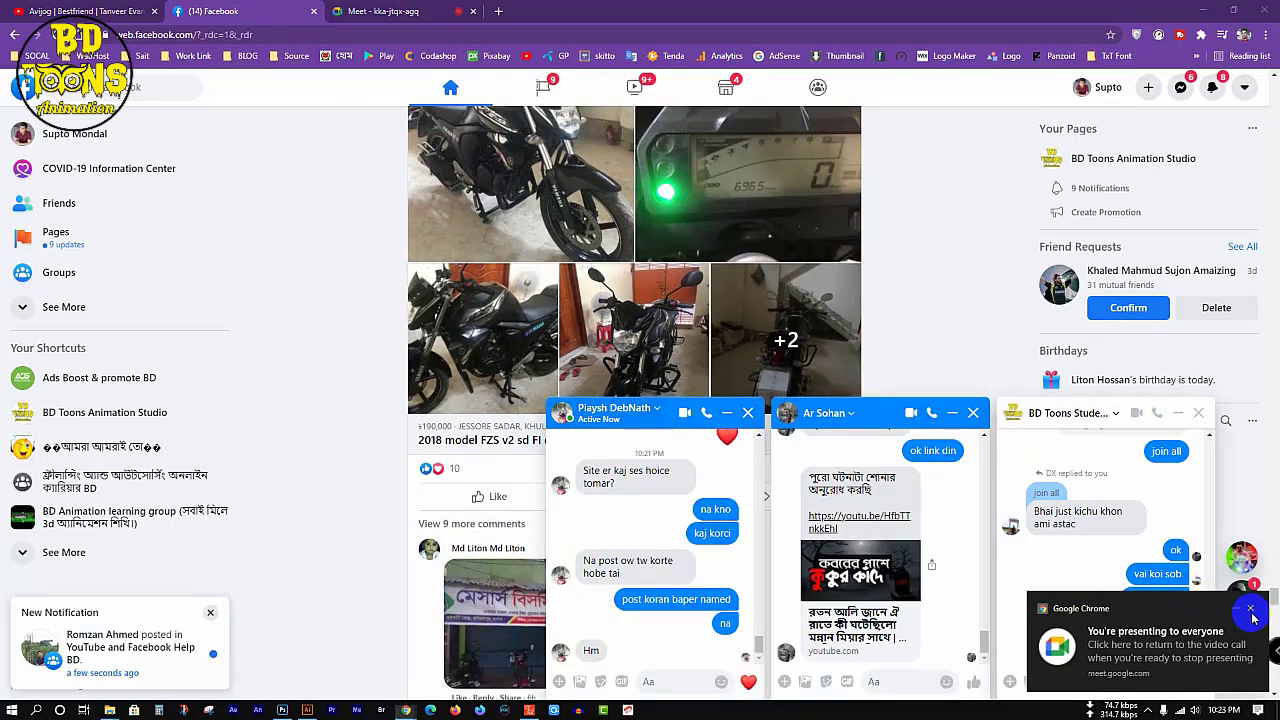
click(1250, 610)
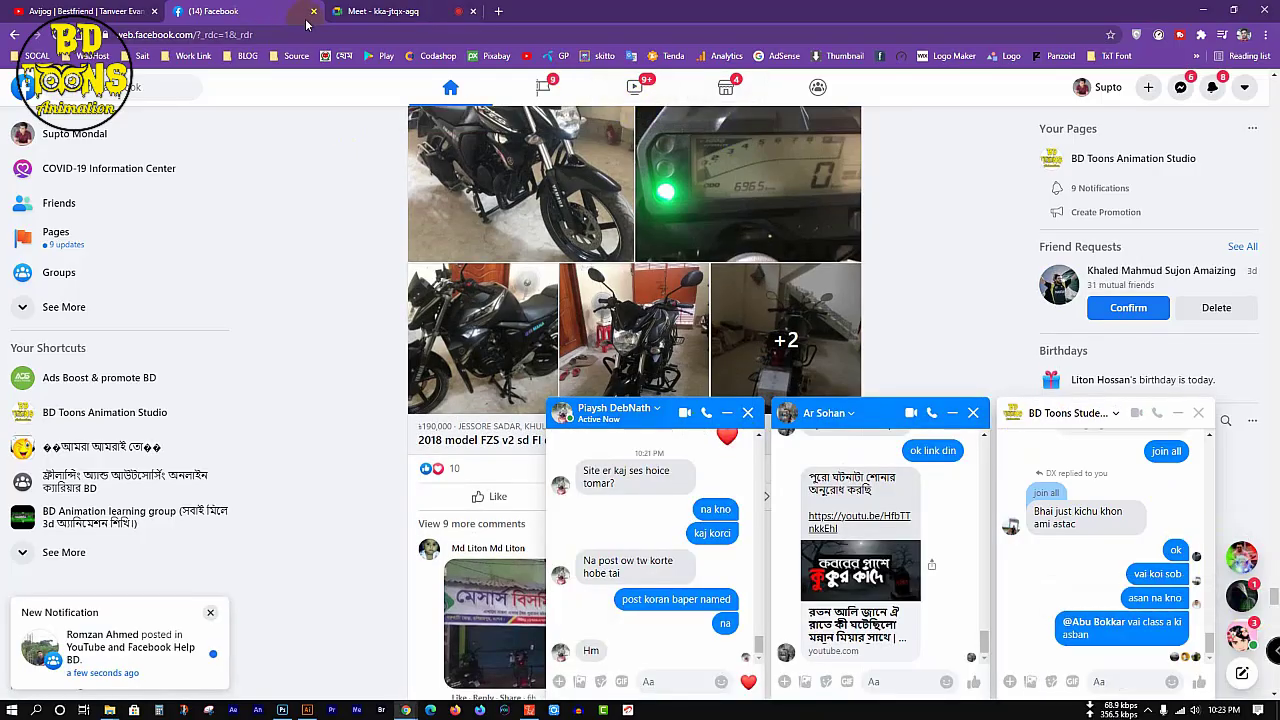
click(313, 11)
click(1201, 11)
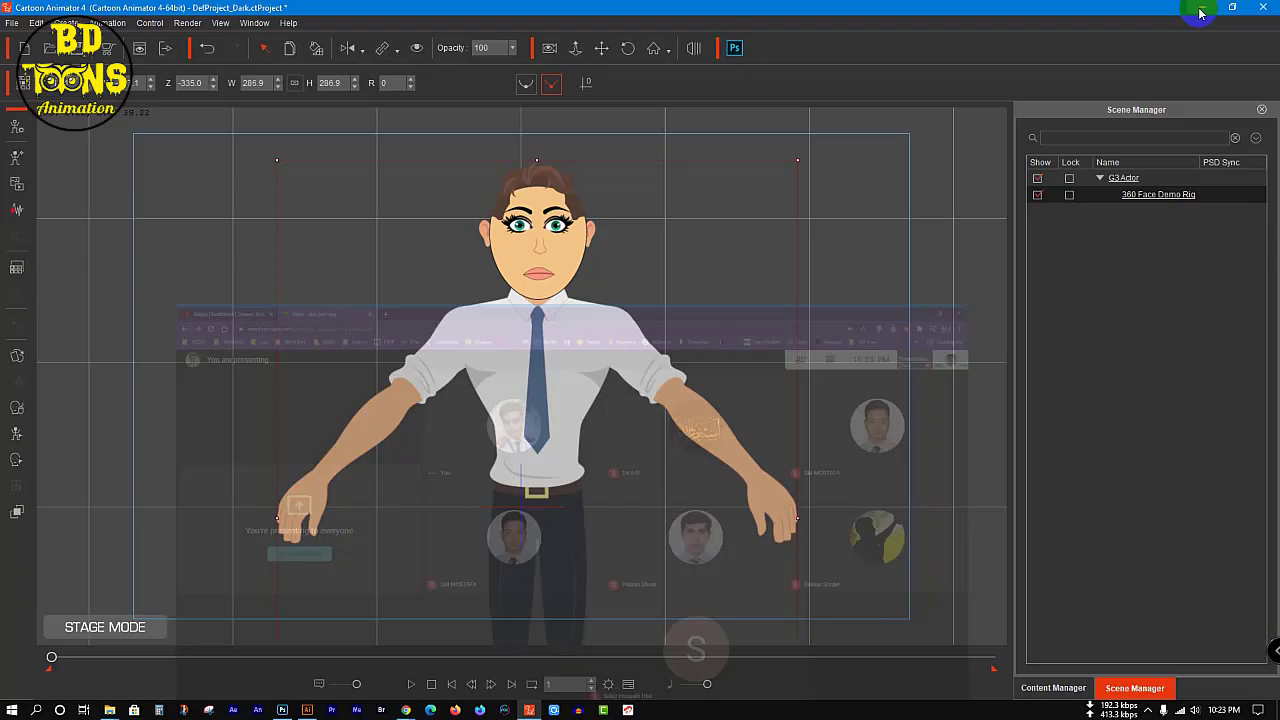
click(1249, 613)
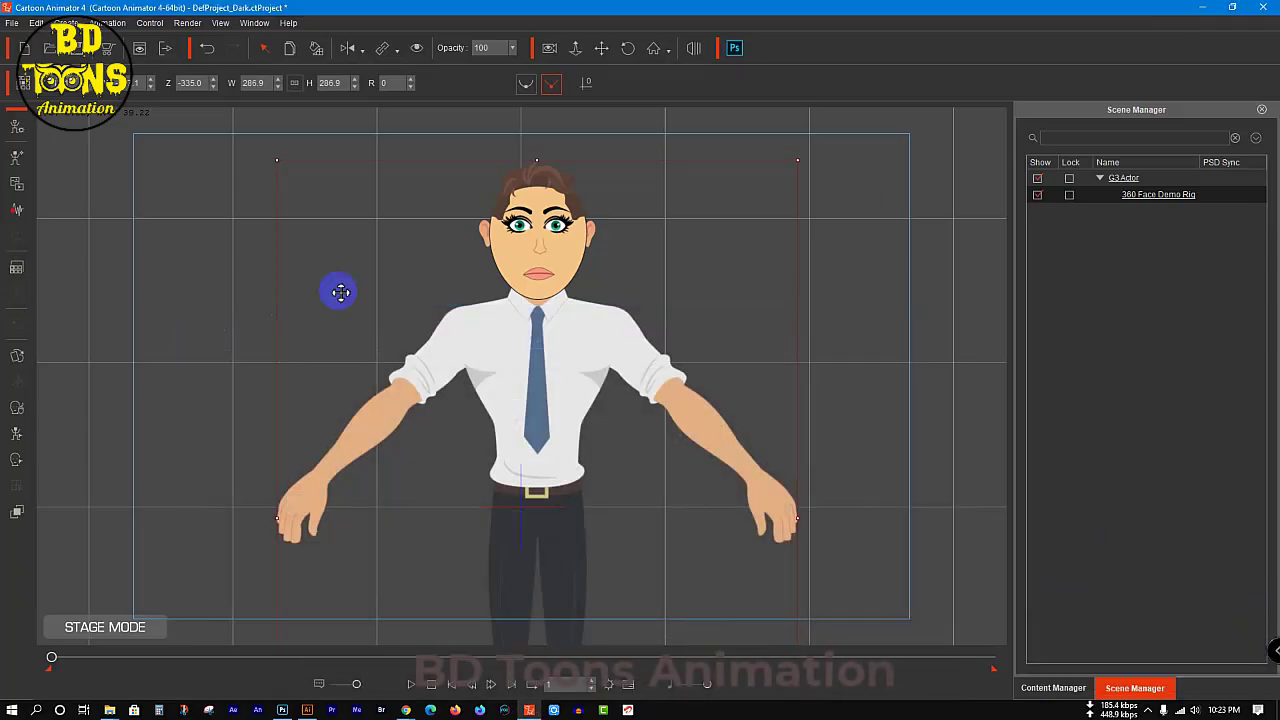
- Open the character's 360 Head Creator in Composer mode and load the PhilippS2.sad angle profile
click(19, 128)
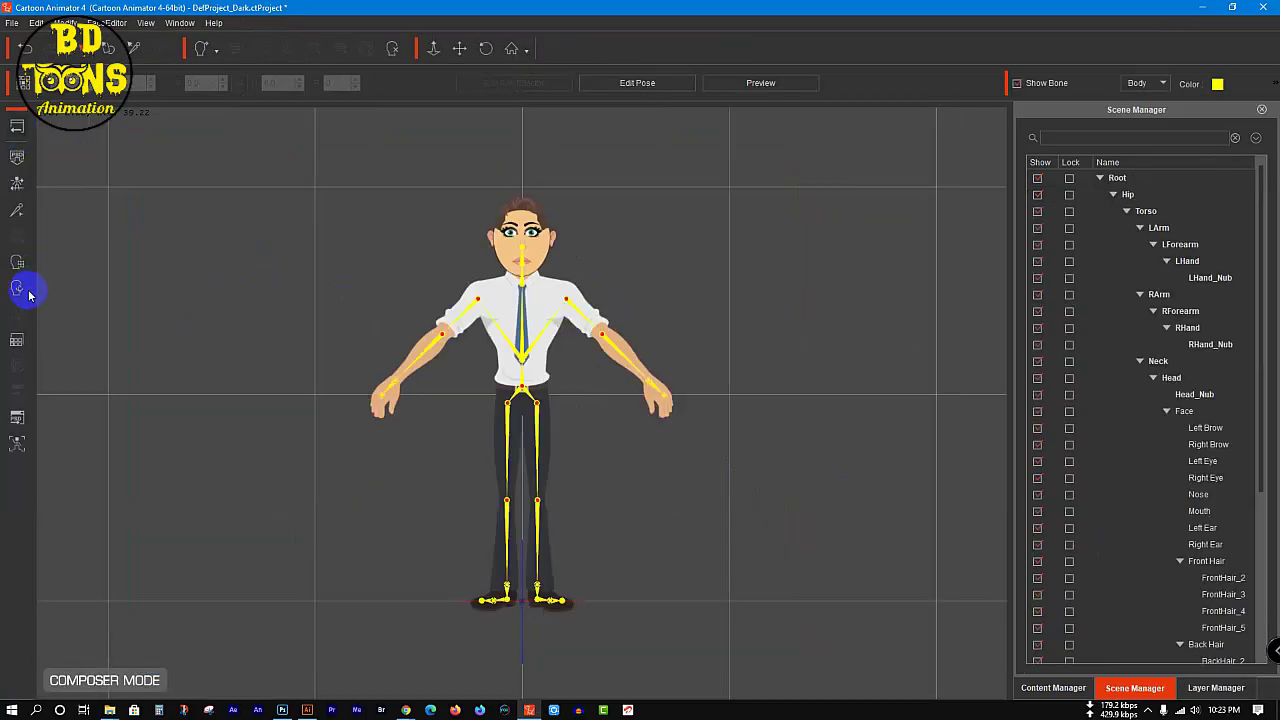
click(20, 290)
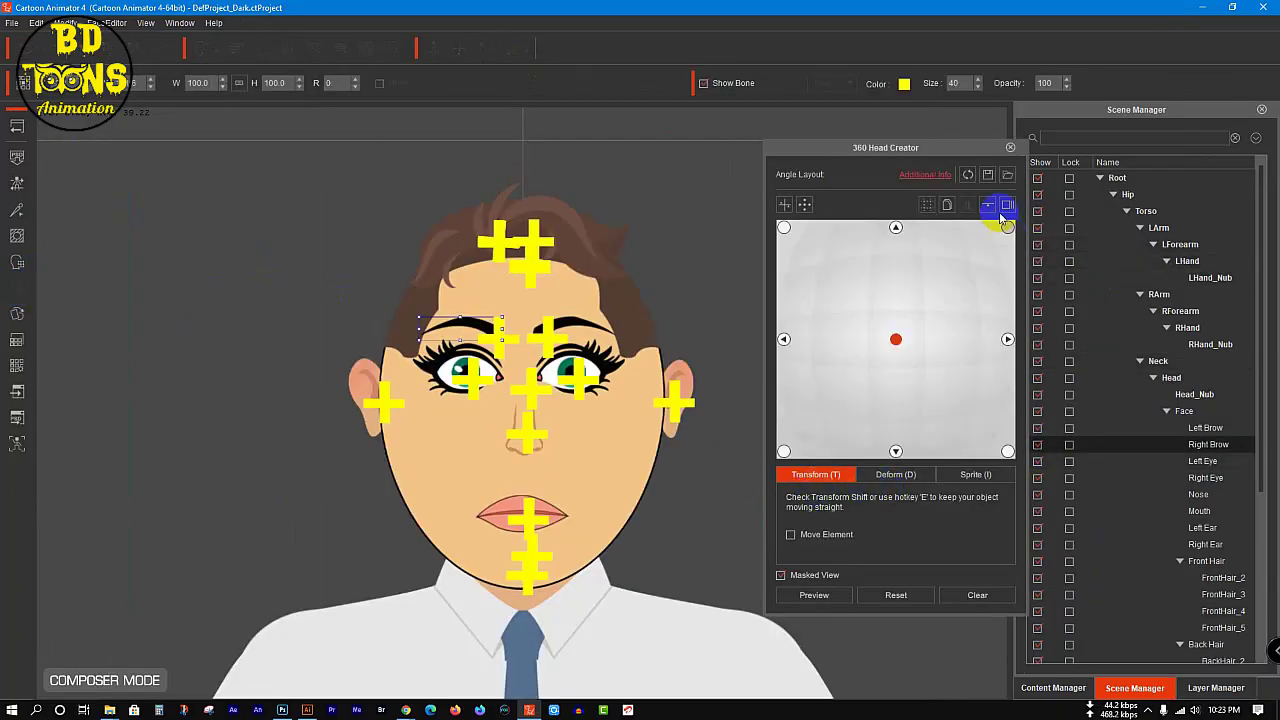
click(1007, 178)
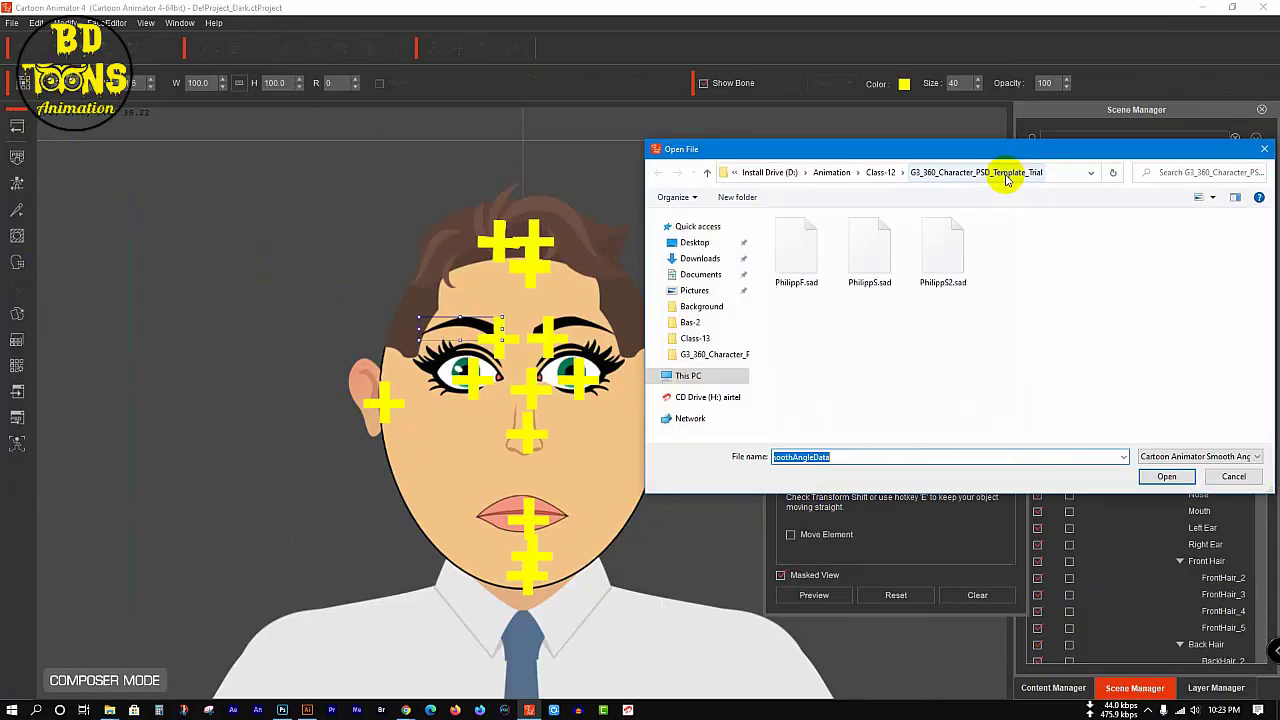
click(950, 287)
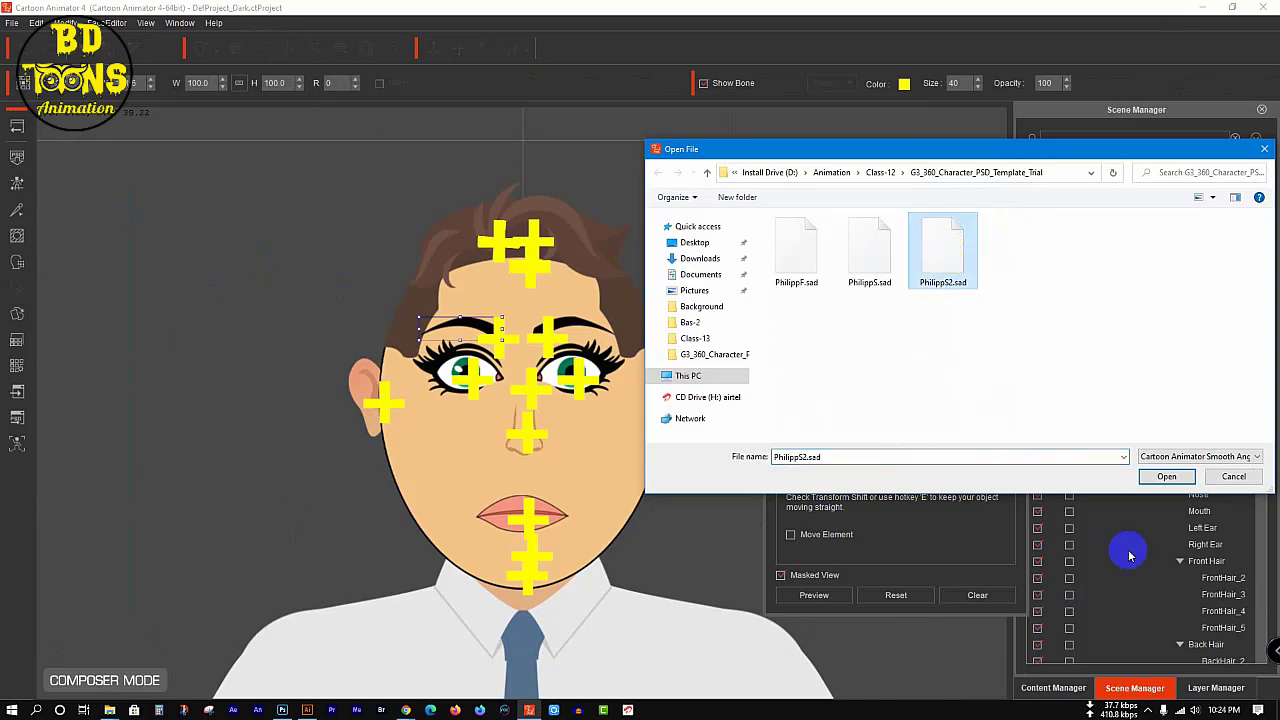
click(1166, 477)
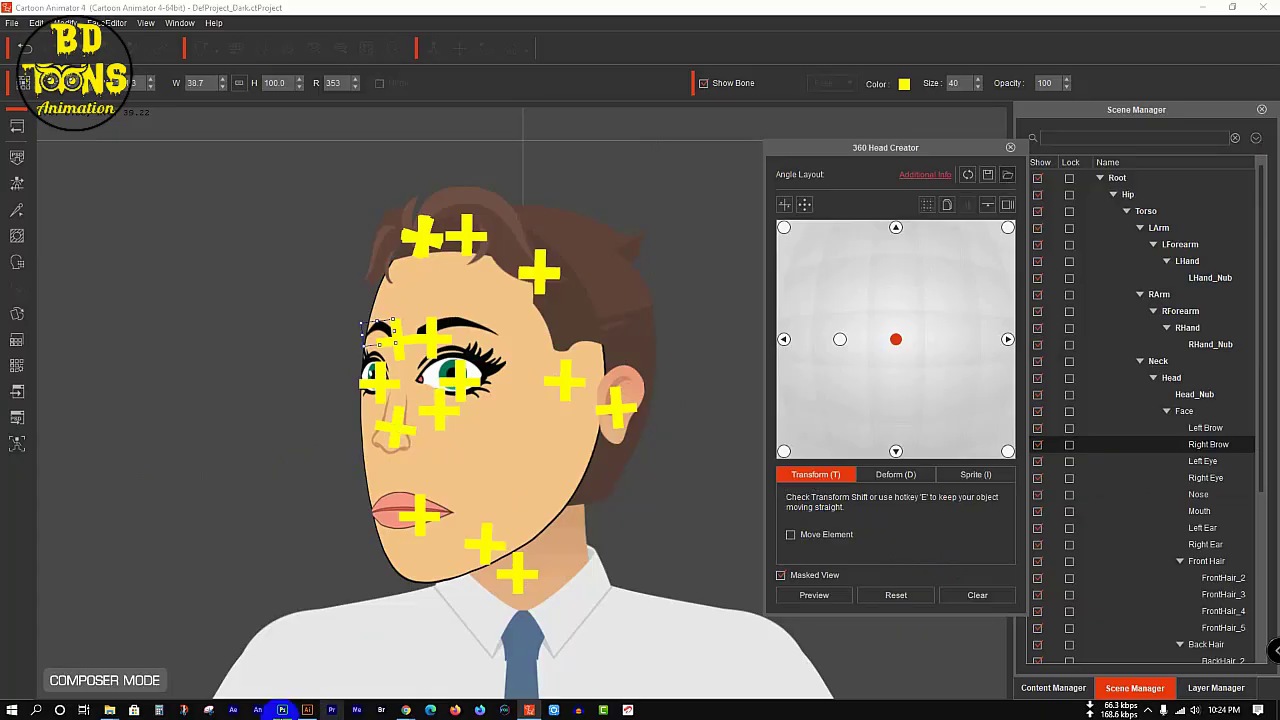
- Examine the angle folders inside the RL_TalkingHead group of the Photoshop file, then return to Cartoon Animator
click(282, 710)
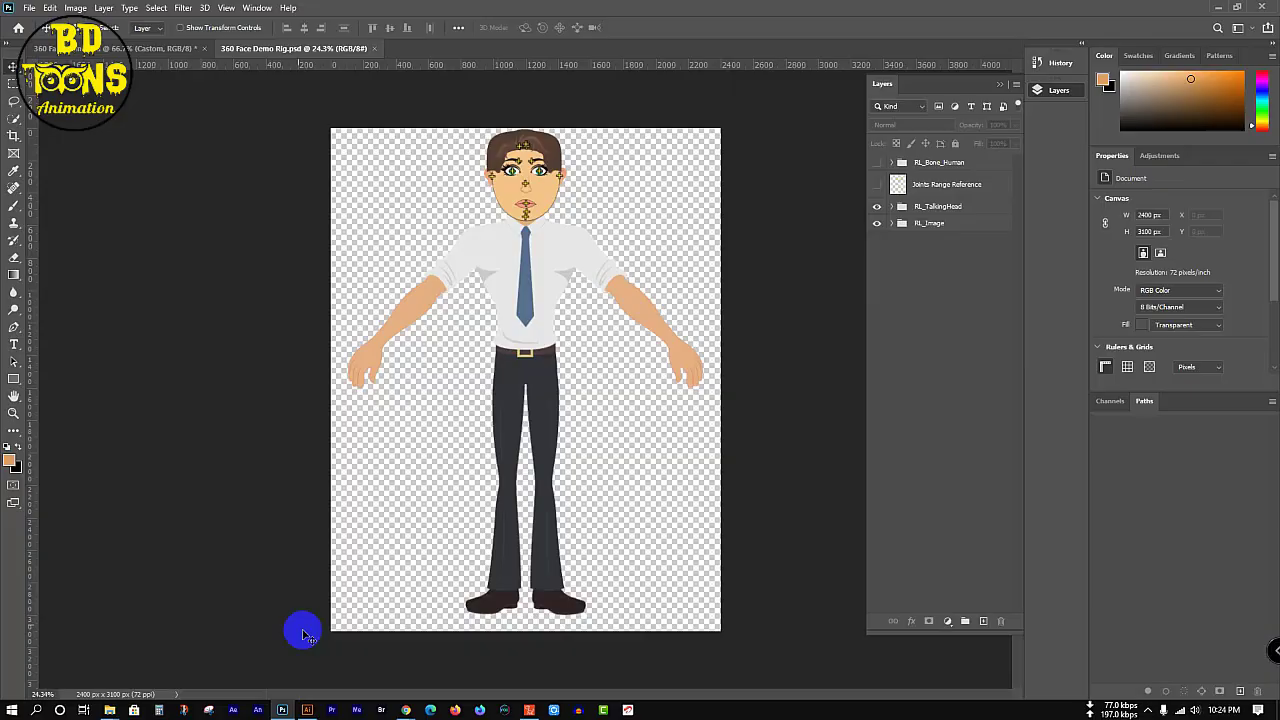
click(900, 208)
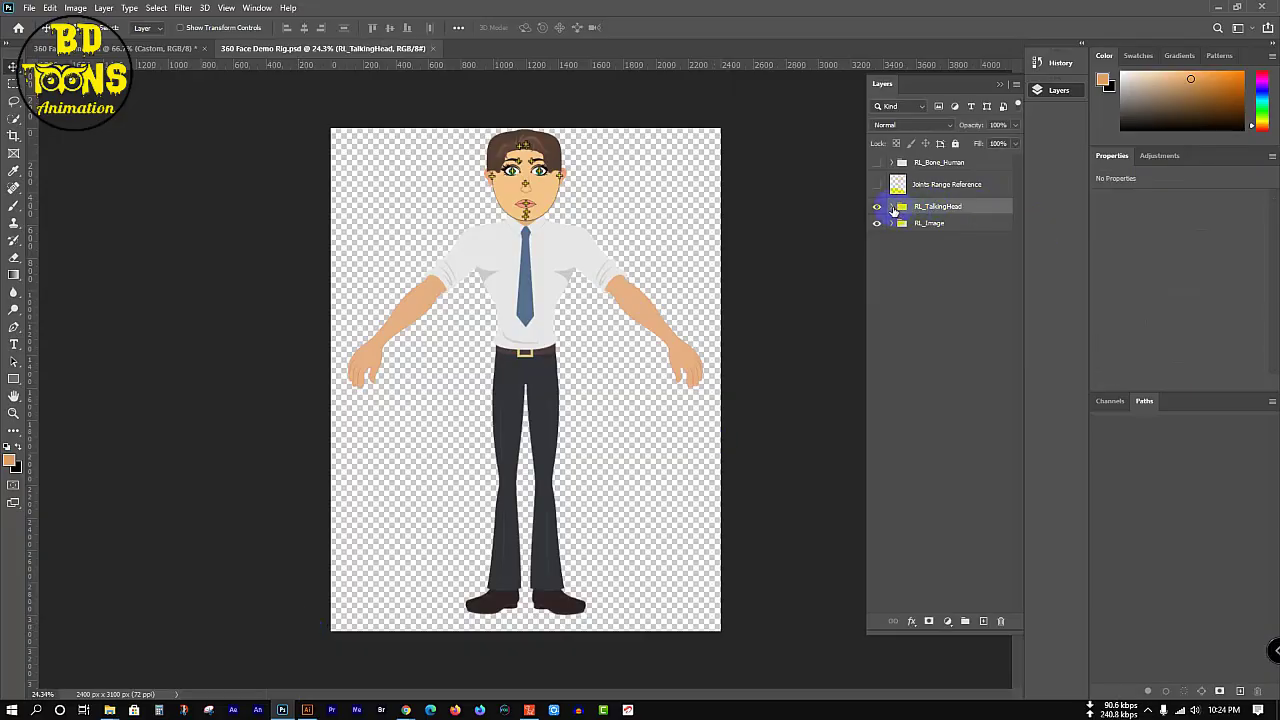
click(893, 208)
click(948, 294)
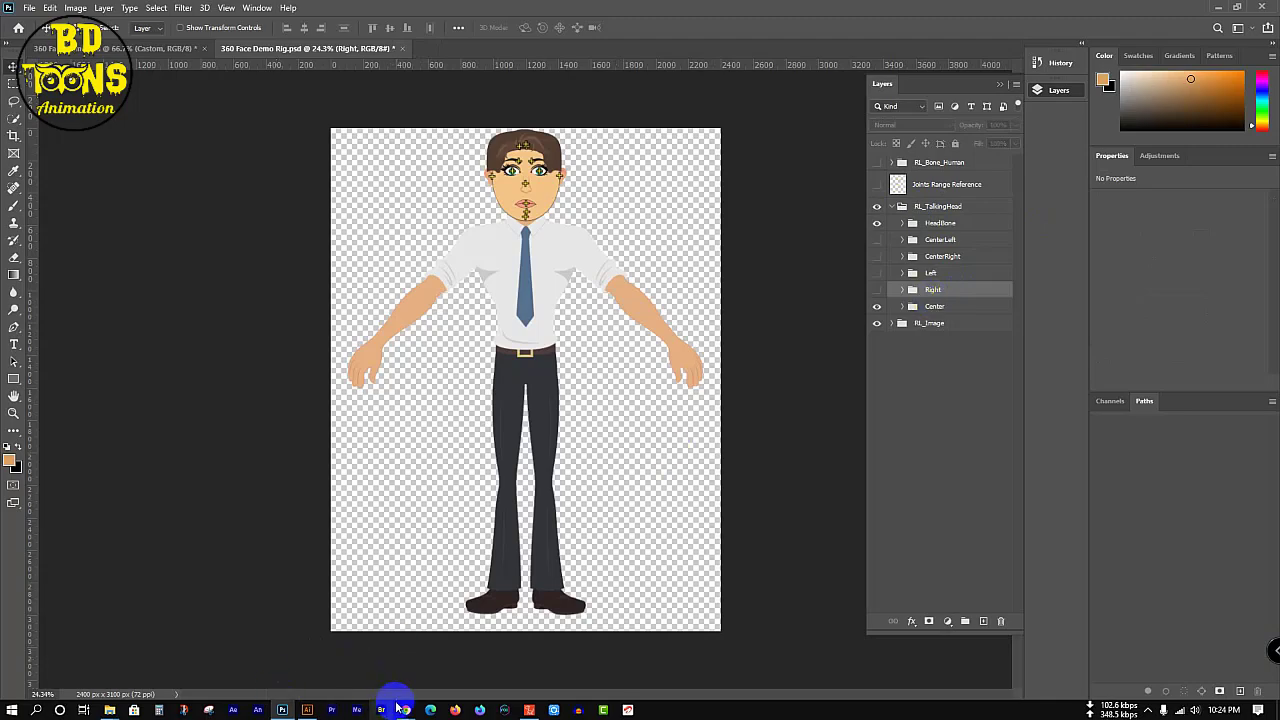
mouse_move(308, 710)
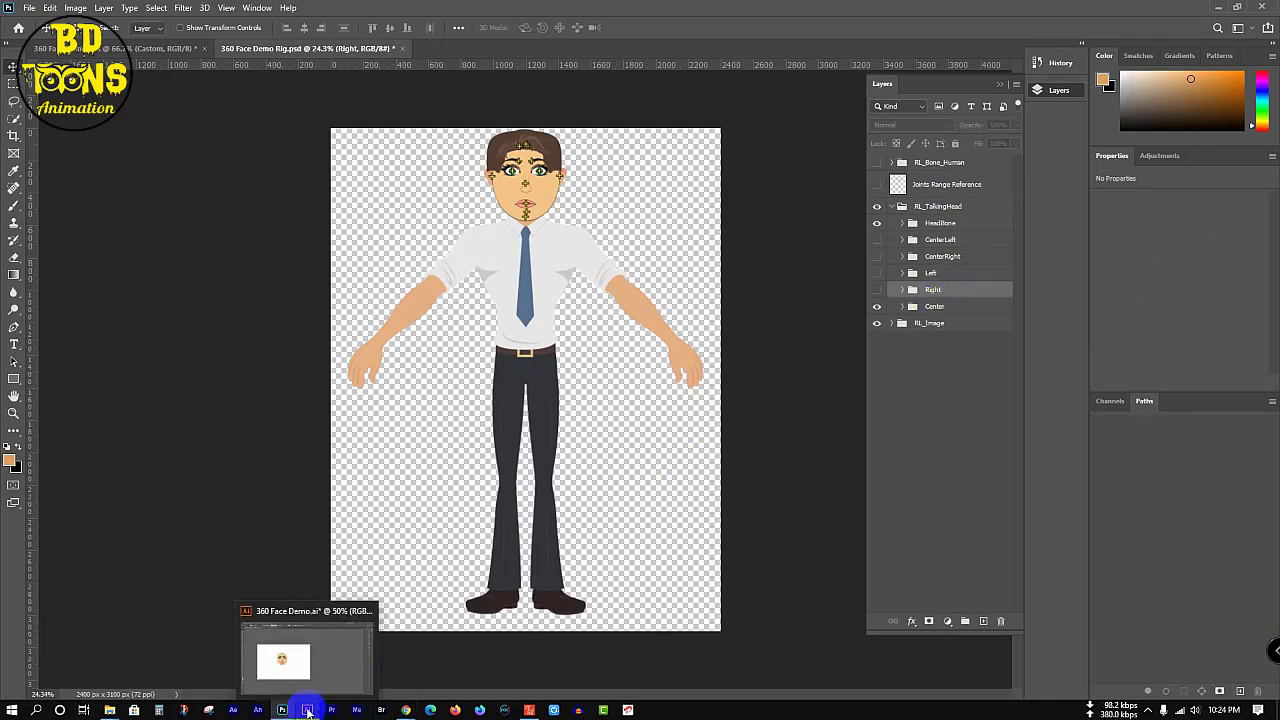
click(529, 710)
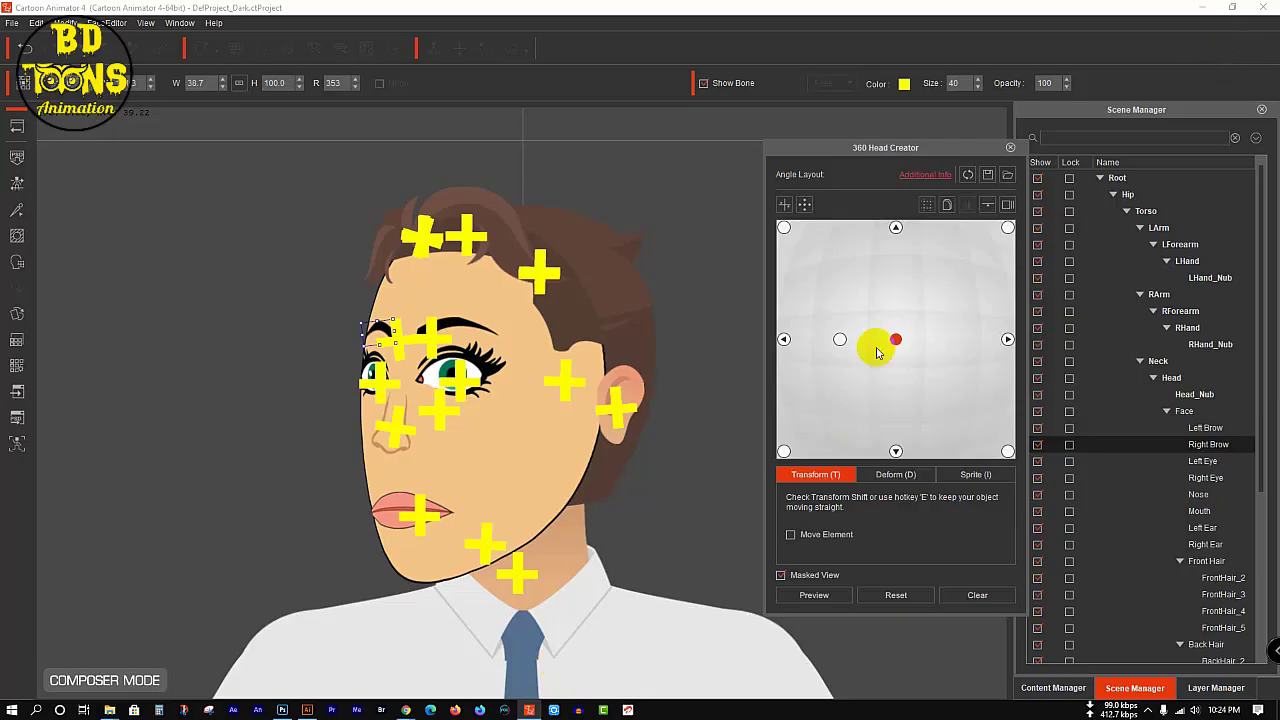
- Close the 360 Head Creator and shift the mouth slightly outward over the front edge of the turned face
click(1010, 148)
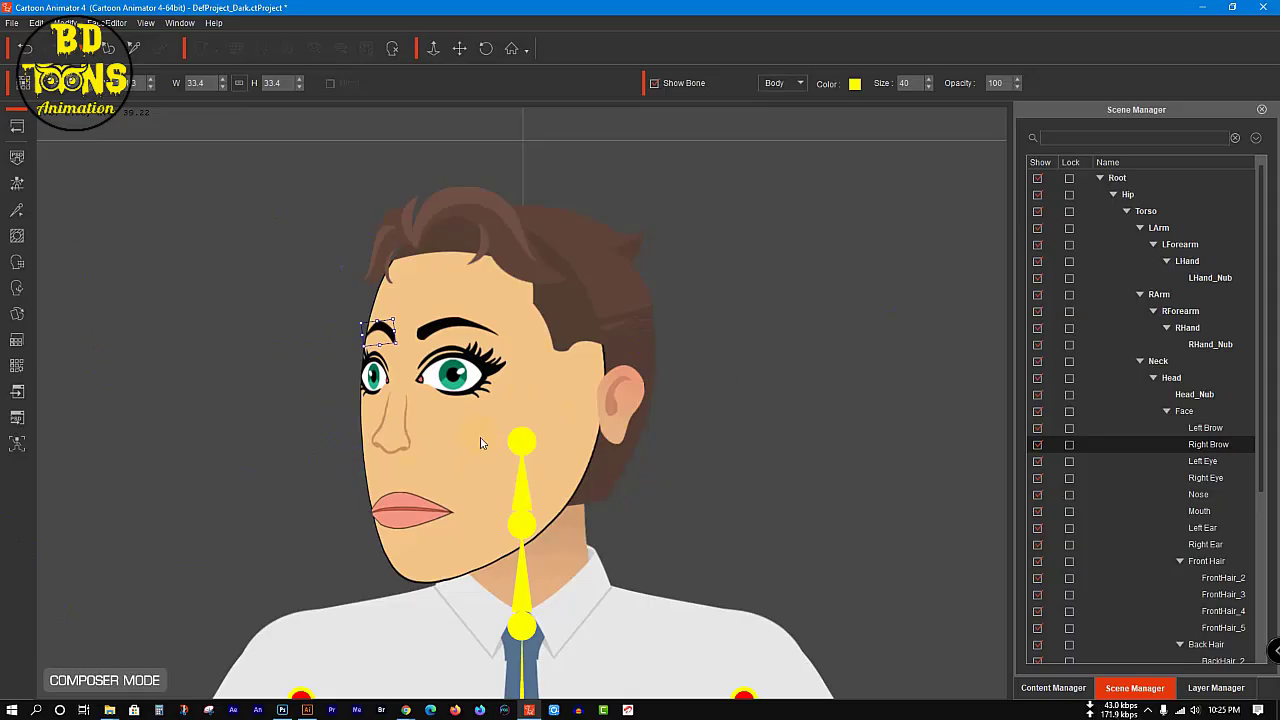
click(422, 516)
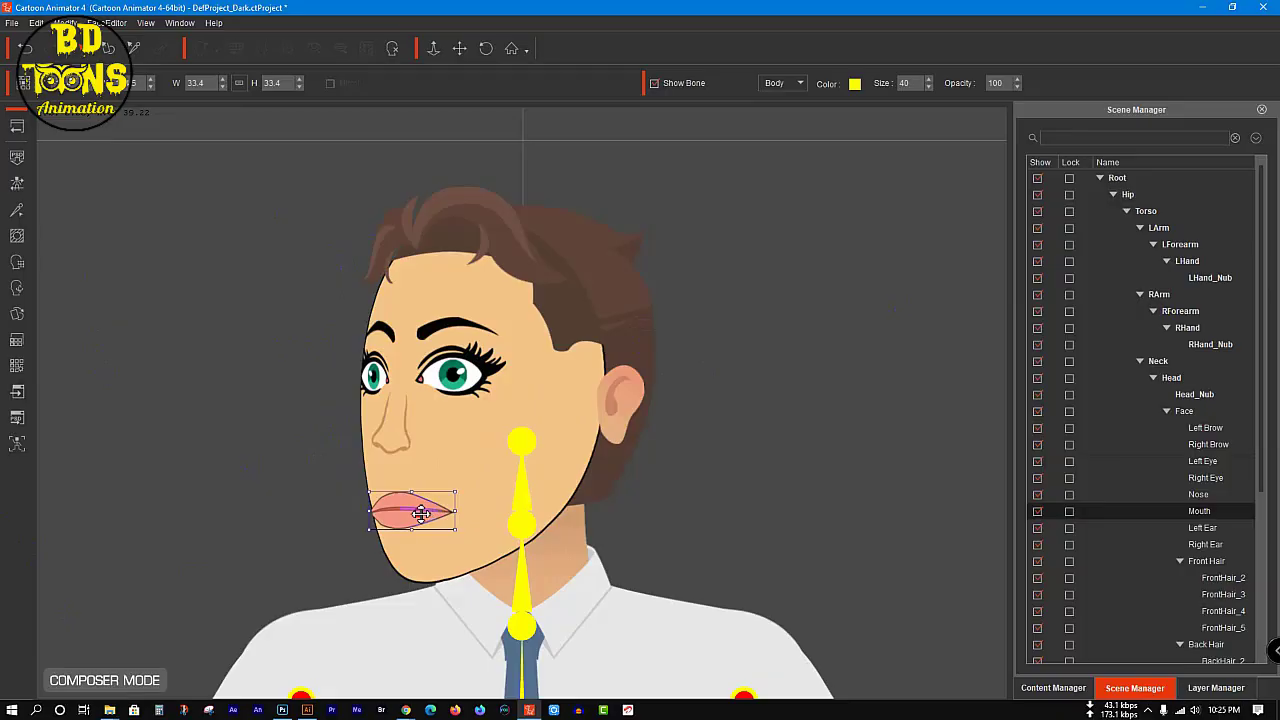
drag(422, 516, 402, 510)
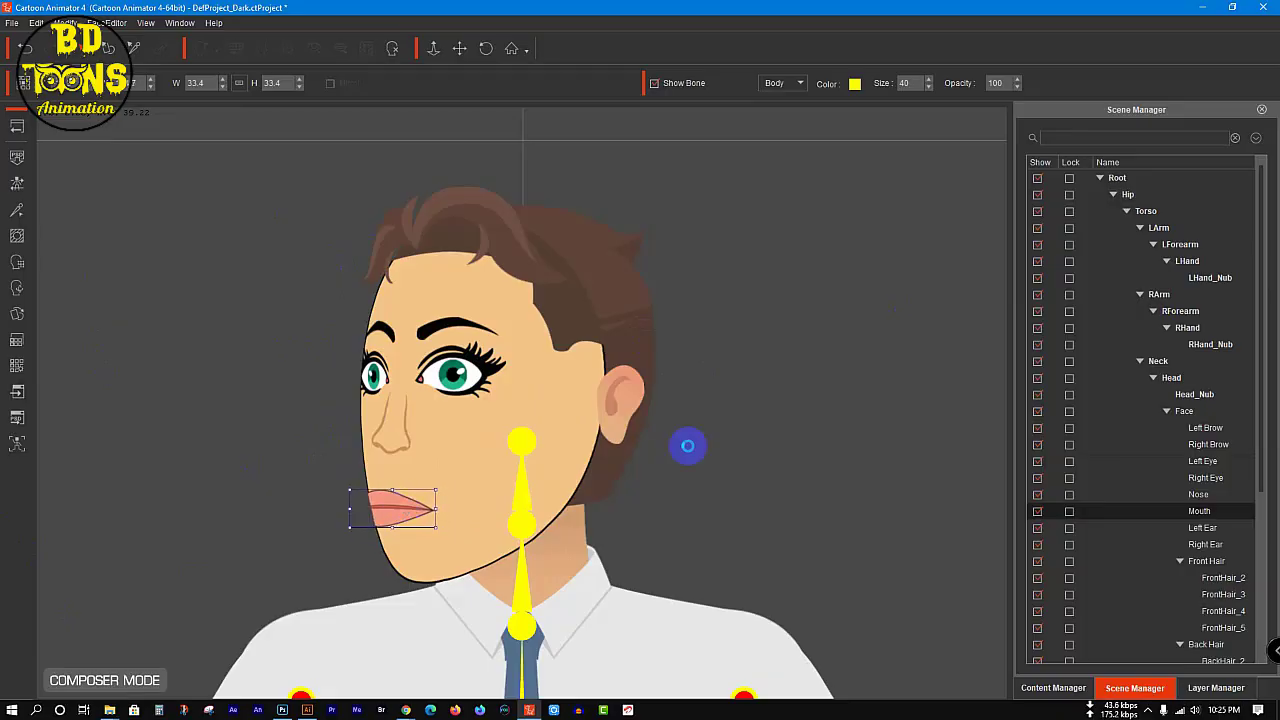
click(752, 420)
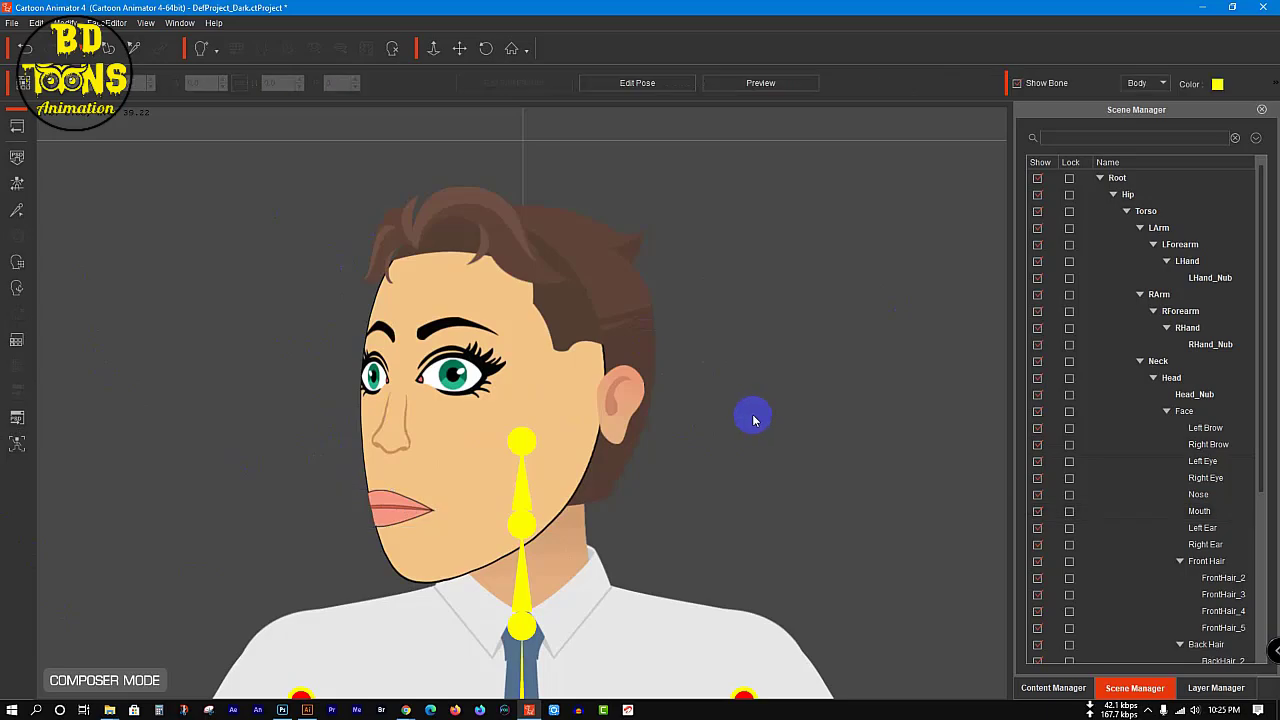
- Launch the character as a PSD with head and body in one file, current angle only, using Adobe Photoshop 2020 as the external editor
click(17, 421)
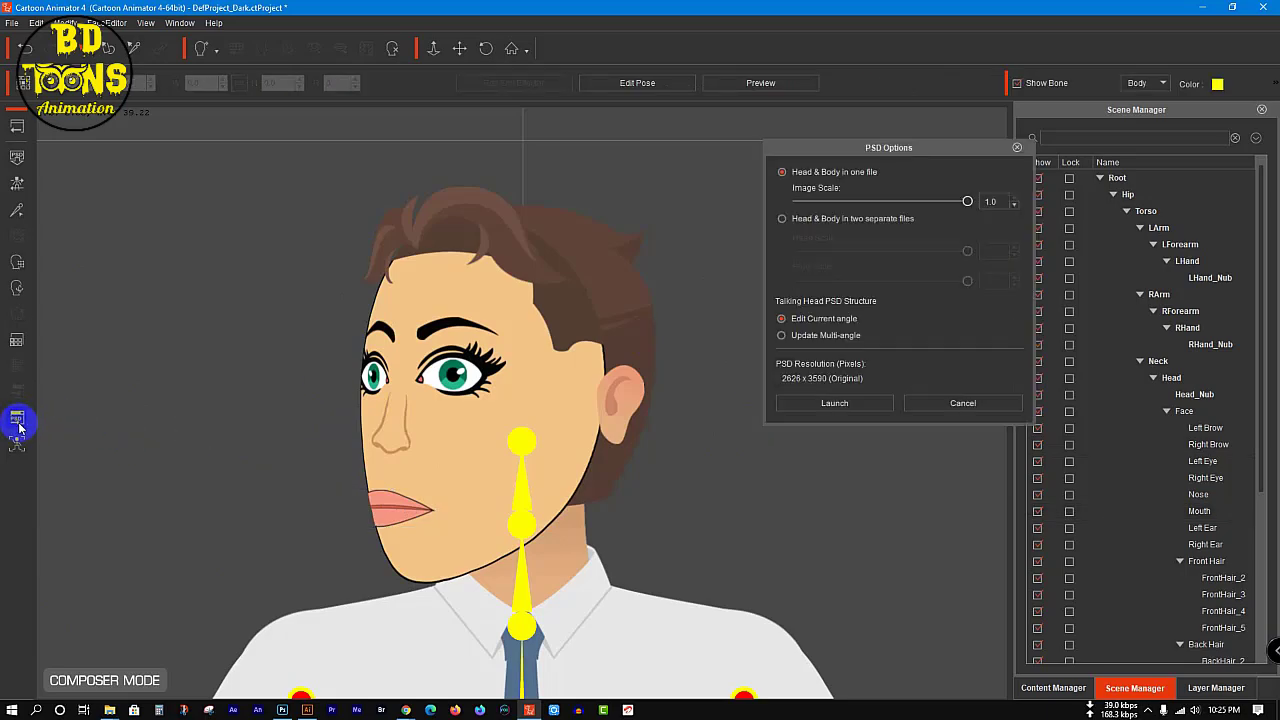
click(877, 409)
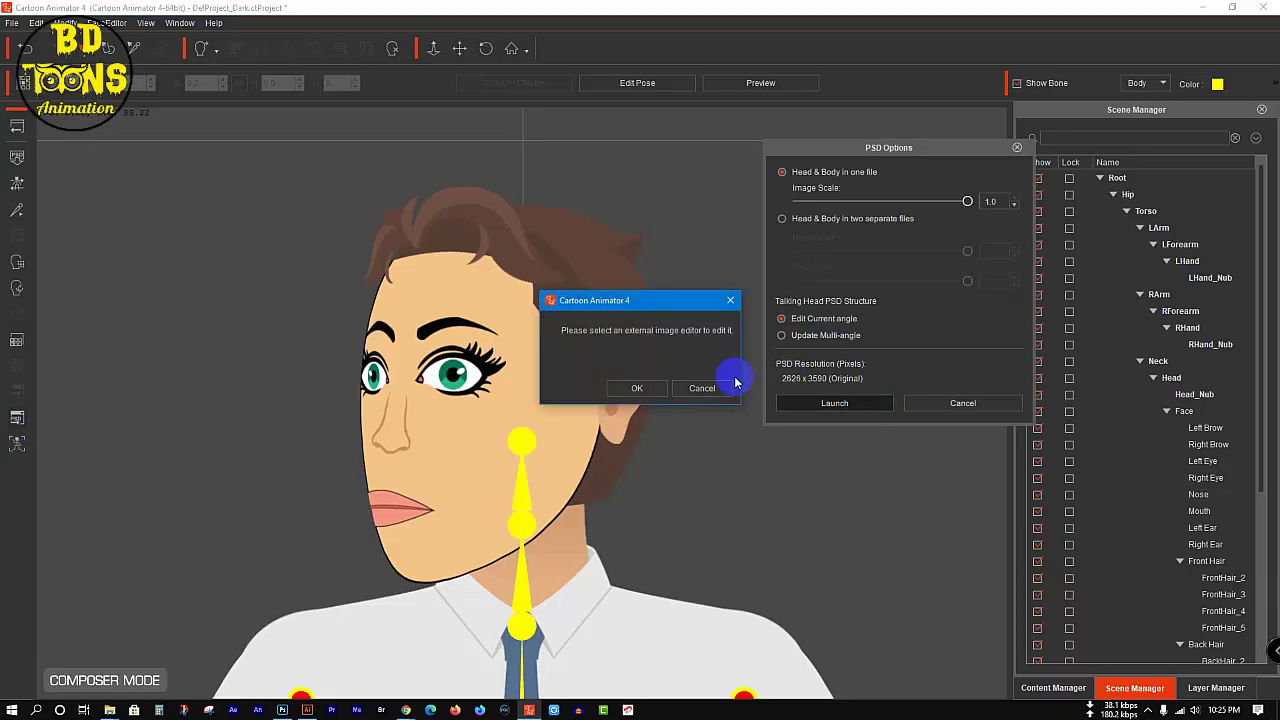
click(638, 388)
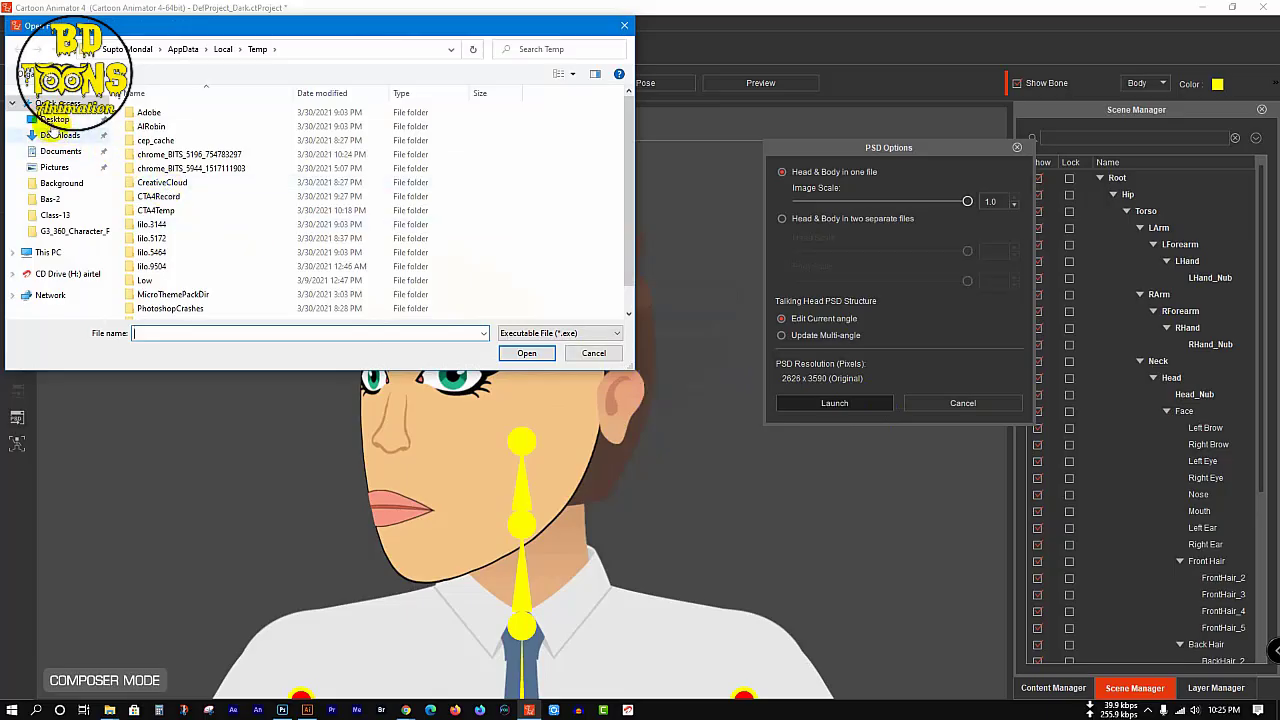
click(56, 120)
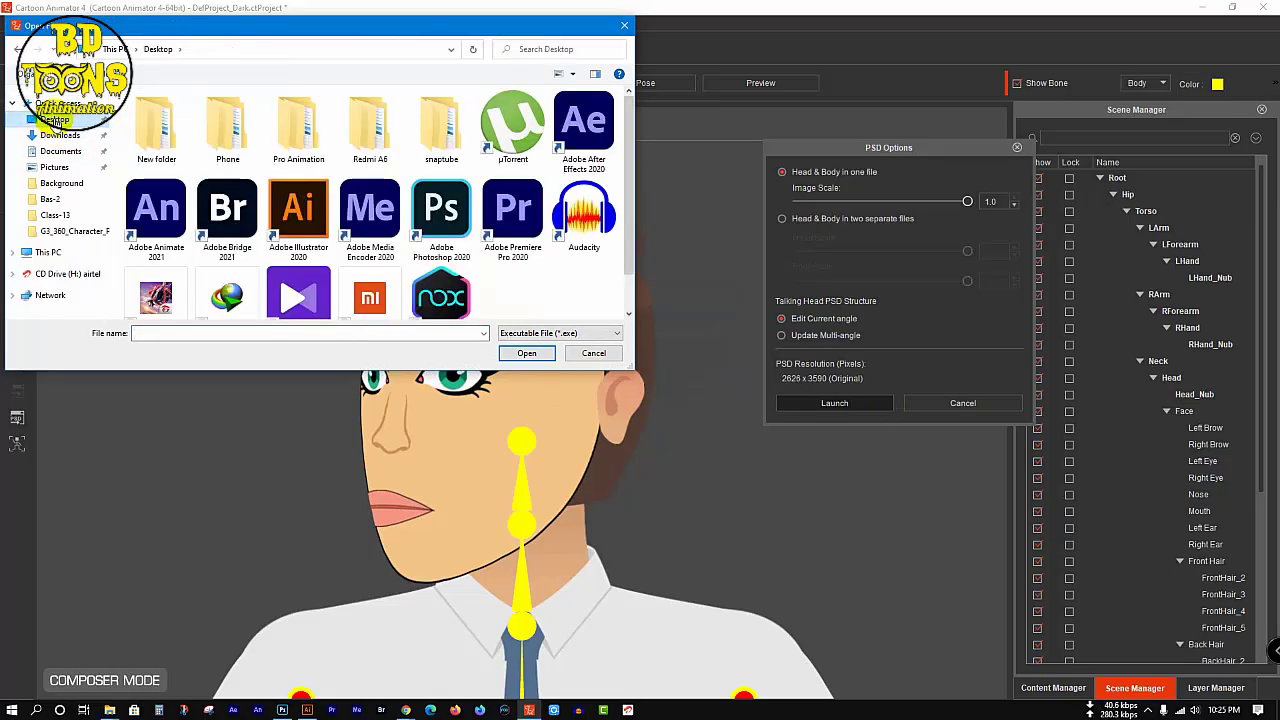
click(435, 208)
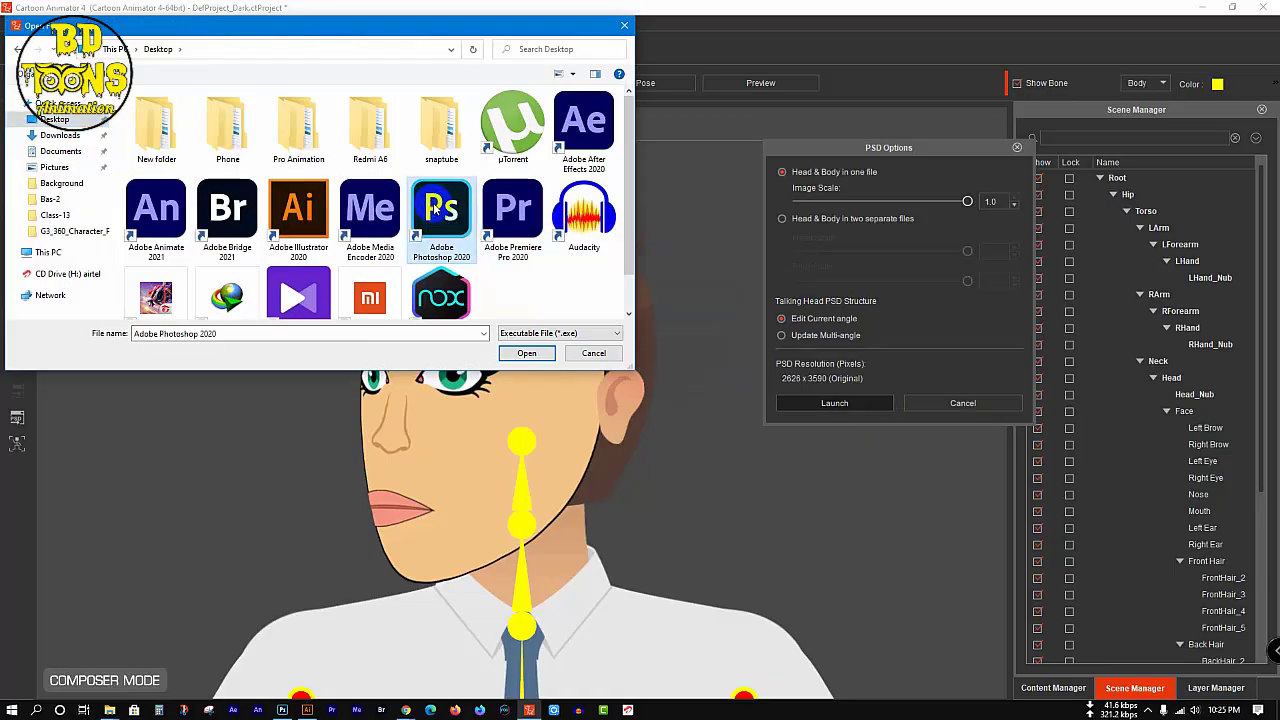
click(538, 354)
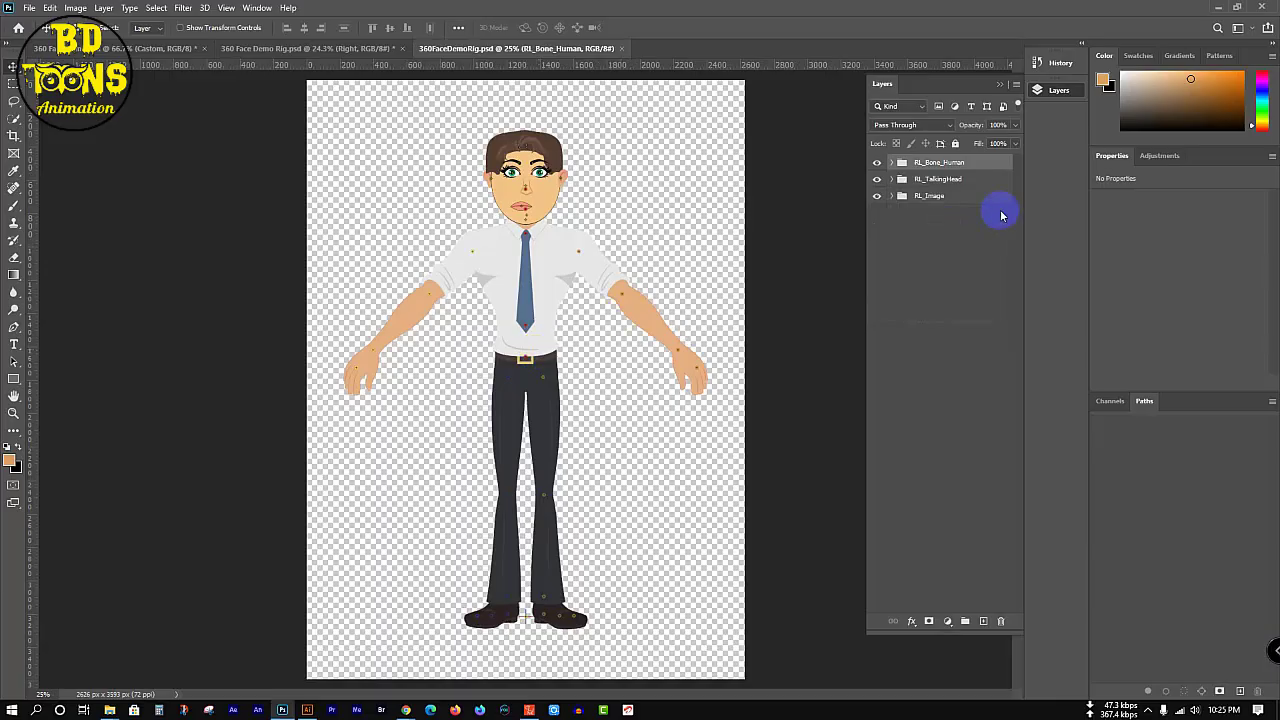
scroll(545, 165, up, 3)
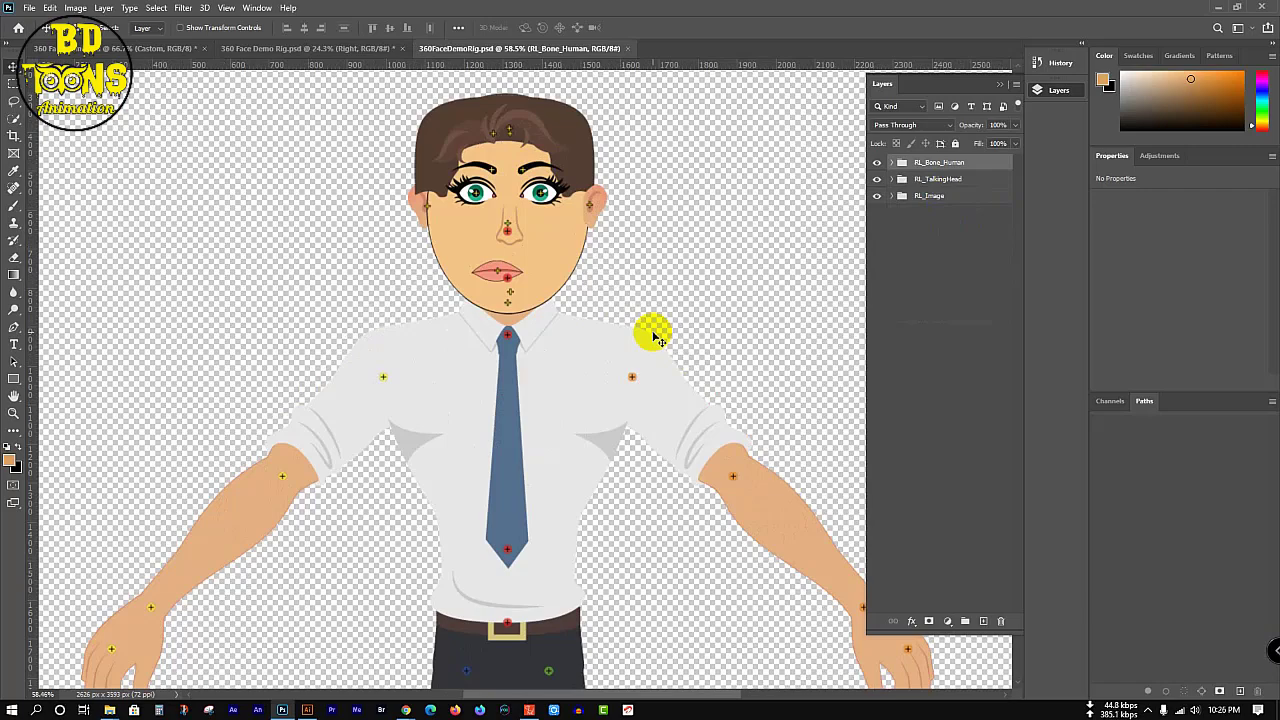
- Expand the RL_TalkingHead group and examine the nose layer nested inside its Left angle folder
click(908, 182)
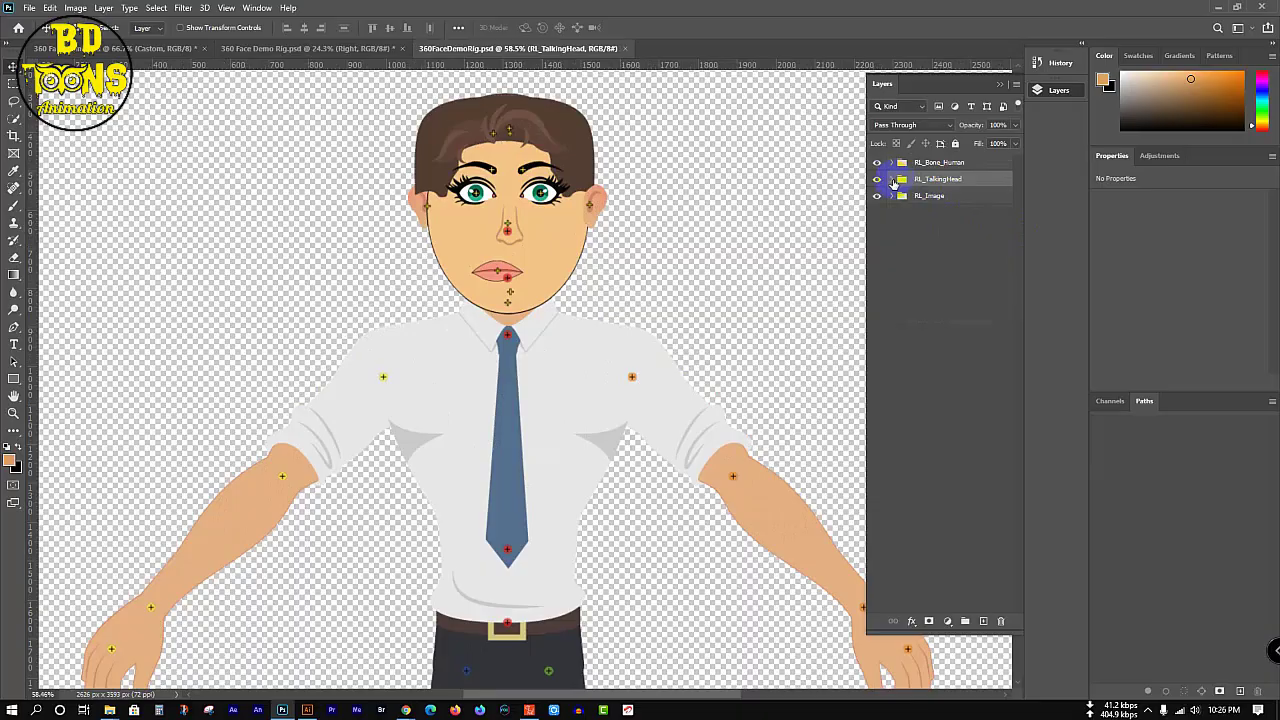
click(891, 180)
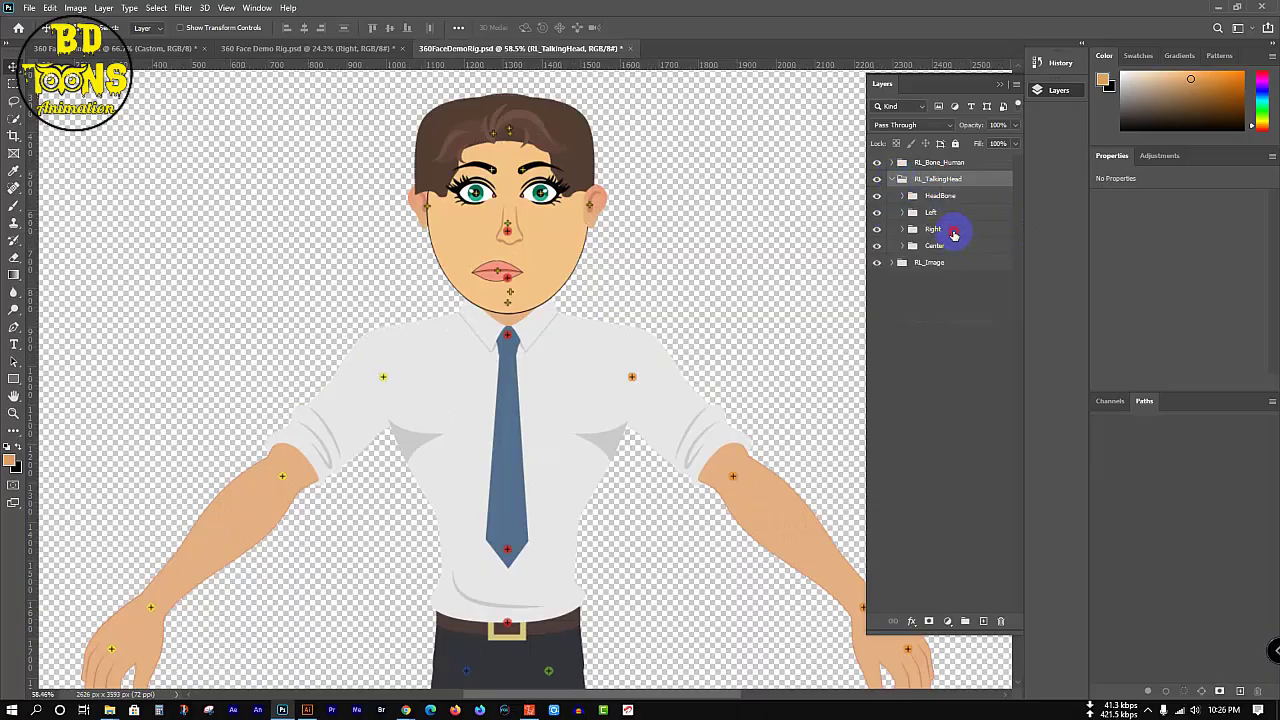
click(954, 233)
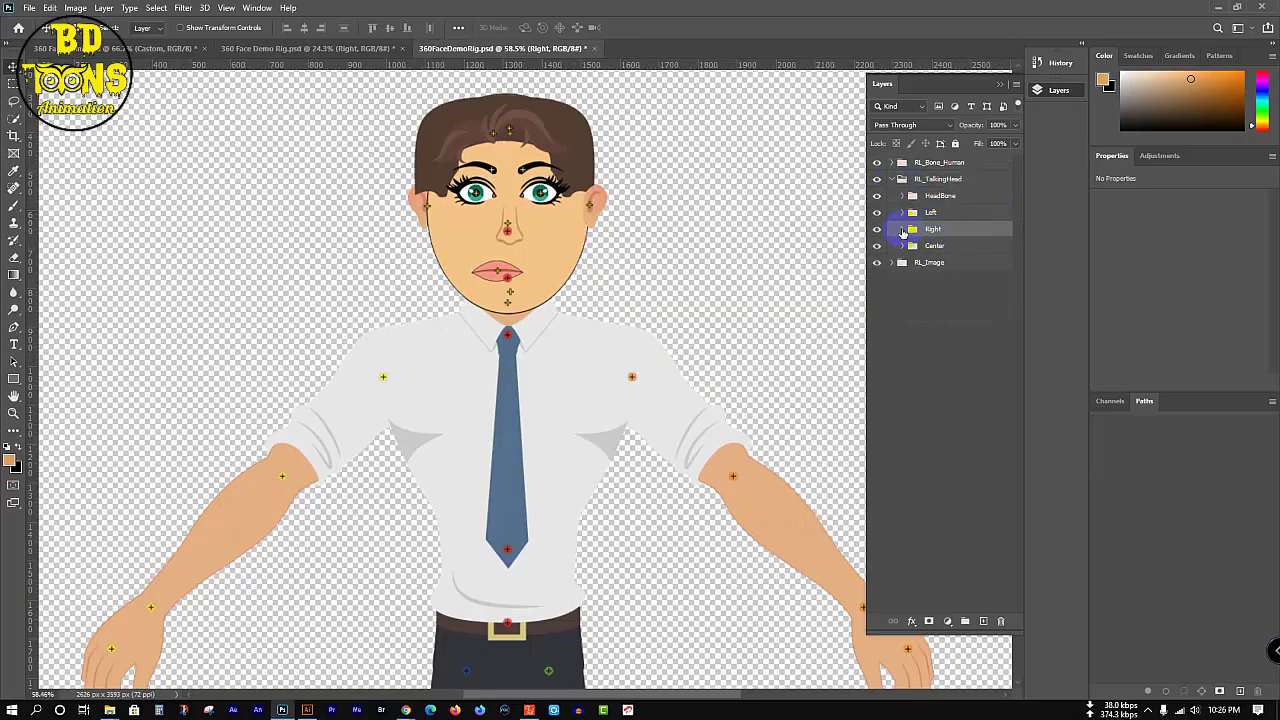
click(900, 214)
click(903, 214)
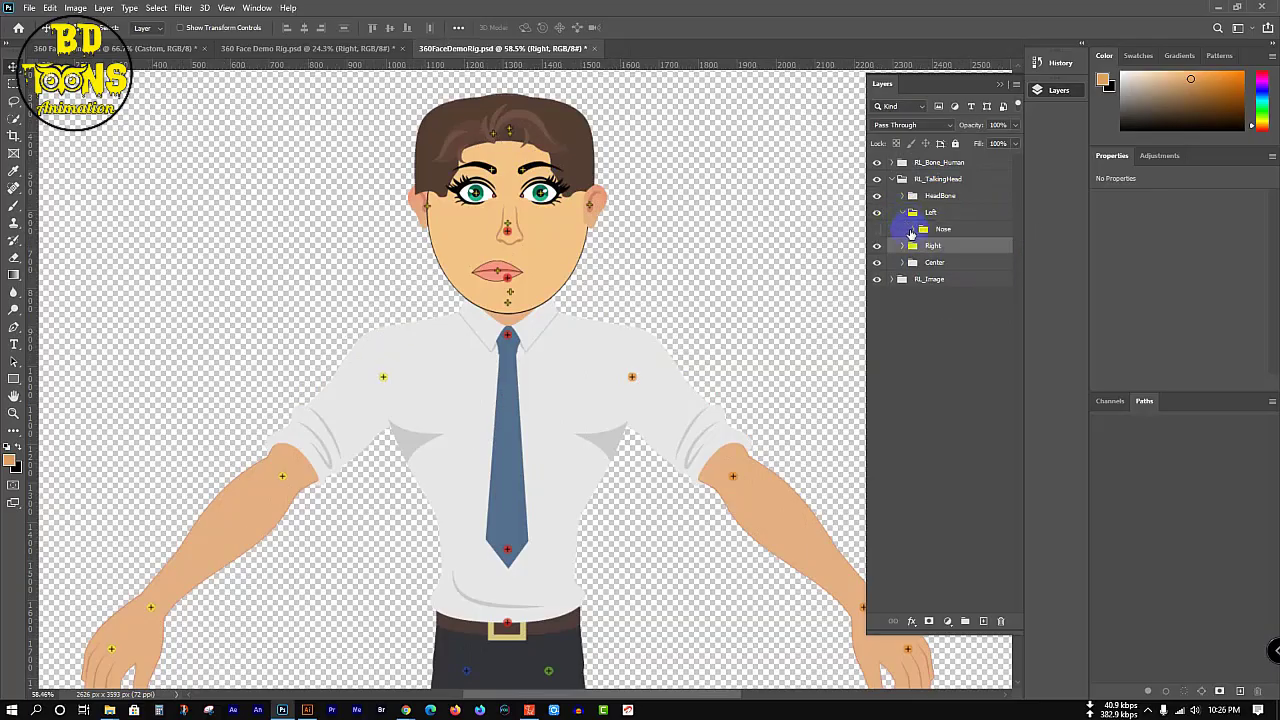
click(910, 229)
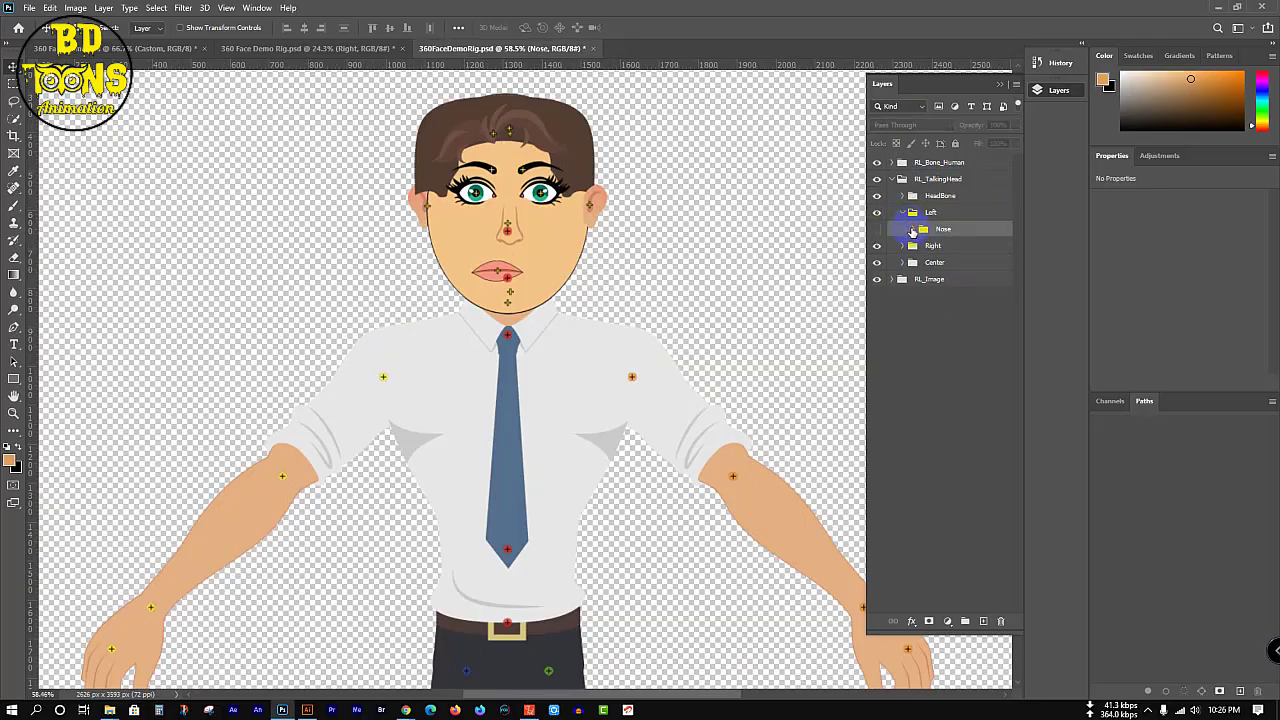
click(912, 231)
click(923, 246)
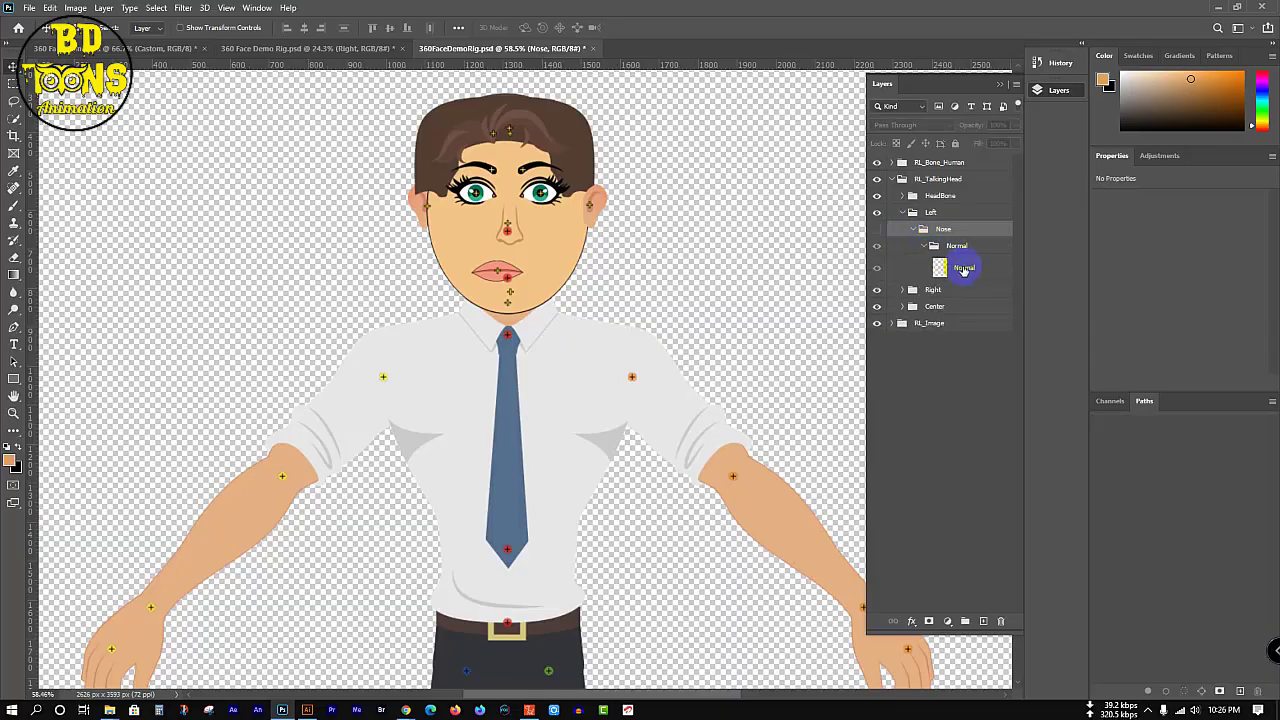
click(964, 270)
drag(964, 270, 926, 248)
click(916, 230)
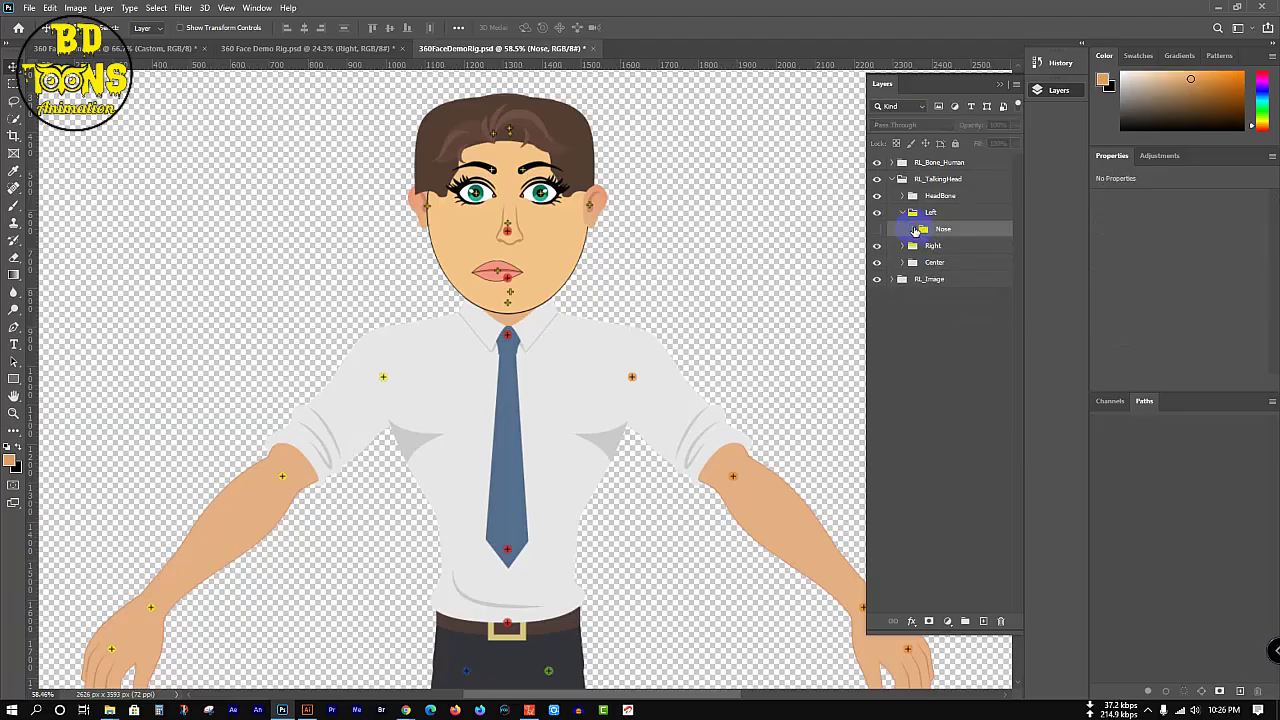
- Duplicate the Normal nose layer inside the Nose group of the Right angle folder
click(909, 247)
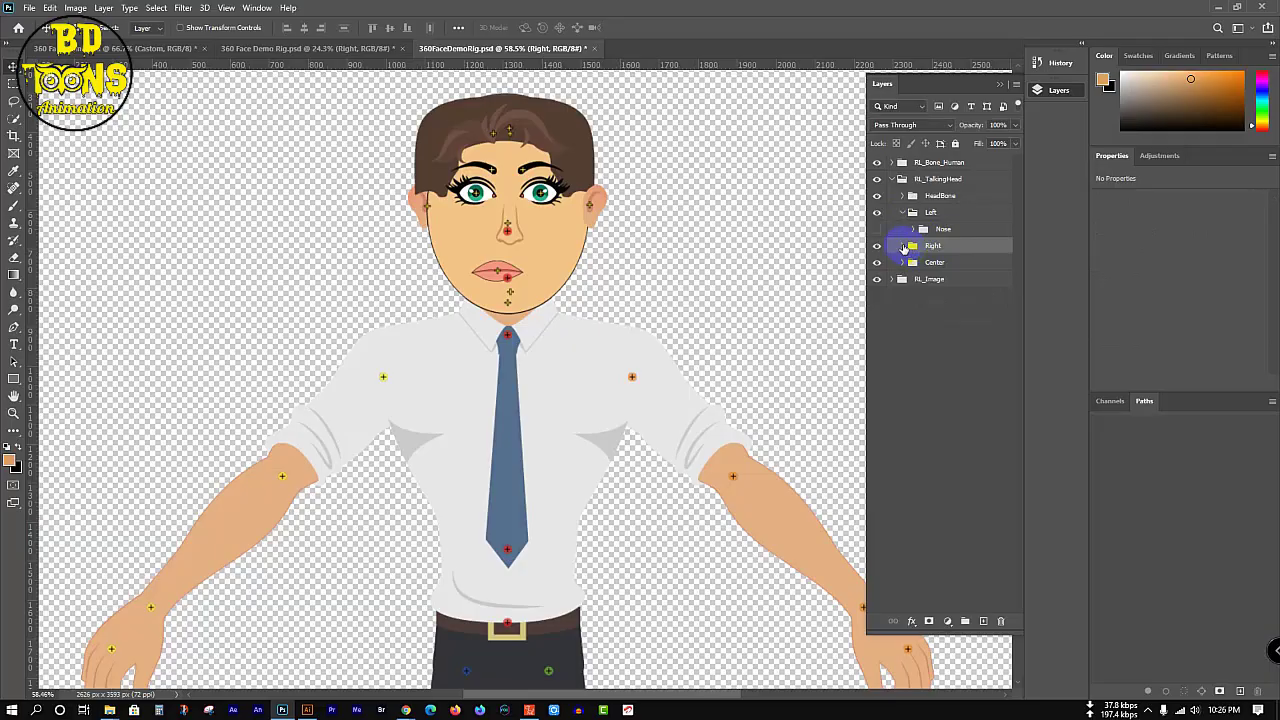
click(904, 247)
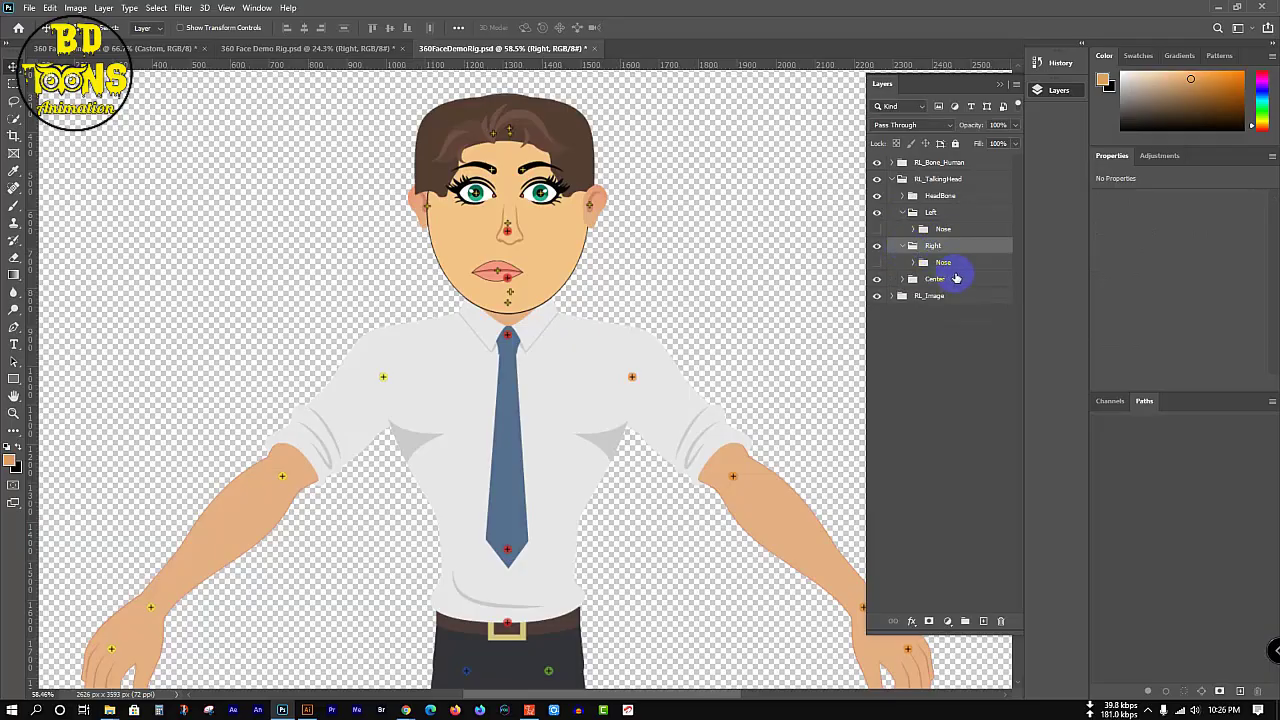
click(943, 262)
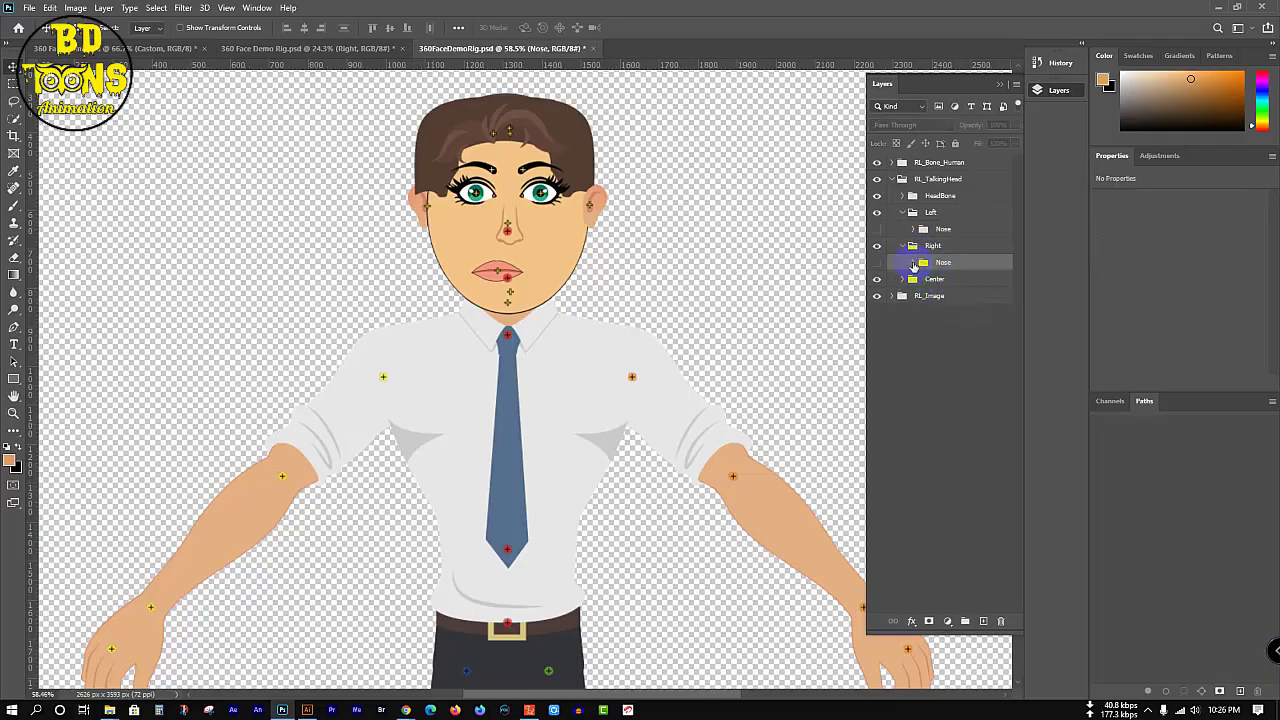
click(913, 264)
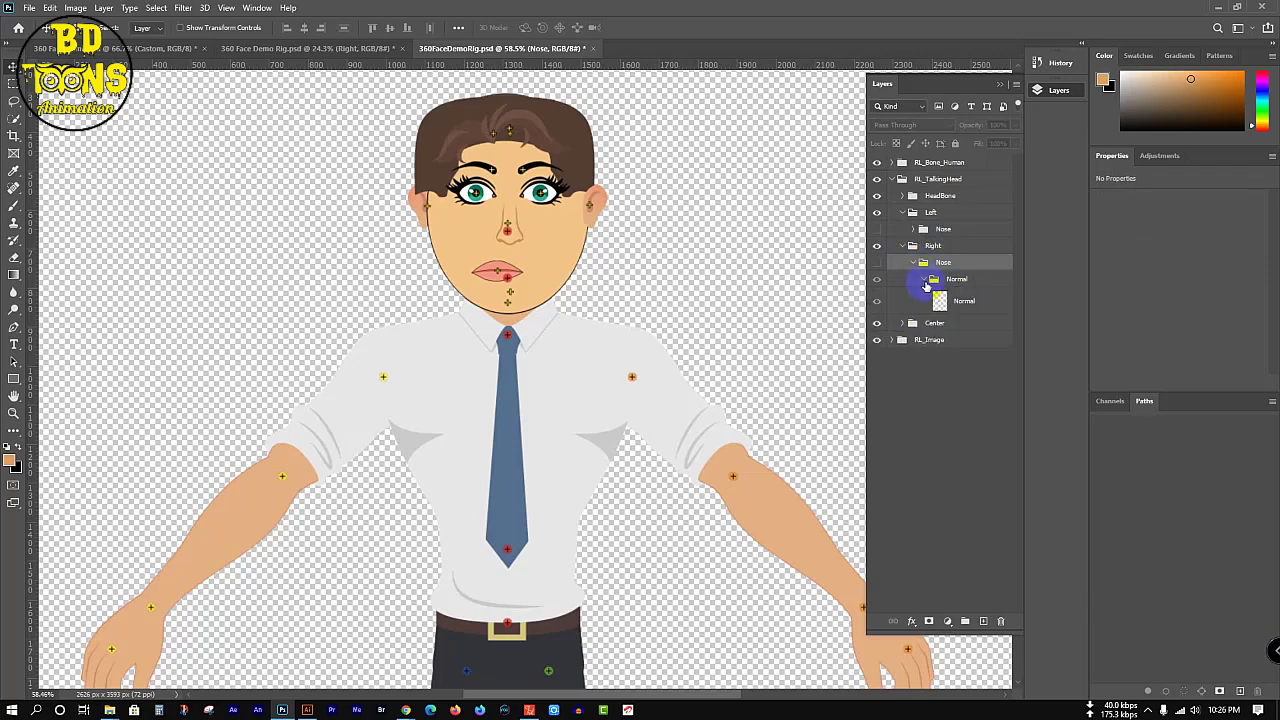
click(963, 303)
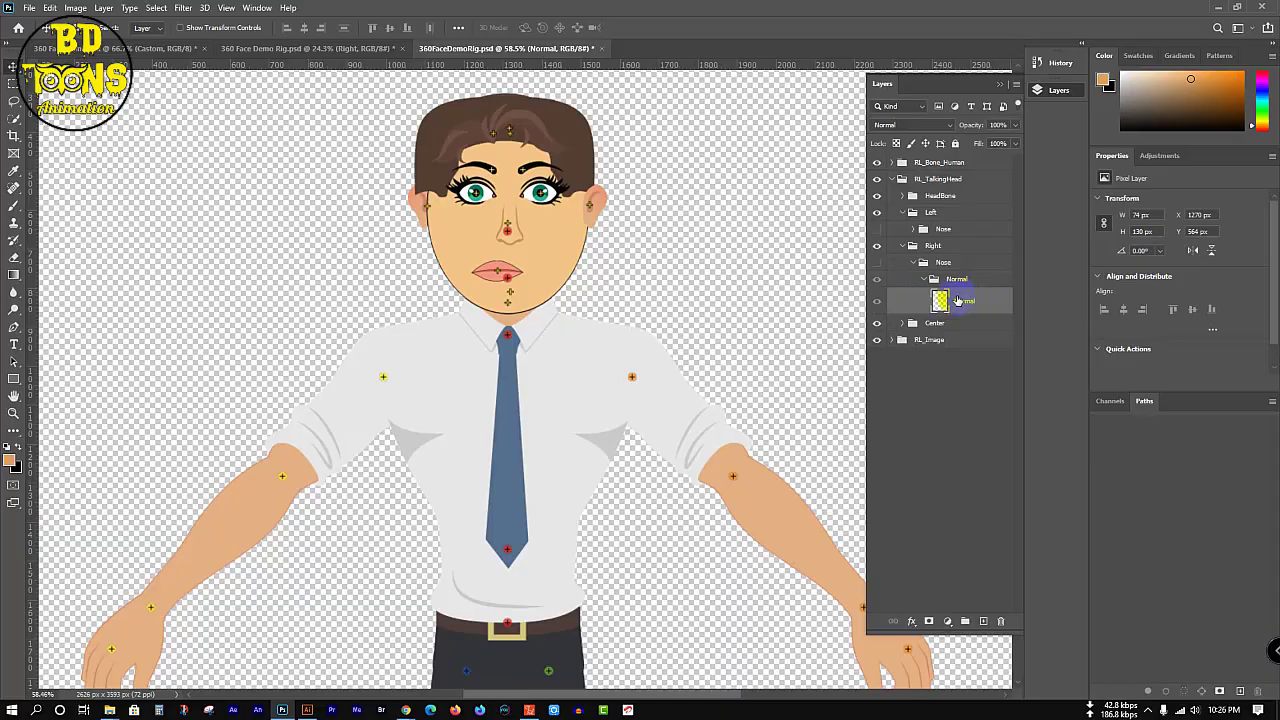
click(878, 263)
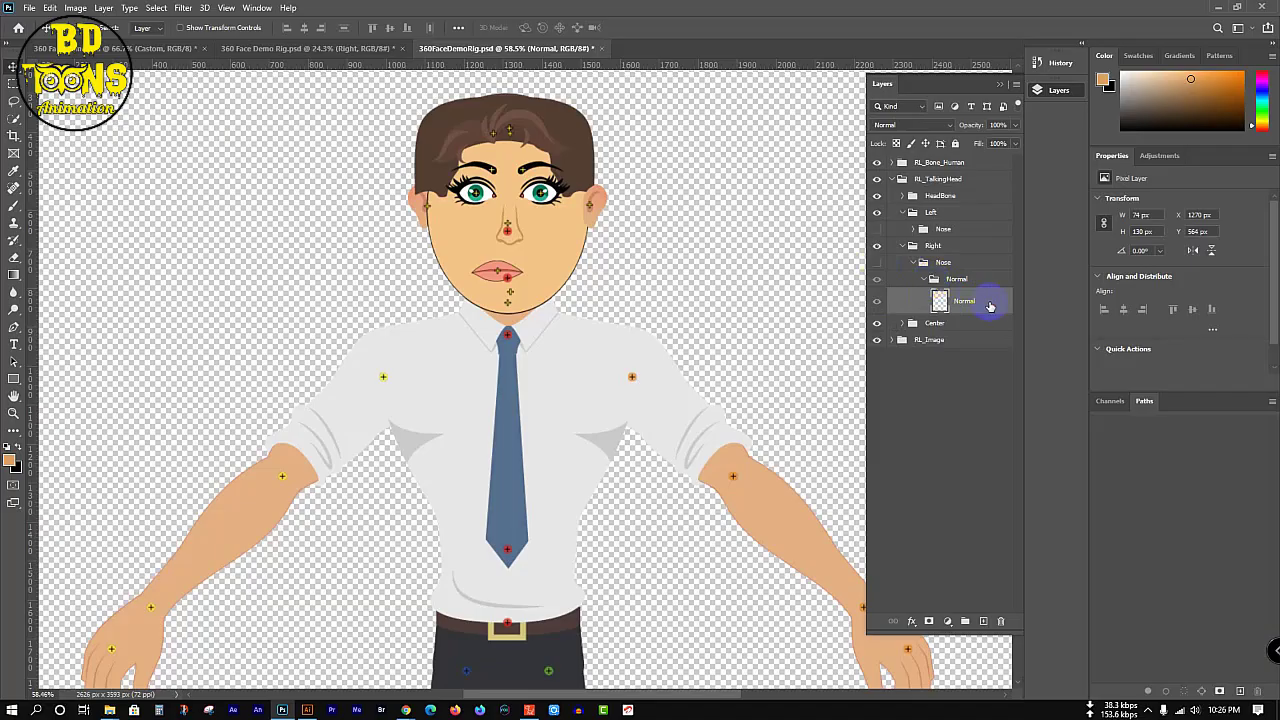
key(ctrl+j)
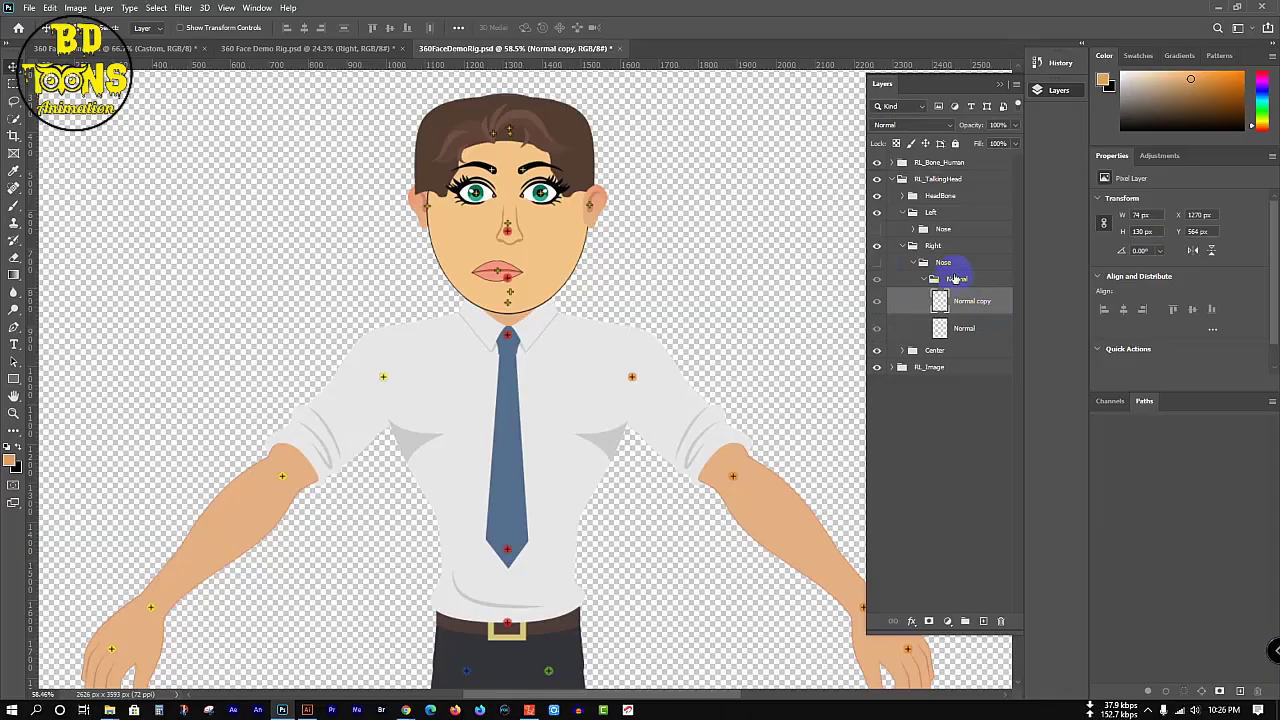
- Replace the nose in the Center folder: delete its Normal layer and move the duplicated Right nose there, named Normal
click(907, 351)
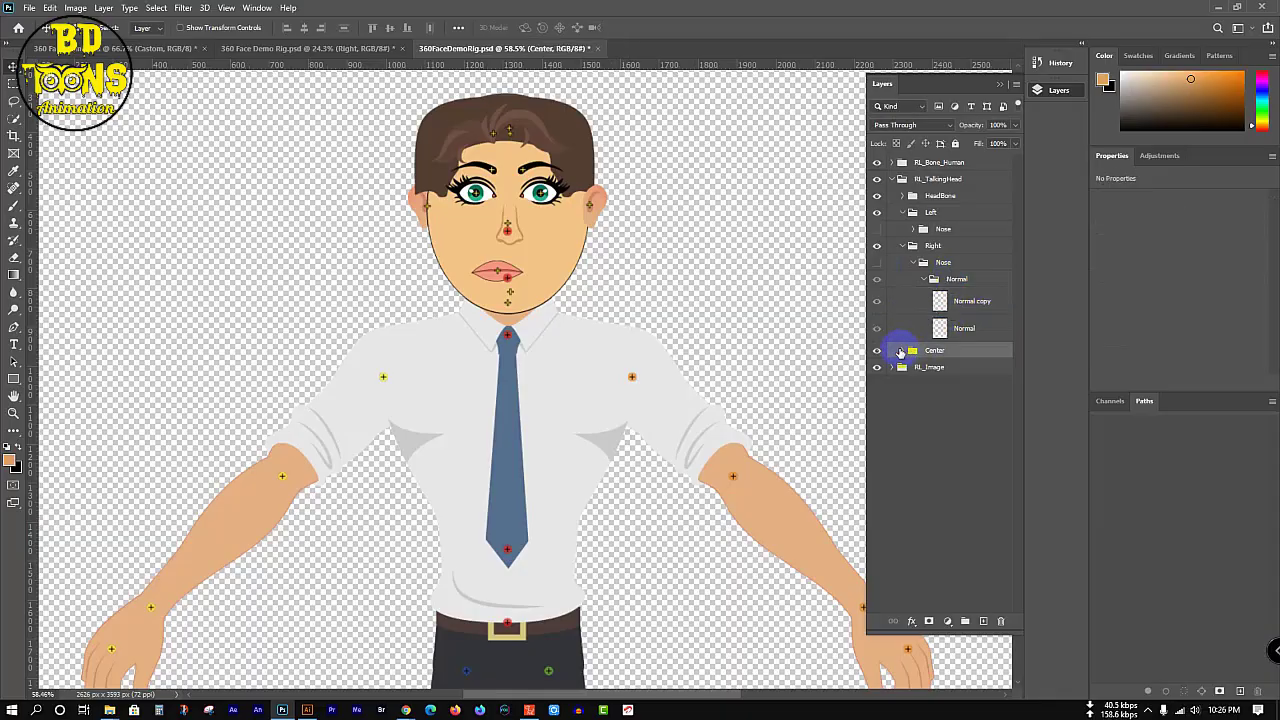
click(902, 352)
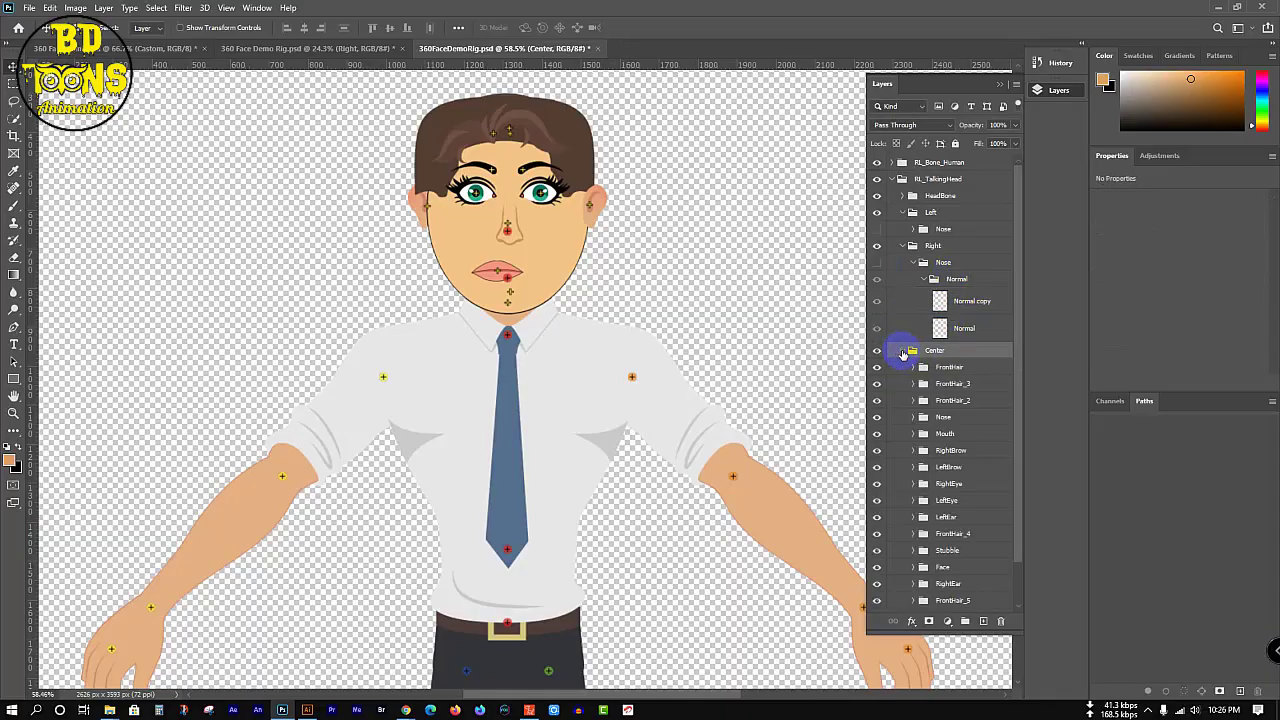
click(968, 484)
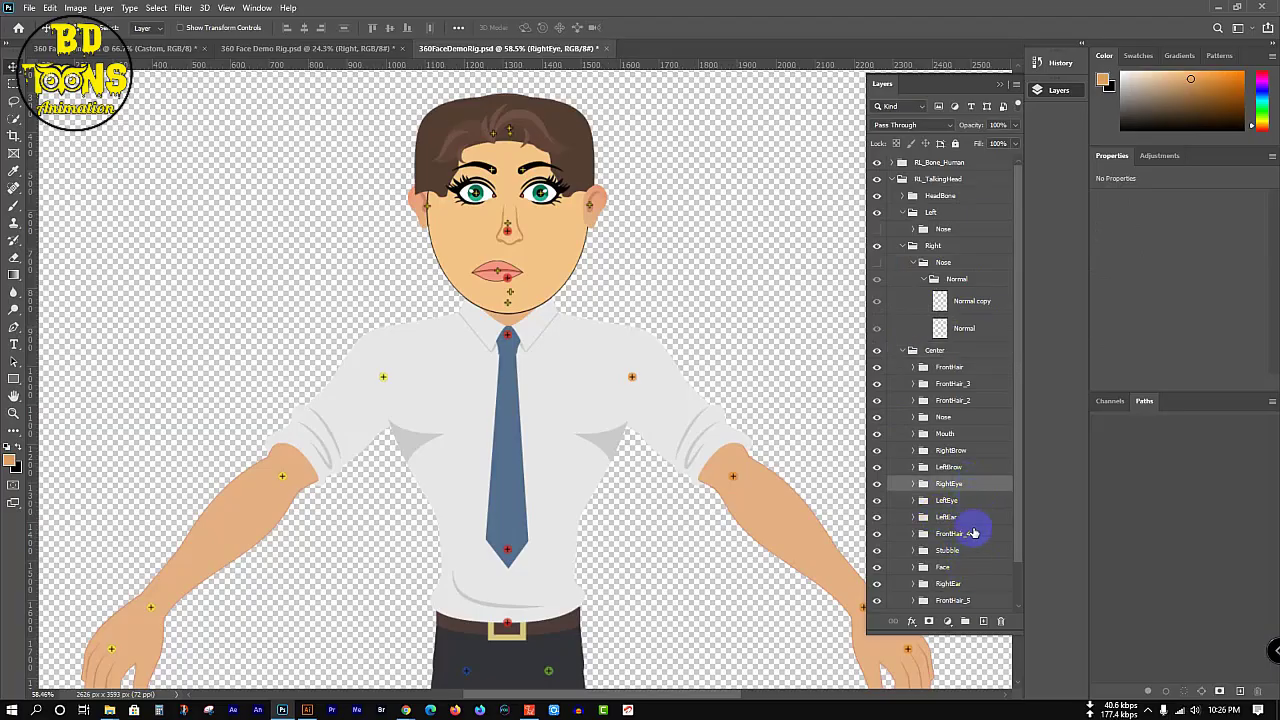
click(920, 418)
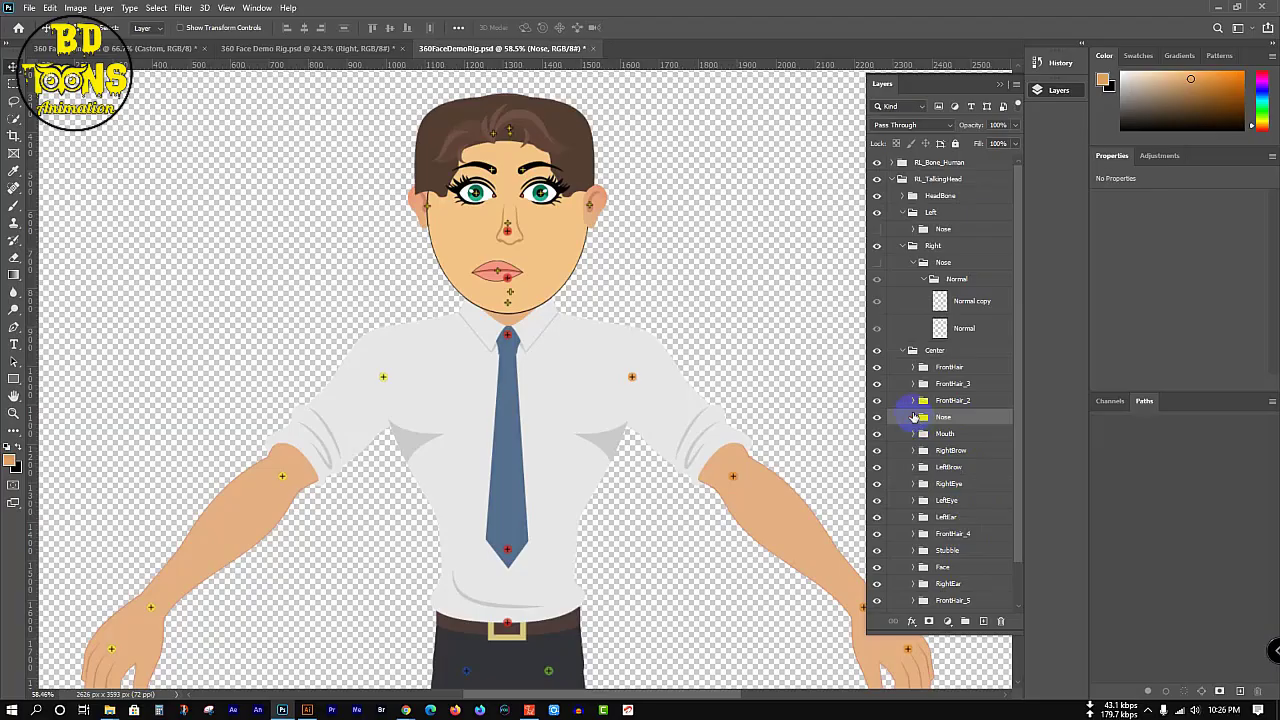
click(913, 417)
click(926, 435)
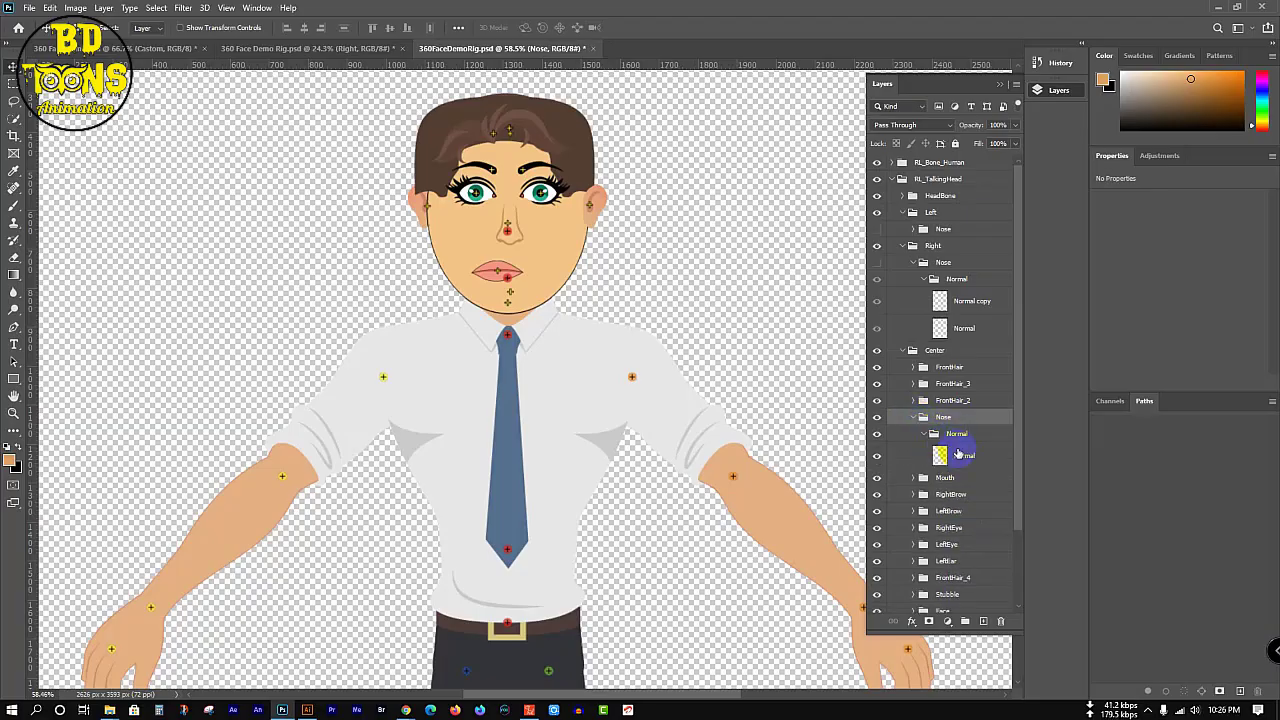
click(968, 456)
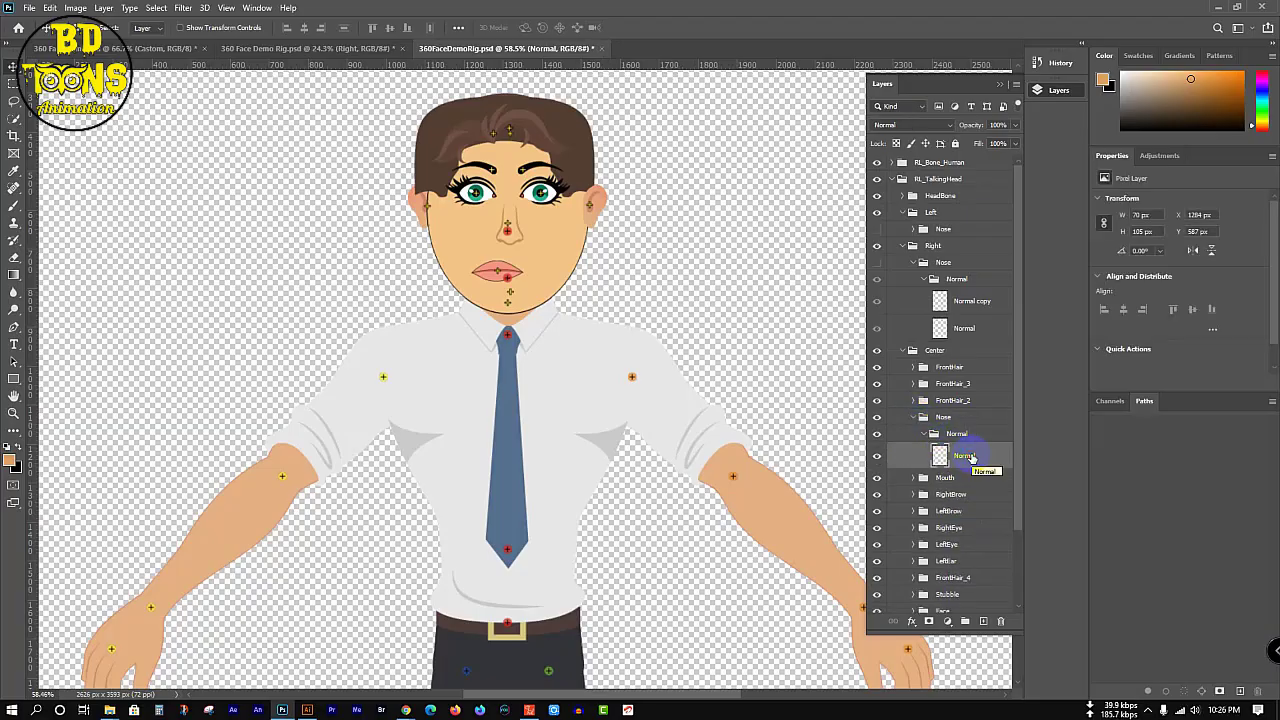
key(Delete)
drag(983, 300, 982, 434)
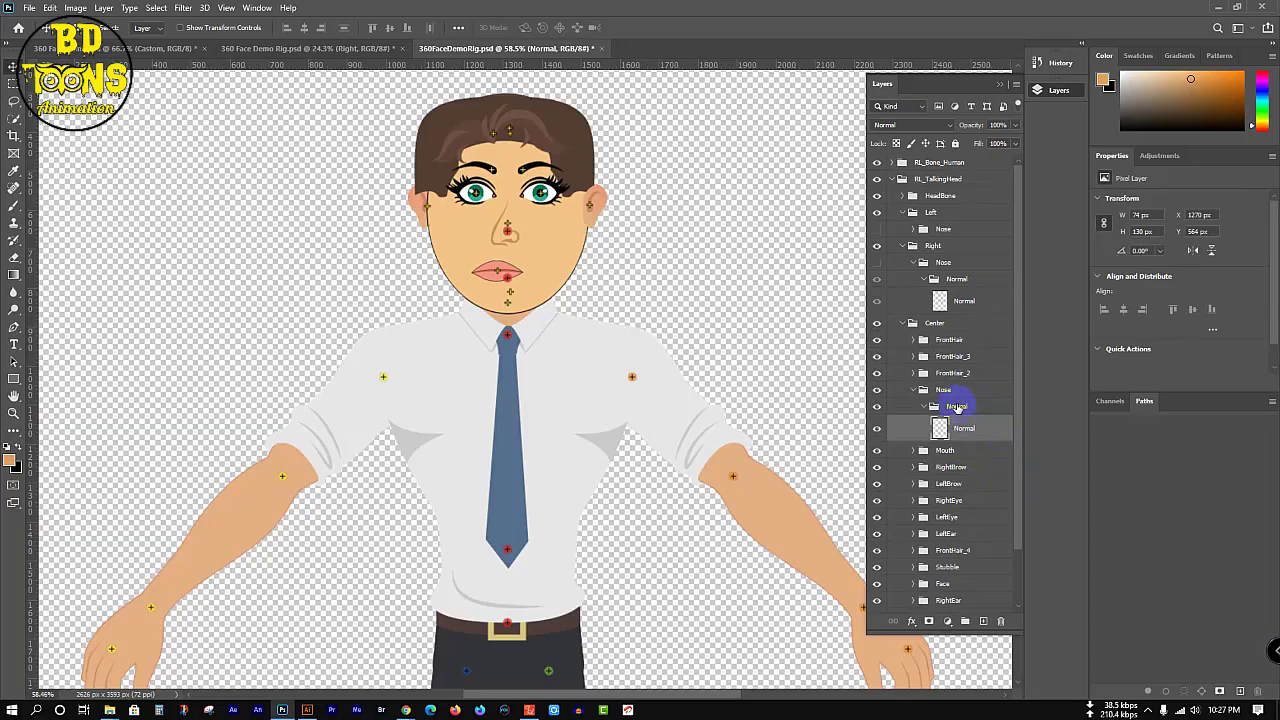
- Collapse the Nose, Center, Right and Left folders and the RL_TalkingHead group
click(923, 407)
click(910, 389)
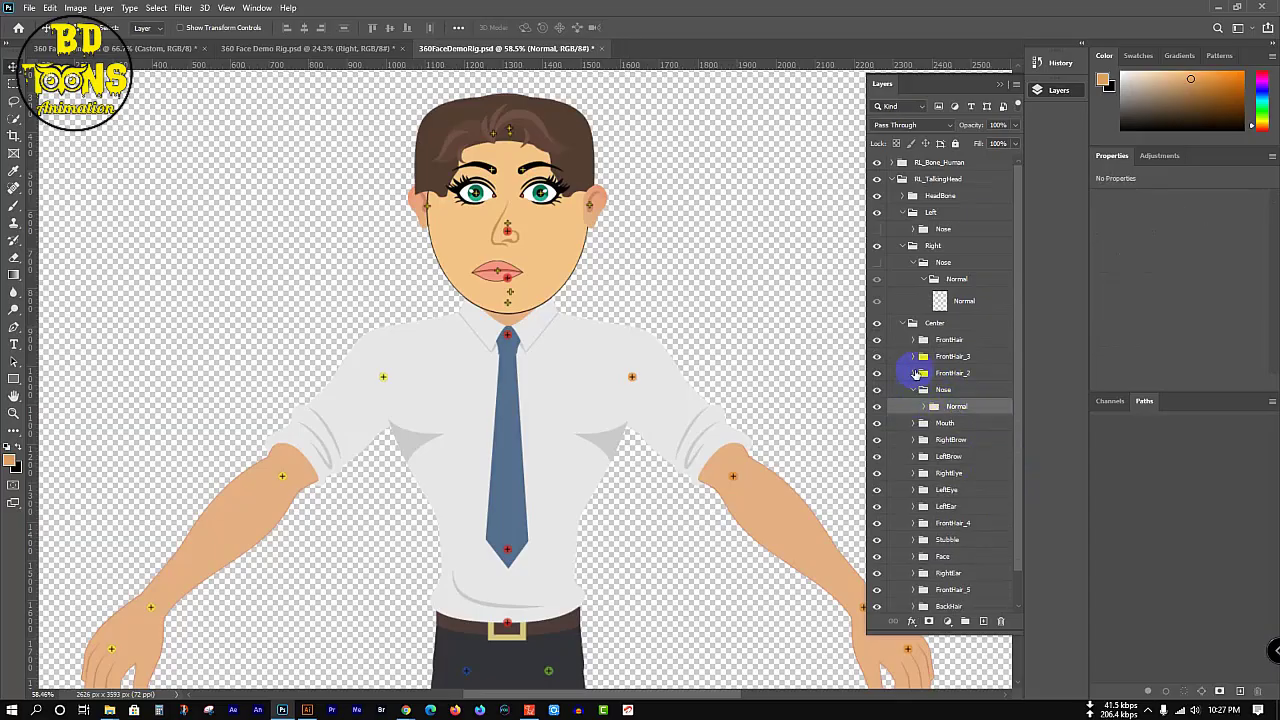
click(902, 323)
click(923, 279)
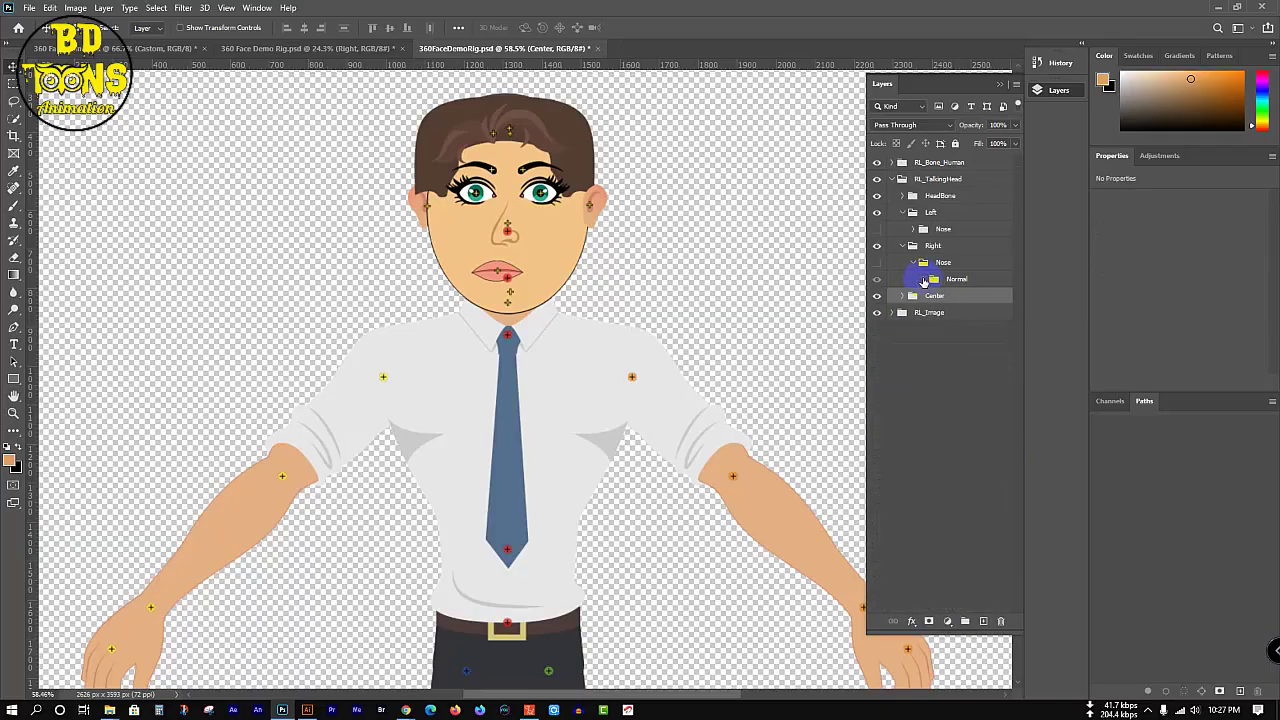
click(914, 262)
click(902, 245)
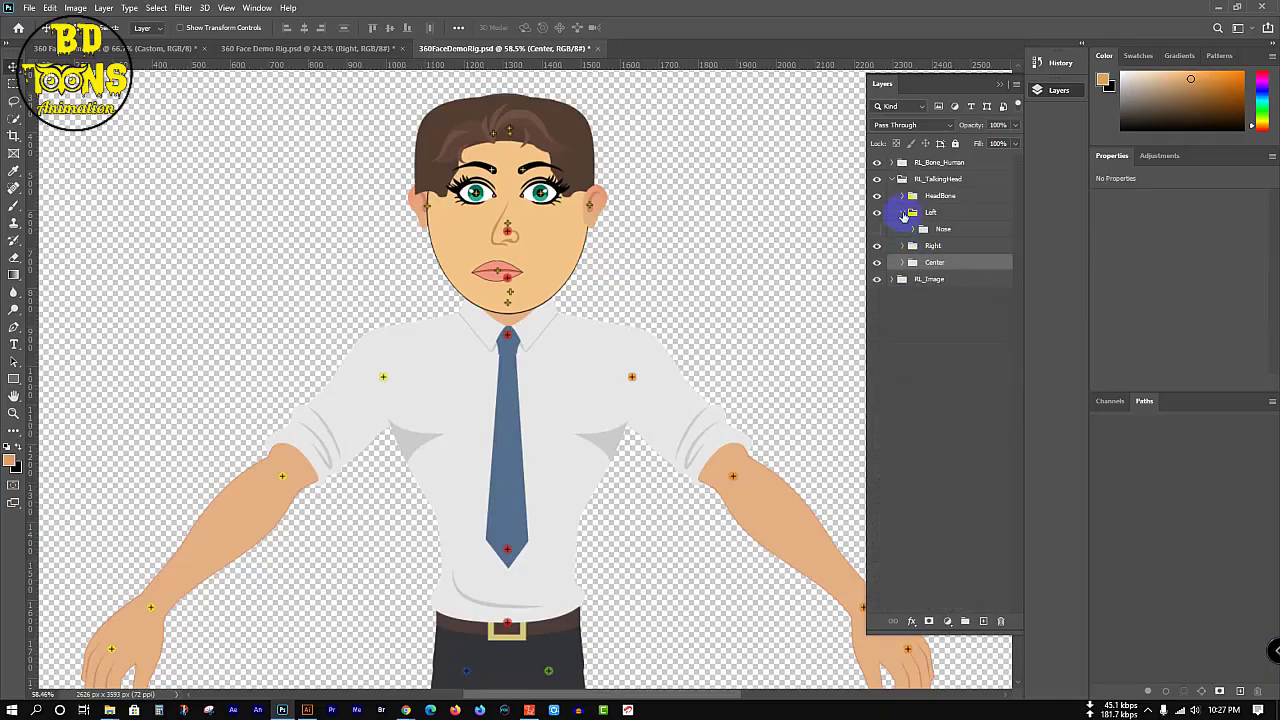
click(903, 213)
click(893, 179)
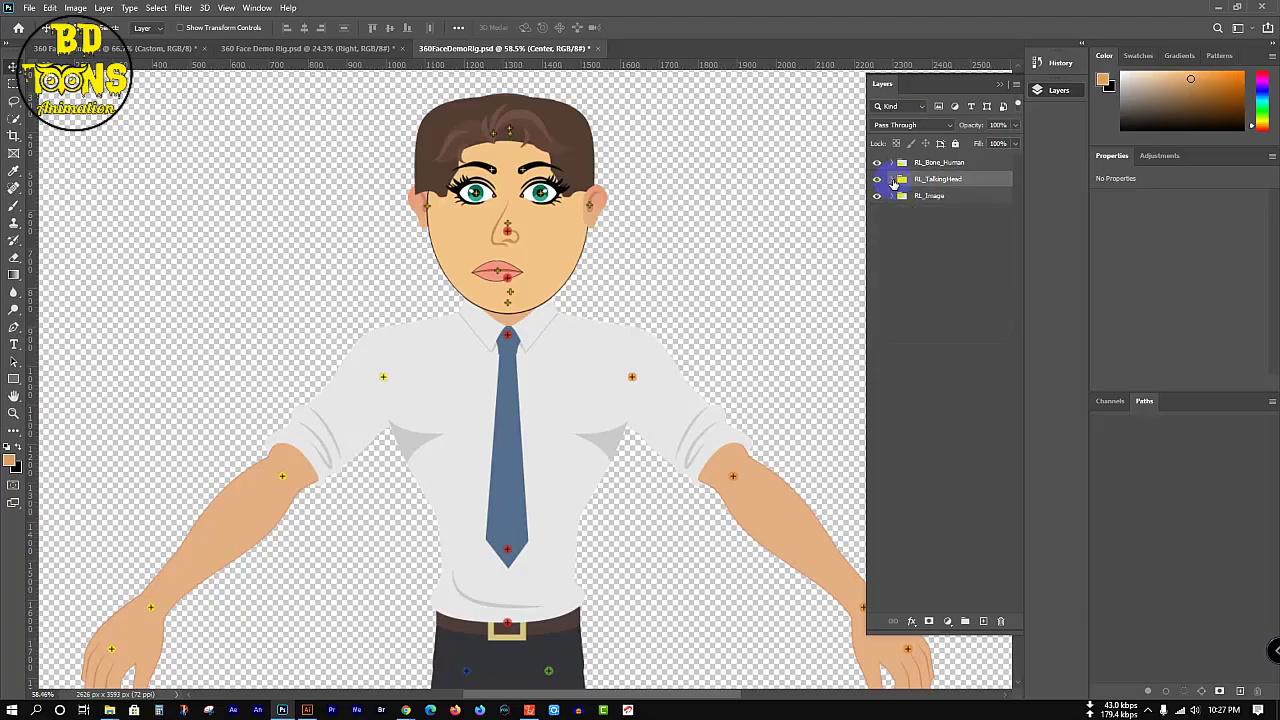
- Minimize Photoshop and Cartoon Animator, and open Philipp_S2.psd from the G3_360_Character_PSD_Template_Trial folder in Photoshop
click(1217, 7)
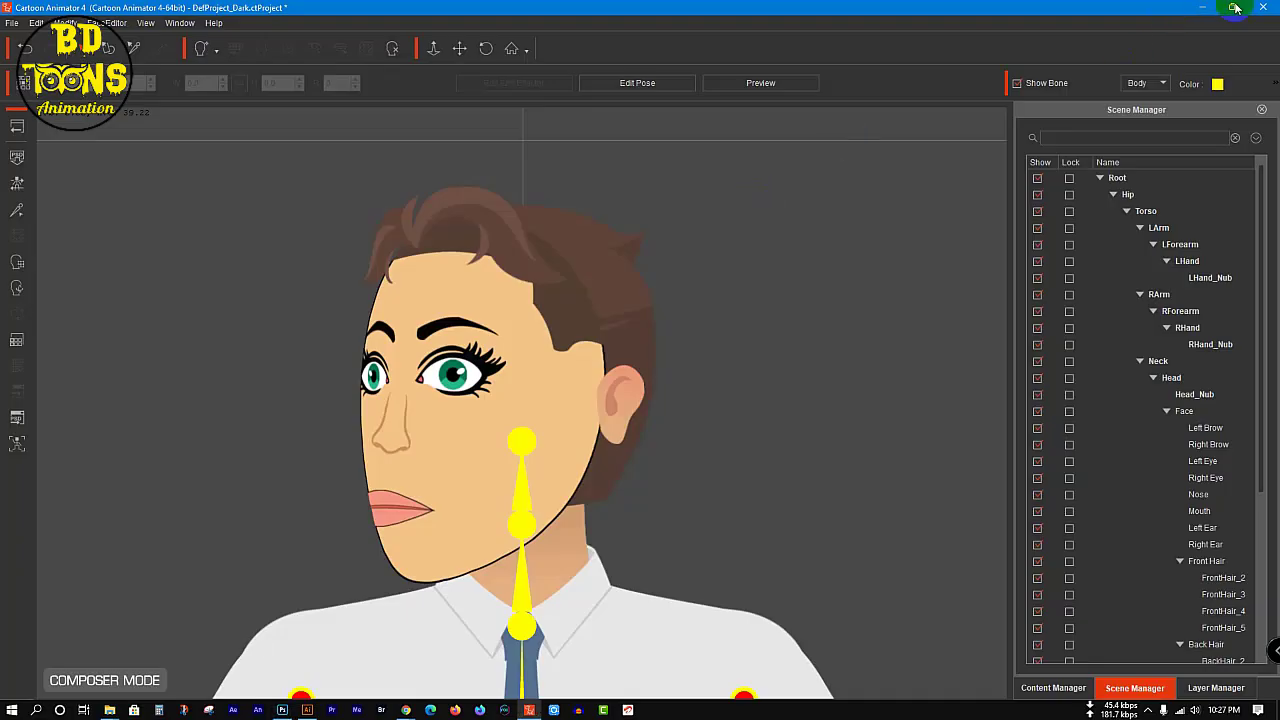
click(1202, 7)
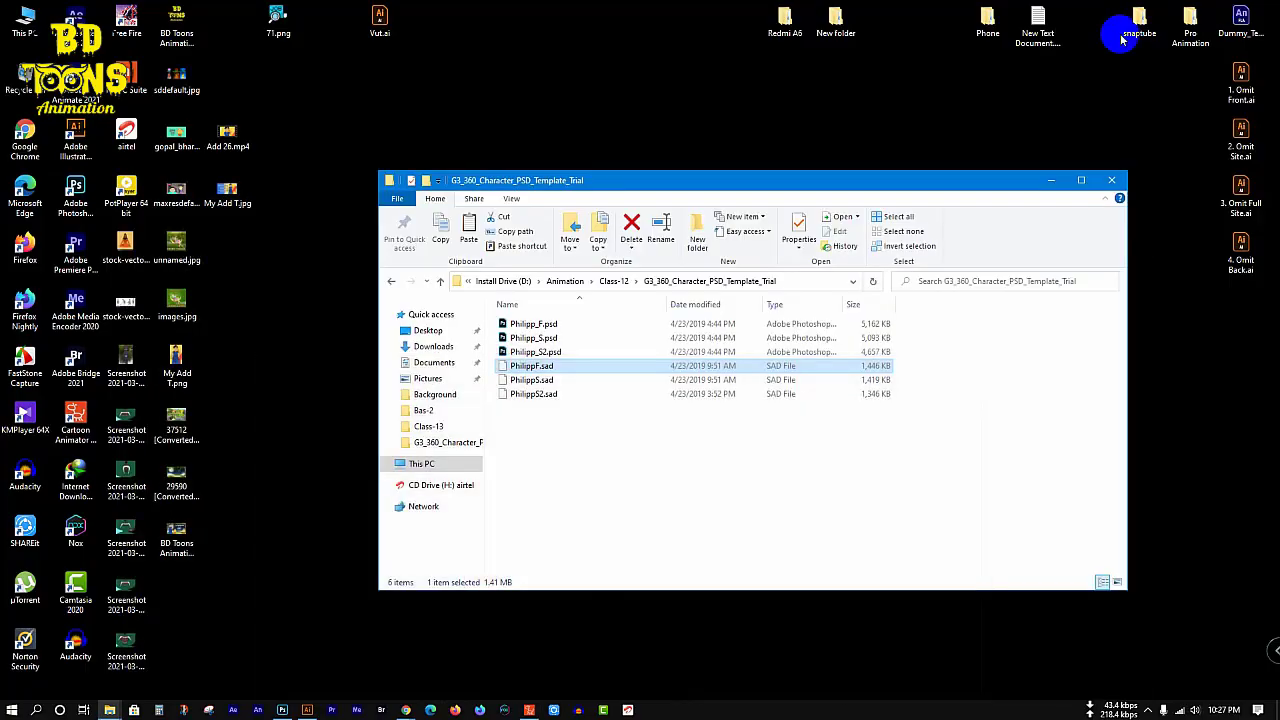
click(560, 352)
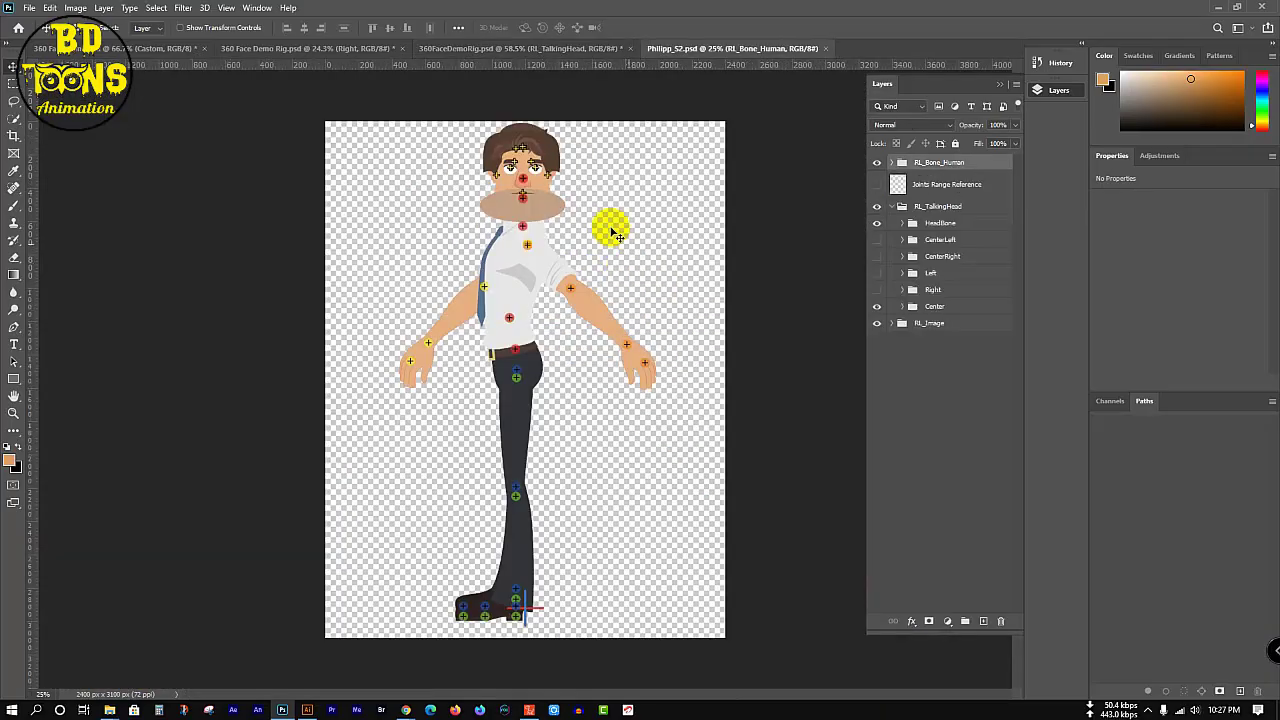
scroll(517, 160, up, 2)
scroll(517, 160, up, 3)
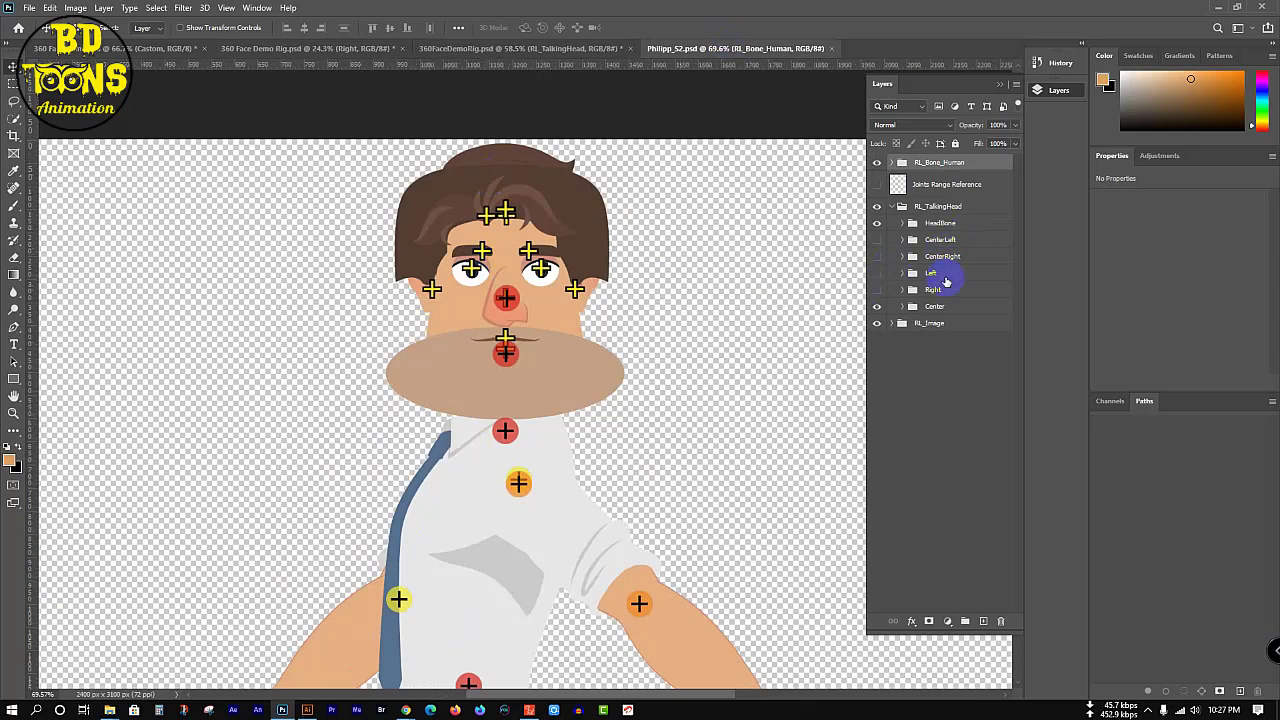
- Examine the Left and Right folders and the Center folder's Nose group in the Philipp_S2.psd template
click(952, 290)
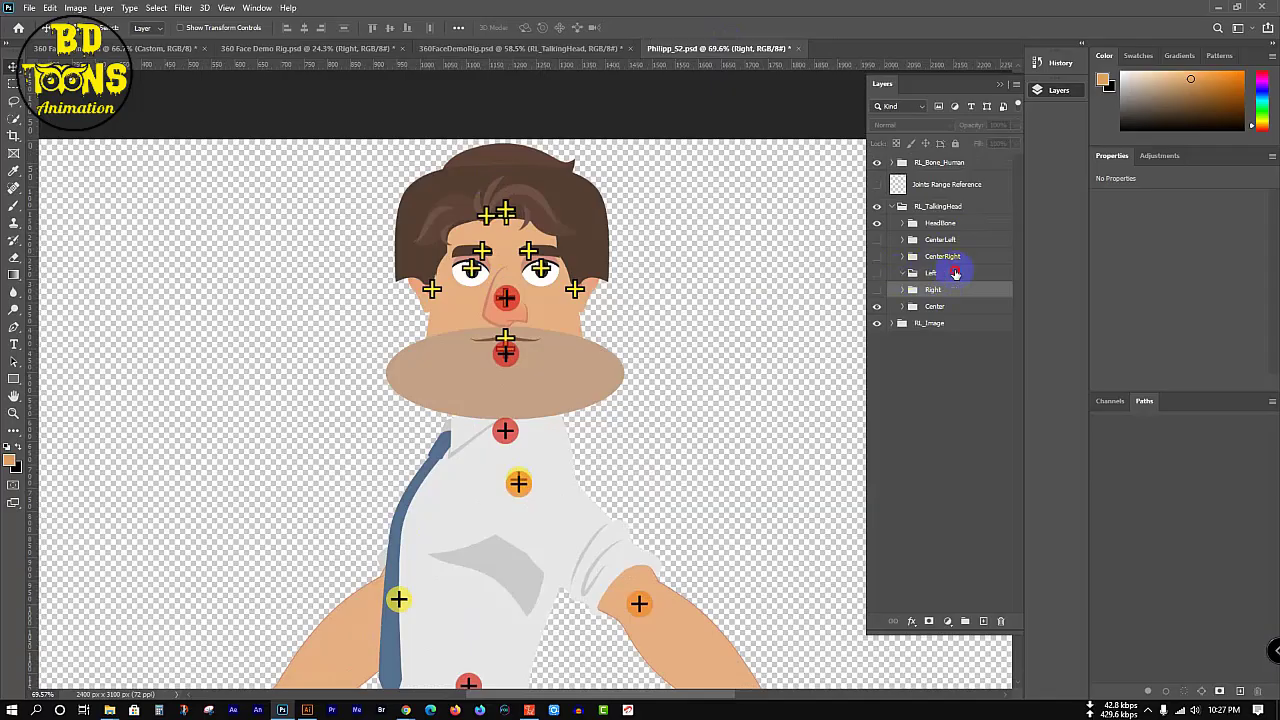
click(910, 274)
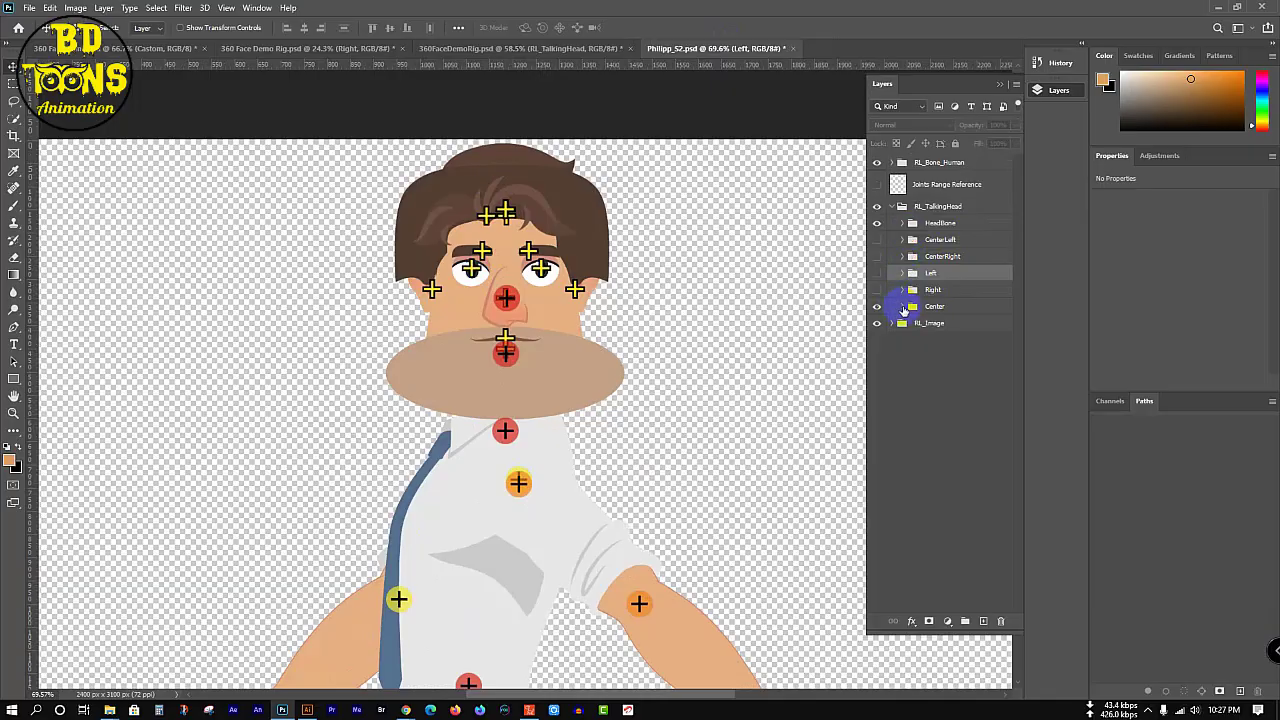
click(903, 308)
click(924, 390)
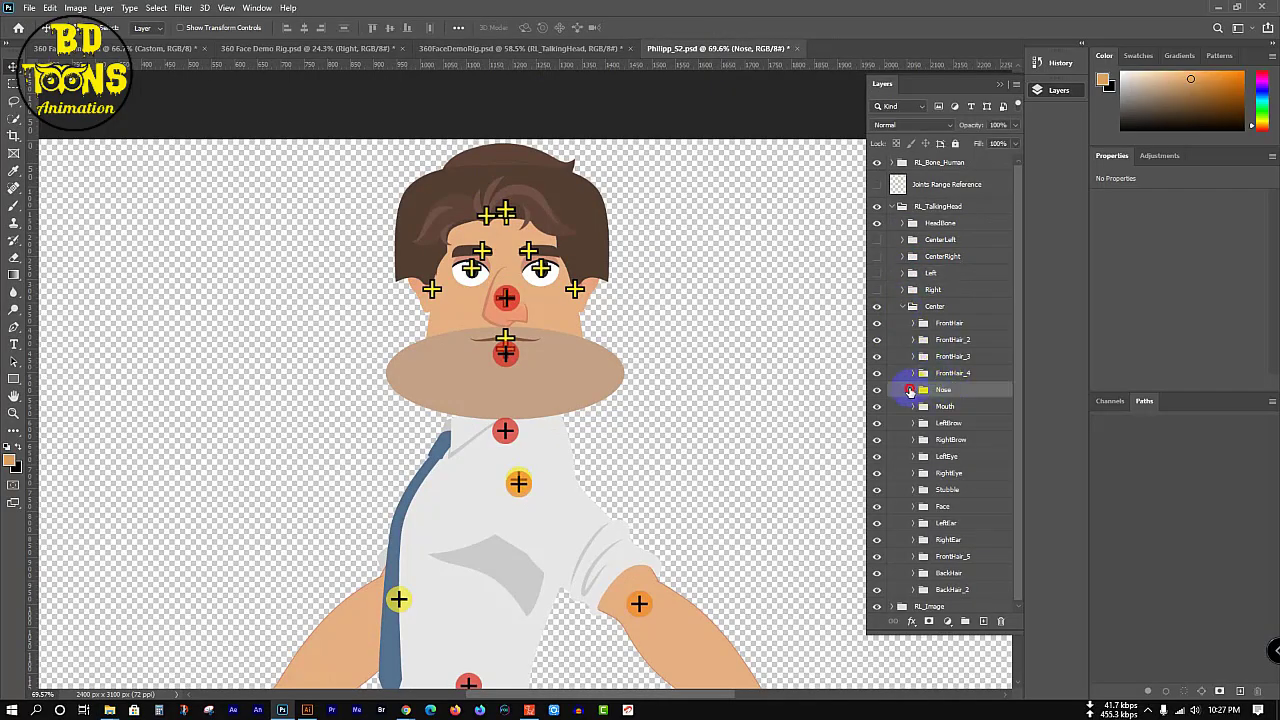
click(913, 390)
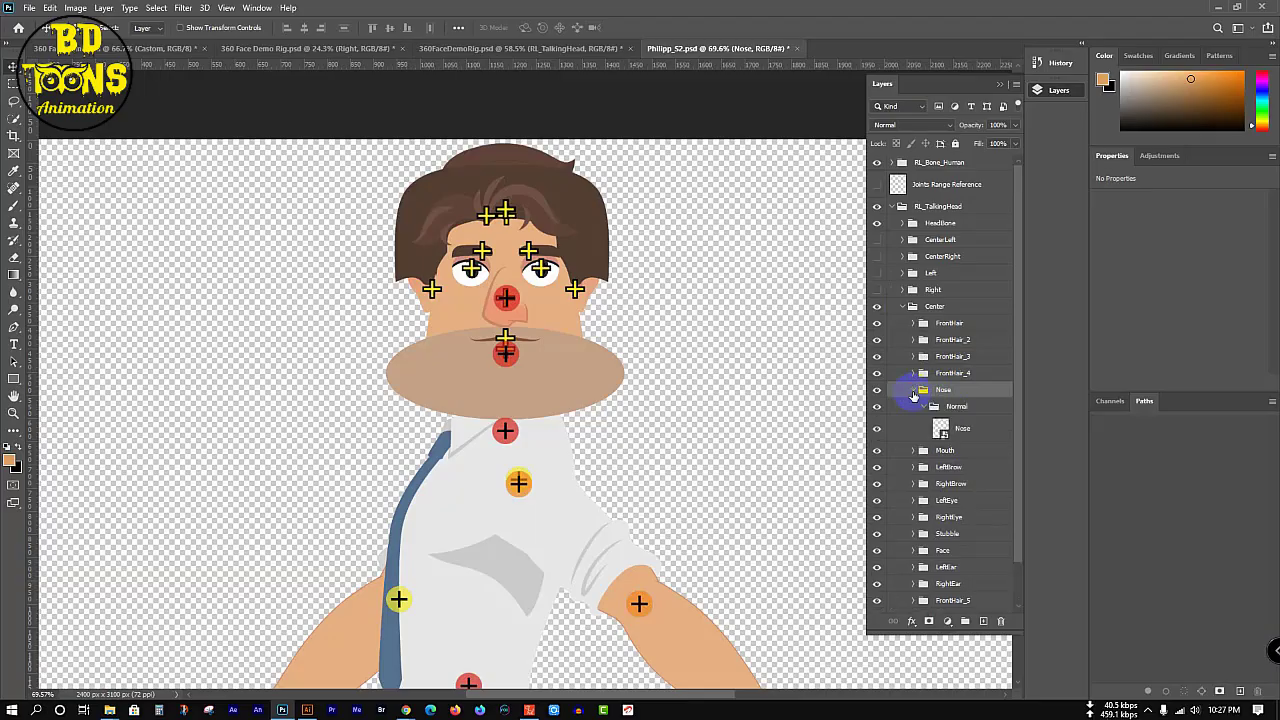
click(913, 391)
click(1220, 12)
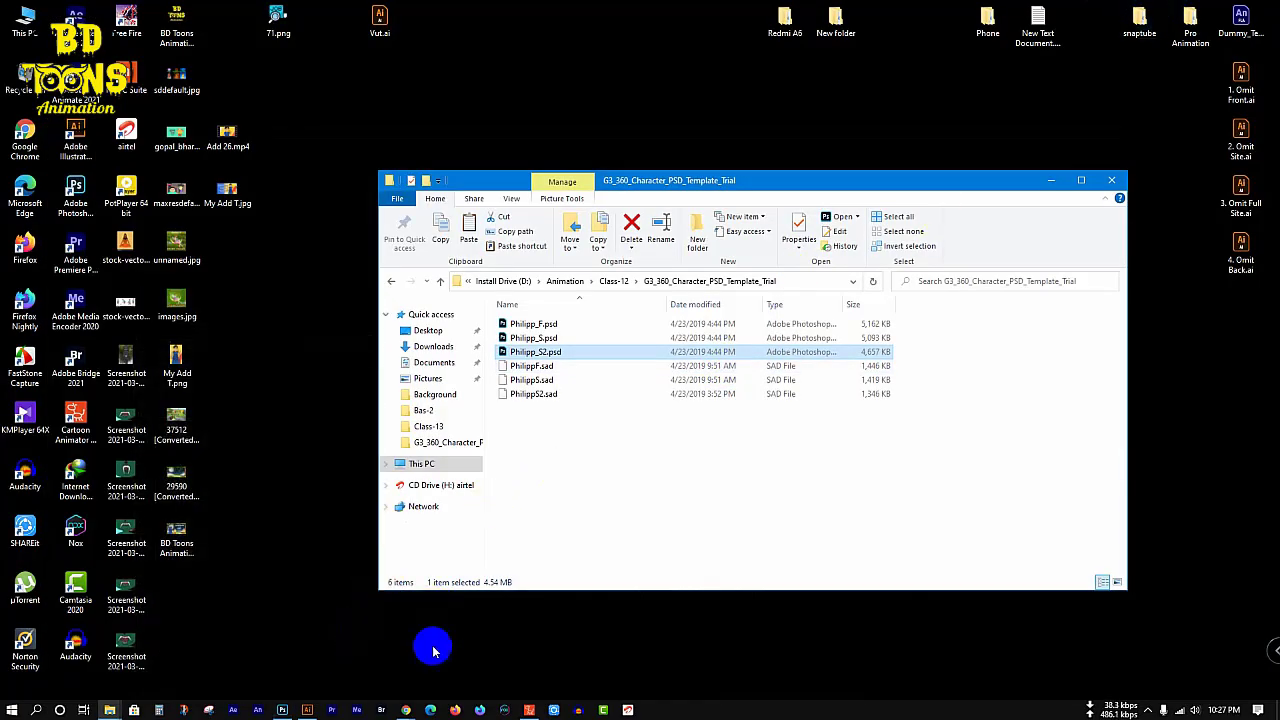
click(283, 710)
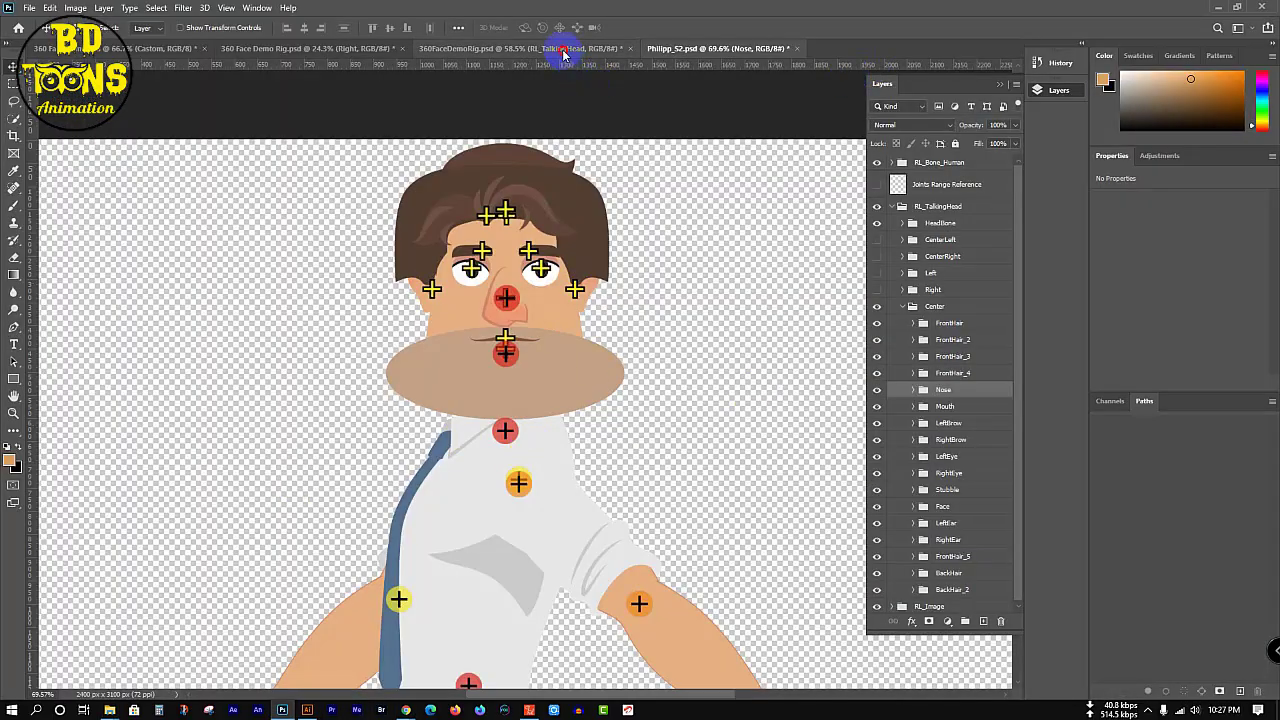
- Save 360FaceDemoRig.psd in Photoshop and switch to Cartoon Animator
click(566, 48)
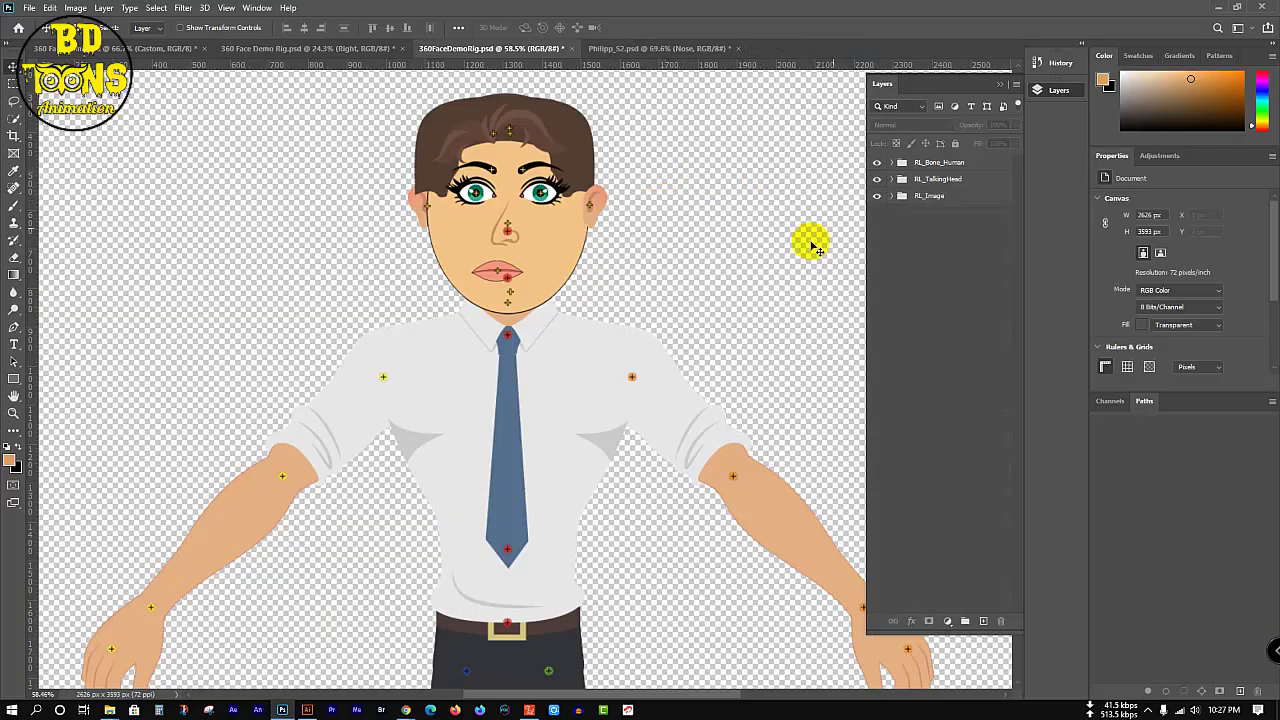
click(999, 90)
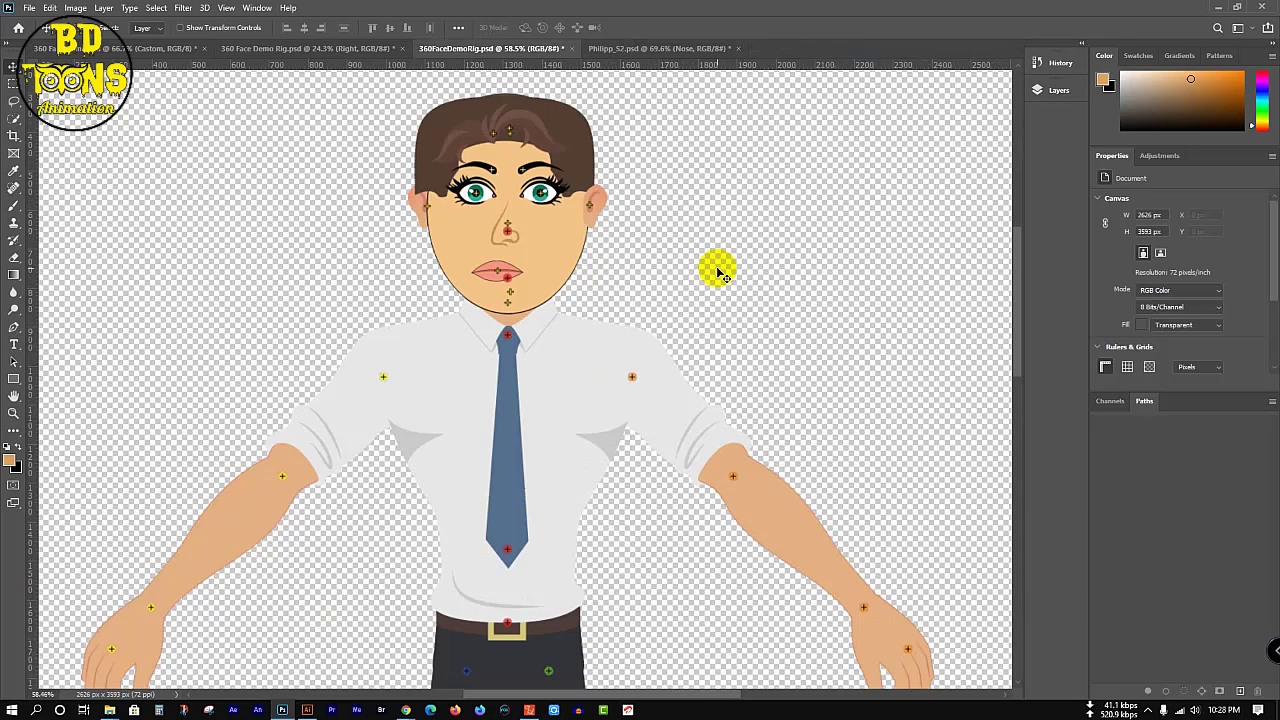
key(ctrl+s)
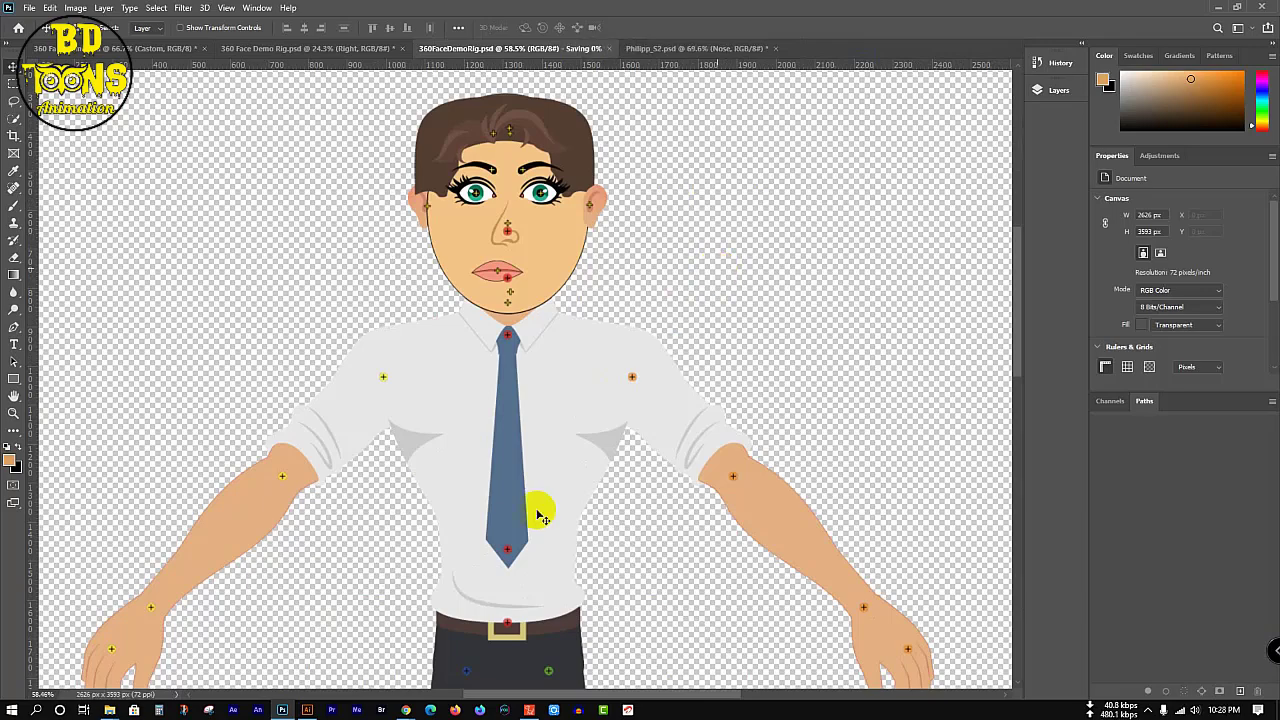
click(1277, 710)
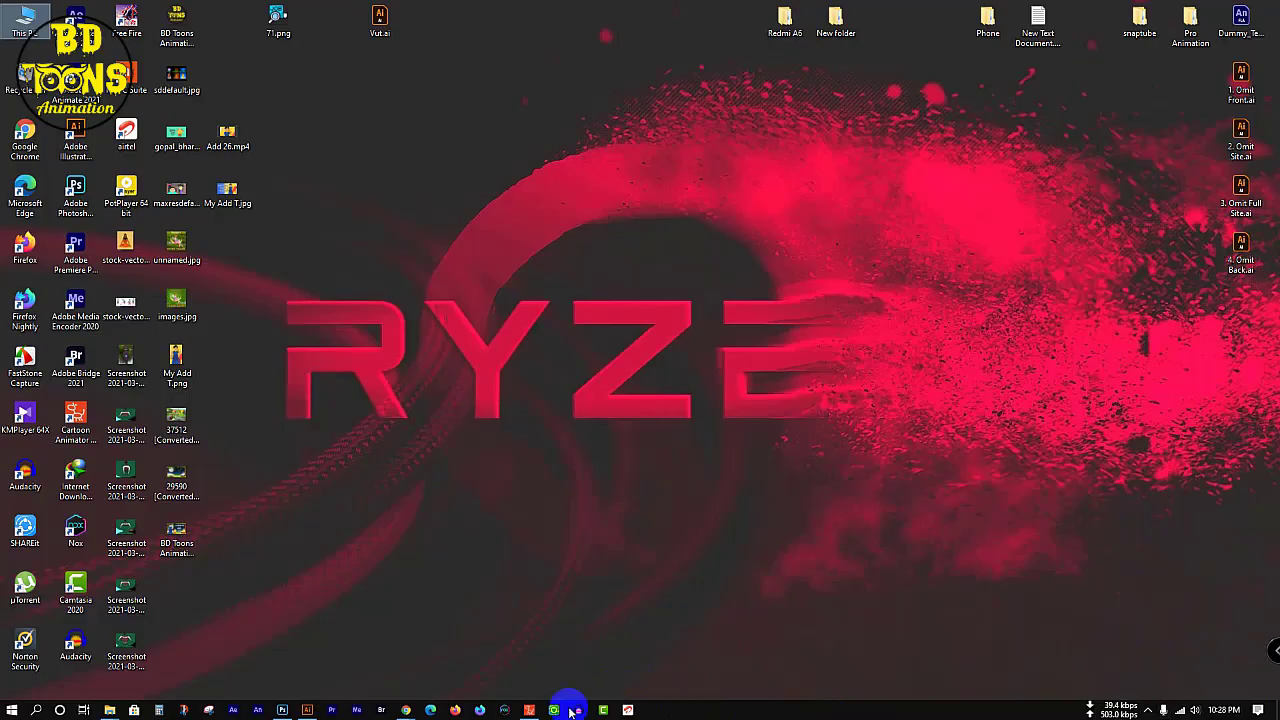
click(530, 708)
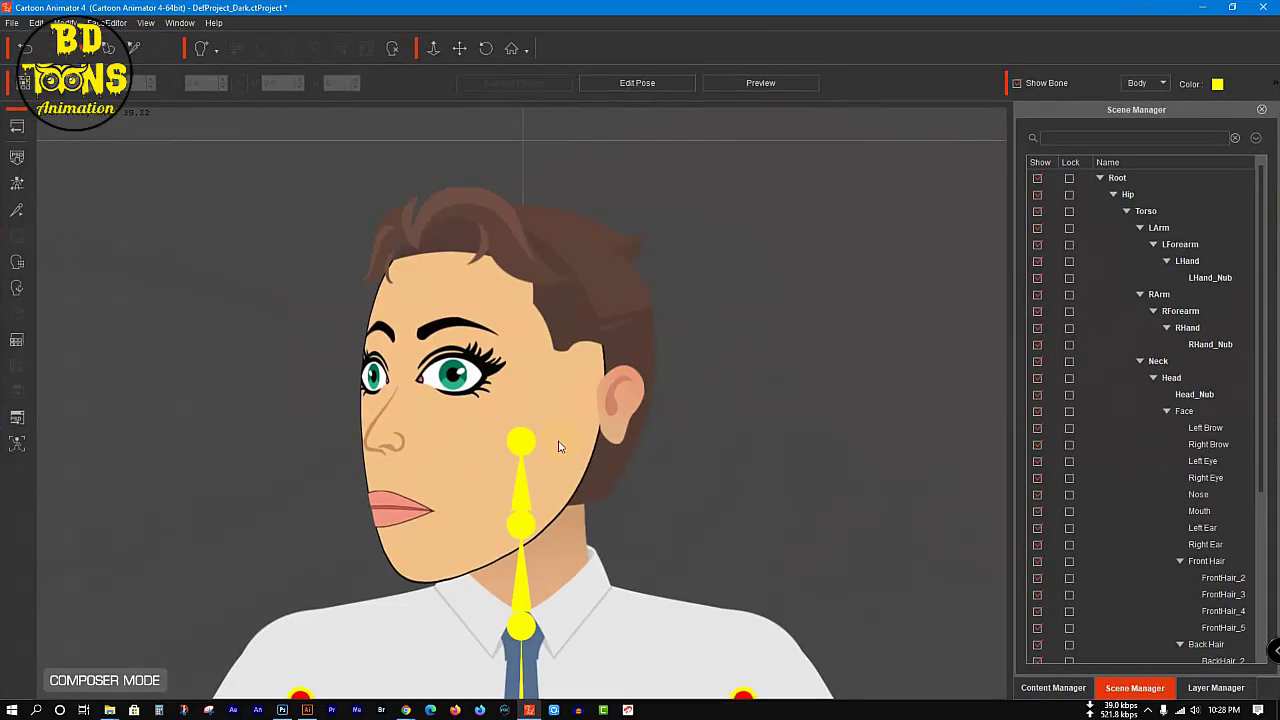
- Nudge the mouth slightly up toward the face outline and move the left ear inward onto the edge of the angled head
click(337, 457)
click(408, 510)
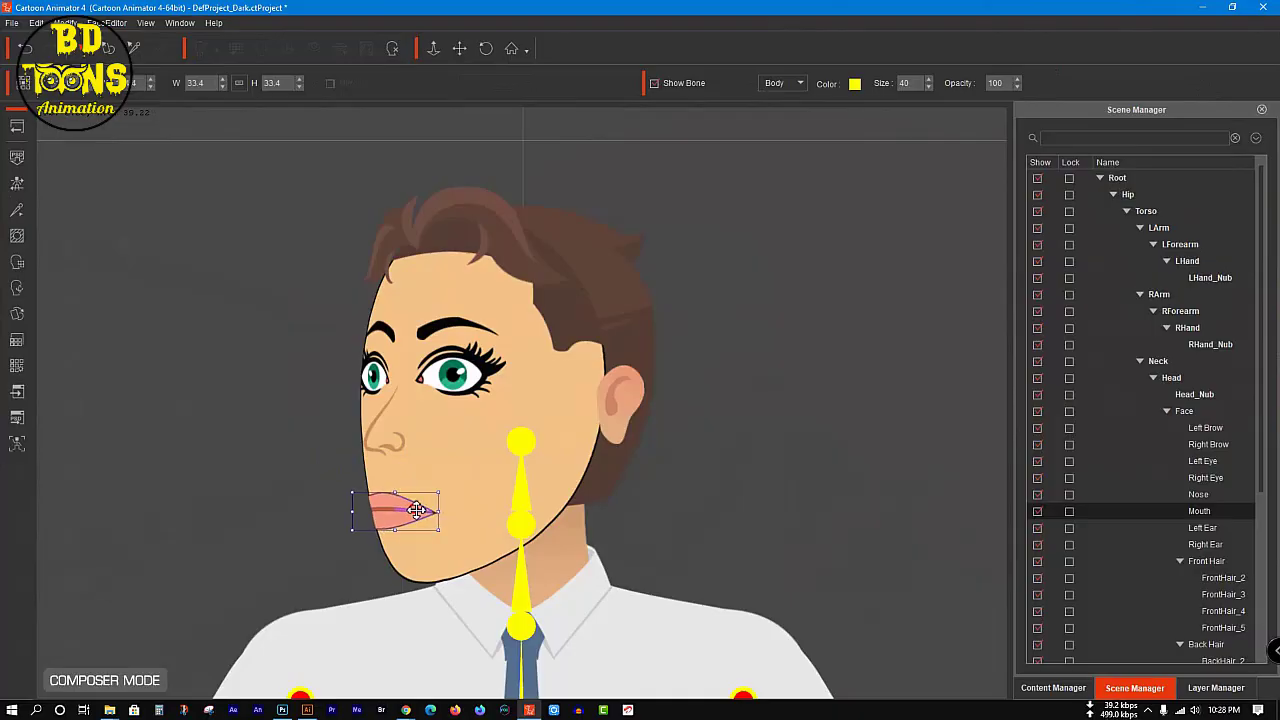
drag(417, 510, 411, 505)
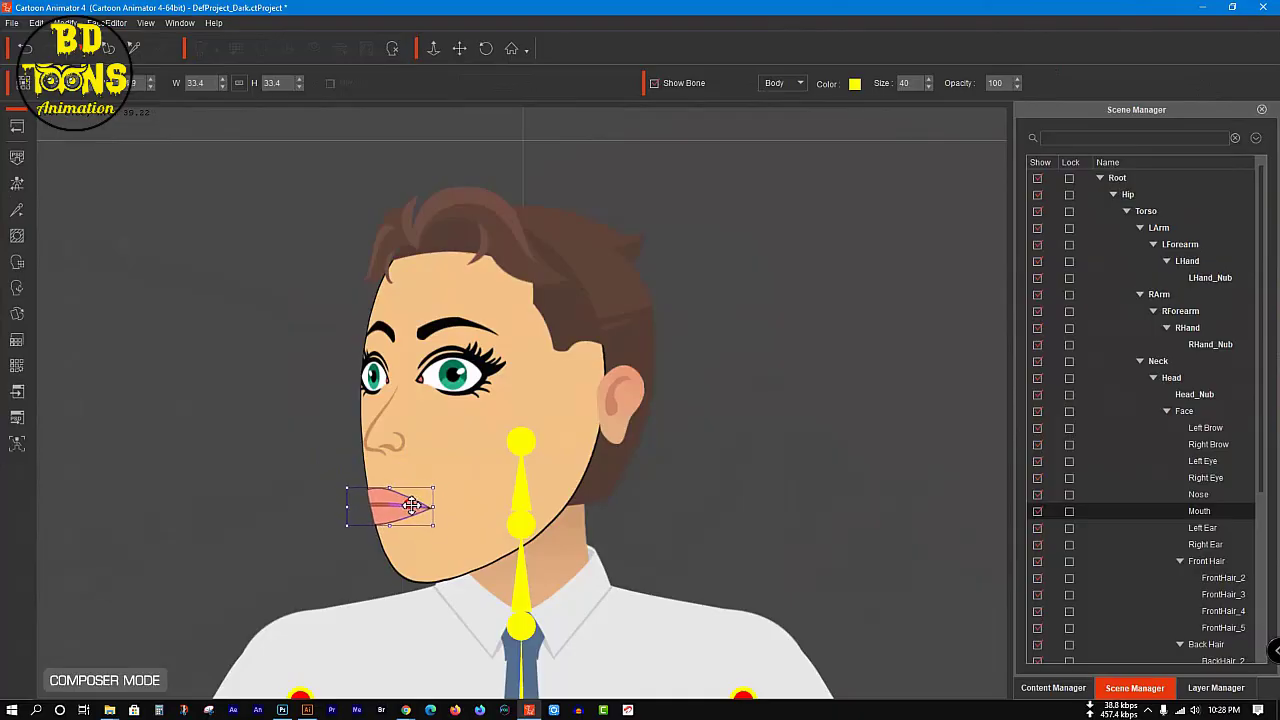
click(636, 399)
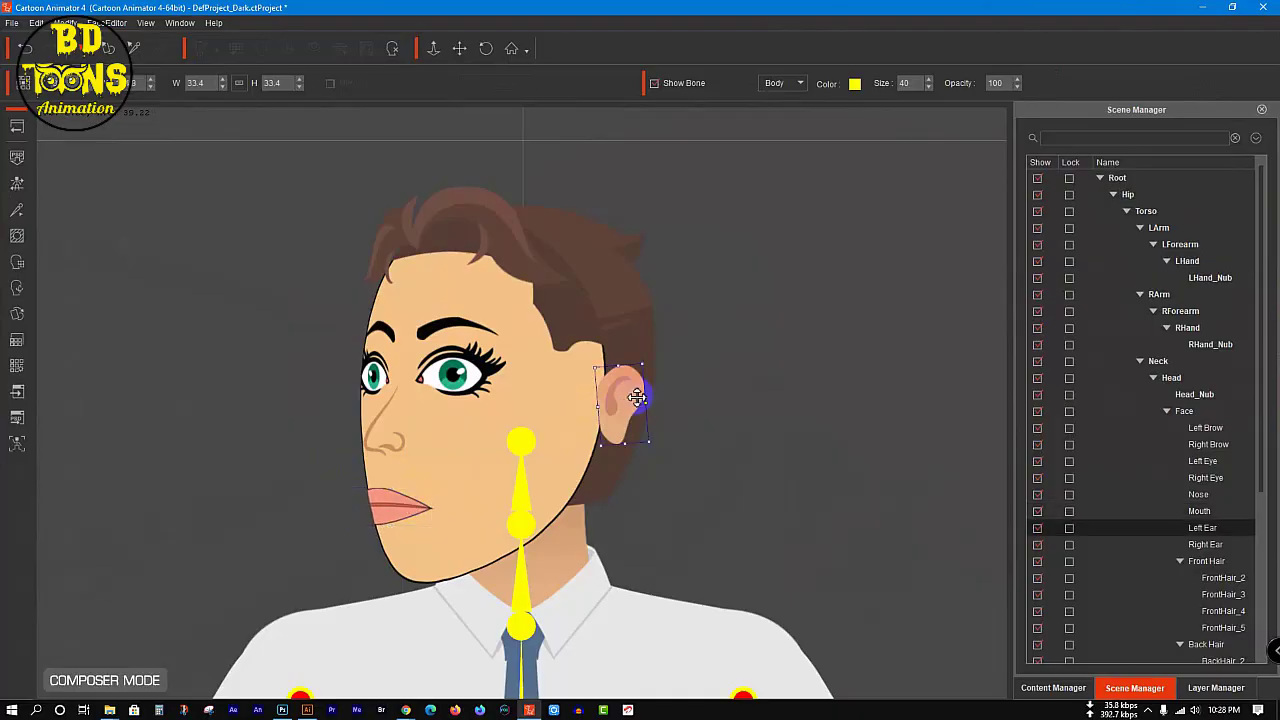
drag(628, 393, 612, 384)
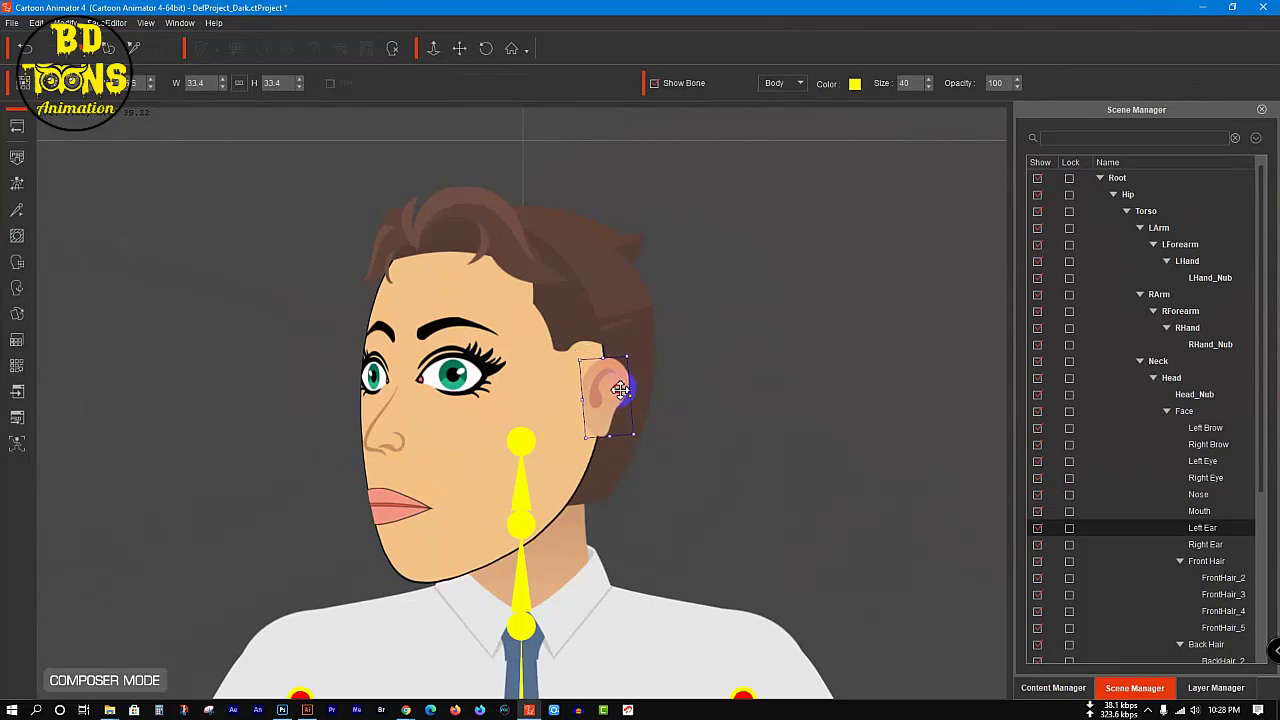
- Lower the FrontHair_3 piece slightly and reposition the Front Hair piece over the forehead, leaving nothing selected
click(422, 221)
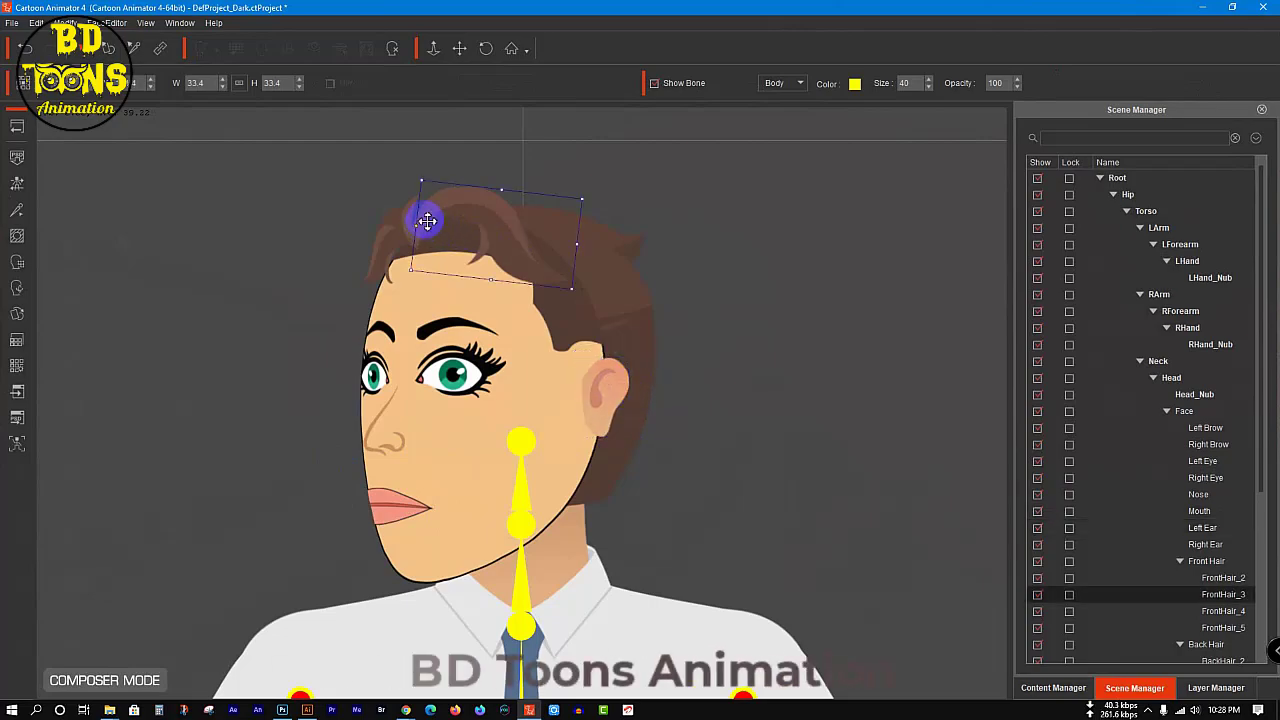
drag(432, 213, 429, 221)
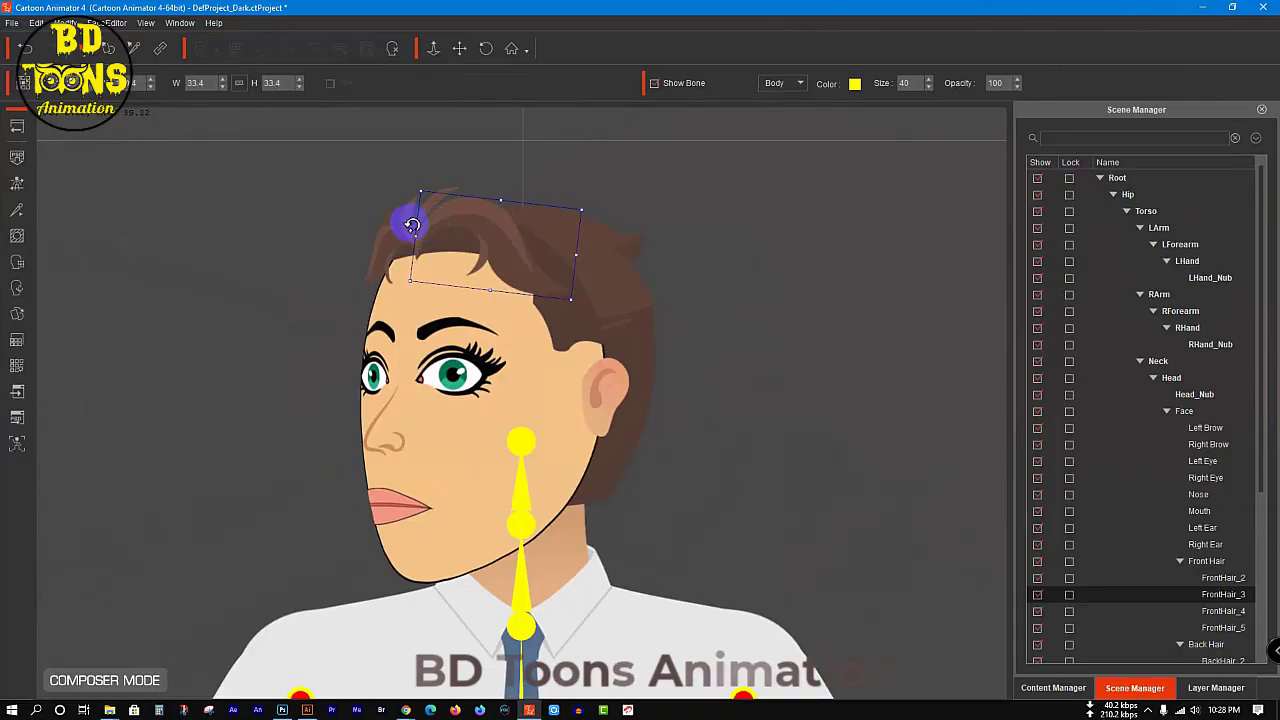
click(406, 219)
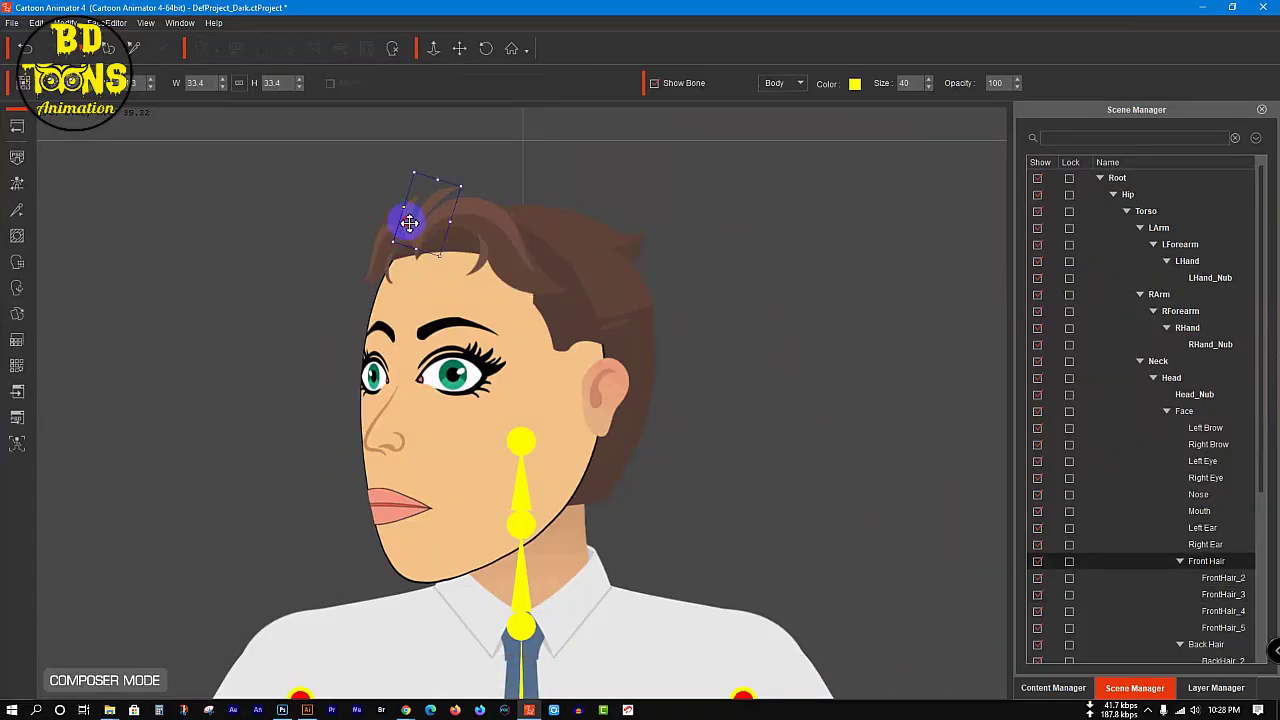
drag(410, 225, 453, 208)
click(823, 294)
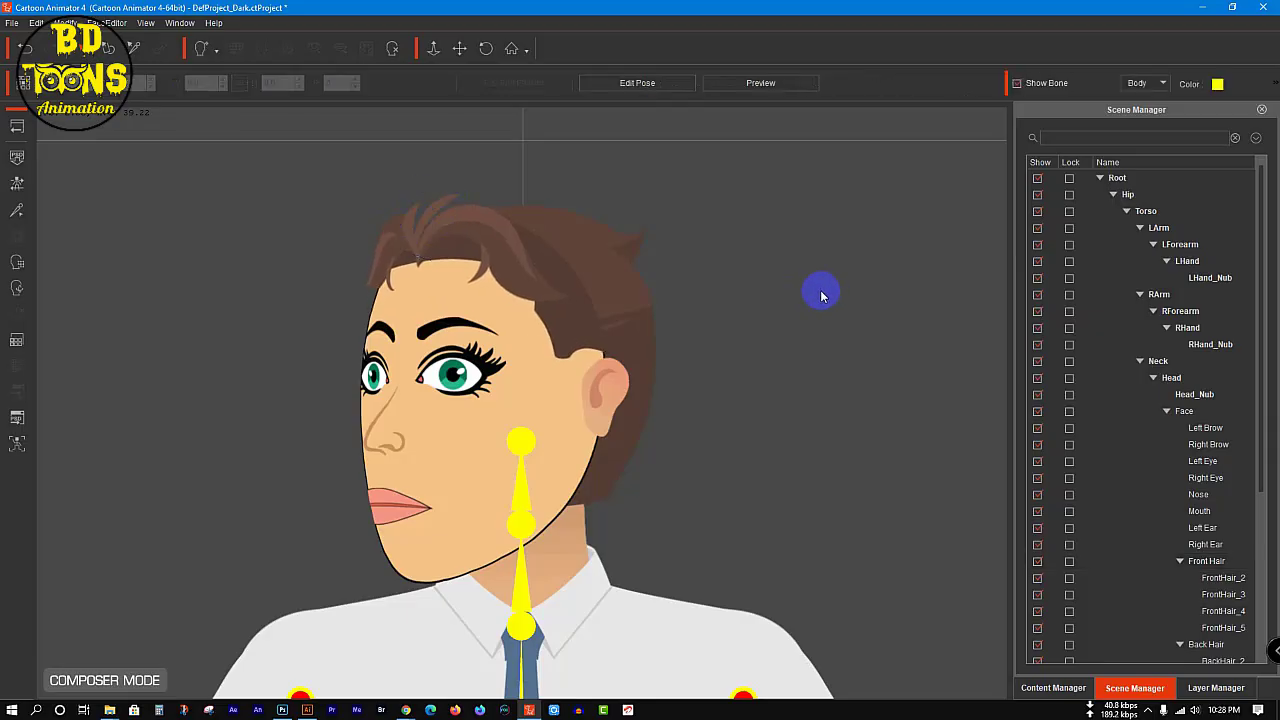
- Return the character to Stage mode, accepting the lost PSD sync connection and suppressing that warning
click(15, 129)
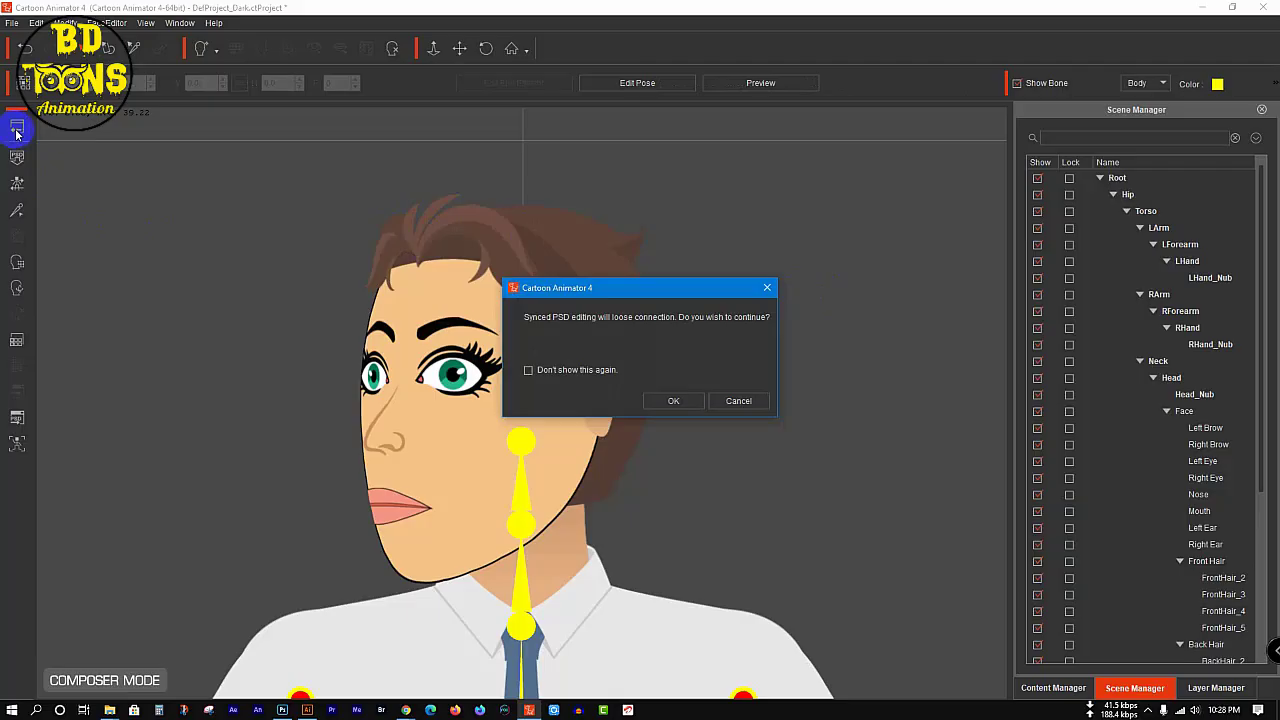
click(539, 375)
click(690, 401)
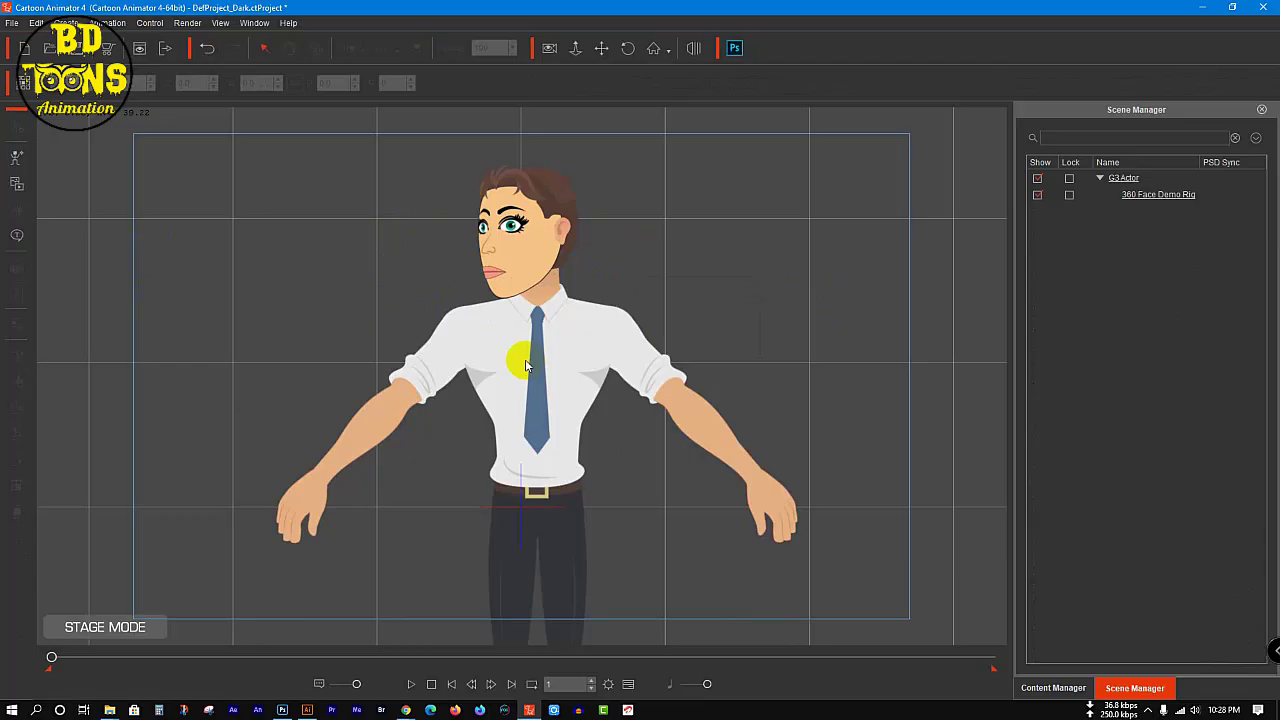
- Test the 360 Face Demo Rig's head rotation in both directions with the Face Key Editor's Head Rotation Gizmo, and close the editor
click(500, 264)
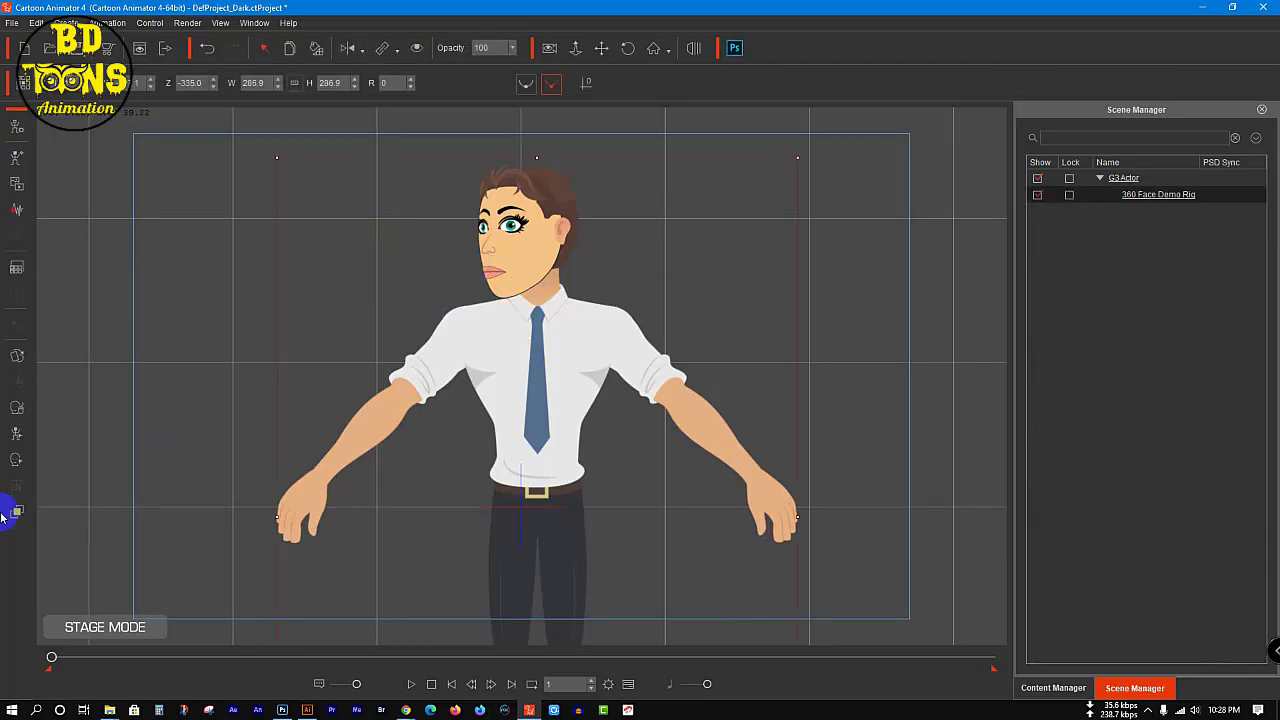
click(18, 462)
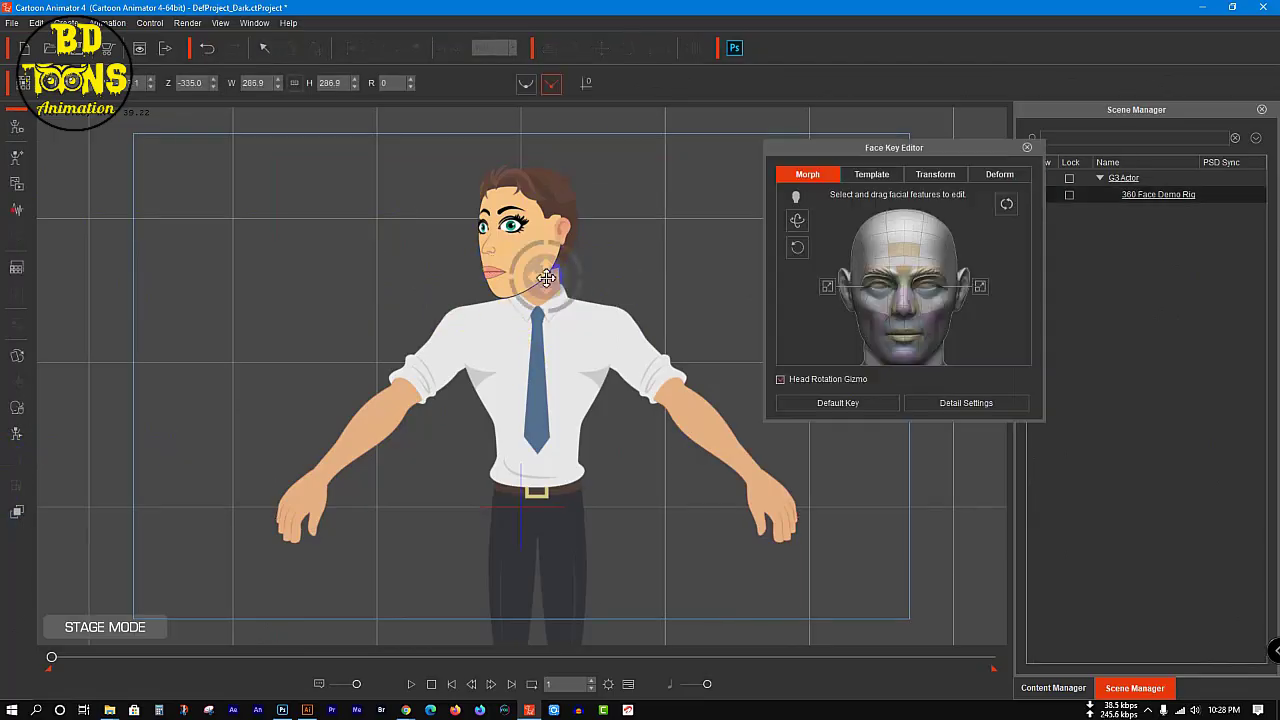
drag(534, 266, 655, 283)
drag(766, 287, 502, 274)
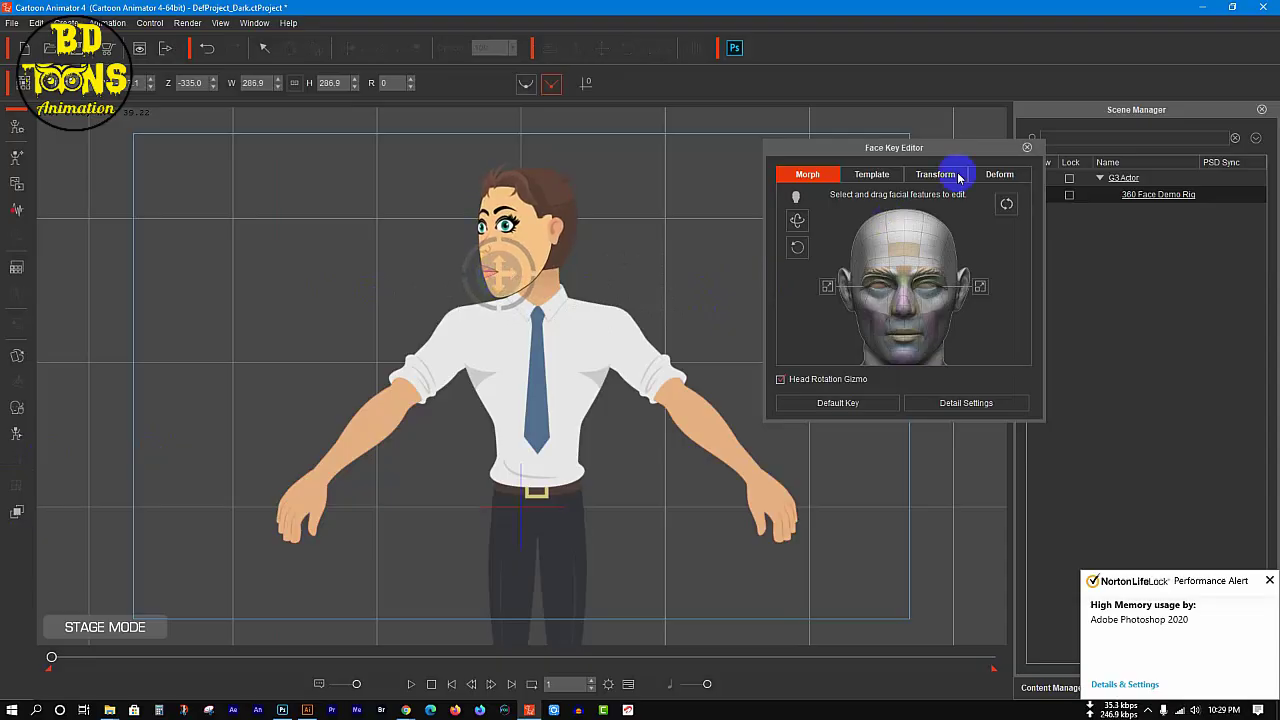
drag(502, 273, 705, 355)
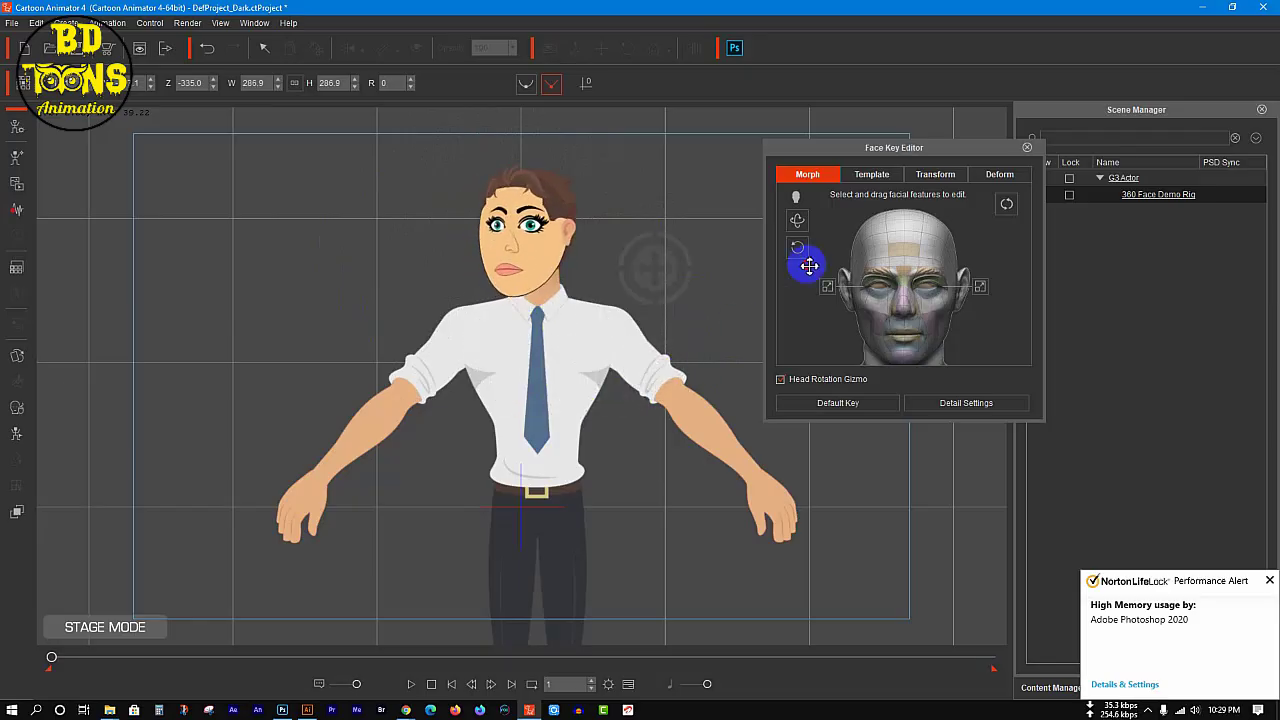
drag(809, 265, 823, 309)
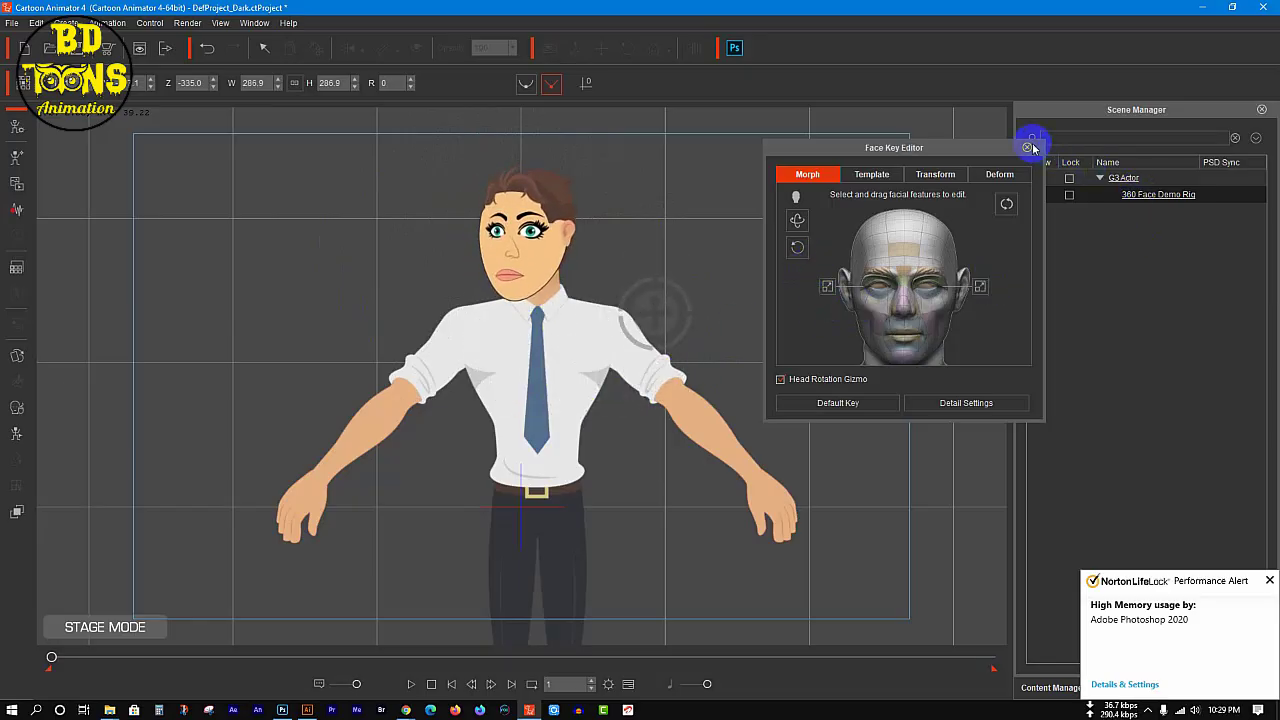
click(1026, 148)
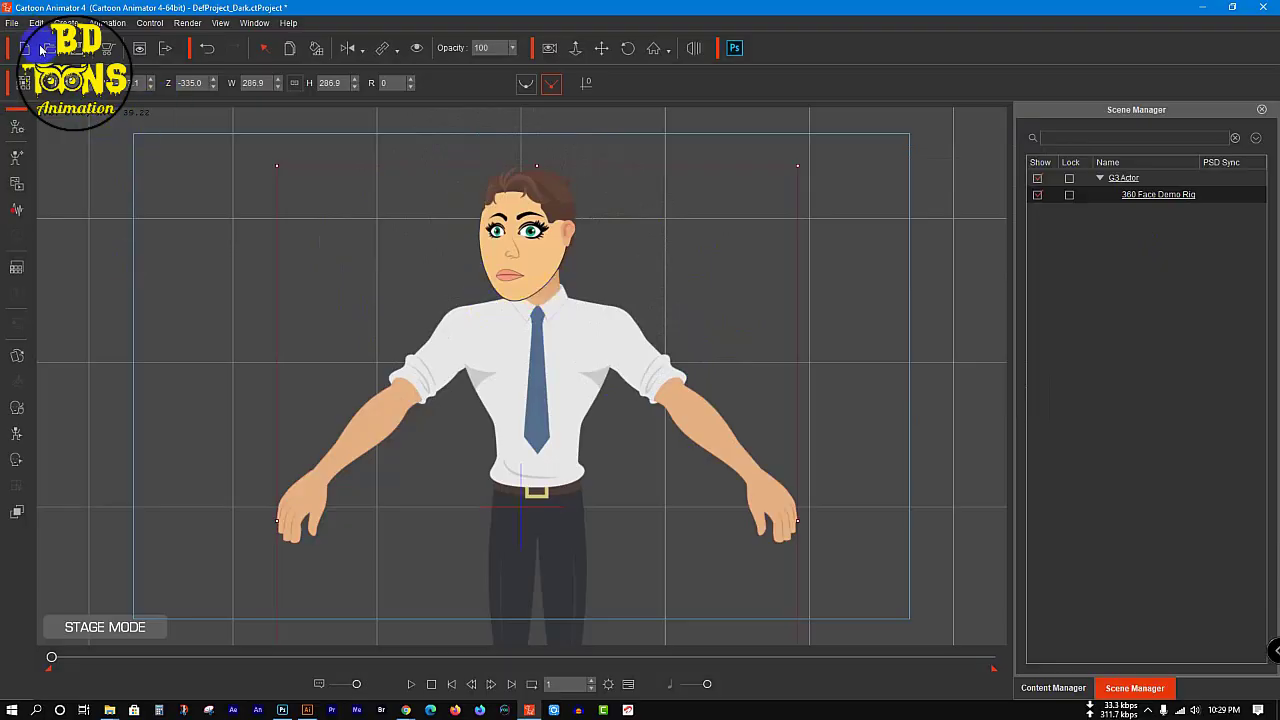
- Clear the Windows notifications, minimize Cartoon Animator and refresh the desktop
click(1258, 710)
click(1230, 537)
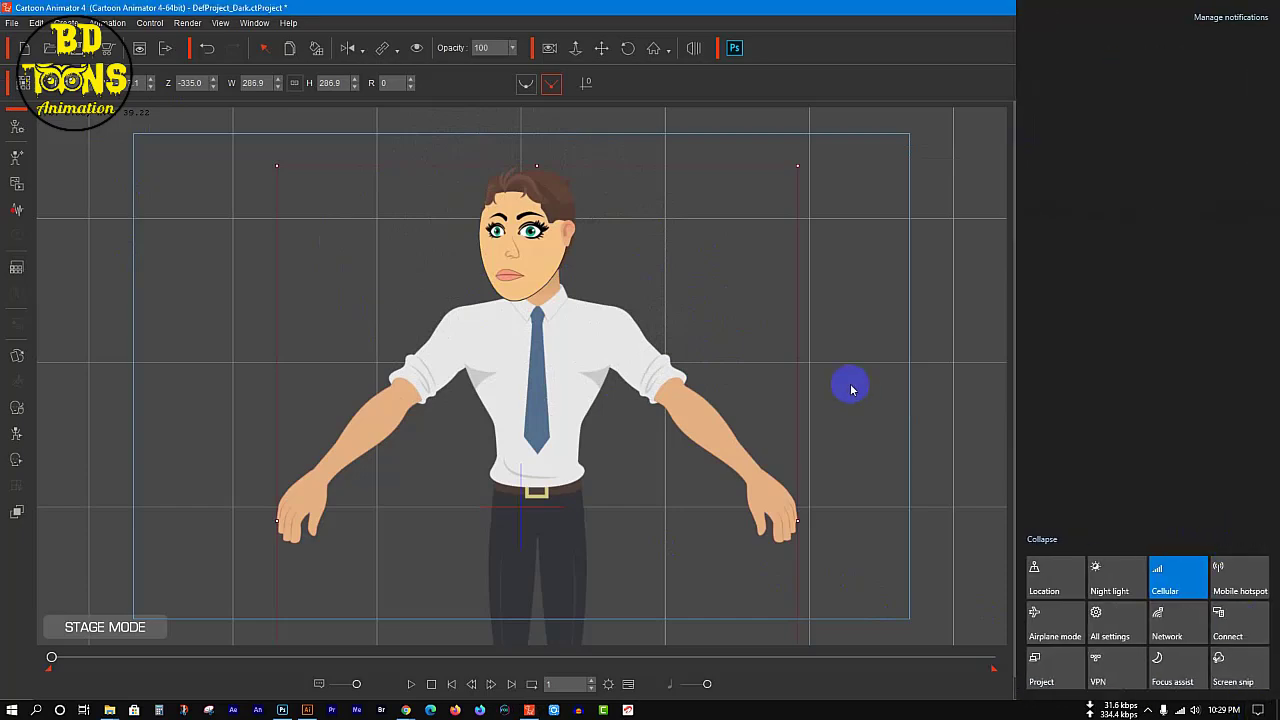
click(523, 362)
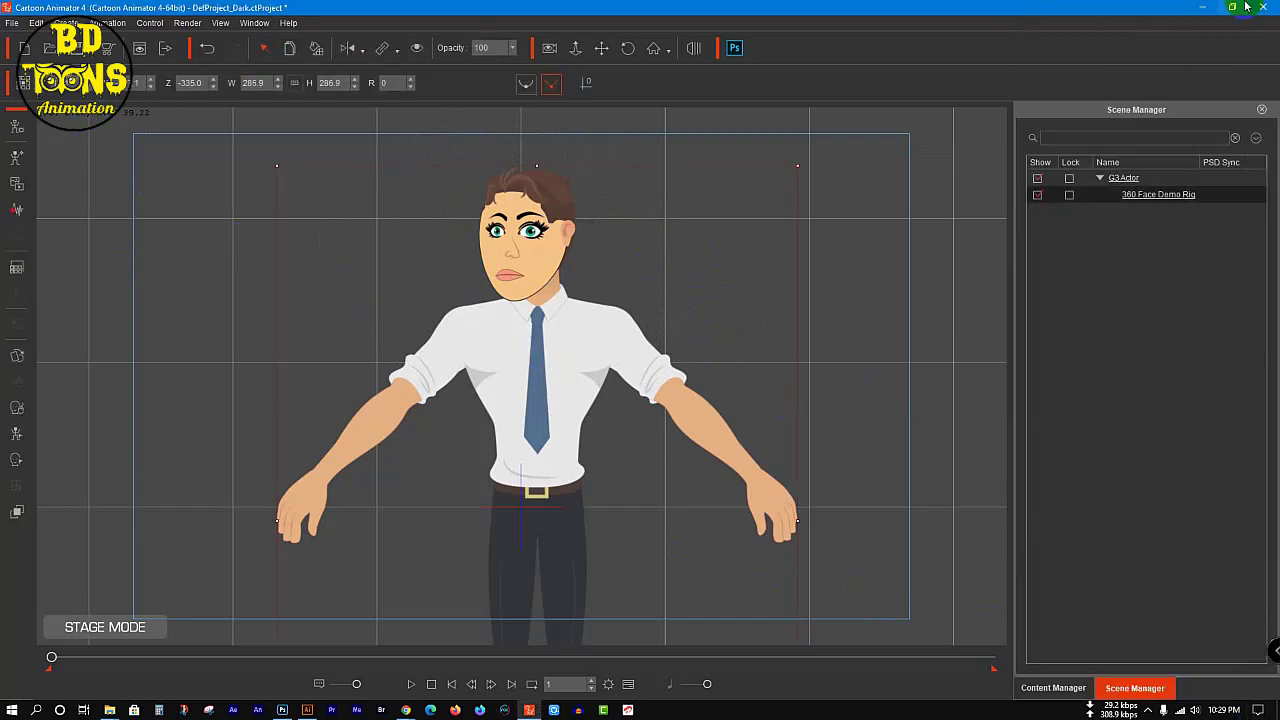
click(1201, 7)
right_click(474, 153)
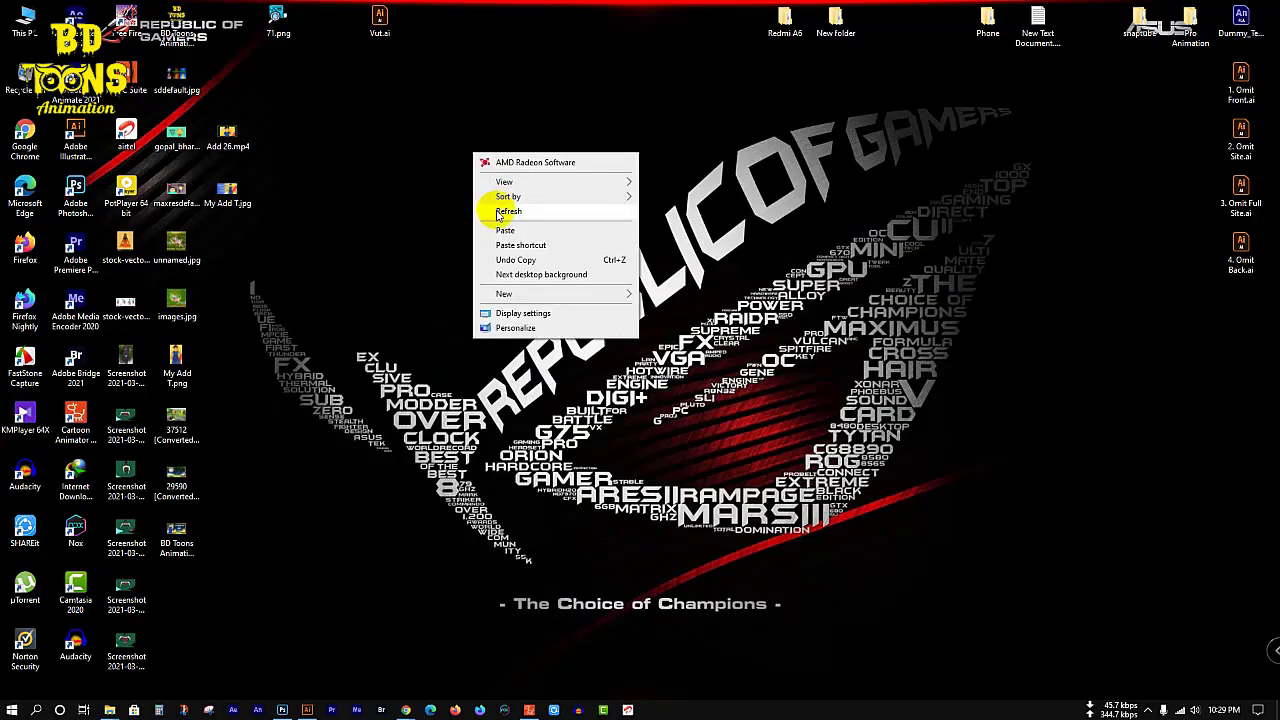
click(505, 212)
- Check the Google Meet call in Chrome and minimize the browser
mouse_move(405, 707)
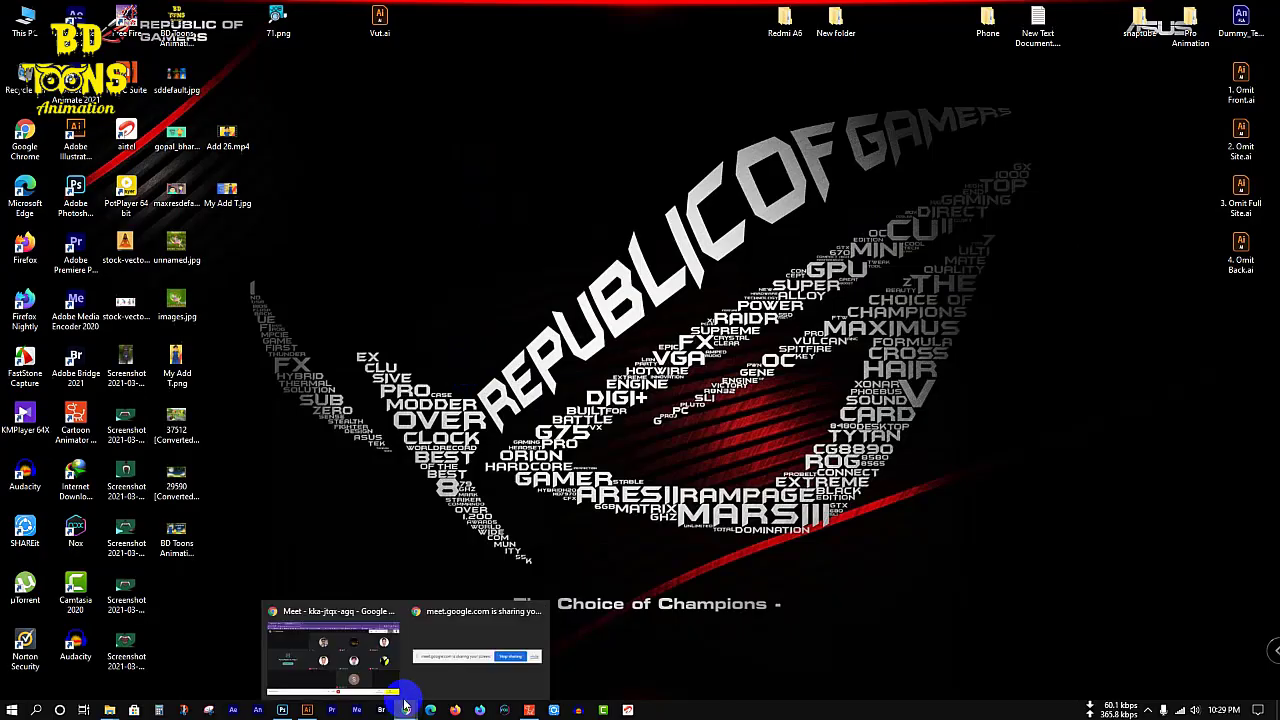
click(352, 662)
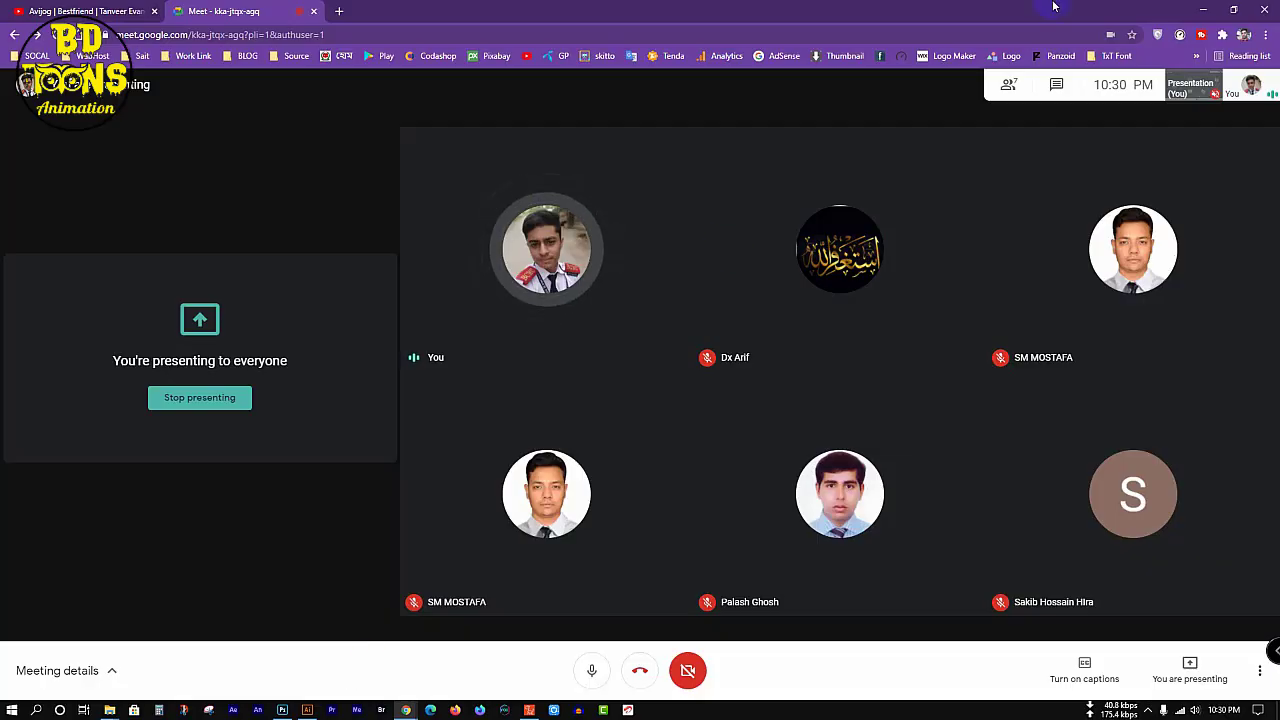
click(1200, 10)
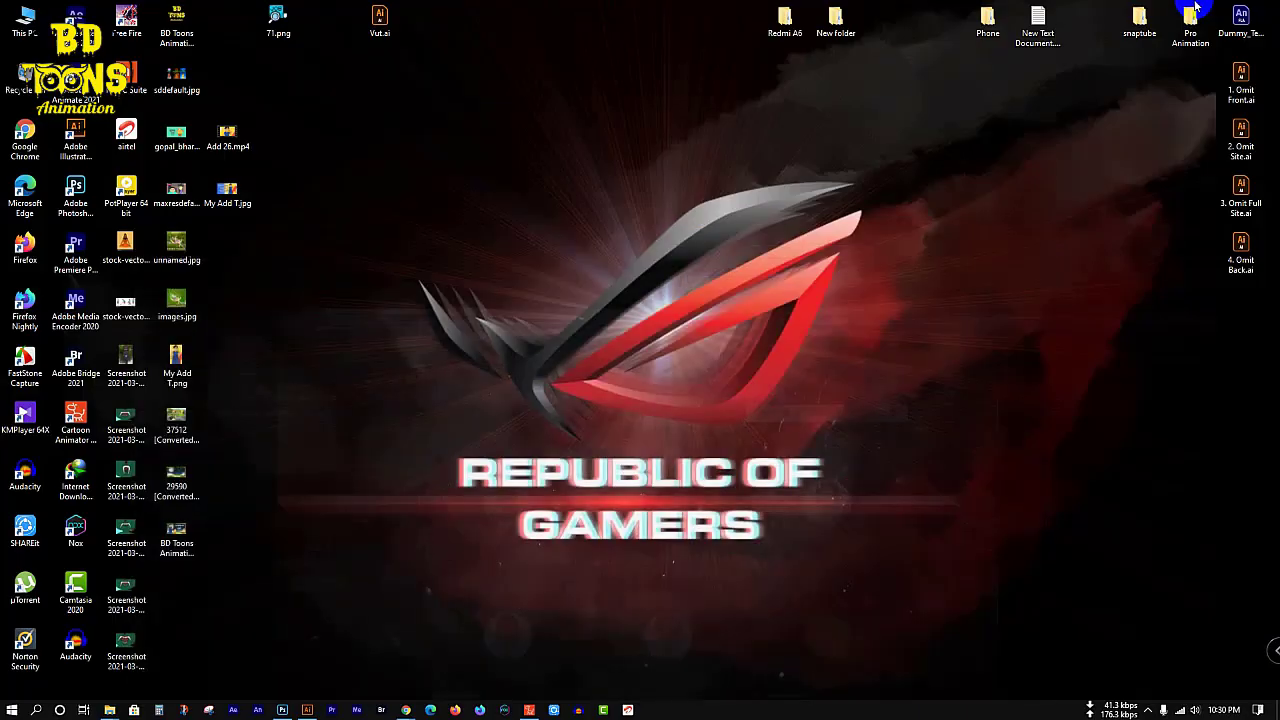
- Browse in File Explorer from the G3_360_Character_PSD_Template_Trial folder back through Class-12 to the Animation folder
double_click(25, 20)
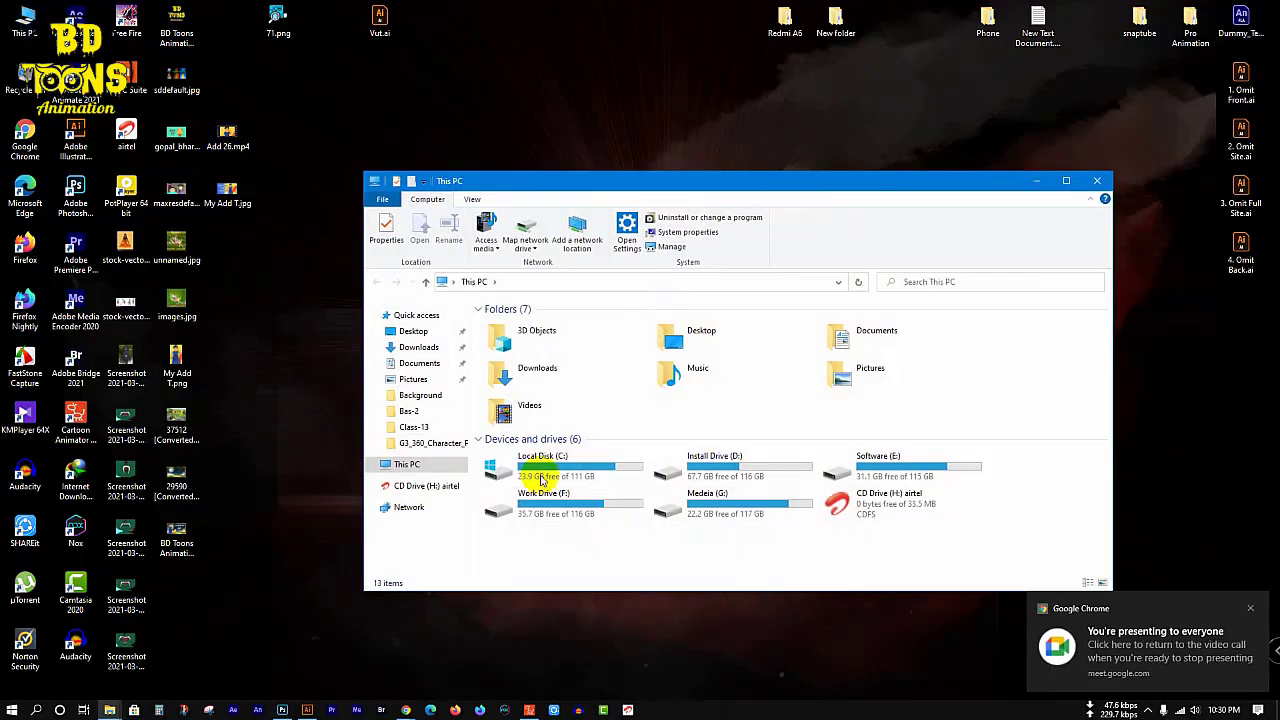
click(1097, 180)
mouse_move(112, 711)
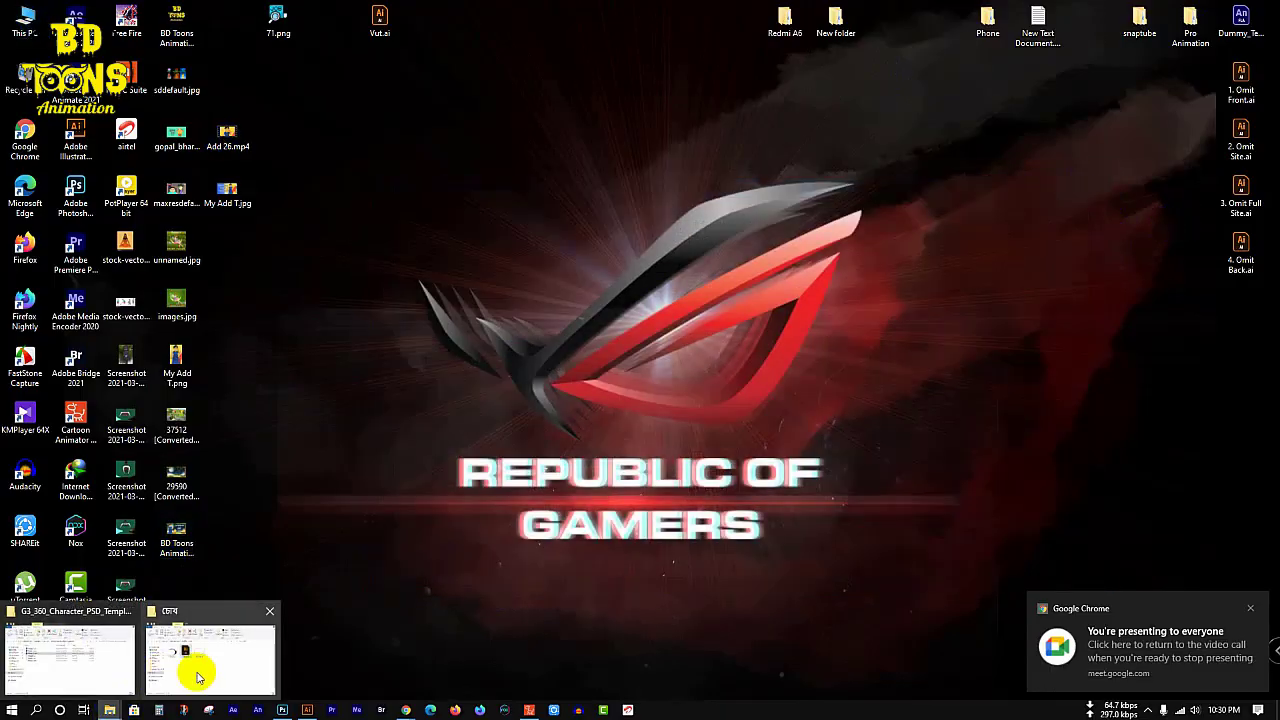
click(91, 674)
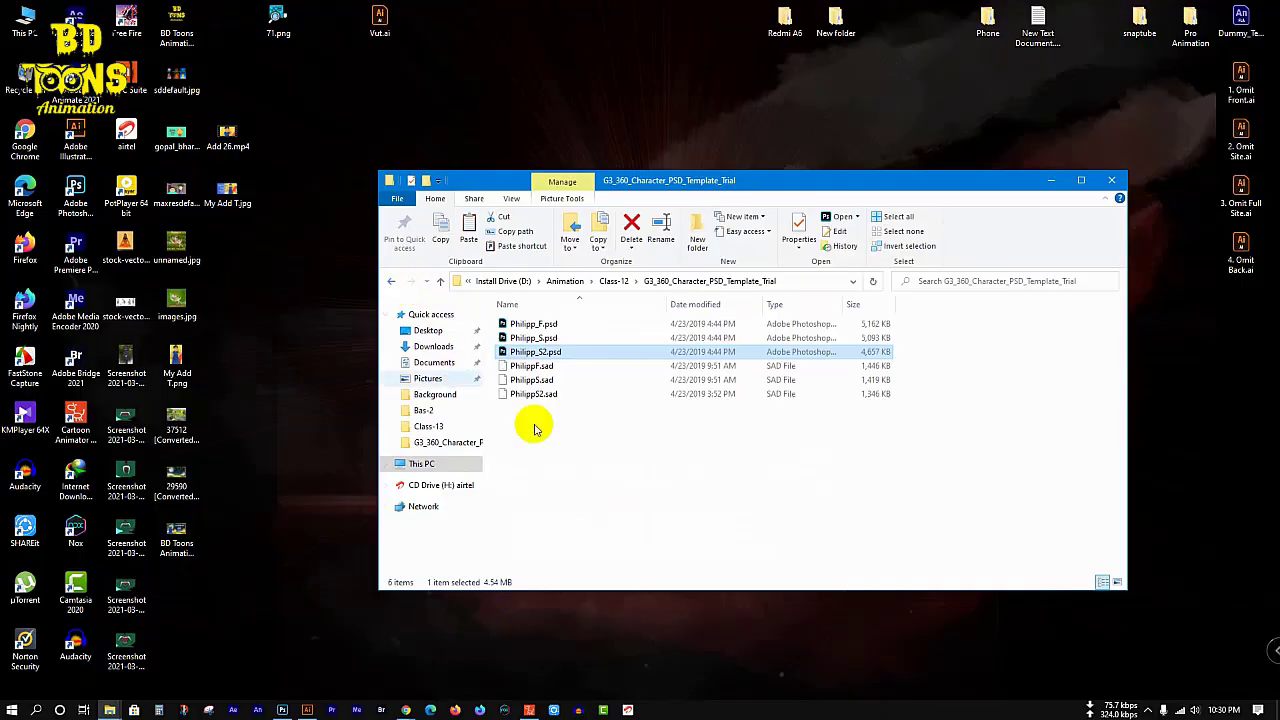
drag(541, 437, 540, 370)
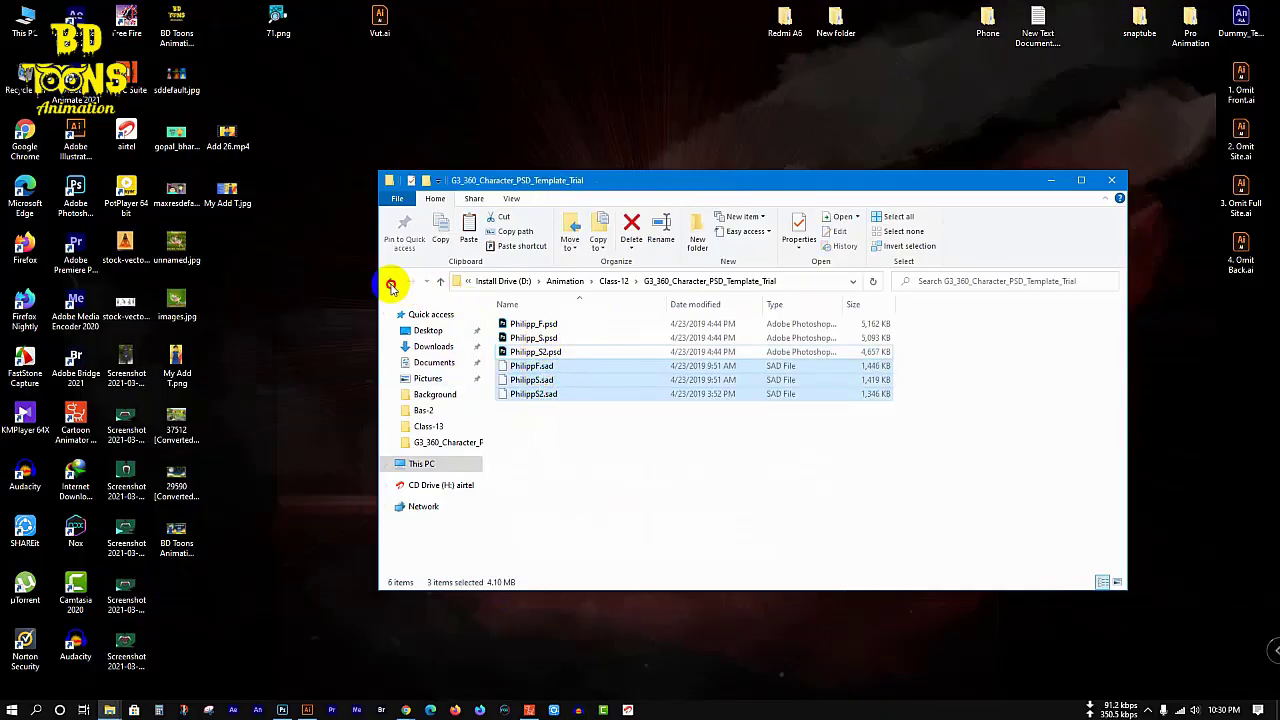
click(391, 281)
click(535, 345)
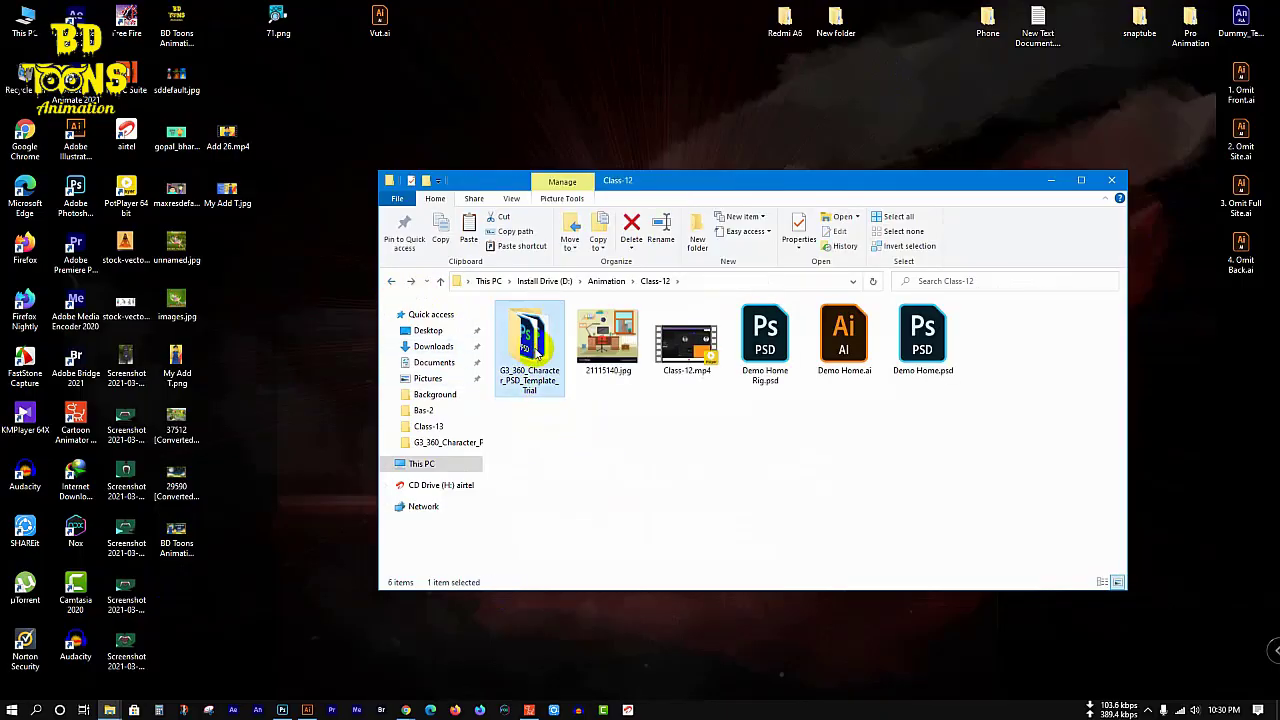
click(391, 281)
click(674, 543)
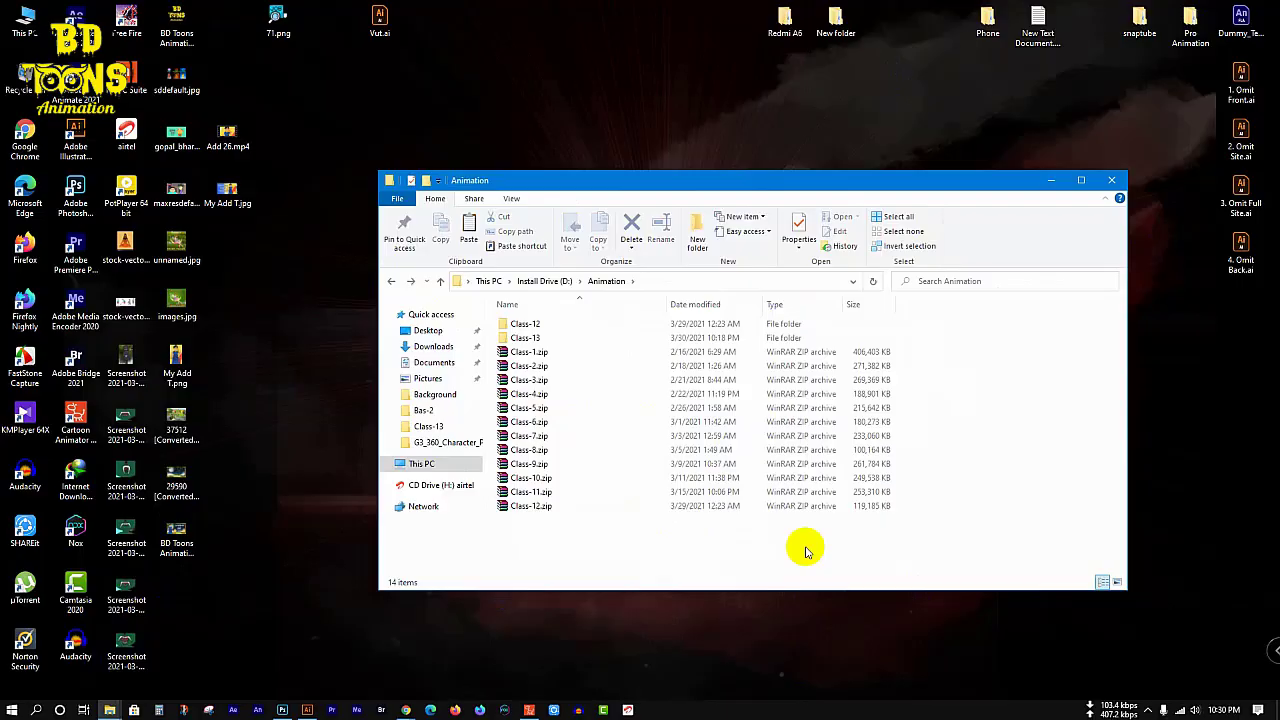
- Dismiss the Google Chrome presenting notification and refresh the desktop again
click(1257, 710)
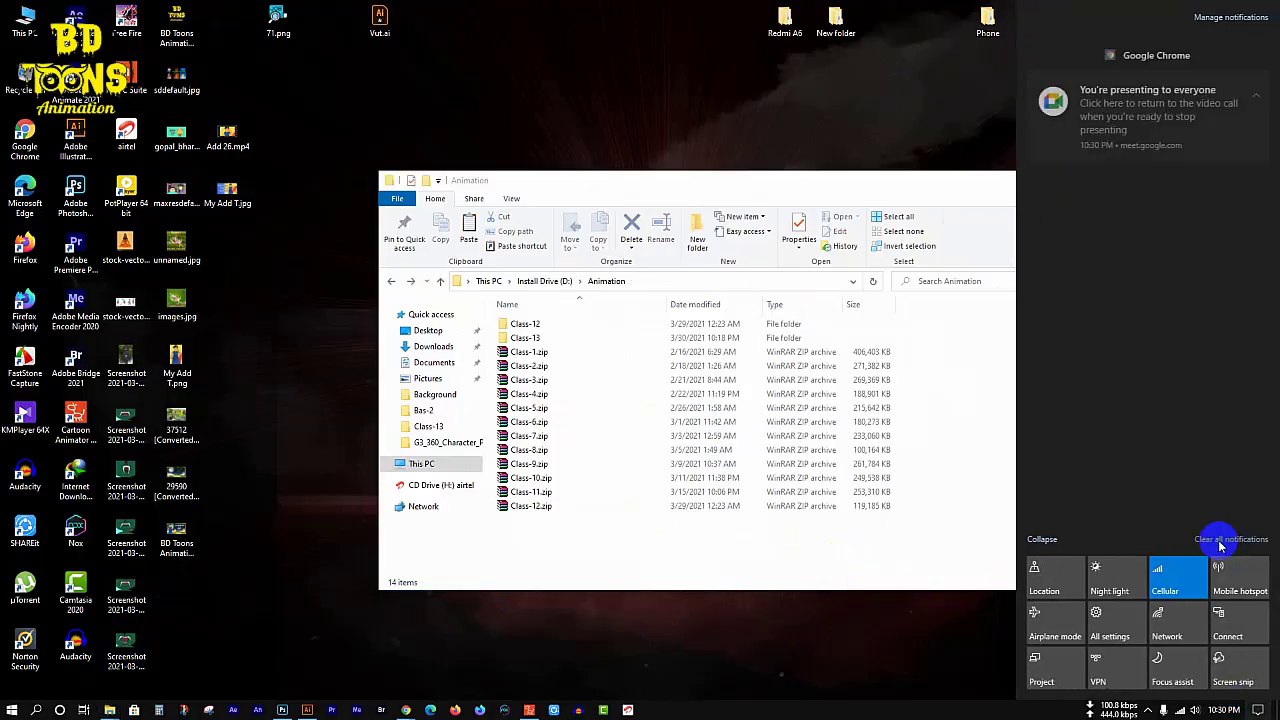
click(1220, 545)
click(606, 131)
right_click(598, 92)
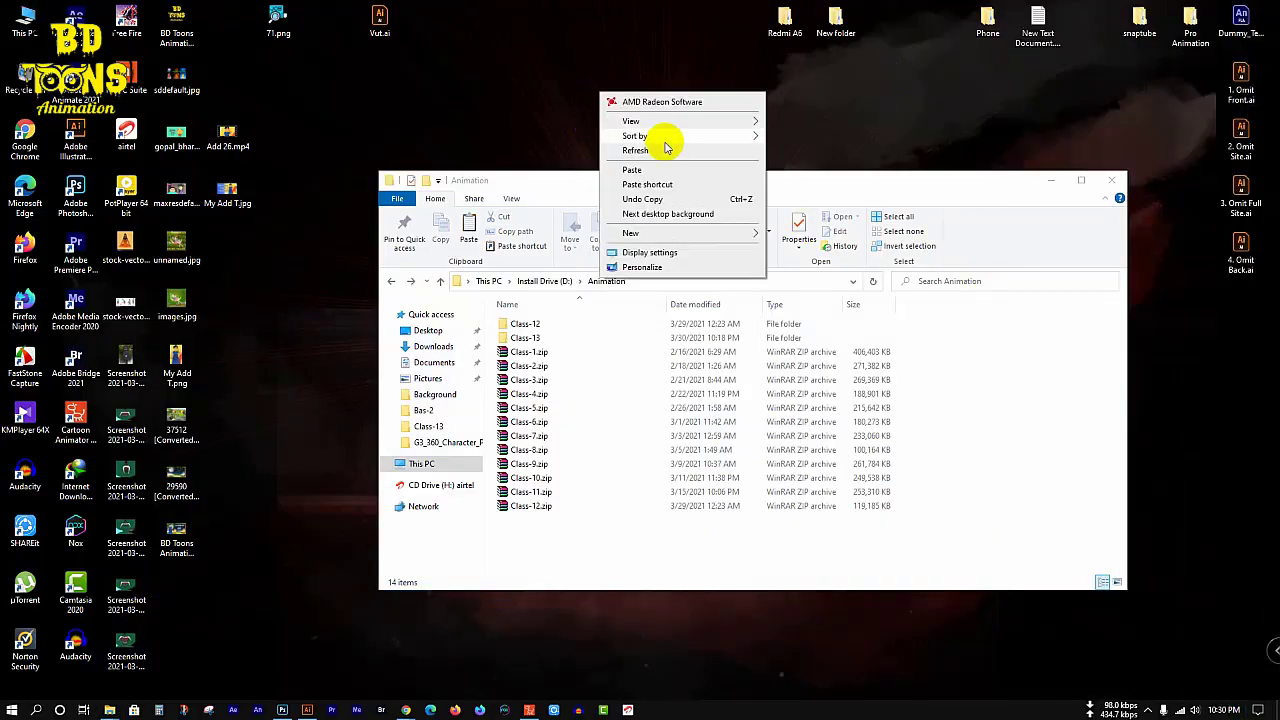
click(657, 150)
- Close the Animation folder window and show the hidden system tray icons
drag(674, 183, 672, 154)
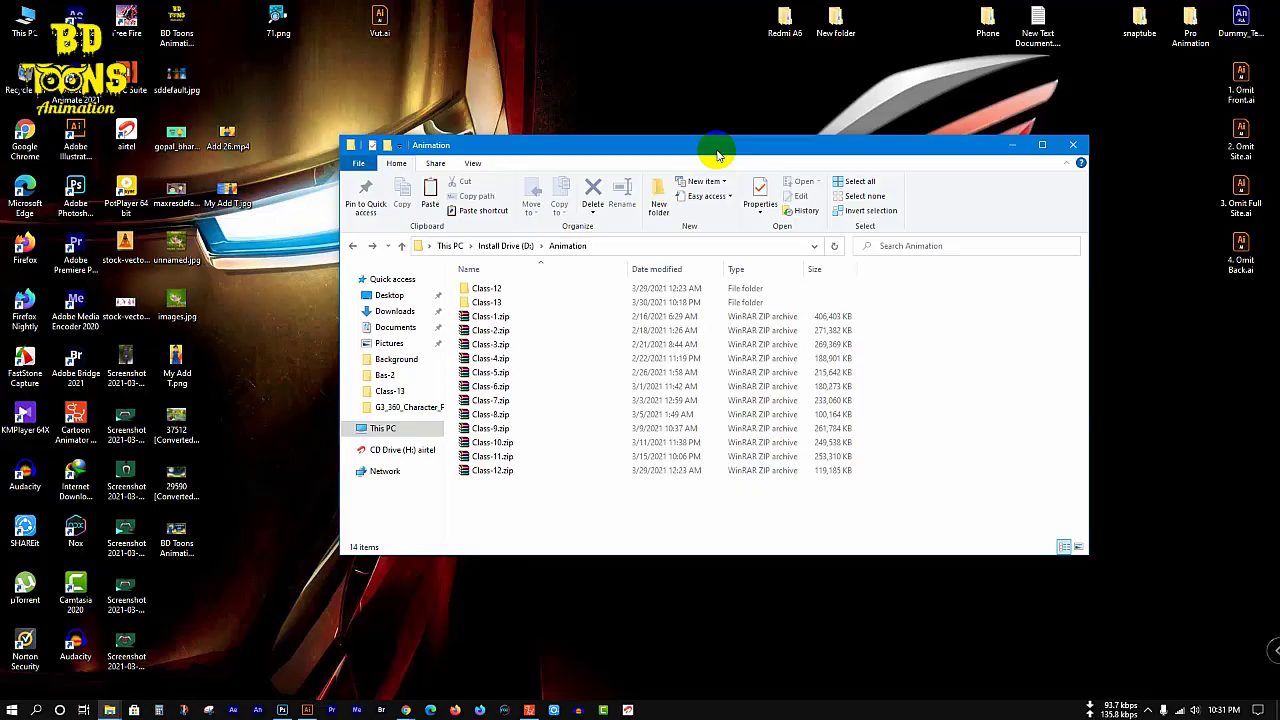
click(1075, 146)
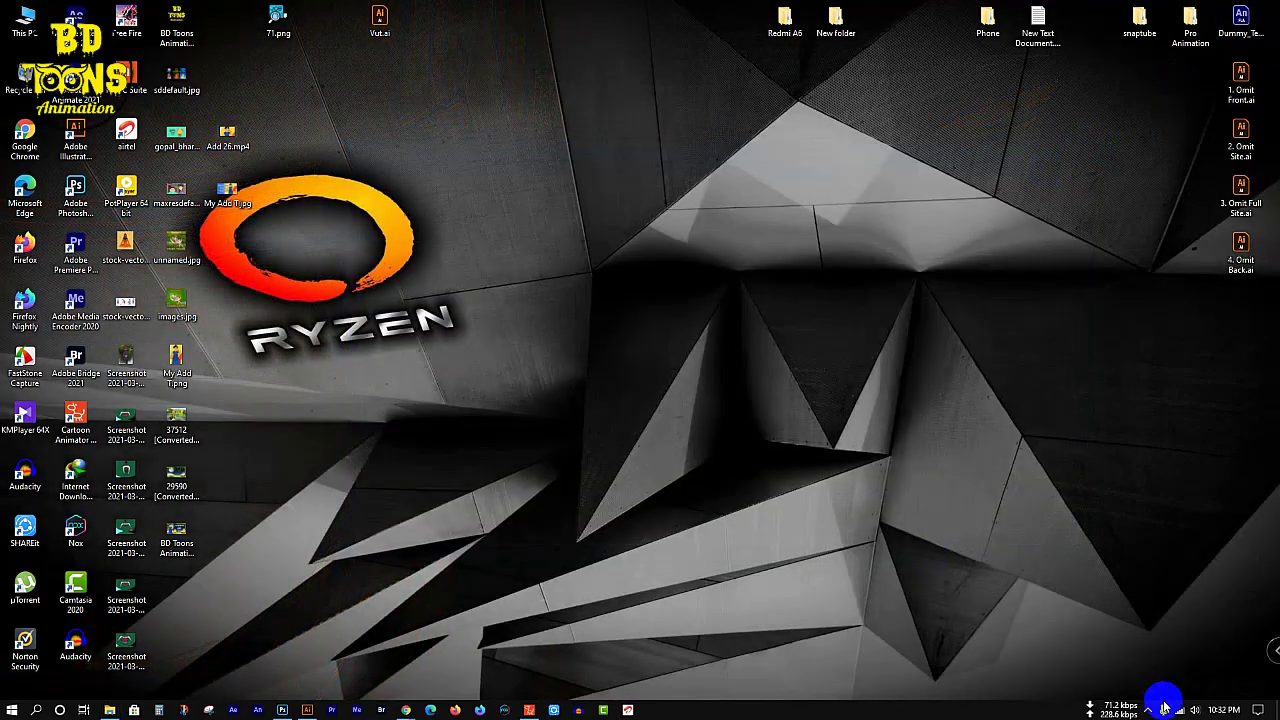
click(1148, 709)
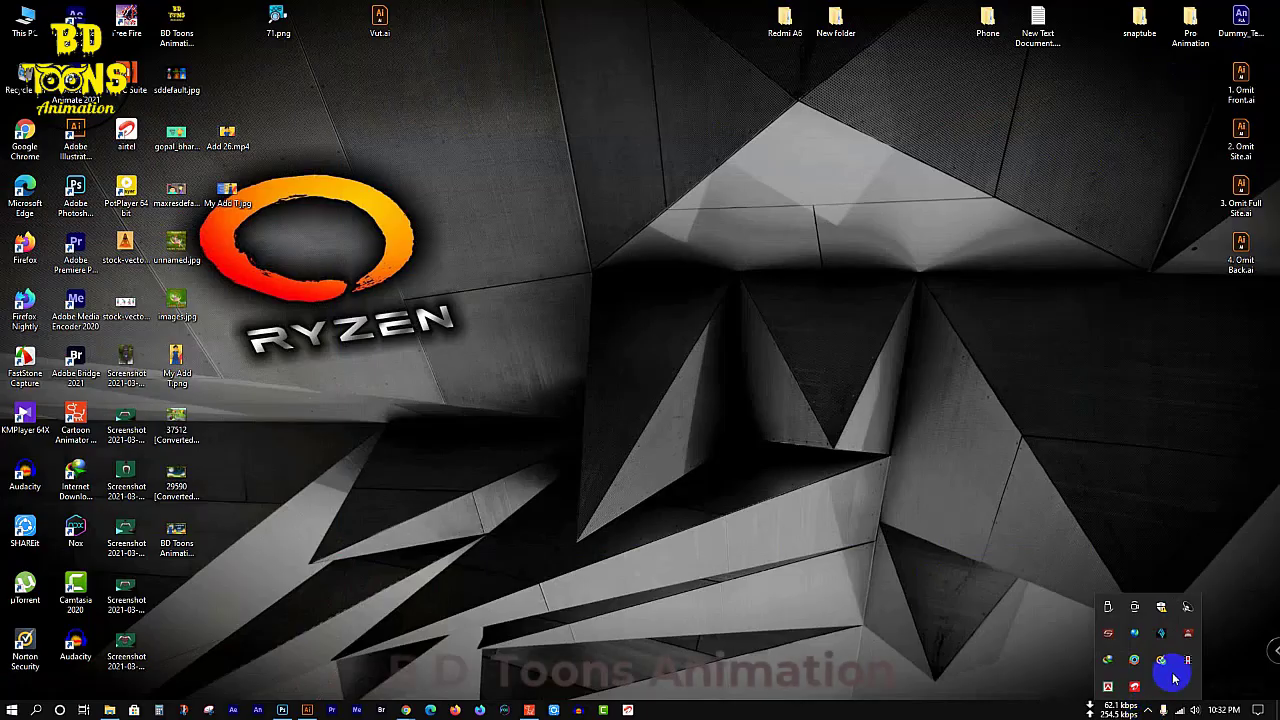